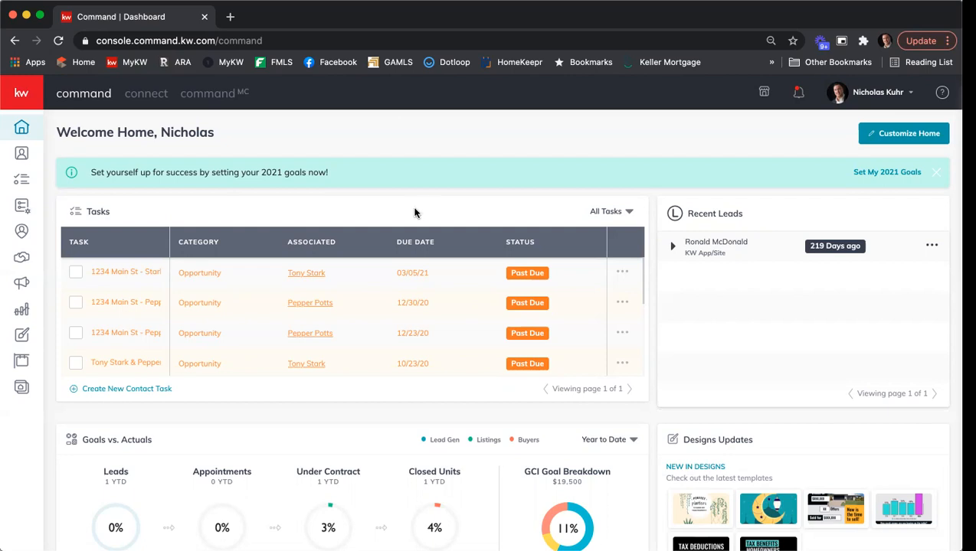
Open the 1234 Main St - Stark/Potts - Listing opportunity from All Opportunities
{"action": "left_click", "coordinate": [21, 259]}
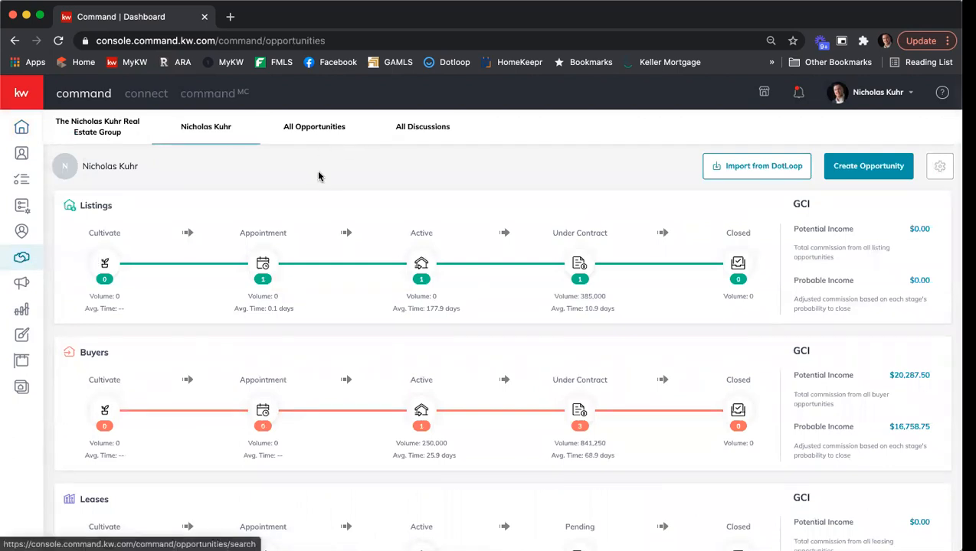
{"action": "left_click", "coordinate": [305, 128]}
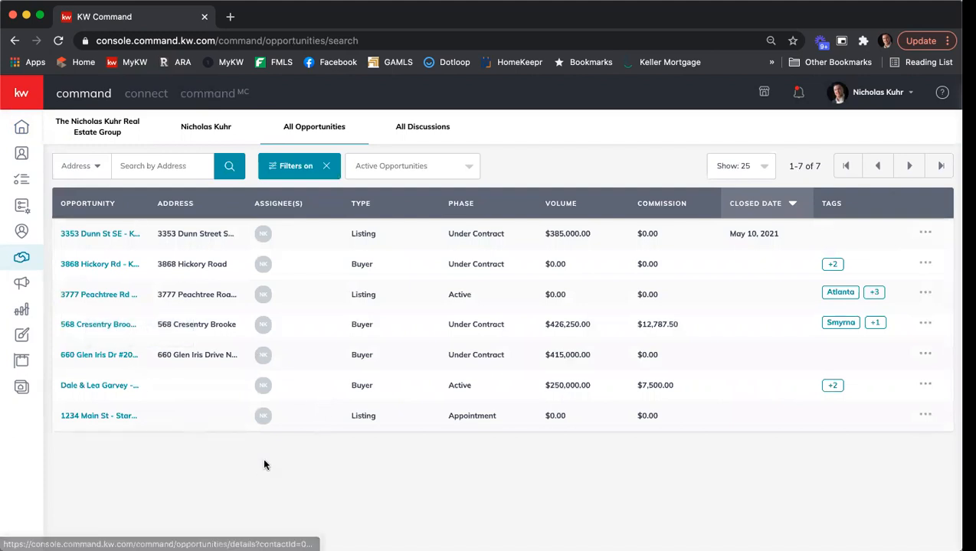
{"action": "left_click", "coordinate": [76, 417]}
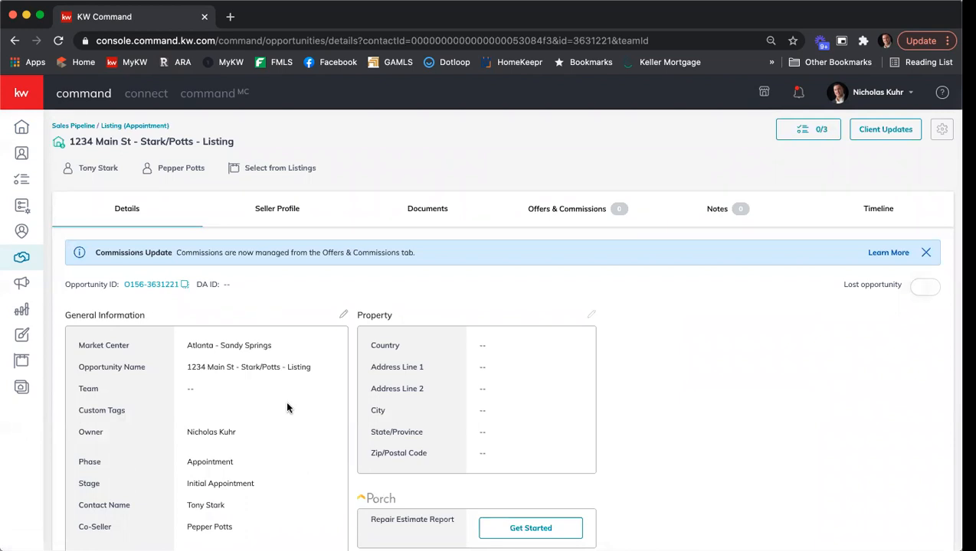
Save the property address as 1234 Main Street, Atlanta, GA 30342, Fulton County
{"action": "left_click", "coordinate": [590, 315]}
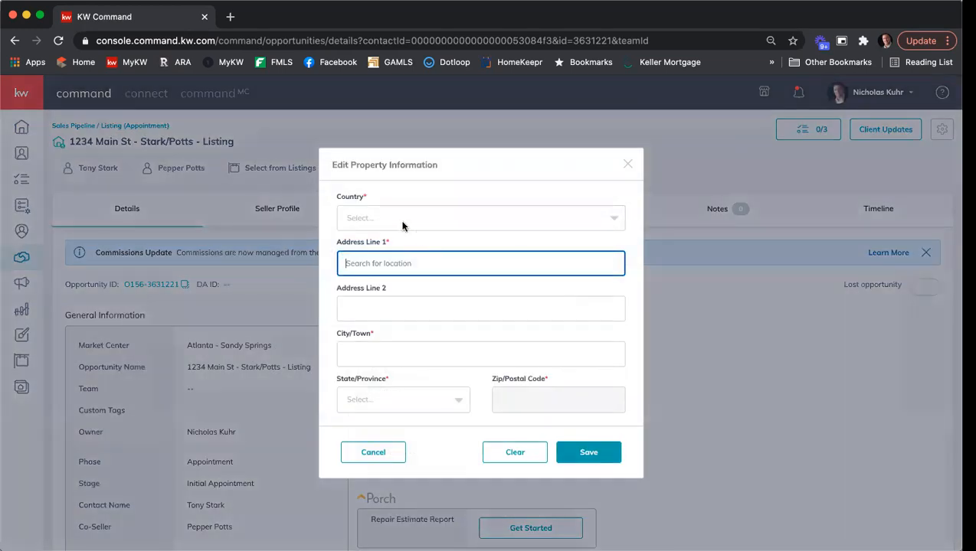
{"action": "type", "text": "1234"}
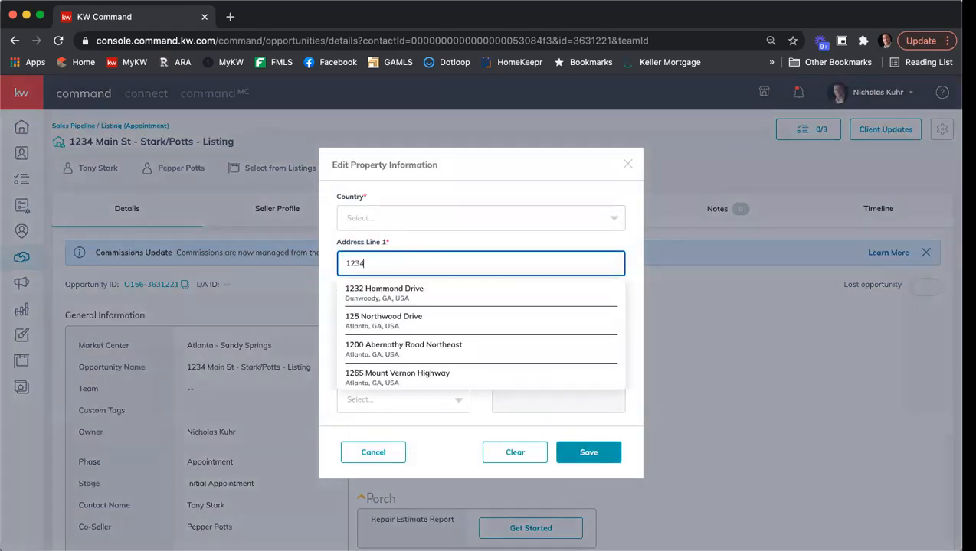
{"action": "type", "text": " Main St"}
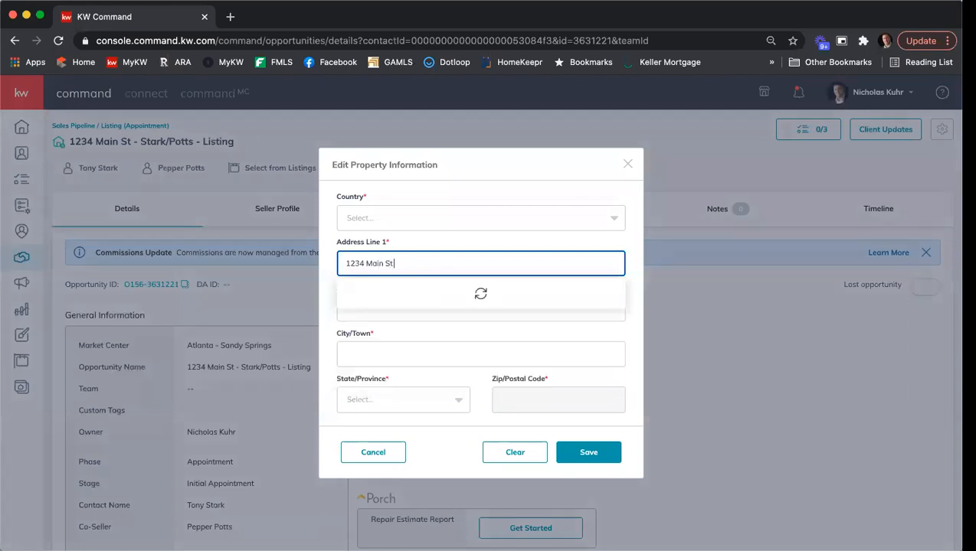
{"action": "scroll", "coordinate": [417, 320], "scroll_direction": "down", "scroll_amount": 1}
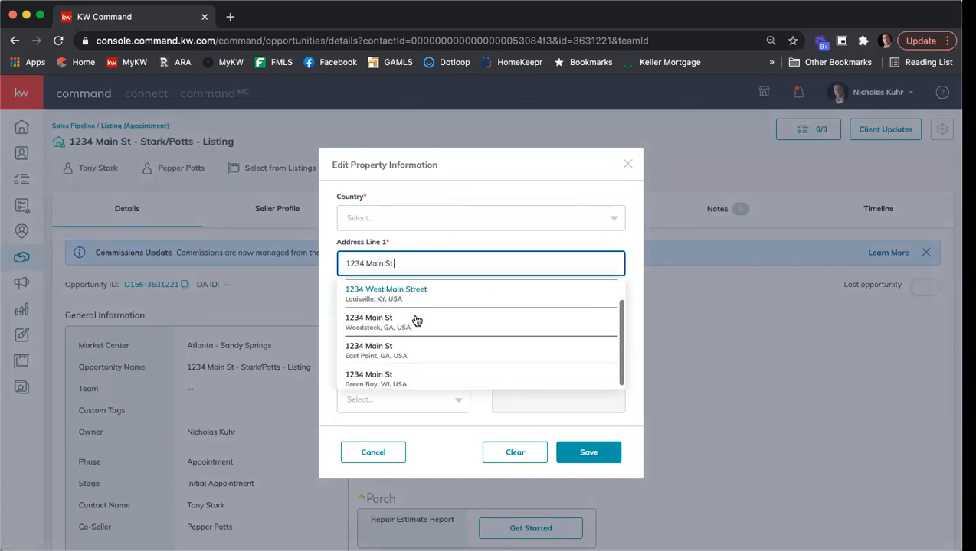
{"action": "scroll", "coordinate": [440, 347], "scroll_direction": "up", "scroll_amount": 1}
{"action": "scroll", "coordinate": [440, 347], "scroll_direction": "down", "scroll_amount": 1}
{"action": "left_click", "coordinate": [432, 349]}
{"action": "triple_click", "coordinate": [383, 354]}
{"action": "type", "text": "Atlanta"}
{"action": "key", "text": "Tab"}
{"action": "key", "text": "Tab"}
{"action": "key", "text": "Tab"}
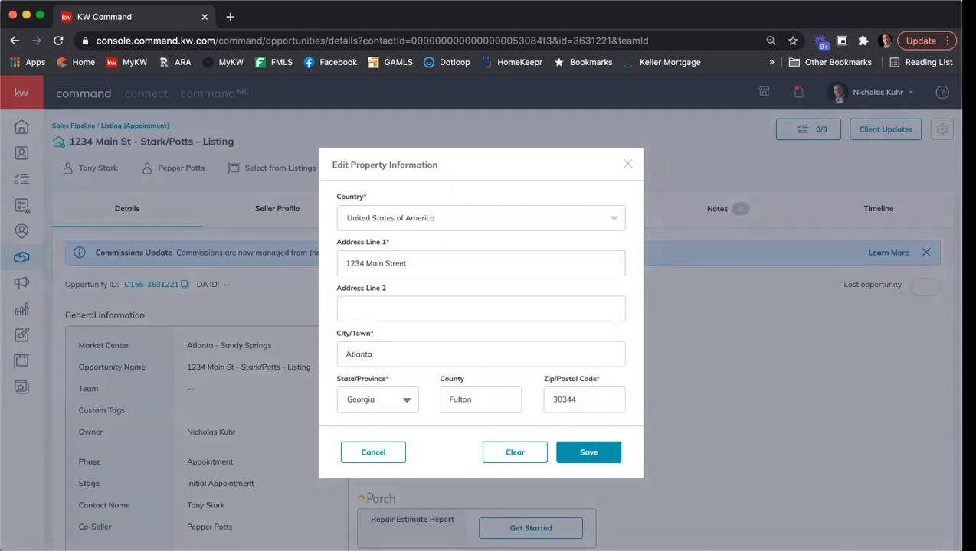
{"action": "type", "text": "30342"}
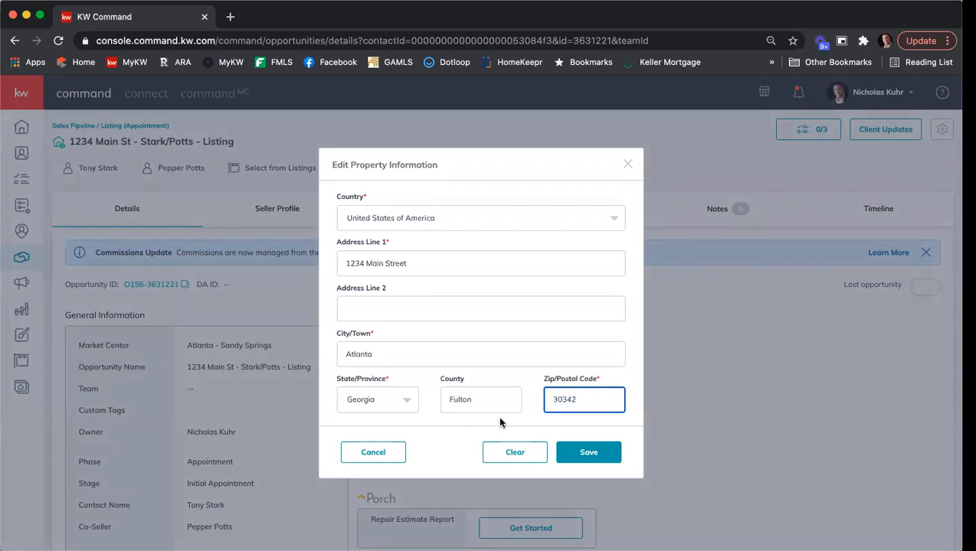
{"action": "left_click", "coordinate": [586, 451]}
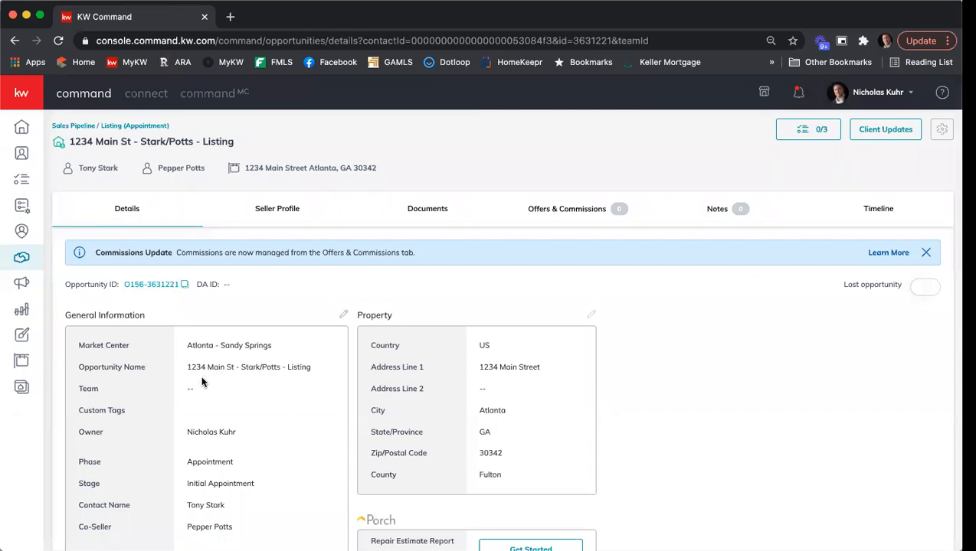
Start a transaction from the listing's Documents checklist to launch DocuSign Rooms
{"action": "left_click", "coordinate": [422, 212]}
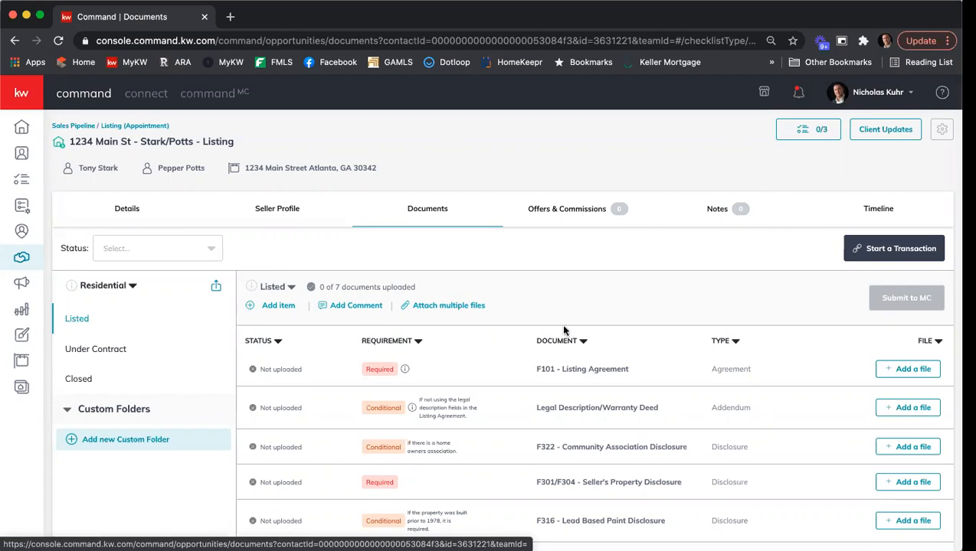
{"action": "left_click", "coordinate": [866, 249]}
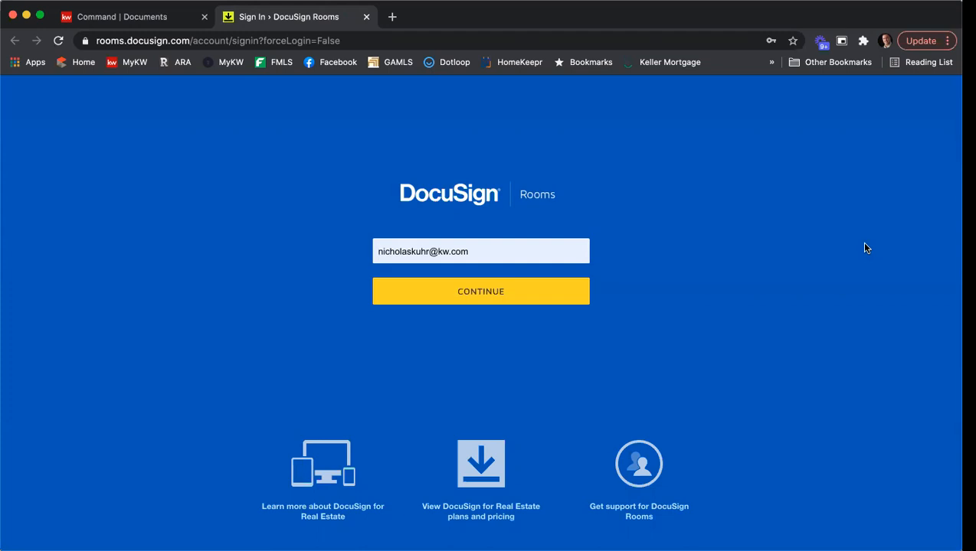
Sign in to DocuSign Rooms using the autofilled password
{"action": "left_click", "coordinate": [484, 292]}
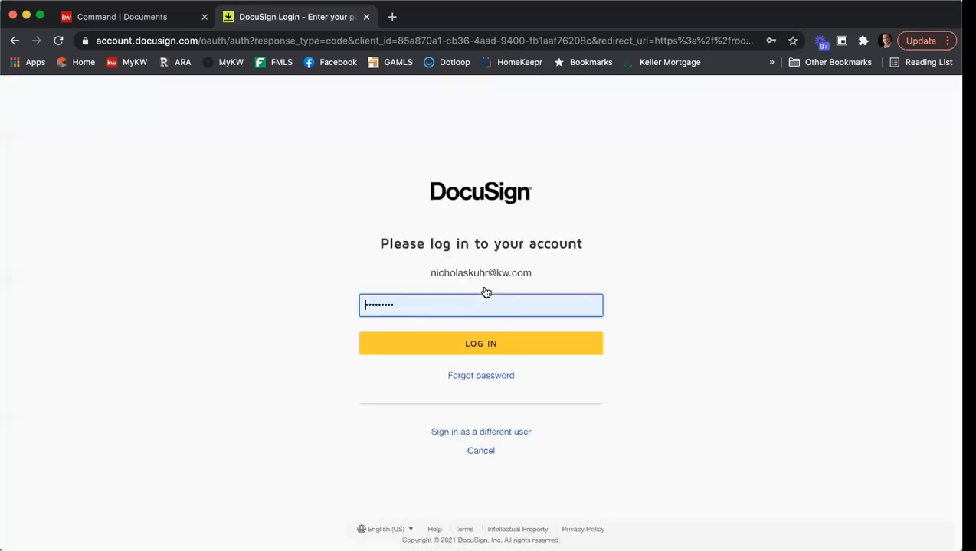
{"action": "left_click", "coordinate": [502, 342]}
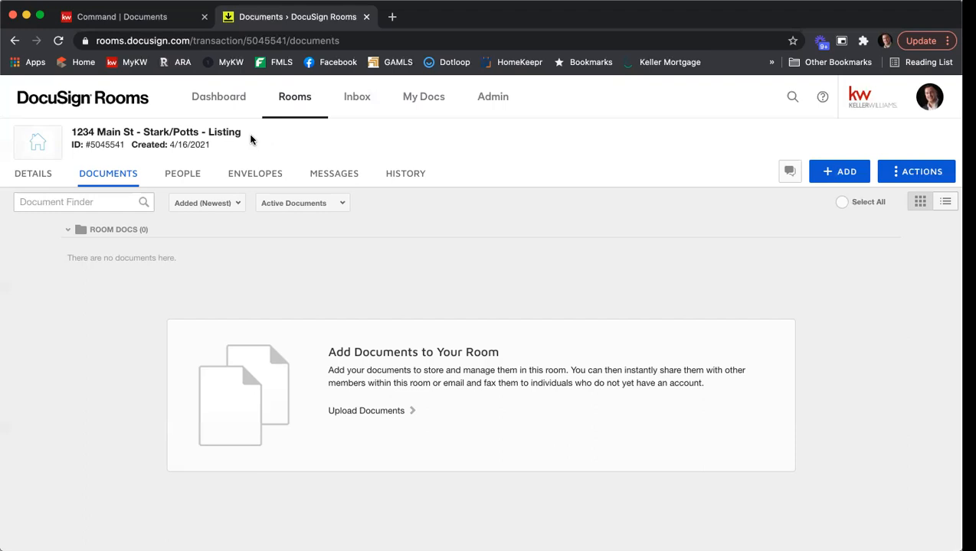
Add documents from DocuSign Forms and choose the REALTOR forms provider
{"action": "mouse_move", "coordinate": [98, 154]}
{"action": "left_click", "coordinate": [838, 172]}
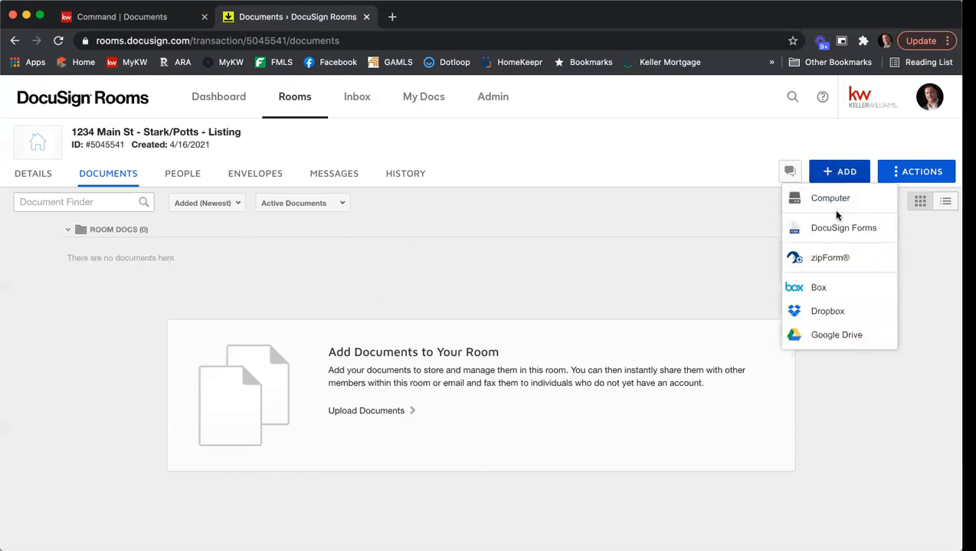
{"action": "left_click", "coordinate": [838, 230]}
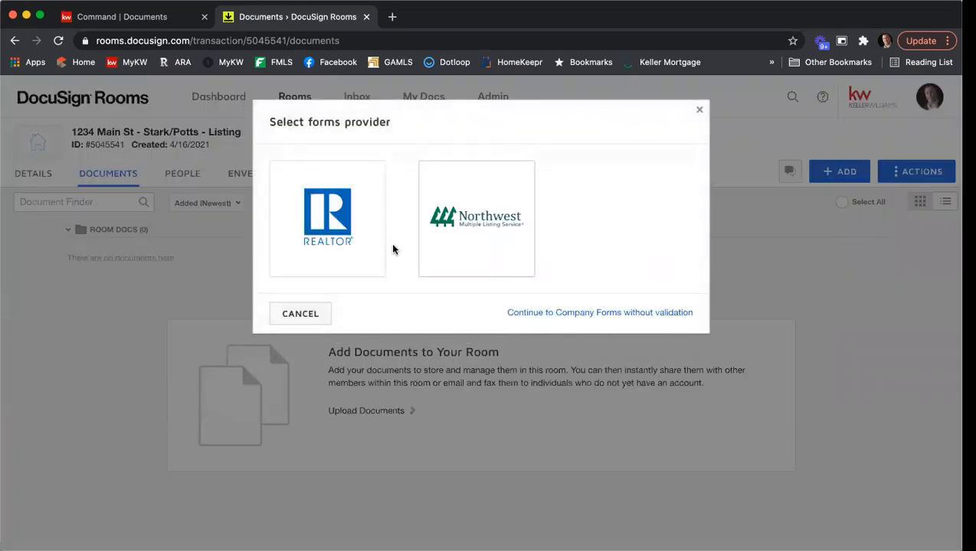
{"action": "left_click", "coordinate": [312, 246]}
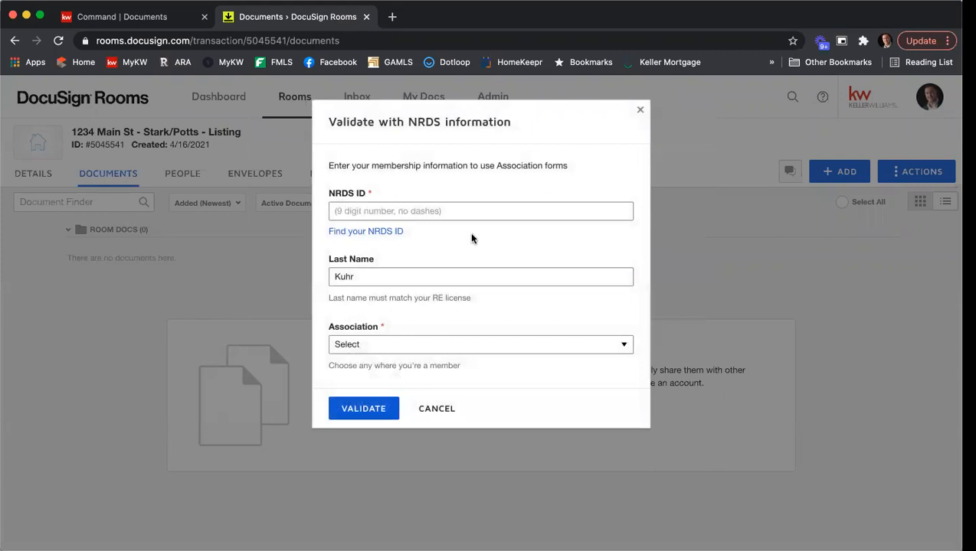
Follow the Find your NRDS ID link from the validation dialog
{"action": "left_click", "coordinate": [373, 233]}
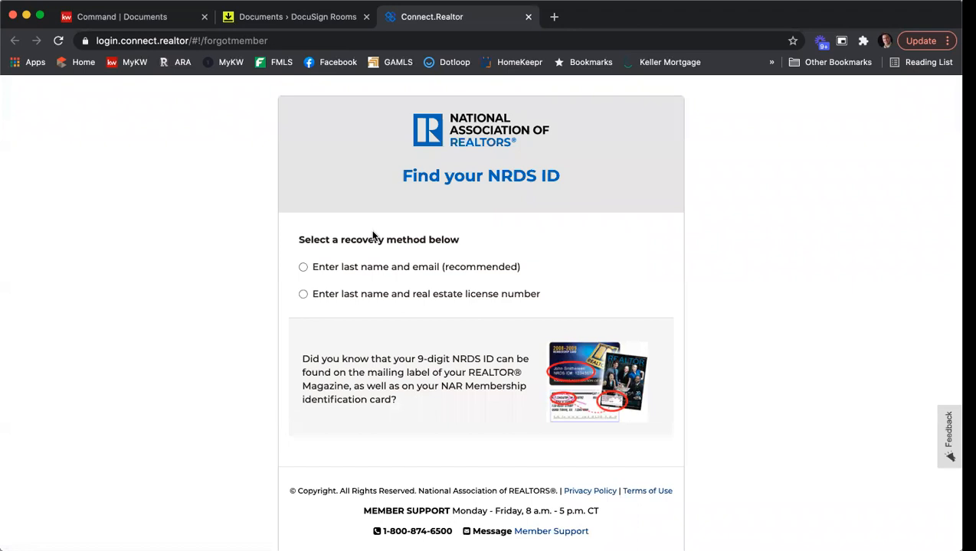
Look up the NRDS ID using the member's last name and license number
{"action": "left_click", "coordinate": [303, 293]}
{"action": "left_click", "coordinate": [378, 317]}
{"action": "type", "text": "Kuhr"}
{"action": "key", "text": "Tab"}
{"action": "type", "text": "379844"}
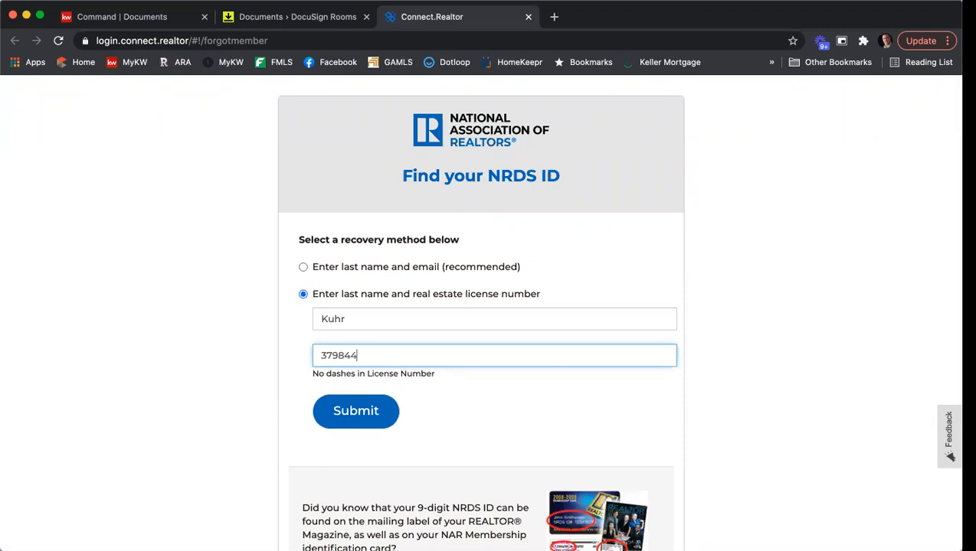
{"action": "left_click", "coordinate": [373, 404]}
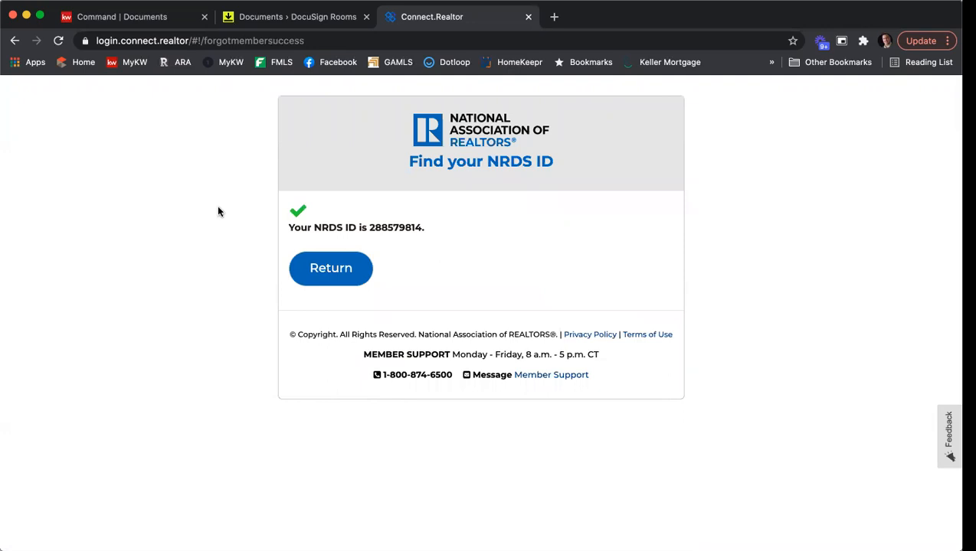
Copy the returned 9-digit NRDS ID
{"action": "left_click_drag", "start_coordinate": [370, 227], "coordinate": [418, 228]}
{"action": "key", "text": "super+c"}
{"action": "right_click", "coordinate": [414, 228]}
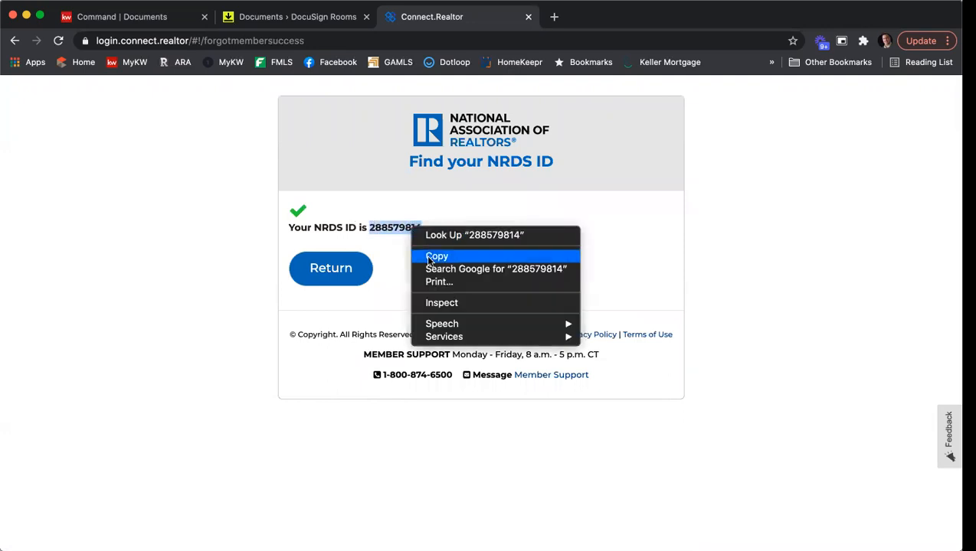
{"action": "left_click", "coordinate": [426, 256]}
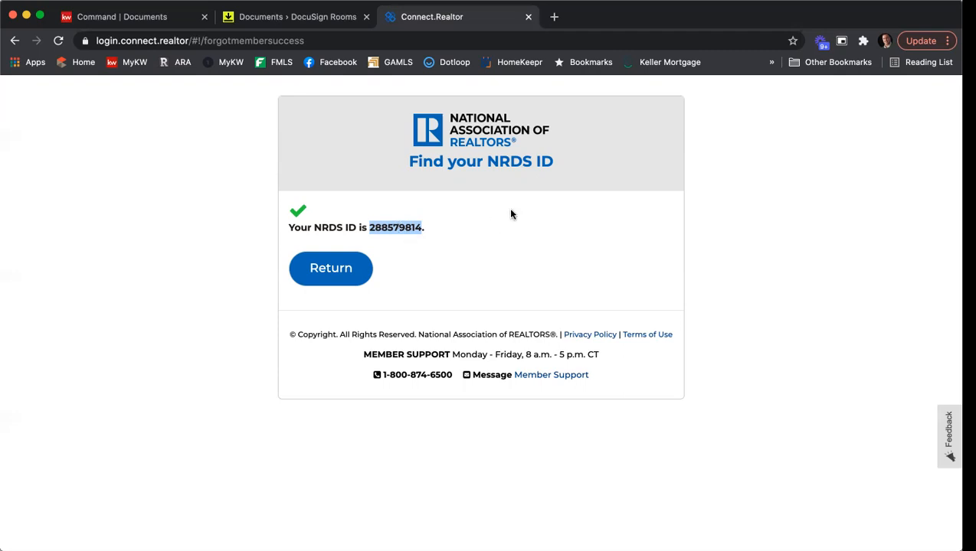
Paste the copied NRDS ID and choose GEORGIA ASSOCIATION OF REALTORS® as the association
{"action": "left_click", "coordinate": [527, 17]}
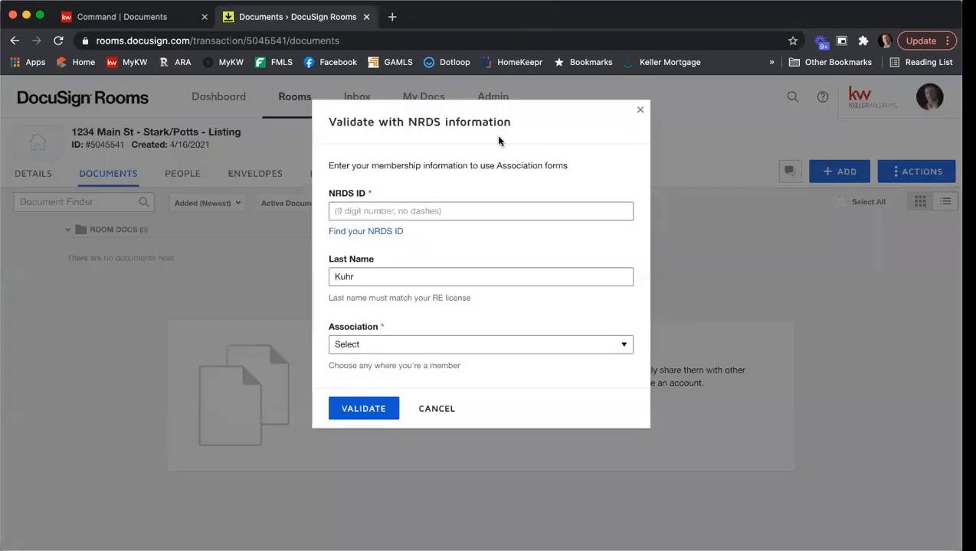
{"action": "right_click", "coordinate": [399, 212]}
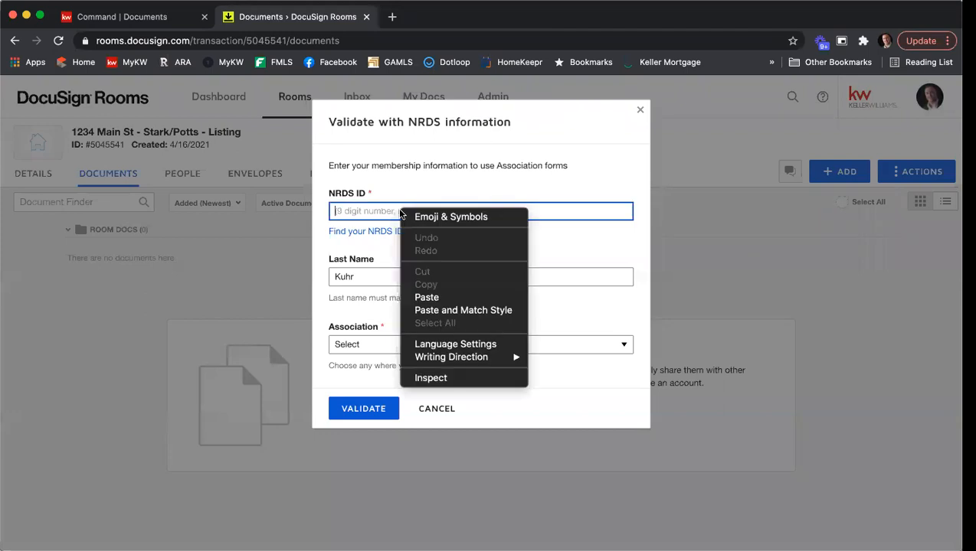
{"action": "left_click", "coordinate": [428, 299]}
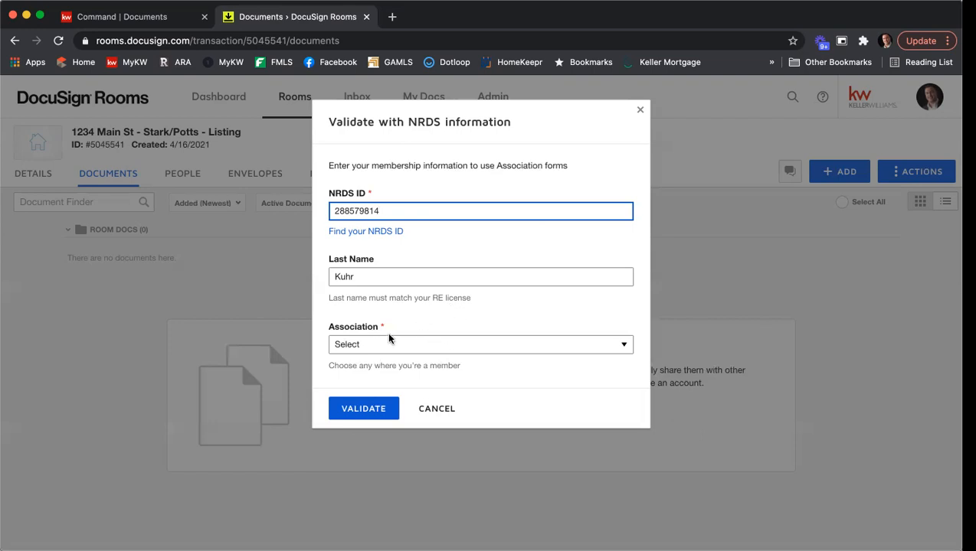
{"action": "left_click", "coordinate": [452, 306]}
{"action": "left_click", "coordinate": [485, 344]}
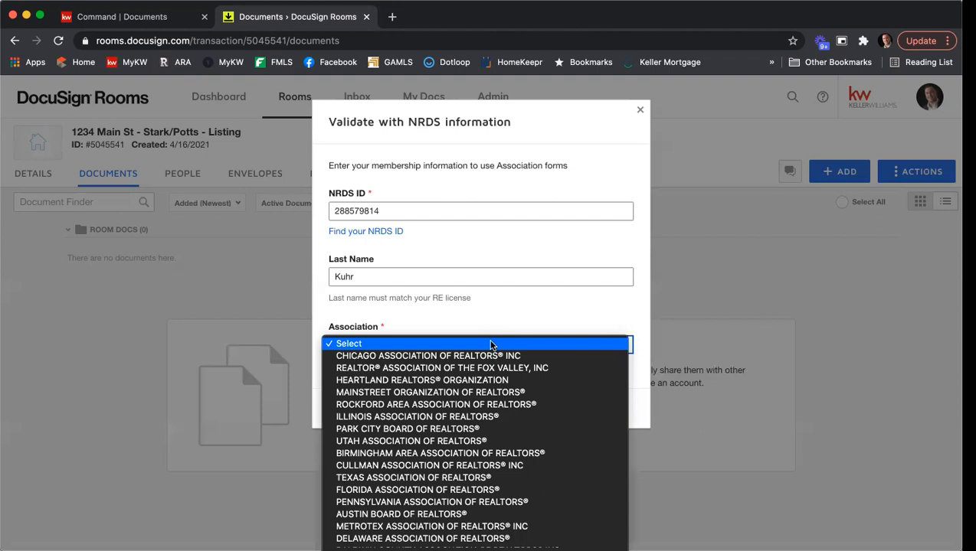
{"action": "scroll", "coordinate": [491, 345], "scroll_direction": "down", "scroll_amount": 10}
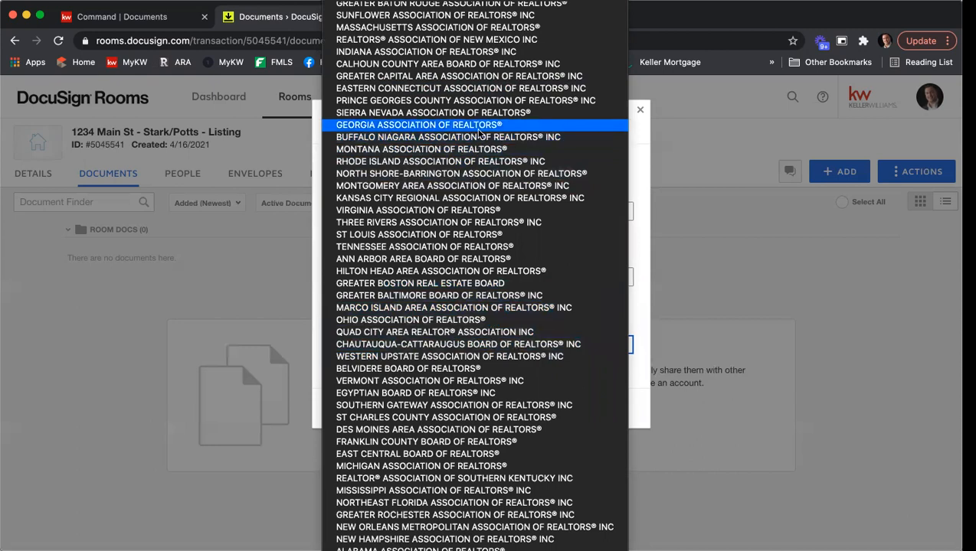
{"action": "left_click", "coordinate": [428, 126]}
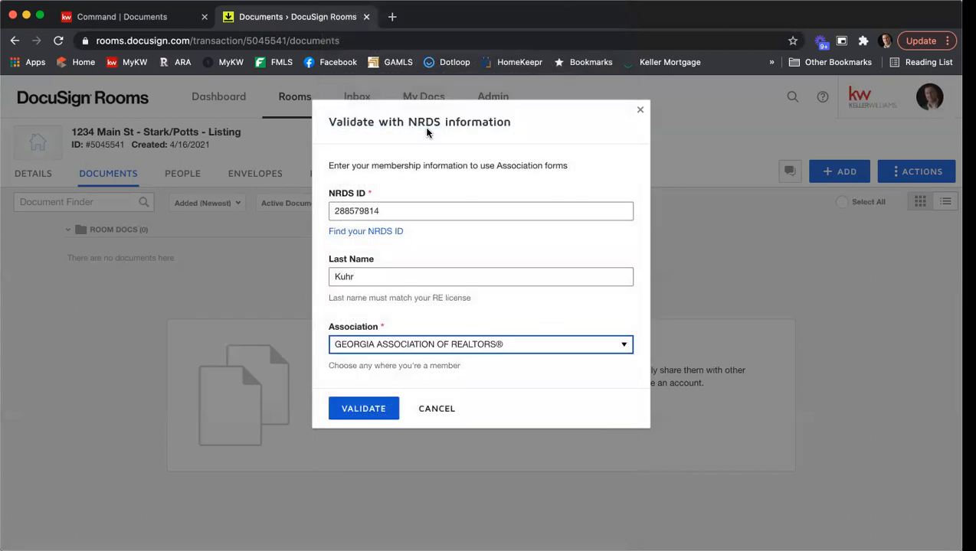
Validate the NRDS membership, confirm the GAR library is offered in DocuSign Forms, then cancel
{"action": "left_click", "coordinate": [368, 410]}
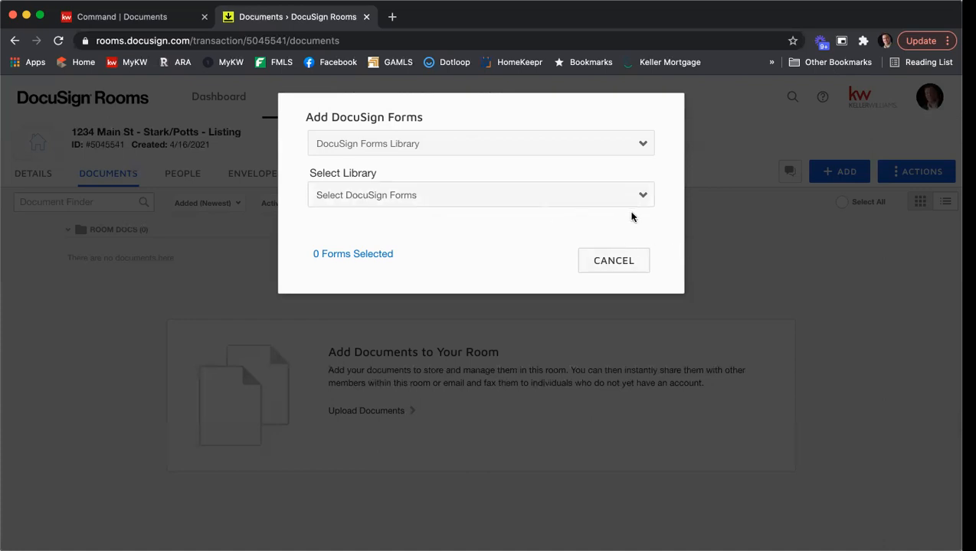
{"action": "left_click", "coordinate": [628, 265]}
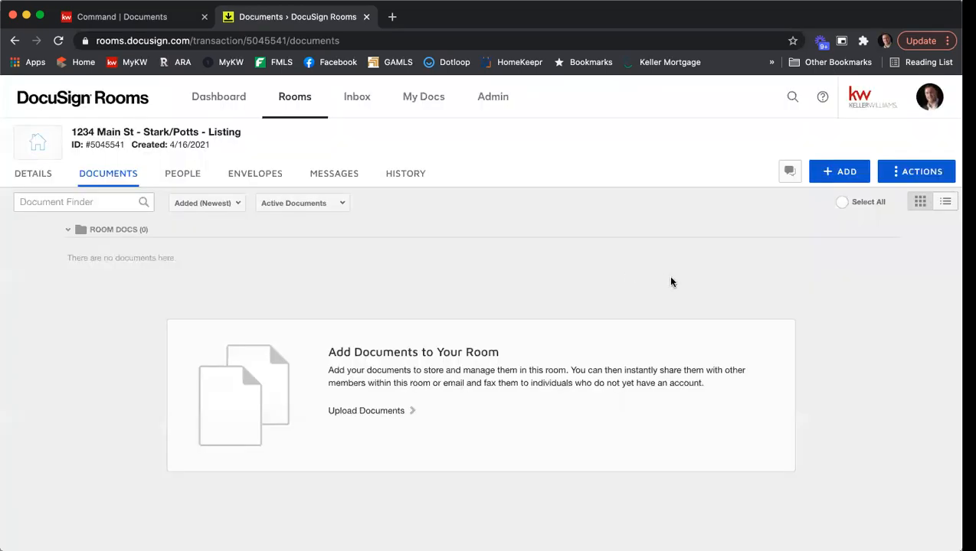
{"action": "left_click", "coordinate": [851, 172]}
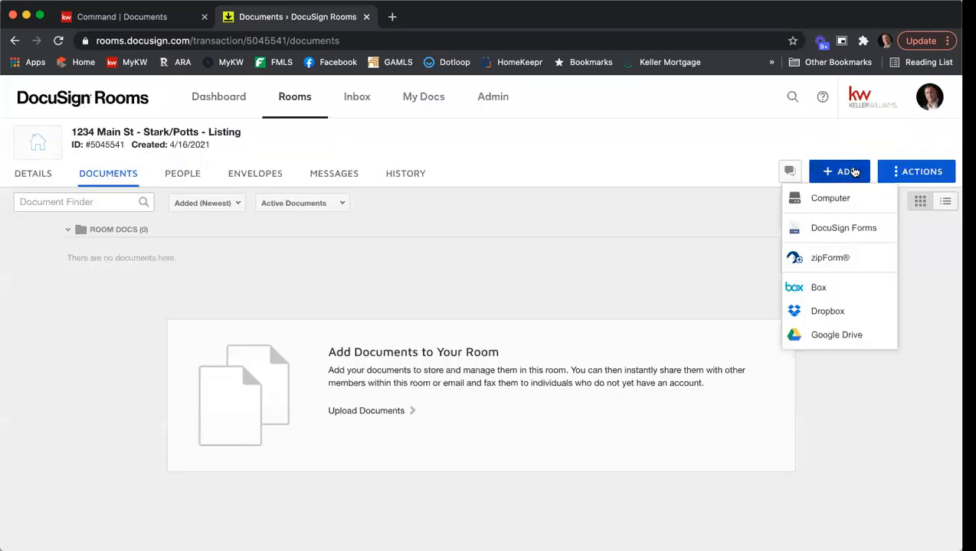
{"action": "left_click", "coordinate": [849, 233]}
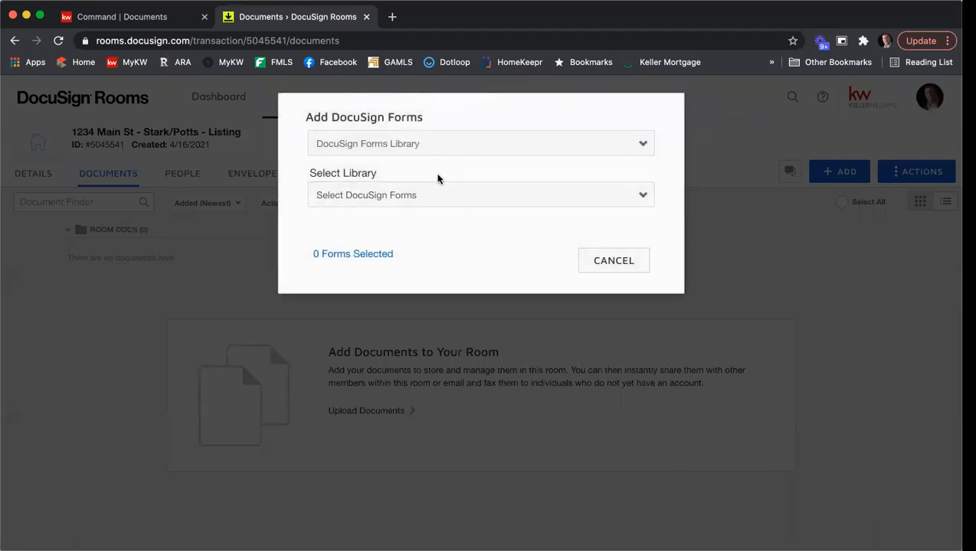
{"action": "left_click", "coordinate": [442, 198]}
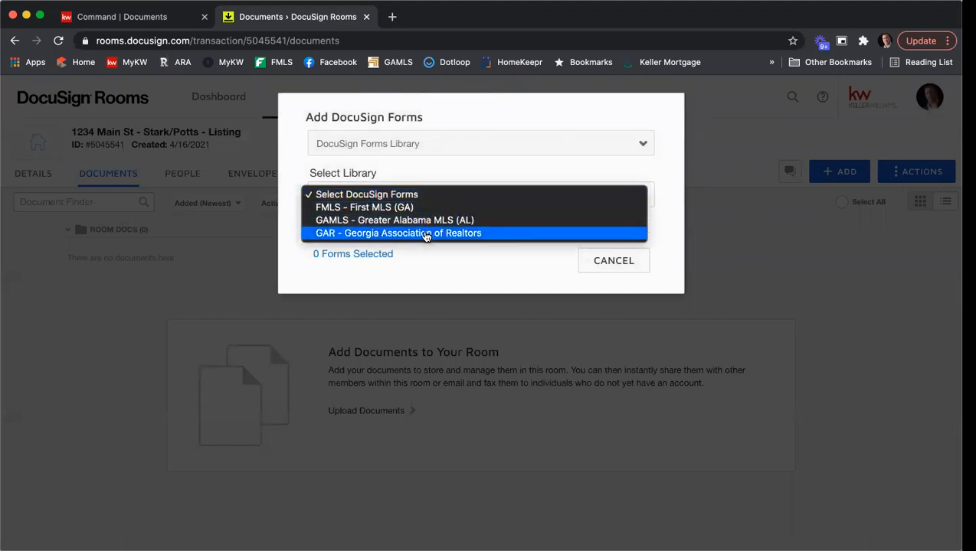
{"action": "left_click", "coordinate": [464, 265]}
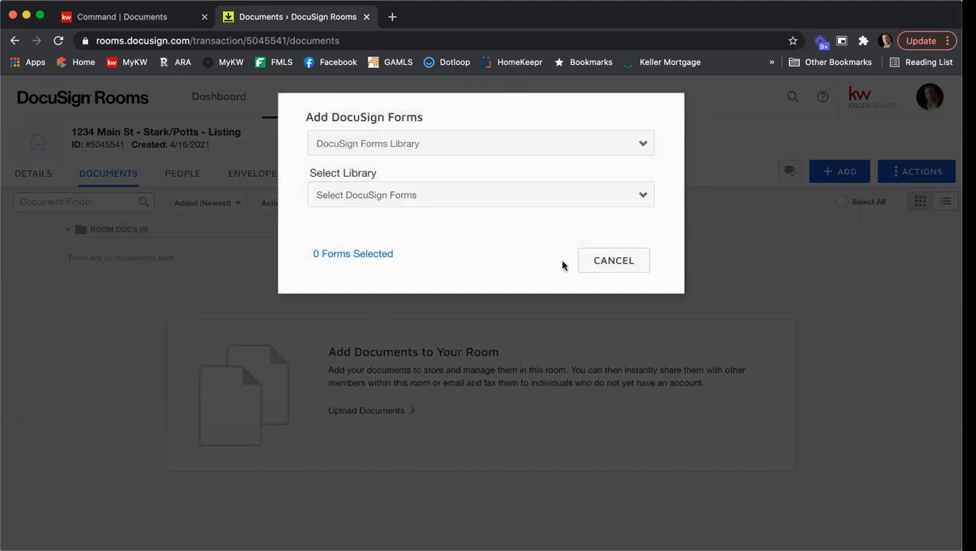
{"action": "left_click", "coordinate": [614, 262]}
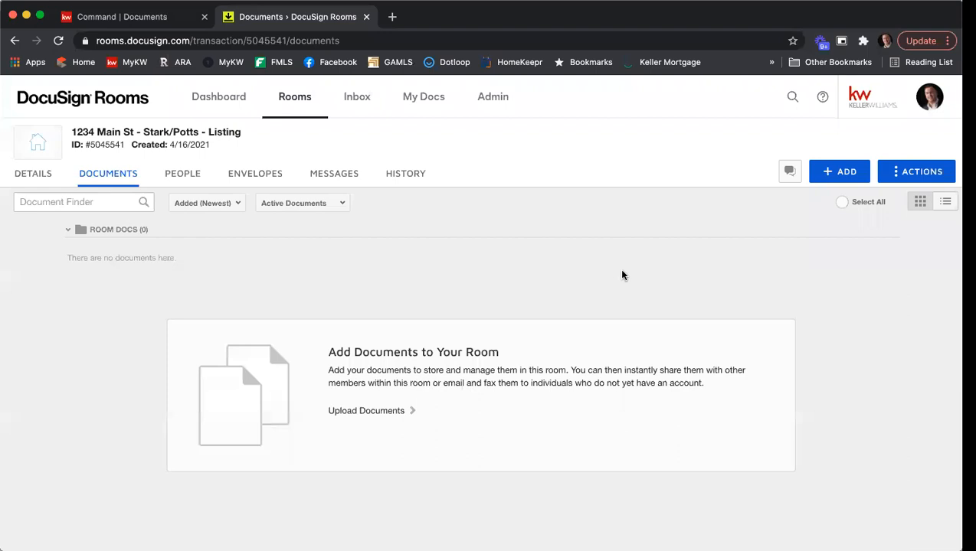
Show Preferences > Integrations with the NRDS ID linked to GEORGIA ASSOCIATION OF REALTORS®
{"action": "left_click", "coordinate": [929, 104]}
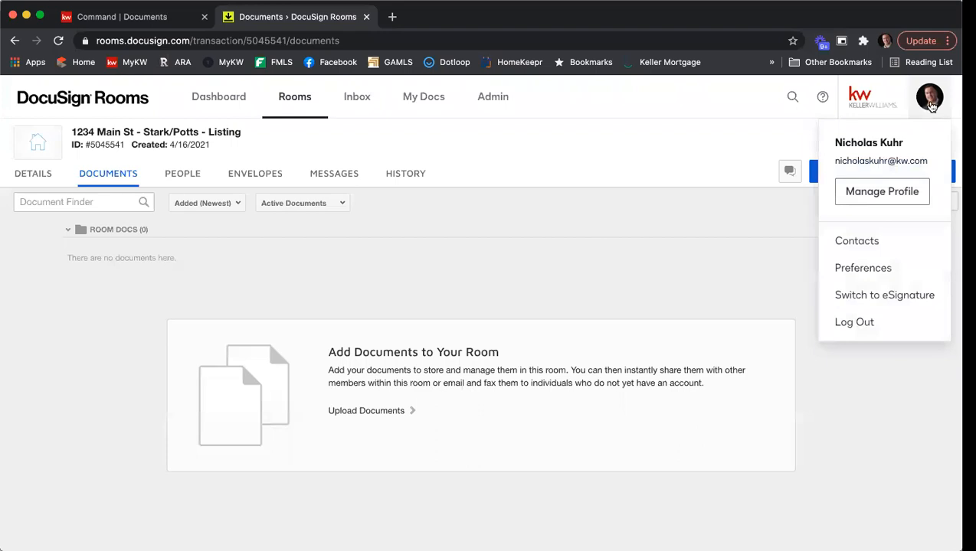
{"action": "left_click", "coordinate": [887, 269]}
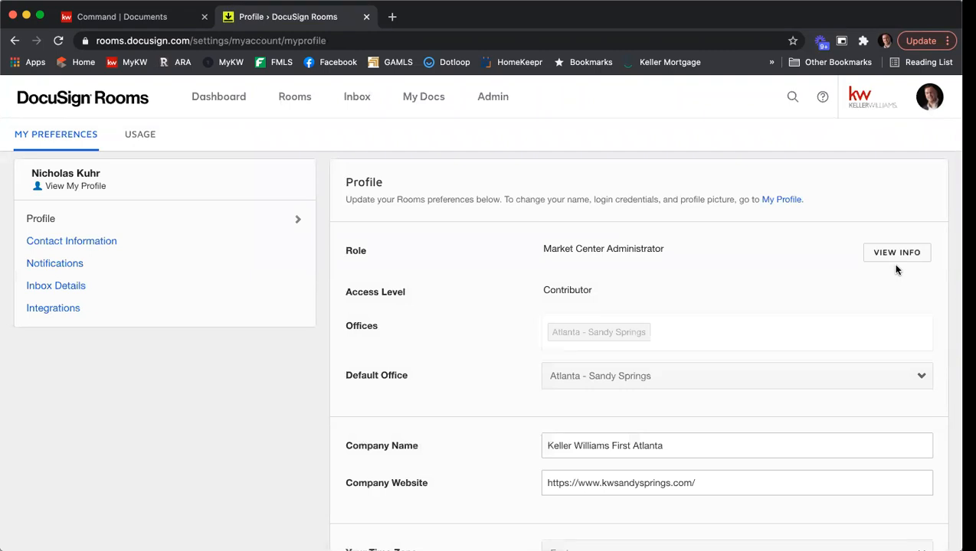
{"action": "left_click", "coordinate": [60, 315]}
{"action": "scroll", "coordinate": [492, 277], "scroll_direction": "down", "scroll_amount": 1}
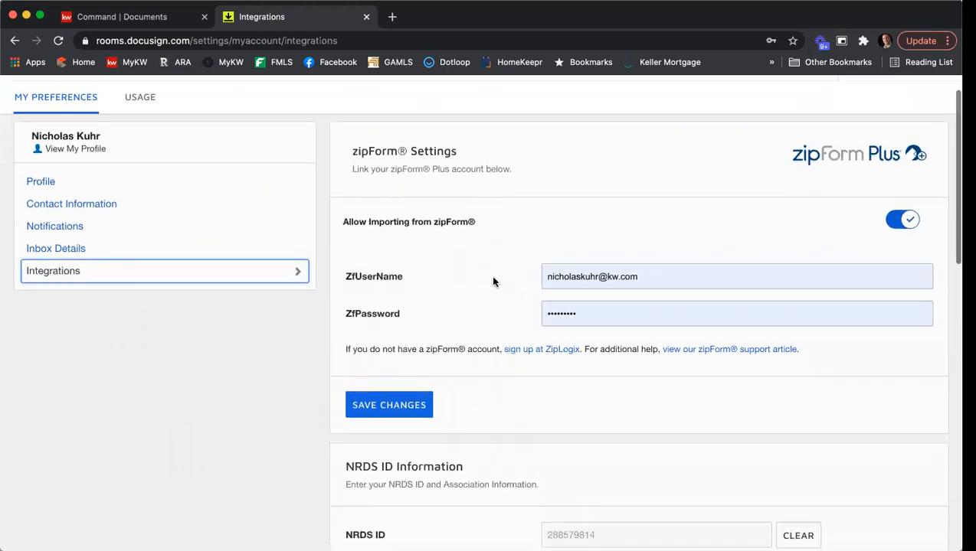
{"action": "scroll", "coordinate": [493, 282], "scroll_direction": "down", "scroll_amount": 5}
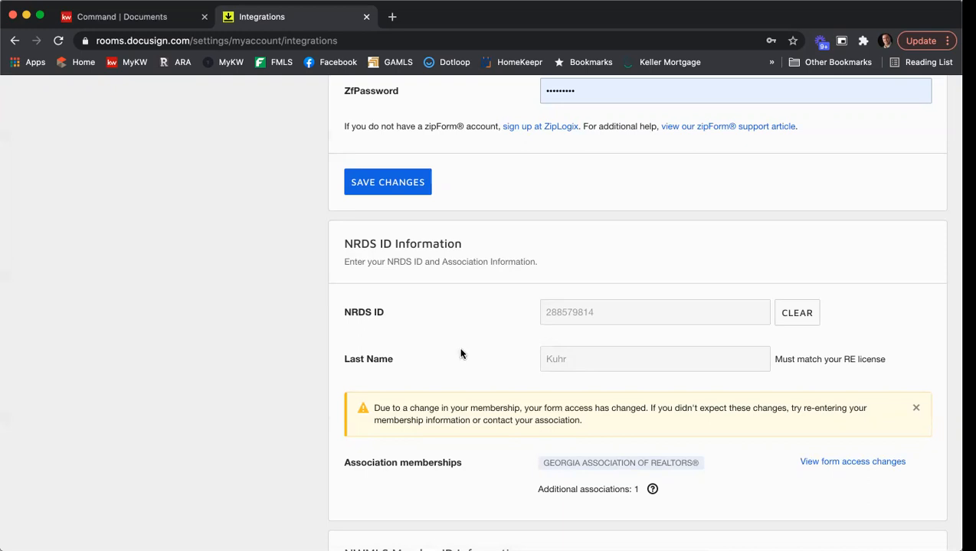
{"action": "scroll", "coordinate": [460, 353], "scroll_direction": "up", "scroll_amount": 5}
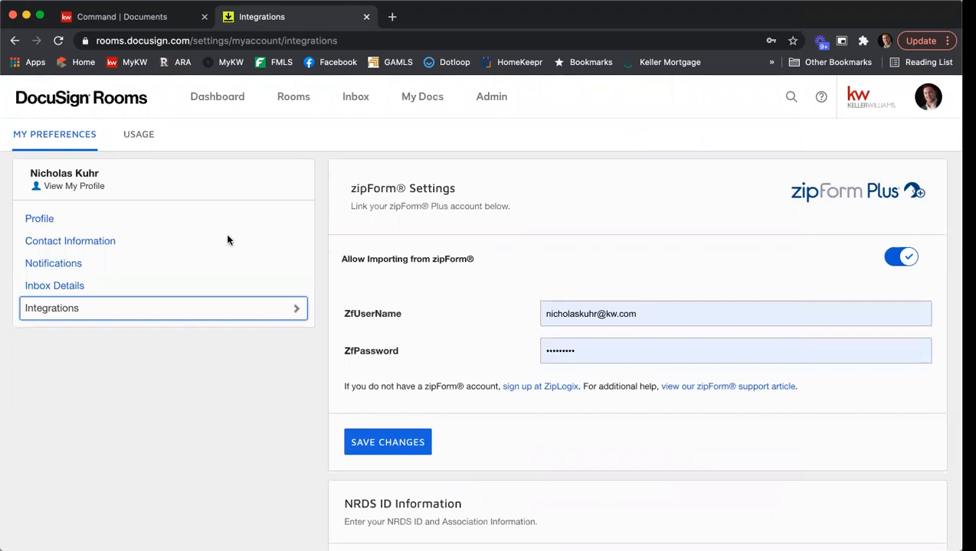
Return from the dashboard to the 1234 Main St - Stark/Potts - Listing room's empty documents page
{"action": "left_click", "coordinate": [211, 97]}
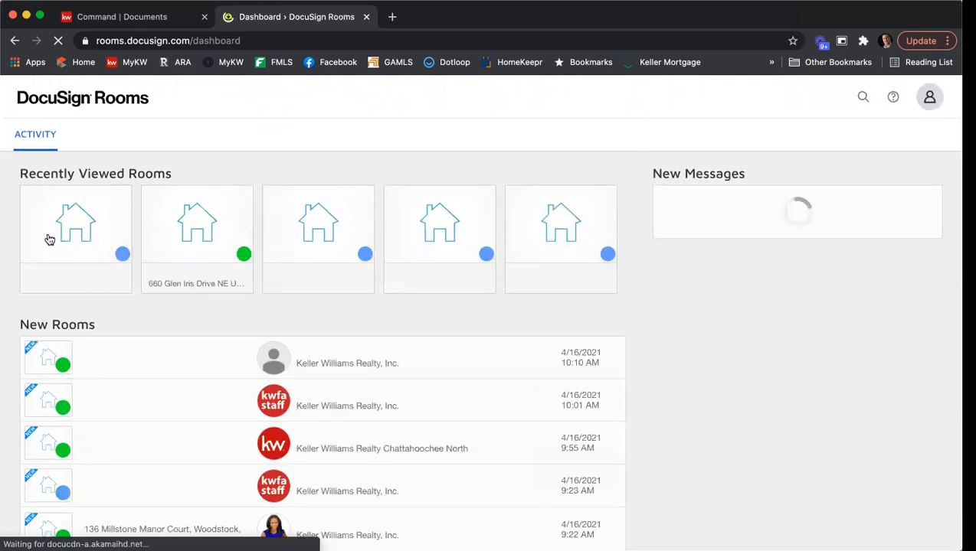
{"action": "left_click", "coordinate": [70, 231]}
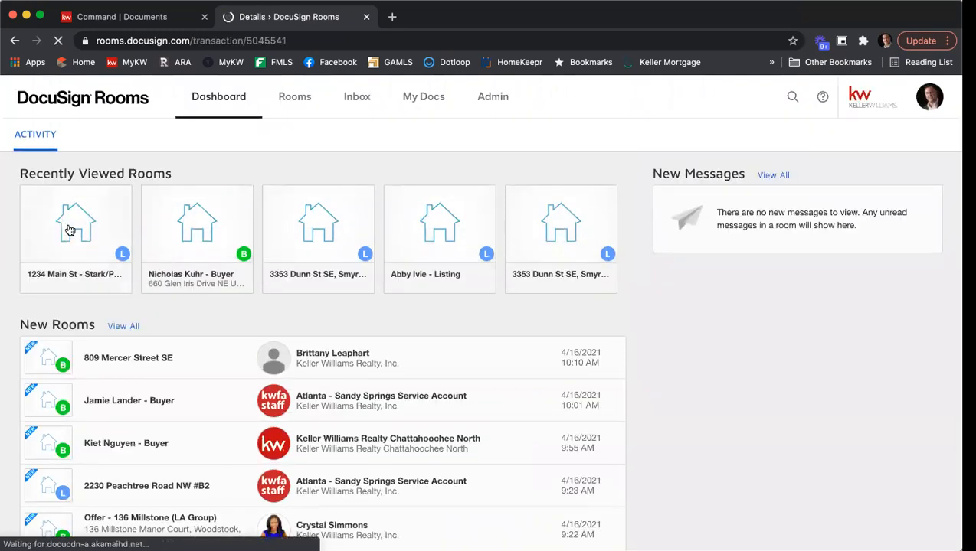
{"action": "left_click", "coordinate": [110, 179]}
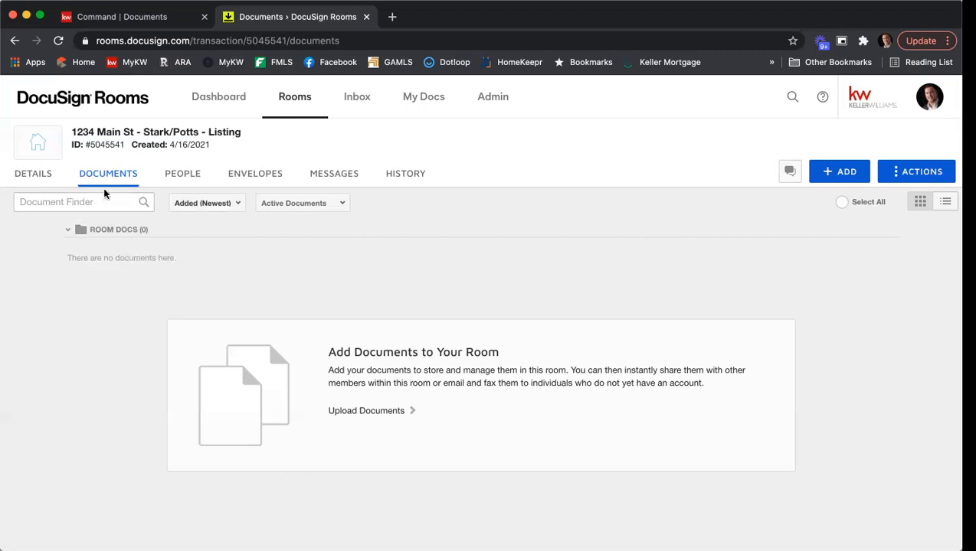
Show the listing room's details and switch them into edit mode
{"action": "left_click", "coordinate": [40, 181]}
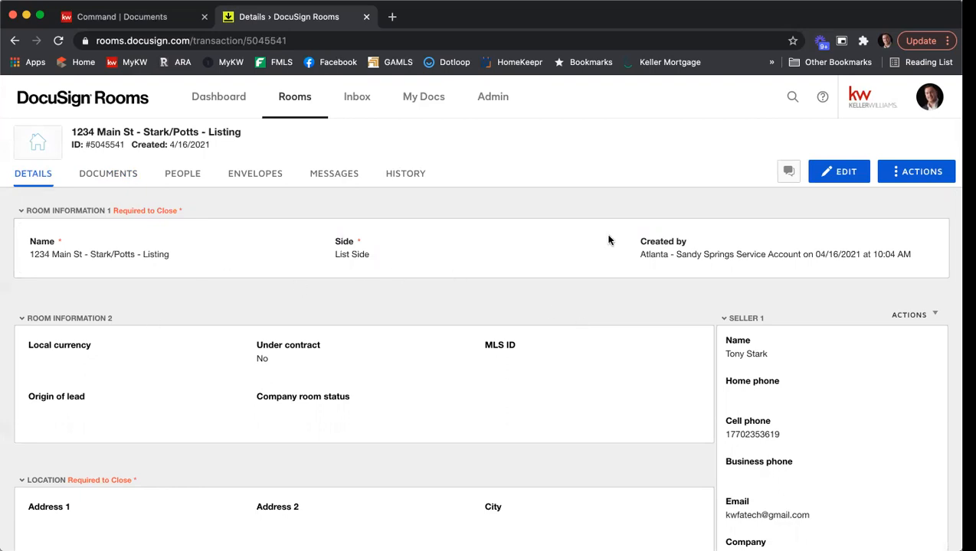
{"action": "left_click", "coordinate": [824, 174]}
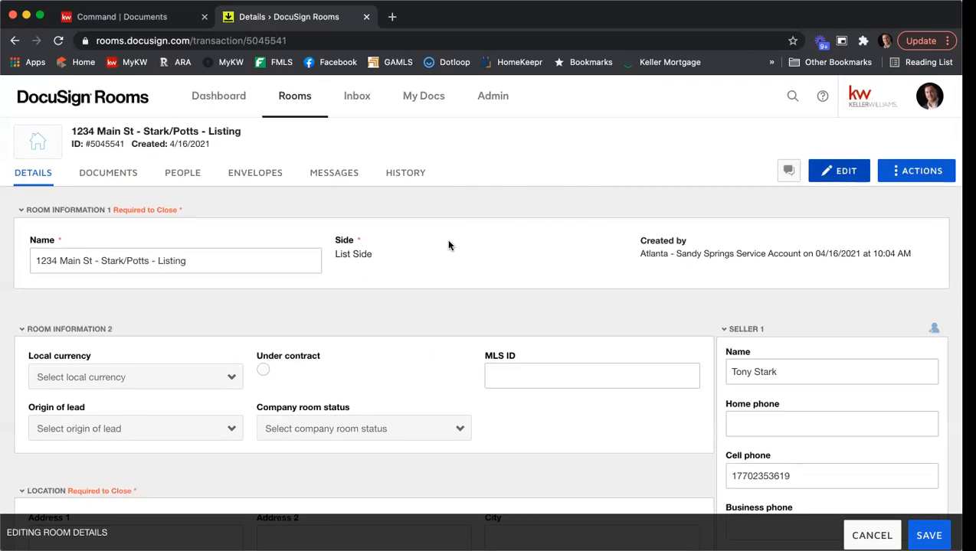
{"action": "scroll", "coordinate": [448, 245], "scroll_direction": "down", "scroll_amount": 1}
{"action": "scroll", "coordinate": [439, 324], "scroll_direction": "down", "scroll_amount": 3}
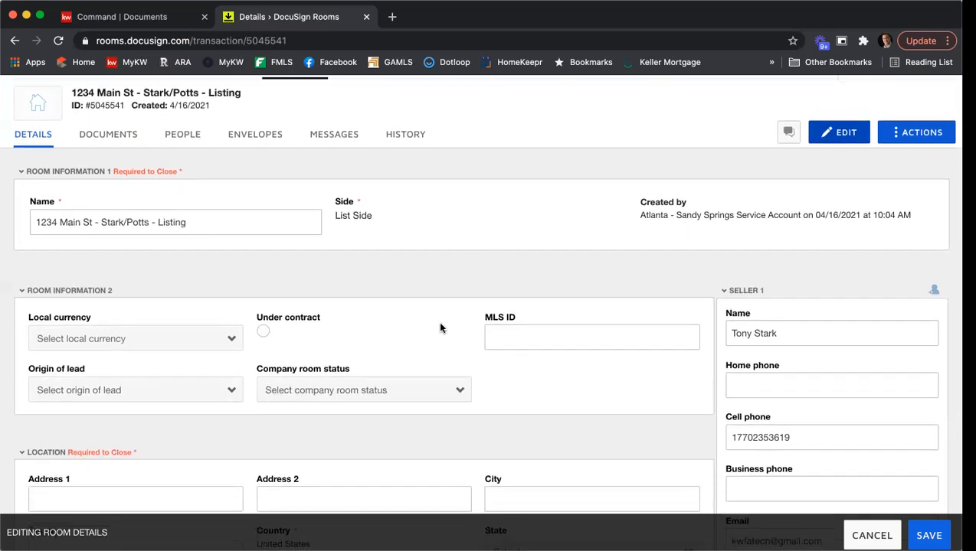
{"action": "scroll", "coordinate": [536, 372], "scroll_direction": "up", "scroll_amount": 2}
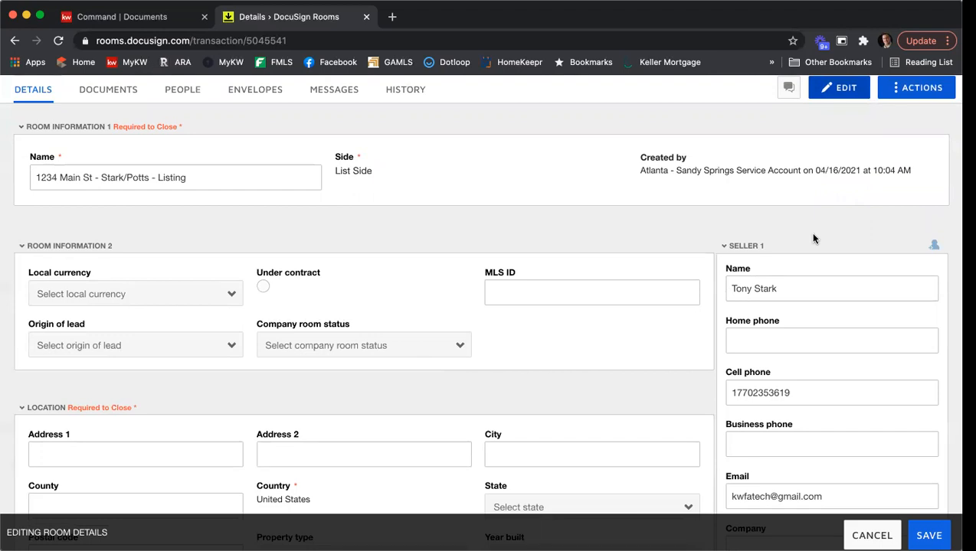
{"action": "scroll", "coordinate": [812, 239], "scroll_direction": "down", "scroll_amount": 1}
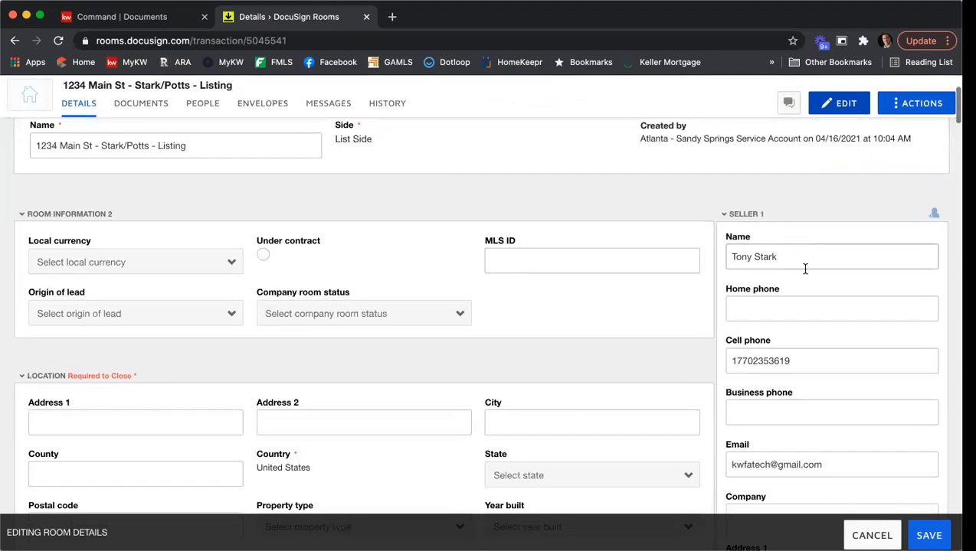
{"action": "scroll", "coordinate": [803, 259], "scroll_direction": "down", "scroll_amount": 1}
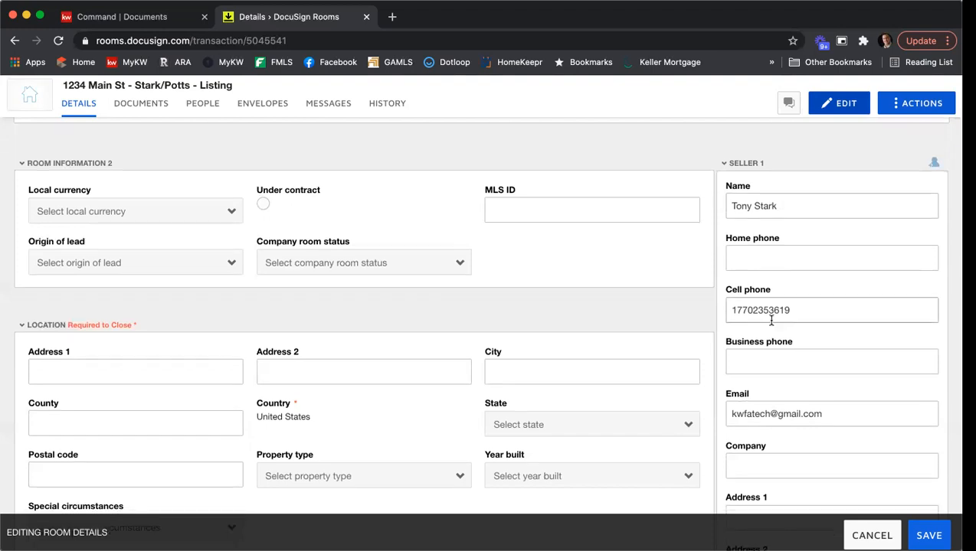
{"action": "scroll", "coordinate": [773, 322], "scroll_direction": "down", "scroll_amount": 2}
{"action": "scroll", "coordinate": [787, 314], "scroll_direction": "down", "scroll_amount": 5}
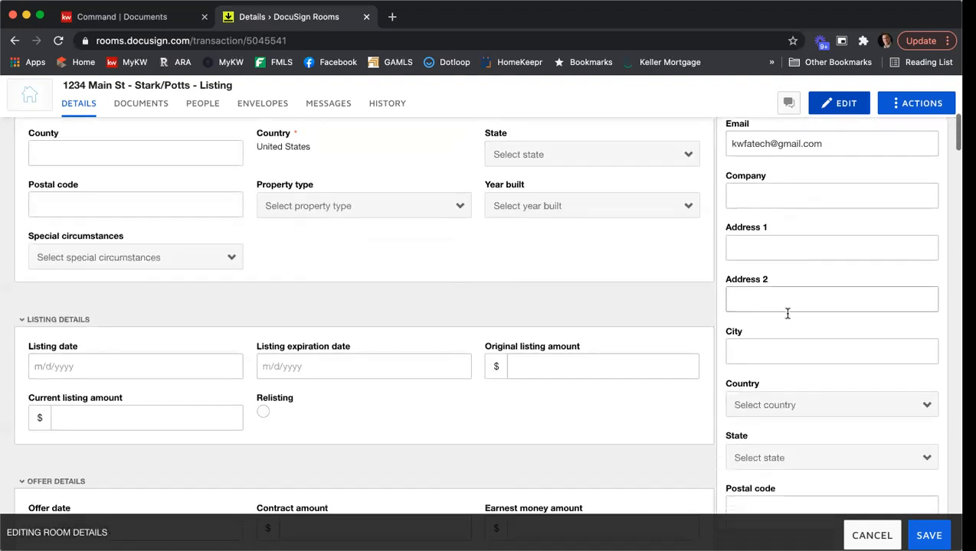
{"action": "scroll", "coordinate": [787, 314], "scroll_direction": "down", "scroll_amount": 2}
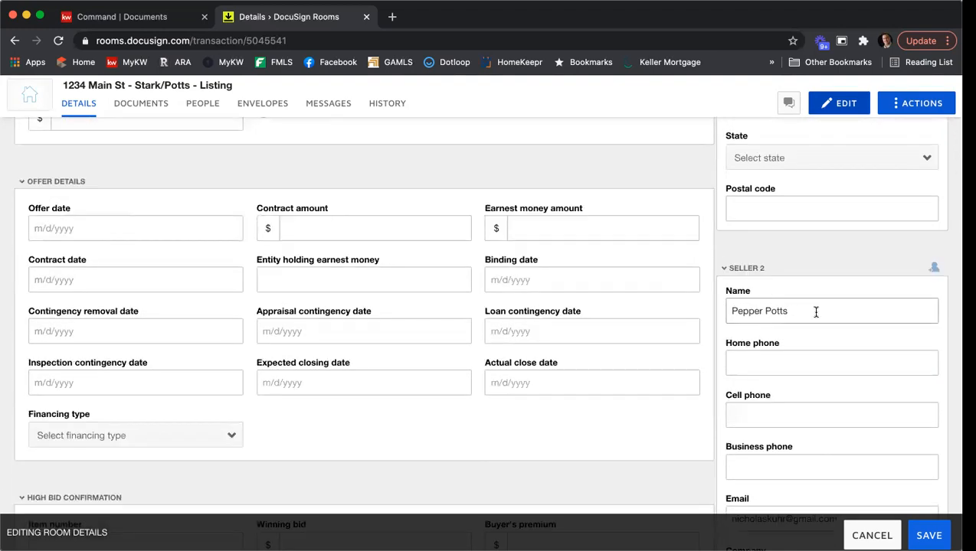
{"action": "scroll", "coordinate": [815, 310], "scroll_direction": "down", "scroll_amount": 1}
{"action": "scroll", "coordinate": [816, 312], "scroll_direction": "down", "scroll_amount": 4}
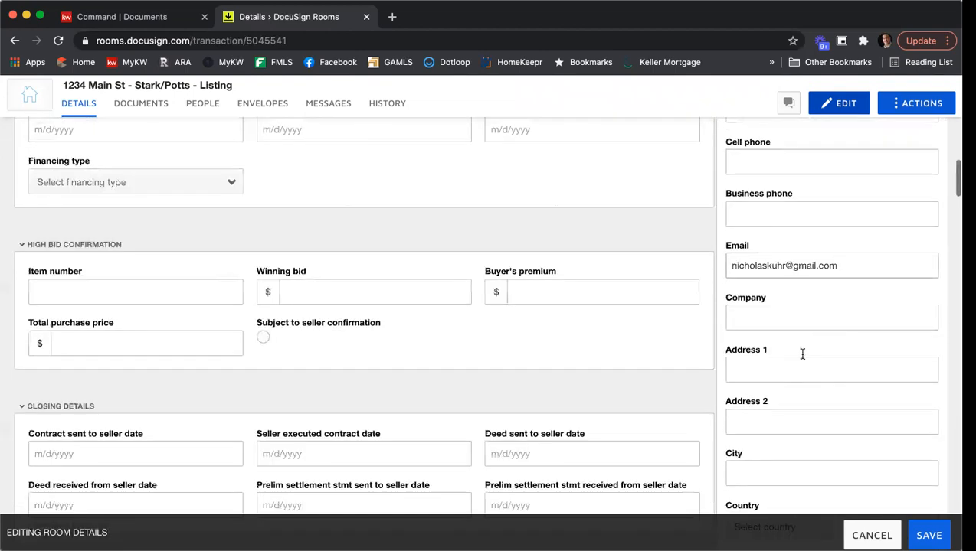
{"action": "scroll", "coordinate": [804, 351], "scroll_direction": "down", "scroll_amount": 5}
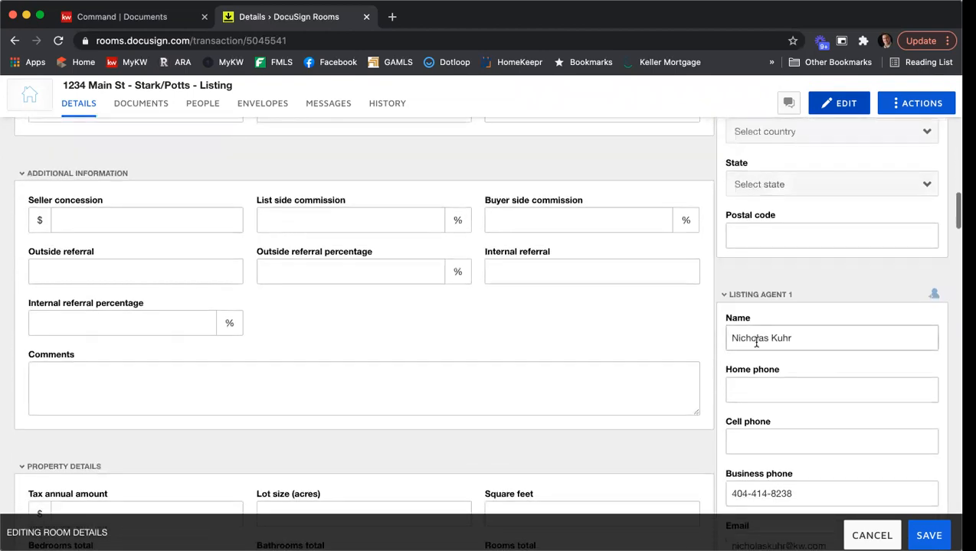
{"action": "scroll", "coordinate": [802, 323], "scroll_direction": "down", "scroll_amount": 2}
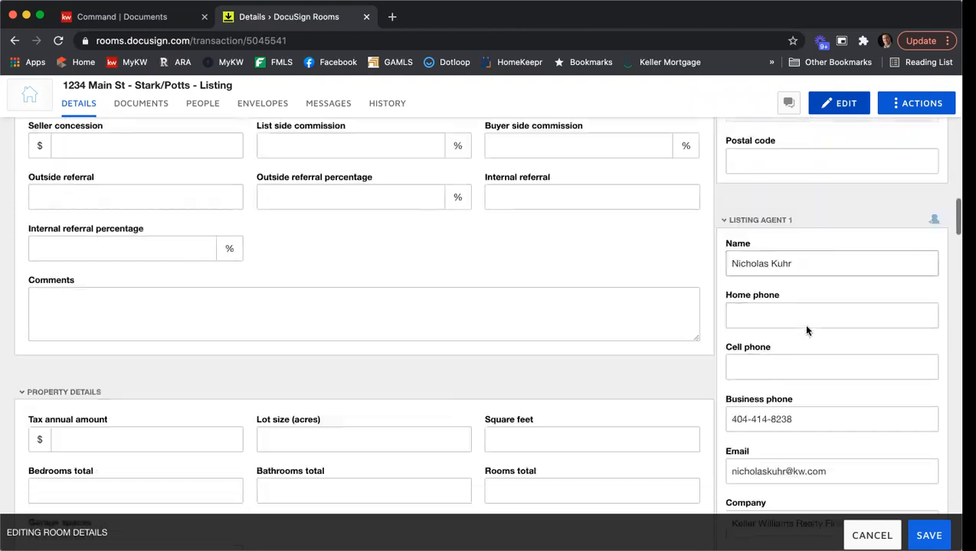
{"action": "scroll", "coordinate": [794, 390], "scroll_direction": "down", "scroll_amount": 2}
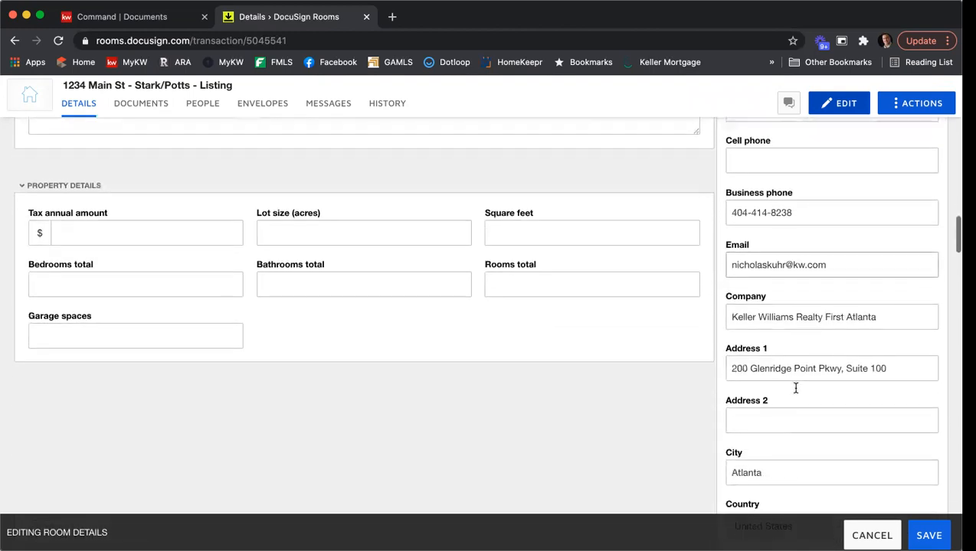
{"action": "scroll", "coordinate": [795, 392], "scroll_direction": "down", "scroll_amount": 1}
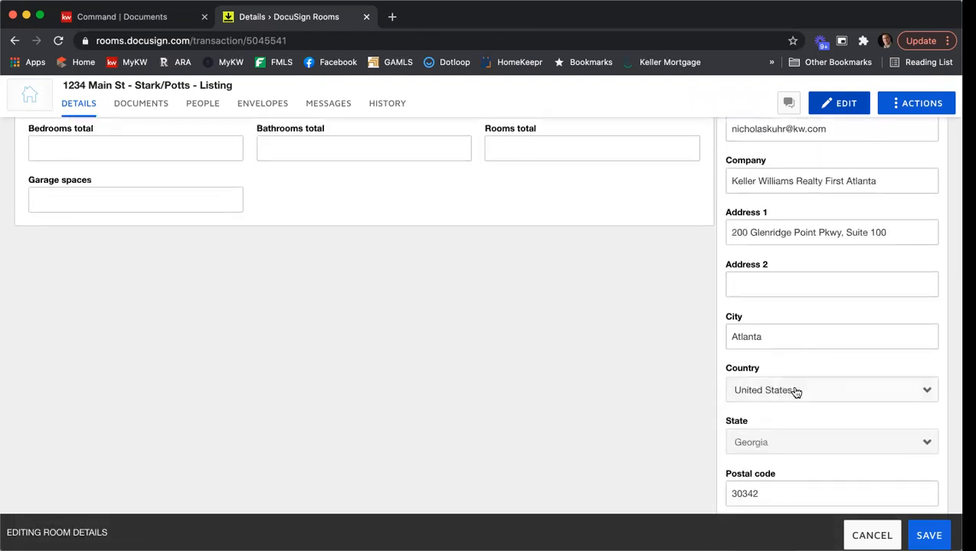
{"action": "scroll", "coordinate": [797, 392], "scroll_direction": "up", "scroll_amount": 10}
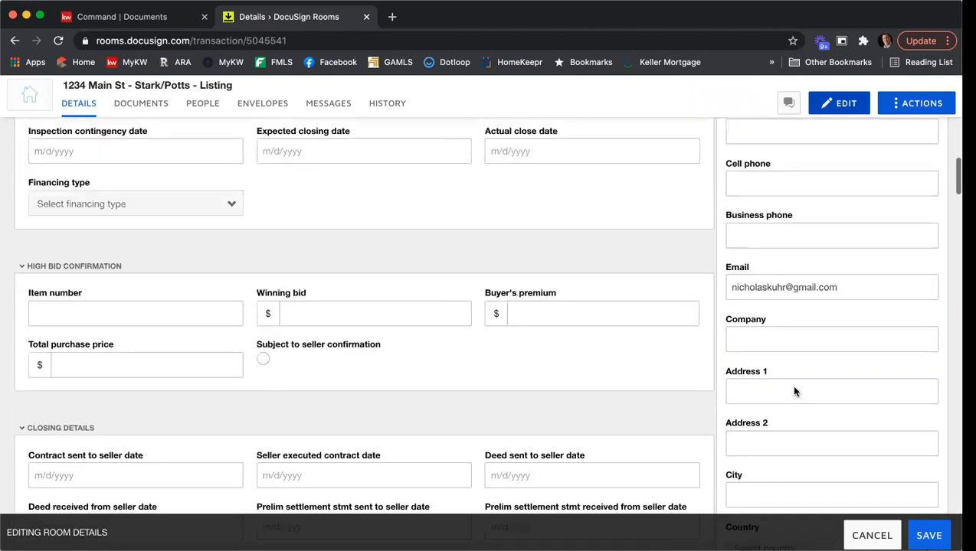
{"action": "scroll", "coordinate": [794, 388], "scroll_direction": "up", "scroll_amount": 10}
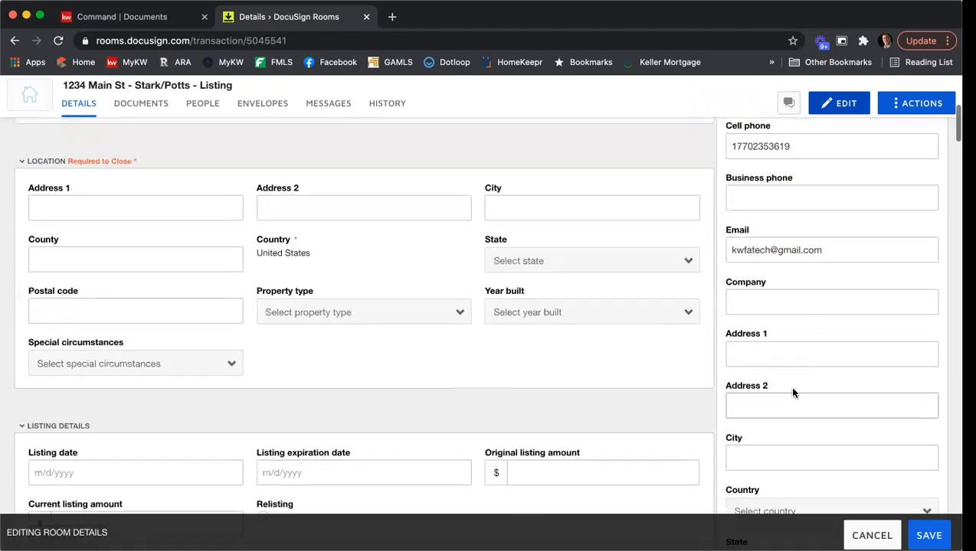
Choose USD - United States Dollar as local currency and enter MLS ID 213456789
{"action": "scroll", "coordinate": [793, 392], "scroll_direction": "up", "scroll_amount": 5}
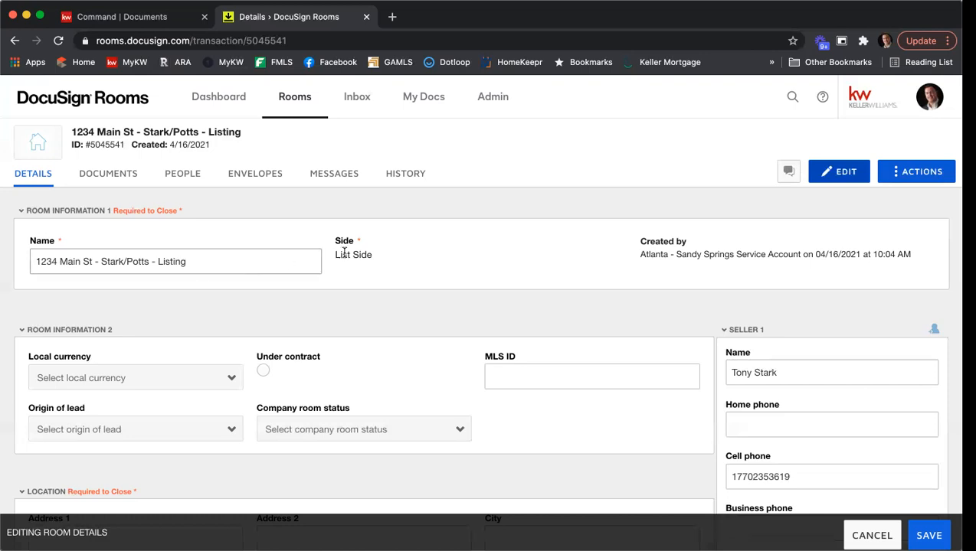
{"action": "scroll", "coordinate": [407, 252], "scroll_direction": "down", "scroll_amount": 3}
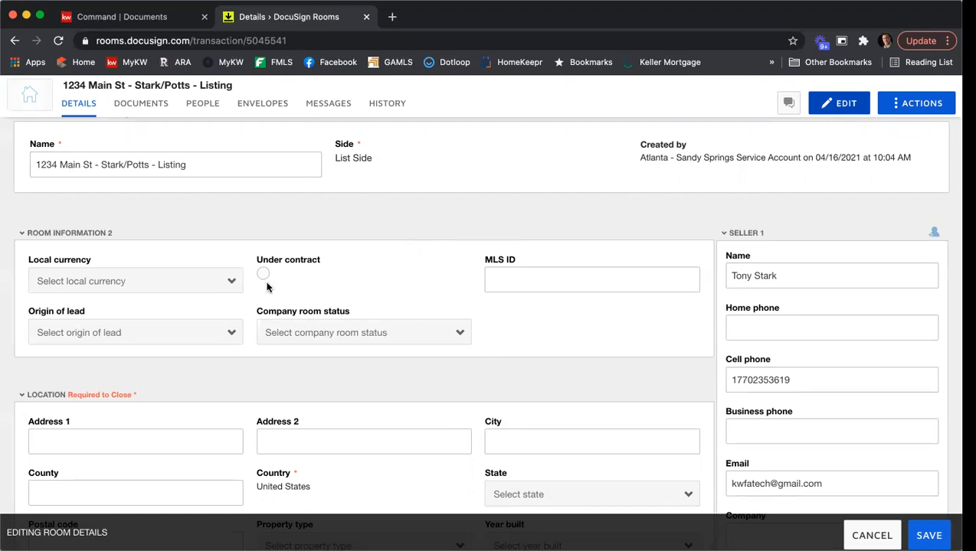
{"action": "left_click", "coordinate": [153, 277]}
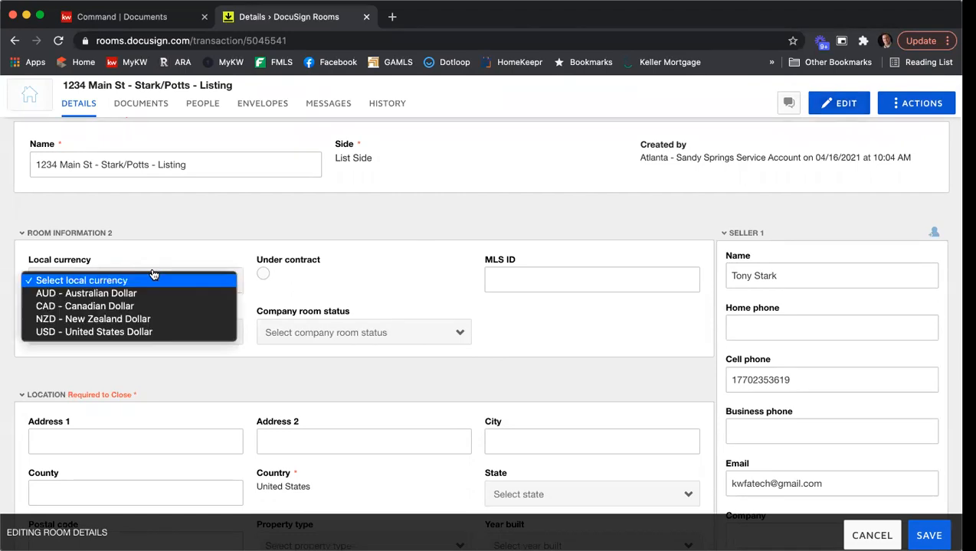
{"action": "left_click", "coordinate": [155, 333]}
{"action": "left_click", "coordinate": [531, 276]}
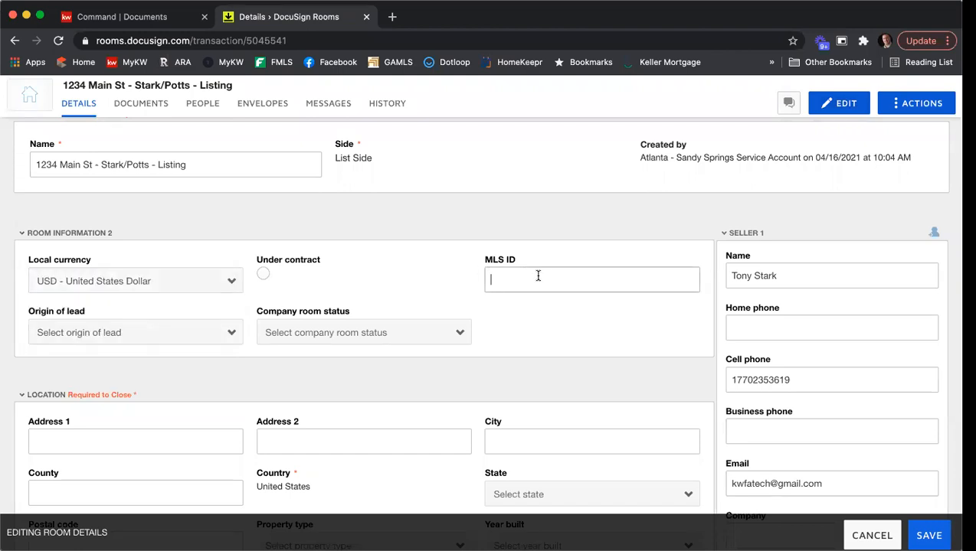
{"action": "left_click", "coordinate": [538, 276]}
{"action": "type", "text": "213456789"}
Enter the address 1234 Main St, Atlanta, Fulton County, Georgia, postal code 30342
{"action": "scroll", "coordinate": [460, 294], "scroll_direction": "down", "scroll_amount": 4}
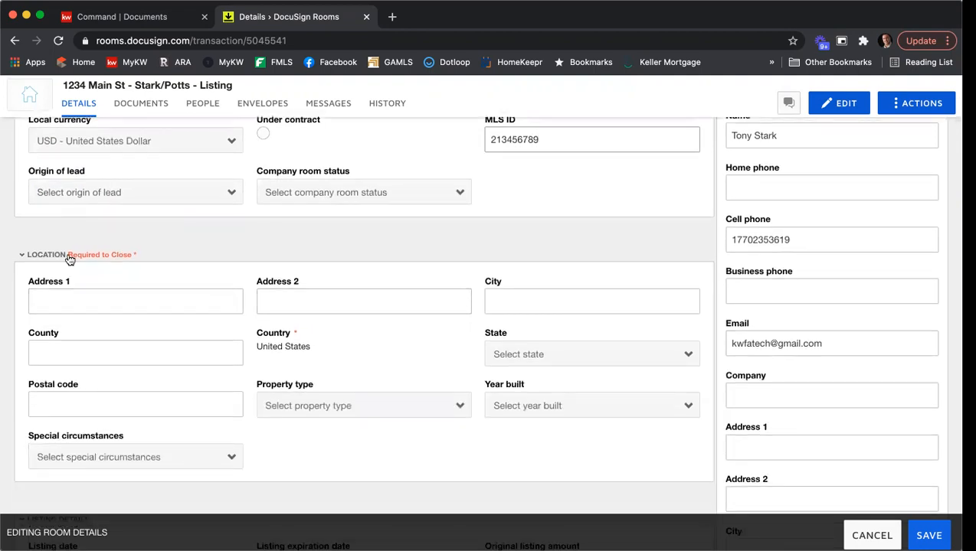
{"action": "left_click", "coordinate": [86, 298]}
{"action": "type", "text": "1"}
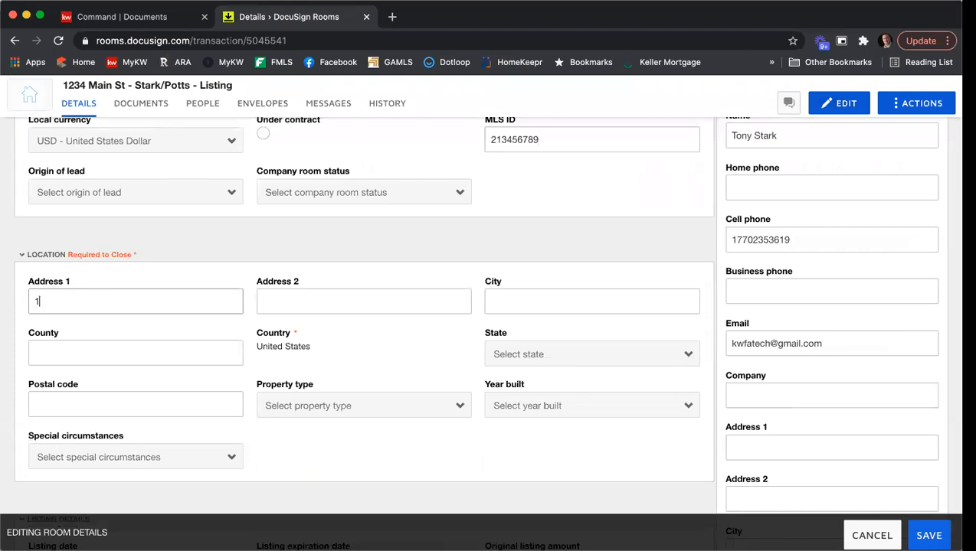
{"action": "type", "text": "234 Main St"}
{"action": "key", "text": "Tab"}
{"action": "key", "text": "Tab"}
{"action": "type", "text": "Atlanta"}
{"action": "key", "text": "Tab"}
{"action": "type", "text": "Fulton"}
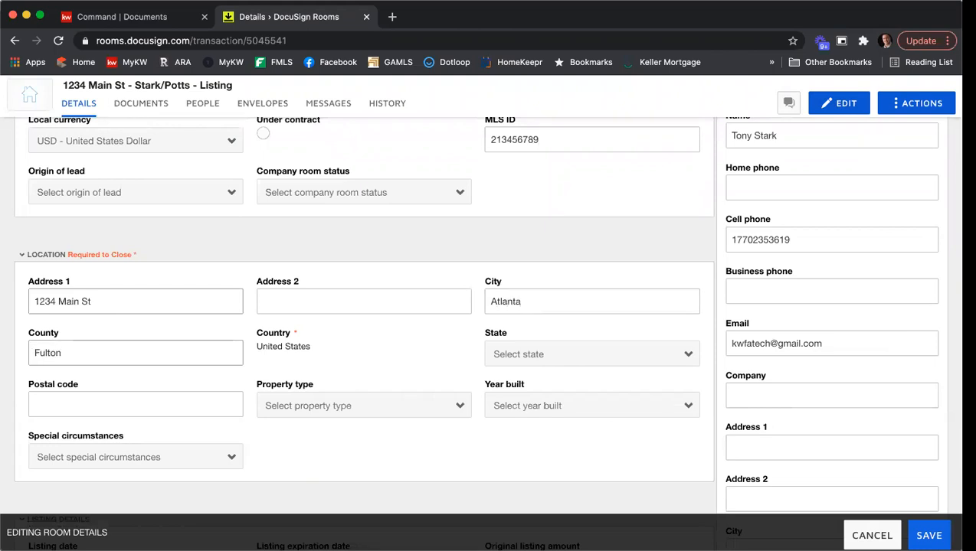
{"action": "left_click", "coordinate": [533, 354]}
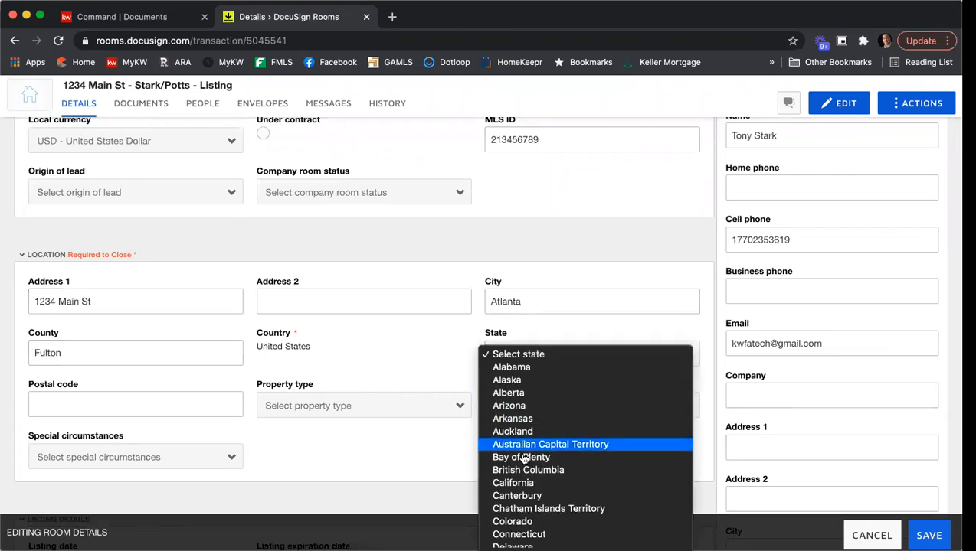
{"action": "scroll", "coordinate": [534, 490], "scroll_direction": "down", "scroll_amount": 3}
{"action": "left_click", "coordinate": [536, 488]}
{"action": "left_click", "coordinate": [183, 398]}
{"action": "type", "text": "30342"}
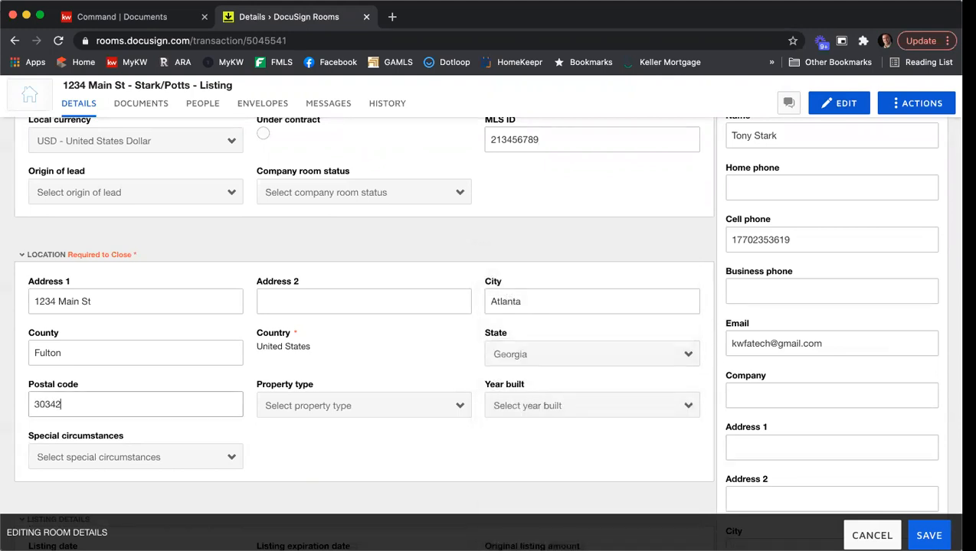
Set the property type to Residential Detached and the year built to 2011
{"action": "scroll", "coordinate": [371, 303], "scroll_direction": "down", "scroll_amount": 3}
{"action": "left_click", "coordinate": [338, 249]}
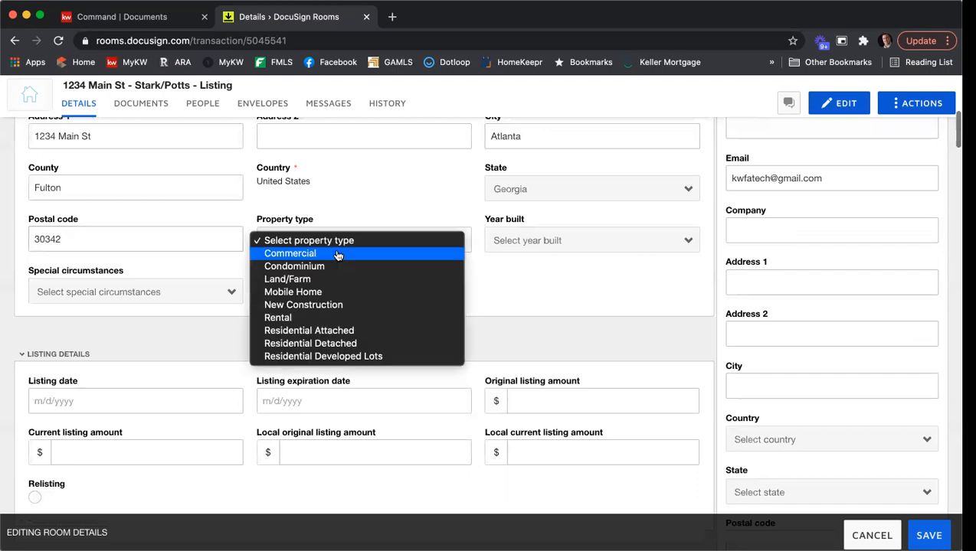
{"action": "left_click", "coordinate": [338, 349]}
{"action": "left_click", "coordinate": [544, 245]}
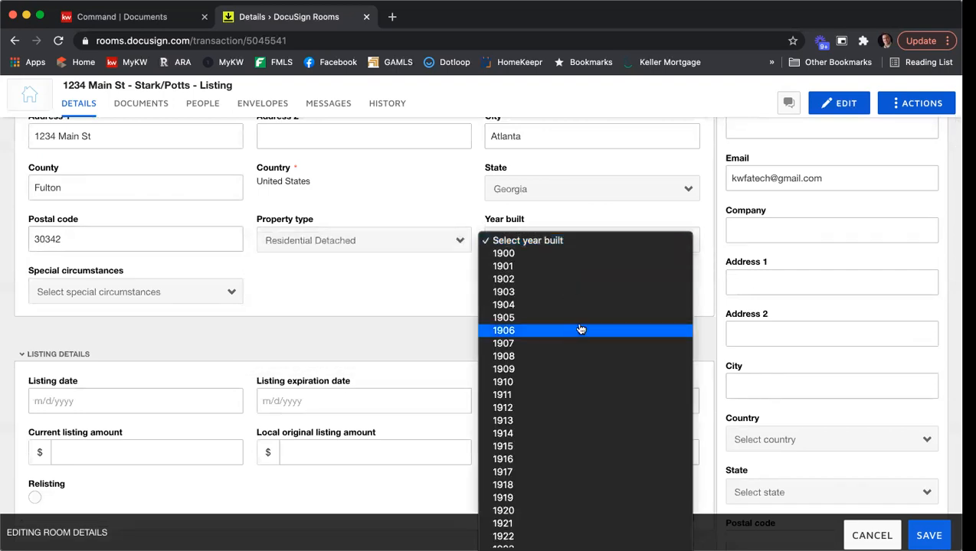
{"action": "scroll", "coordinate": [580, 330], "scroll_direction": "down", "scroll_amount": 20}
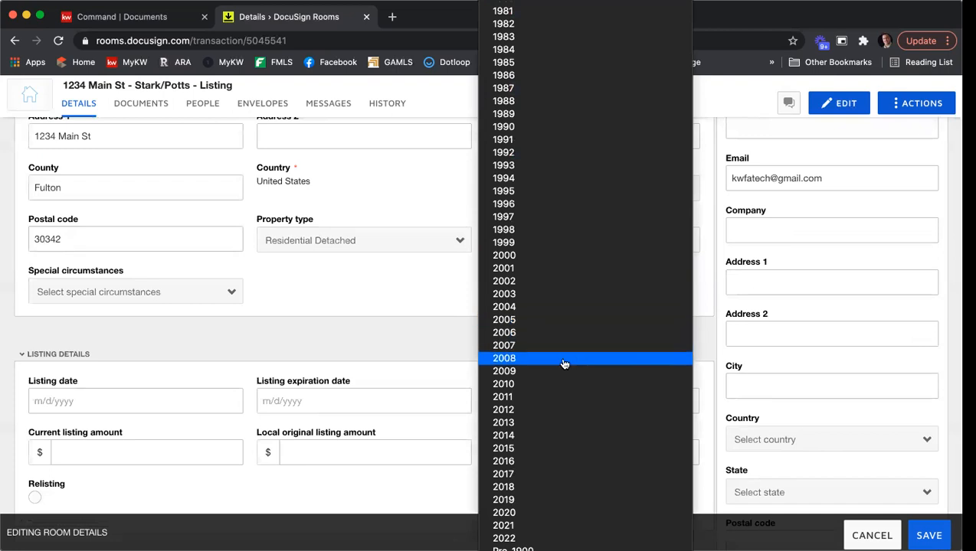
{"action": "left_click", "coordinate": [557, 397]}
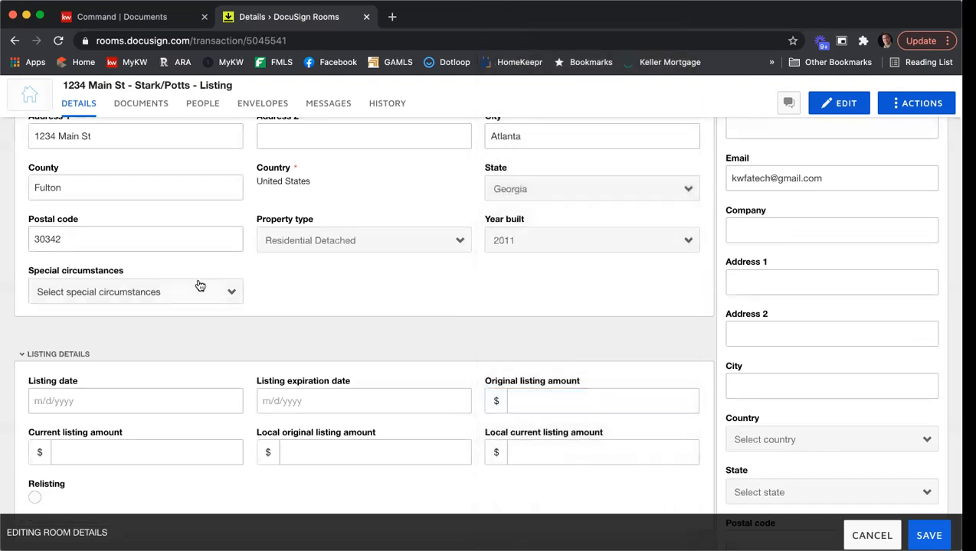
{"action": "left_click", "coordinate": [193, 299]}
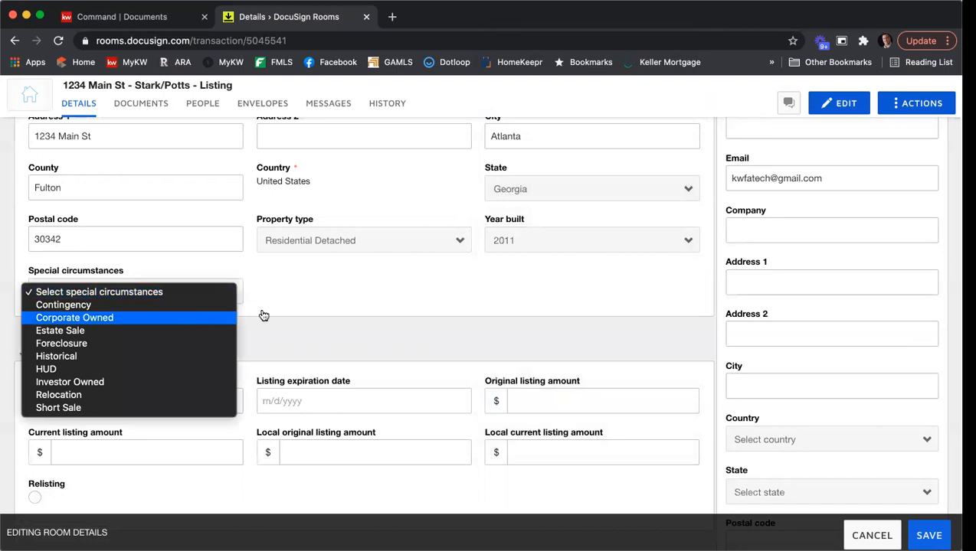
Set the listing date to 4/16/2021 and the listing expiration date to 6/16/2021
{"action": "left_click", "coordinate": [347, 290]}
{"action": "scroll", "coordinate": [310, 286], "scroll_direction": "down", "scroll_amount": 2}
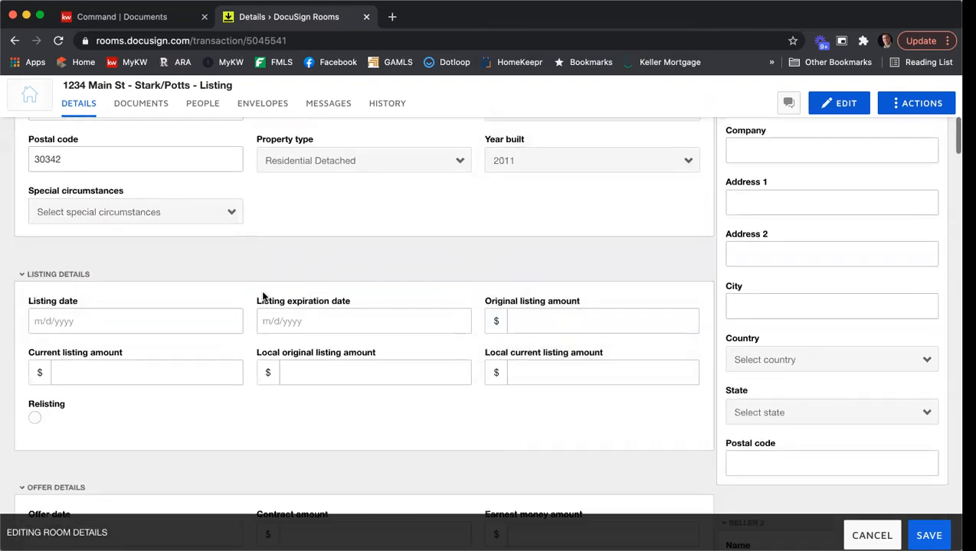
{"action": "scroll", "coordinate": [232, 294], "scroll_direction": "down", "scroll_amount": 2}
{"action": "left_click", "coordinate": [110, 259]}
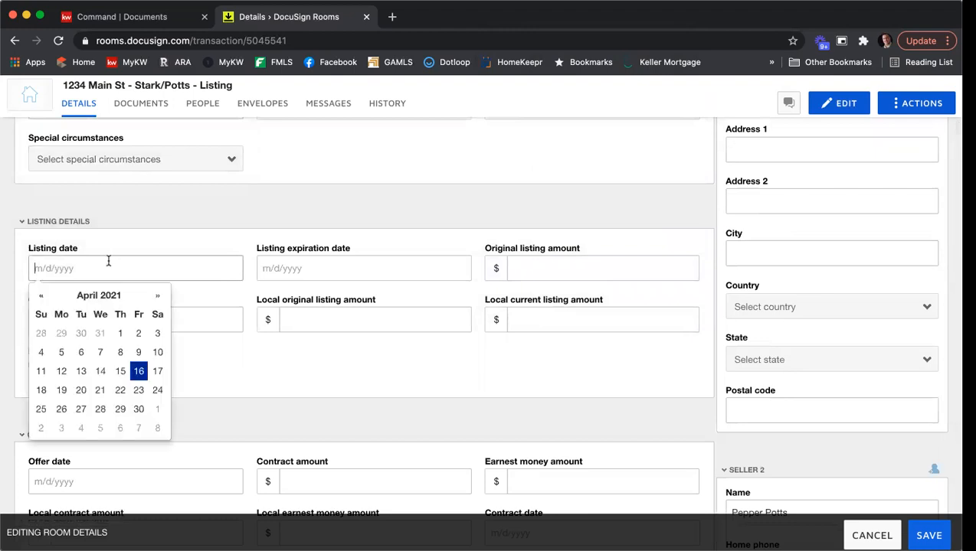
{"action": "left_click", "coordinate": [138, 371]}
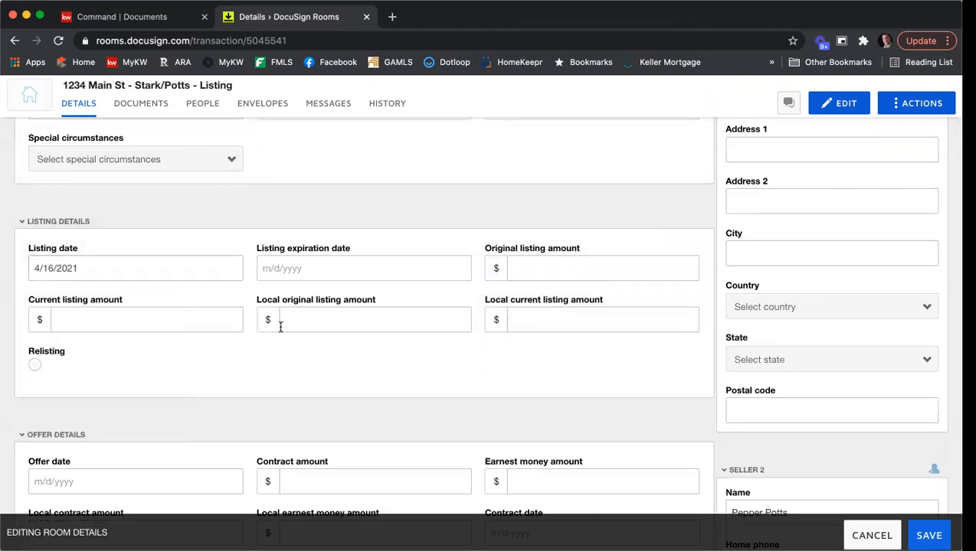
{"action": "left_click", "coordinate": [351, 270]}
{"action": "left_click", "coordinate": [385, 298]}
{"action": "left_click", "coordinate": [386, 298]}
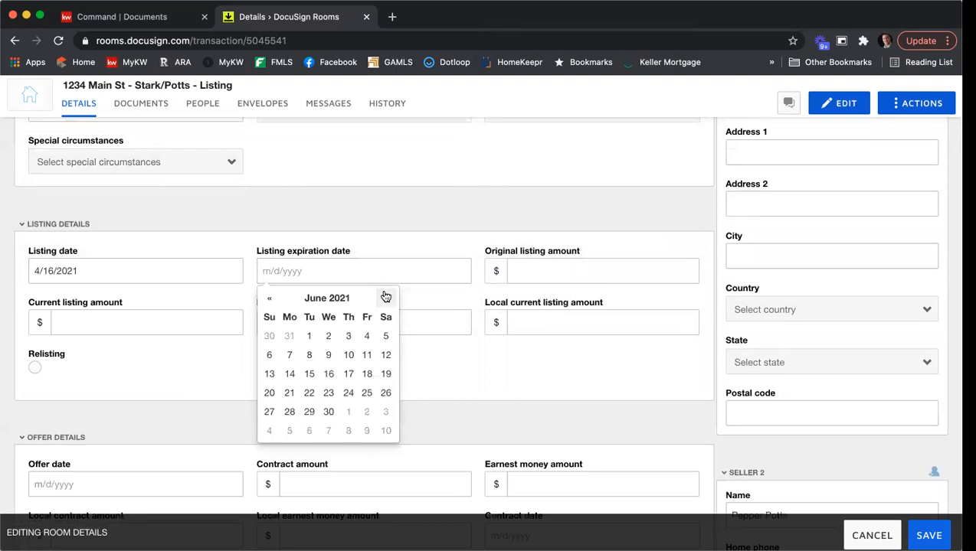
{"action": "left_click", "coordinate": [328, 373]}
Enter 350000 in the original, current and local listing amount fields
{"action": "left_click", "coordinate": [544, 263]}
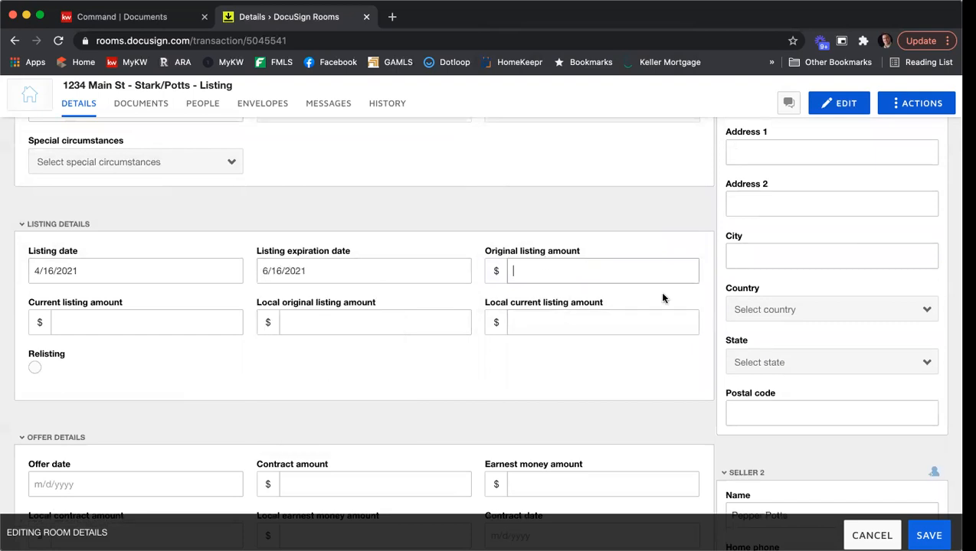
{"action": "type", "text": "350000"}
{"action": "key", "text": "Tab"}
{"action": "type", "text": "350000"}
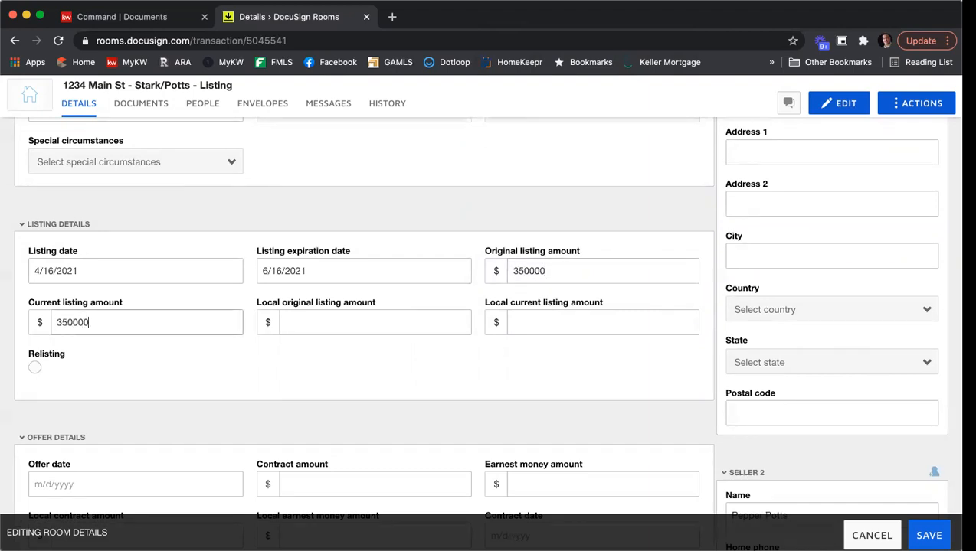
{"action": "key", "text": "Tab"}
{"action": "type", "text": "350000"}
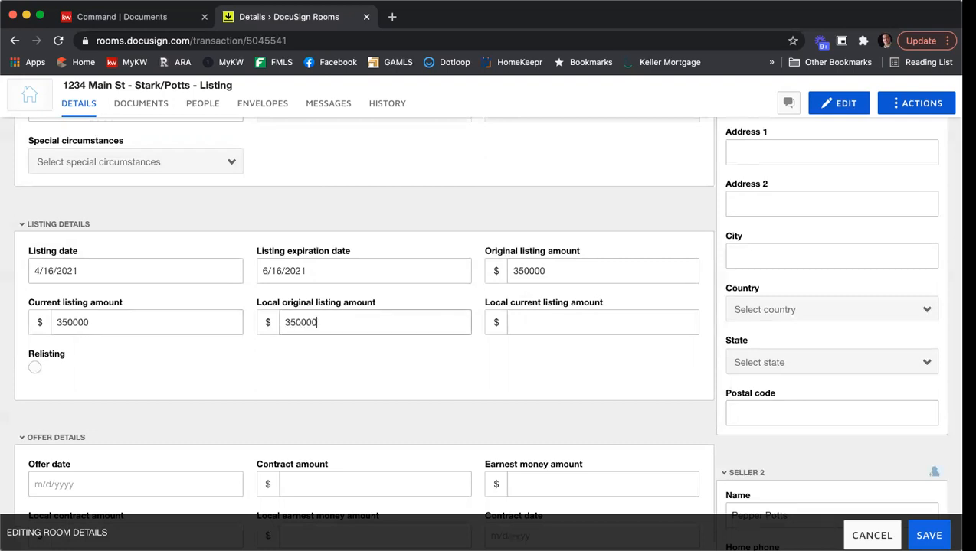
{"action": "key", "text": "Tab"}
{"action": "type", "text": "3500"}
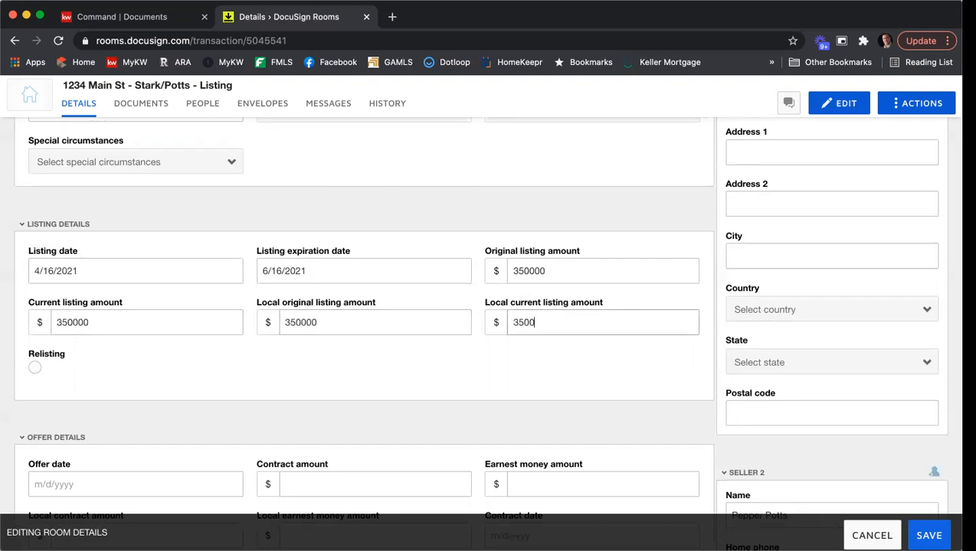
{"action": "type", "text": "00"}
In Additional Information, enter 3% for both list side and buyer side commission
{"action": "scroll", "coordinate": [700, 239], "scroll_direction": "down", "scroll_amount": 1}
{"action": "scroll", "coordinate": [700, 237], "scroll_direction": "down", "scroll_amount": 3}
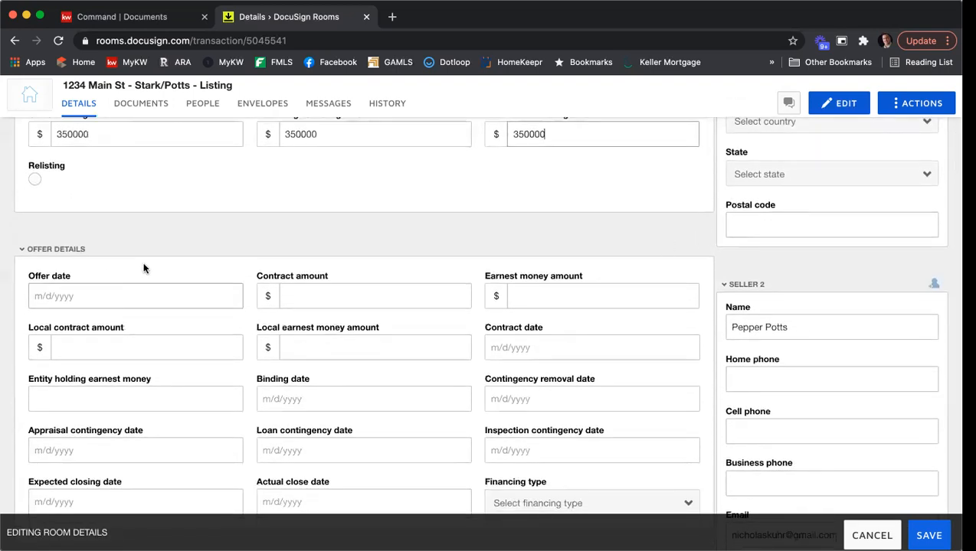
{"action": "scroll", "coordinate": [165, 264], "scroll_direction": "down", "scroll_amount": 2}
{"action": "scroll", "coordinate": [169, 266], "scroll_direction": "down", "scroll_amount": 1}
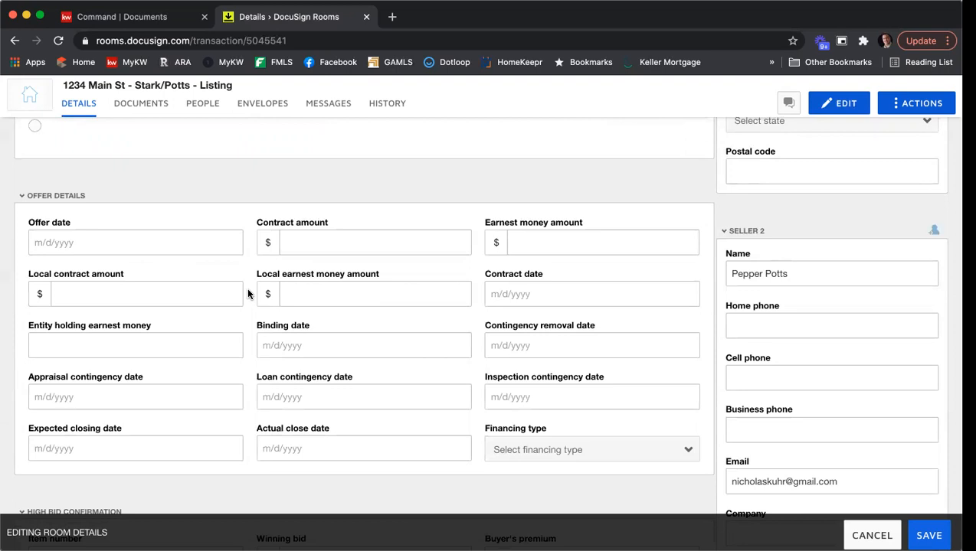
{"action": "scroll", "coordinate": [368, 274], "scroll_direction": "down", "scroll_amount": 5}
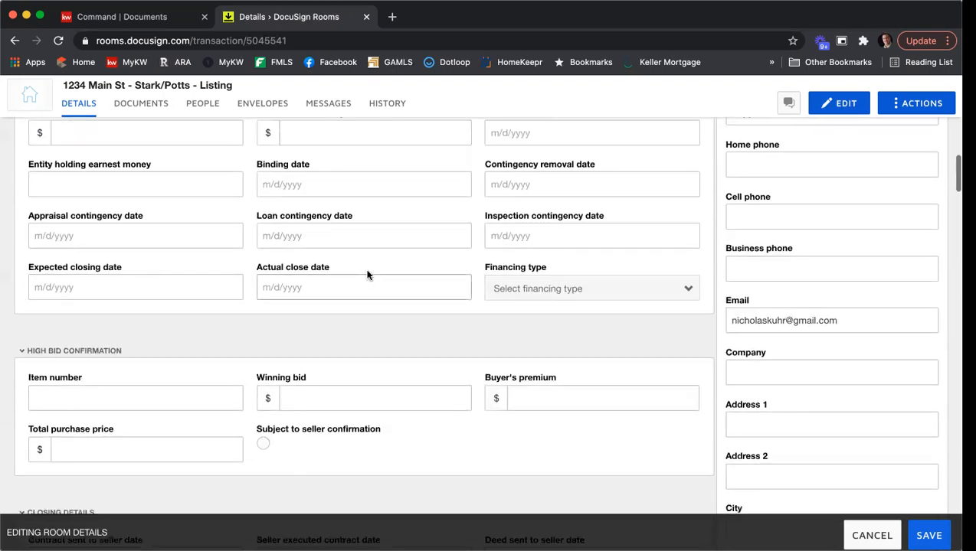
{"action": "scroll", "coordinate": [367, 274], "scroll_direction": "down", "scroll_amount": 2}
{"action": "scroll", "coordinate": [314, 291], "scroll_direction": "down", "scroll_amount": 1}
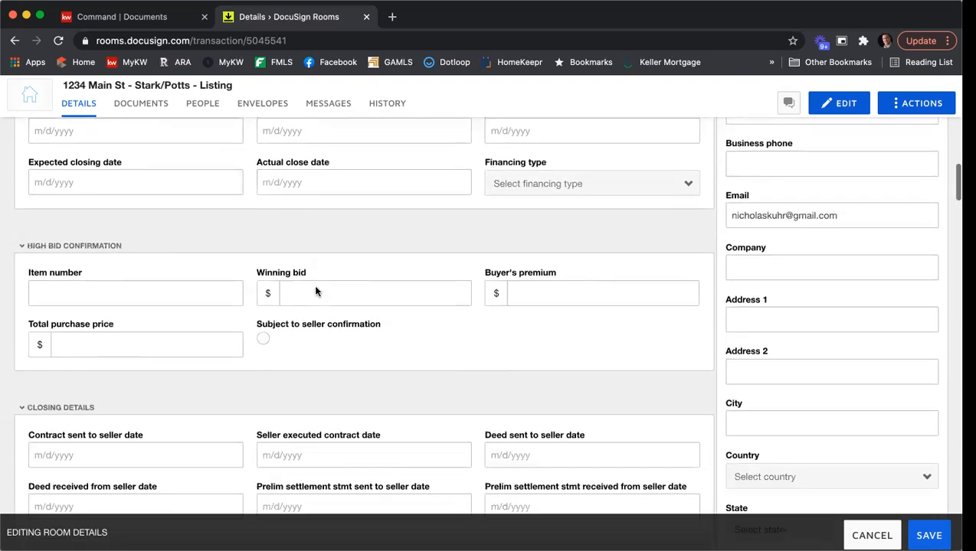
{"action": "scroll", "coordinate": [315, 290], "scroll_direction": "down", "scroll_amount": 2}
{"action": "scroll", "coordinate": [213, 371], "scroll_direction": "down", "scroll_amount": 4}
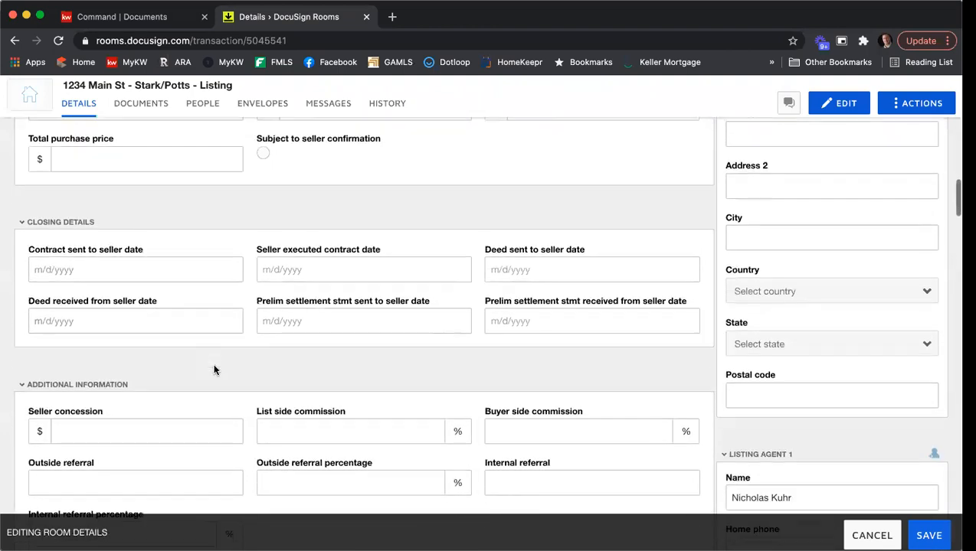
{"action": "scroll", "coordinate": [223, 360], "scroll_direction": "down", "scroll_amount": 4}
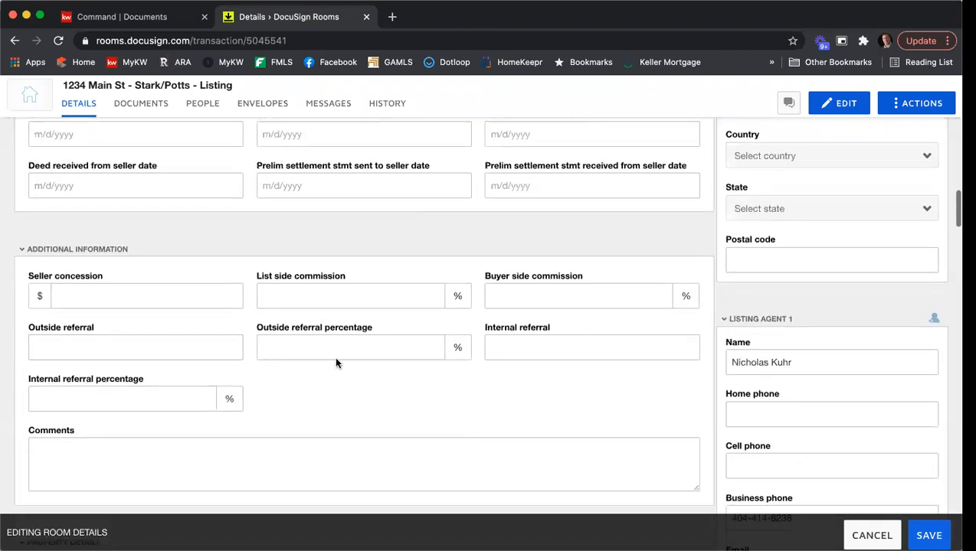
{"action": "left_click", "coordinate": [176, 299]}
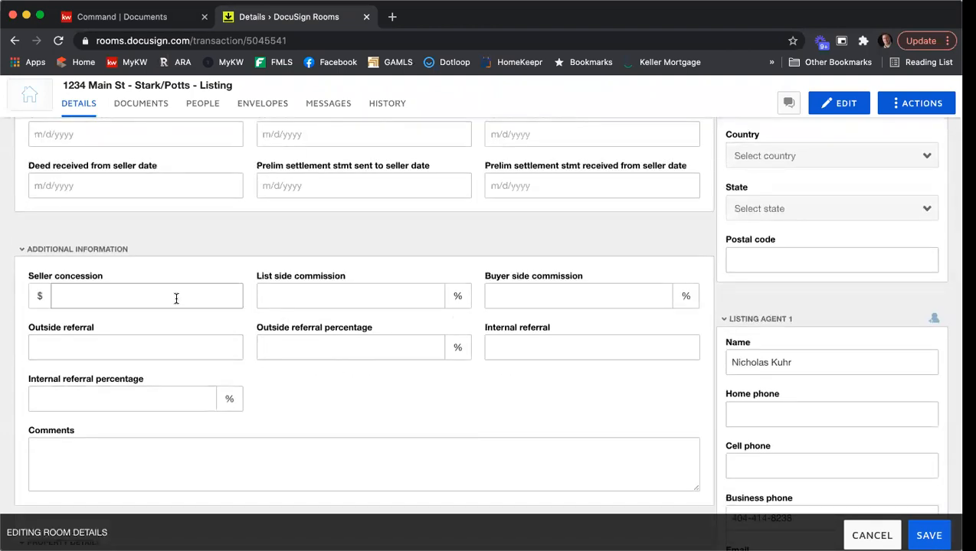
{"action": "left_click", "coordinate": [405, 299]}
{"action": "type", "text": "3"}
{"action": "key", "text": "Tab"}
{"action": "type", "text": "3"}
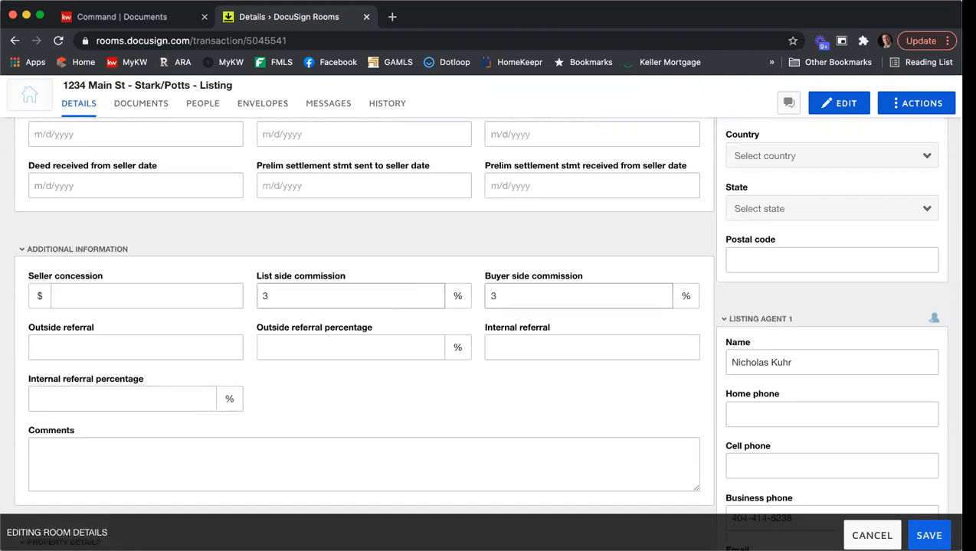
{"action": "left_click", "coordinate": [478, 381]}
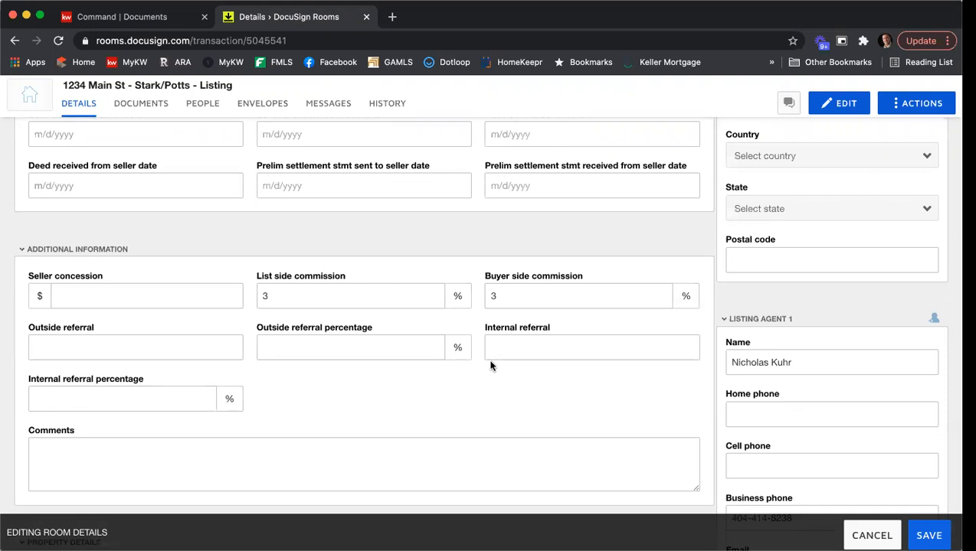
{"action": "scroll", "coordinate": [491, 366], "scroll_direction": "down", "scroll_amount": 6}
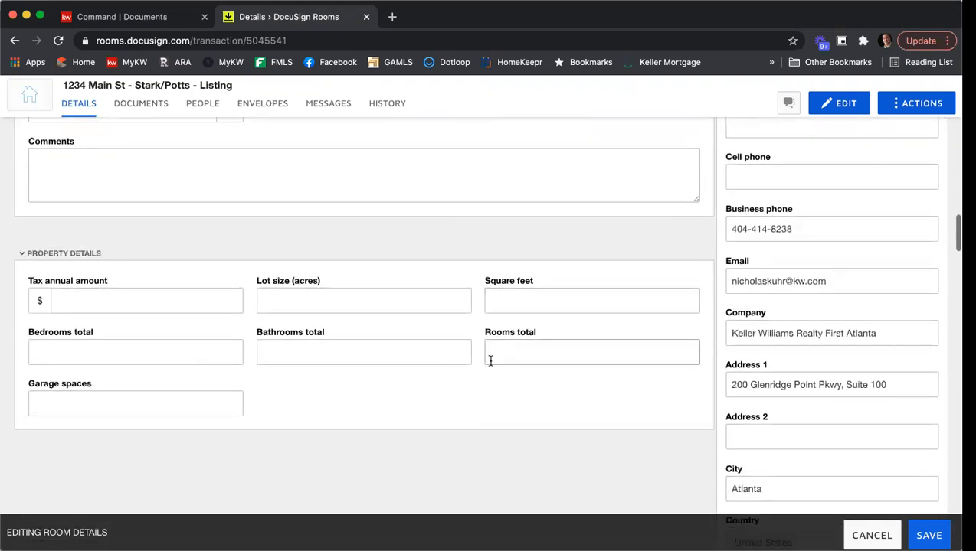
{"action": "scroll", "coordinate": [490, 362], "scroll_direction": "down", "scroll_amount": 5}
{"action": "scroll", "coordinate": [491, 364], "scroll_direction": "up", "scroll_amount": 2}
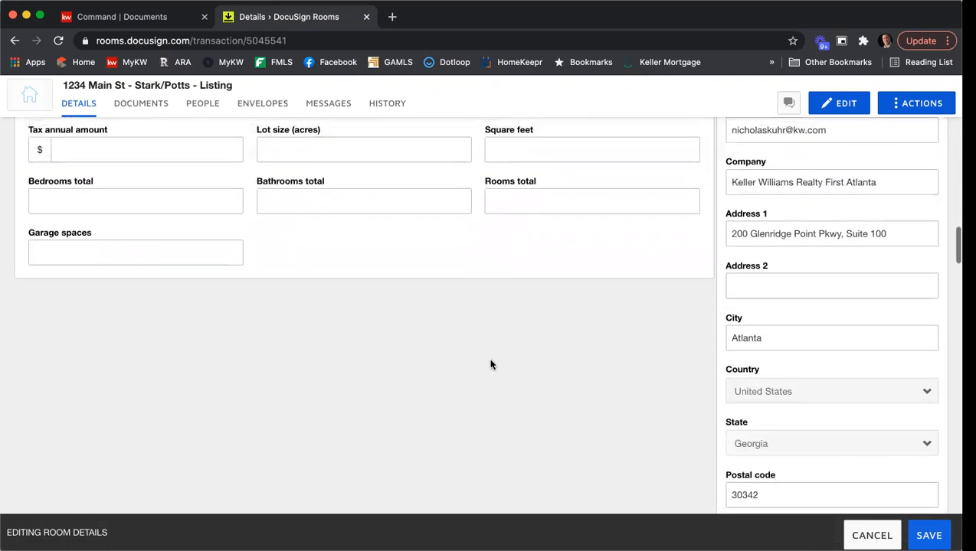
{"action": "scroll", "coordinate": [491, 365], "scroll_direction": "up", "scroll_amount": 8}
{"action": "scroll", "coordinate": [491, 364], "scroll_direction": "up", "scroll_amount": 15}
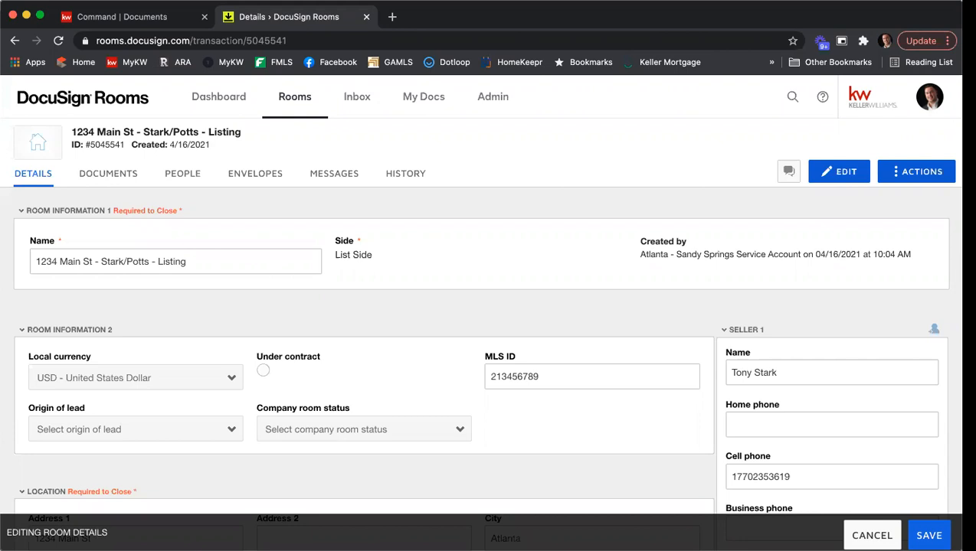
{"action": "scroll", "coordinate": [491, 307], "scroll_direction": "down", "scroll_amount": 3}
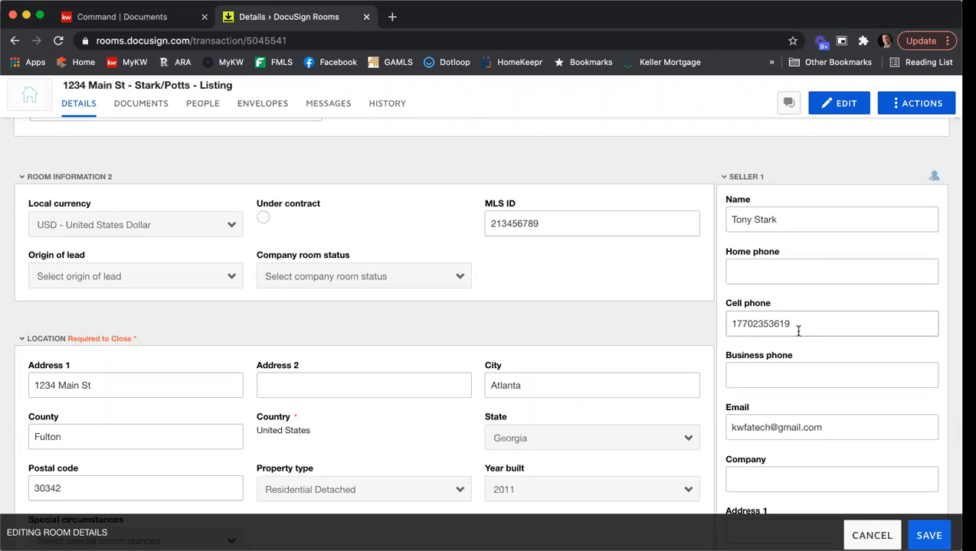
{"action": "scroll", "coordinate": [807, 291], "scroll_direction": "down", "scroll_amount": 2}
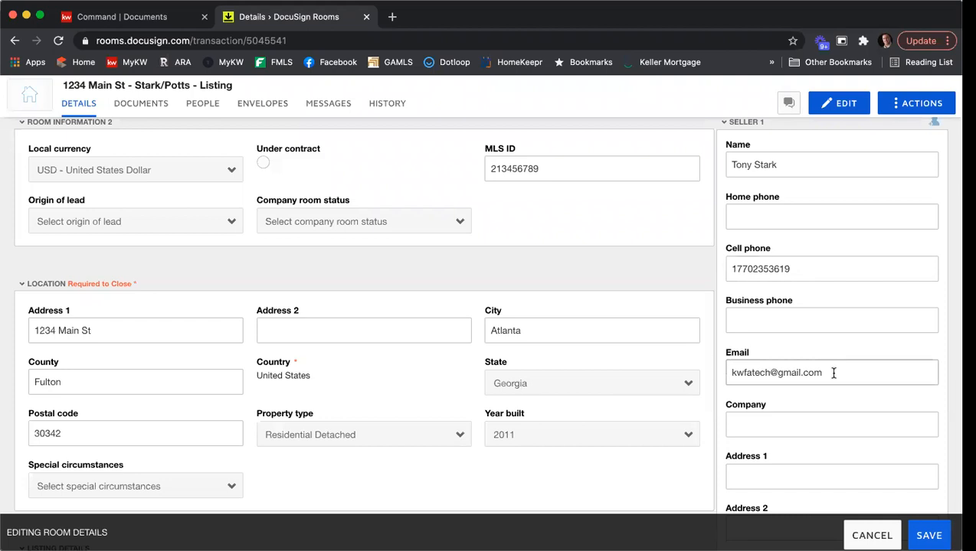
{"action": "scroll", "coordinate": [833, 325], "scroll_direction": "down", "scroll_amount": 3}
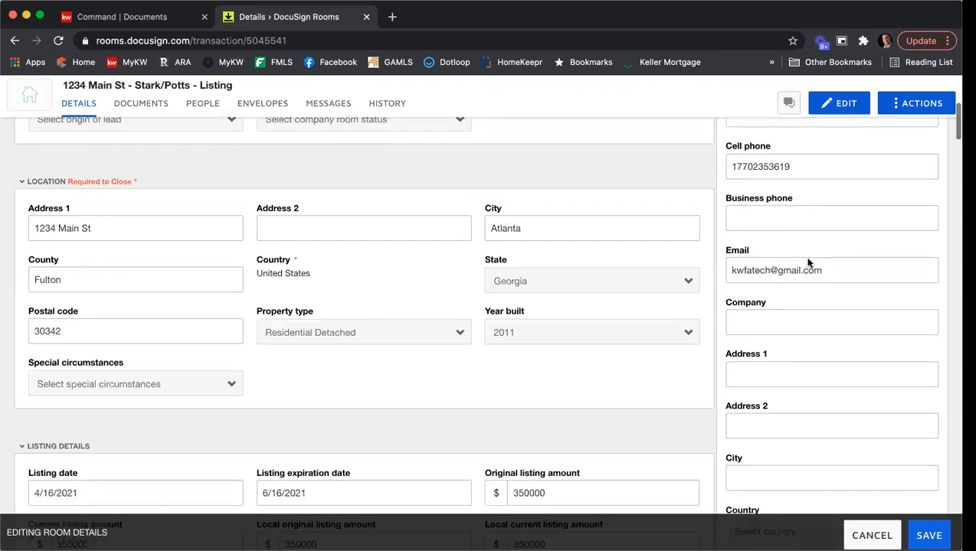
{"action": "scroll", "coordinate": [807, 263], "scroll_direction": "down", "scroll_amount": 5}
{"action": "scroll", "coordinate": [807, 263], "scroll_direction": "down", "scroll_amount": 6}
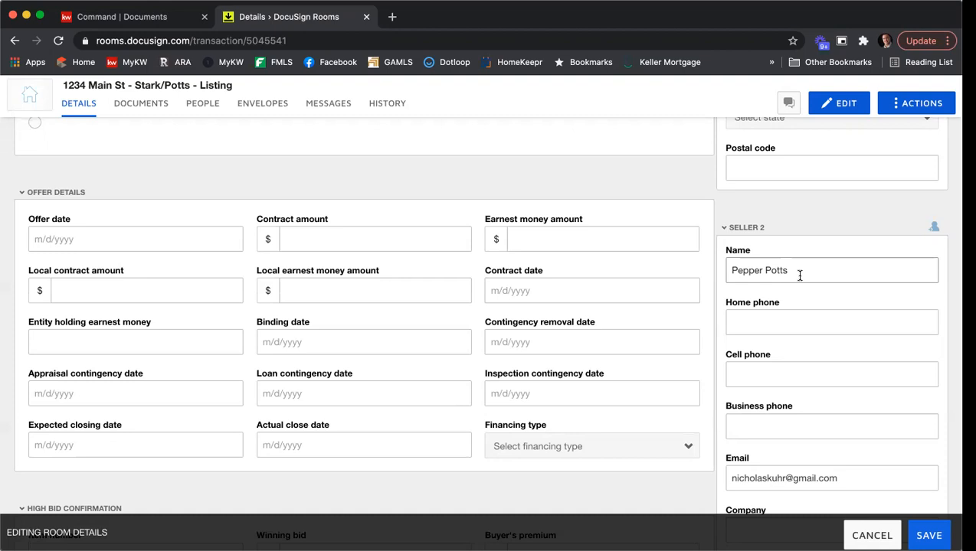
{"action": "scroll", "coordinate": [798, 276], "scroll_direction": "up", "scroll_amount": 15}
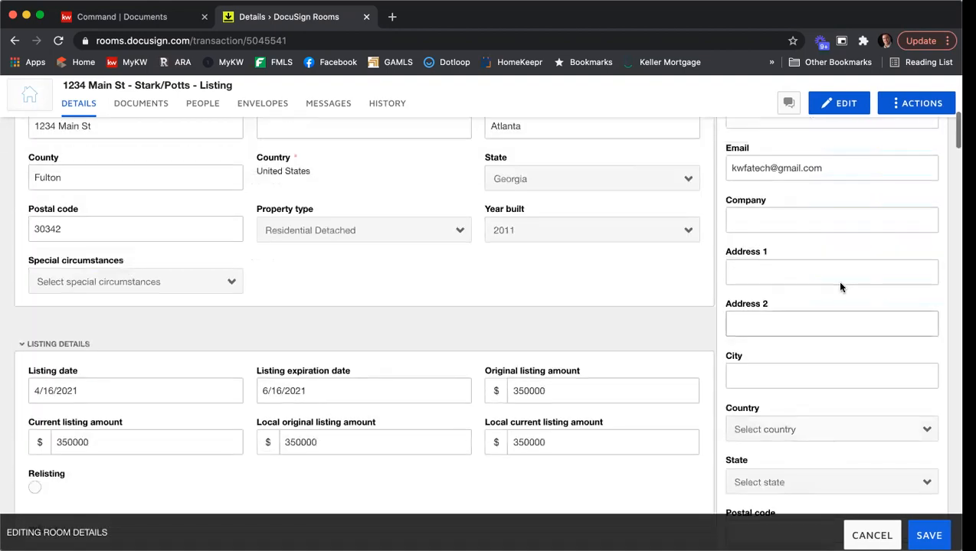
{"action": "scroll", "coordinate": [787, 202], "scroll_direction": "up", "scroll_amount": 3}
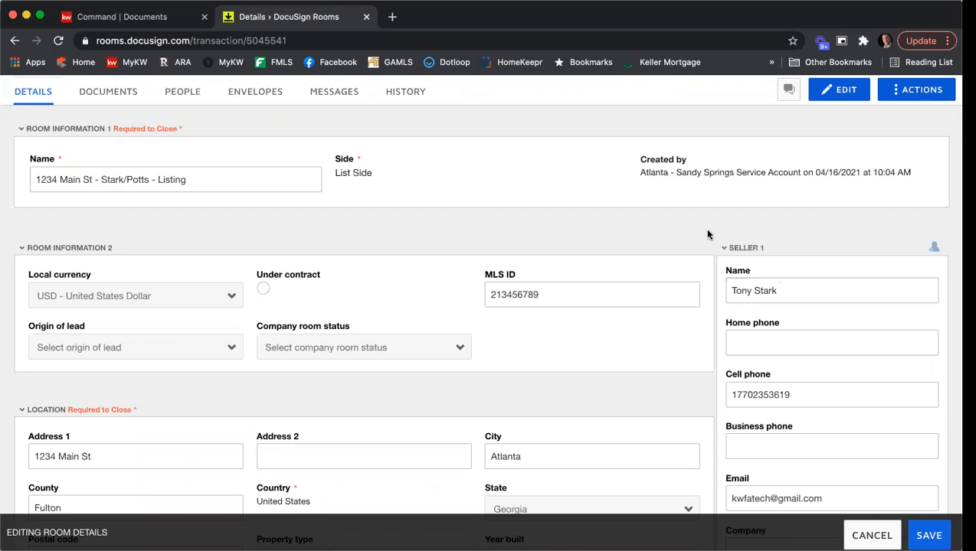
{"action": "scroll", "coordinate": [707, 234], "scroll_direction": "down", "scroll_amount": 2}
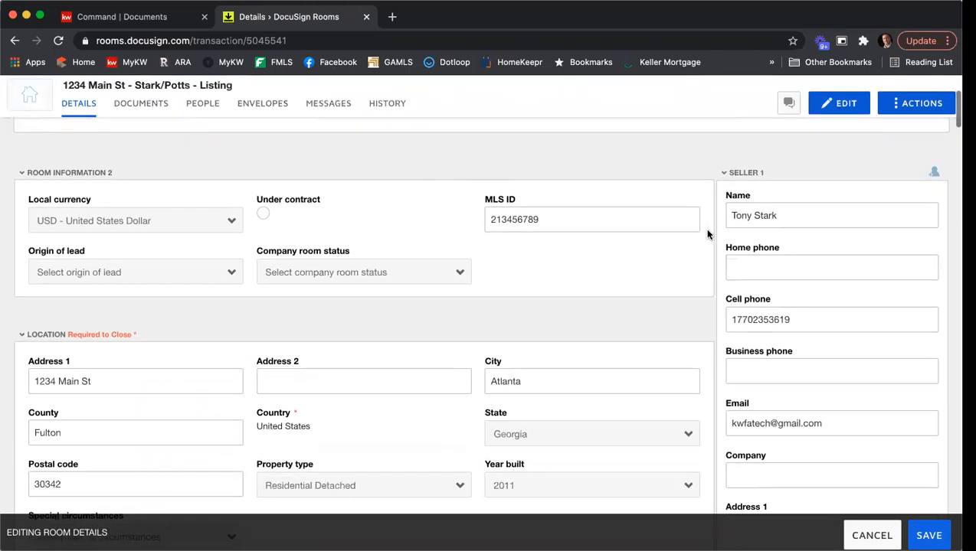
{"action": "scroll", "coordinate": [707, 234], "scroll_direction": "down", "scroll_amount": 1}
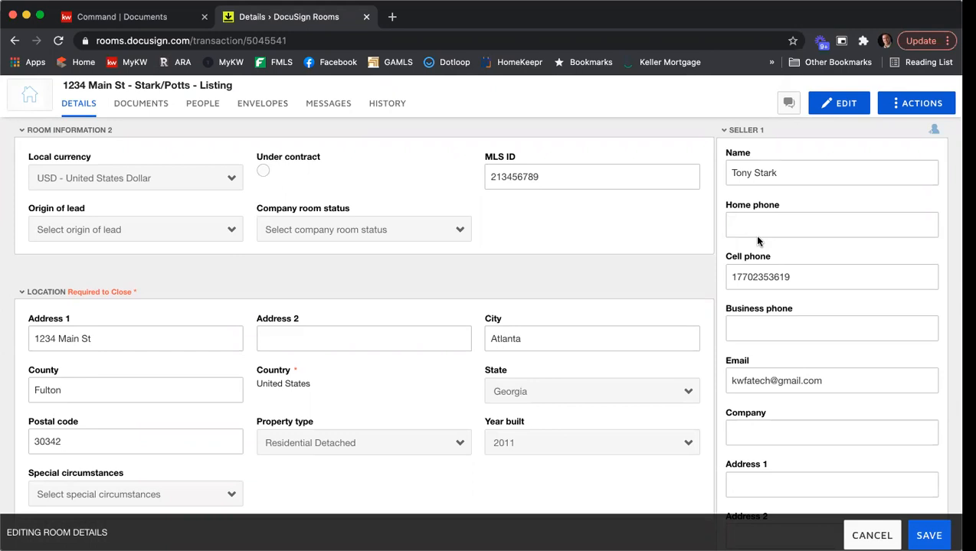
{"action": "scroll", "coordinate": [734, 239], "scroll_direction": "down", "scroll_amount": 3}
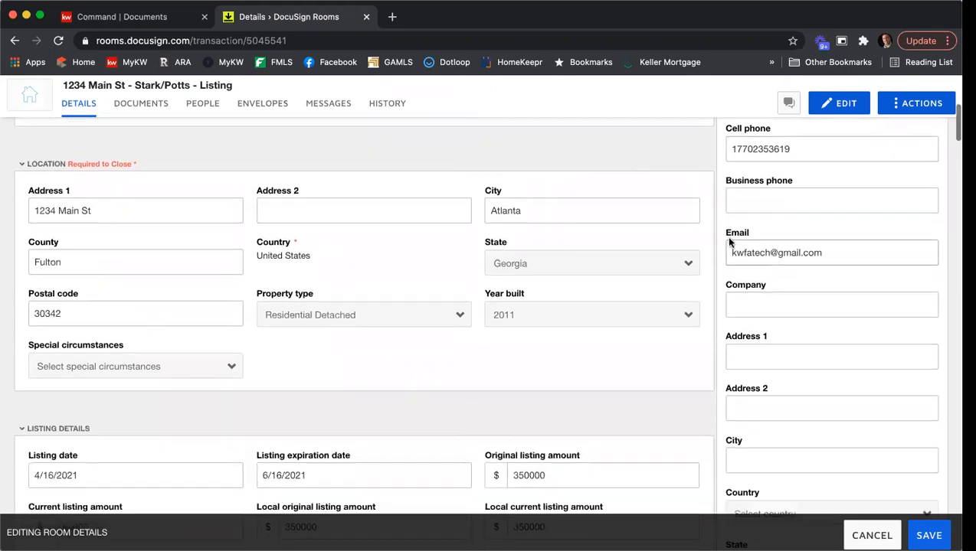
{"action": "scroll", "coordinate": [729, 242], "scroll_direction": "down", "scroll_amount": 10}
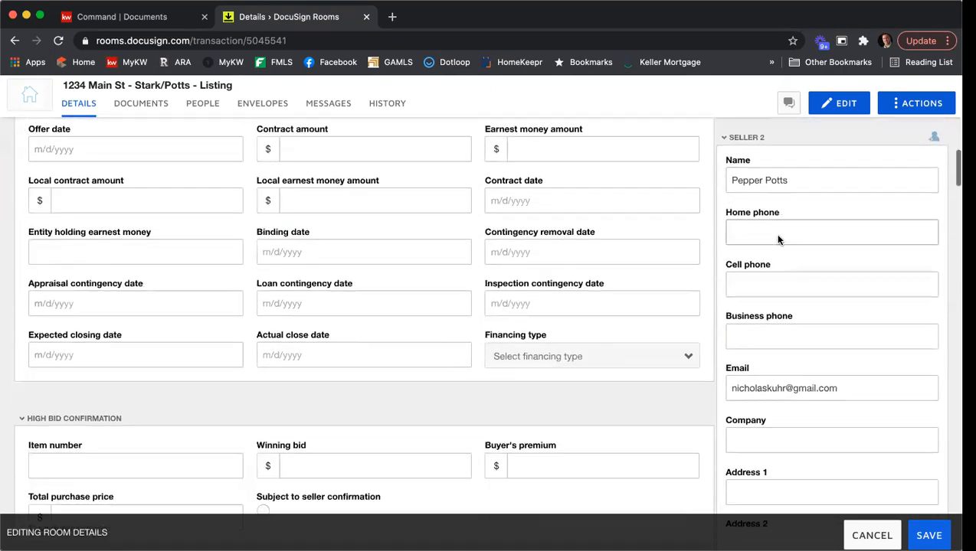
{"action": "scroll", "coordinate": [777, 240], "scroll_direction": "down", "scroll_amount": 1}
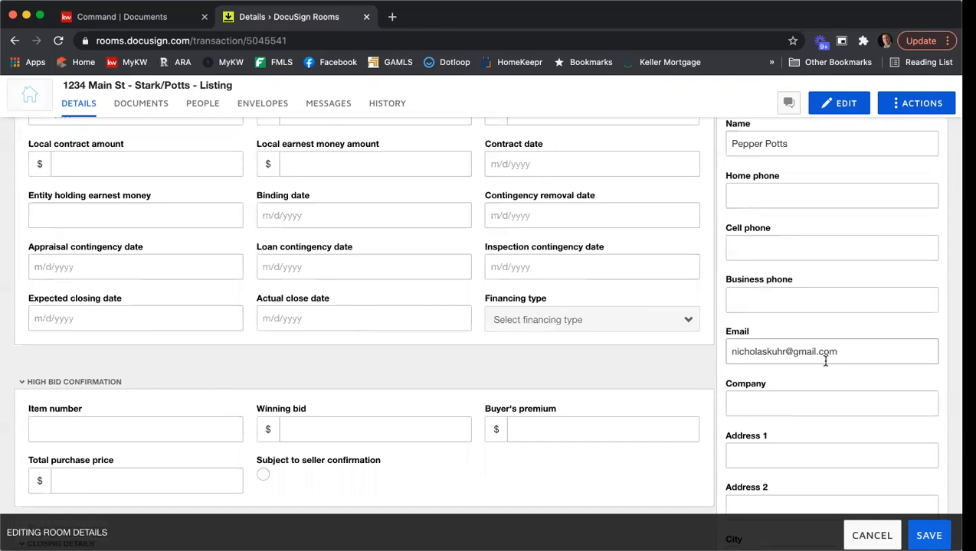
{"action": "scroll", "coordinate": [722, 207], "scroll_direction": "down", "scroll_amount": 3}
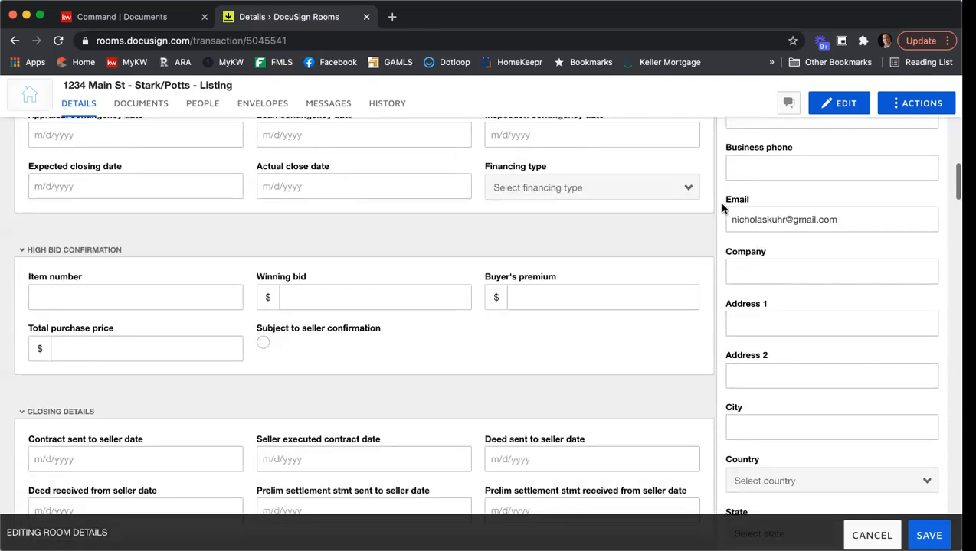
{"action": "scroll", "coordinate": [722, 207], "scroll_direction": "down", "scroll_amount": 10}
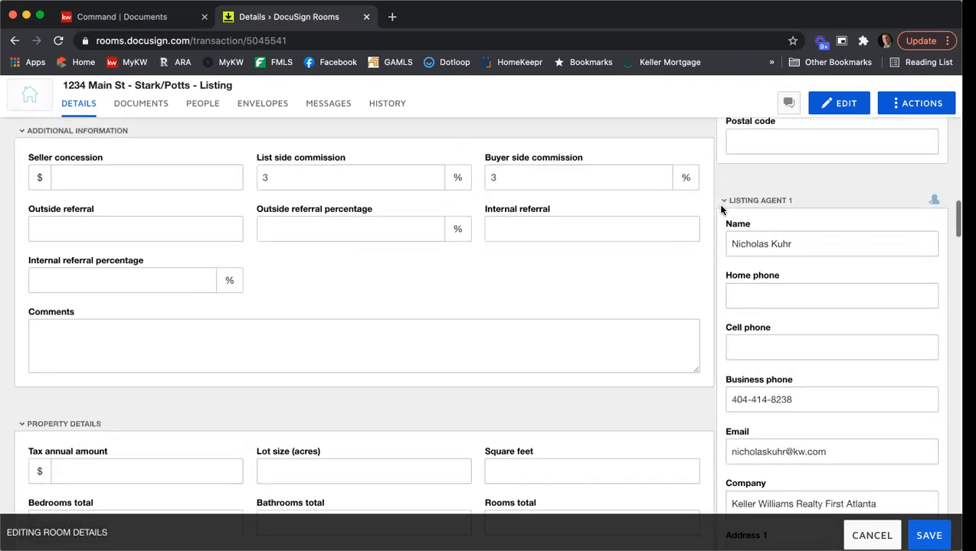
{"action": "scroll", "coordinate": [846, 243], "scroll_direction": "down", "scroll_amount": 1}
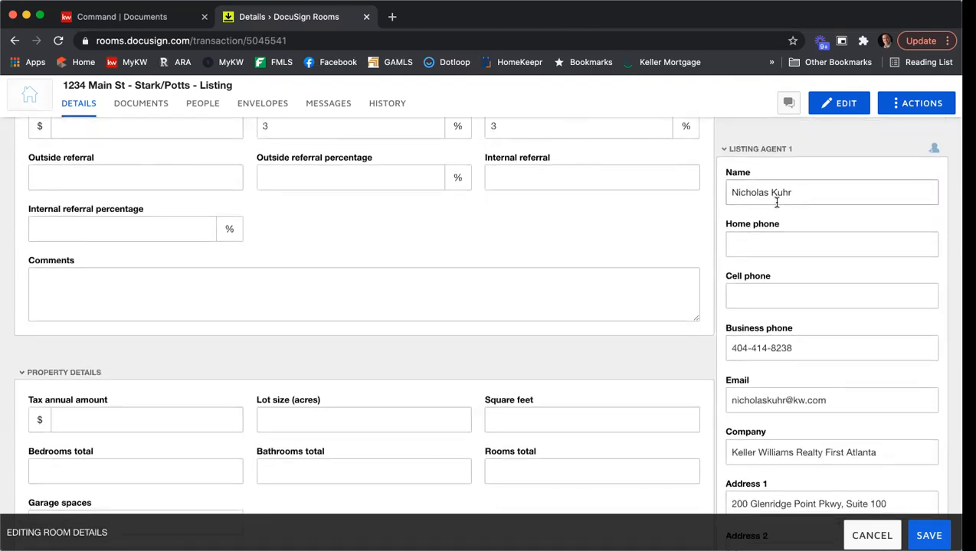
{"action": "scroll", "coordinate": [775, 202], "scroll_direction": "down", "scroll_amount": 2}
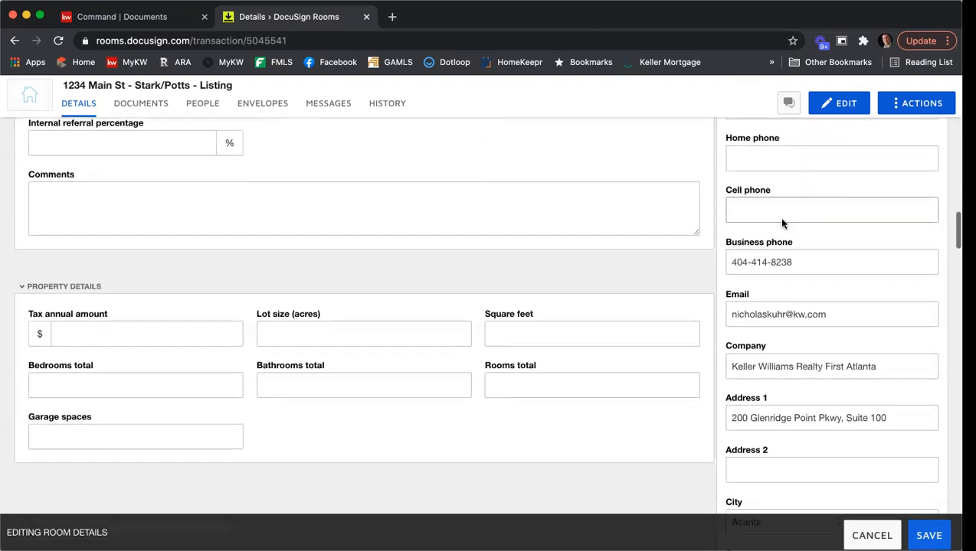
{"action": "scroll", "coordinate": [820, 299], "scroll_direction": "down", "scroll_amount": 1}
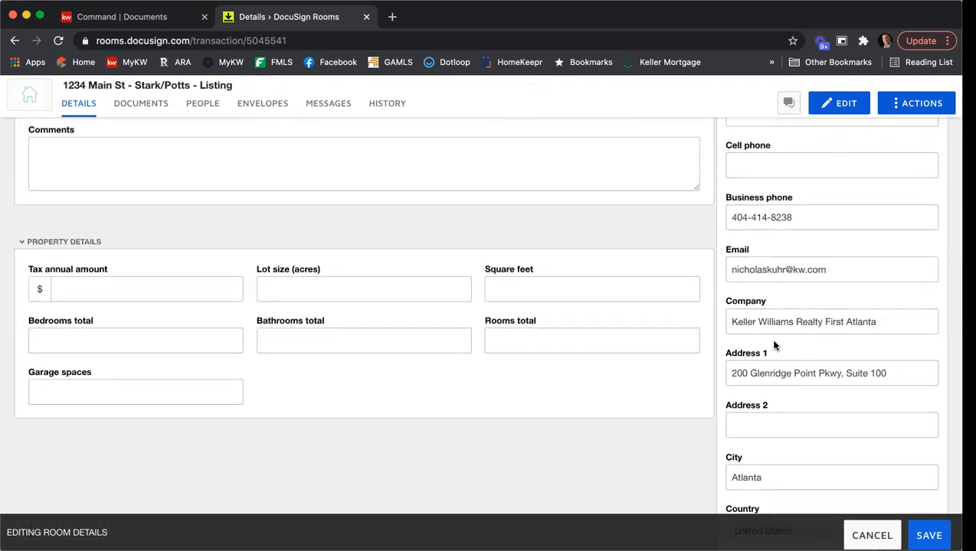
Delete 'Realty' from Listing Agent 1's company name, leaving Keller Williams First Atlanta
{"action": "double_click", "coordinate": [809, 322]}
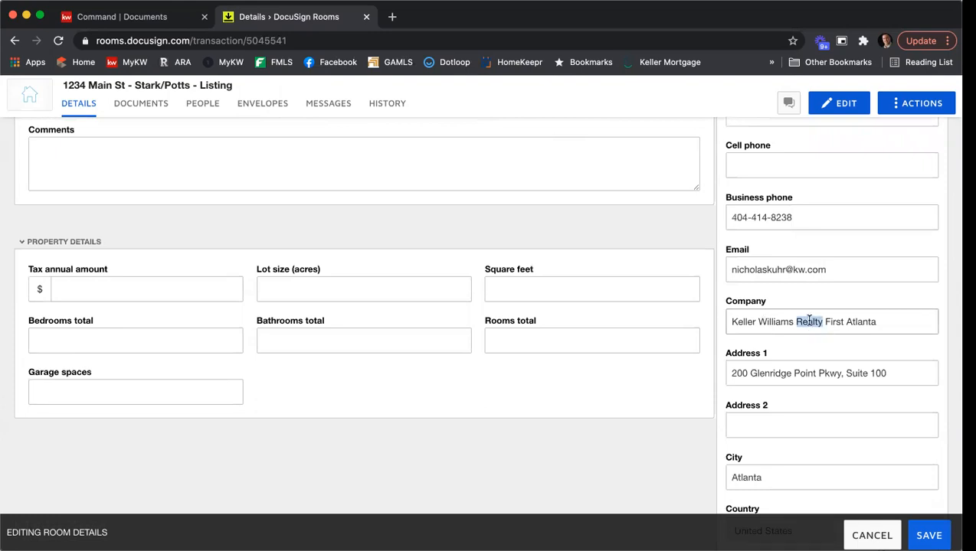
{"action": "key", "text": "BackSpace"}
{"action": "scroll", "coordinate": [724, 271], "scroll_direction": "down", "scroll_amount": 1}
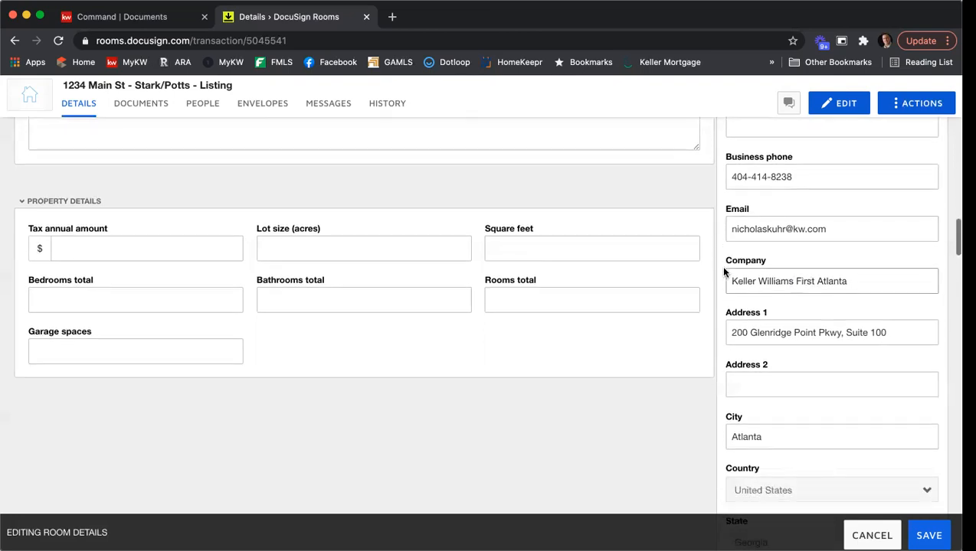
{"action": "scroll", "coordinate": [723, 271], "scroll_direction": "down", "scroll_amount": 1}
{"action": "scroll", "coordinate": [753, 316], "scroll_direction": "down", "scroll_amount": 2}
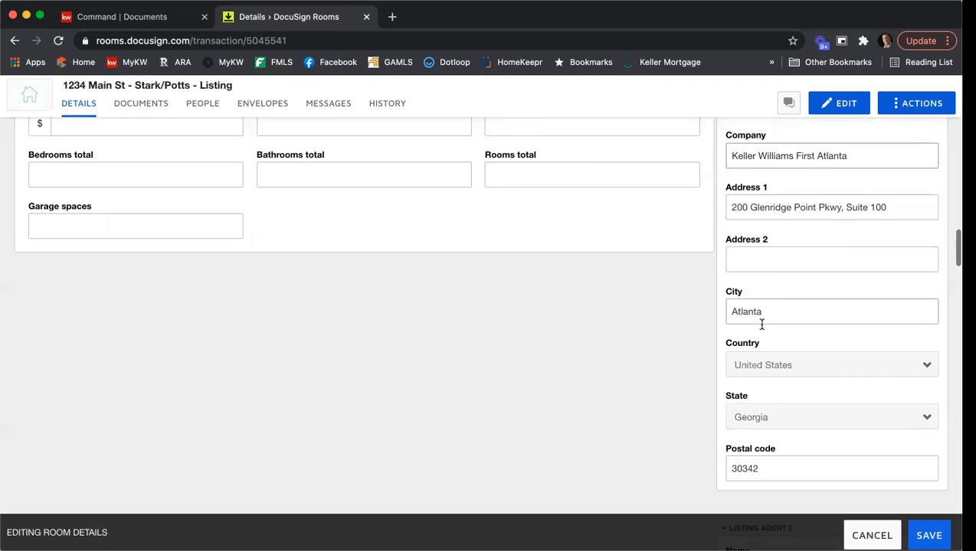
{"action": "scroll", "coordinate": [708, 342], "scroll_direction": "down", "scroll_amount": 2}
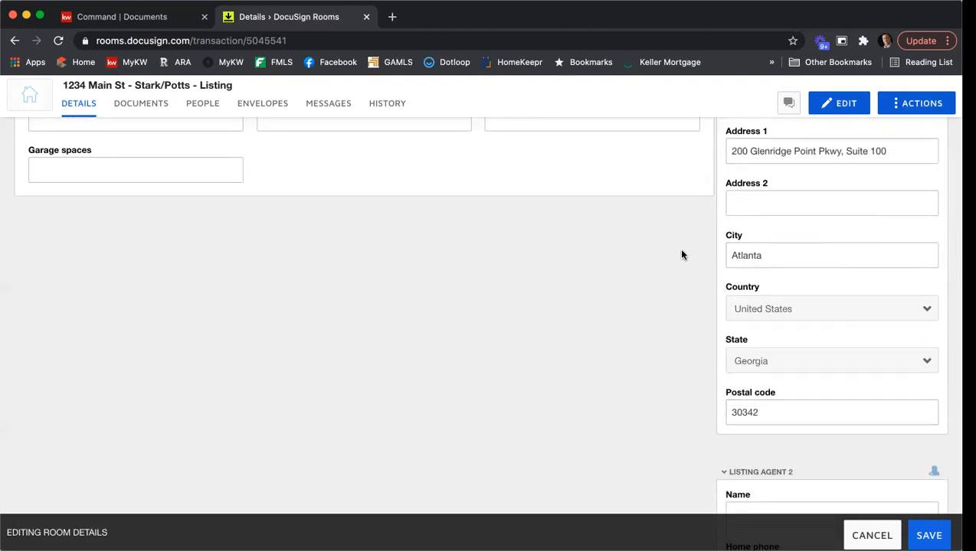
{"action": "scroll", "coordinate": [682, 254], "scroll_direction": "down", "scroll_amount": 3}
{"action": "scroll", "coordinate": [682, 255], "scroll_direction": "down", "scroll_amount": 2}
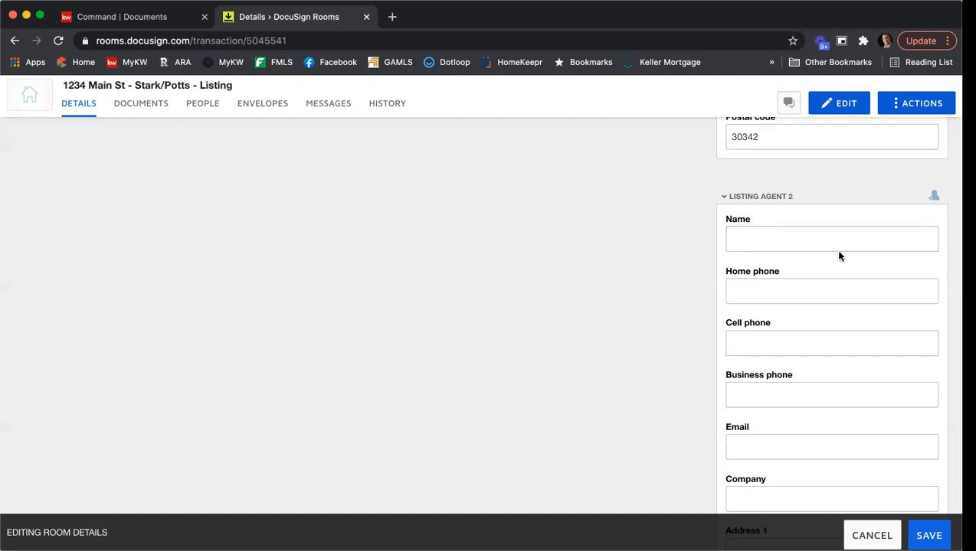
{"action": "scroll", "coordinate": [782, 225], "scroll_direction": "down", "scroll_amount": 3}
{"action": "scroll", "coordinate": [783, 225], "scroll_direction": "down", "scroll_amount": 8}
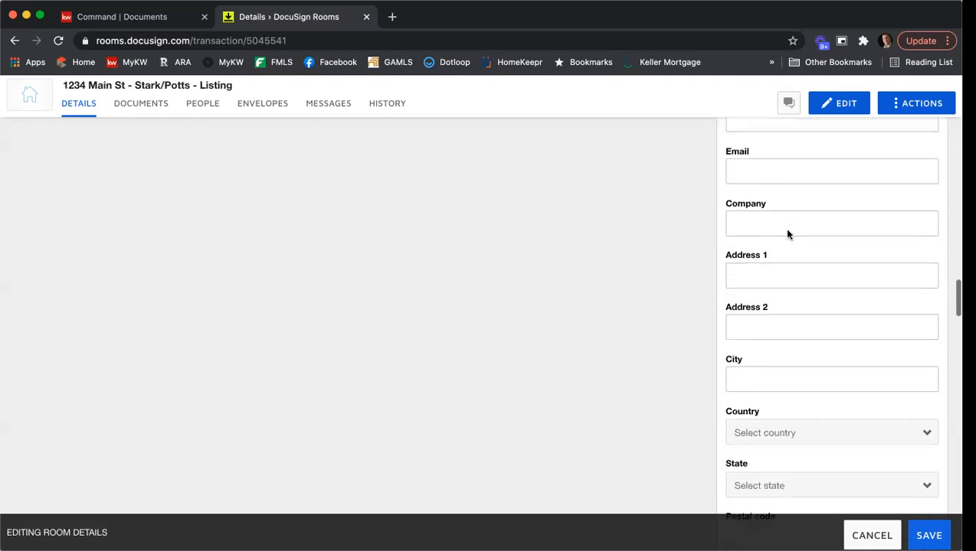
{"action": "scroll", "coordinate": [697, 229], "scroll_direction": "down", "scroll_amount": 5}
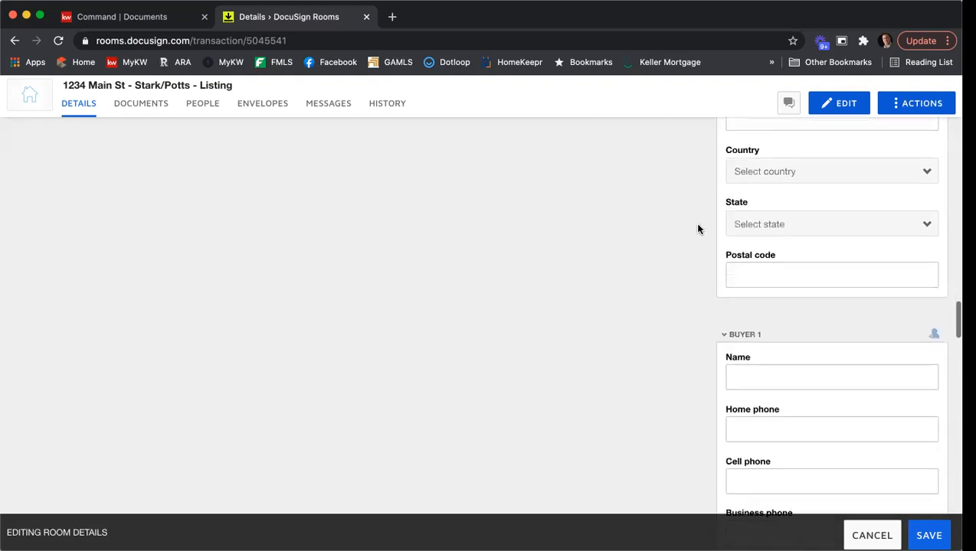
{"action": "scroll", "coordinate": [684, 229], "scroll_direction": "down", "scroll_amount": 1}
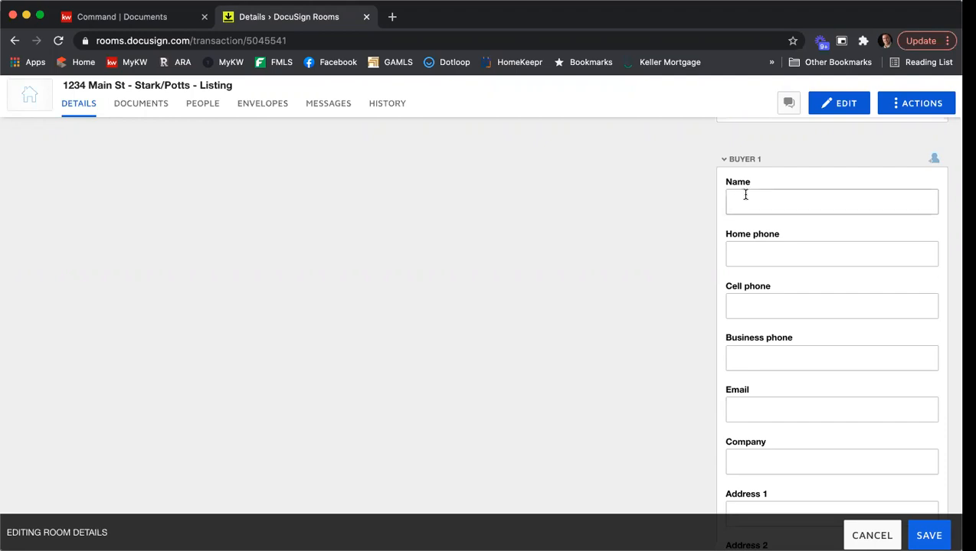
{"action": "scroll", "coordinate": [745, 194], "scroll_direction": "down", "scroll_amount": 2}
{"action": "scroll", "coordinate": [747, 222], "scroll_direction": "down", "scroll_amount": 14}
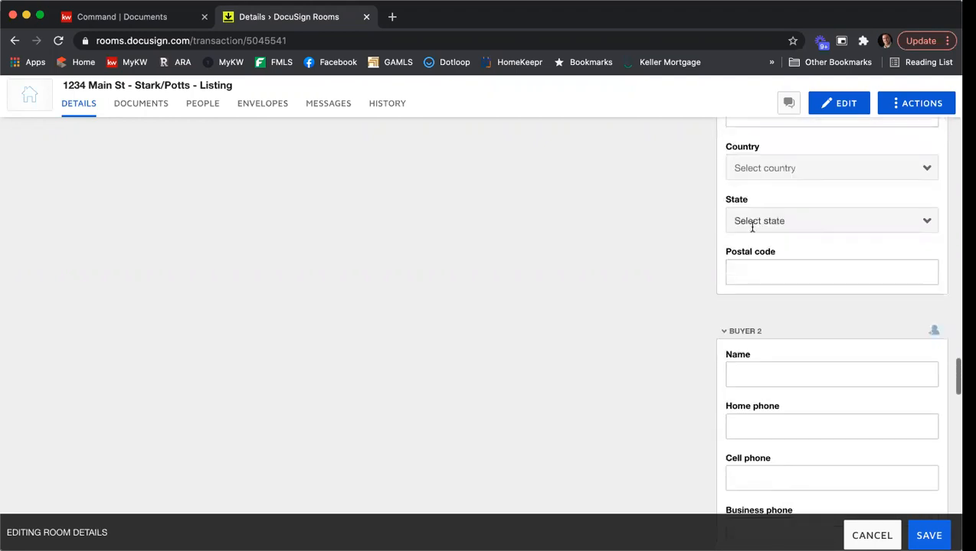
{"action": "scroll", "coordinate": [750, 252], "scroll_direction": "down", "scroll_amount": 13}
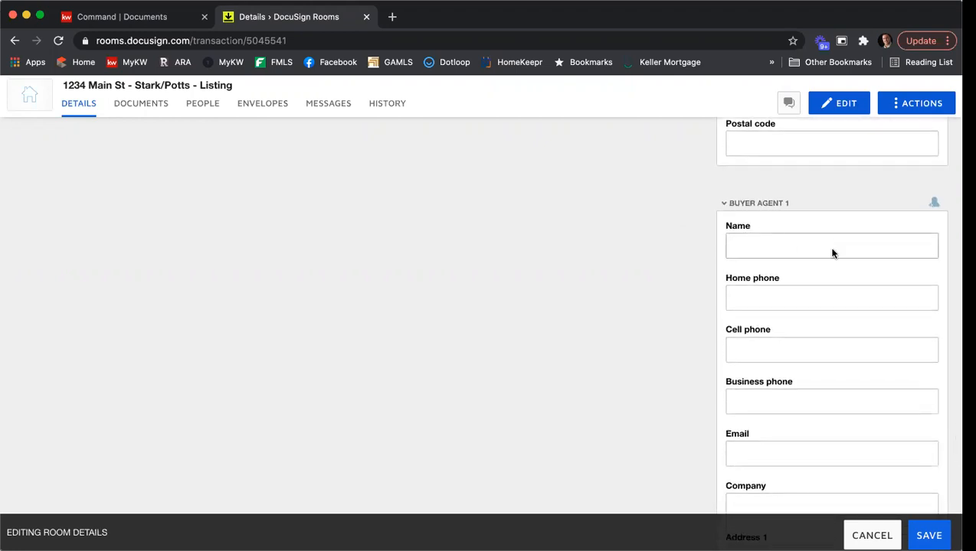
{"action": "scroll", "coordinate": [834, 254], "scroll_direction": "down", "scroll_amount": 4}
{"action": "scroll", "coordinate": [833, 253], "scroll_direction": "down", "scroll_amount": 4}
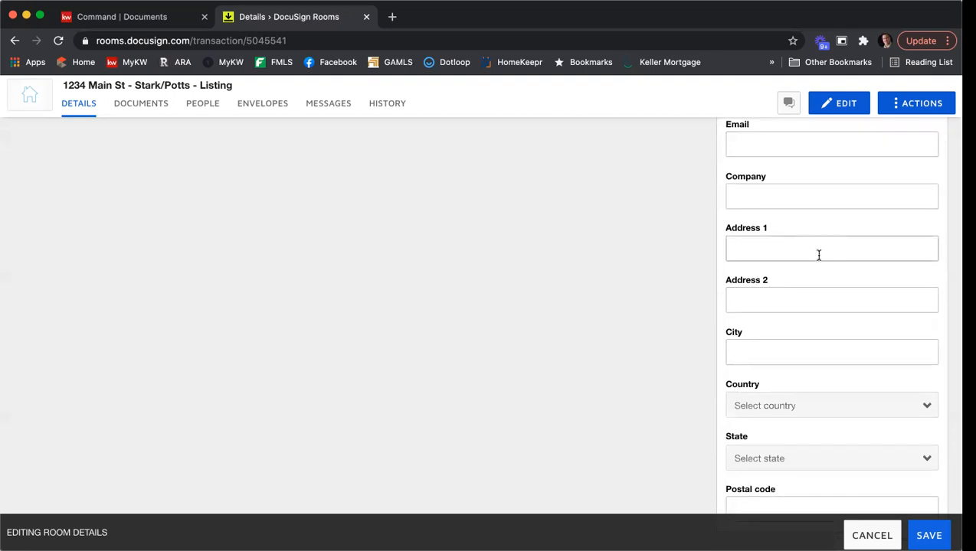
{"action": "scroll", "coordinate": [818, 253], "scroll_direction": "up", "scroll_amount": 5}
{"action": "scroll", "coordinate": [732, 253], "scroll_direction": "up", "scroll_amount": 2}
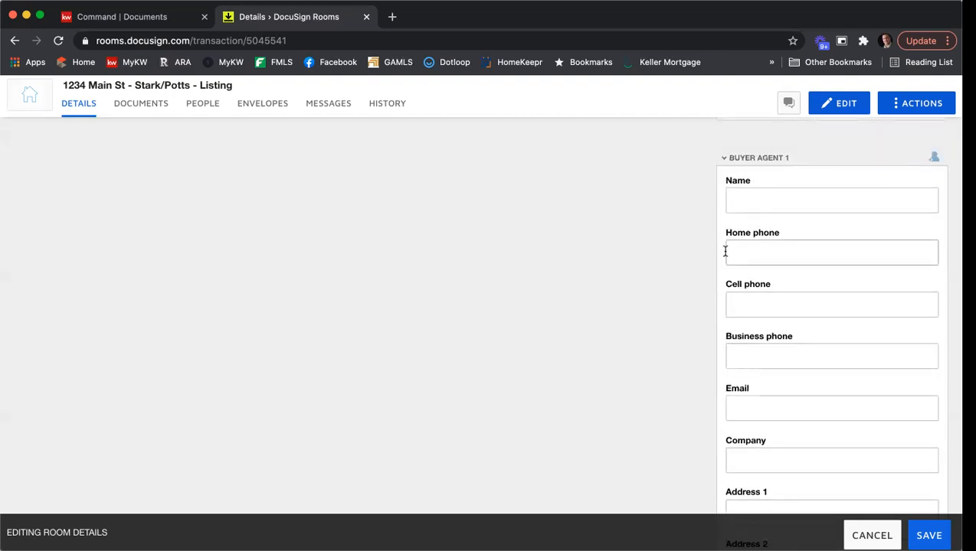
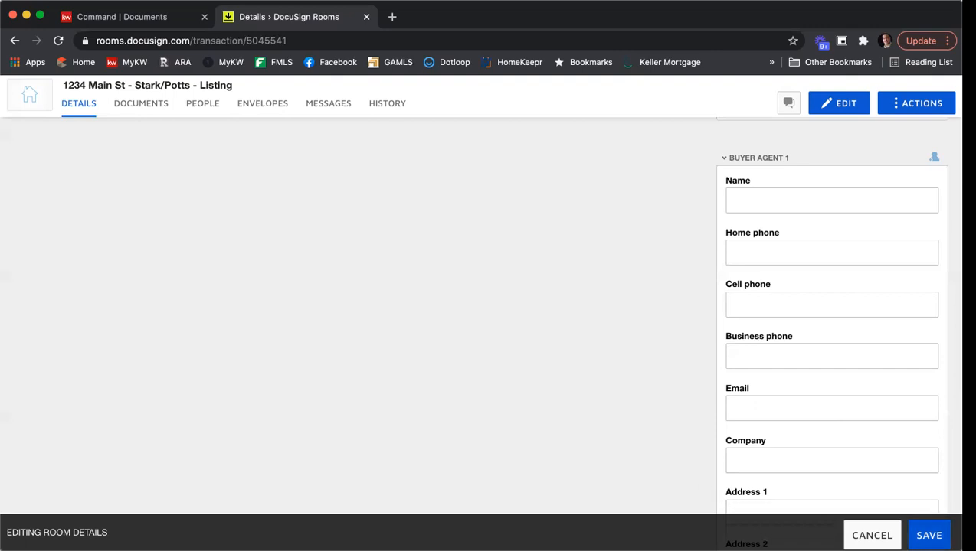
Save the edited room details and return to the top of the Details page
{"action": "left_click", "coordinate": [928, 536]}
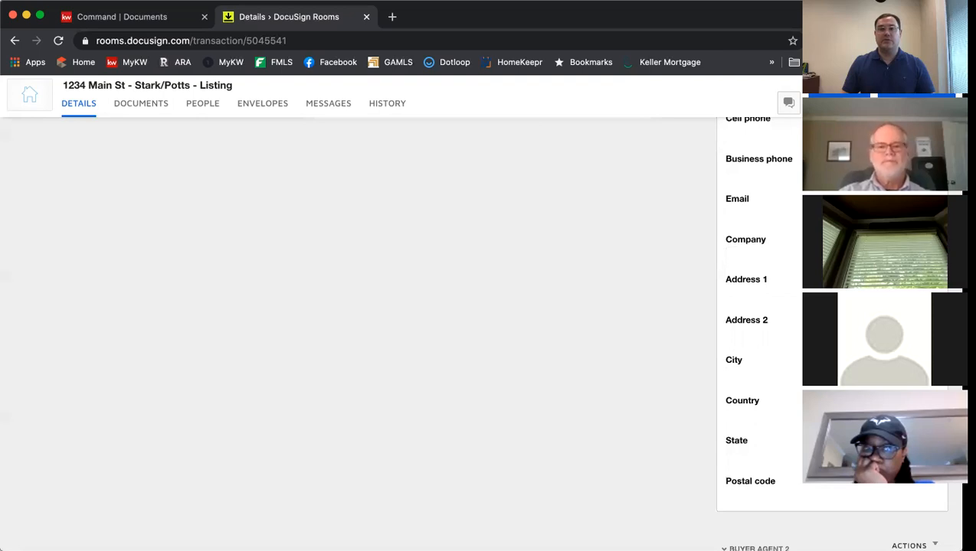
{"action": "scroll", "coordinate": [440, 402], "scroll_direction": "up", "scroll_amount": 10}
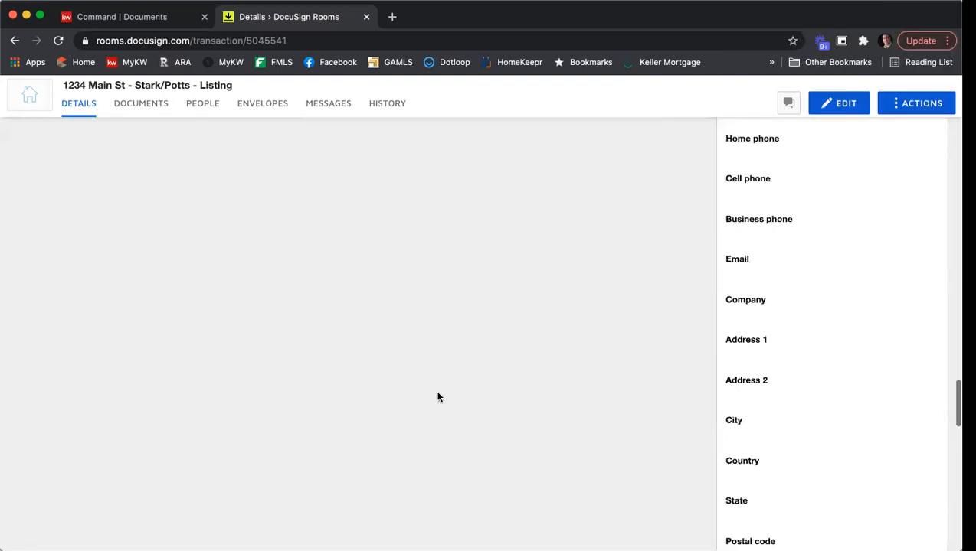
{"action": "scroll", "coordinate": [466, 420], "scroll_direction": "up", "scroll_amount": 10}
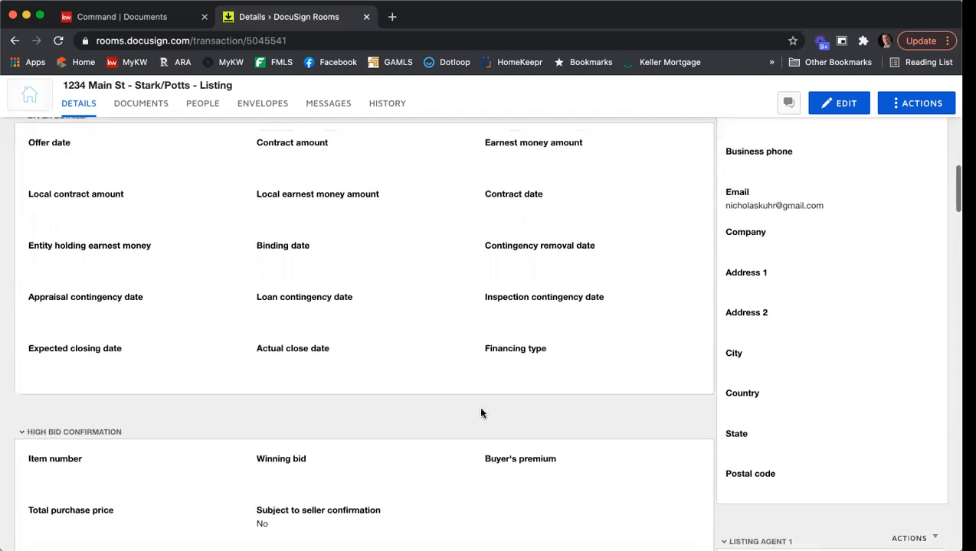
{"action": "scroll", "coordinate": [489, 424], "scroll_direction": "up", "scroll_amount": 10}
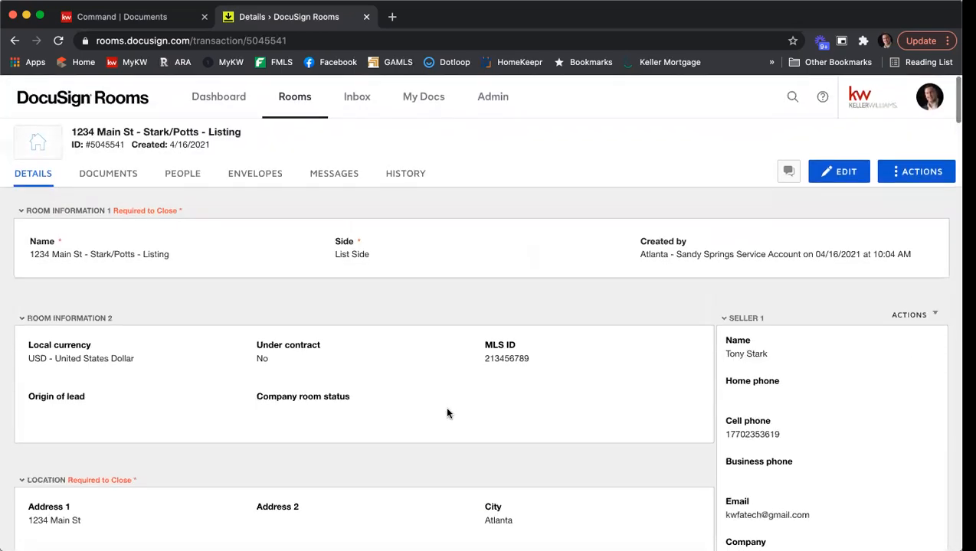
Switch to the room's Documents, which show only an empty Room Docs folder
{"action": "left_click", "coordinate": [108, 174]}
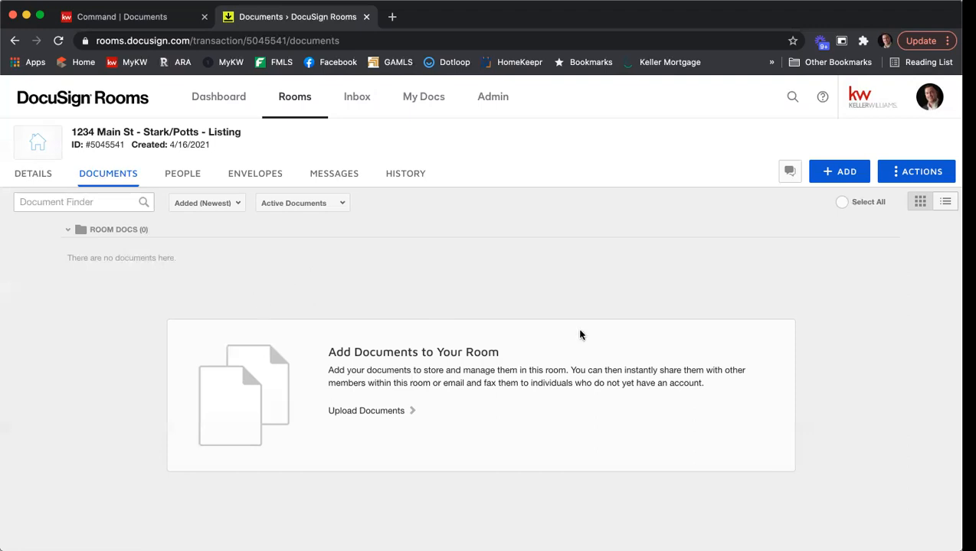
Create a new folder named 'Listing Agreement' in the room's documents
{"action": "left_click", "coordinate": [907, 173]}
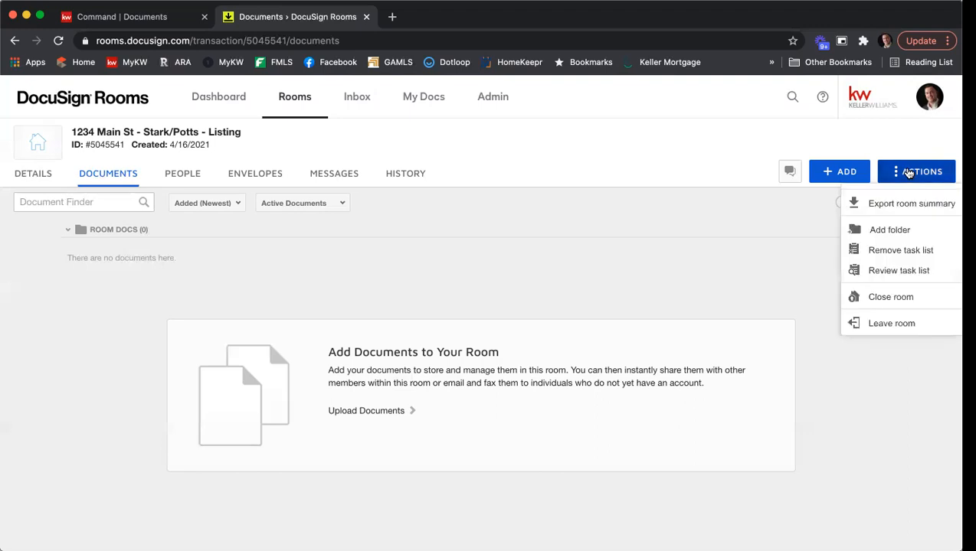
{"action": "left_click", "coordinate": [893, 230]}
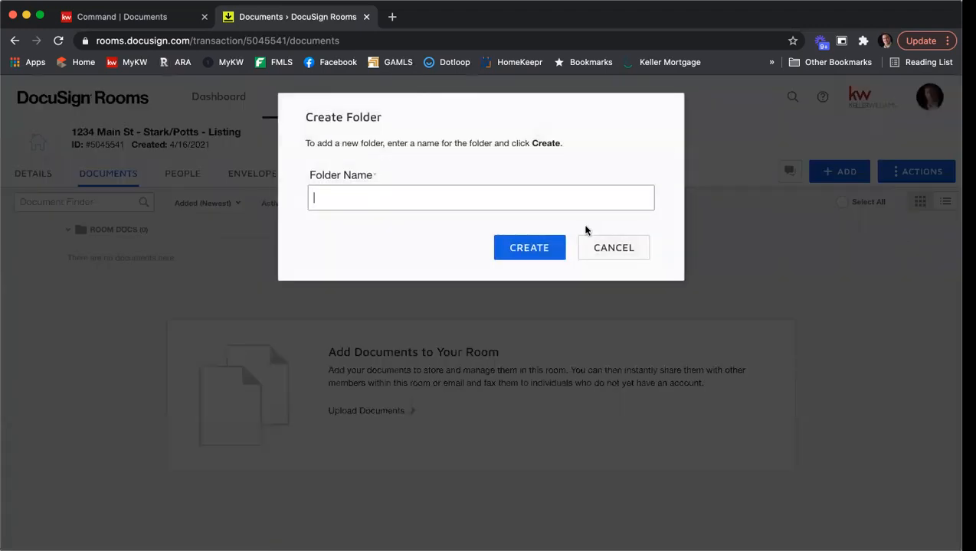
{"action": "type", "text": "Listing Agreement"}
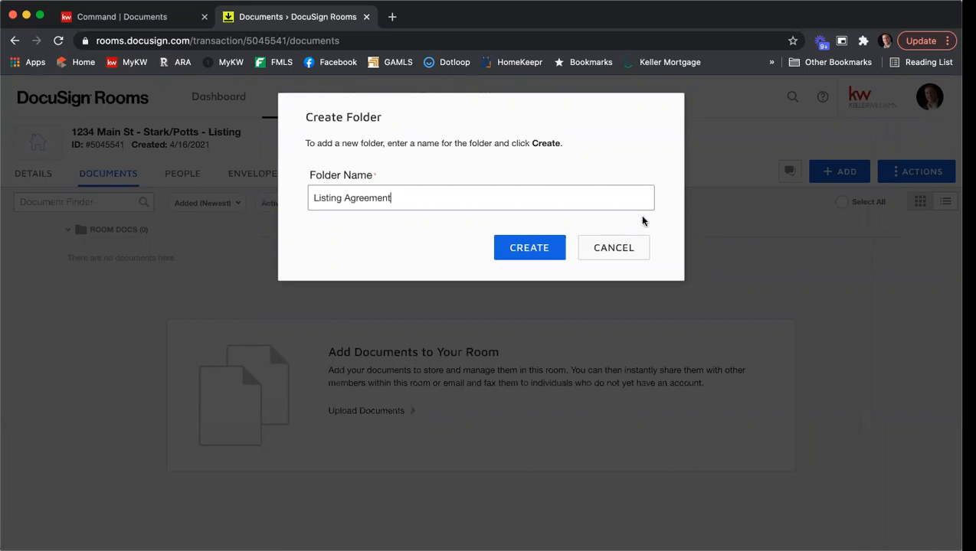
{"action": "left_click", "coordinate": [514, 248]}
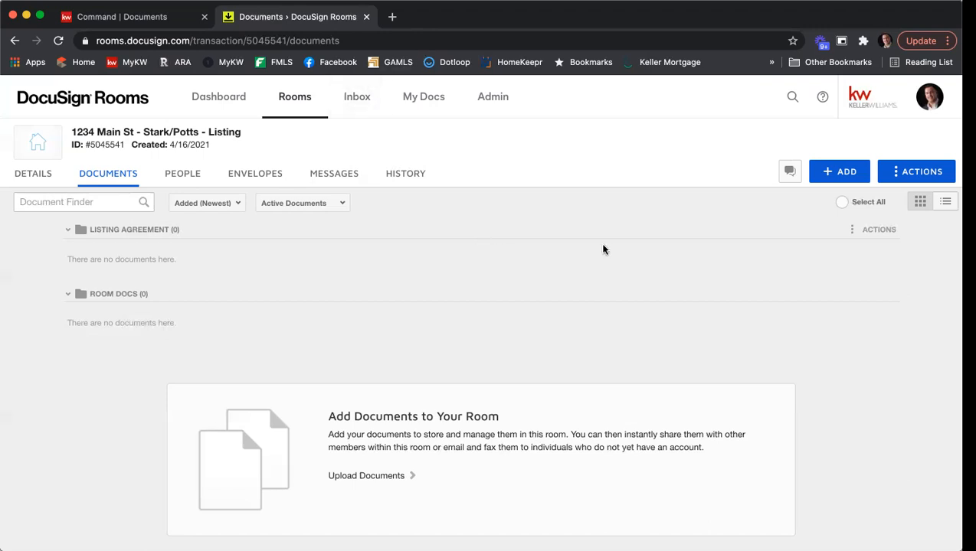
Add DocuSign Forms from the GAR - Georgia Association of Realtors library, searching 'Exclusive Seller'
{"action": "left_click", "coordinate": [850, 174]}
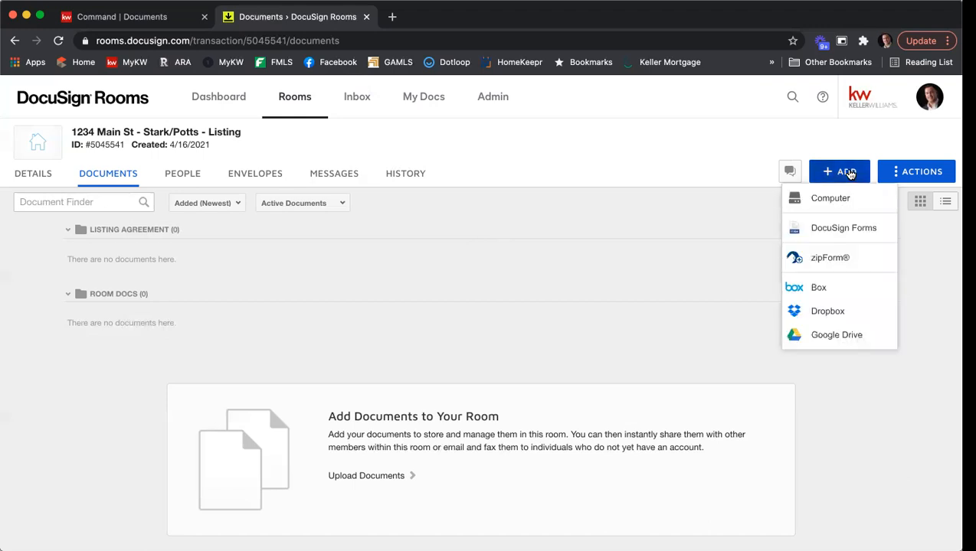
{"action": "left_click", "coordinate": [853, 228]}
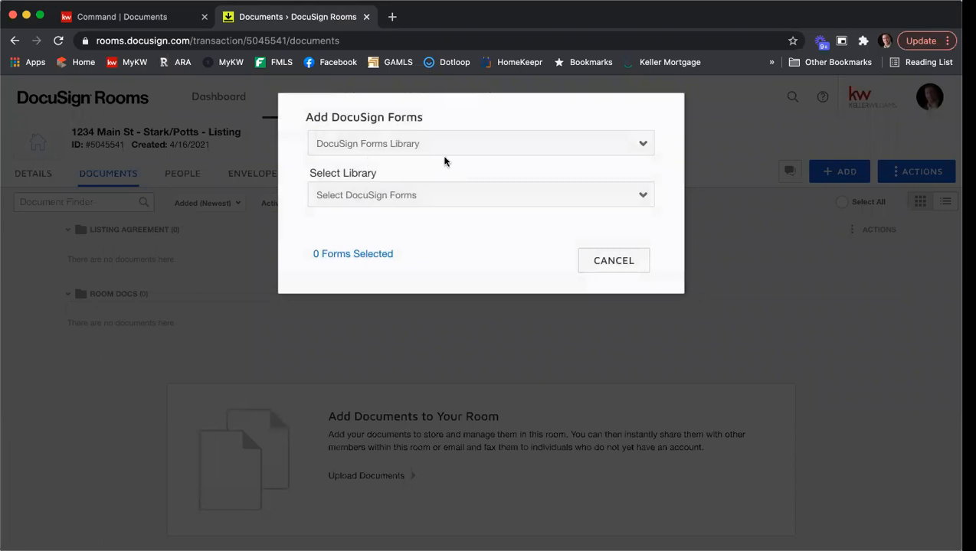
{"action": "left_click", "coordinate": [489, 203]}
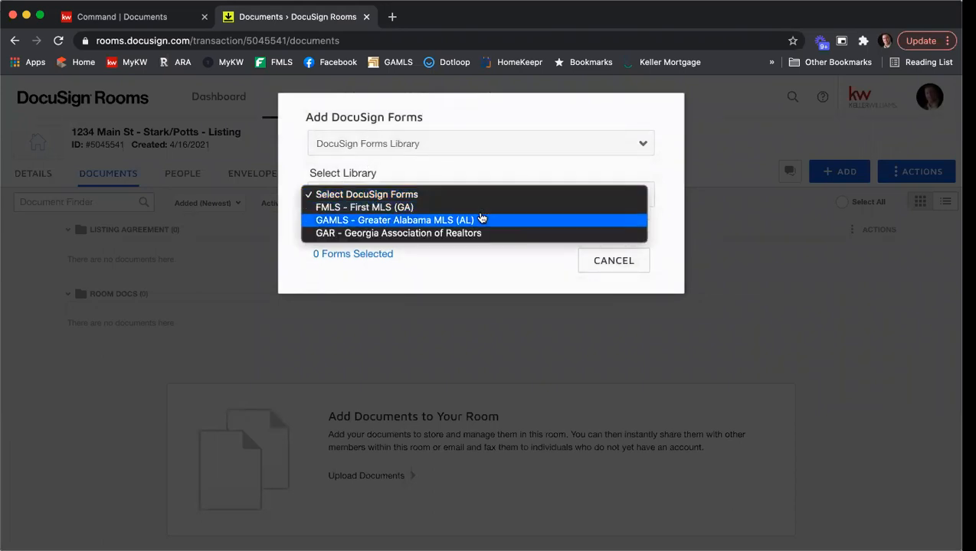
{"action": "left_click", "coordinate": [470, 233]}
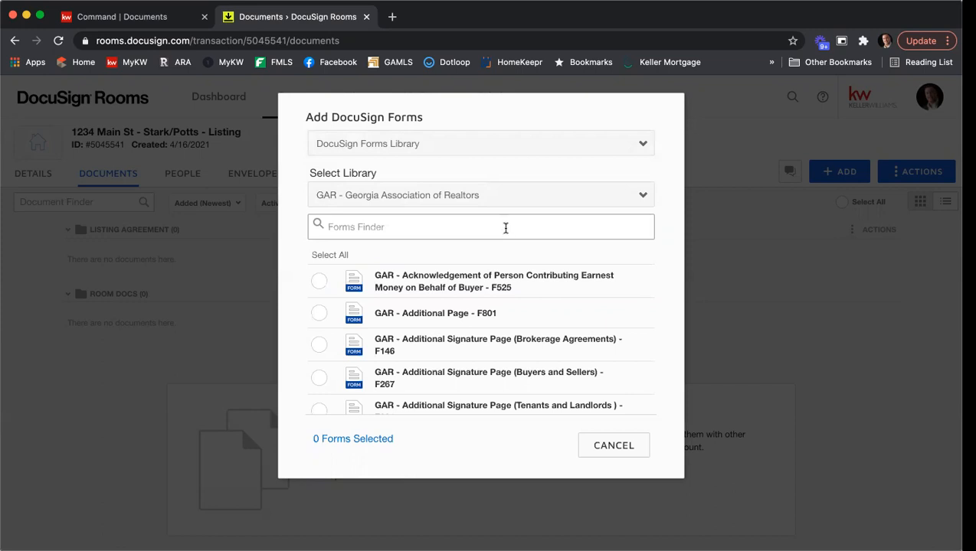
{"action": "type", "text": "Exclusive Seller"}
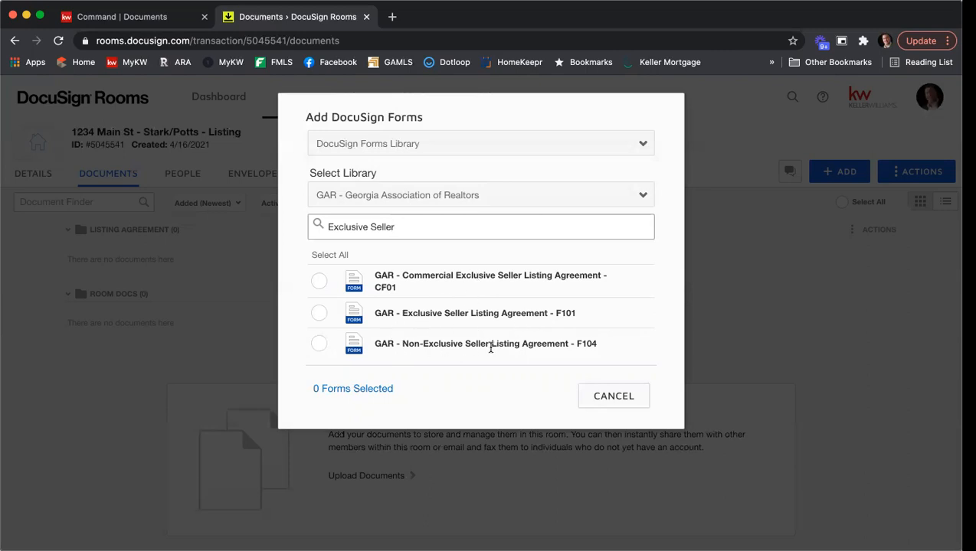
Select forms F101, F301 ('Seller's Proper' search) and F322 ('Community' search), then search 'f201'
{"action": "left_click", "coordinate": [317, 314]}
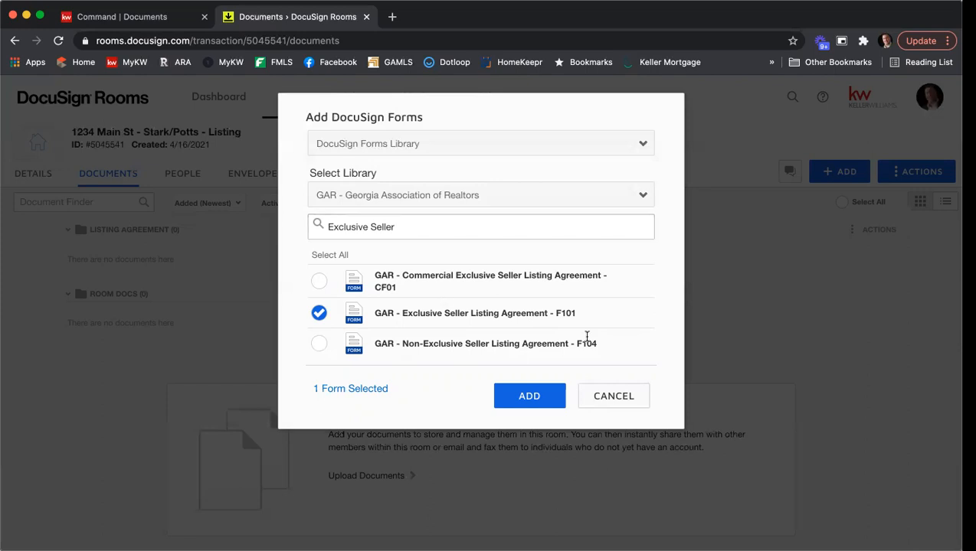
{"action": "left_click_drag", "start_coordinate": [401, 226], "coordinate": [292, 226]}
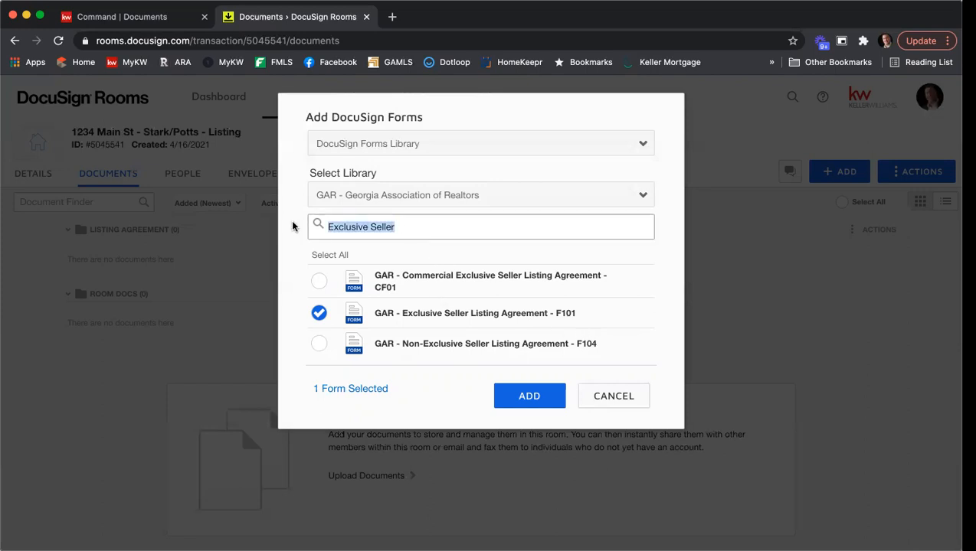
{"action": "type", "text": "Se"}
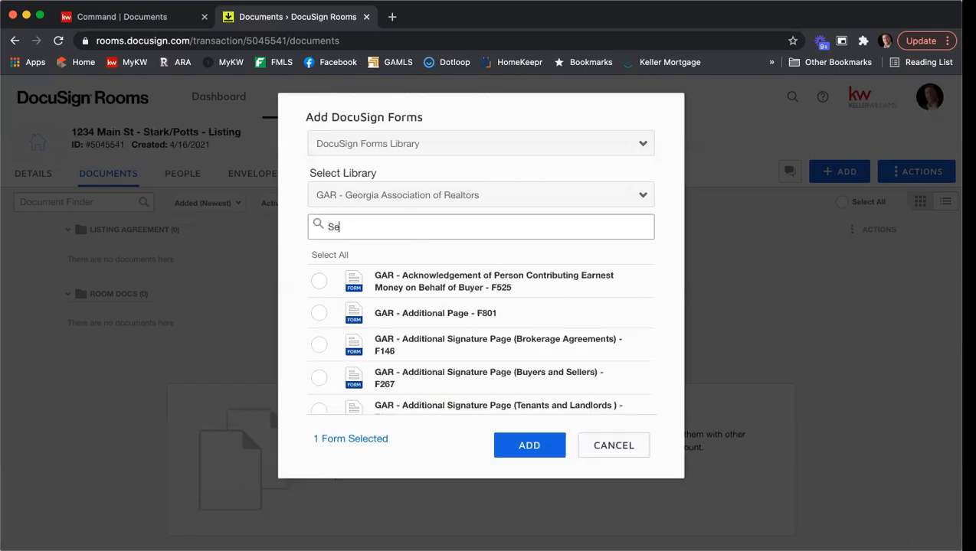
{"action": "type", "text": "ller's Proper"}
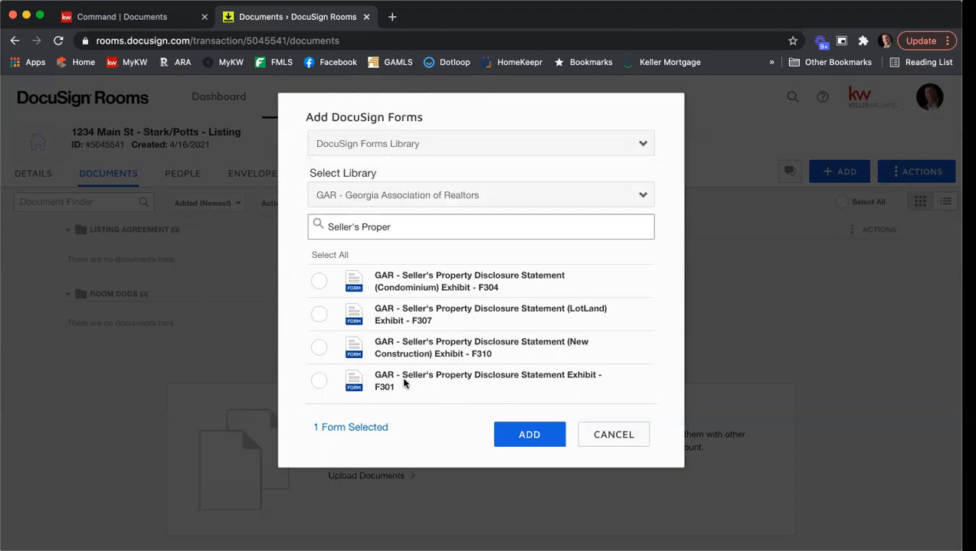
{"action": "left_click", "coordinate": [321, 382]}
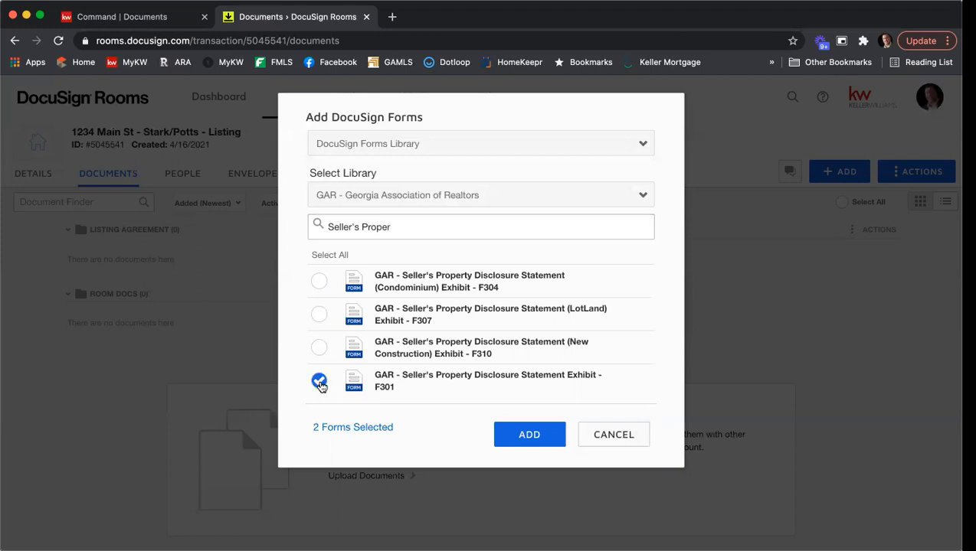
{"action": "left_click_drag", "start_coordinate": [405, 232], "coordinate": [287, 223]}
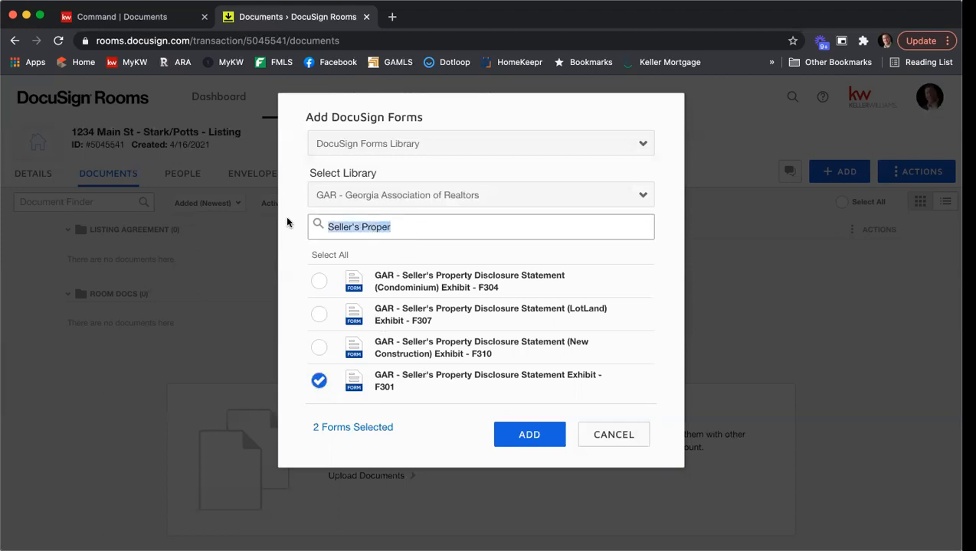
{"action": "type", "text": "Community"}
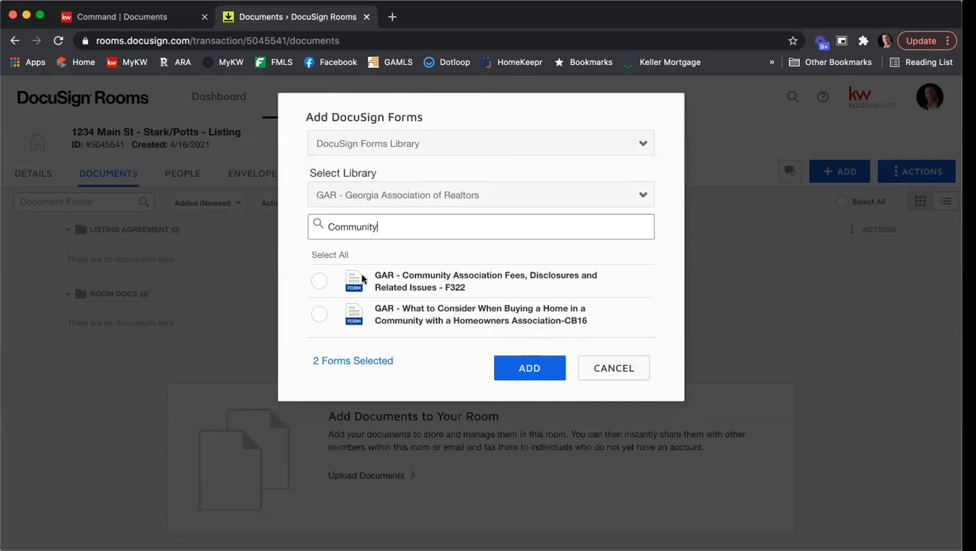
{"action": "left_click", "coordinate": [319, 283]}
{"action": "left_click_drag", "start_coordinate": [377, 227], "coordinate": [274, 226]}
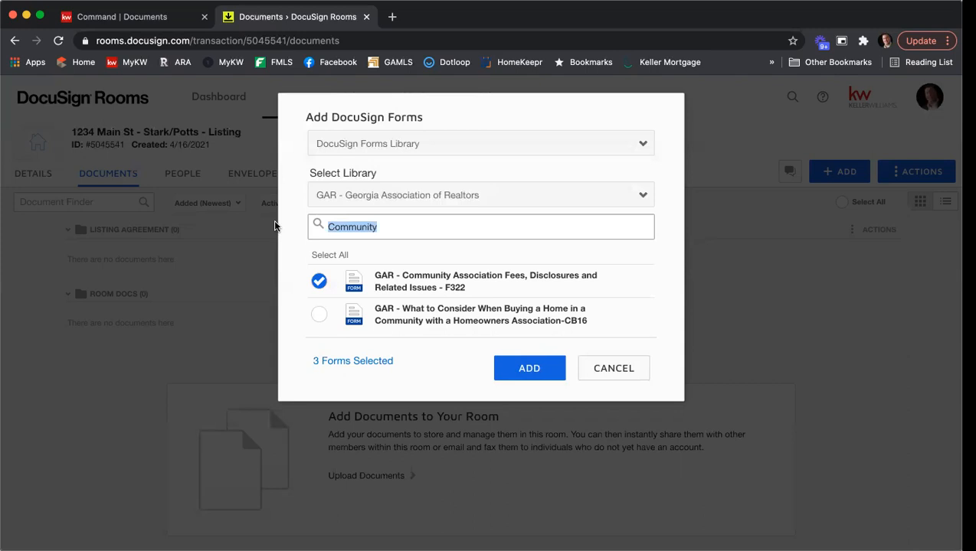
{"action": "type", "text": "f201"}
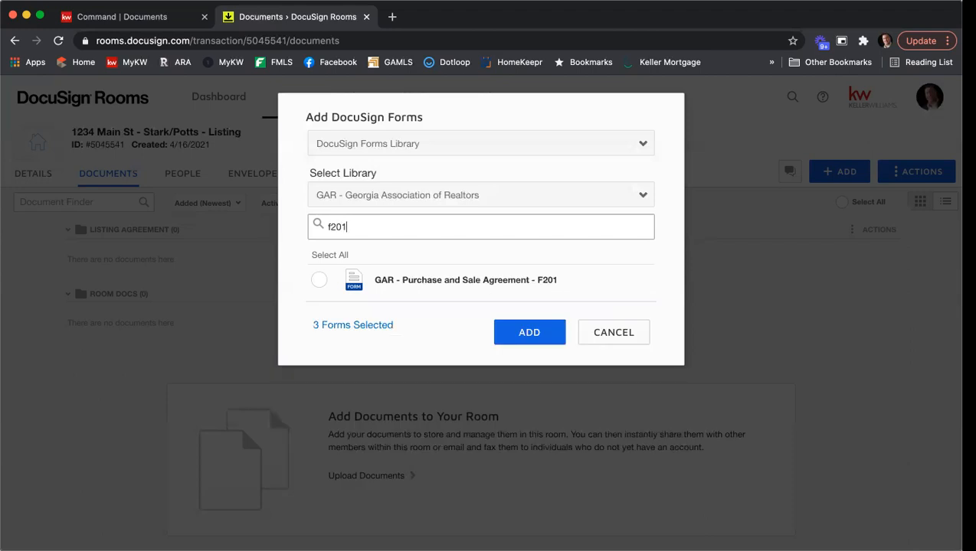
Select the F201 Purchase and Sale Agreement and add all four forms to Room Docs
{"action": "left_click", "coordinate": [319, 285]}
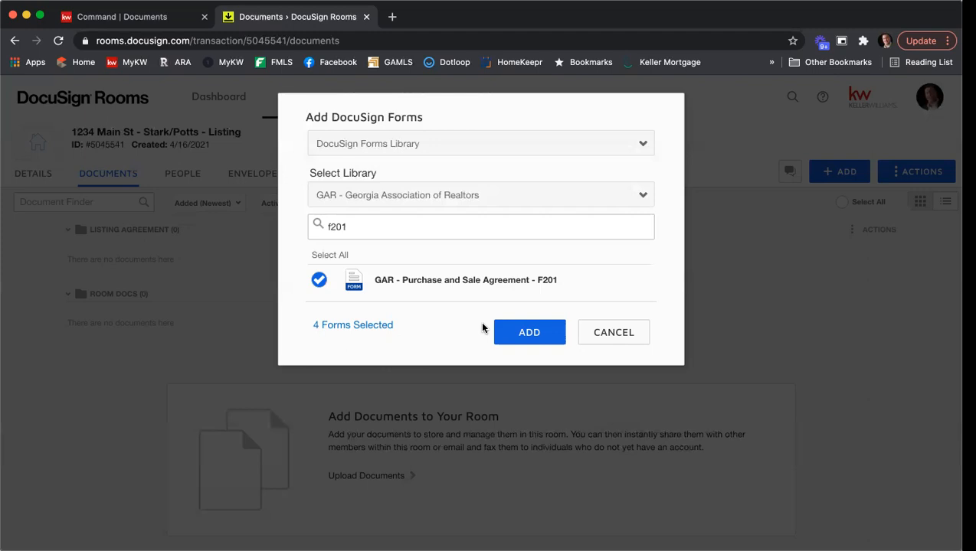
{"action": "left_click", "coordinate": [514, 331]}
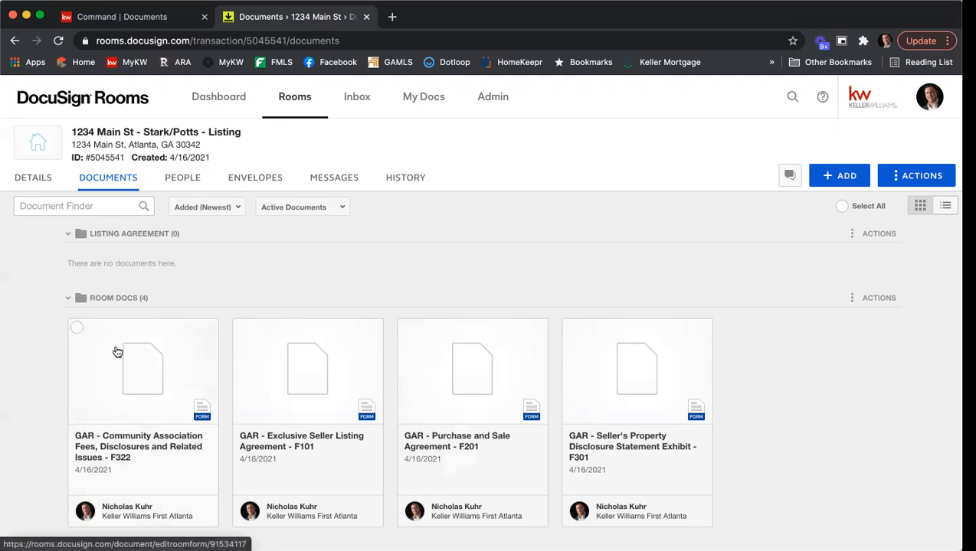
Move the F322 and F101 forms into the Listing Agreement folder
{"action": "left_click", "coordinate": [77, 328]}
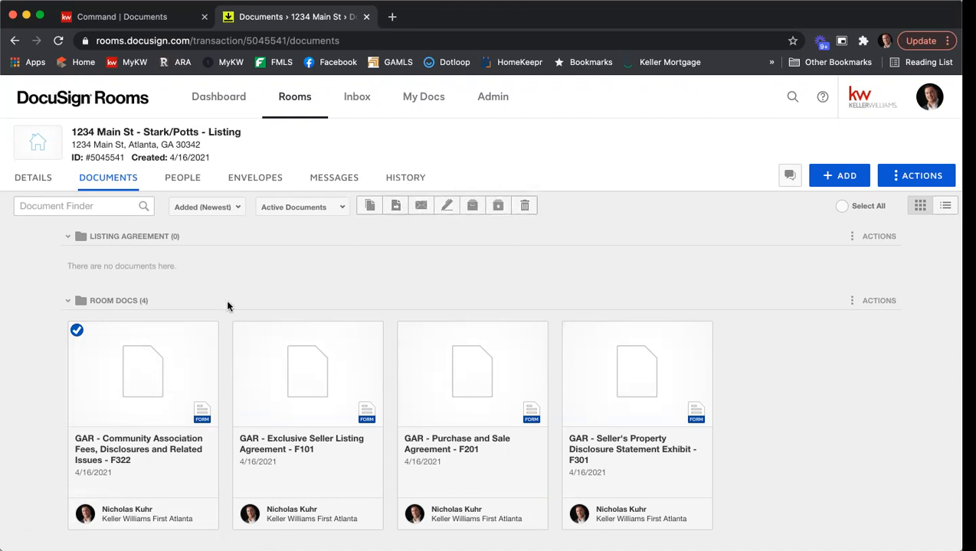
{"action": "left_click", "coordinate": [239, 334]}
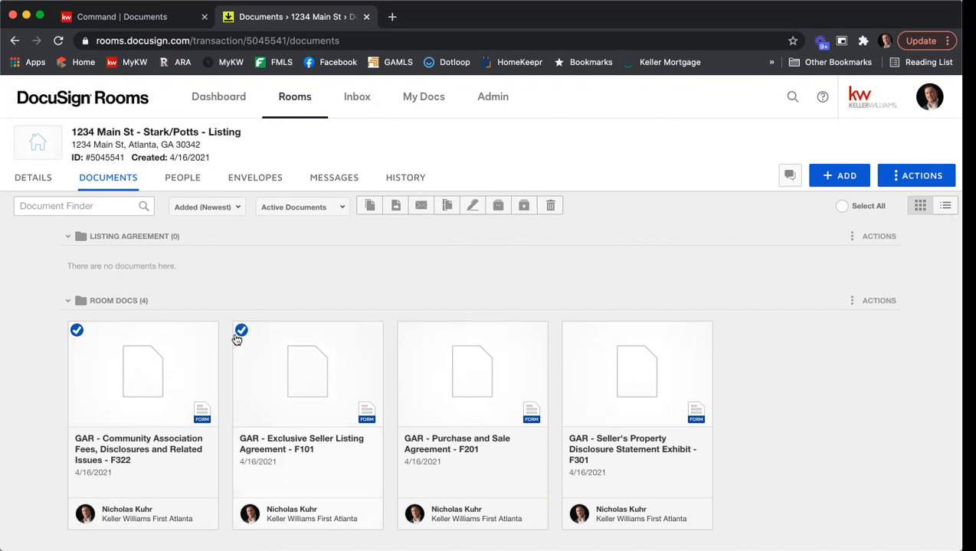
{"action": "left_click", "coordinate": [394, 208]}
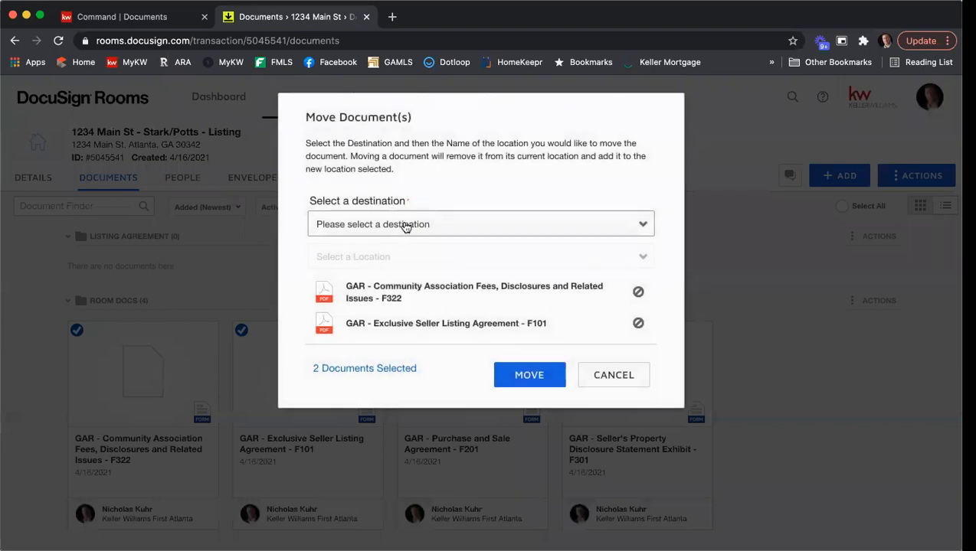
{"action": "left_click", "coordinate": [406, 224]}
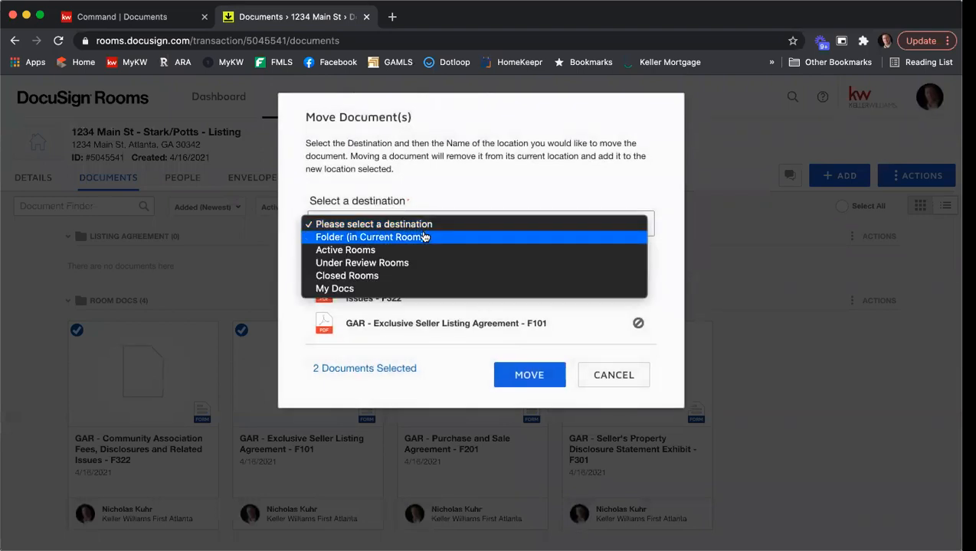
{"action": "left_click", "coordinate": [423, 237]}
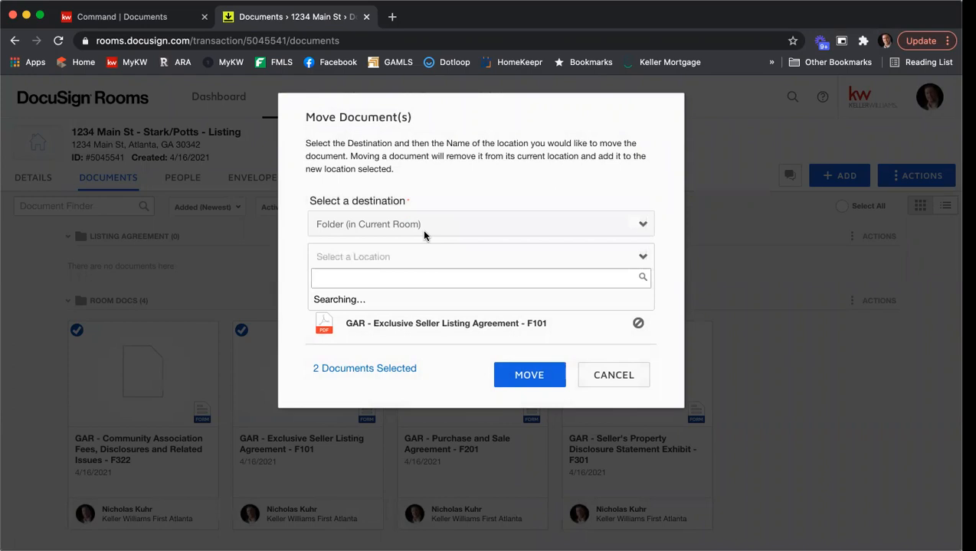
{"action": "left_click", "coordinate": [391, 301]}
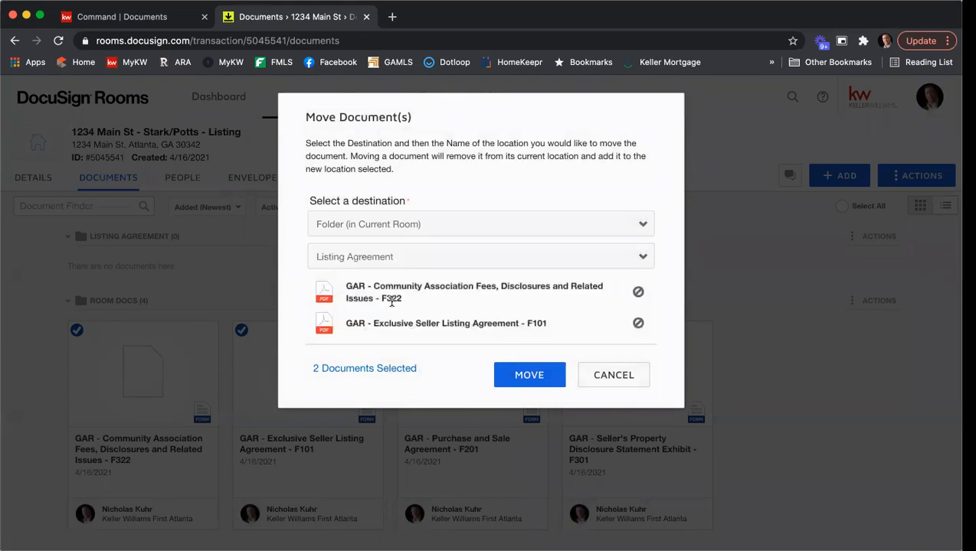
{"action": "left_click", "coordinate": [528, 377]}
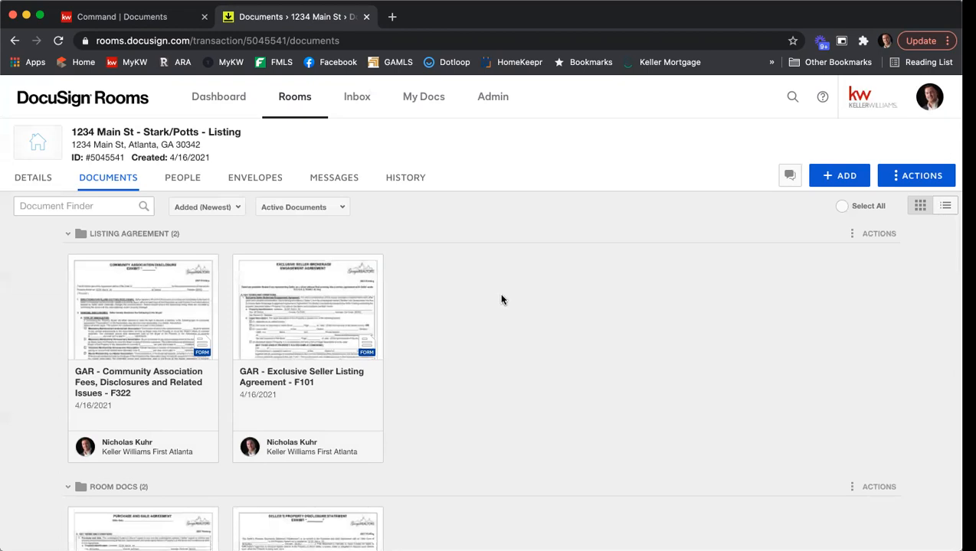
Drag the F301 Seller's Property Disclosure form from Room Docs into Listing Agreement
{"action": "scroll", "coordinate": [502, 299], "scroll_direction": "down", "scroll_amount": 4}
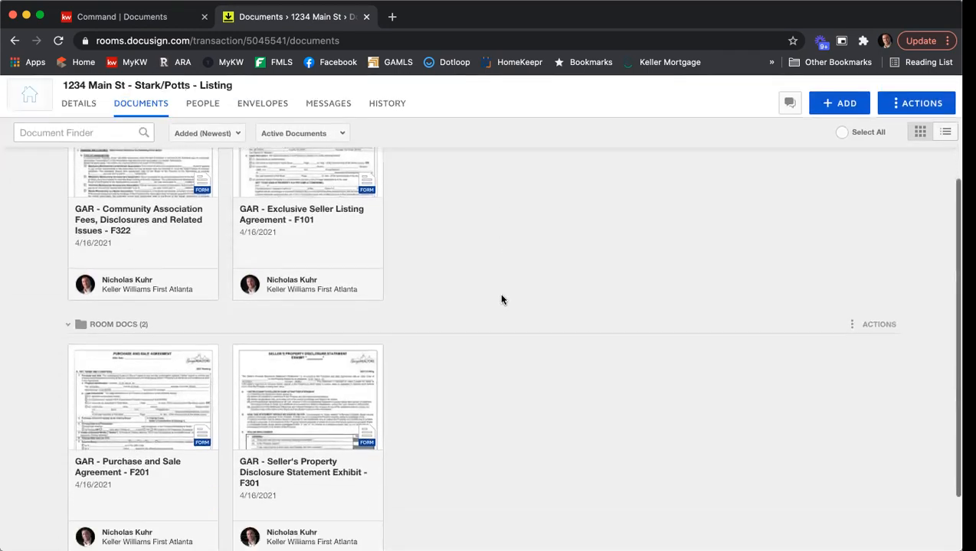
{"action": "scroll", "coordinate": [502, 300], "scroll_direction": "down", "scroll_amount": 1}
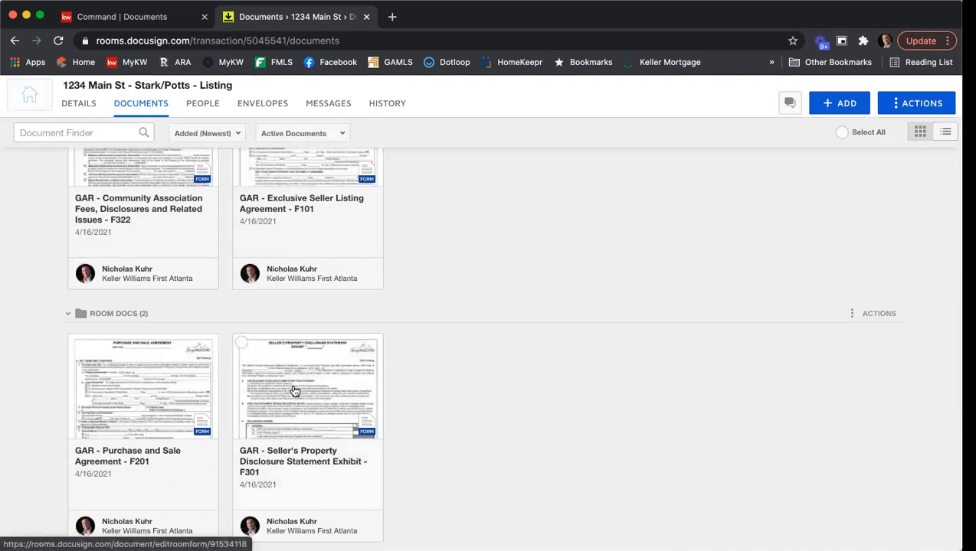
{"action": "left_click_drag", "start_coordinate": [294, 391], "coordinate": [454, 153]}
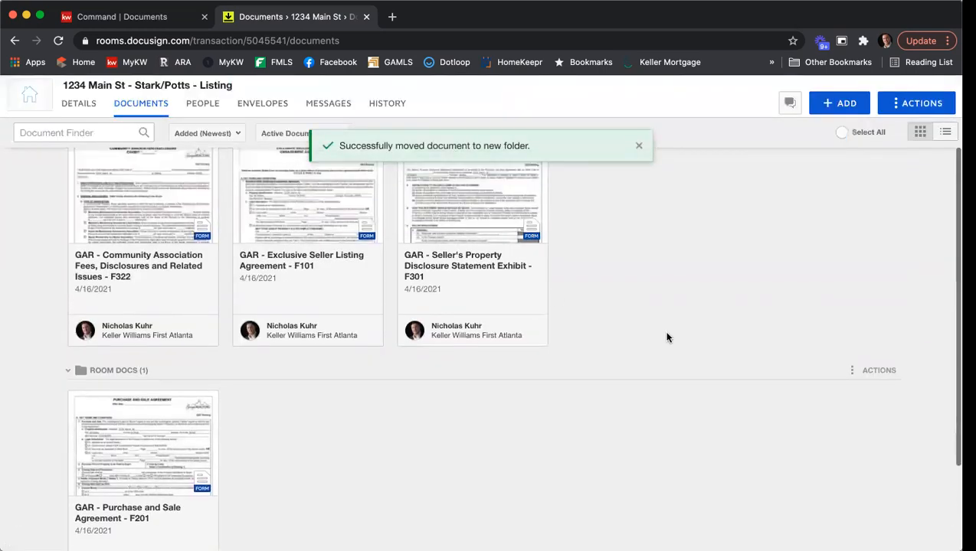
{"action": "scroll", "coordinate": [674, 332], "scroll_direction": "up", "scroll_amount": 2}
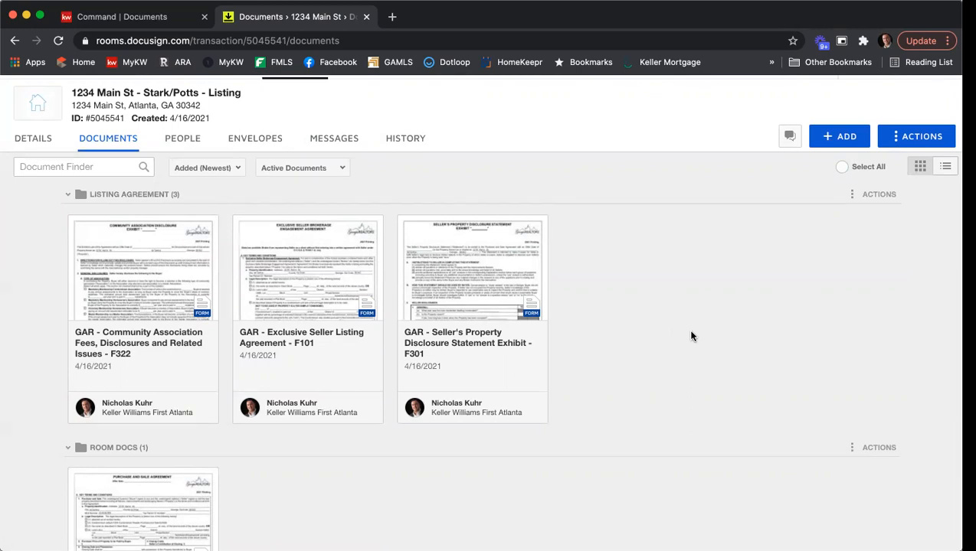
{"action": "left_click", "coordinate": [332, 285]}
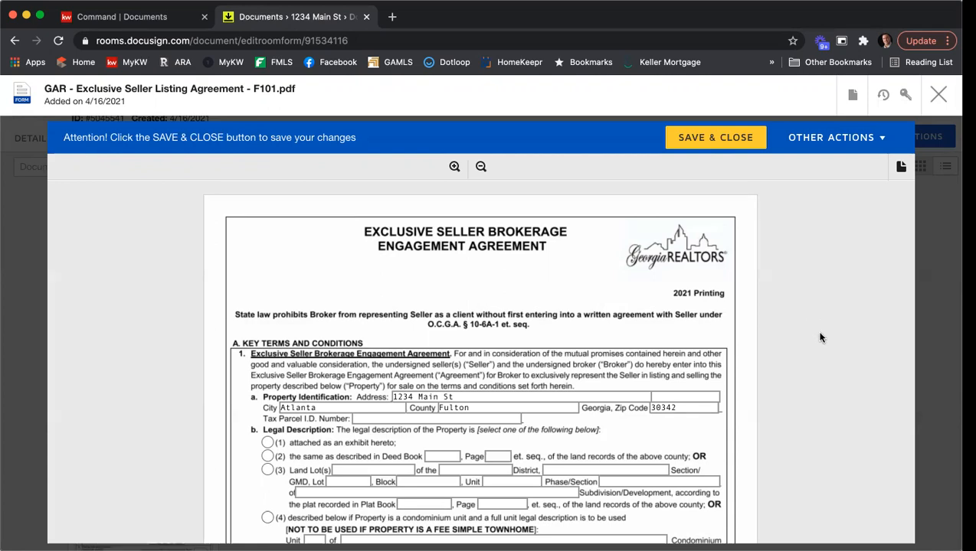
{"action": "scroll", "coordinate": [792, 352], "scroll_direction": "down", "scroll_amount": 3}
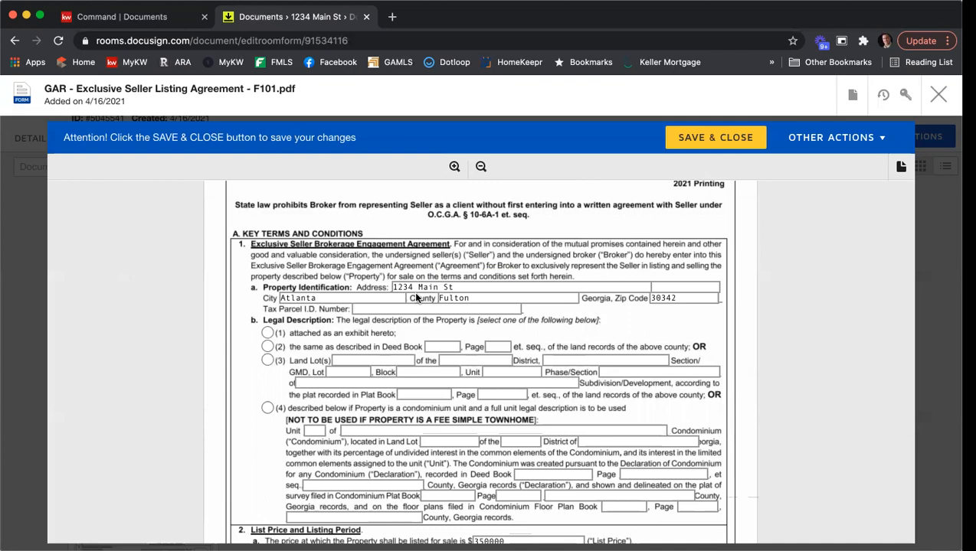
{"action": "left_click", "coordinate": [363, 310]}
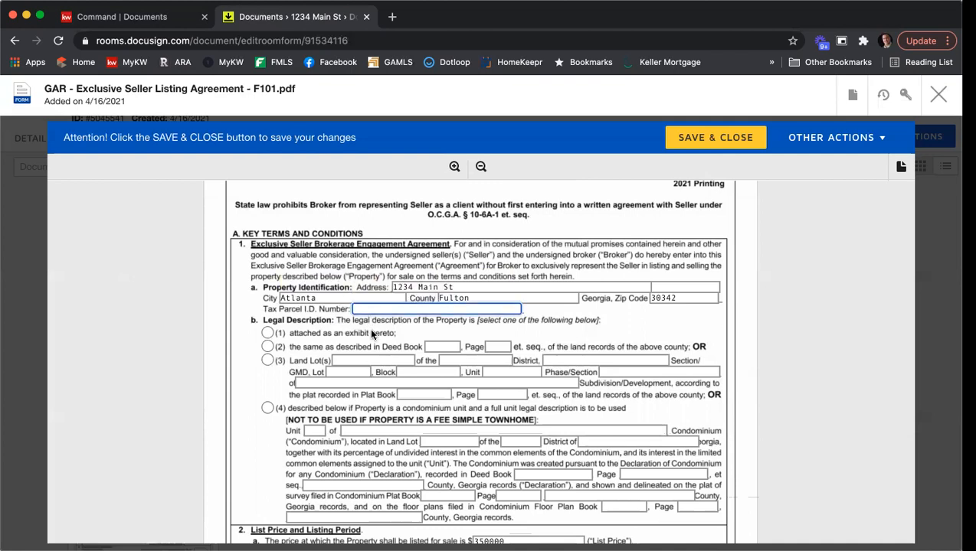
{"action": "type", "text": "12345678987"}
Mark the legal description as attached as an exhibit hereto
{"action": "scroll", "coordinate": [201, 295], "scroll_direction": "down", "scroll_amount": 2}
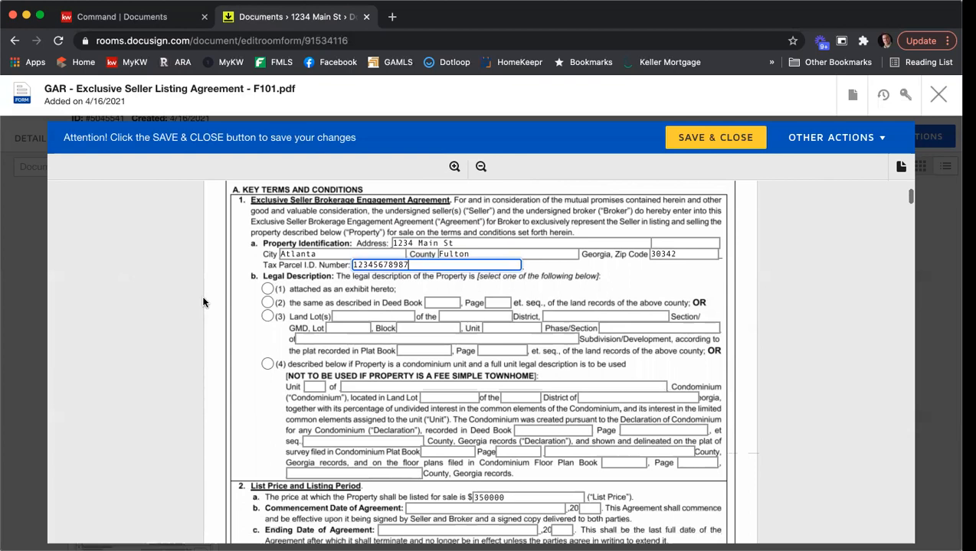
{"action": "left_click", "coordinate": [266, 291]}
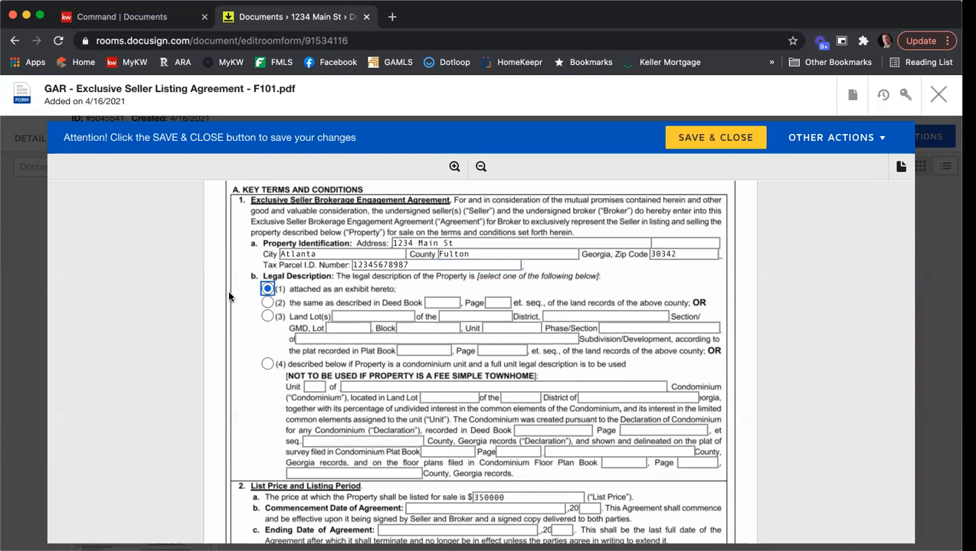
{"action": "scroll", "coordinate": [229, 296], "scroll_direction": "down", "scroll_amount": 5}
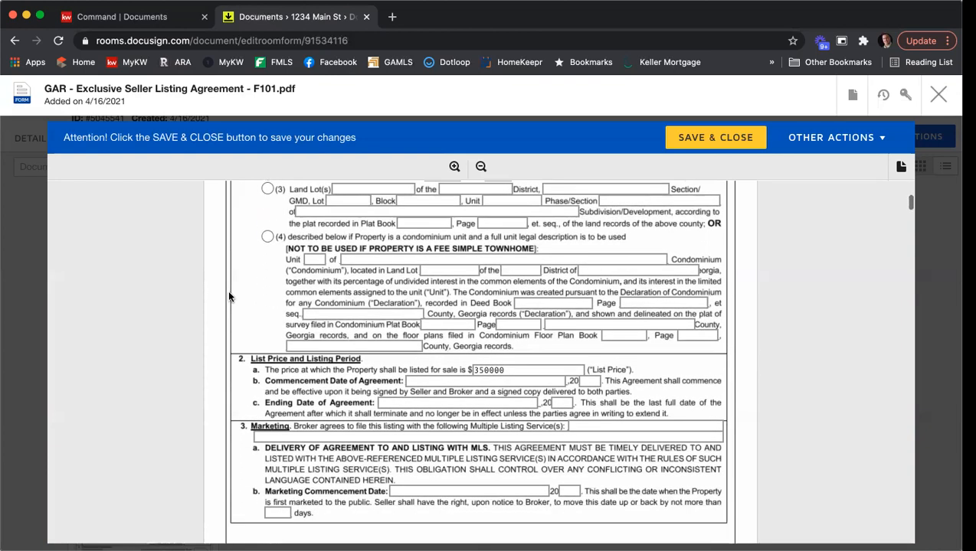
Add a comma so the list price reads $350,000
{"action": "scroll", "coordinate": [231, 296], "scroll_direction": "down", "scroll_amount": 1}
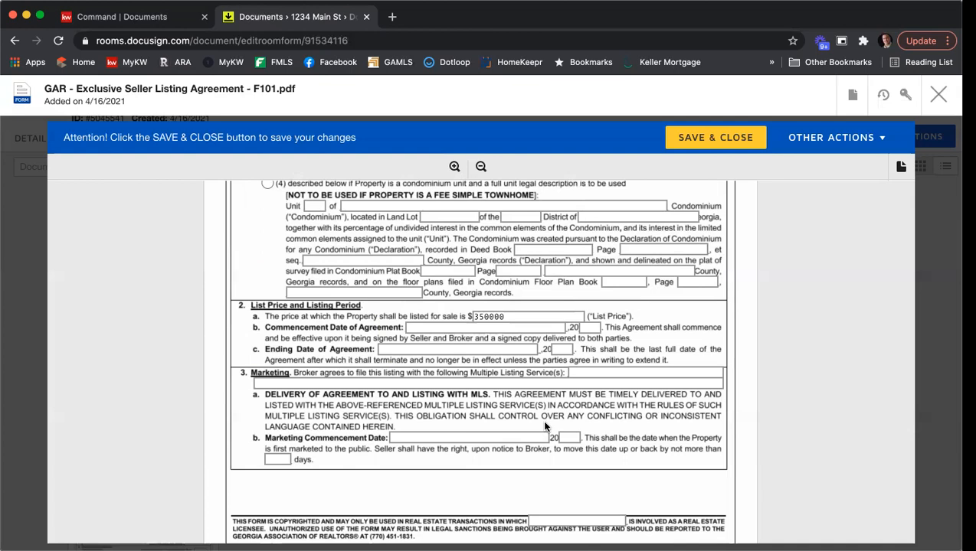
{"action": "left_click", "coordinate": [488, 316]}
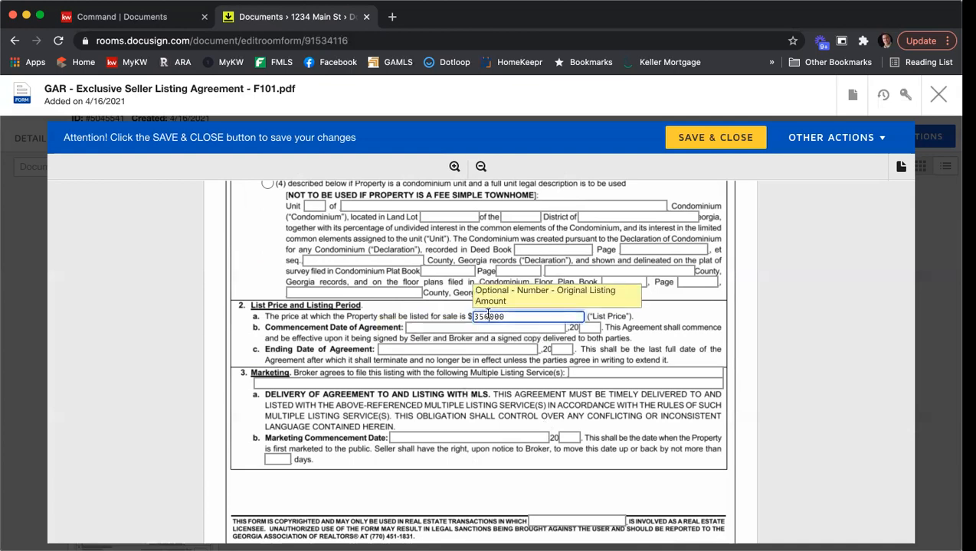
{"action": "type", "text": ","}
{"action": "left_click", "coordinate": [584, 347]}
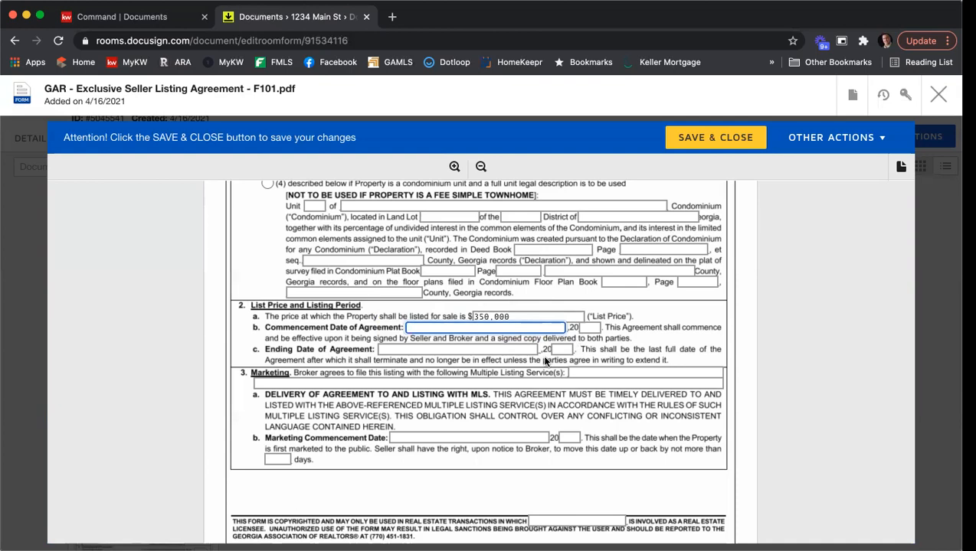
Set the listing period to commence 4/16/2021 and end 6/16/2021
{"action": "type", "text": "4/16/202"}
{"action": "type", "text": "1"}
{"action": "key", "text": "Tab"}
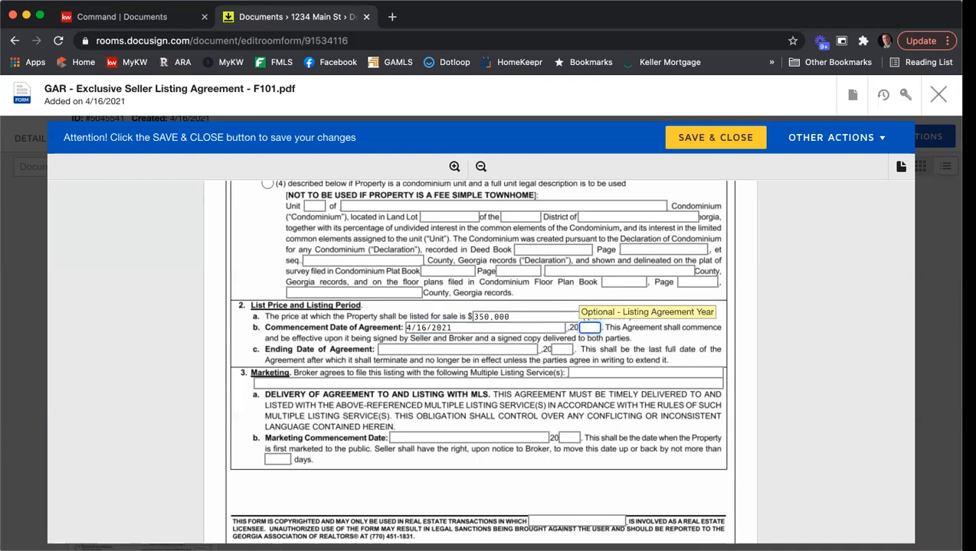
{"action": "key", "text": "shift+Tab"}
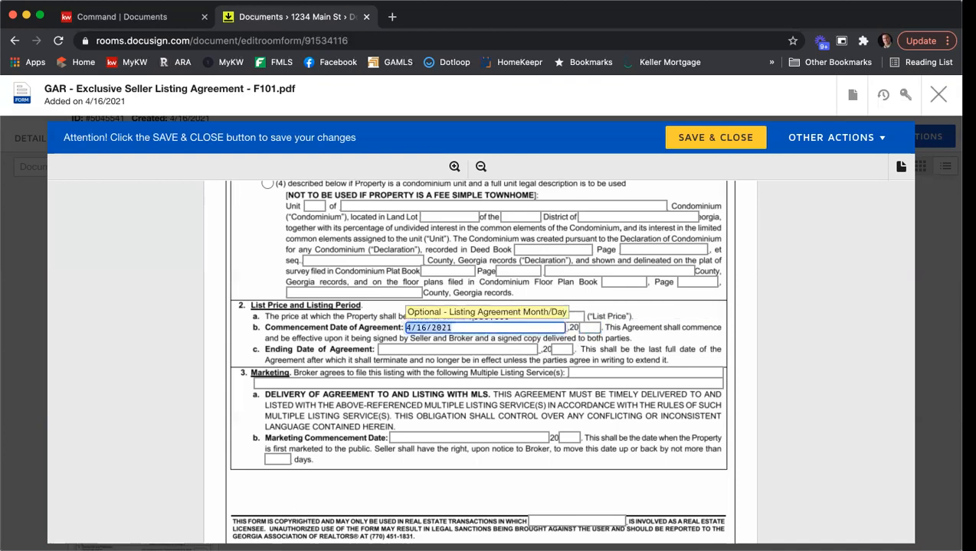
{"action": "type", "text": "4/16"}
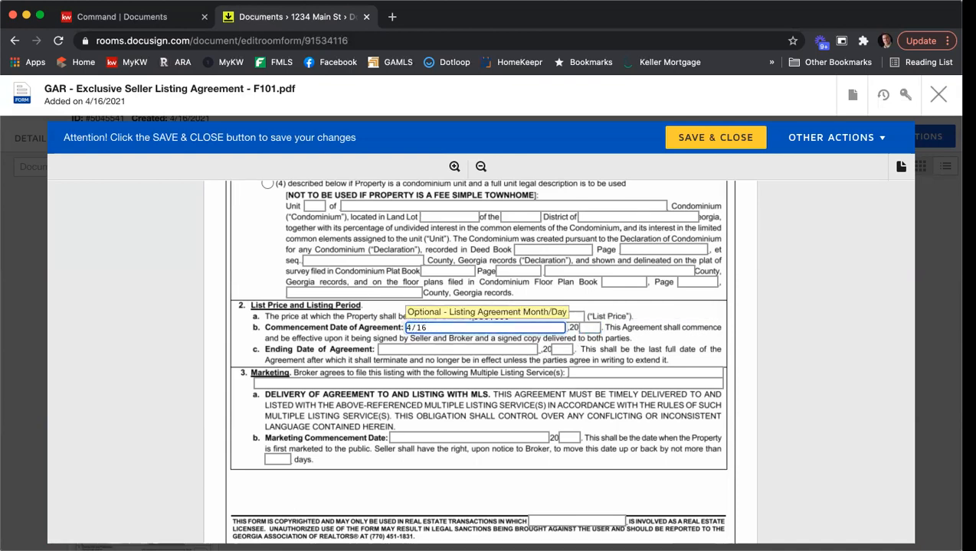
{"action": "key", "text": "Tab"}
{"action": "type", "text": "21"}
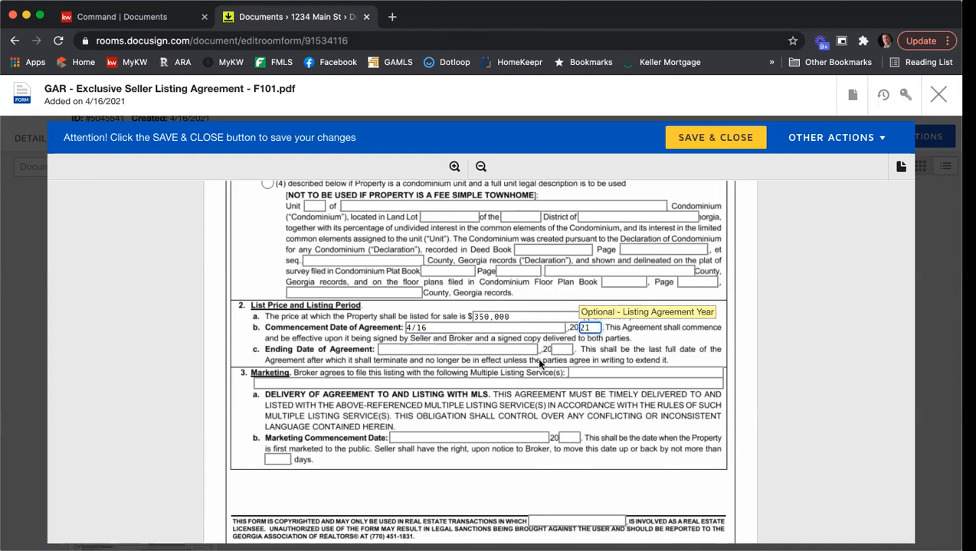
{"action": "key", "text": "Tab"}
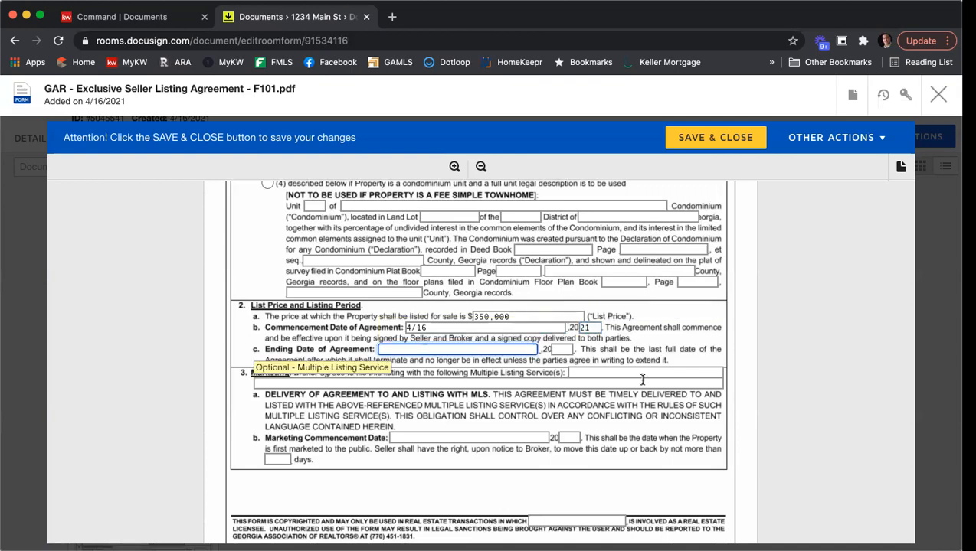
{"action": "type", "text": "6/16"}
{"action": "key", "text": "Tab"}
{"action": "type", "text": "21"}
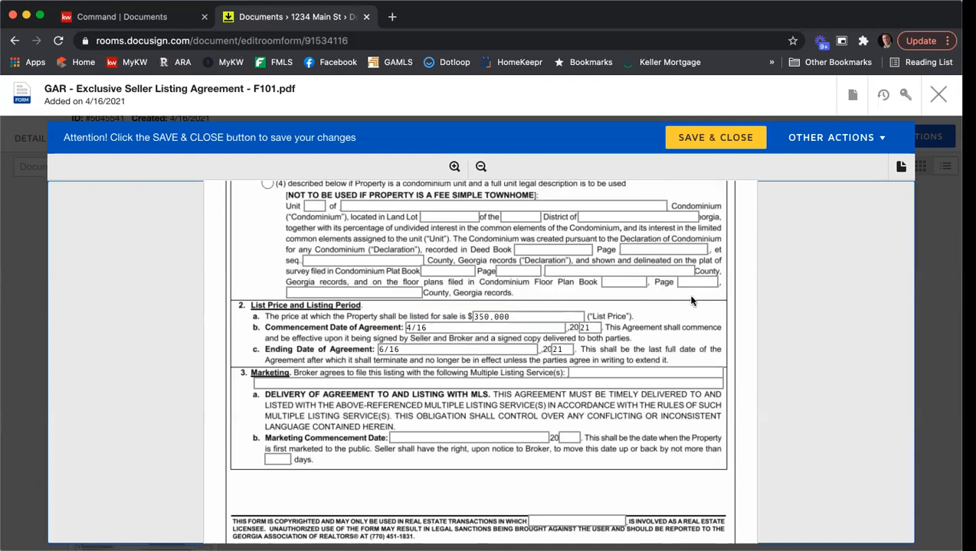
Enter 'FMLS, GAMLS, & KWLS' as the MLS marketing services, fixing the GAMLS typo
{"action": "scroll", "coordinate": [691, 301], "scroll_direction": "down", "scroll_amount": 1}
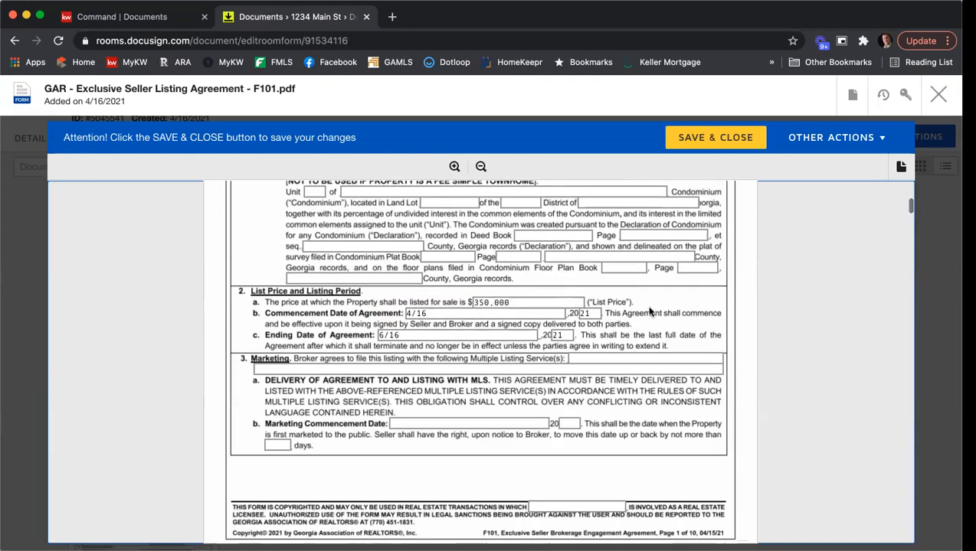
{"action": "left_click", "coordinate": [613, 357]}
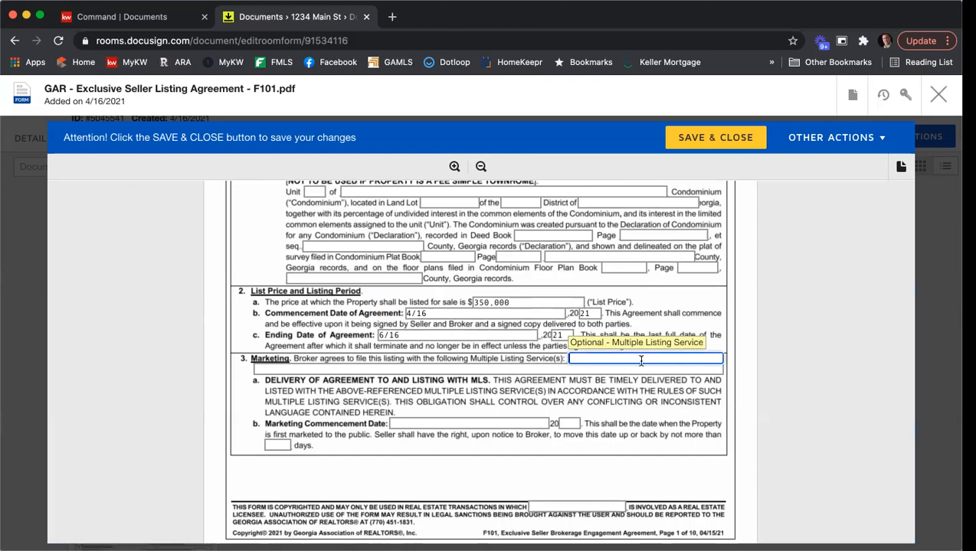
{"action": "type", "text": "FMLS. GA"}
{"action": "type", "text": "MLES."}
{"action": "key", "text": "BackSpace"}
{"action": "key", "text": "BackSpace"}
{"action": "type", "text": "S. &"}
{"action": "type", "text": " KWLS"}
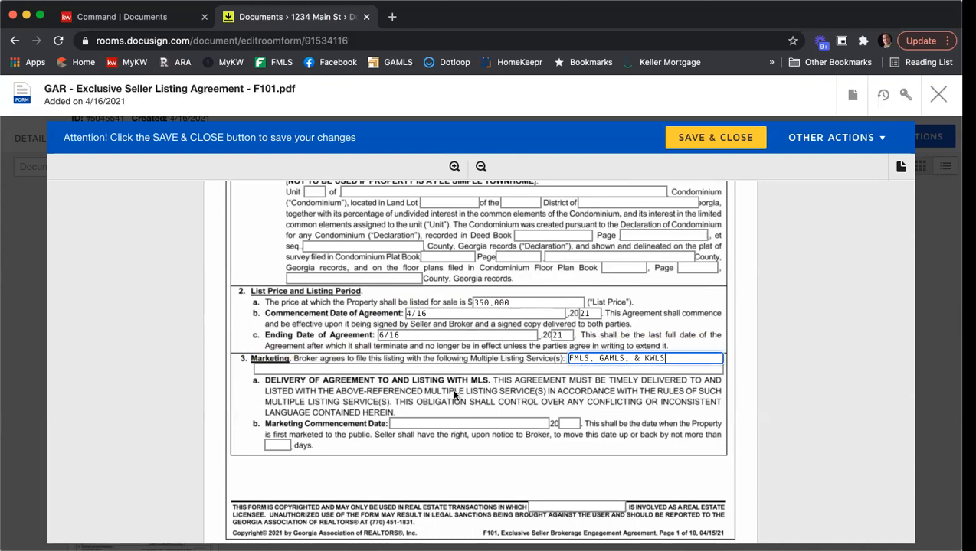
Set marketing commencement to 4/16/2021 with a 10-day period
{"action": "scroll", "coordinate": [454, 393], "scroll_direction": "down", "scroll_amount": 1}
{"action": "left_click", "coordinate": [431, 394]}
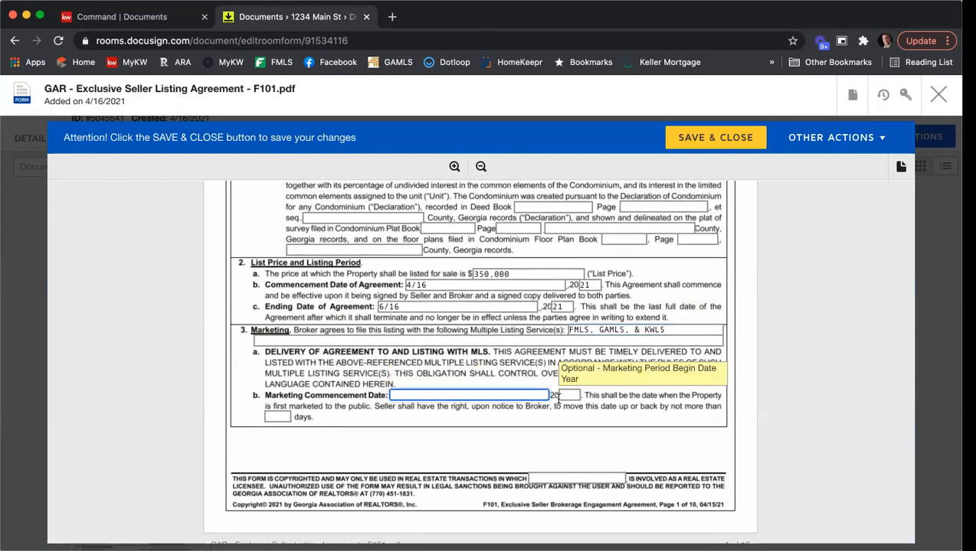
{"action": "type", "text": "4/16"}
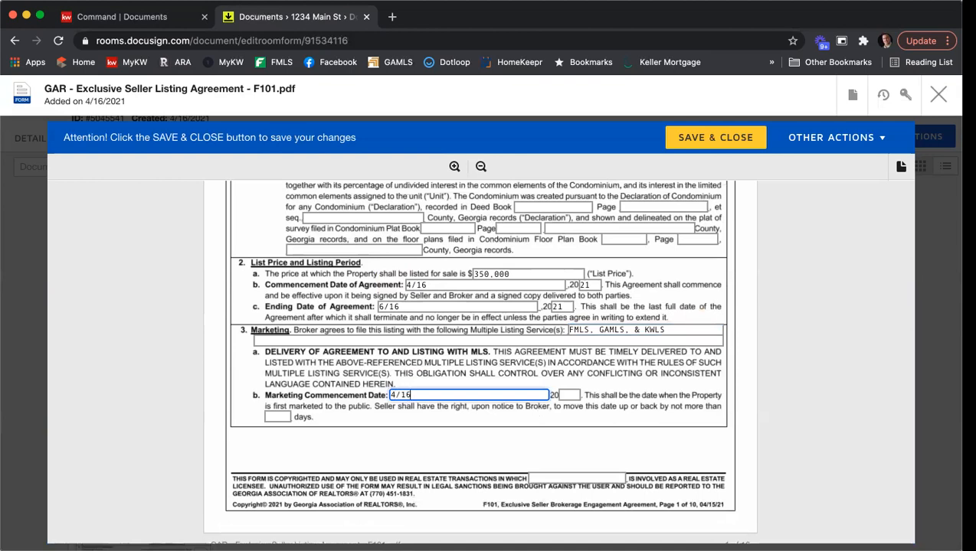
{"action": "key", "text": "Tab"}
{"action": "type", "text": "21"}
{"action": "key", "text": "Tab"}
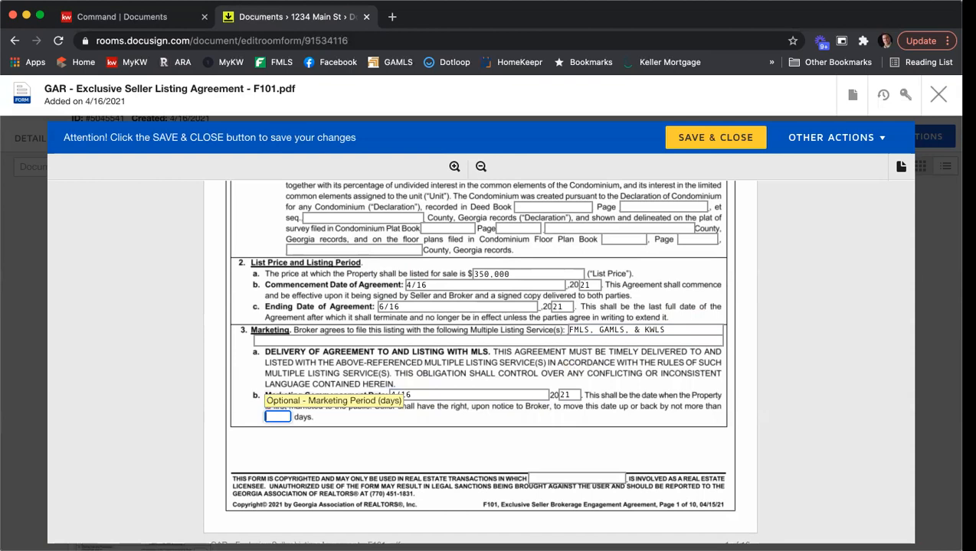
{"action": "type", "text": "10"}
Enter the licensee's name in the footer field
{"action": "scroll", "coordinate": [703, 381], "scroll_direction": "down", "scroll_amount": 3}
{"action": "left_click", "coordinate": [566, 372]}
{"action": "type", "text": "Nicholas Kuhr"}
{"action": "left_click", "coordinate": [739, 287]}
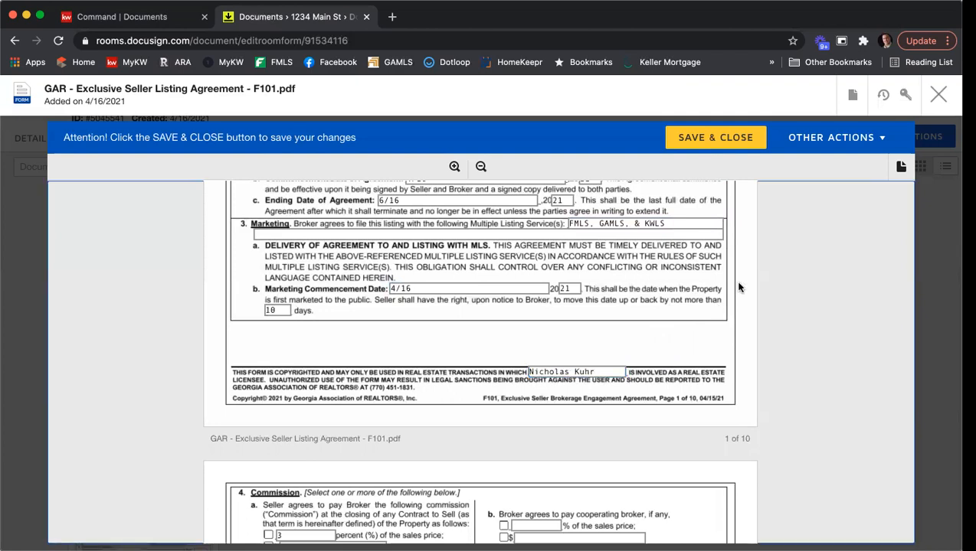
Set the listing commission to 6 percent and the cooperating broker's share to 3 percent
{"action": "scroll", "coordinate": [699, 275], "scroll_direction": "down", "scroll_amount": 7}
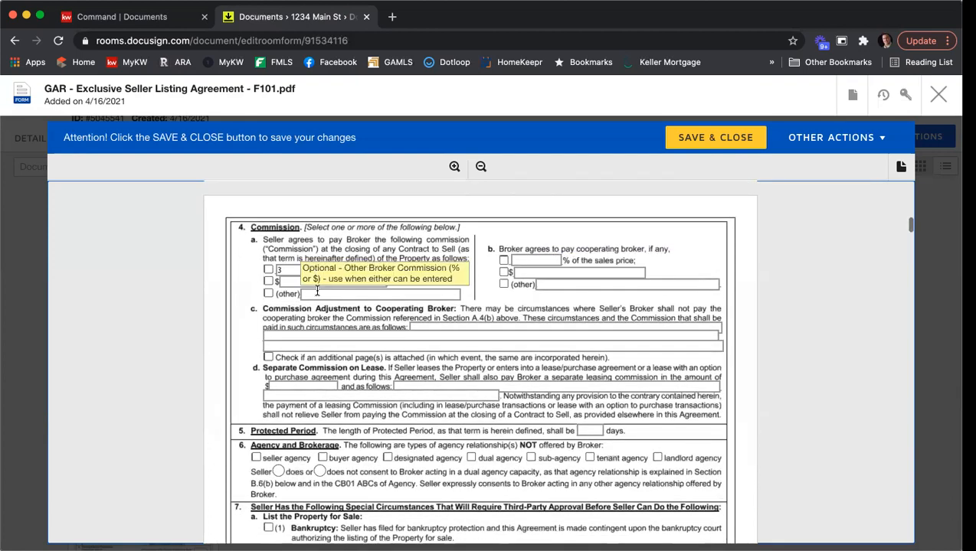
{"action": "left_click", "coordinate": [268, 270]}
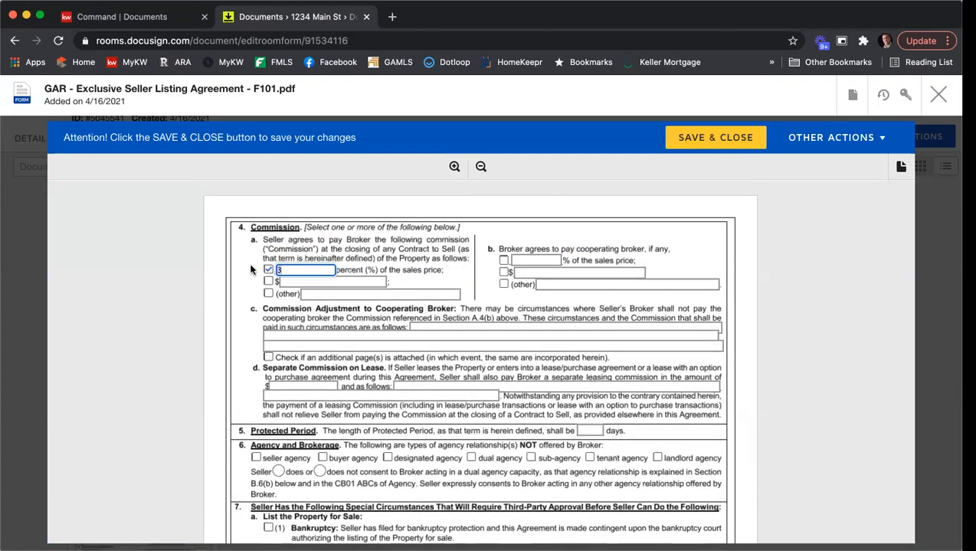
{"action": "type", "text": "6"}
{"action": "left_click", "coordinate": [503, 260]}
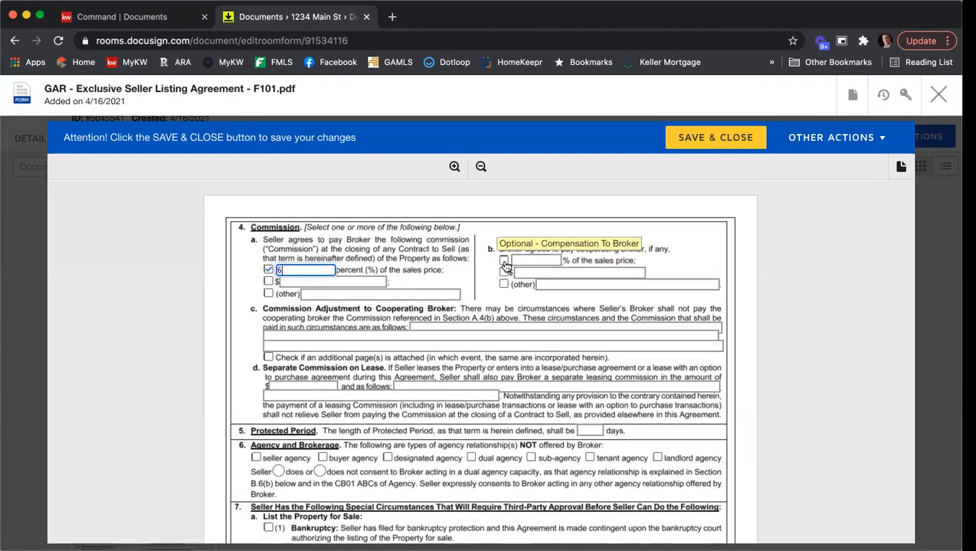
{"action": "left_click", "coordinate": [550, 260]}
{"action": "type", "text": "3"}
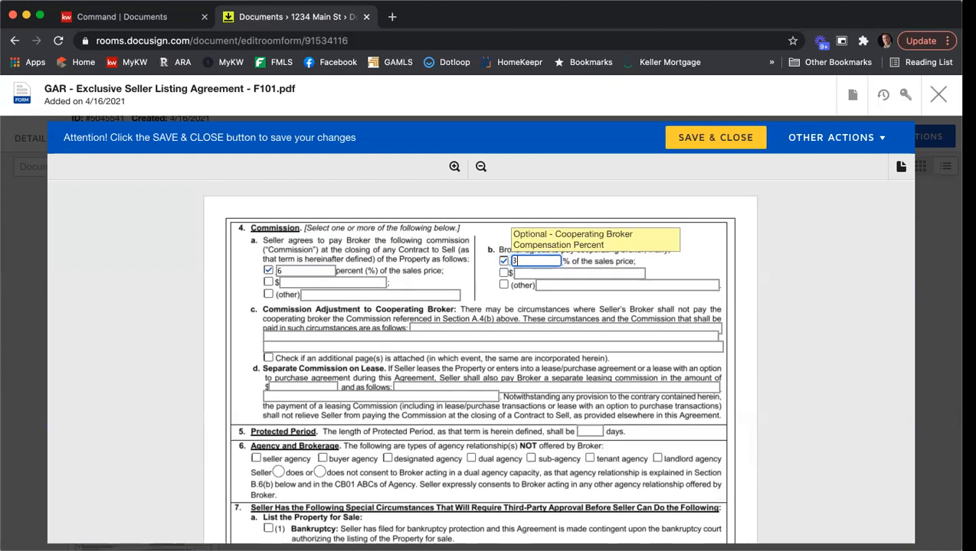
Set the Protected Period to 90 days
{"action": "scroll", "coordinate": [492, 262], "scroll_direction": "down", "scroll_amount": 3}
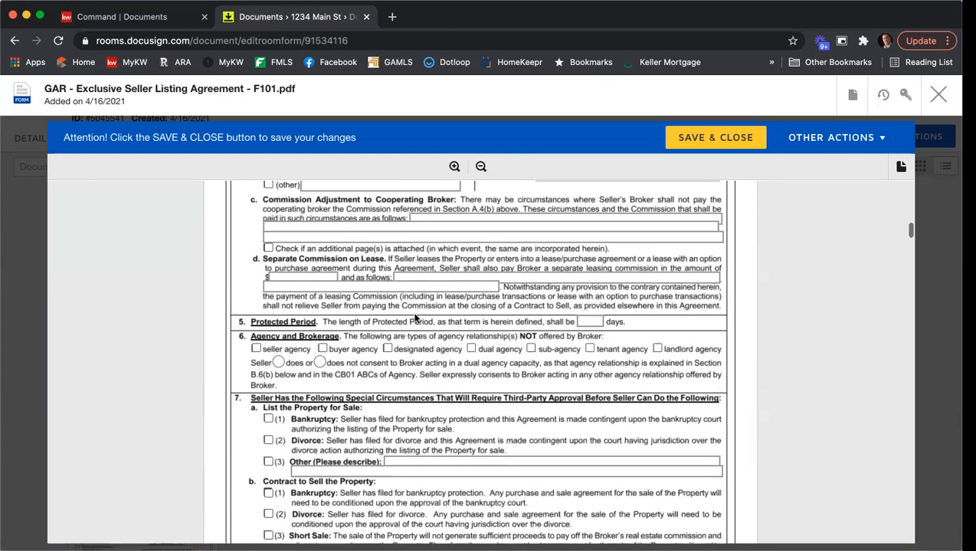
{"action": "left_click", "coordinate": [595, 320]}
{"action": "type", "text": "90"}
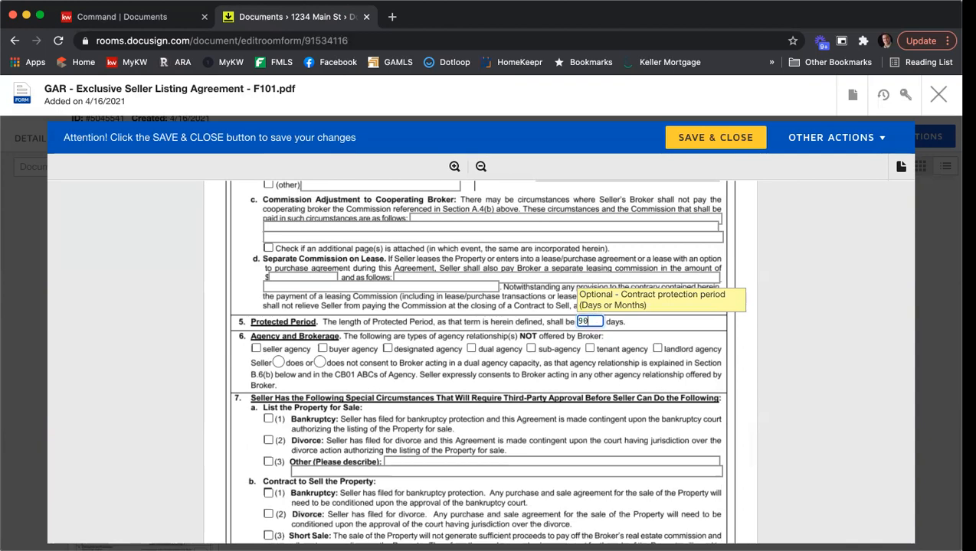
Mark dual agency and sub-agency as not offered, and record that the seller does not consent to dual agency
{"action": "scroll", "coordinate": [699, 312], "scroll_direction": "down", "scroll_amount": 1}
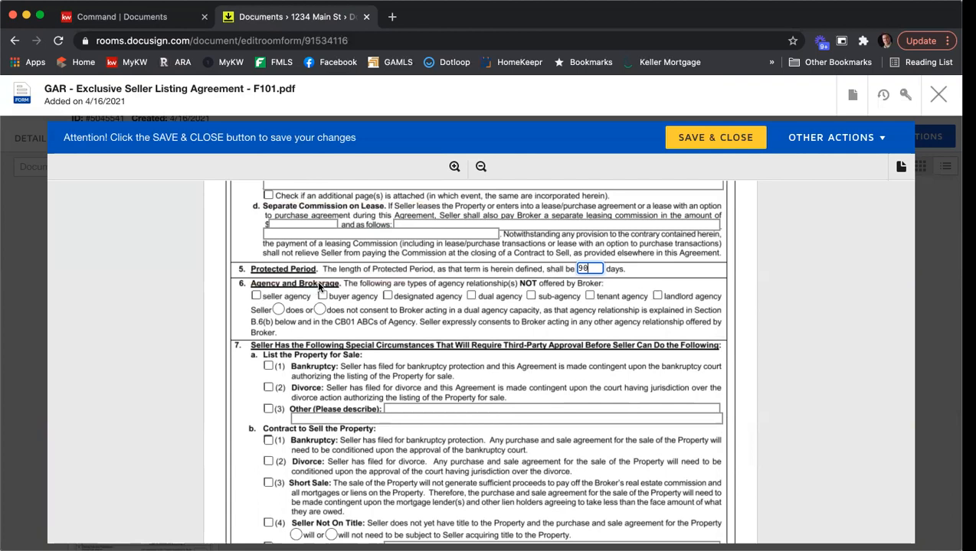
{"action": "left_click", "coordinate": [472, 296]}
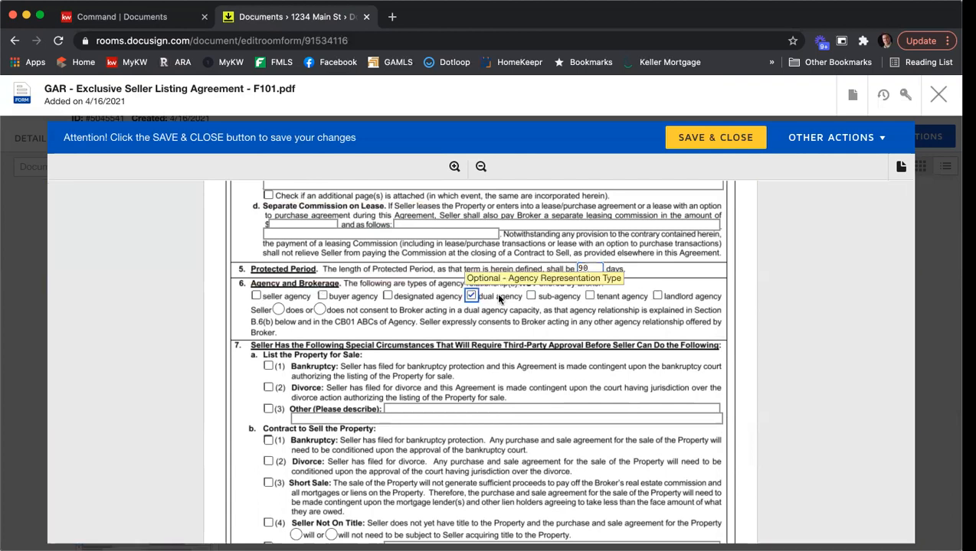
{"action": "left_click", "coordinate": [529, 297]}
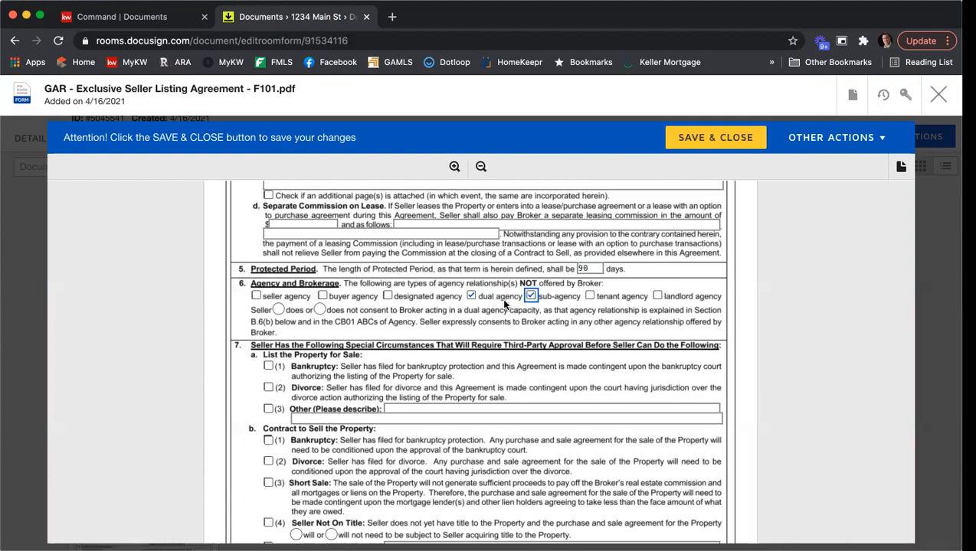
{"action": "left_click", "coordinate": [318, 311]}
{"action": "scroll", "coordinate": [471, 316], "scroll_direction": "down", "scroll_amount": 1}
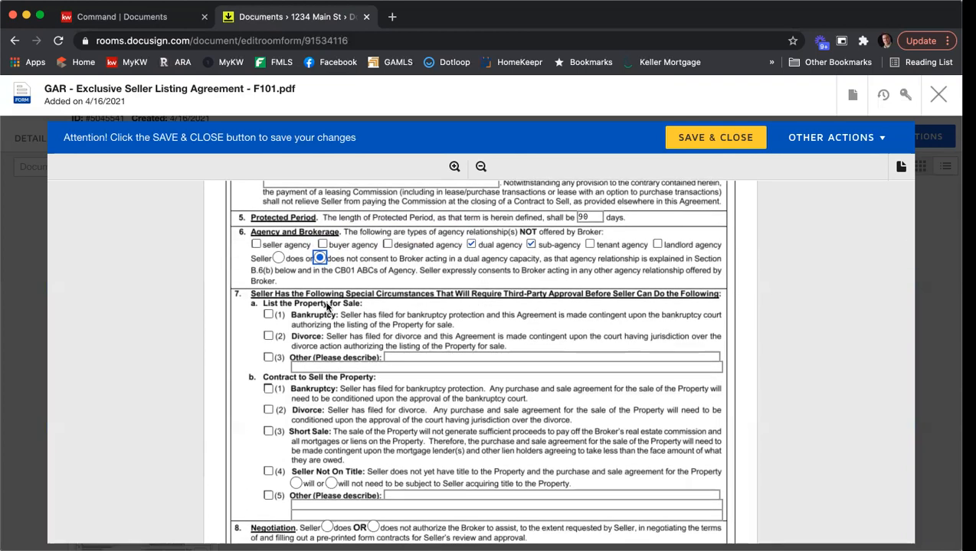
{"action": "scroll", "coordinate": [450, 329], "scroll_direction": "up", "scroll_amount": 3}
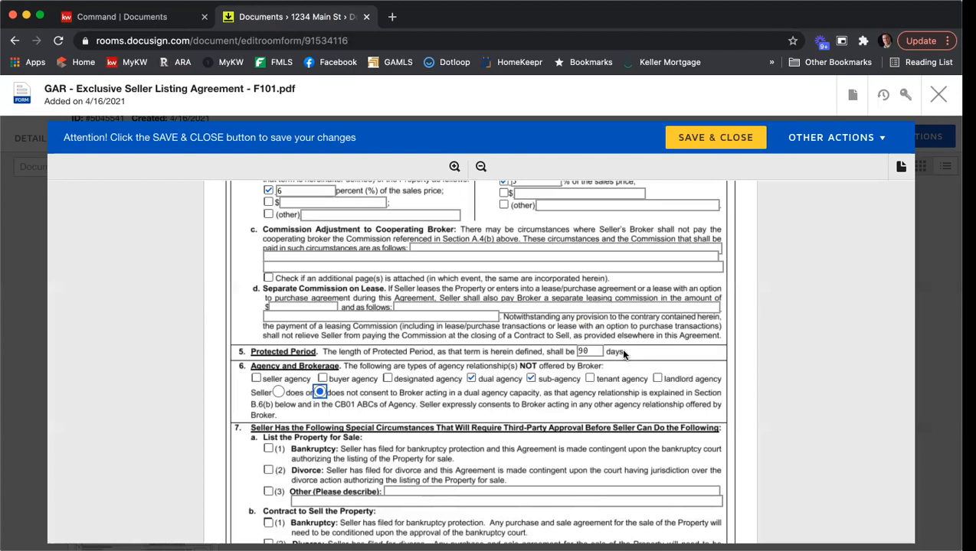
In section 8 Negotiation, select 'does' so the seller authorizes the broker to help negotiate
{"action": "scroll", "coordinate": [719, 326], "scroll_direction": "down", "scroll_amount": 5}
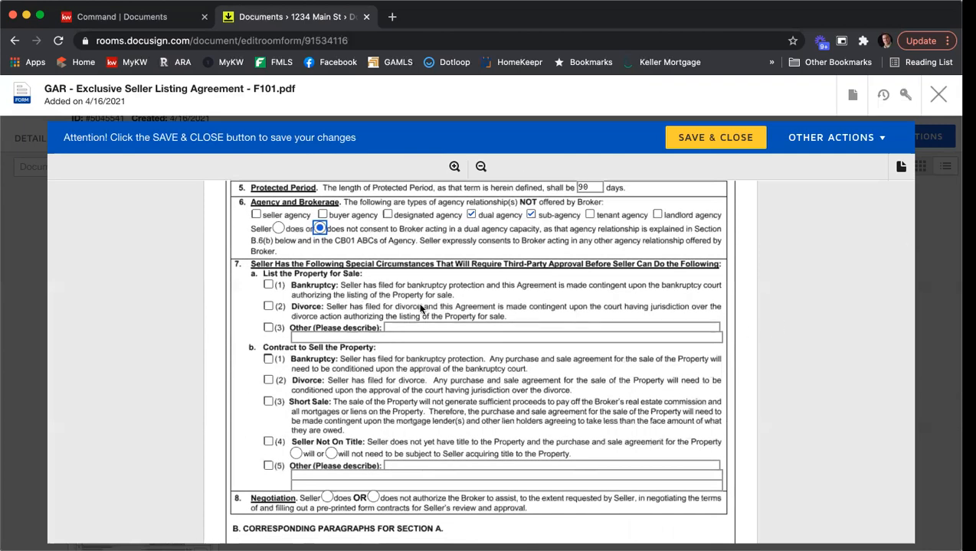
{"action": "scroll", "coordinate": [828, 318], "scroll_direction": "down", "scroll_amount": 1}
{"action": "scroll", "coordinate": [825, 312], "scroll_direction": "down", "scroll_amount": 3}
{"action": "scroll", "coordinate": [825, 312], "scroll_direction": "up", "scroll_amount": 1}
{"action": "scroll", "coordinate": [781, 318], "scroll_direction": "down", "scroll_amount": 2}
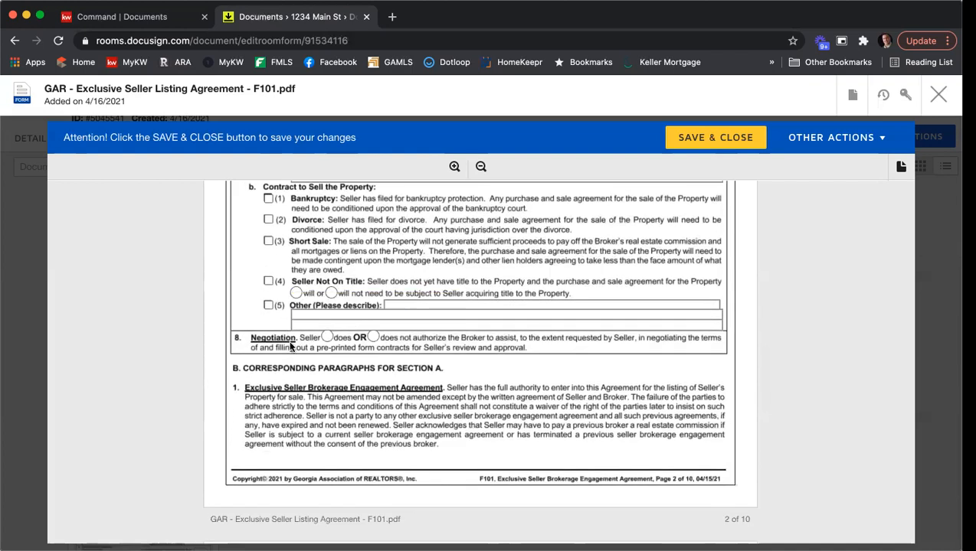
{"action": "left_click", "coordinate": [327, 337]}
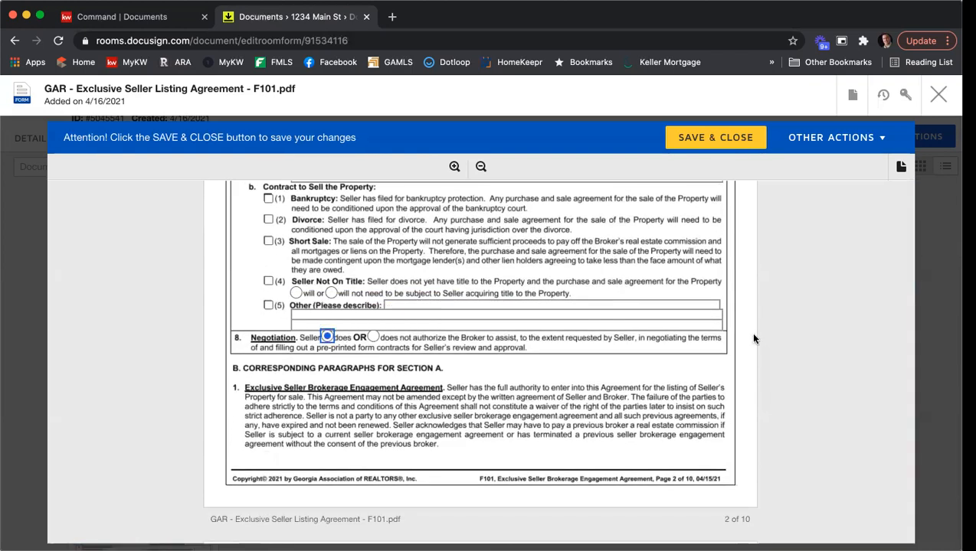
{"action": "scroll", "coordinate": [770, 335], "scroll_direction": "down", "scroll_amount": 3}
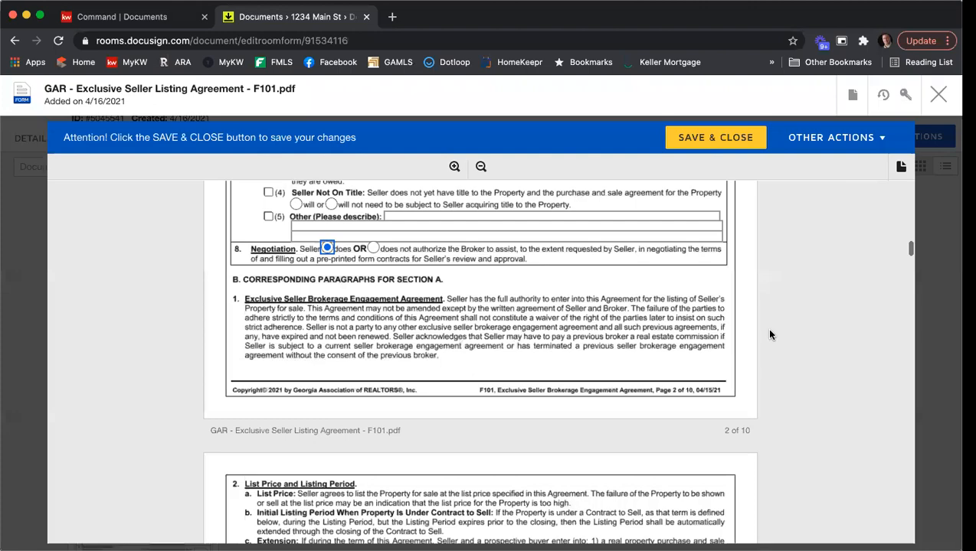
{"action": "scroll", "coordinate": [771, 335], "scroll_direction": "down", "scroll_amount": 3}
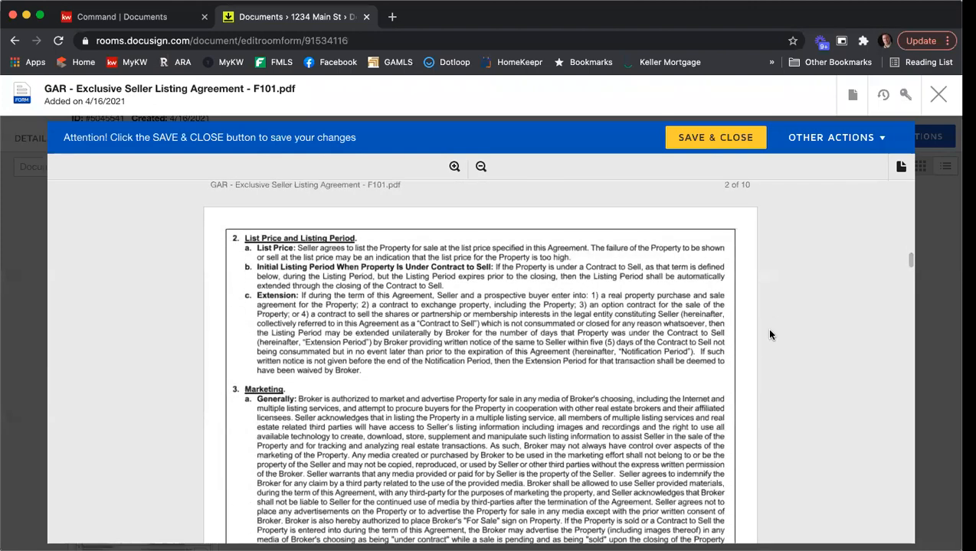
{"action": "scroll", "coordinate": [770, 334], "scroll_direction": "up", "scroll_amount": 1}
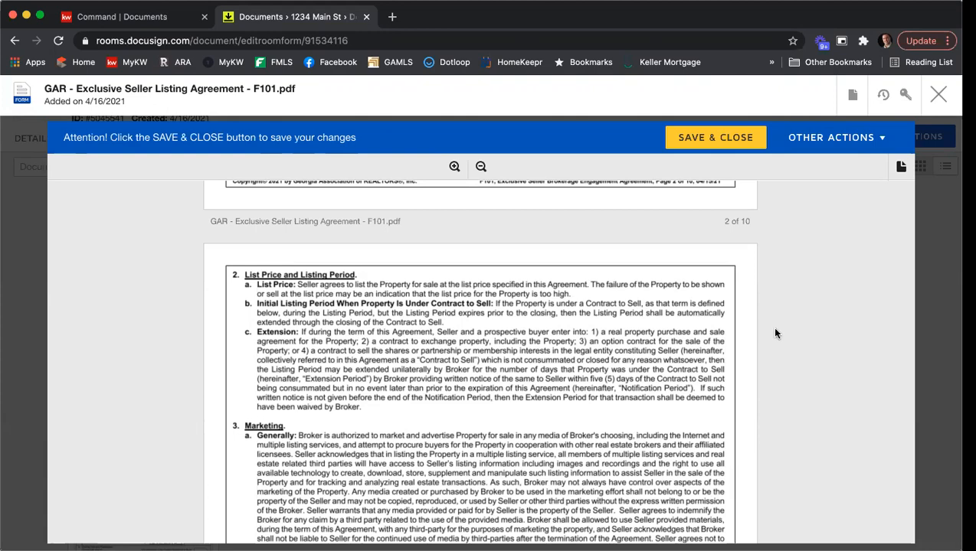
{"action": "scroll", "coordinate": [791, 290], "scroll_direction": "down", "scroll_amount": 3}
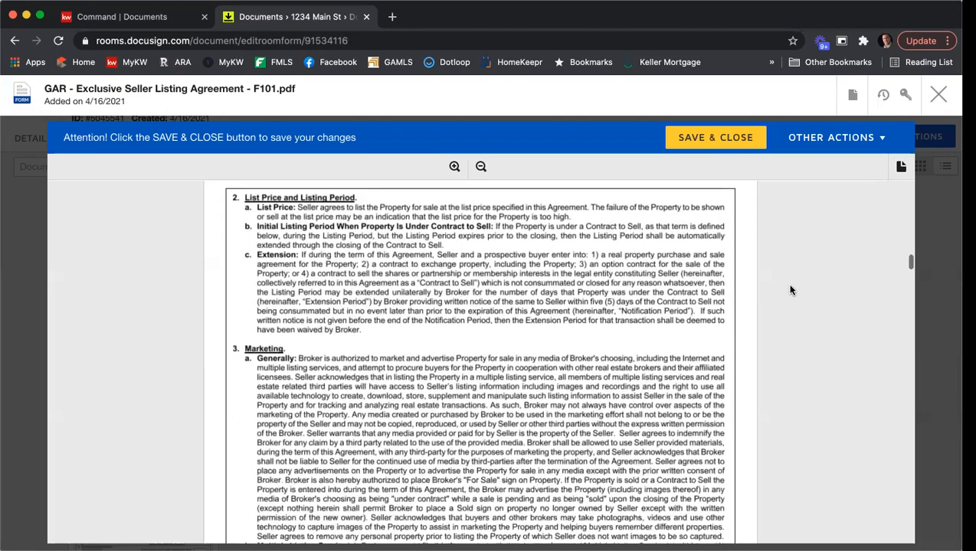
{"action": "scroll", "coordinate": [791, 290], "scroll_direction": "down", "scroll_amount": 8}
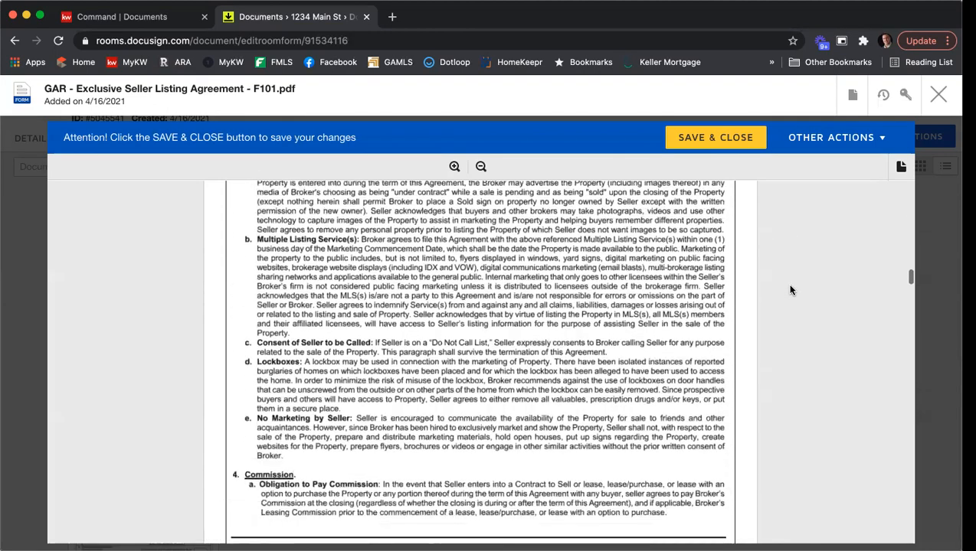
{"action": "scroll", "coordinate": [790, 289], "scroll_direction": "down", "scroll_amount": 9}
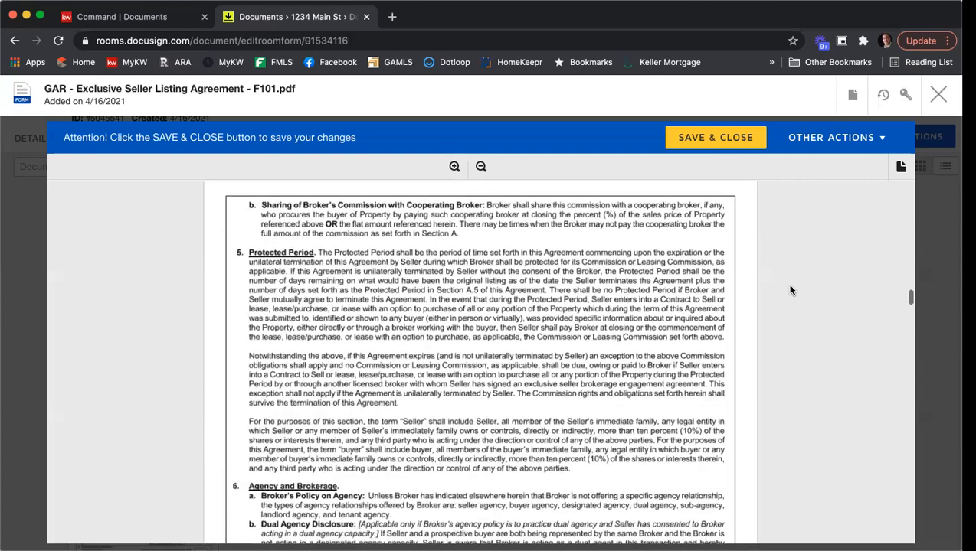
{"action": "scroll", "coordinate": [792, 289], "scroll_direction": "down", "scroll_amount": 11}
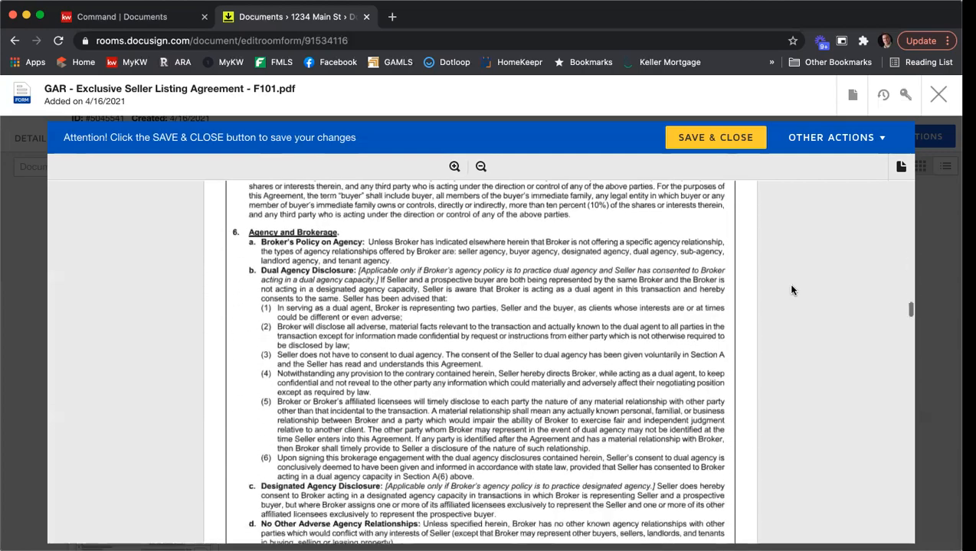
{"action": "scroll", "coordinate": [792, 291], "scroll_direction": "down", "scroll_amount": 5}
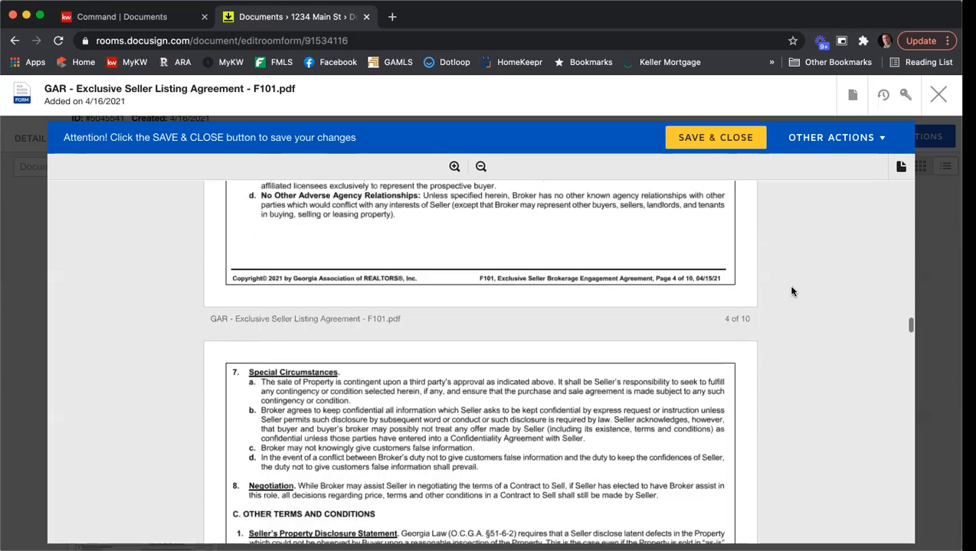
{"action": "scroll", "coordinate": [792, 291], "scroll_direction": "down", "scroll_amount": 4}
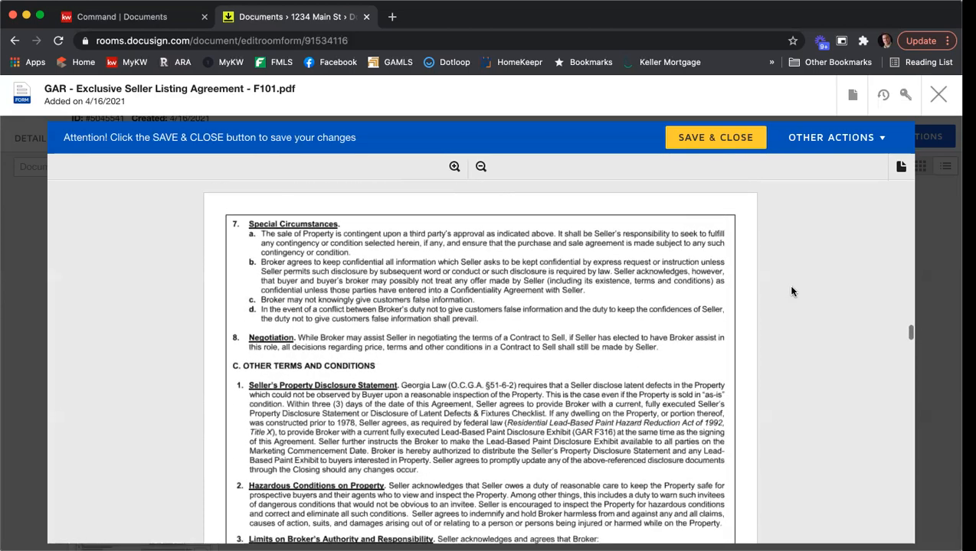
{"action": "scroll", "coordinate": [792, 291], "scroll_direction": "down", "scroll_amount": 5}
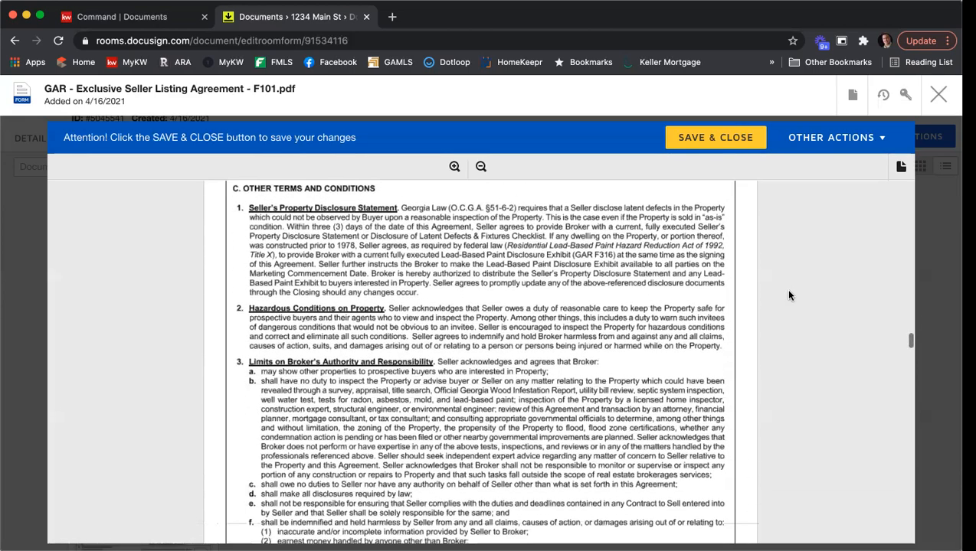
{"action": "scroll", "coordinate": [794, 293], "scroll_direction": "down", "scroll_amount": 5}
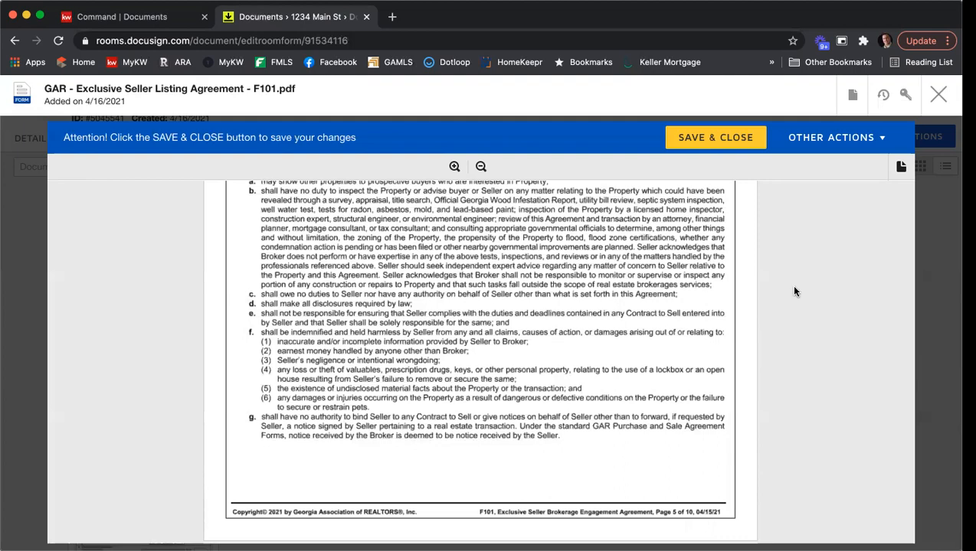
{"action": "scroll", "coordinate": [795, 291], "scroll_direction": "down", "scroll_amount": 2}
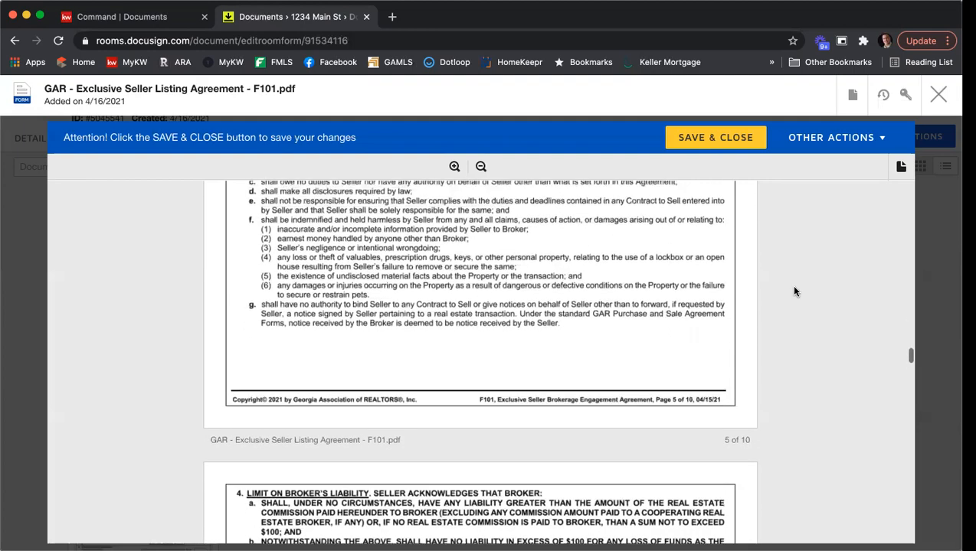
{"action": "scroll", "coordinate": [795, 291], "scroll_direction": "down", "scroll_amount": 4}
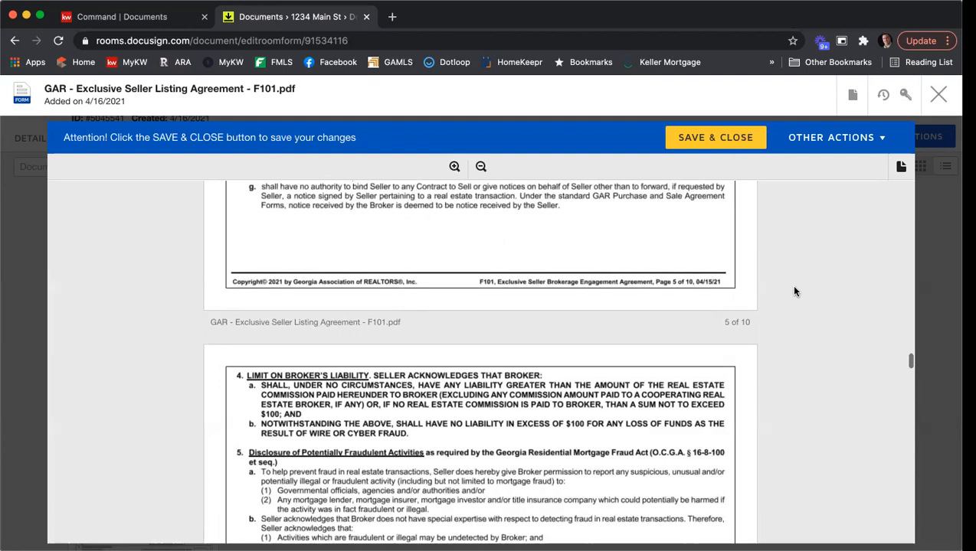
{"action": "scroll", "coordinate": [794, 291], "scroll_direction": "down", "scroll_amount": 4}
{"action": "scroll", "coordinate": [793, 291], "scroll_direction": "down", "scroll_amount": 3}
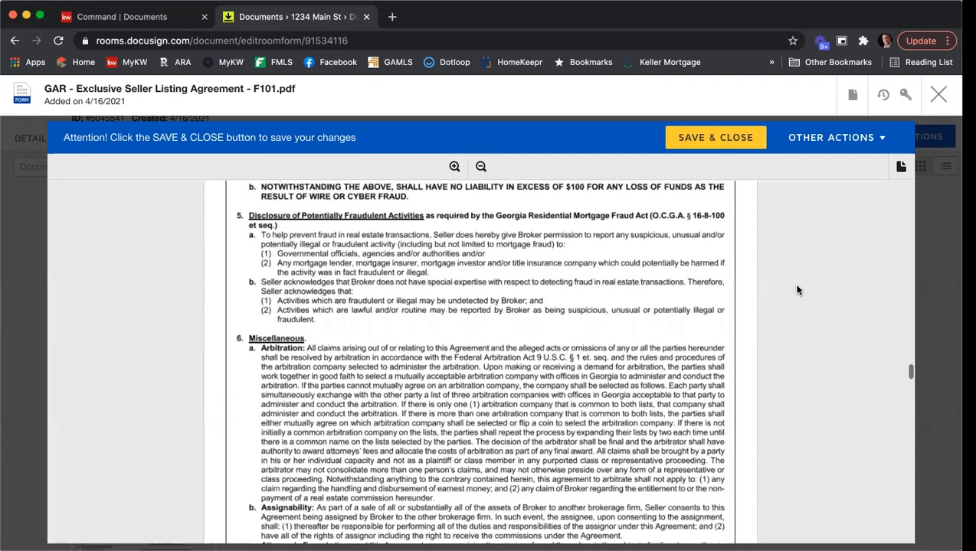
{"action": "scroll", "coordinate": [797, 290], "scroll_direction": "down", "scroll_amount": 2}
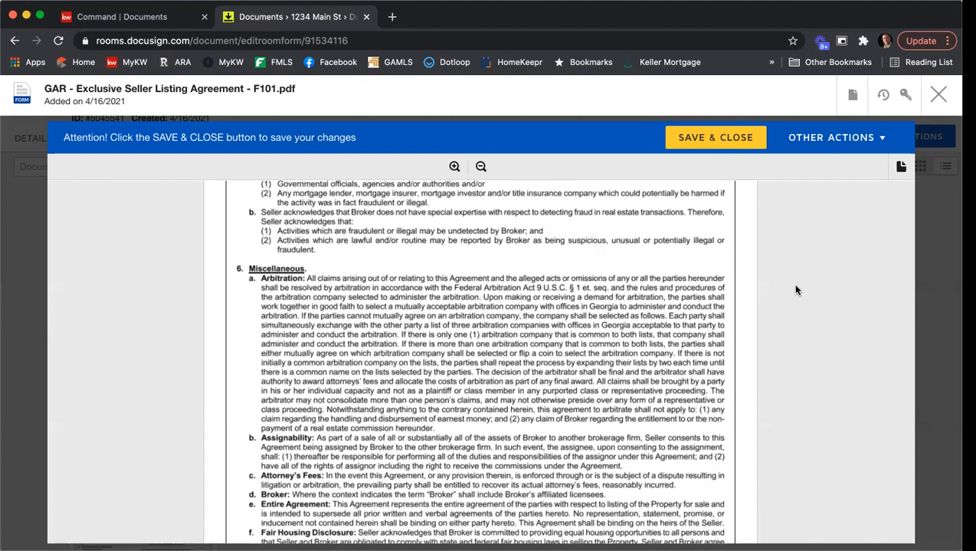
{"action": "scroll", "coordinate": [743, 282], "scroll_direction": "down", "scroll_amount": 5}
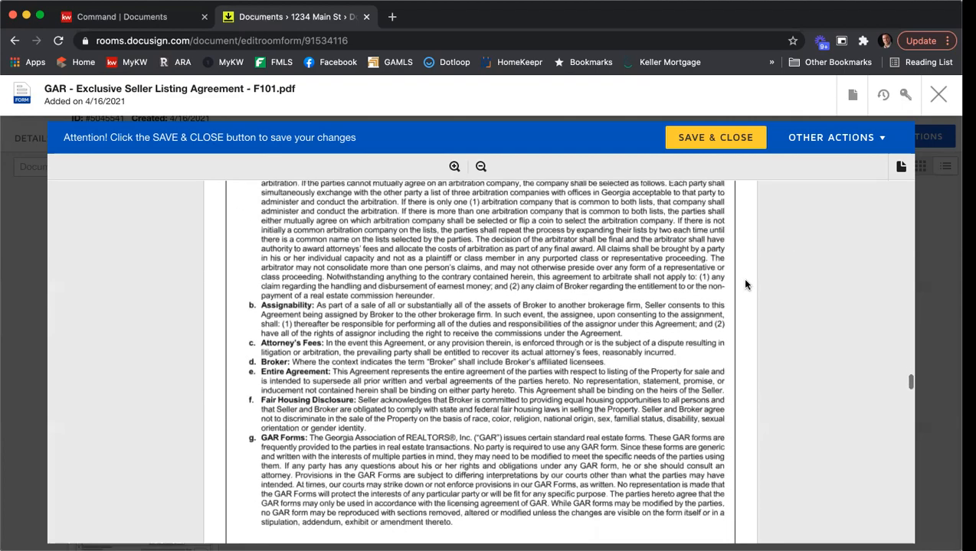
{"action": "scroll", "coordinate": [748, 285], "scroll_direction": "down", "scroll_amount": 15}
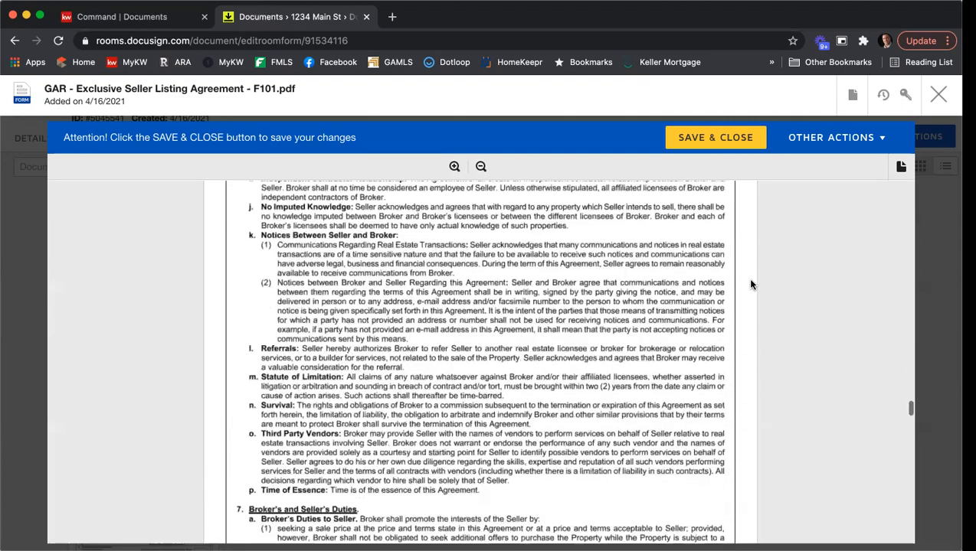
{"action": "scroll", "coordinate": [749, 284], "scroll_direction": "down", "scroll_amount": 20}
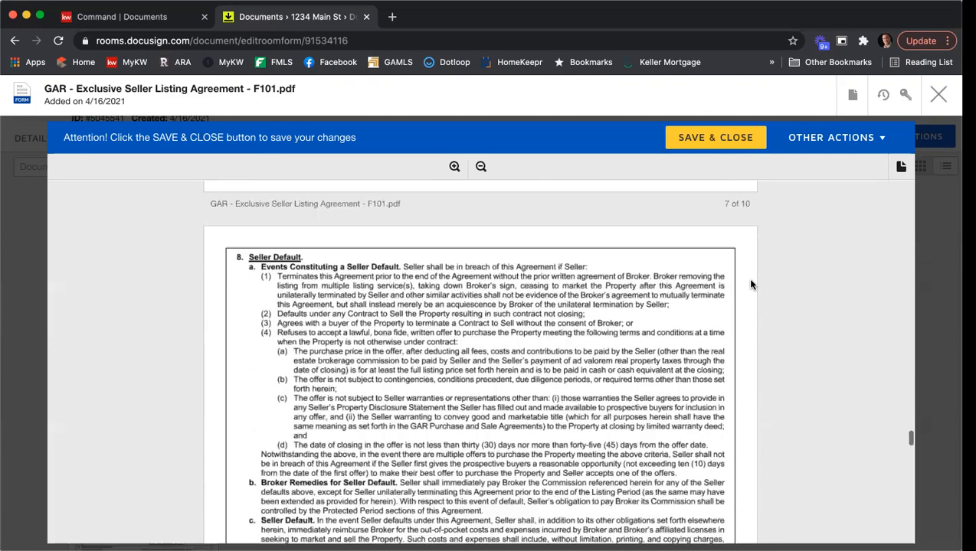
{"action": "scroll", "coordinate": [749, 284], "scroll_direction": "down", "scroll_amount": 13}
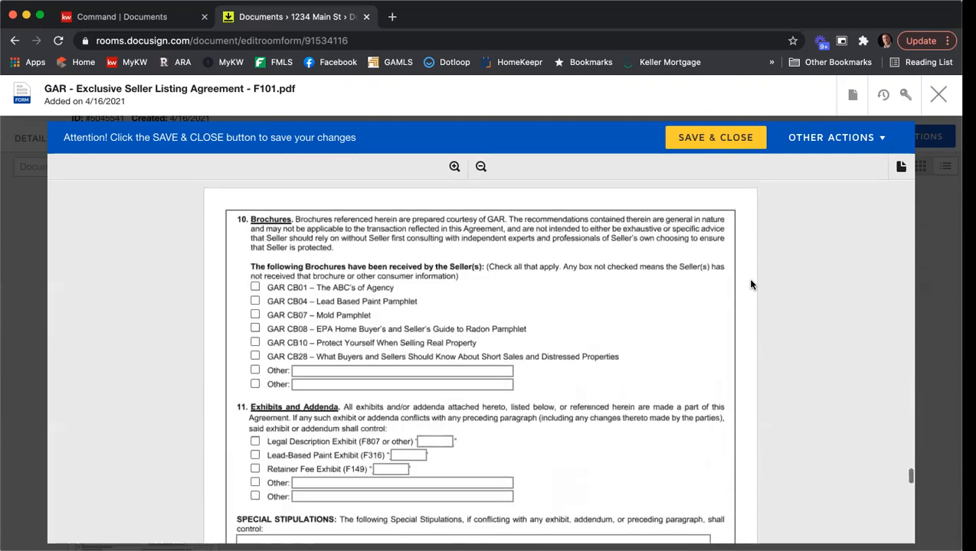
{"action": "scroll", "coordinate": [781, 310], "scroll_direction": "up", "scroll_amount": 1}
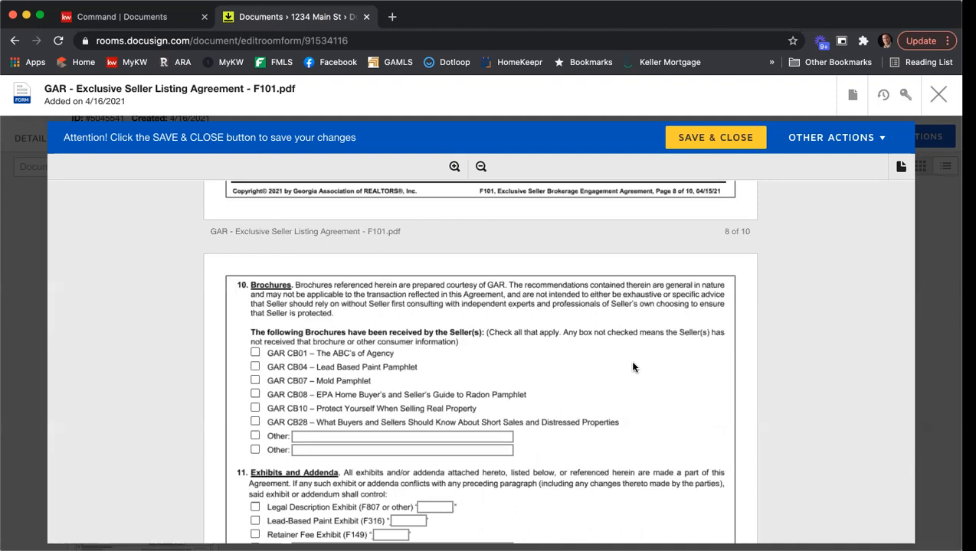
Update the Brochures checkboxes so CB01, CB07 and CB08 are marked received
{"action": "left_click", "coordinate": [255, 353]}
{"action": "left_click", "coordinate": [255, 368]}
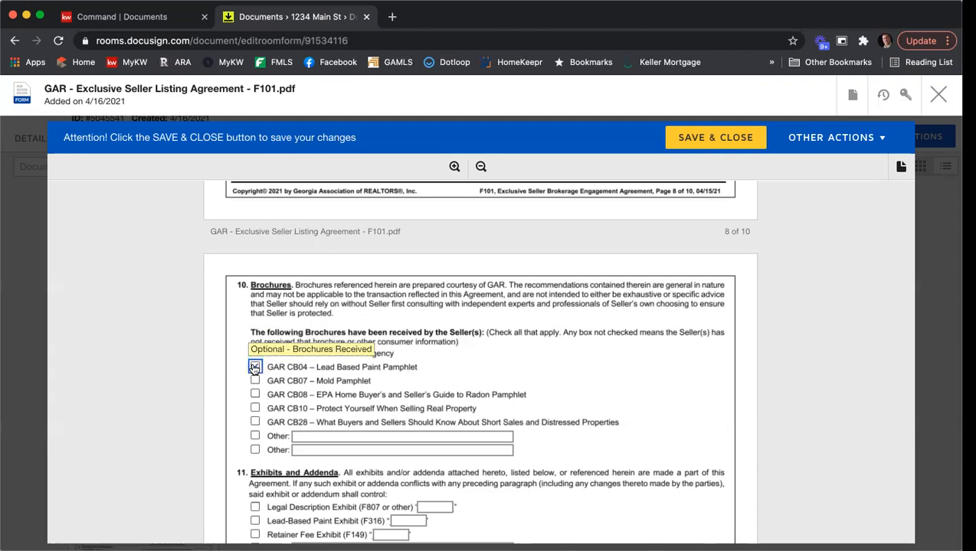
{"action": "left_click", "coordinate": [255, 380]}
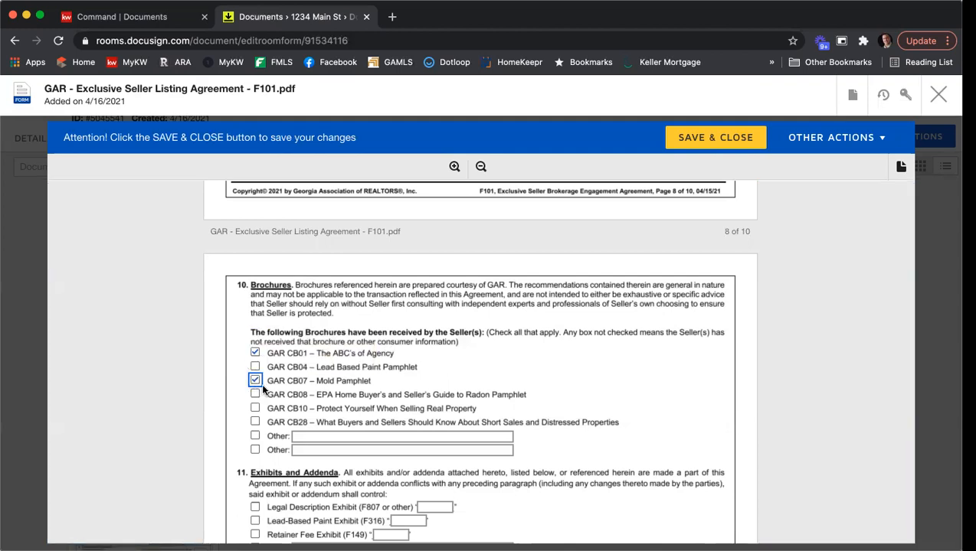
{"action": "left_click", "coordinate": [256, 395]}
Check the Legal Description Exhibit in section 11 and label it 'A'
{"action": "scroll", "coordinate": [615, 352], "scroll_direction": "down", "scroll_amount": 1}
{"action": "scroll", "coordinate": [616, 352], "scroll_direction": "down", "scroll_amount": 3}
{"action": "scroll", "coordinate": [460, 360], "scroll_direction": "down", "scroll_amount": 3}
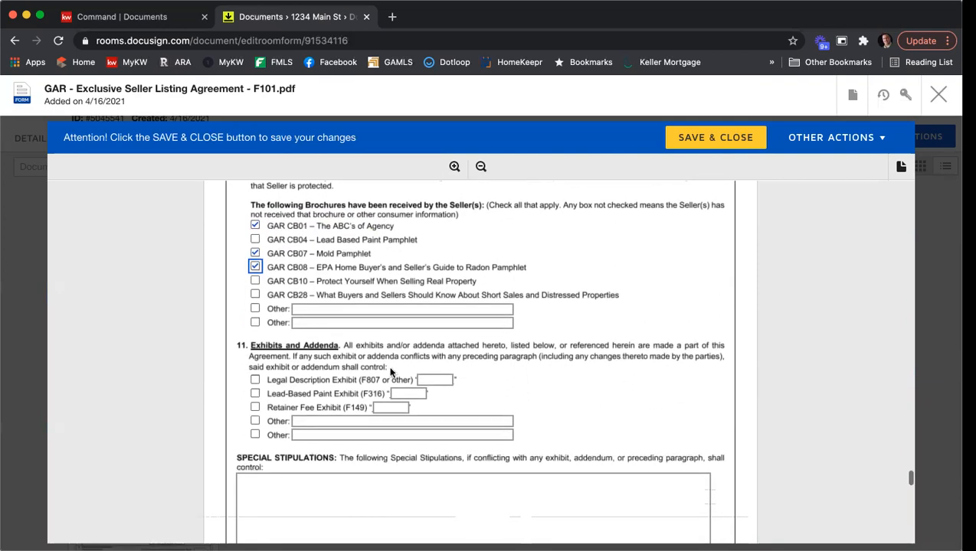
{"action": "left_click", "coordinate": [255, 380]}
{"action": "left_click", "coordinate": [435, 380]}
{"action": "type", "text": "A"}
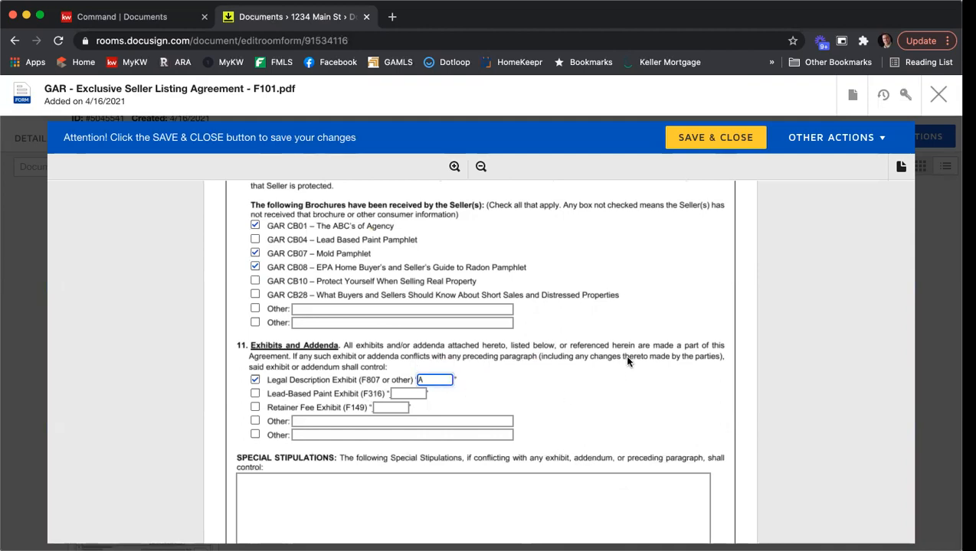
{"action": "scroll", "coordinate": [627, 362], "scroll_direction": "down", "scroll_amount": 2}
{"action": "scroll", "coordinate": [626, 362], "scroll_direction": "down", "scroll_amount": 2}
Type the first stipulation 'You can type in an stipulation you would like.'
{"action": "left_click", "coordinate": [286, 383]}
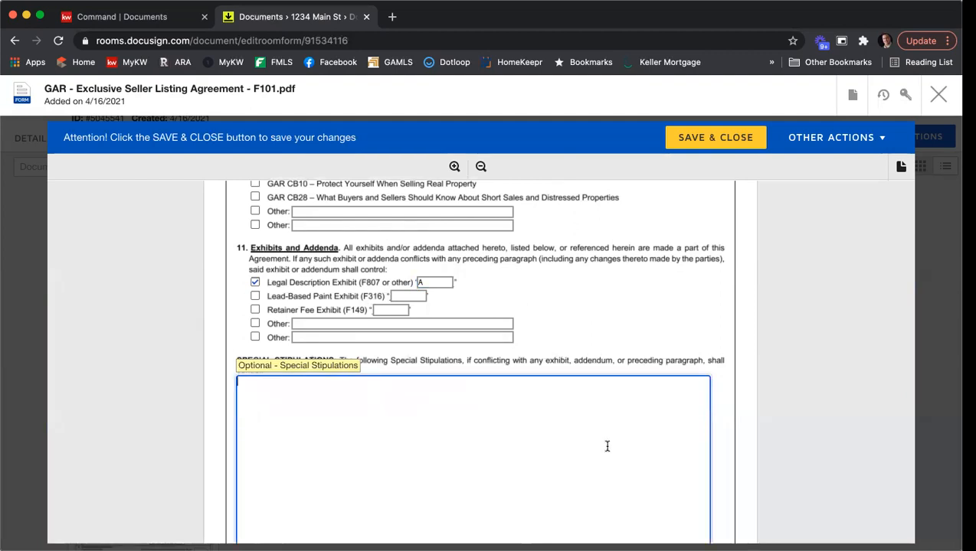
{"action": "scroll", "coordinate": [605, 447], "scroll_direction": "down", "scroll_amount": 2}
{"action": "scroll", "coordinate": [603, 447], "scroll_direction": "down", "scroll_amount": 2}
{"action": "scroll", "coordinate": [603, 446], "scroll_direction": "down", "scroll_amount": 3}
{"action": "scroll", "coordinate": [603, 446], "scroll_direction": "up", "scroll_amount": 2}
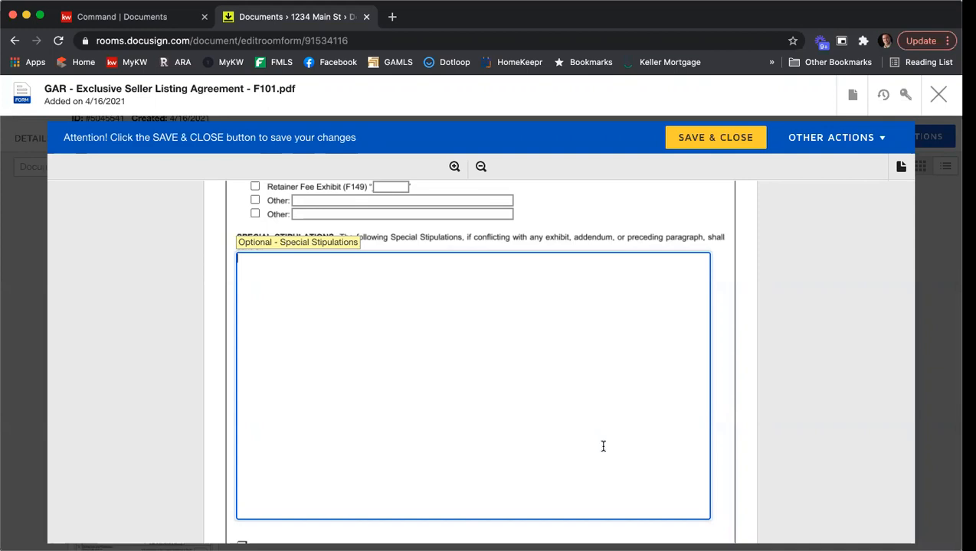
{"action": "type", "text": "You can type in an stipulation you would like."}
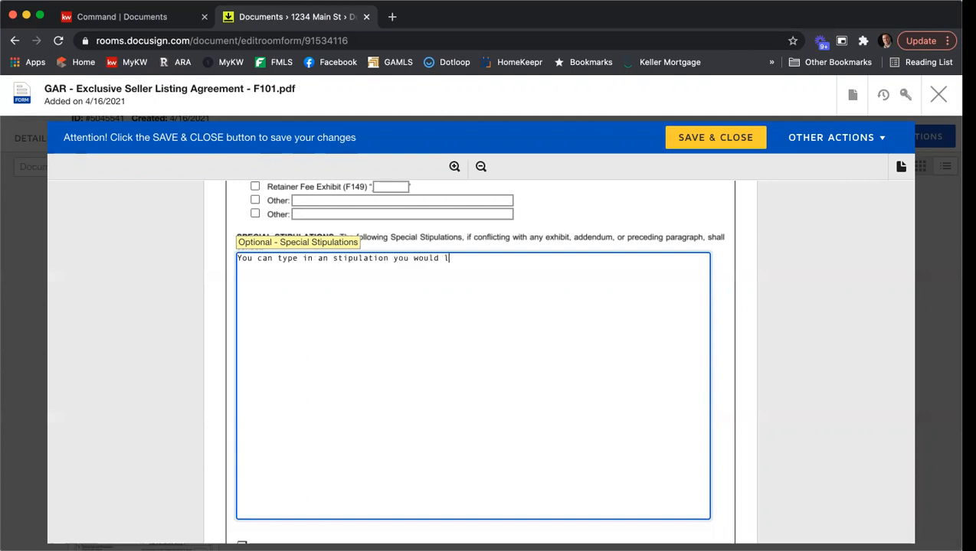
Correct 'an' to 'any', then add 'You can any more here.' and 'Lots of stipulations.'
{"action": "key", "text": "Return"}
{"action": "key", "text": "Return"}
{"action": "type", "text": "Hou"}
{"action": "left_click", "coordinate": [329, 260]}
{"action": "type", "text": "y"}
{"action": "left_click", "coordinate": [334, 284]}
{"action": "key", "text": "BackSpace"}
{"action": "key", "text": "BackSpace"}
{"action": "key", "text": "BackSpace"}
{"action": "type", "text": "You a"}
{"action": "key", "text": "BackSpace"}
{"action": "type", "text": "can any more here."}
{"action": "key", "text": "Return"}
{"action": "key", "text": "Return"}
{"action": "type", "text": "Lots of stipulations."}
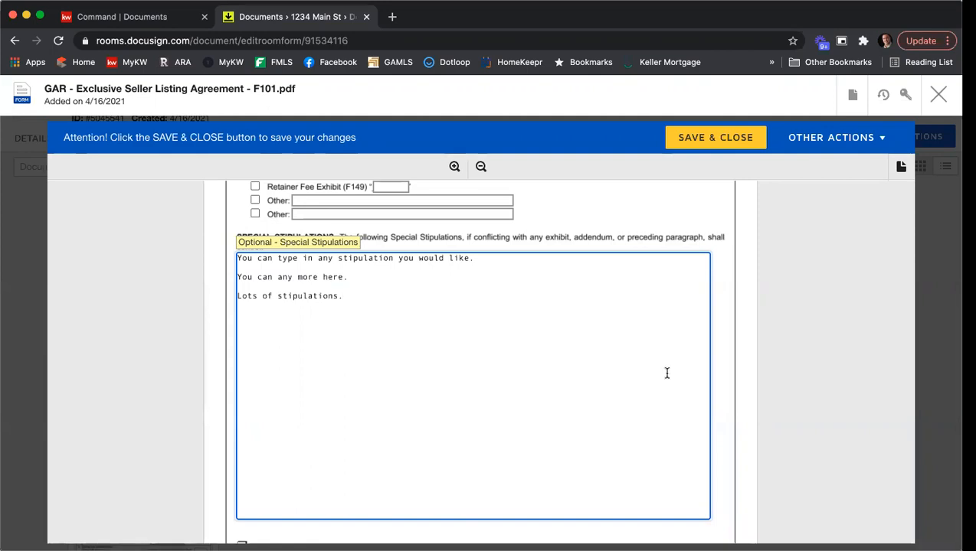
Tick GAR CB10 – Protect Yourself When Selling Real Property in section 10 Brochures
{"action": "scroll", "coordinate": [792, 351], "scroll_direction": "down", "scroll_amount": 5}
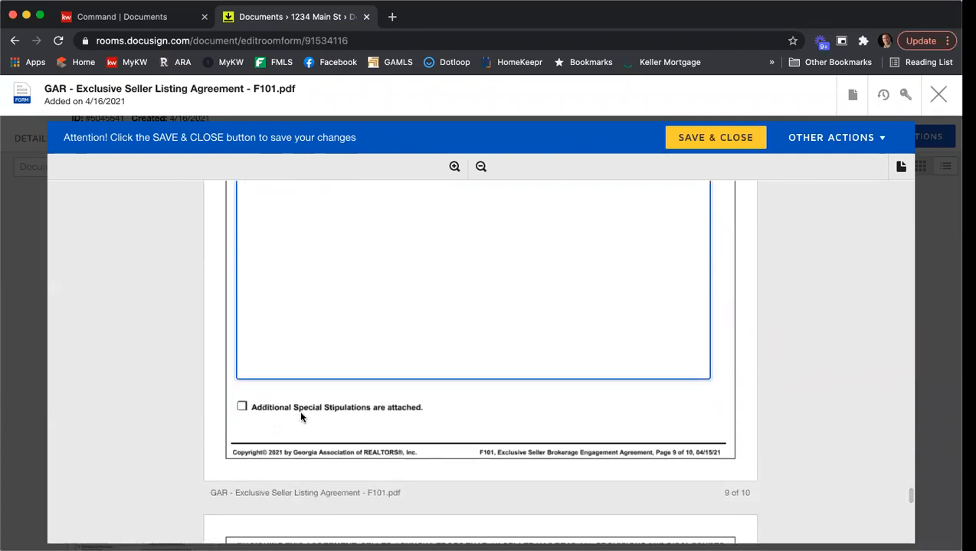
{"action": "scroll", "coordinate": [778, 370], "scroll_direction": "up", "scroll_amount": 3}
{"action": "scroll", "coordinate": [778, 371], "scroll_direction": "up", "scroll_amount": 12}
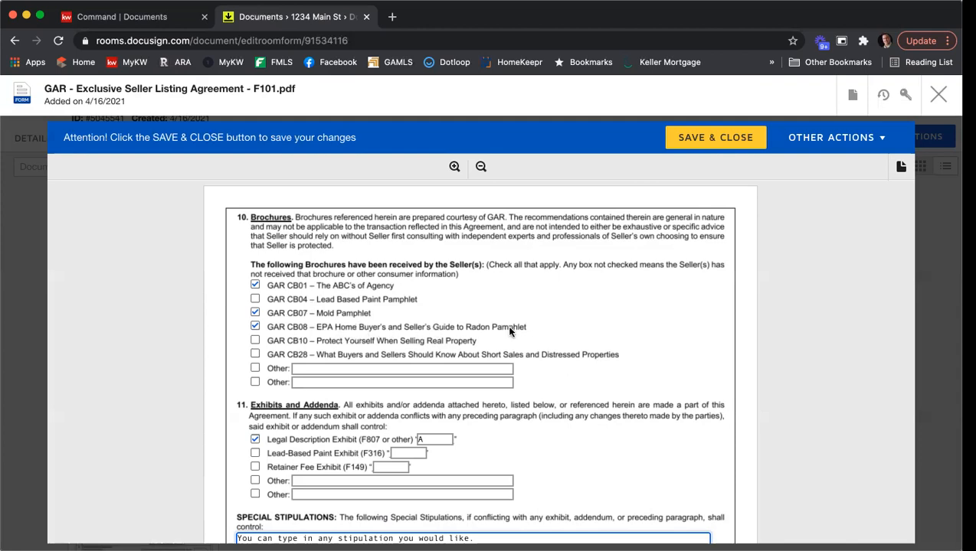
{"action": "left_click", "coordinate": [256, 342]}
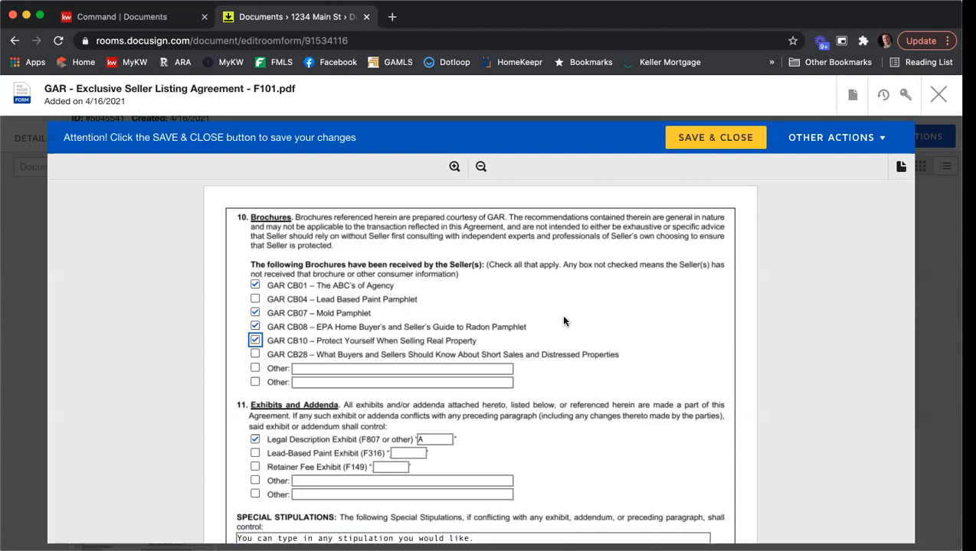
Enter MLS Office Code KWFA01 and Brokerage Firm License Number H-33313
{"action": "scroll", "coordinate": [564, 318], "scroll_direction": "down", "scroll_amount": 1}
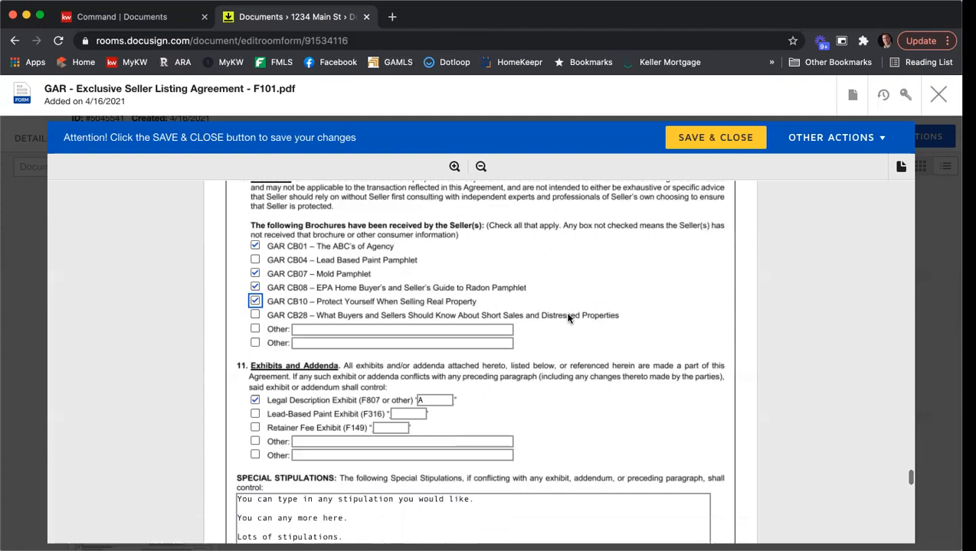
{"action": "scroll", "coordinate": [704, 279], "scroll_direction": "down", "scroll_amount": 10}
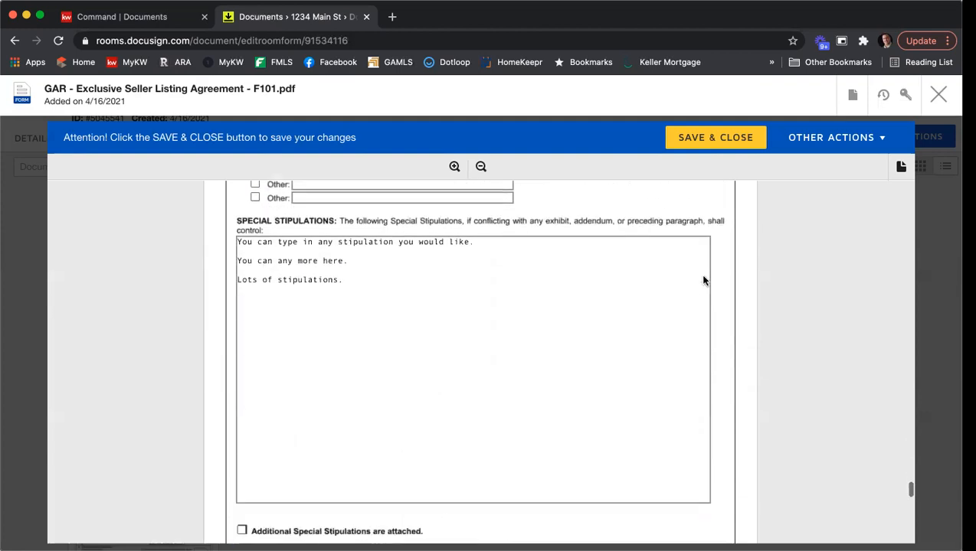
{"action": "scroll", "coordinate": [703, 280], "scroll_direction": "down", "scroll_amount": 8}
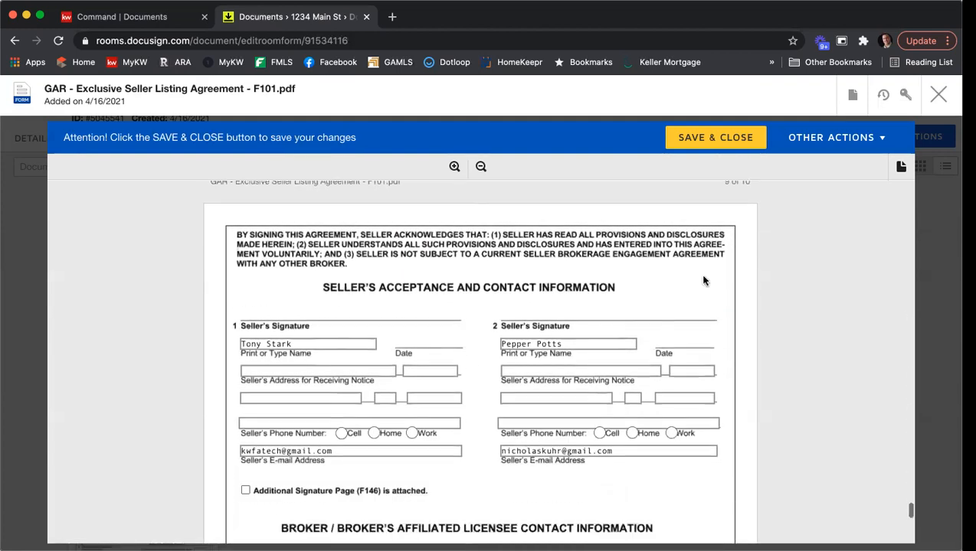
{"action": "scroll", "coordinate": [721, 277], "scroll_direction": "down", "scroll_amount": 1}
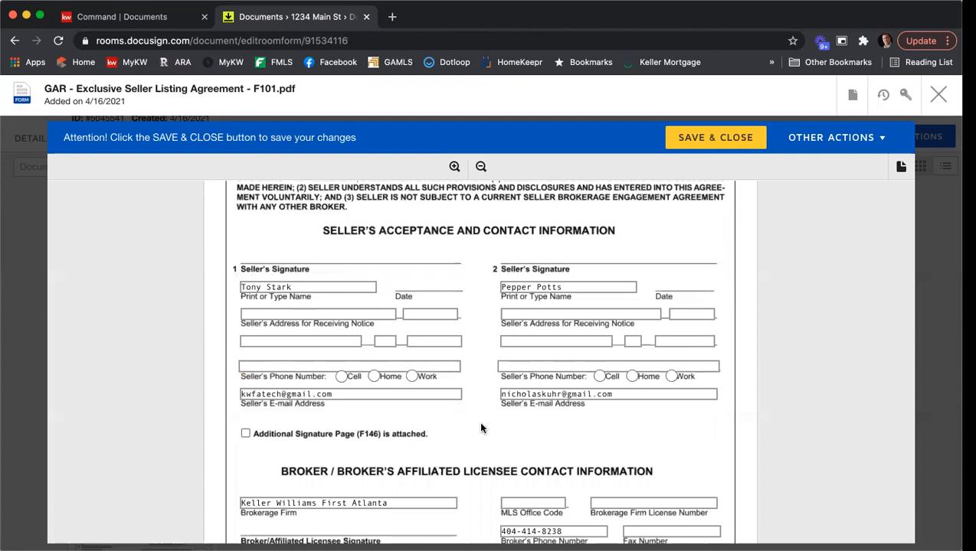
{"action": "scroll", "coordinate": [481, 428], "scroll_direction": "down", "scroll_amount": 3}
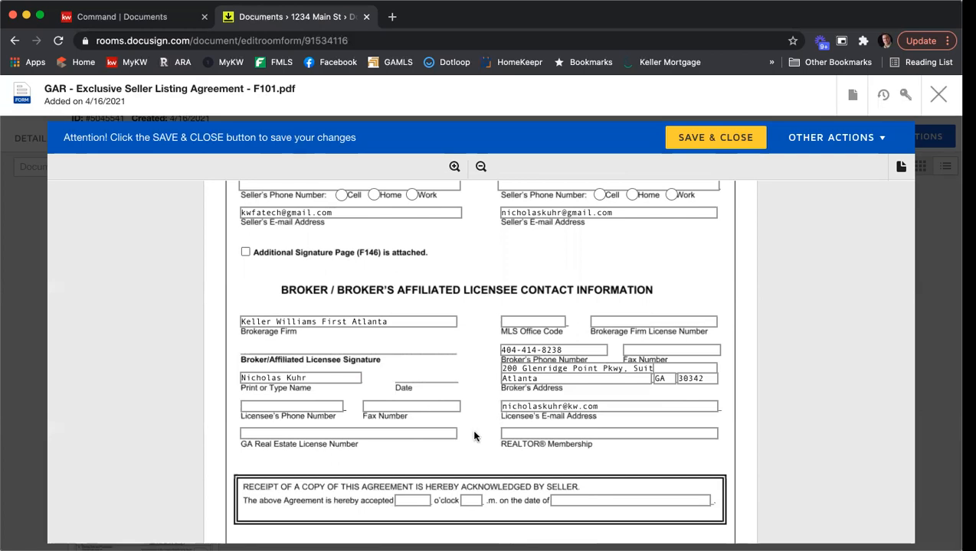
{"action": "left_click", "coordinate": [555, 321]}
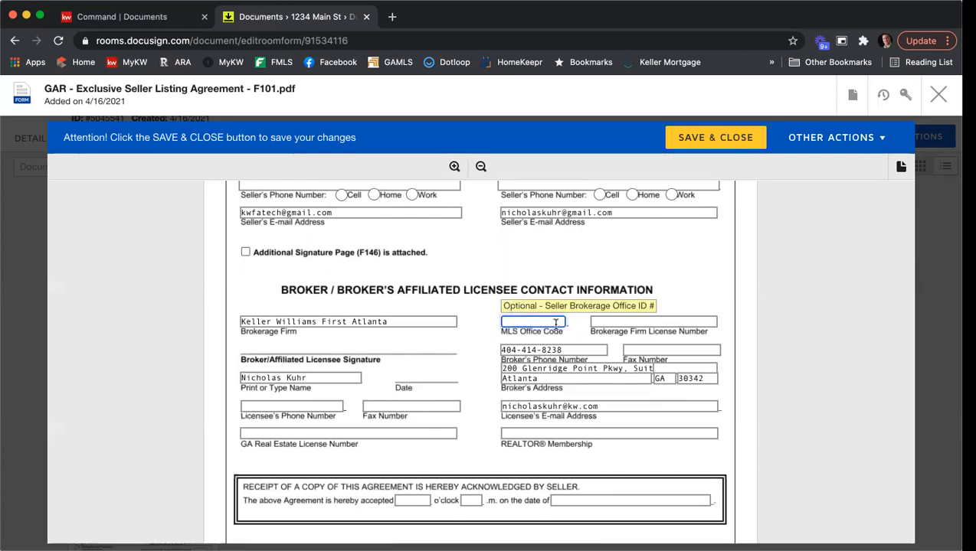
{"action": "type", "text": "KWFA01"}
{"action": "key", "text": "Tab"}
{"action": "type", "text": "H-33313"}
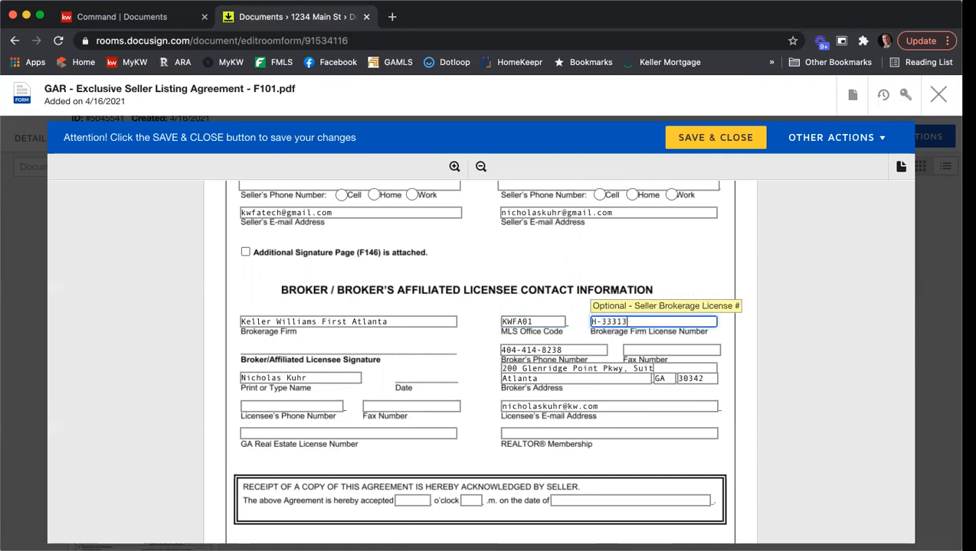
Fill in the licensee's phone, fax and GA license numbers, and REALTOR Membership 'Atlanta'
{"action": "left_click", "coordinate": [269, 410]}
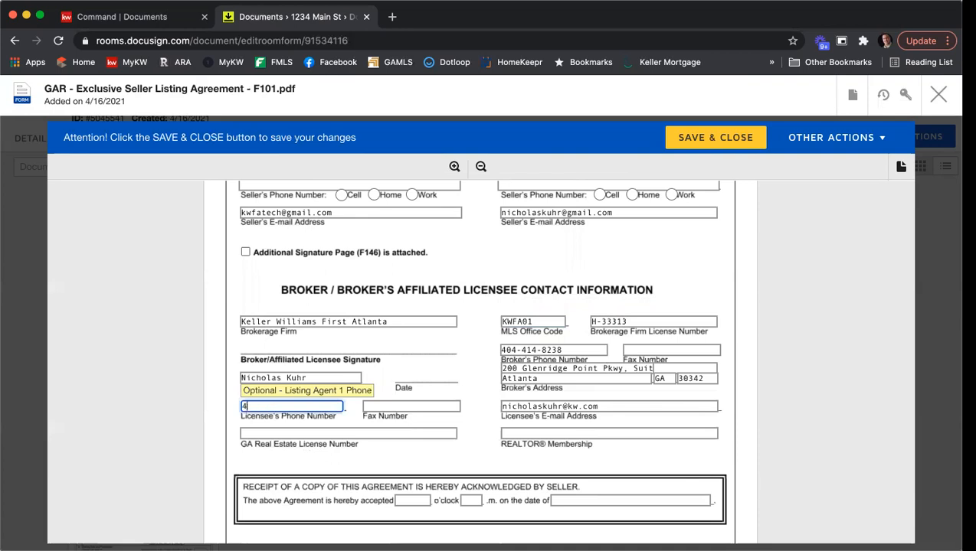
{"action": "key", "text": "Tab"}
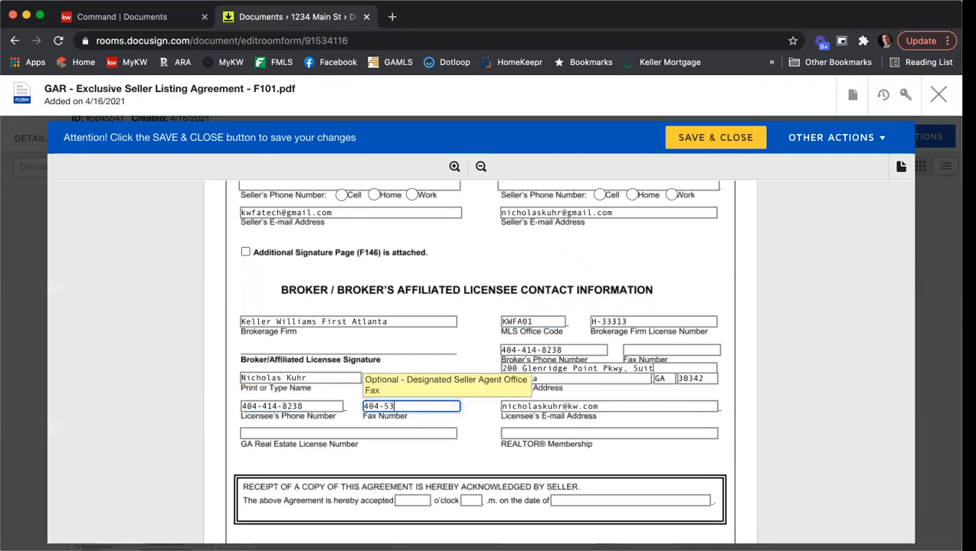
{"action": "left_click", "coordinate": [246, 433]}
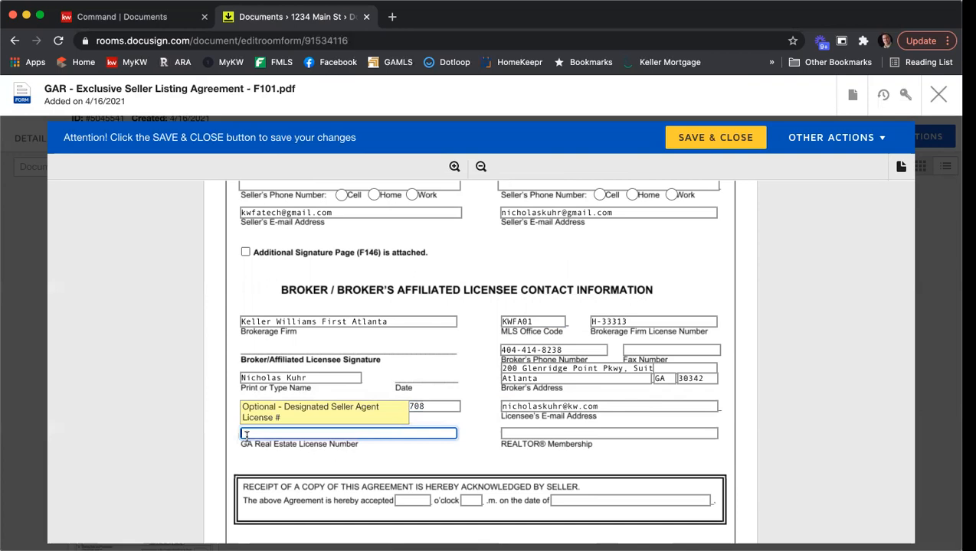
{"action": "left_click", "coordinate": [538, 430]}
{"action": "type", "text": "Atlanta"}
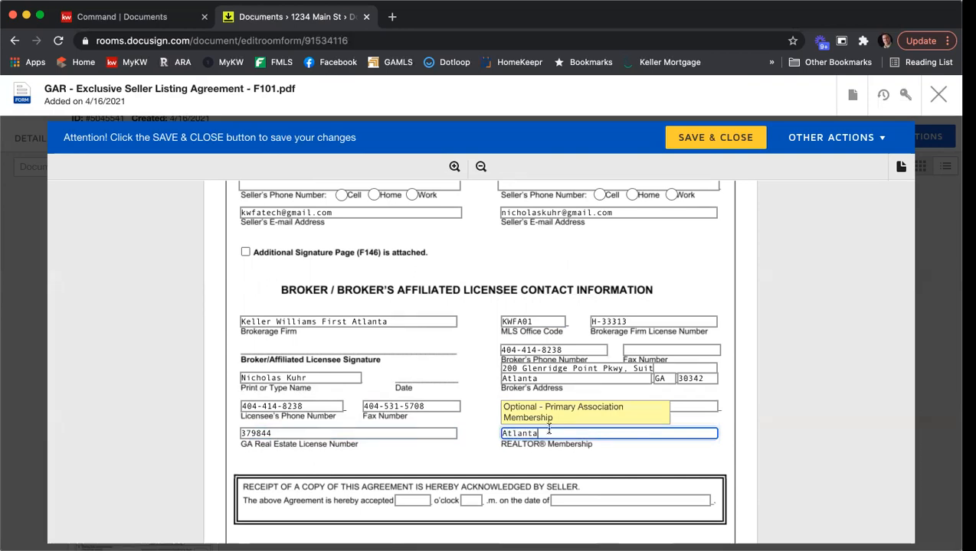
{"action": "left_click", "coordinate": [738, 418]}
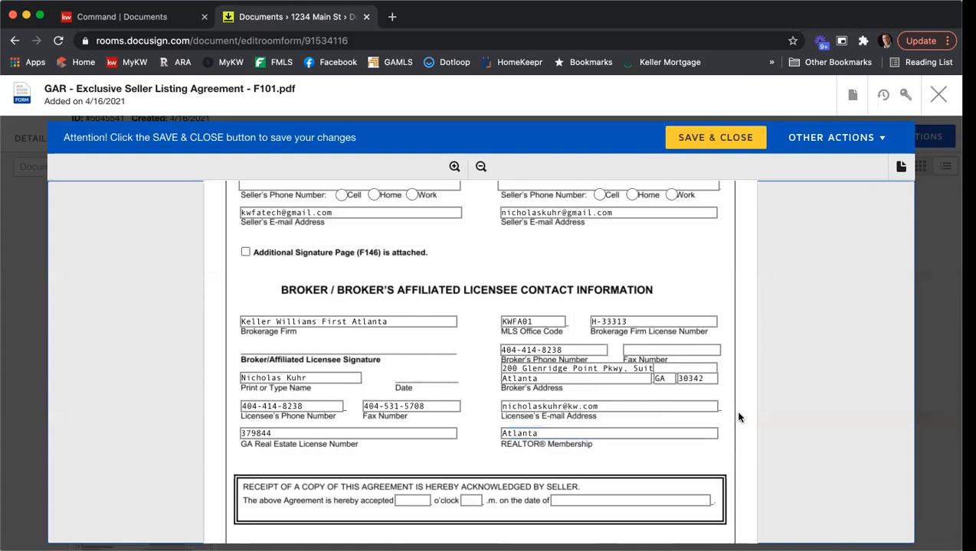
Save and close the F101 listing agreement
{"action": "scroll", "coordinate": [738, 418], "scroll_direction": "up", "scroll_amount": 5}
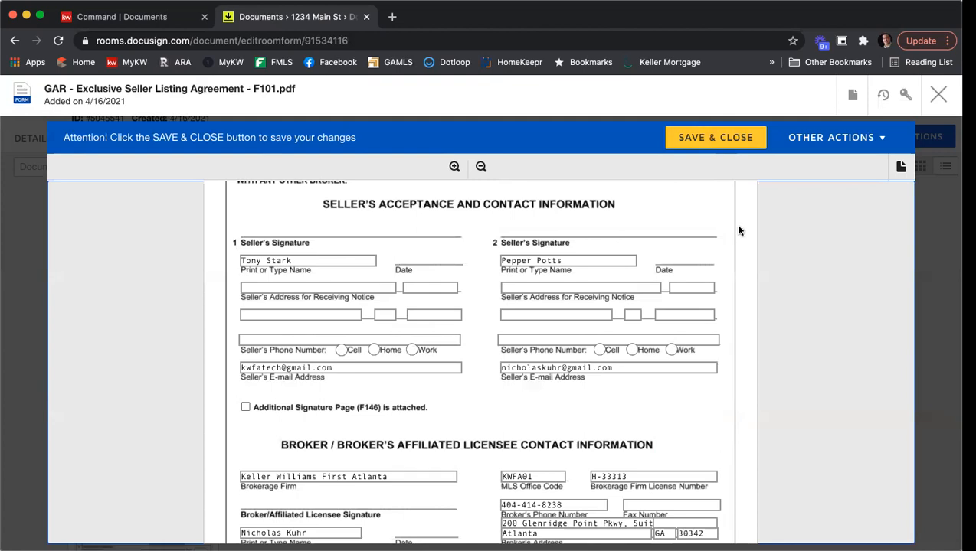
{"action": "scroll", "coordinate": [737, 229], "scroll_direction": "down", "scroll_amount": 2}
{"action": "scroll", "coordinate": [738, 230], "scroll_direction": "down", "scroll_amount": 1}
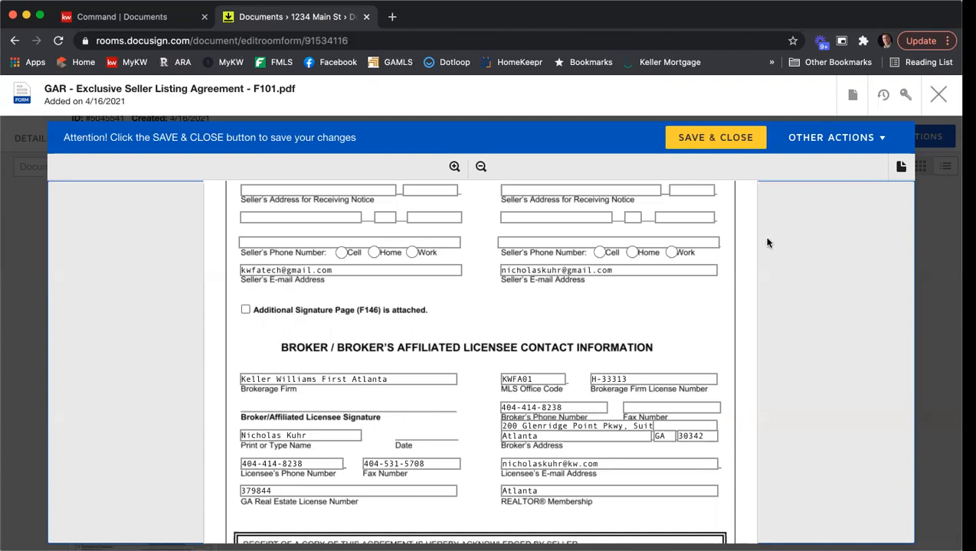
{"action": "left_click", "coordinate": [726, 148]}
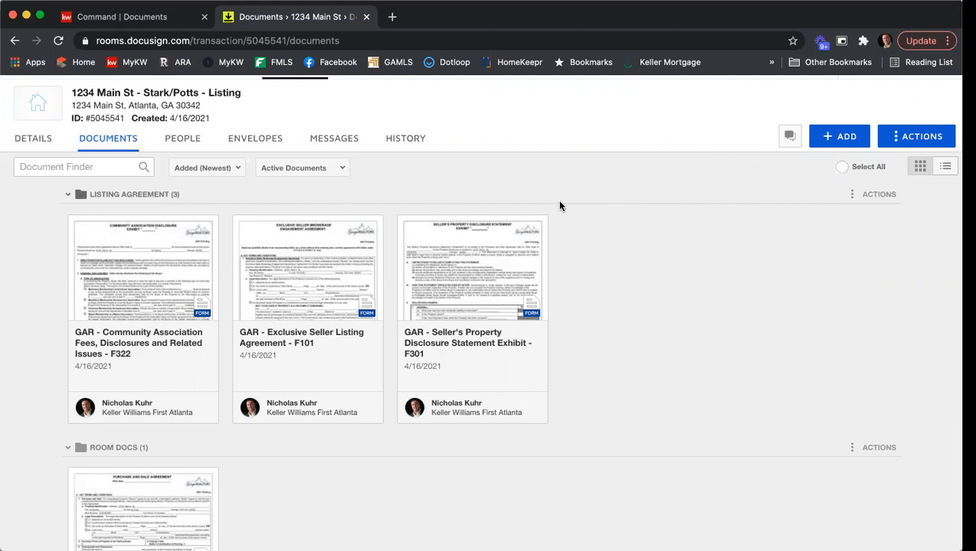
Open the GAR Seller's Property Disclosure Statement Exhibit F301 form from the room's Documents
{"action": "left_click", "coordinate": [477, 284]}
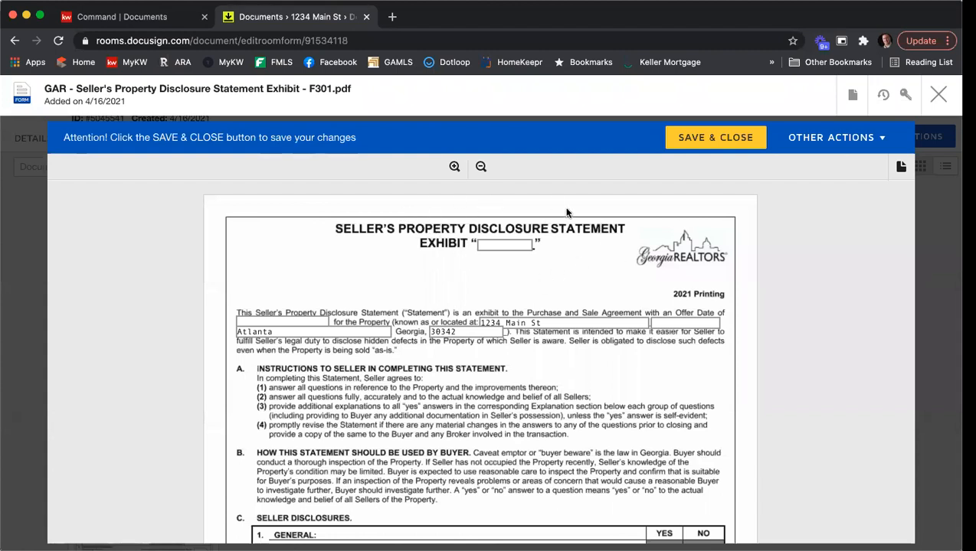
Scroll through the F301 disclosure form to its signature page, then save and close it
{"action": "scroll", "coordinate": [607, 256], "scroll_direction": "down", "scroll_amount": 1}
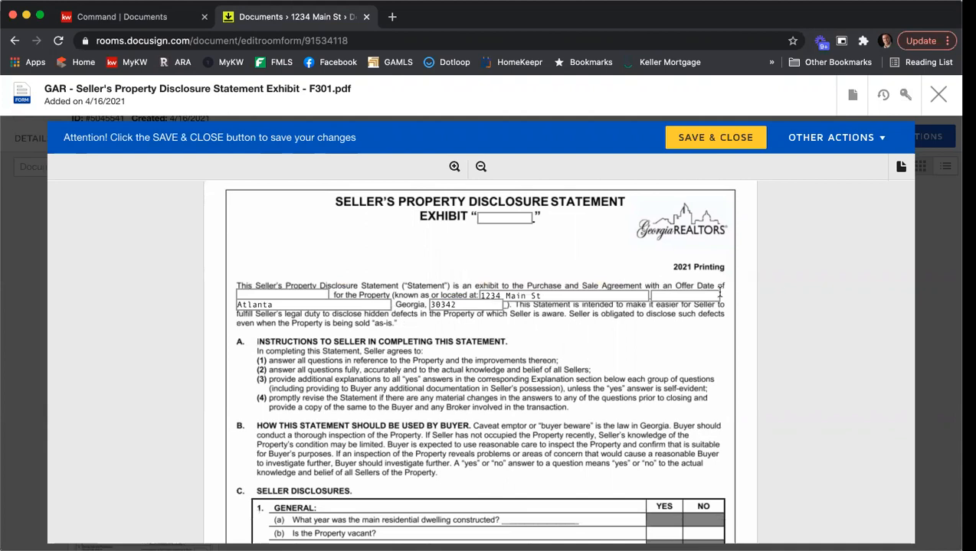
{"action": "scroll", "coordinate": [781, 278], "scroll_direction": "down", "scroll_amount": 3}
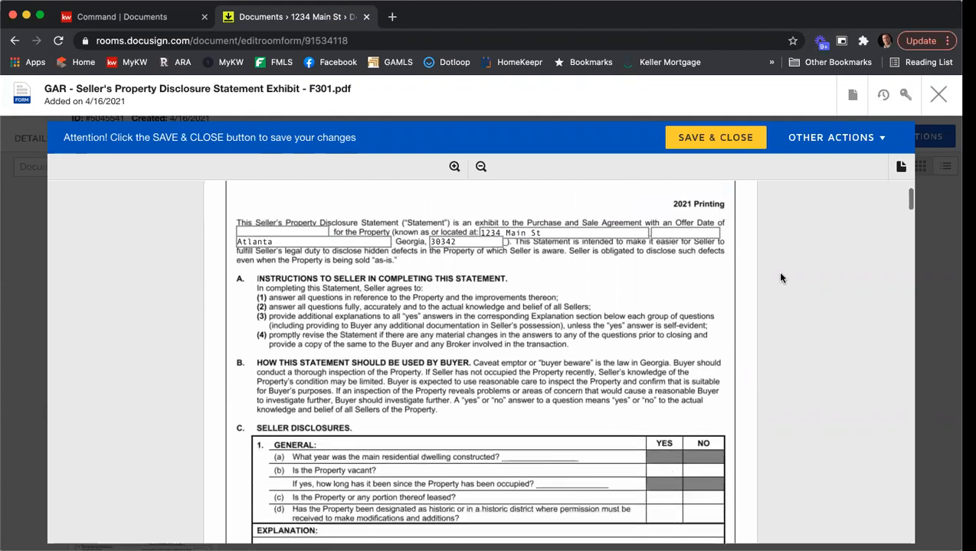
{"action": "scroll", "coordinate": [781, 278], "scroll_direction": "down", "scroll_amount": 1}
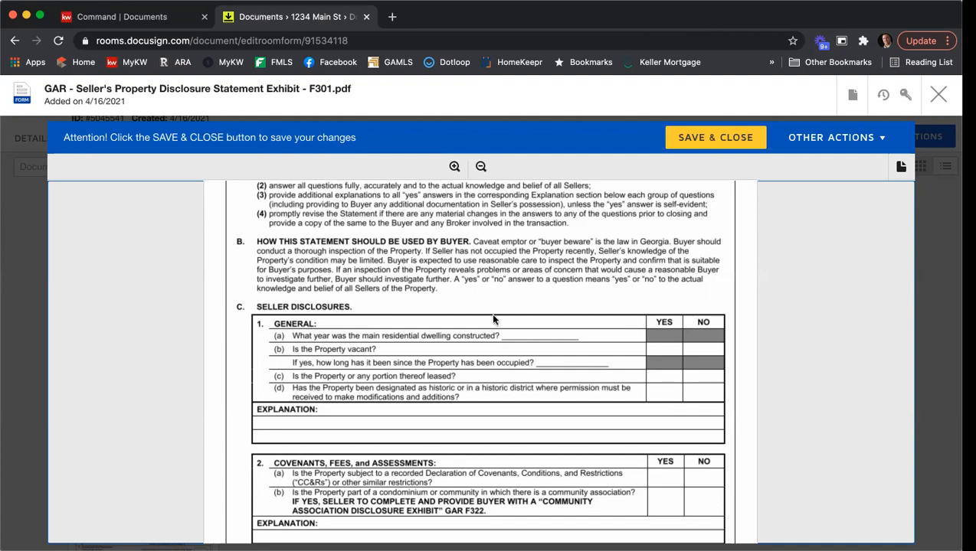
{"action": "scroll", "coordinate": [616, 330], "scroll_direction": "down", "scroll_amount": 3}
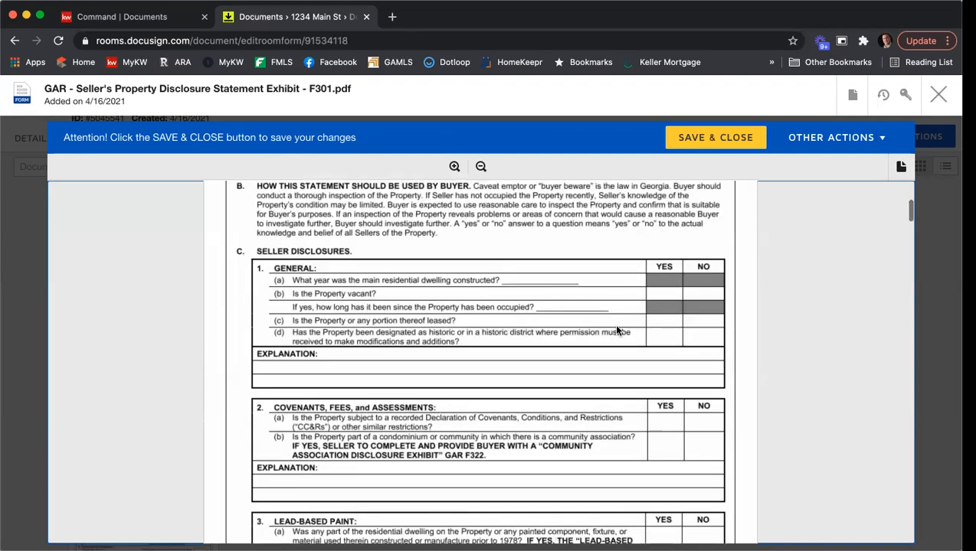
{"action": "scroll", "coordinate": [478, 331], "scroll_direction": "down", "scroll_amount": 5}
{"action": "scroll", "coordinate": [481, 337], "scroll_direction": "down", "scroll_amount": 10}
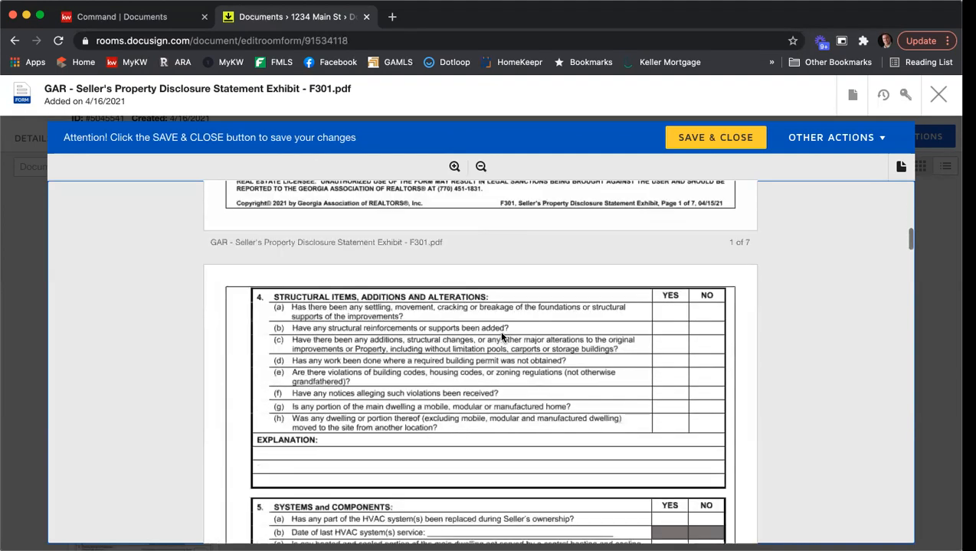
{"action": "scroll", "coordinate": [498, 336], "scroll_direction": "down", "scroll_amount": 8}
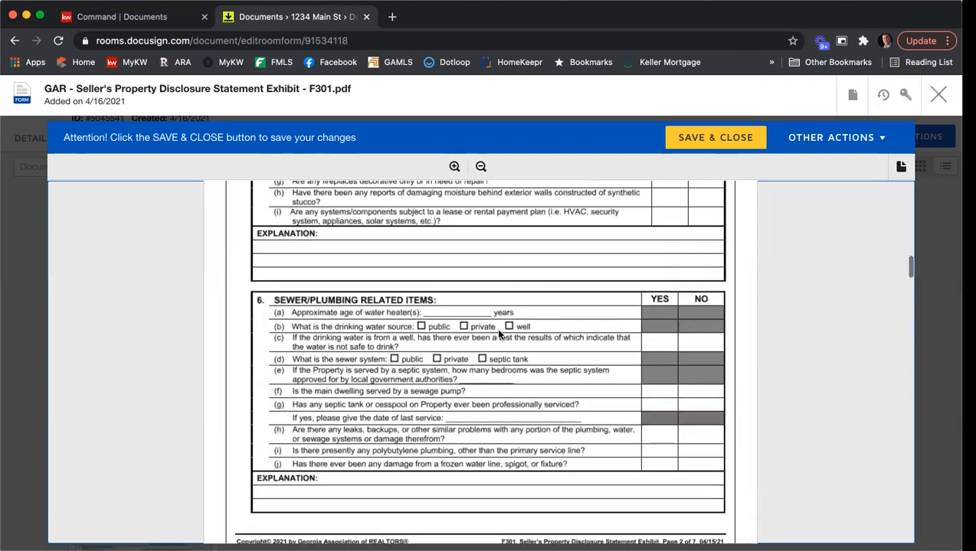
{"action": "scroll", "coordinate": [501, 337], "scroll_direction": "down", "scroll_amount": 10}
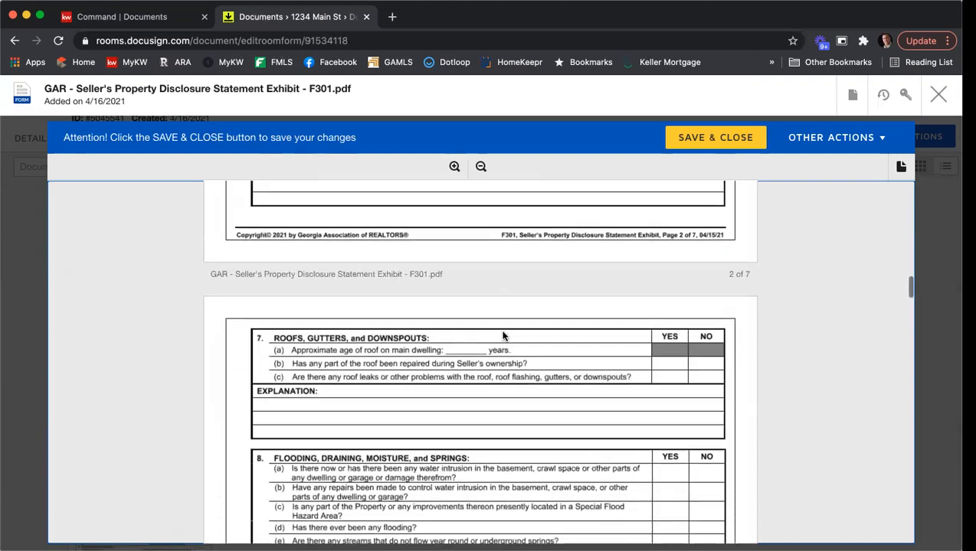
{"action": "scroll", "coordinate": [503, 336], "scroll_direction": "down", "scroll_amount": 12}
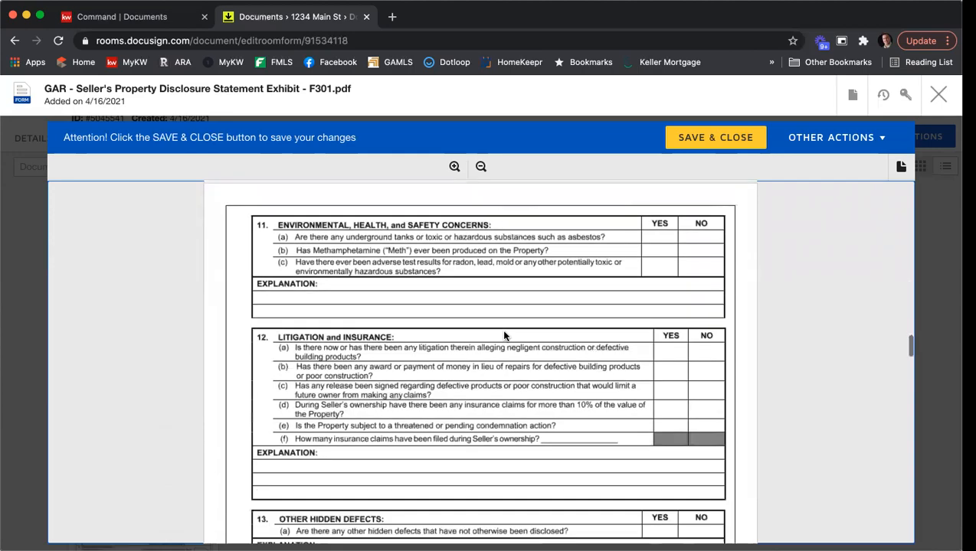
{"action": "scroll", "coordinate": [504, 336], "scroll_direction": "down", "scroll_amount": 12}
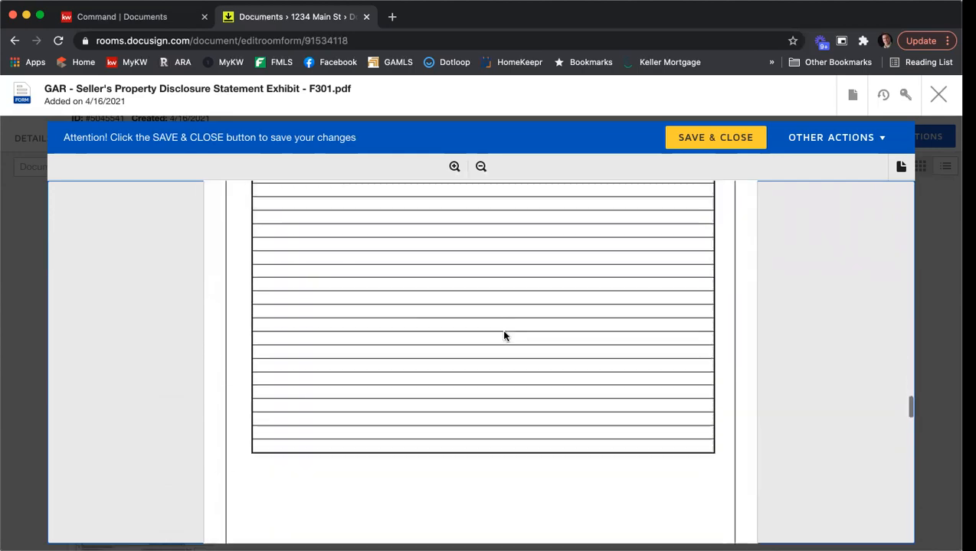
{"action": "scroll", "coordinate": [504, 336], "scroll_direction": "down", "scroll_amount": 12}
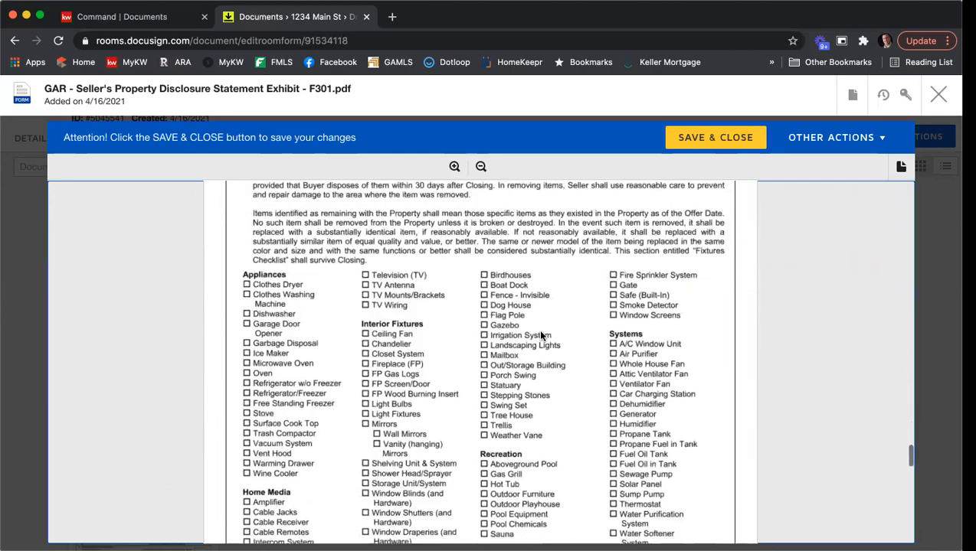
{"action": "scroll", "coordinate": [541, 336], "scroll_direction": "down", "scroll_amount": 4}
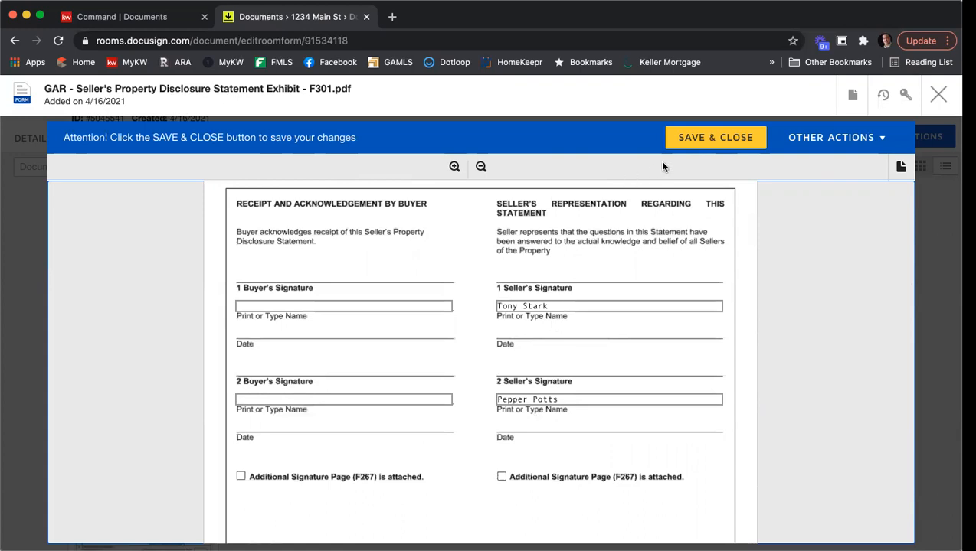
{"action": "left_click", "coordinate": [705, 134]}
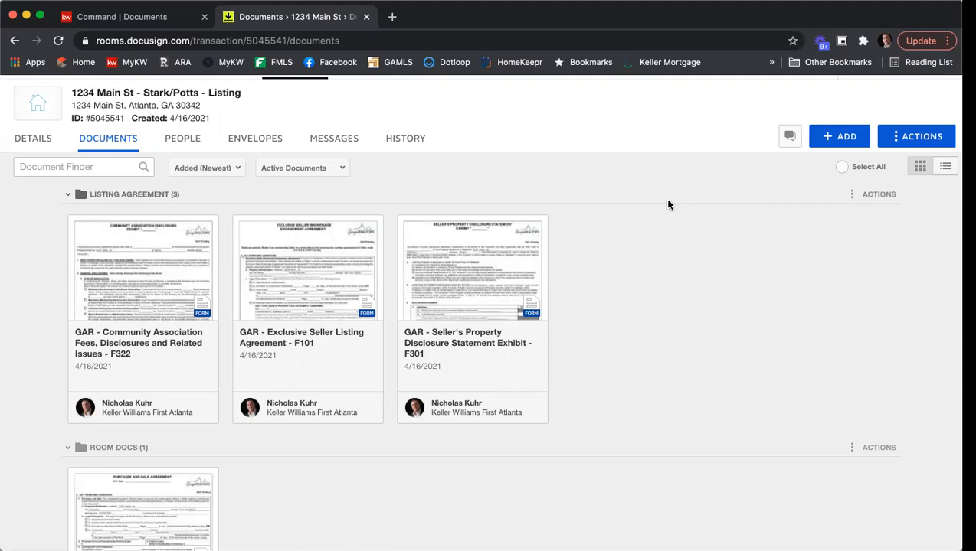
Open the F322 Community Association Fees, Disclosures and Related Issues form
{"action": "left_click", "coordinate": [119, 294]}
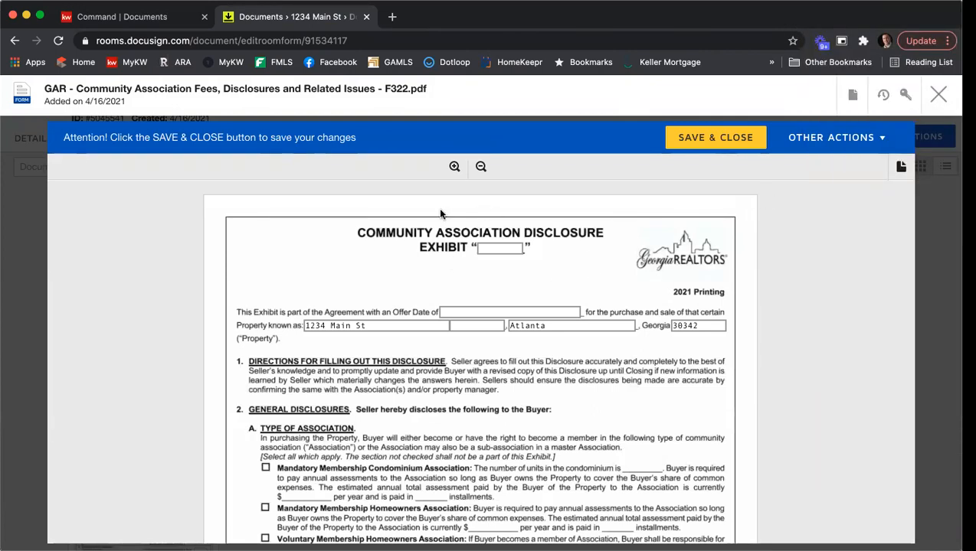
Review pages 1–3 of the F322 Community Association Disclosure, then save and close it
{"action": "scroll", "coordinate": [400, 230], "scroll_direction": "down", "scroll_amount": 1}
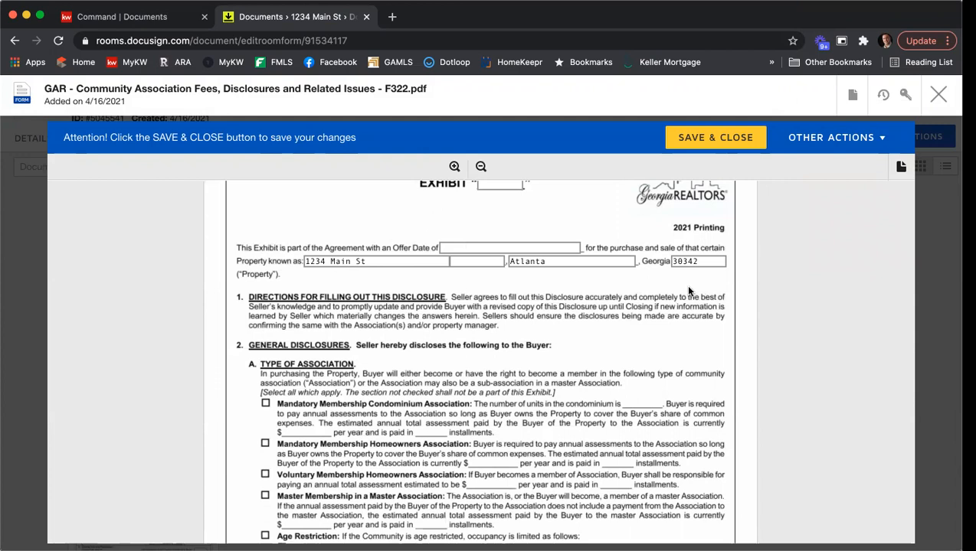
{"action": "scroll", "coordinate": [688, 289], "scroll_direction": "down", "scroll_amount": 3}
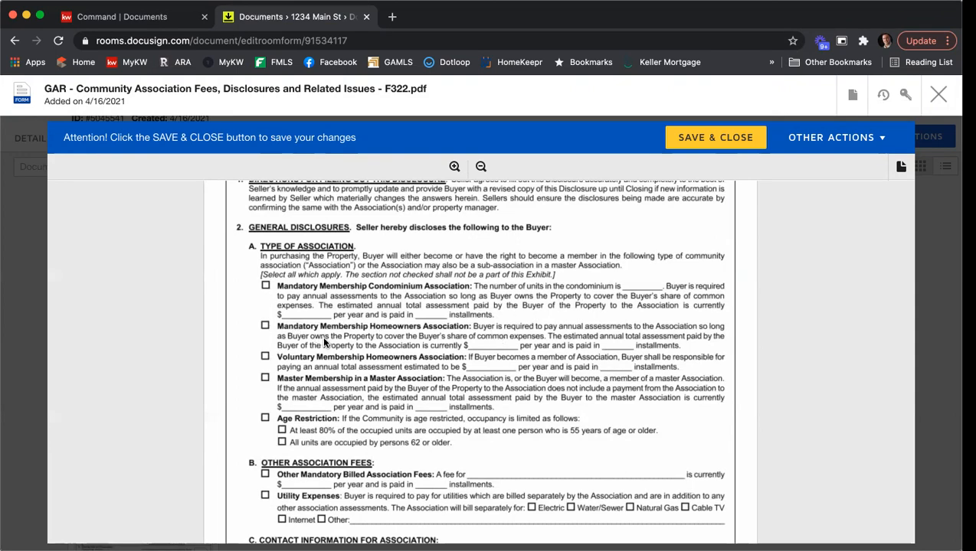
{"action": "scroll", "coordinate": [538, 422], "scroll_direction": "down", "scroll_amount": 2}
{"action": "scroll", "coordinate": [366, 378], "scroll_direction": "down", "scroll_amount": 5}
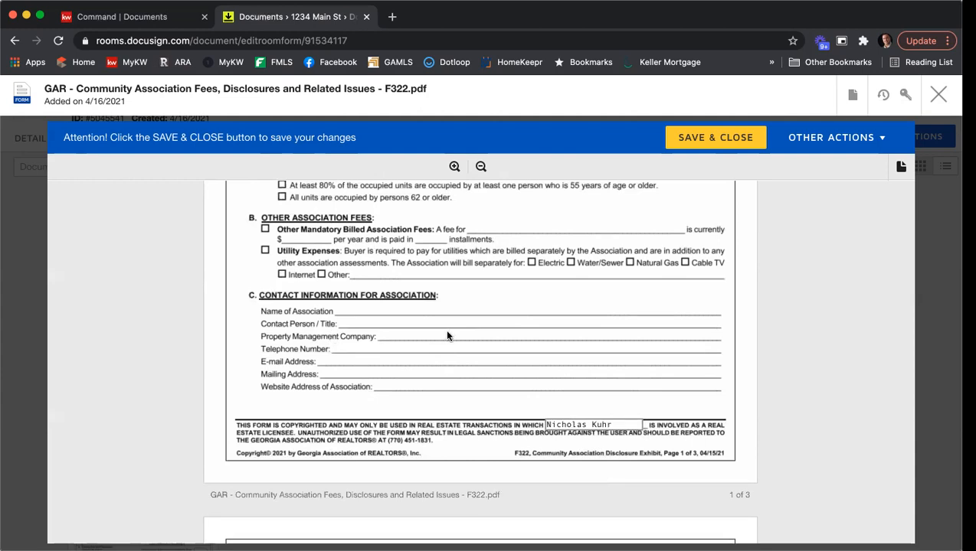
{"action": "scroll", "coordinate": [470, 311], "scroll_direction": "down", "scroll_amount": 8}
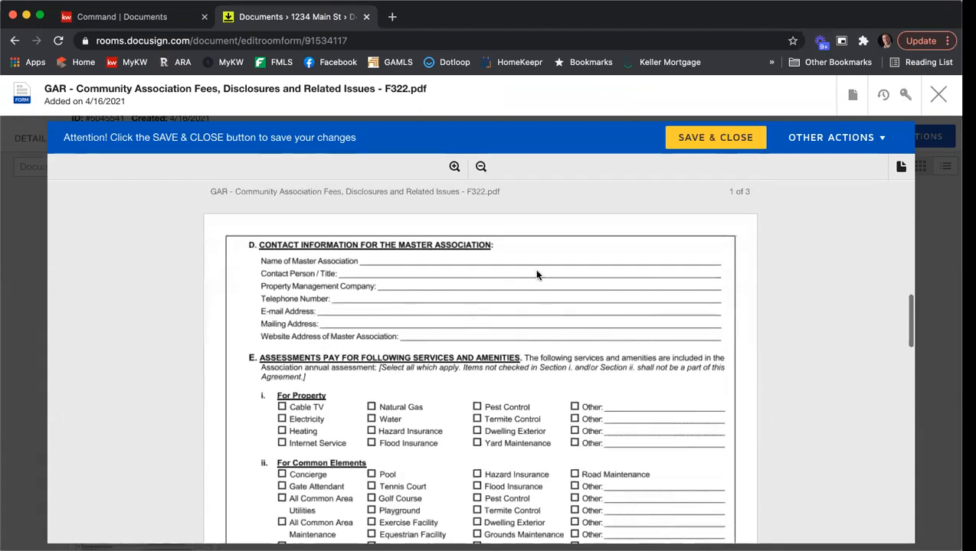
{"action": "scroll", "coordinate": [465, 306], "scroll_direction": "down", "scroll_amount": 15}
{"action": "scroll", "coordinate": [464, 309], "scroll_direction": "down", "scroll_amount": 10}
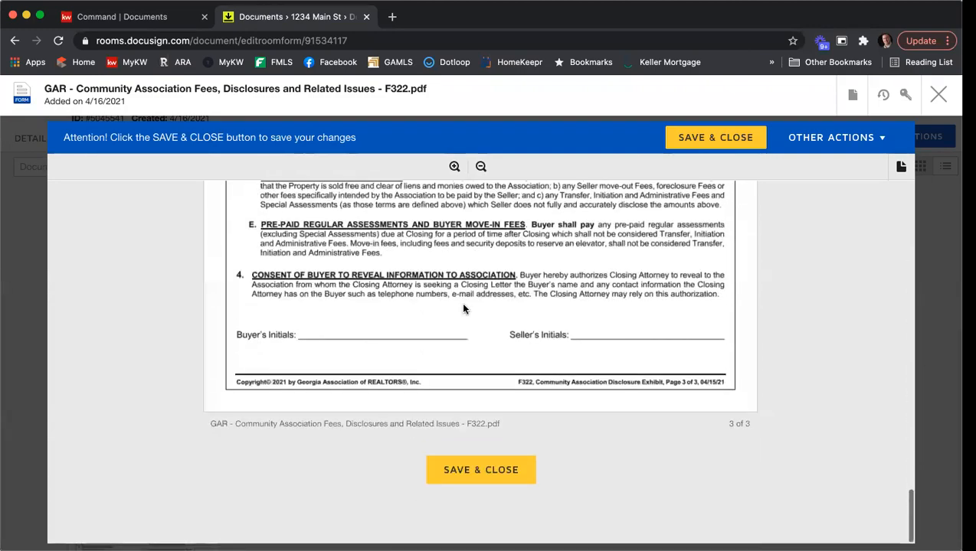
{"action": "scroll", "coordinate": [462, 308], "scroll_direction": "down", "scroll_amount": 1}
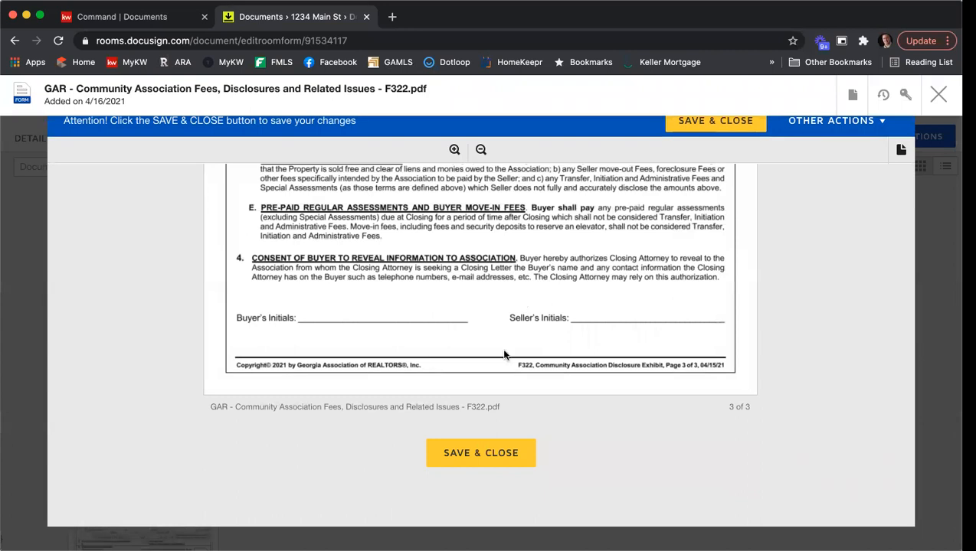
{"action": "left_click", "coordinate": [489, 452]}
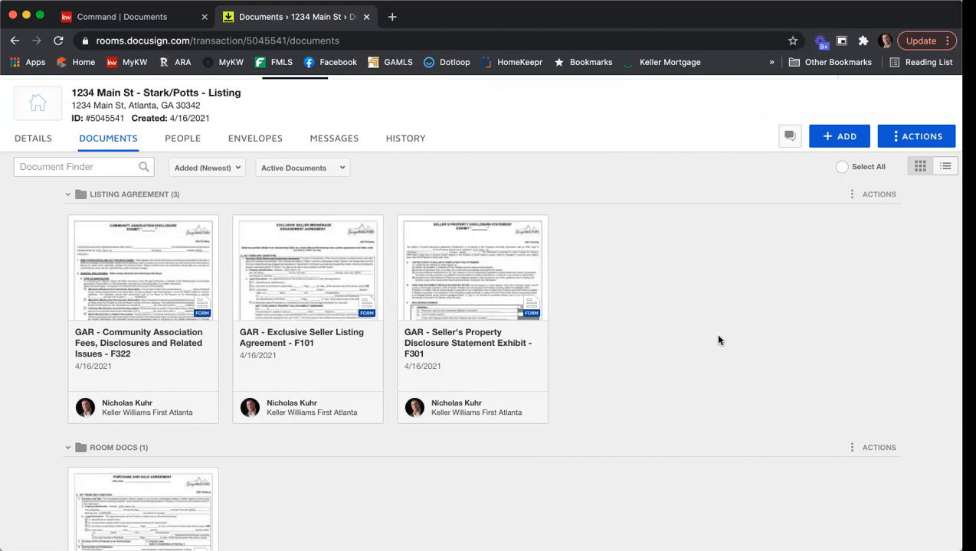
Open the GAR - Purchase and Sale Agreement - F201 card in the Room Docs folder
{"action": "scroll", "coordinate": [720, 337], "scroll_direction": "down", "scroll_amount": 3}
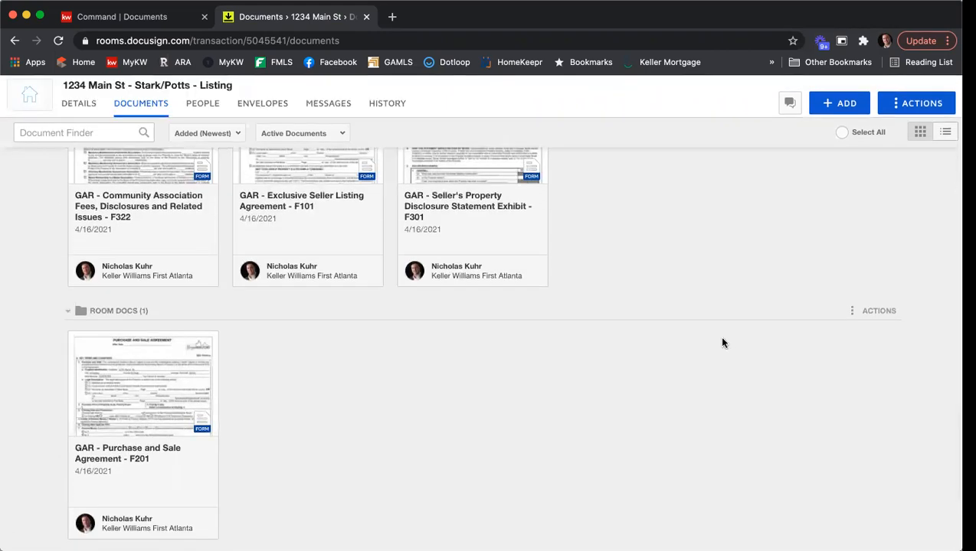
{"action": "left_click", "coordinate": [112, 377]}
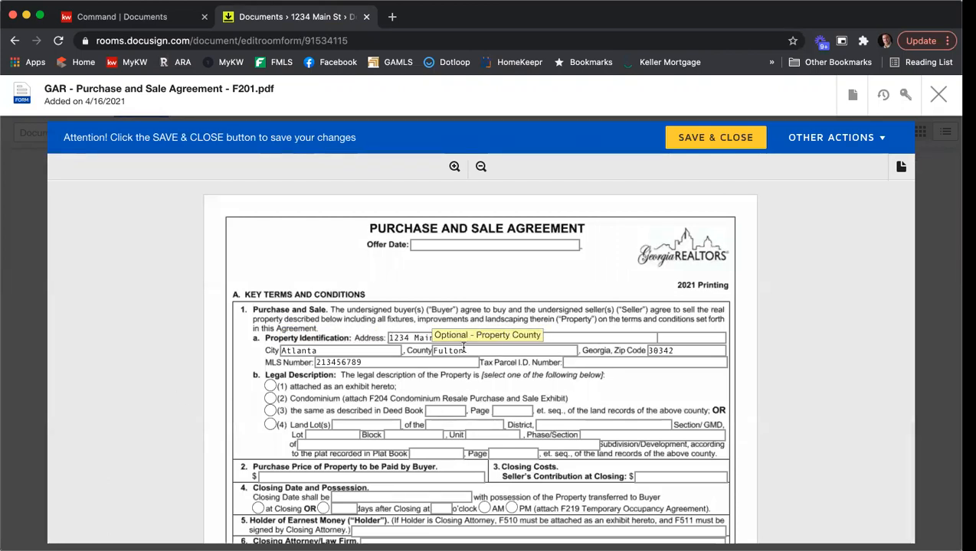
{"action": "left_click", "coordinate": [451, 245]}
{"action": "type", "text": "4/16/"}
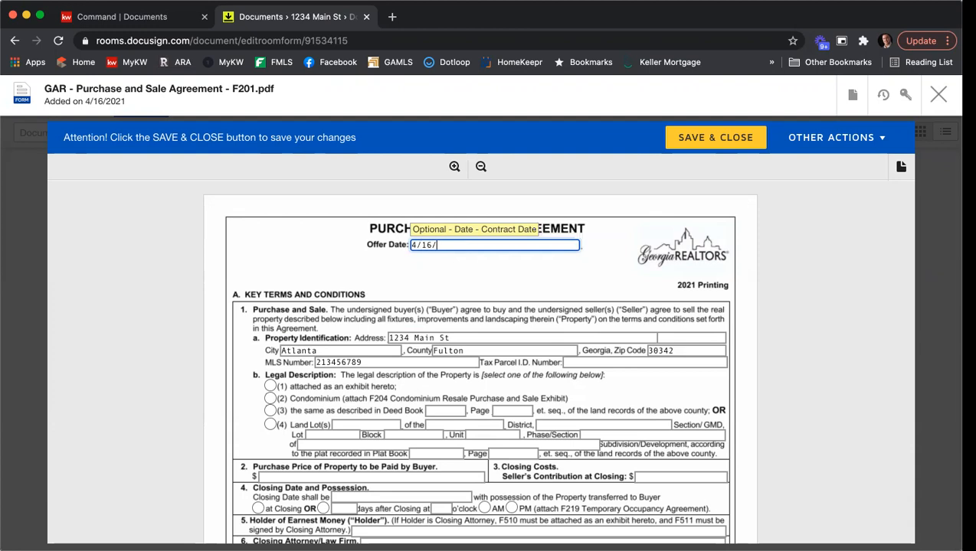
{"action": "type", "text": "2021"}
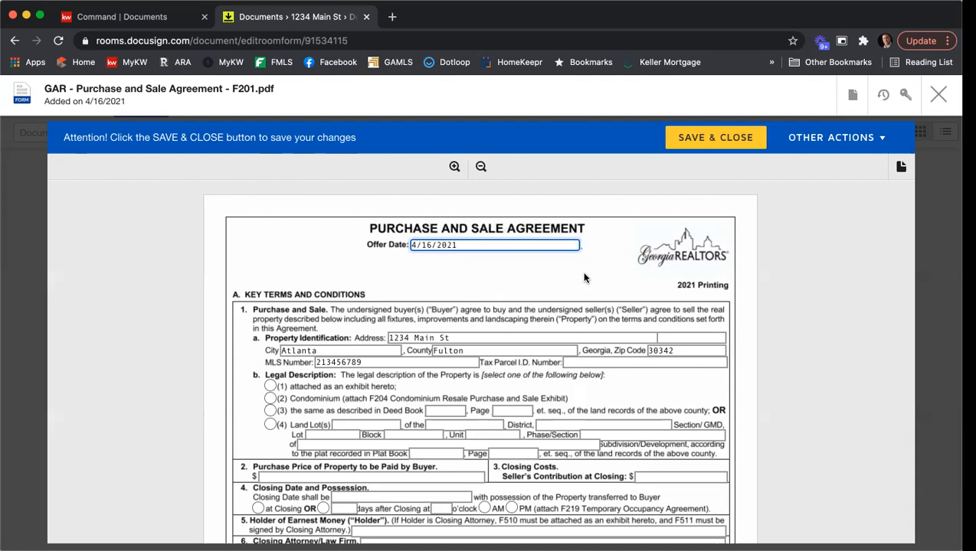
{"action": "scroll", "coordinate": [656, 283], "scroll_direction": "down", "scroll_amount": 1}
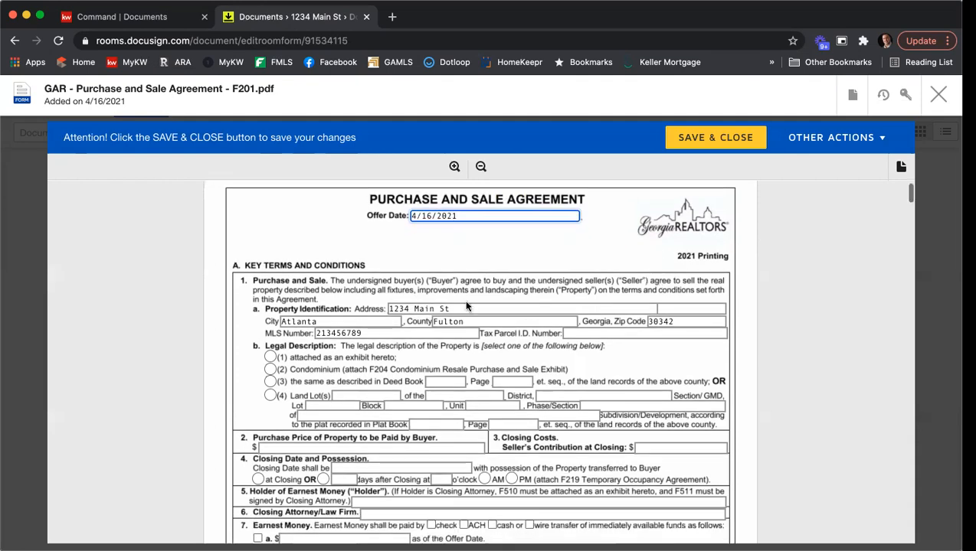
{"action": "scroll", "coordinate": [597, 291], "scroll_direction": "down", "scroll_amount": 1}
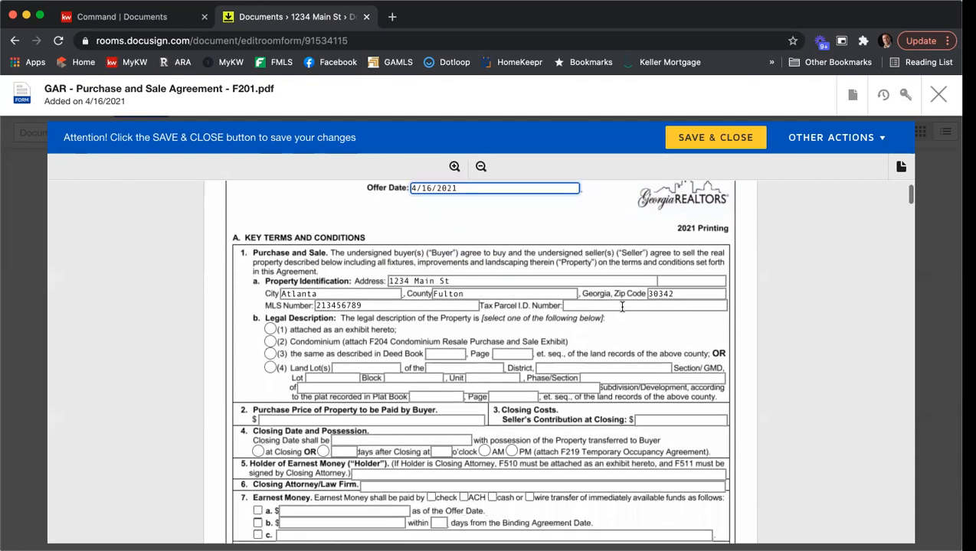
{"action": "left_click", "coordinate": [639, 306]}
{"action": "type", "text": "212315468798"}
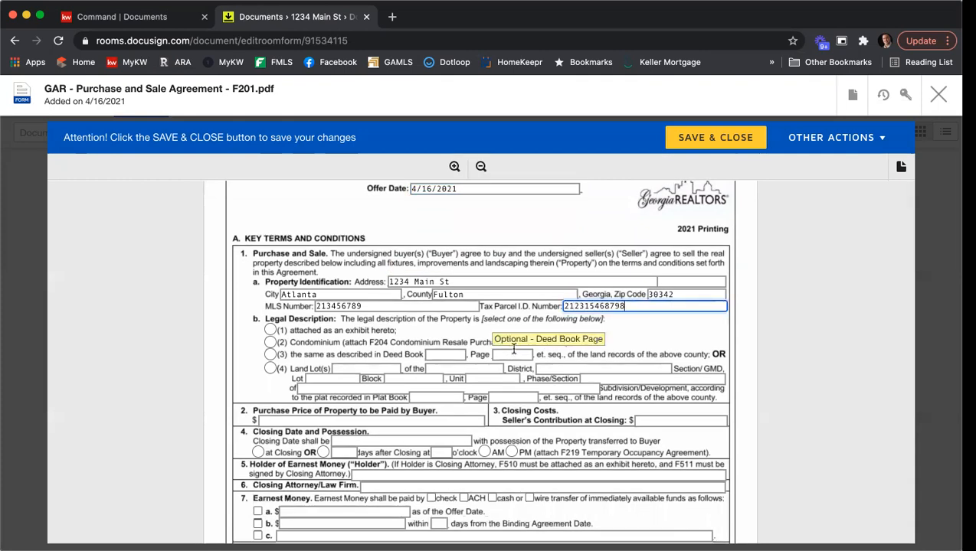
{"action": "scroll", "coordinate": [217, 300], "scroll_direction": "down", "scroll_amount": 2}
{"action": "left_click", "coordinate": [270, 270]}
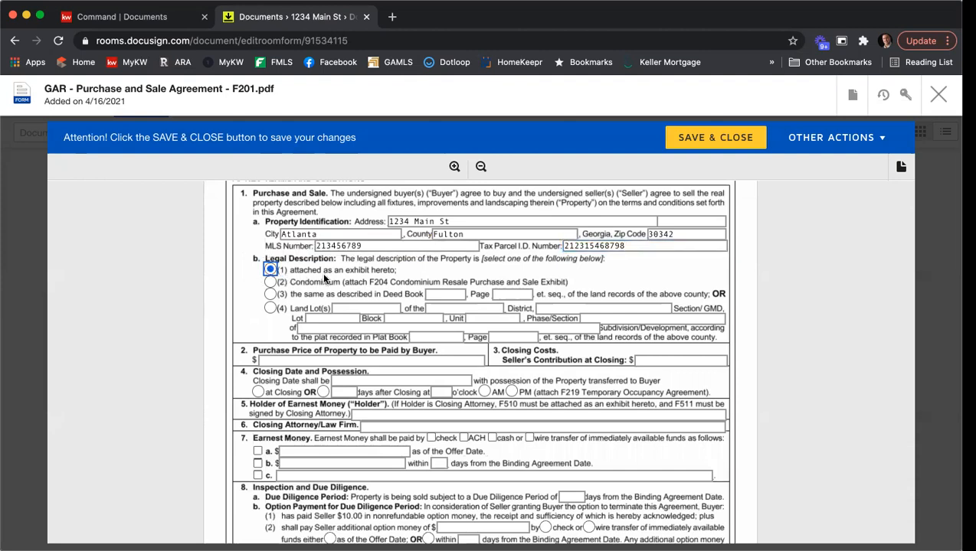
Set the purchase price to $345,000, seller's contribution to $2,500, and closing date to 5/16/2021
{"action": "scroll", "coordinate": [215, 275], "scroll_direction": "down", "scroll_amount": 1}
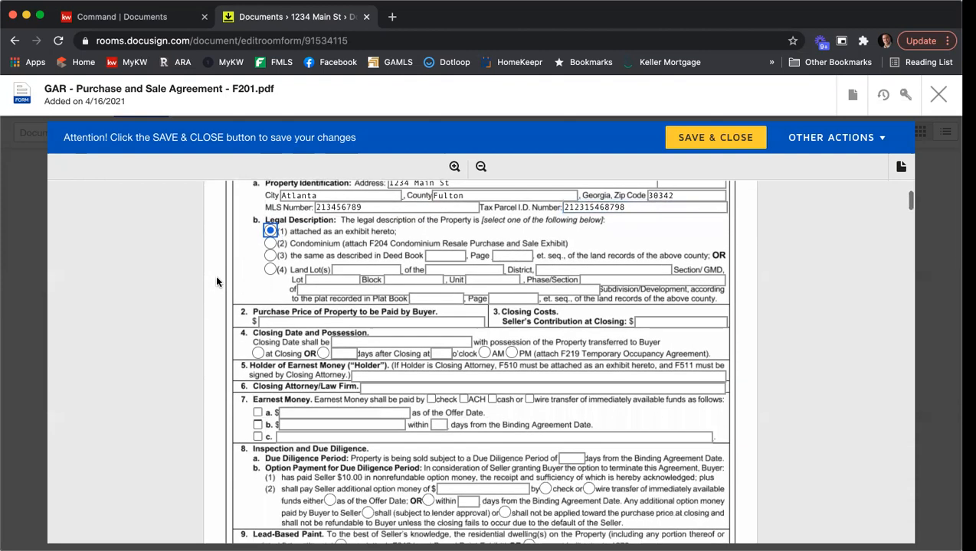
{"action": "left_click", "coordinate": [274, 317]}
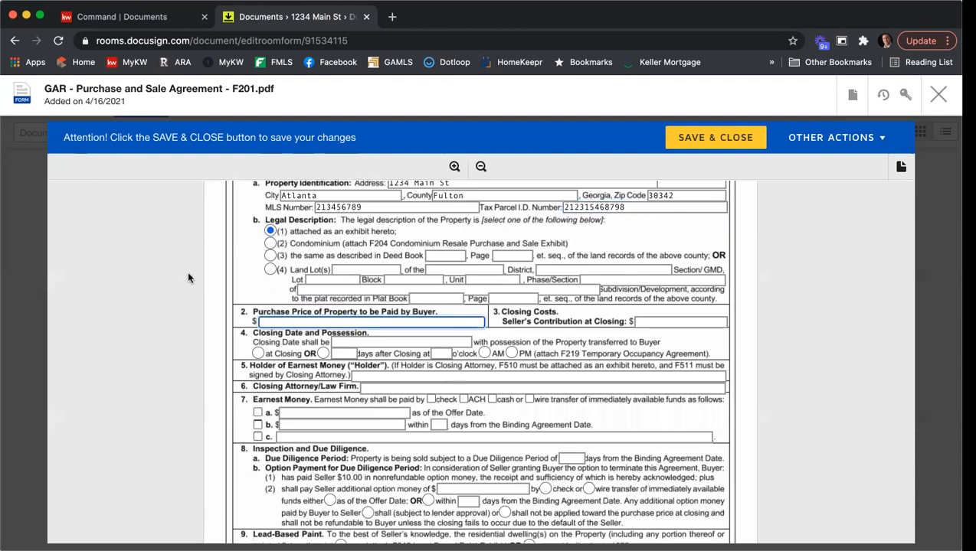
{"action": "type", "text": "345m000"}
{"action": "key", "text": "BackSpace"}
{"action": "key", "text": "BackSpace"}
{"action": "key", "text": "BackSpace"}
{"action": "key", "text": "BackSpace"}
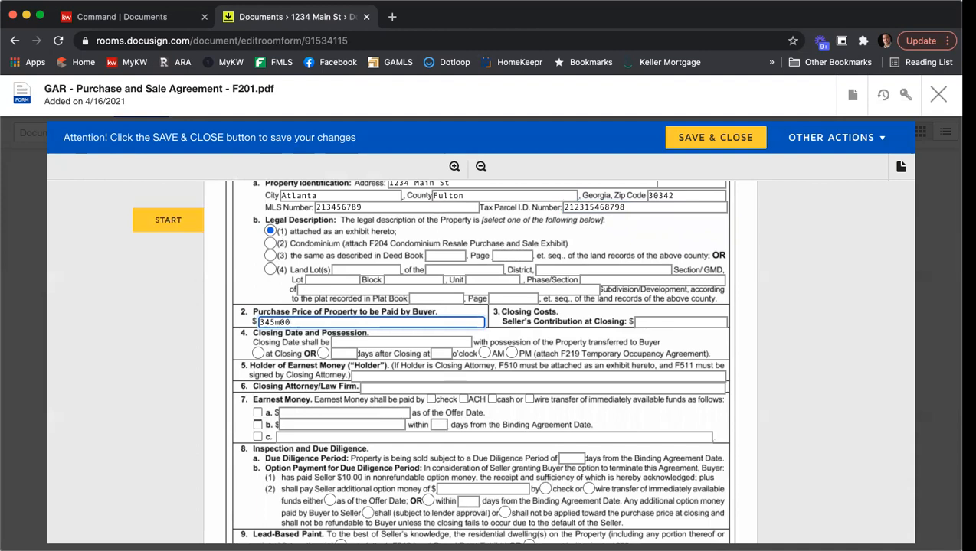
{"action": "type", "text": ",000"}
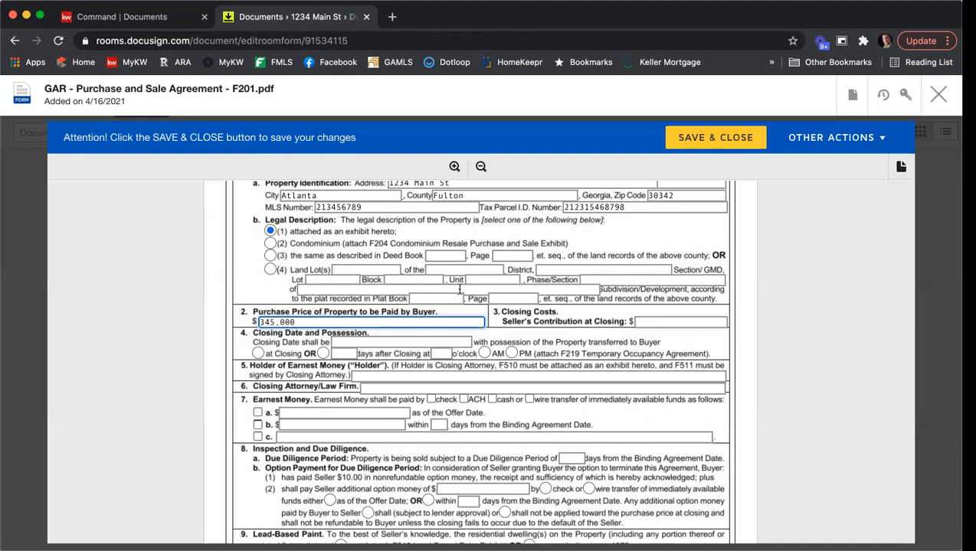
{"action": "left_click", "coordinate": [652, 322]}
{"action": "type", "text": "2,500"}
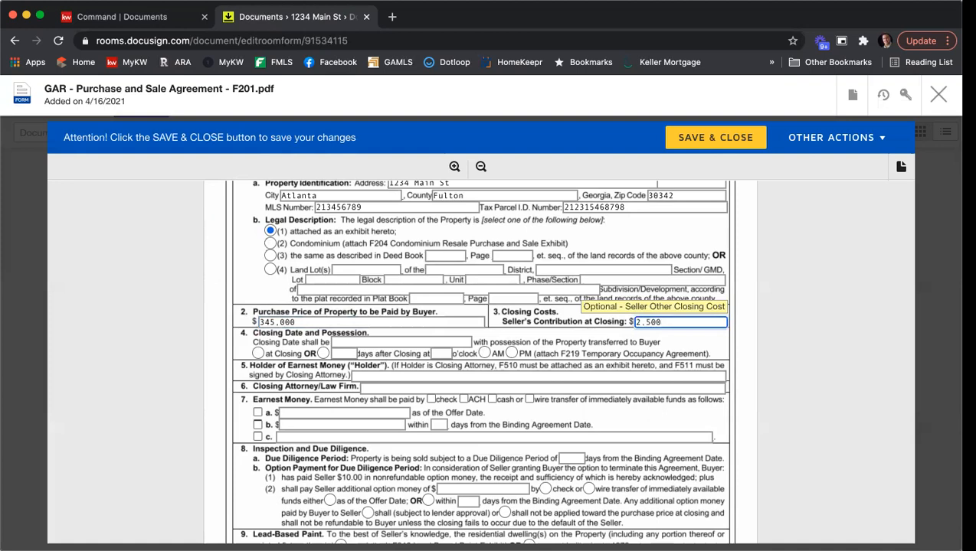
{"action": "left_click", "coordinate": [362, 342]}
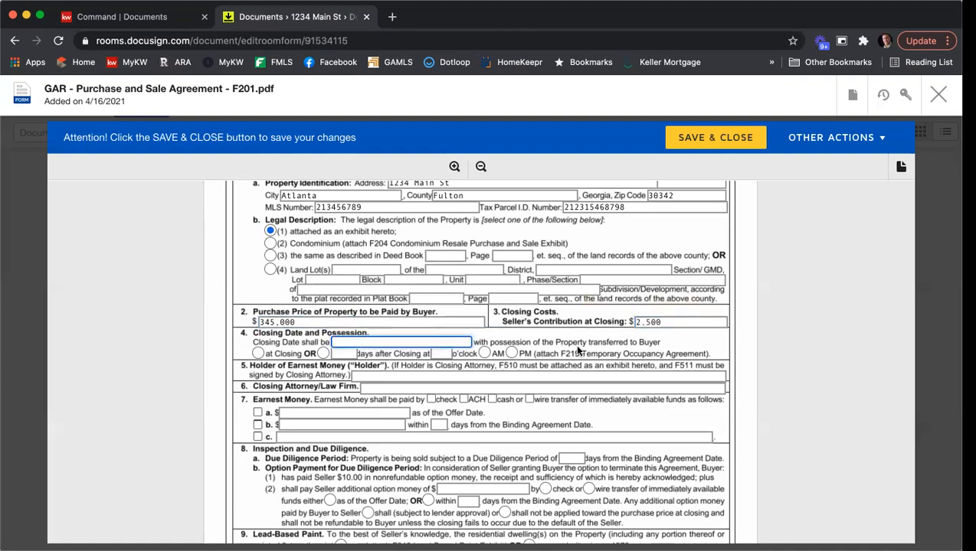
{"action": "type", "text": "5/16/2021"}
Set possession at closing, with KWFA holding earnest money and C&B as closing attorney
{"action": "left_click", "coordinate": [258, 353]}
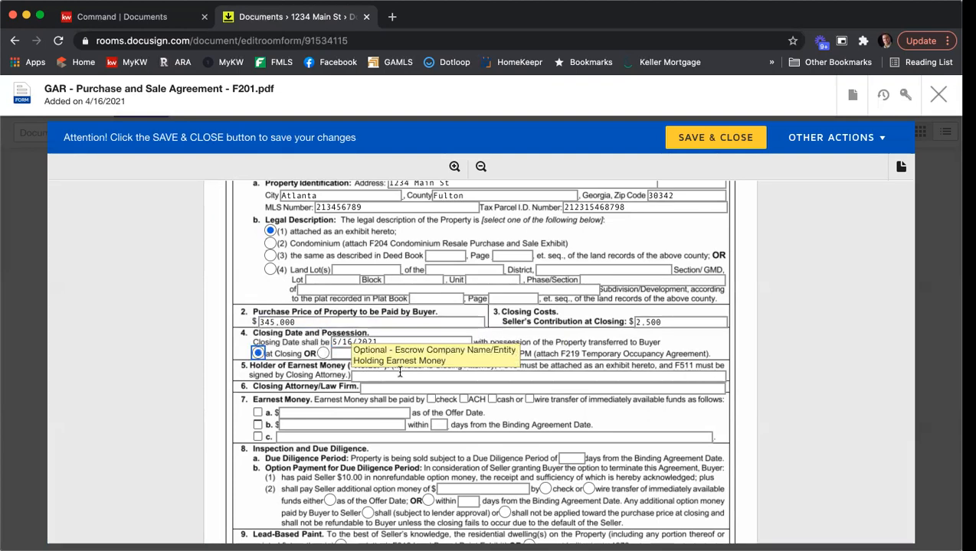
{"action": "key", "text": "Tab"}
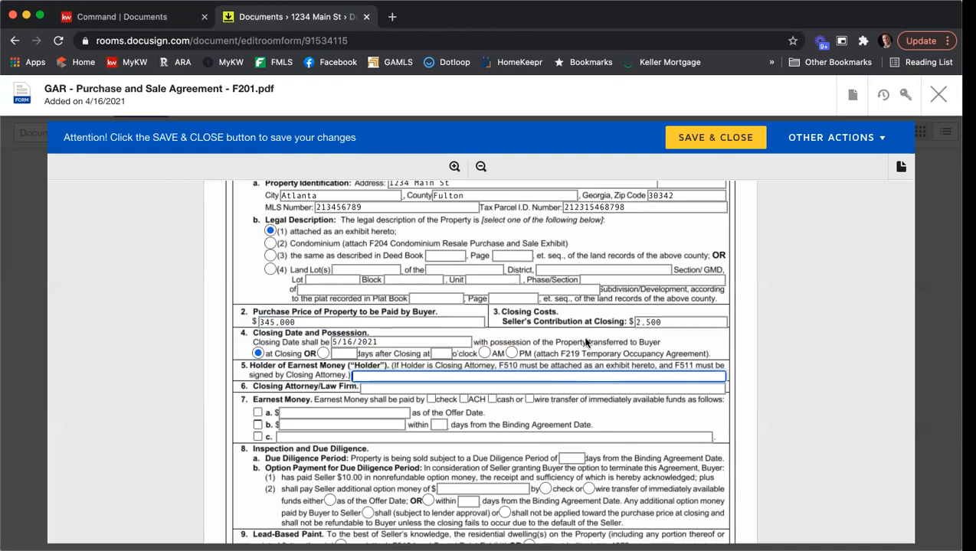
{"action": "type", "text": "KWFA"}
{"action": "left_click", "coordinate": [477, 387]}
{"action": "type", "text": "C&B"}
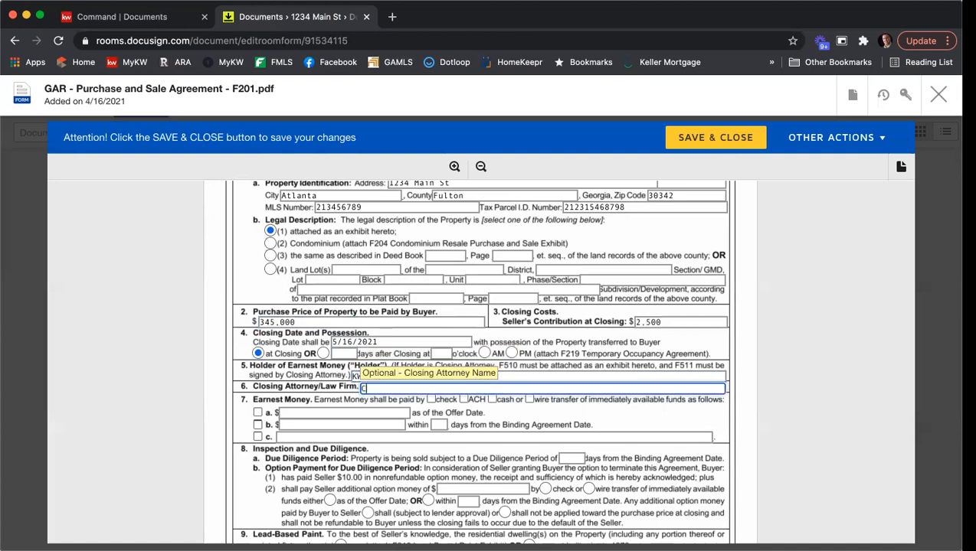
Have $3,450 earnest money paid by check under option b, due within 3 days
{"action": "left_click", "coordinate": [431, 400]}
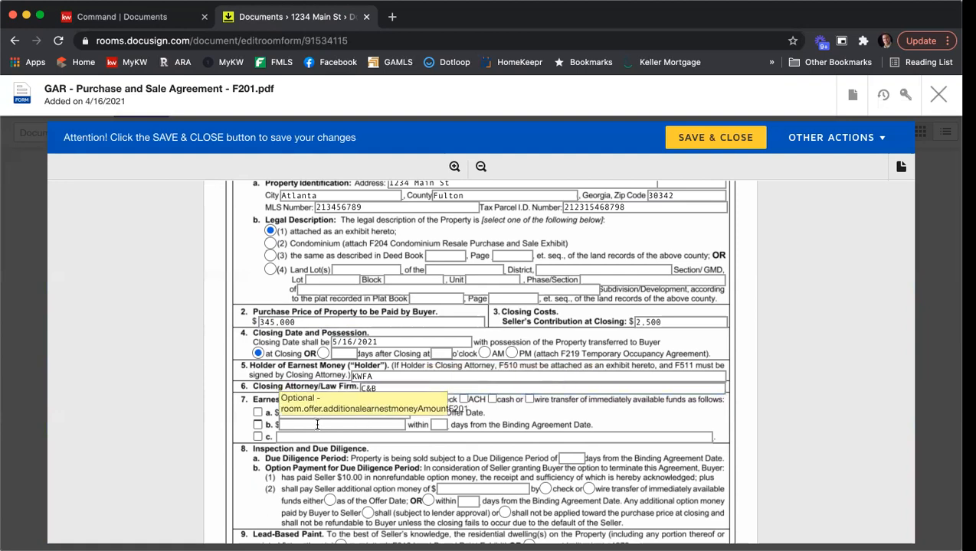
{"action": "left_click", "coordinate": [257, 424]}
{"action": "left_click", "coordinate": [281, 423]}
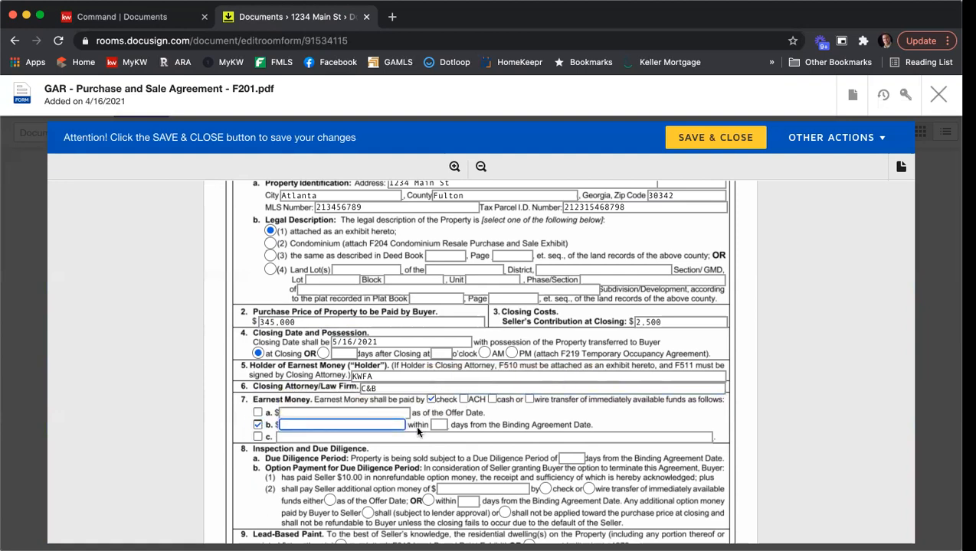
{"action": "type", "text": "3,450"}
{"action": "left_click", "coordinate": [439, 424]}
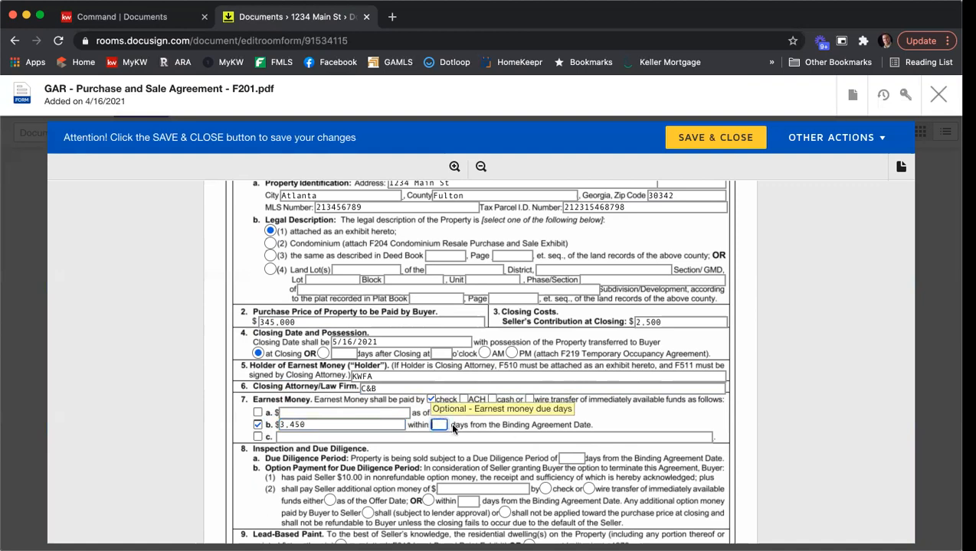
{"action": "type", "text": "3"}
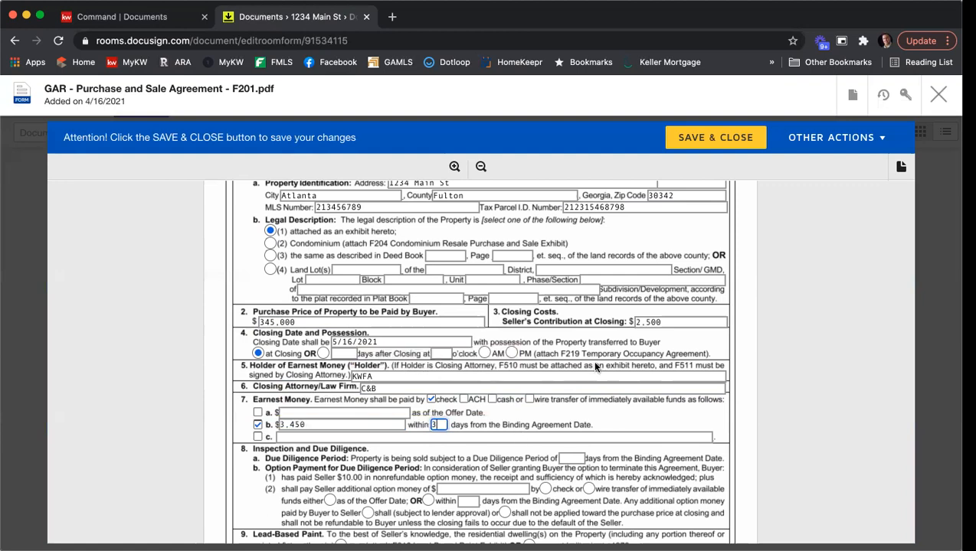
{"action": "key", "text": "Tab"}
{"action": "key", "text": "Tab"}
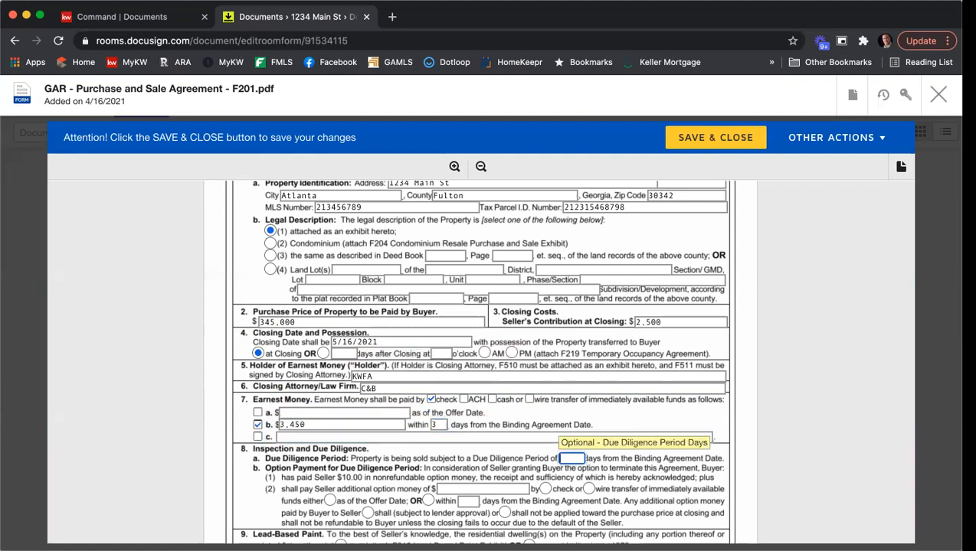
Set a 10-day Due Diligence Period and mark the property as not built before 1978
{"action": "scroll", "coordinate": [616, 358], "scroll_direction": "down", "scroll_amount": 2}
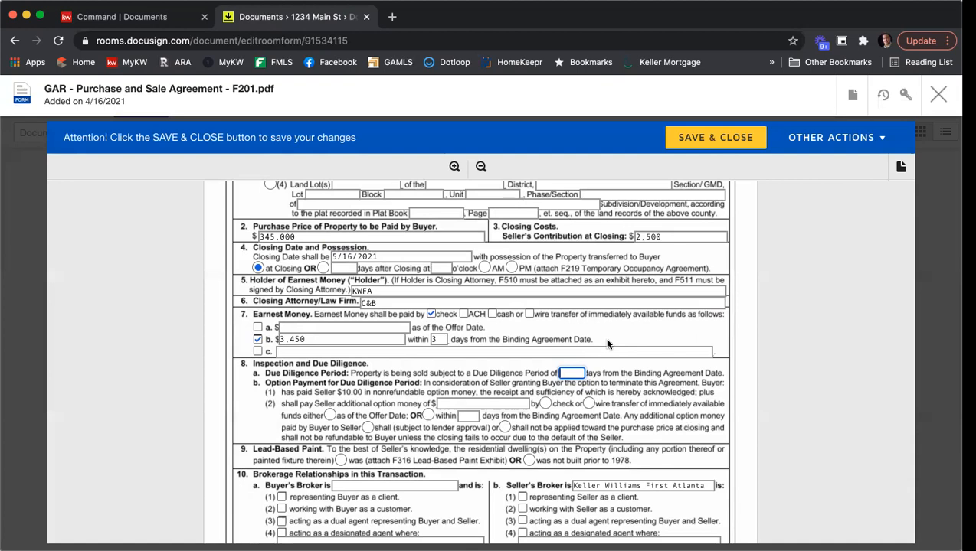
{"action": "type", "text": "10"}
{"action": "scroll", "coordinate": [703, 365], "scroll_direction": "down", "scroll_amount": 2}
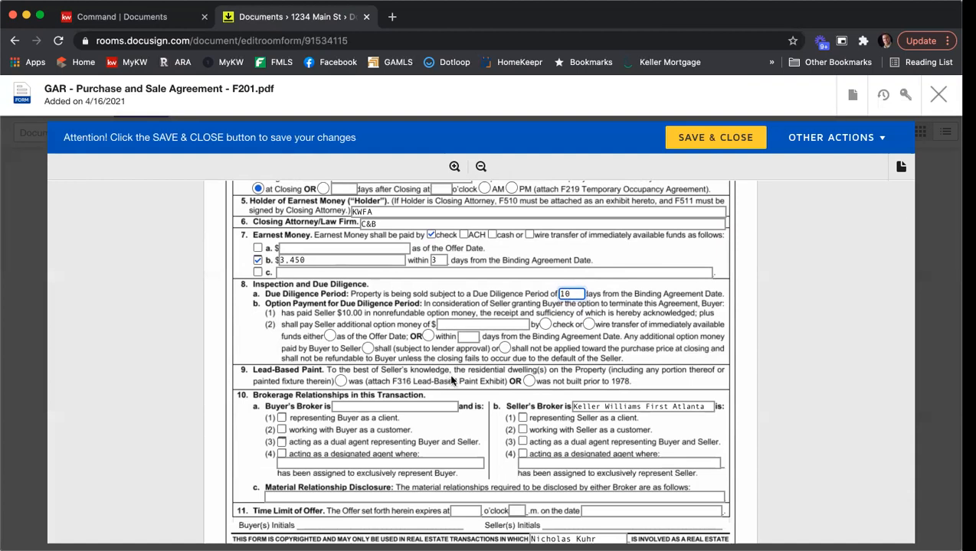
{"action": "left_click", "coordinate": [529, 382]}
Enter Harry Norman as the buyer's broker firm, representing the buyer
{"action": "scroll", "coordinate": [769, 319], "scroll_direction": "down", "scroll_amount": 2}
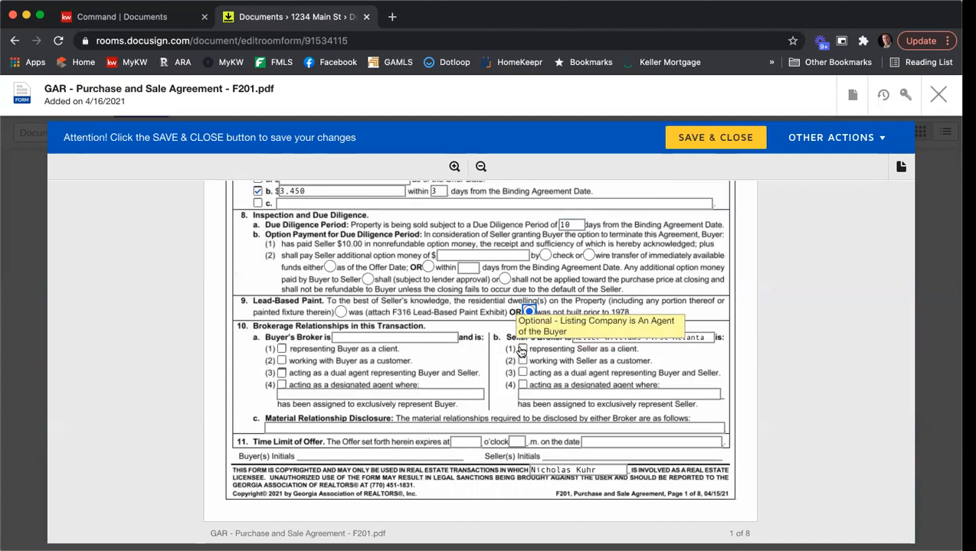
{"action": "left_click", "coordinate": [376, 337]}
{"action": "type", "text": "Harry Norman"}
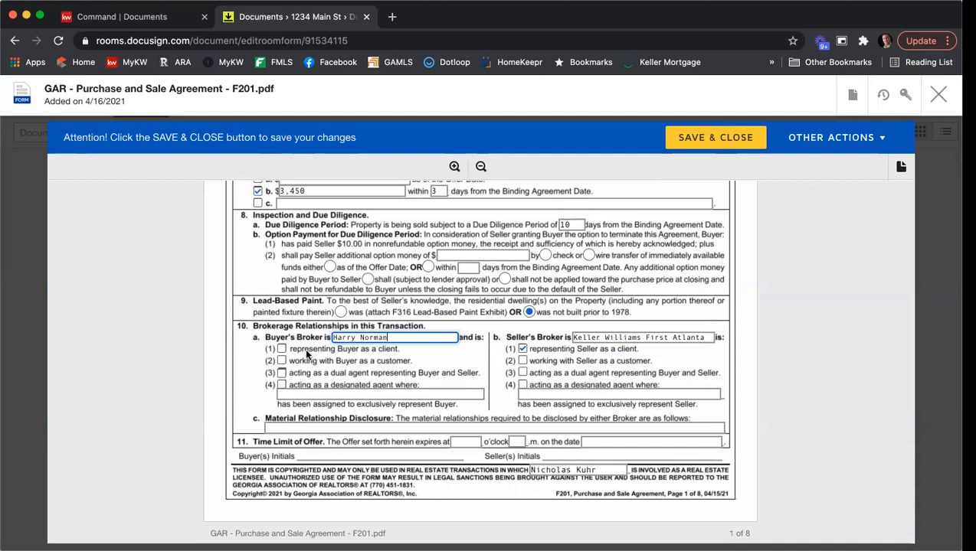
{"action": "left_click", "coordinate": [281, 348]}
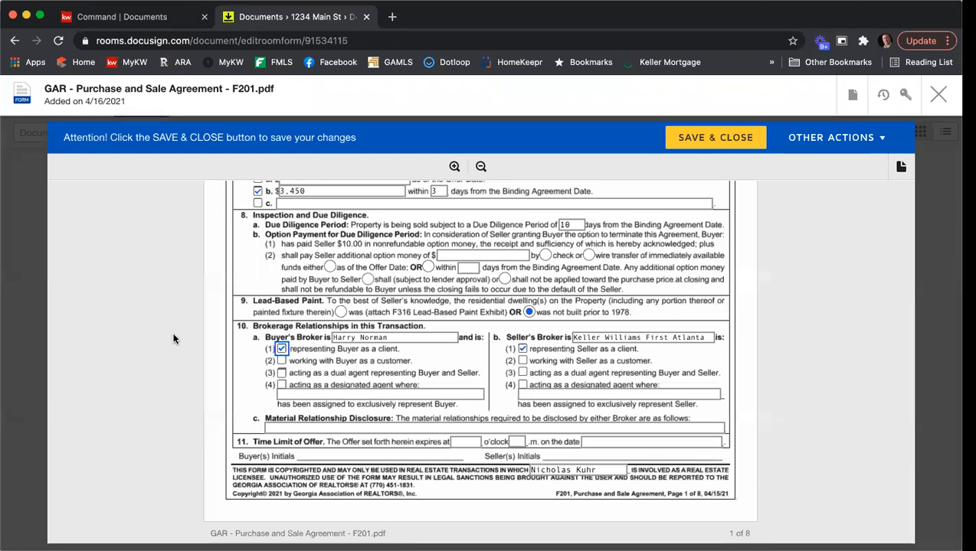
Enter N/A for material relationship disclosure and set the offer to expire 12 p.m. on 4/17/2021
{"action": "scroll", "coordinate": [390, 347], "scroll_direction": "down", "scroll_amount": 2}
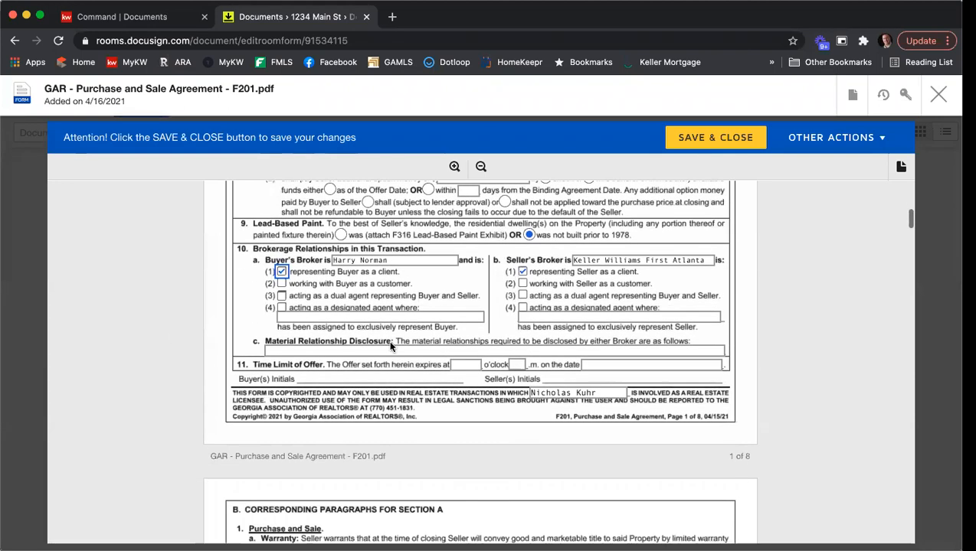
{"action": "left_click", "coordinate": [295, 352]}
{"action": "type", "text": "N/A"}
{"action": "left_click", "coordinate": [468, 365]}
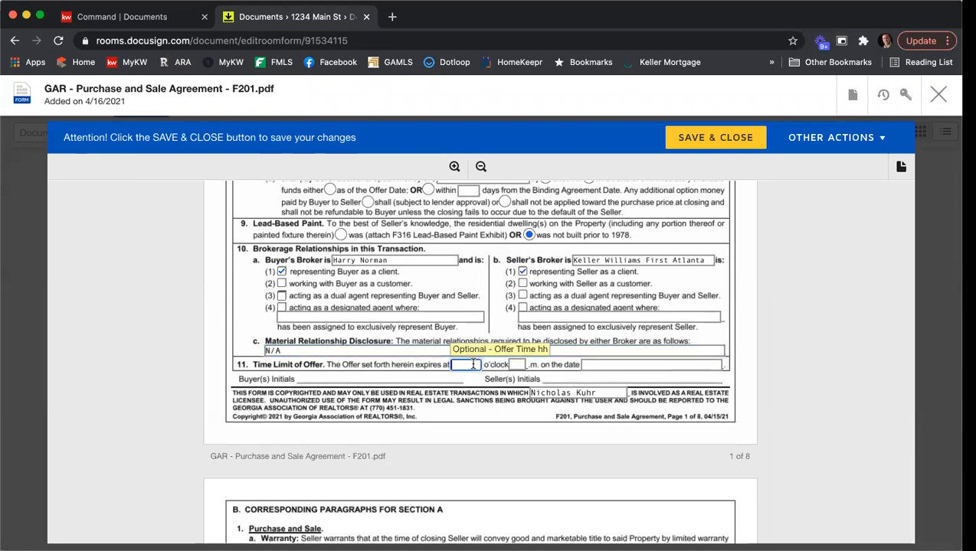
{"action": "type", "text": "12"}
{"action": "key", "text": "Tab"}
{"action": "type", "text": "p"}
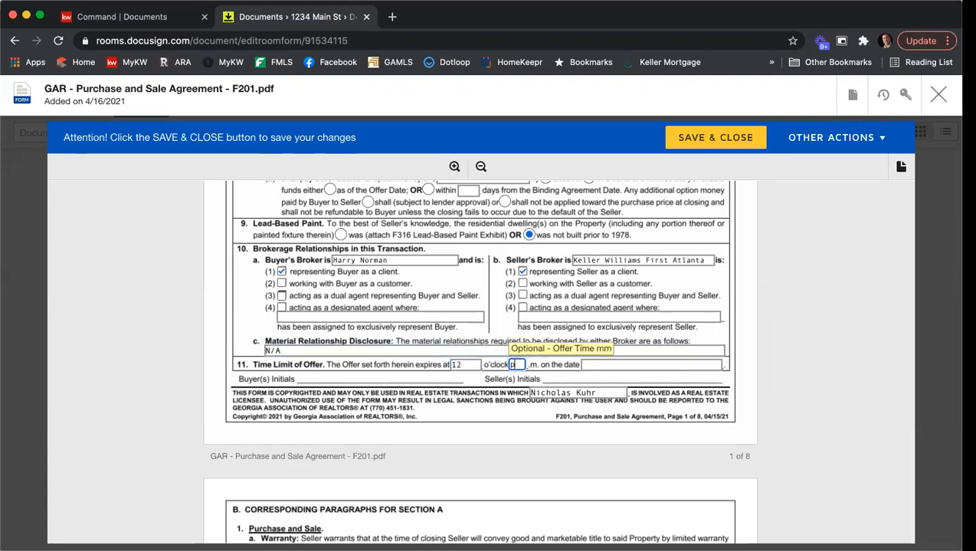
{"action": "key", "text": "Tab"}
{"action": "type", "text": "4/17/20214"}
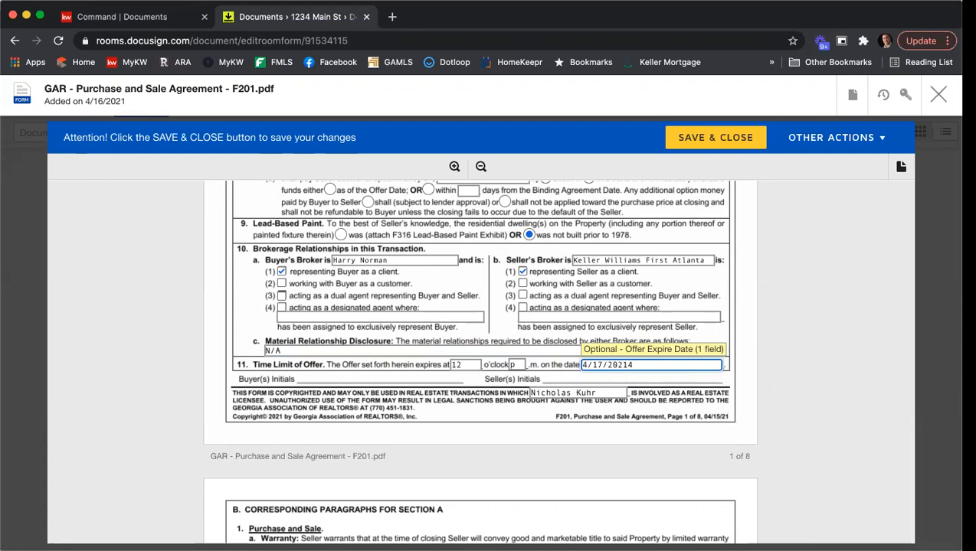
{"action": "key", "text": "BackSpace"}
{"action": "type", "text": "11"}
{"action": "left_click", "coordinate": [775, 329]}
Scroll down to section 8 Exhibits and Addenda, where All Cash Sale Exhibit (F401) is checked
{"action": "scroll", "coordinate": [776, 329], "scroll_direction": "down", "scroll_amount": 3}
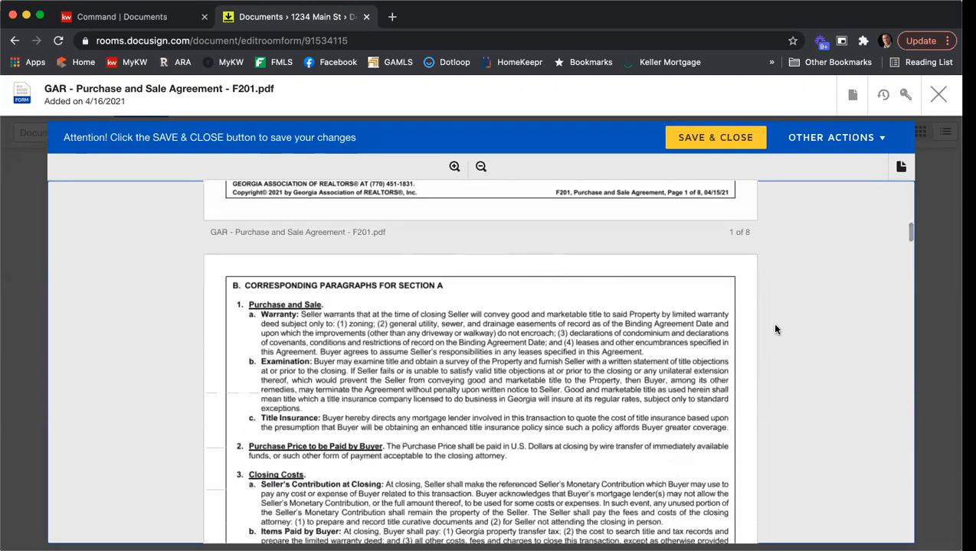
{"action": "scroll", "coordinate": [775, 329], "scroll_direction": "down", "scroll_amount": 8}
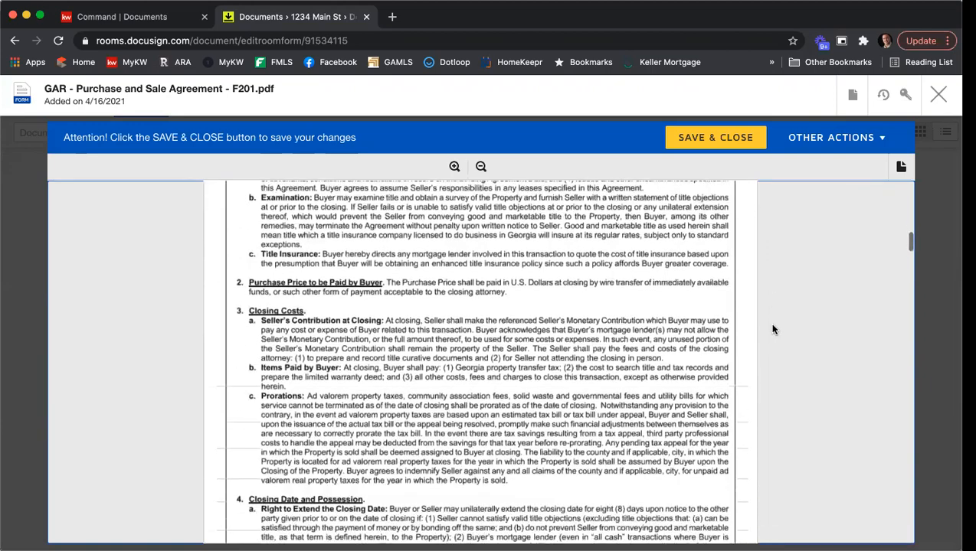
{"action": "scroll", "coordinate": [773, 329], "scroll_direction": "down", "scroll_amount": 10}
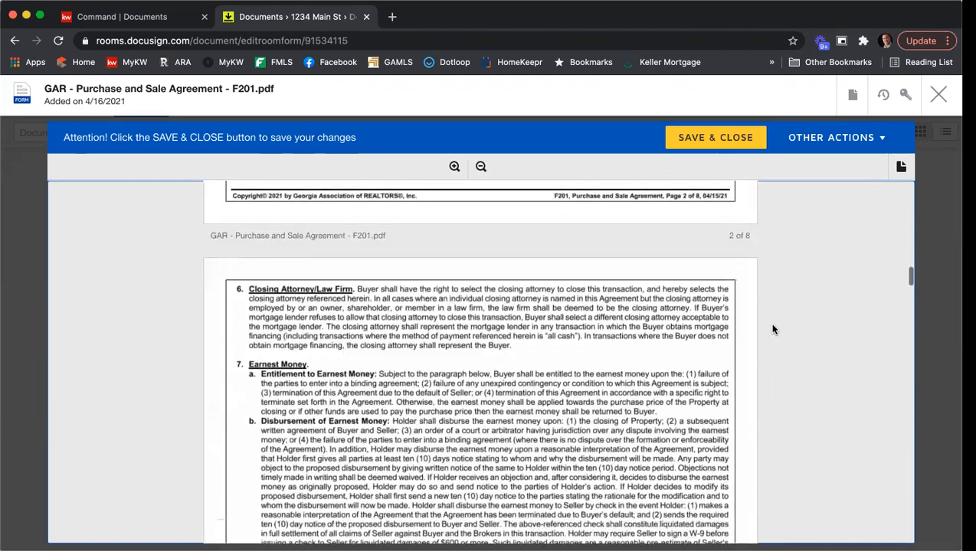
{"action": "scroll", "coordinate": [772, 330], "scroll_direction": "down", "scroll_amount": 12}
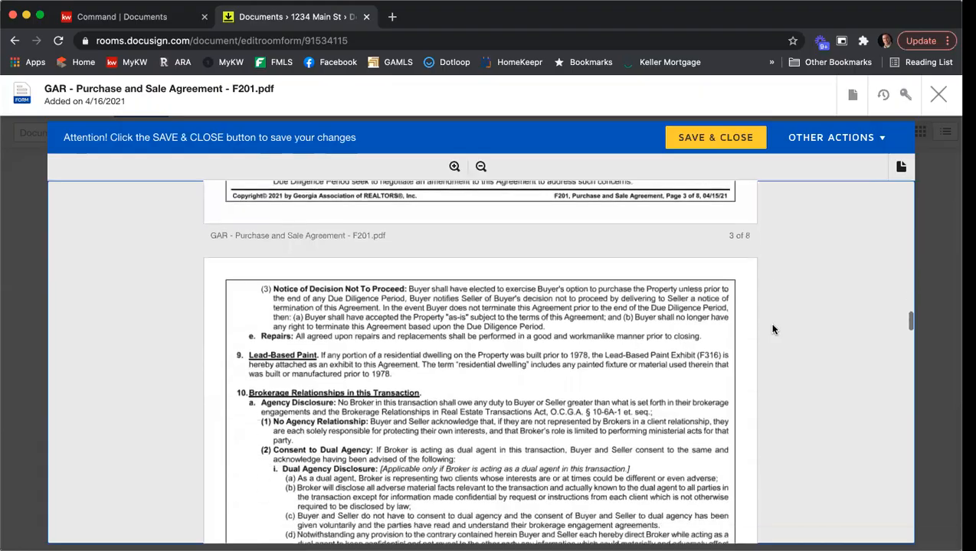
{"action": "scroll", "coordinate": [771, 329], "scroll_direction": "down", "scroll_amount": 12}
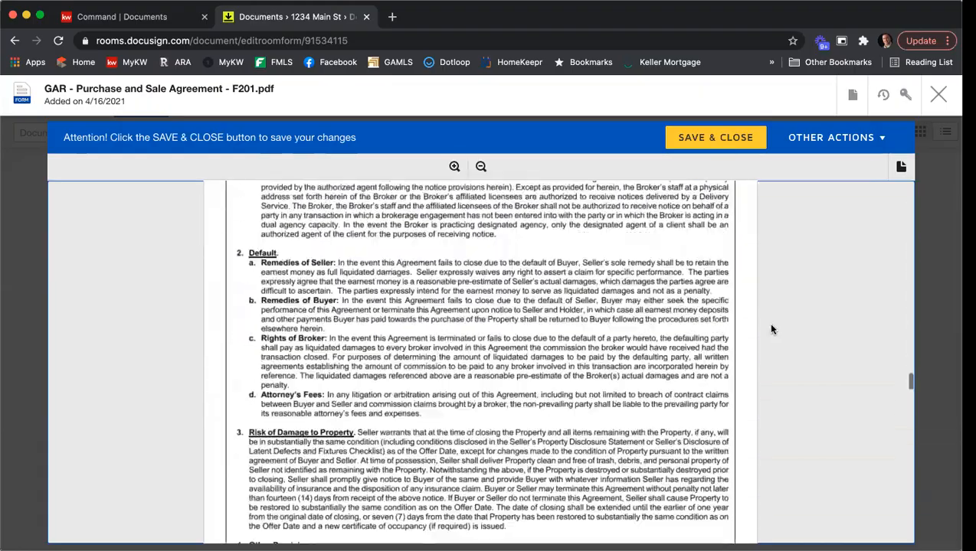
{"action": "scroll", "coordinate": [771, 330], "scroll_direction": "down", "scroll_amount": 12}
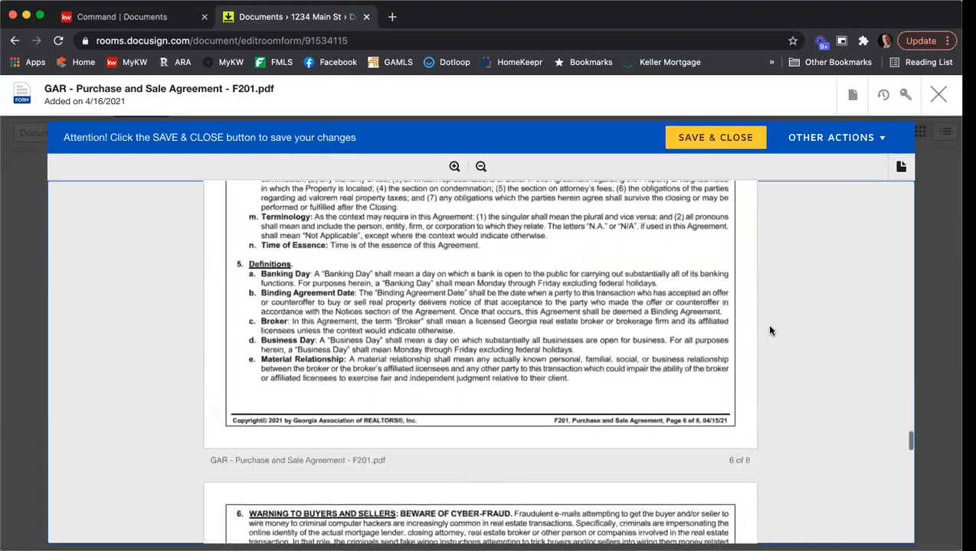
{"action": "scroll", "coordinate": [771, 330], "scroll_direction": "down", "scroll_amount": 1}
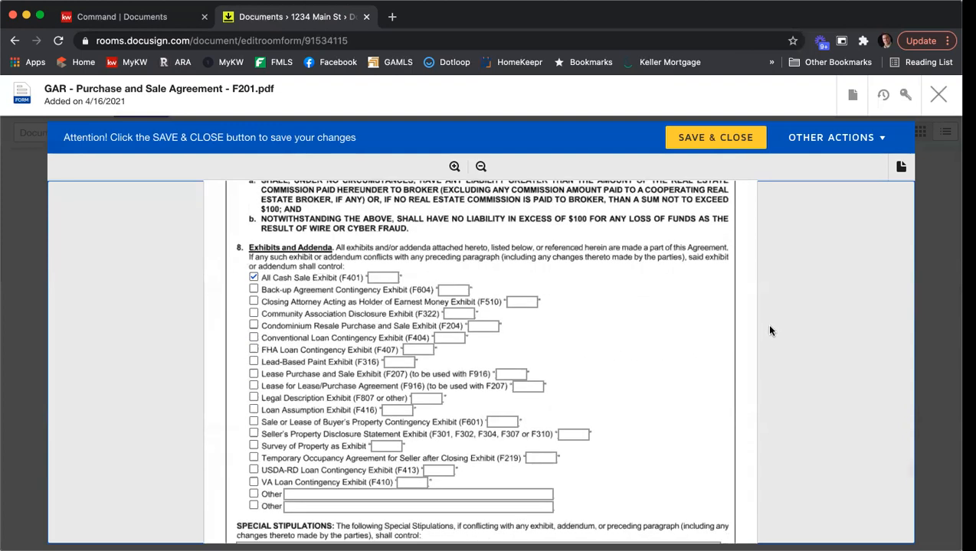
Uncheck the All Cash Sale exhibit and add Seller's Property Disclosure Statement labelled A
{"action": "left_click", "coordinate": [258, 279]}
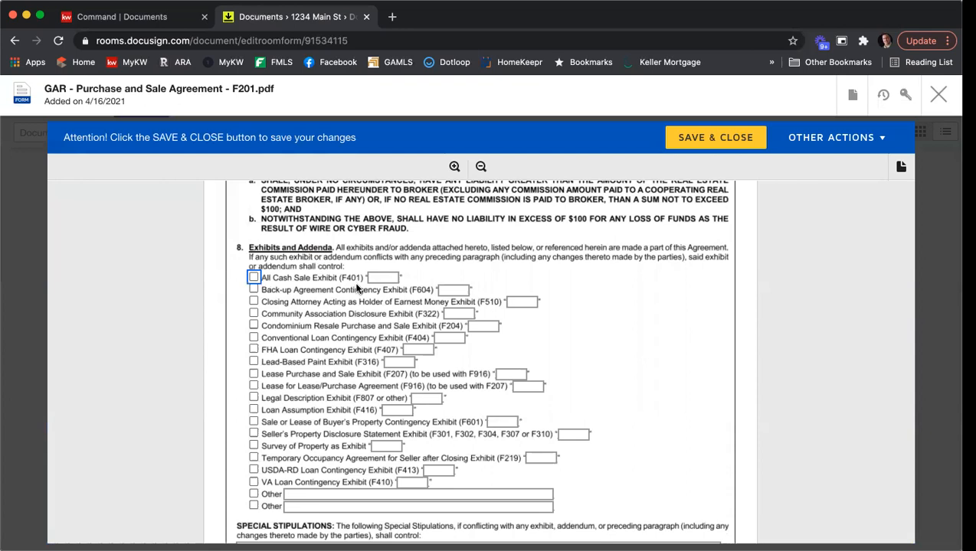
{"action": "left_click", "coordinate": [254, 434]}
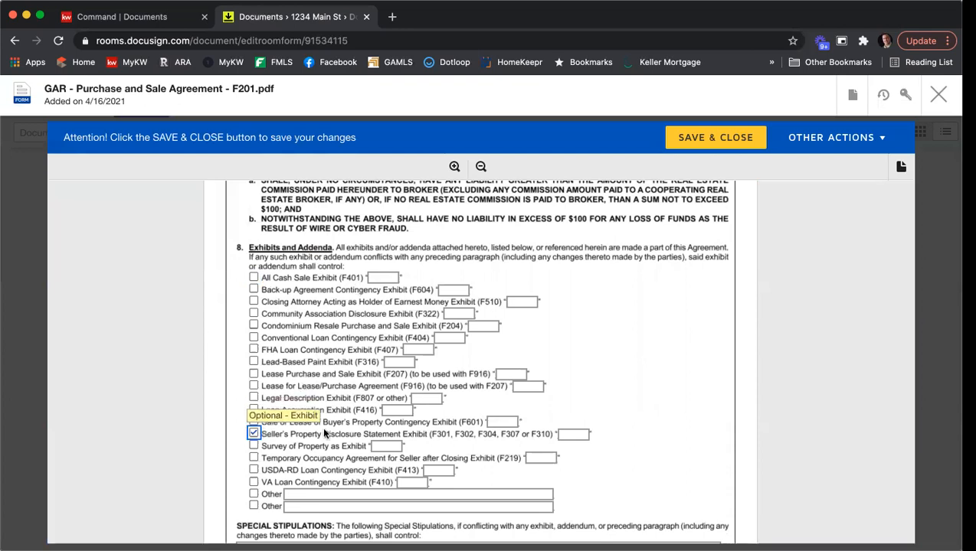
{"action": "left_click", "coordinate": [565, 434]}
{"action": "type", "text": "A"}
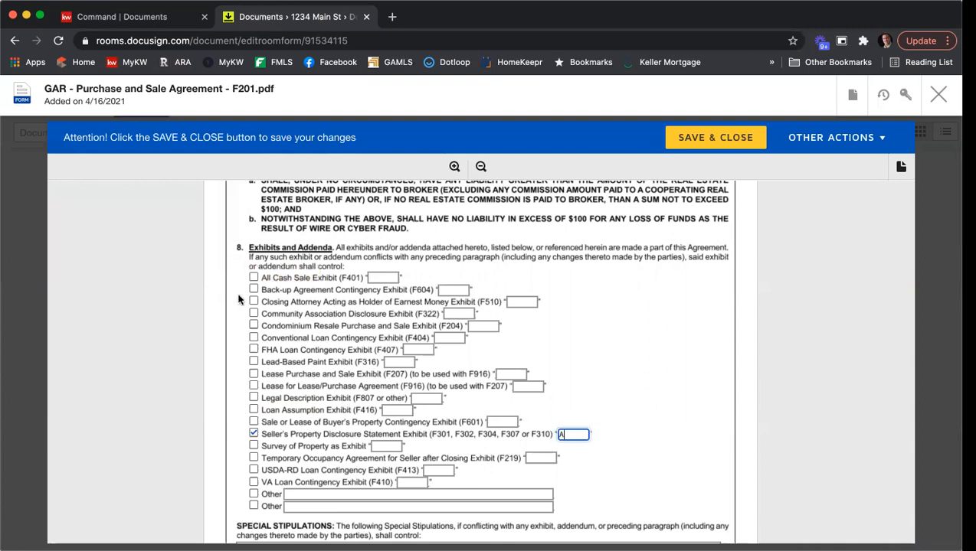
Add Community Association Disclosure labelled B and Legal Description labelled C
{"action": "left_click", "coordinate": [253, 313]}
{"action": "left_click", "coordinate": [466, 313]}
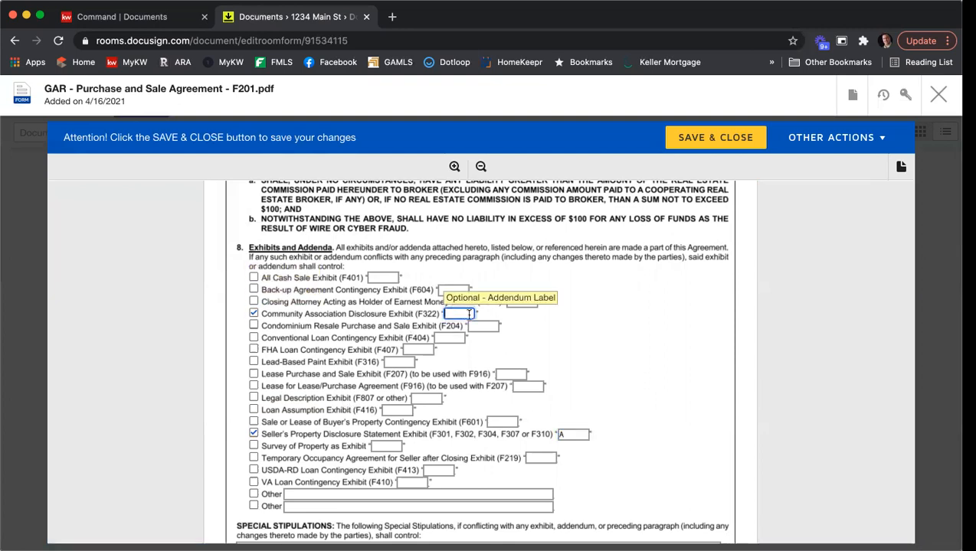
{"action": "type", "text": "B"}
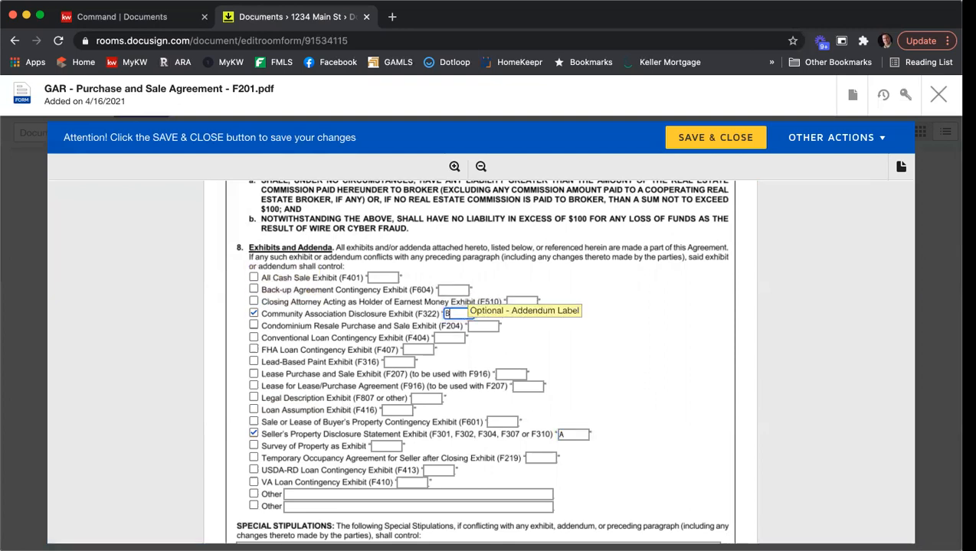
{"action": "left_click", "coordinate": [704, 356]}
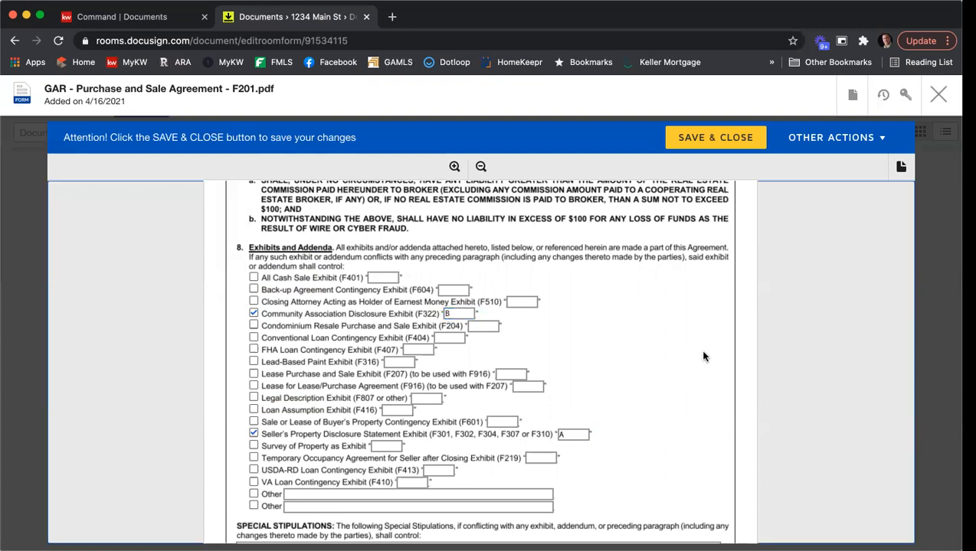
{"action": "left_click", "coordinate": [254, 398]}
{"action": "left_click", "coordinate": [436, 395]}
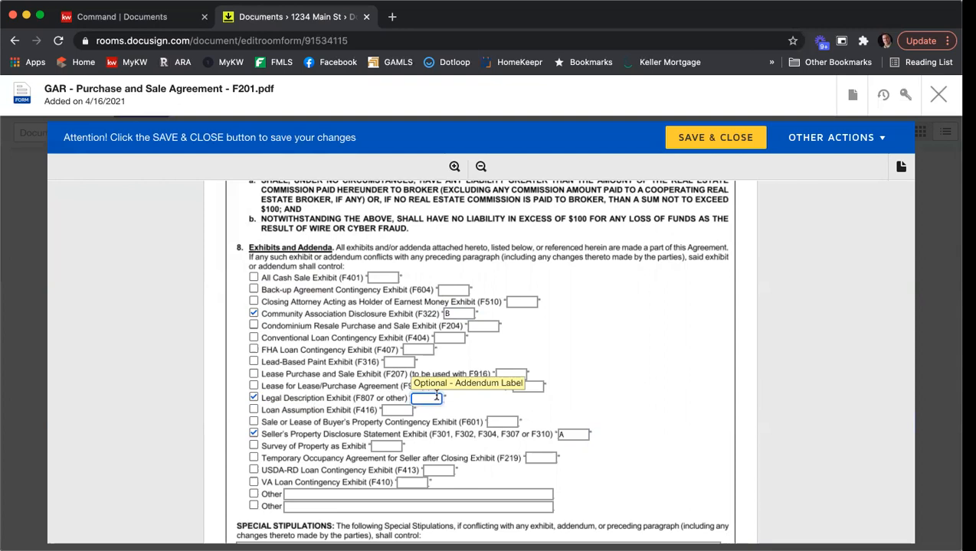
{"action": "type", "text": "C"}
{"action": "left_click", "coordinate": [754, 320]}
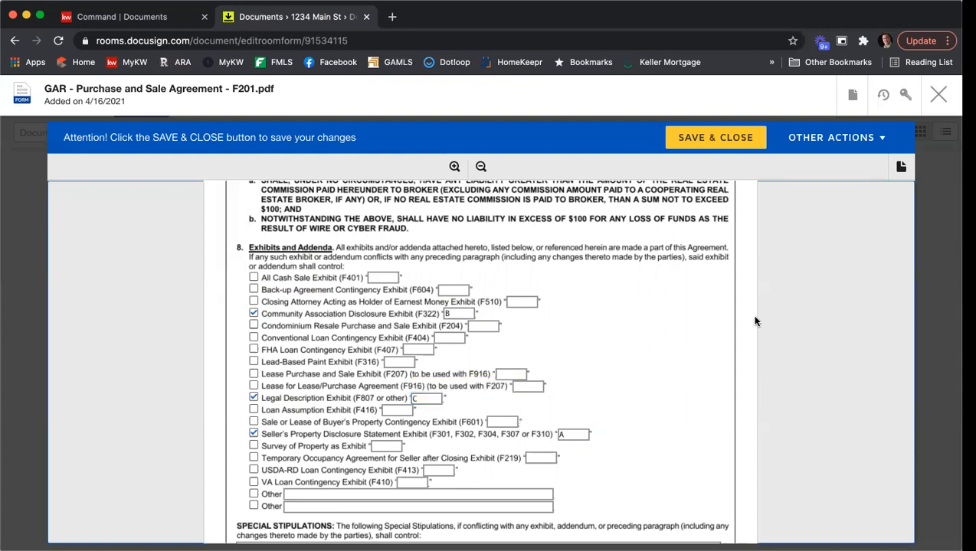
{"action": "scroll", "coordinate": [756, 321], "scroll_direction": "down", "scroll_amount": 1}
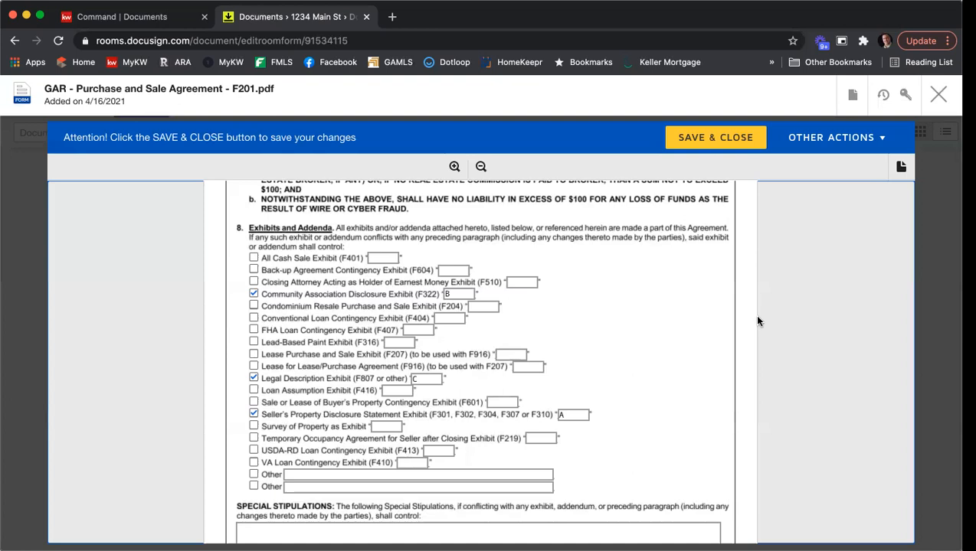
Enter 'Seller to provide SPD within 24 hours of binding agreement.' in page 7's Special Stipulations box
{"action": "scroll", "coordinate": [732, 327], "scroll_direction": "down", "scroll_amount": 5}
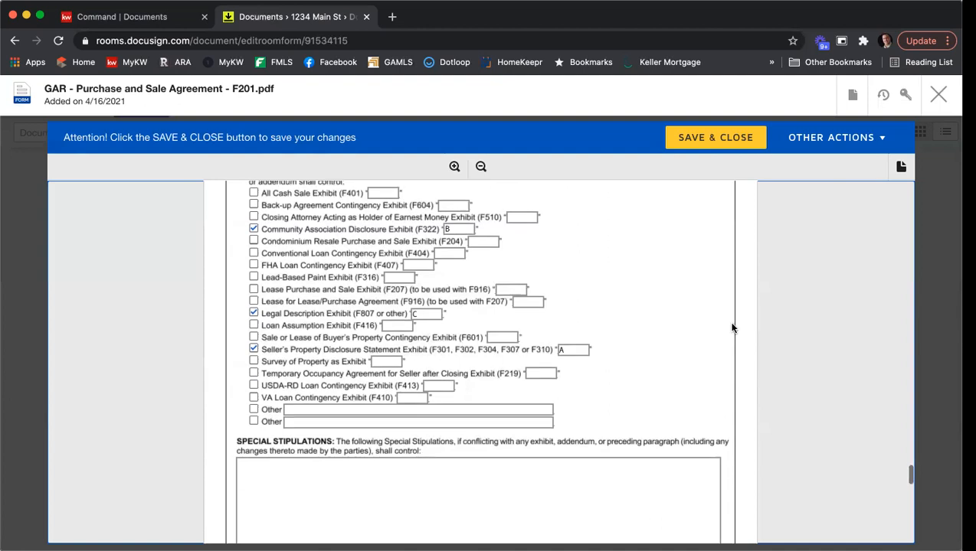
{"action": "left_click", "coordinate": [559, 354]}
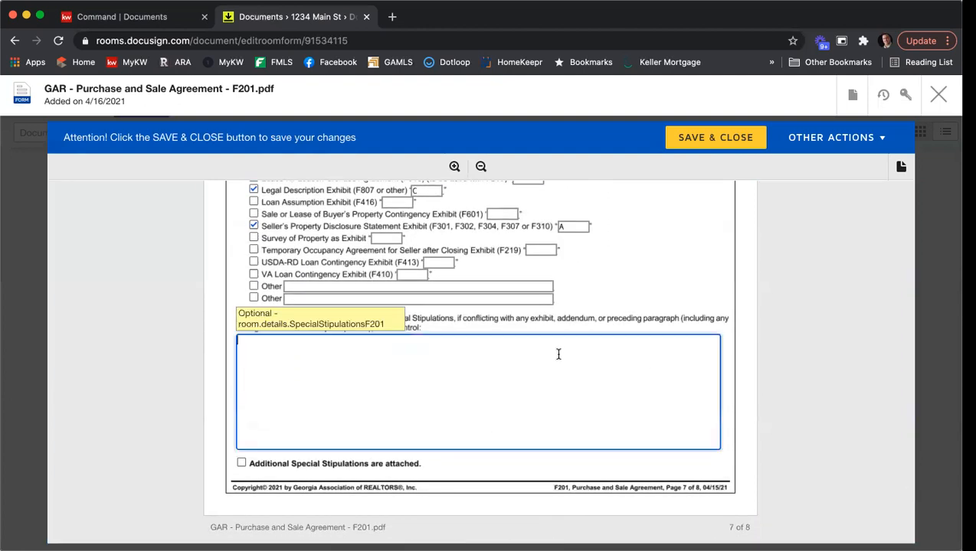
{"action": "type", "text": "Seller to provide SPD"}
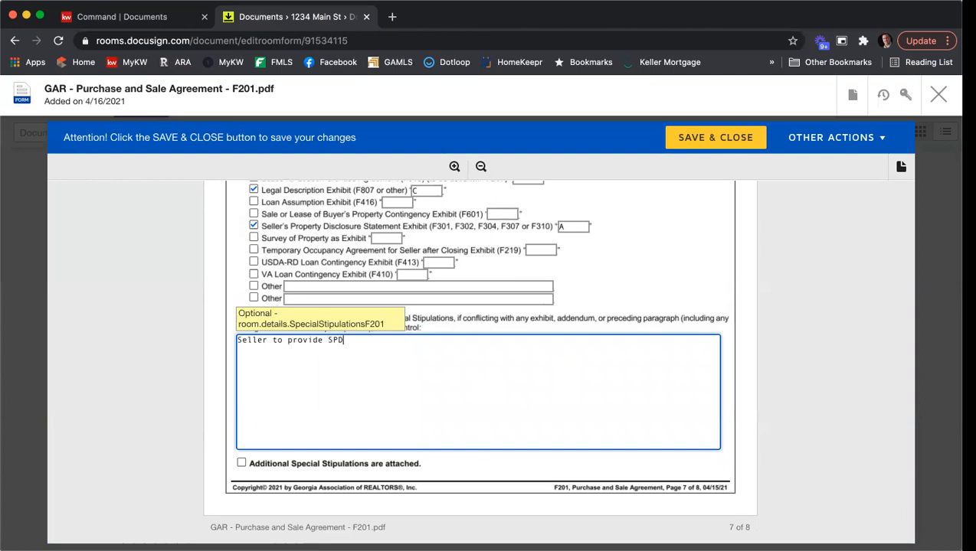
{"action": "type", "text": " within 24 hours of binding a"}
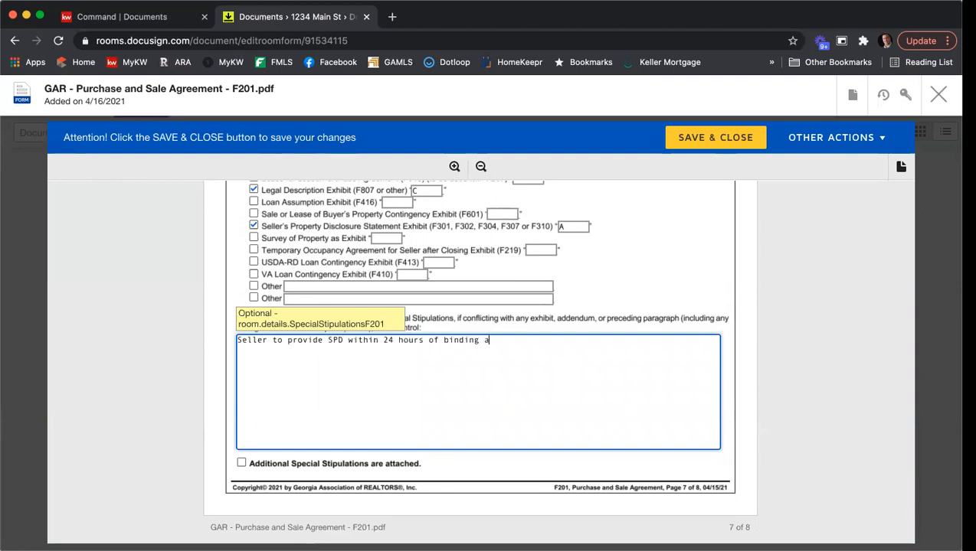
{"action": "type", "text": "greement."}
{"action": "left_click", "coordinate": [838, 331]}
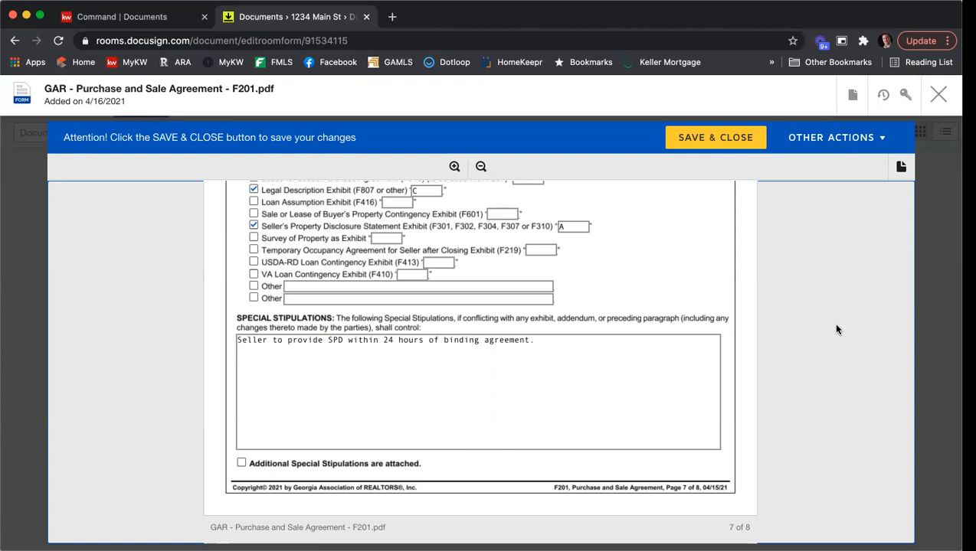
{"action": "scroll", "coordinate": [831, 329], "scroll_direction": "up", "scroll_amount": 3}
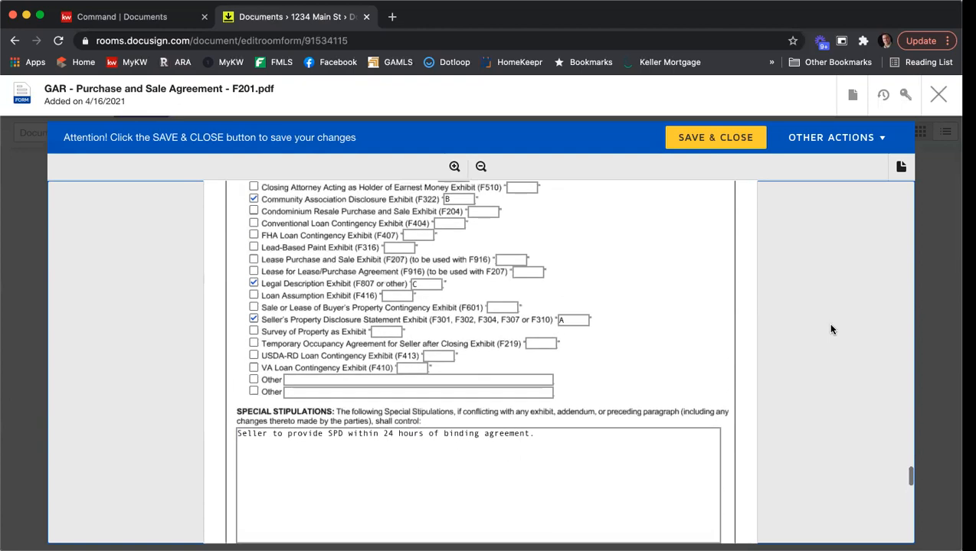
{"action": "scroll", "coordinate": [831, 329], "scroll_direction": "up", "scroll_amount": 1}
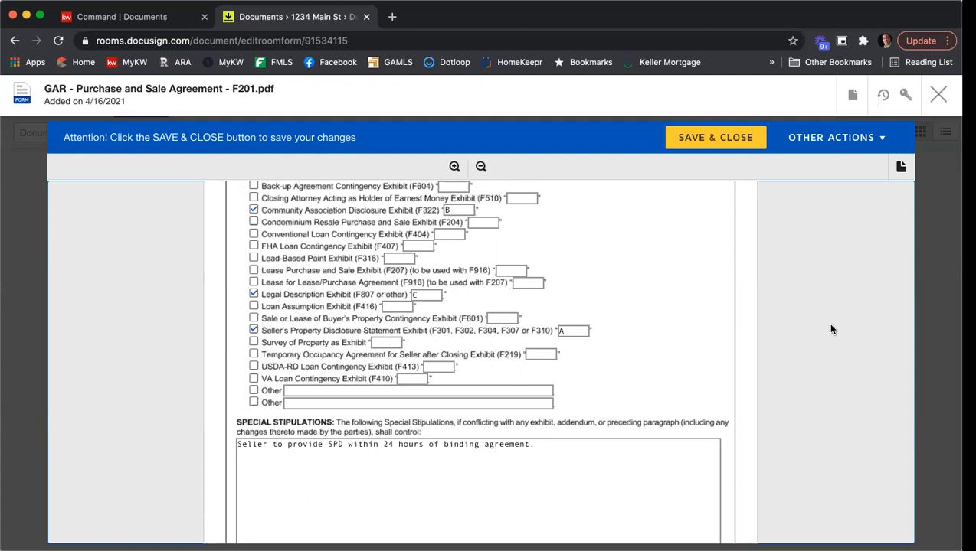
{"action": "scroll", "coordinate": [700, 291], "scroll_direction": "down", "scroll_amount": 5}
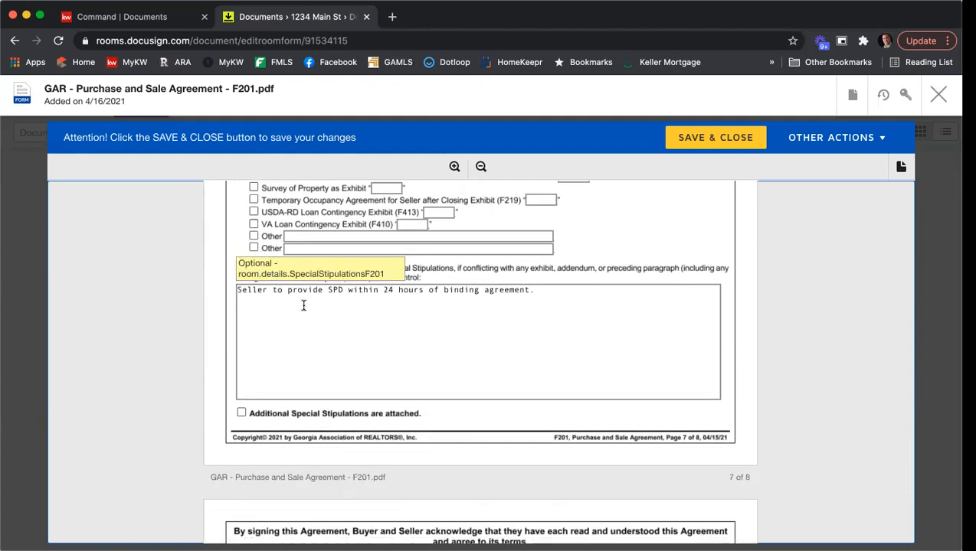
{"action": "left_click", "coordinate": [548, 298]}
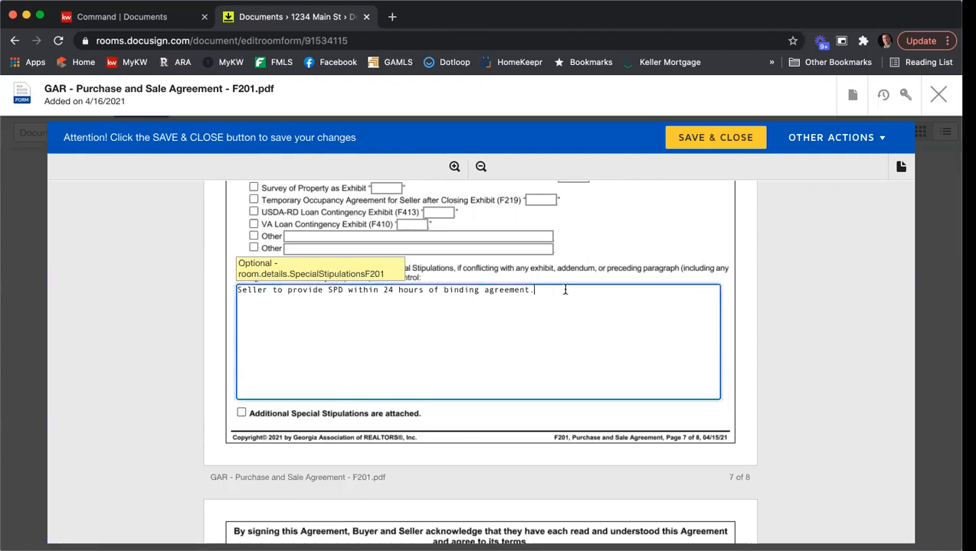
{"action": "scroll", "coordinate": [565, 290], "scroll_direction": "down", "scroll_amount": 1}
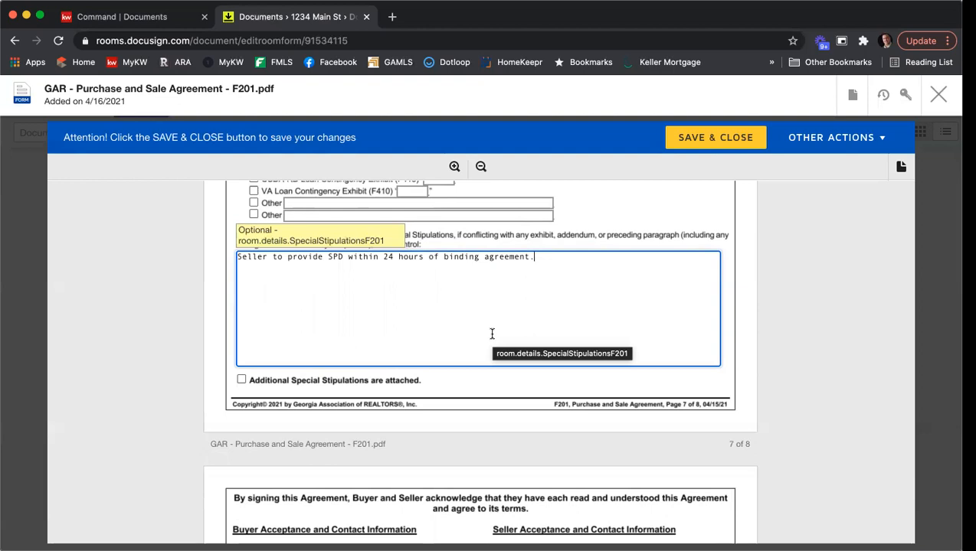
Type two more stipulation lines: 'You can only so many stips here.' and 'Such a small space.'
{"action": "key", "text": "Return"}
{"action": "key", "text": "Return"}
{"action": "type", "text": "Youc an on"}
{"action": "key", "text": "BackSpace"}
{"action": "key", "text": "BackSpace"}
{"action": "key", "text": "BackSpace"}
{"action": "key", "text": "BackSpace"}
{"action": "key", "text": "BackSpace"}
{"action": "key", "text": "BackSpace"}
{"action": "key", "text": "BackSpace"}
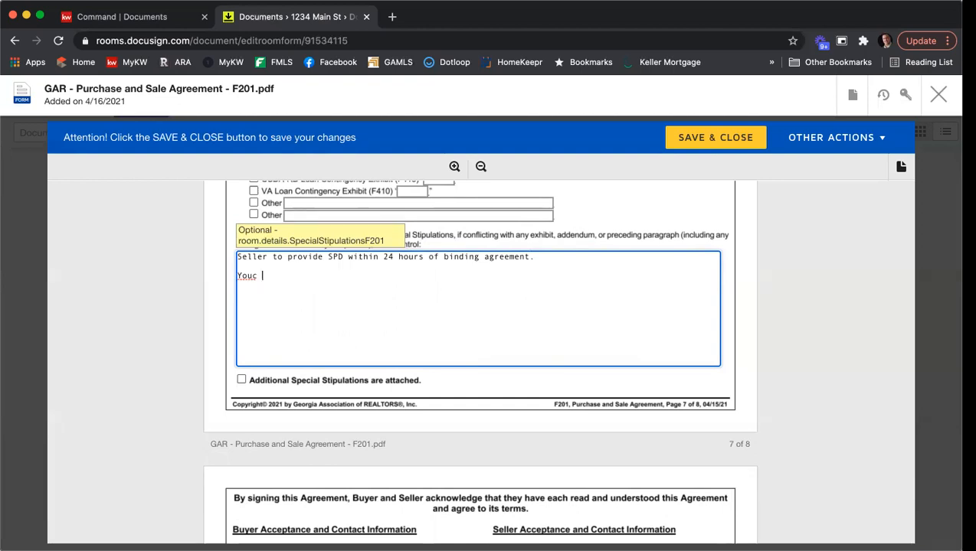
{"action": "type", "text": "can only so many stips here."}
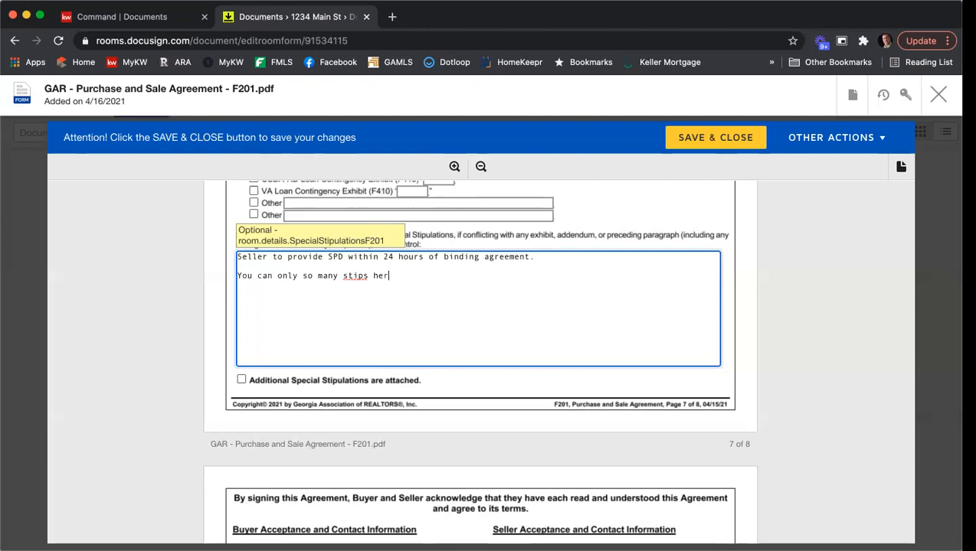
{"action": "key", "text": "Return"}
{"action": "key", "text": "Return"}
{"action": "type", "text": "Such a sm"}
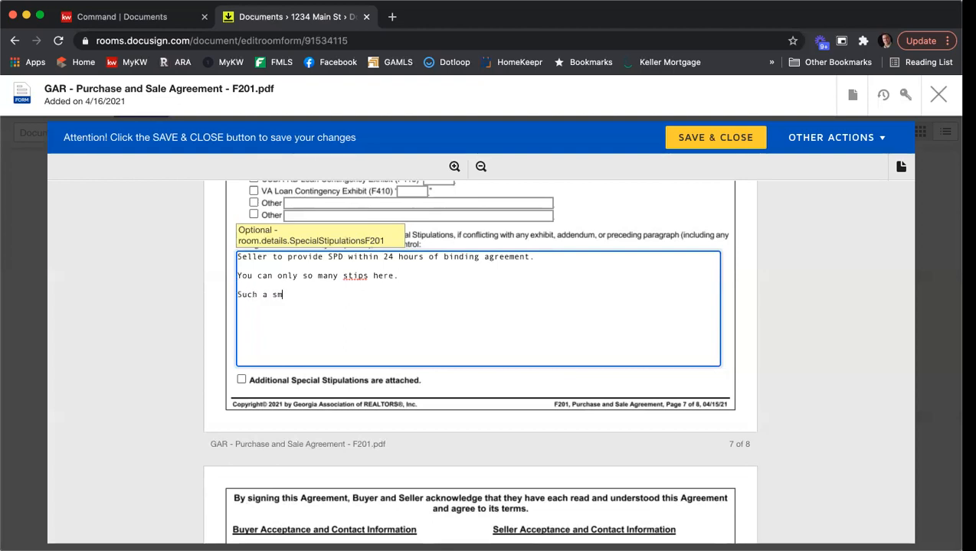
{"action": "type", "text": "all space."}
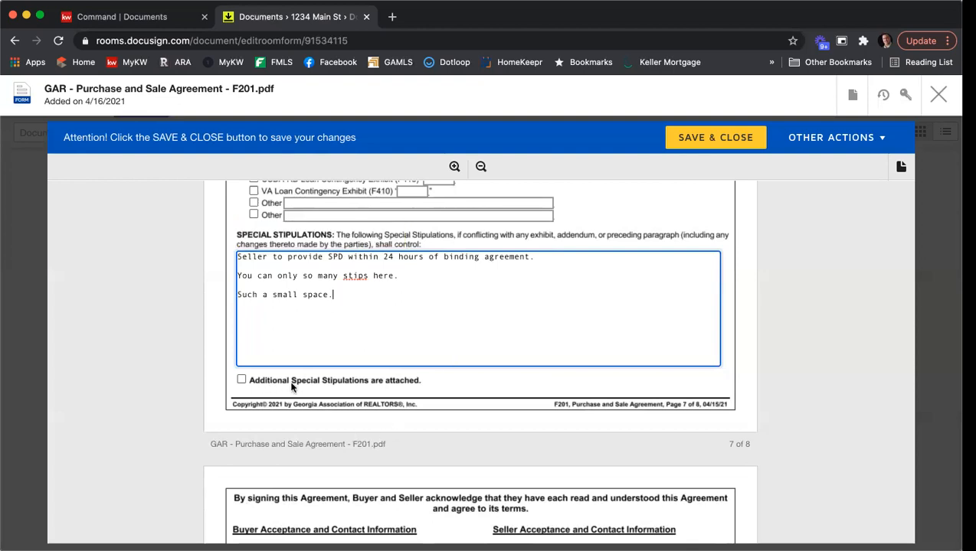
{"action": "left_click", "coordinate": [240, 381]}
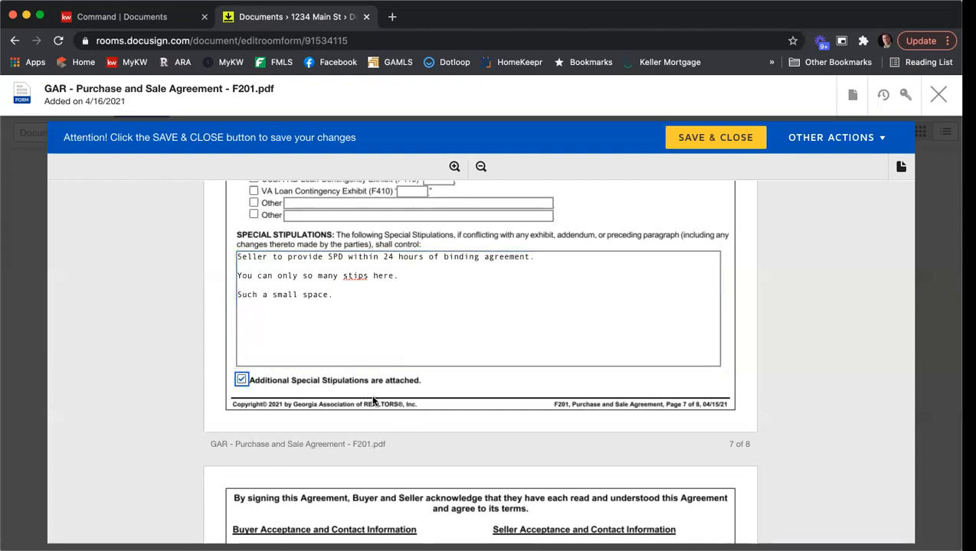
{"action": "left_click", "coordinate": [241, 379]}
Scroll down to the Buyer and Seller Acceptance signature blocks at the top of page 8
{"action": "scroll", "coordinate": [778, 261], "scroll_direction": "down", "scroll_amount": 4}
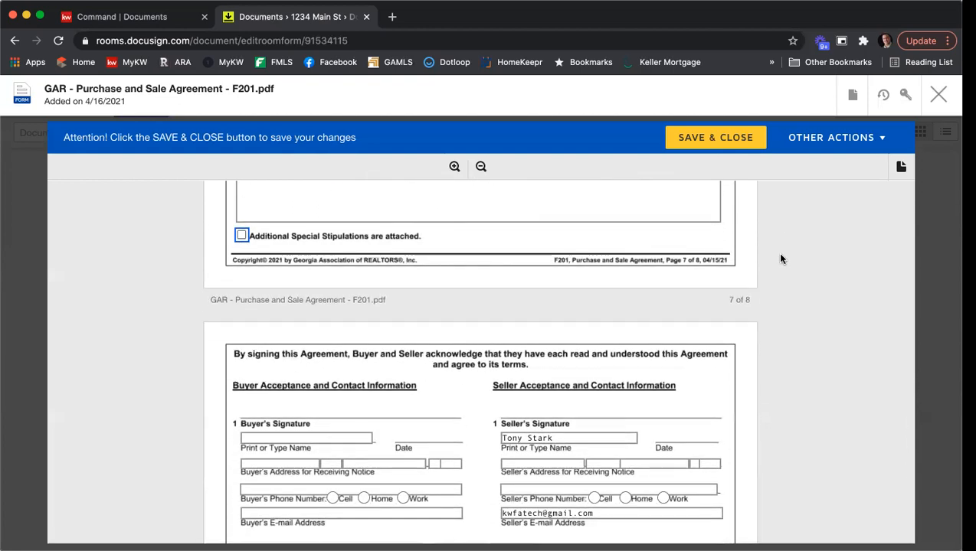
{"action": "scroll", "coordinate": [780, 259], "scroll_direction": "down", "scroll_amount": 3}
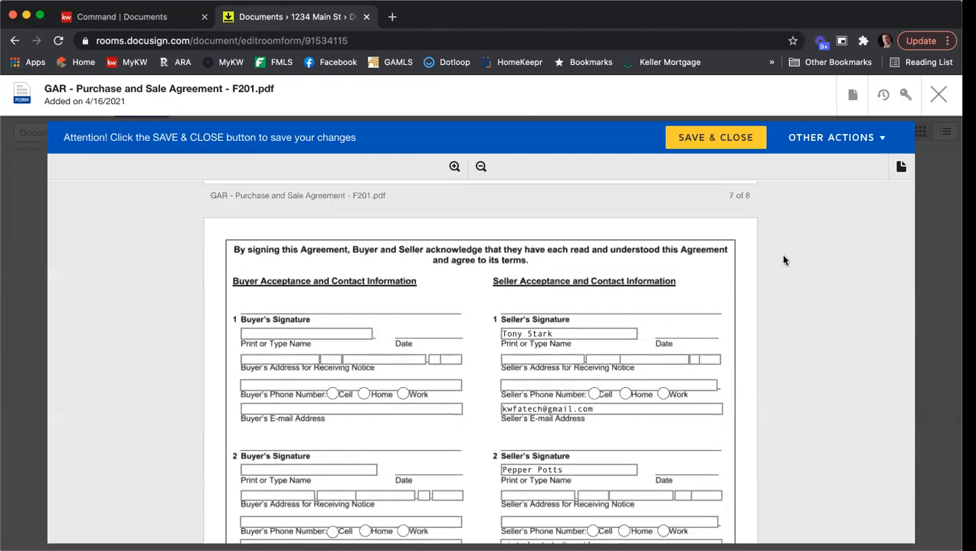
{"action": "scroll", "coordinate": [783, 260], "scroll_direction": "down", "scroll_amount": 2}
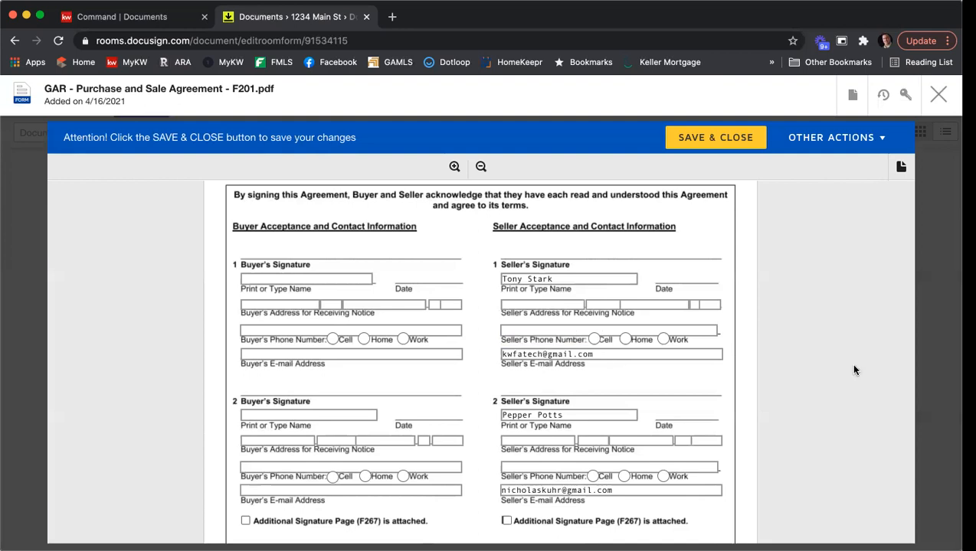
Enter REALTOR Membership Atlanta, the brokerage fax number and MLS Office Code KWFA01 for the seller's broker
{"action": "scroll", "coordinate": [855, 352], "scroll_direction": "down", "scroll_amount": 2}
{"action": "scroll", "coordinate": [850, 348], "scroll_direction": "down", "scroll_amount": 6}
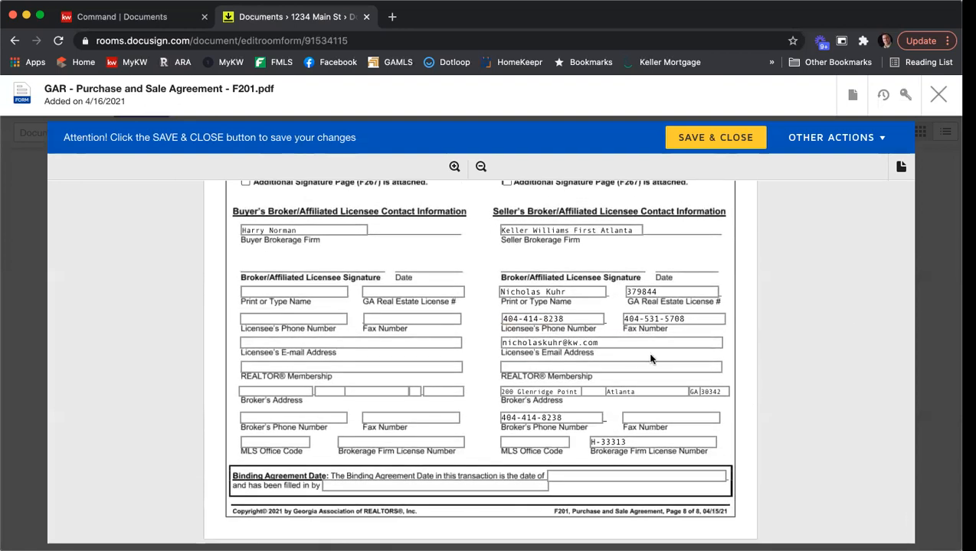
{"action": "left_click", "coordinate": [589, 366]}
{"action": "type", "text": "Atlnat"}
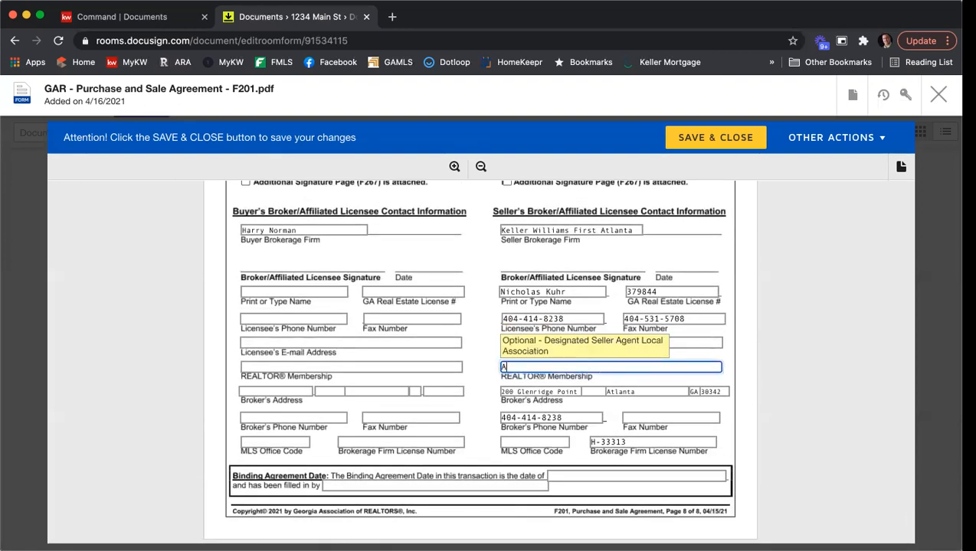
{"action": "key", "text": "BackSpace"}
{"action": "key", "text": "BackSpace"}
{"action": "key", "text": "BackSpace"}
{"action": "type", "text": "anta"}
{"action": "left_click", "coordinate": [679, 417]}
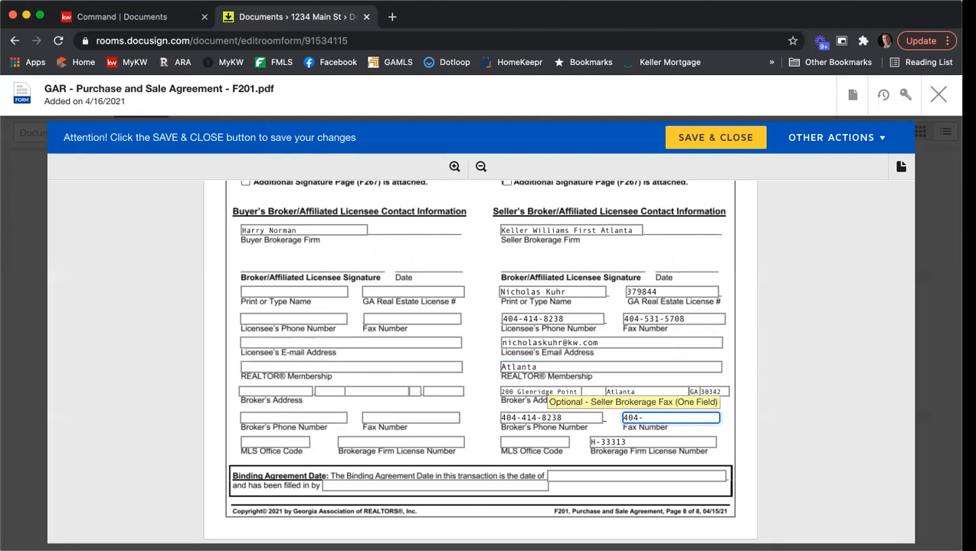
{"action": "left_click", "coordinate": [564, 439]}
{"action": "type", "text": "KWFA01"}
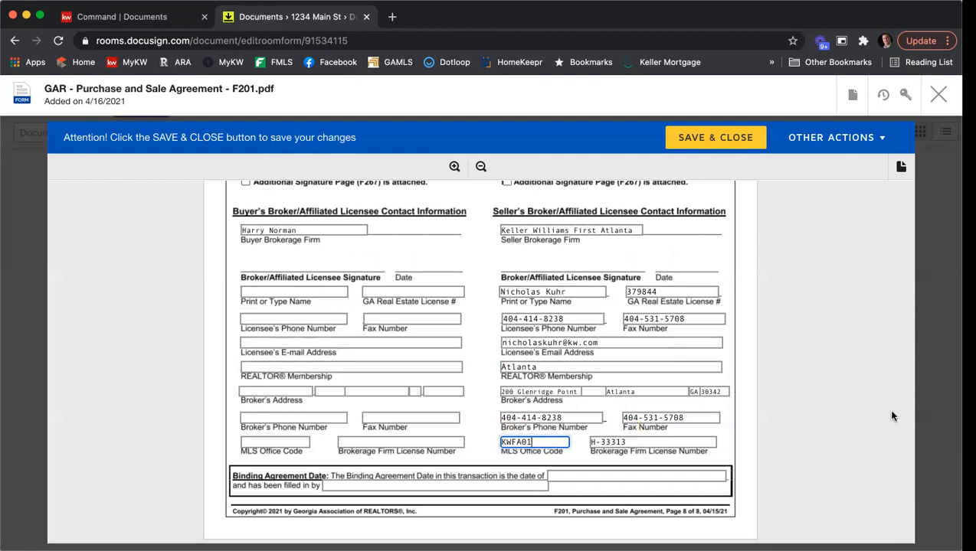
{"action": "left_click", "coordinate": [841, 394]}
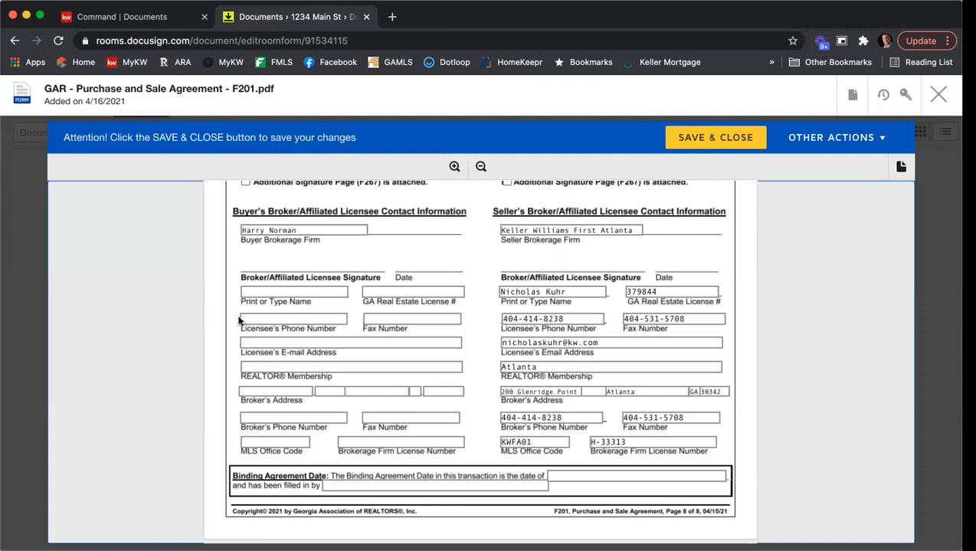
Enter the buyer agent's printed name and GA license number under Buyer's Broker
{"action": "left_click", "coordinate": [258, 292]}
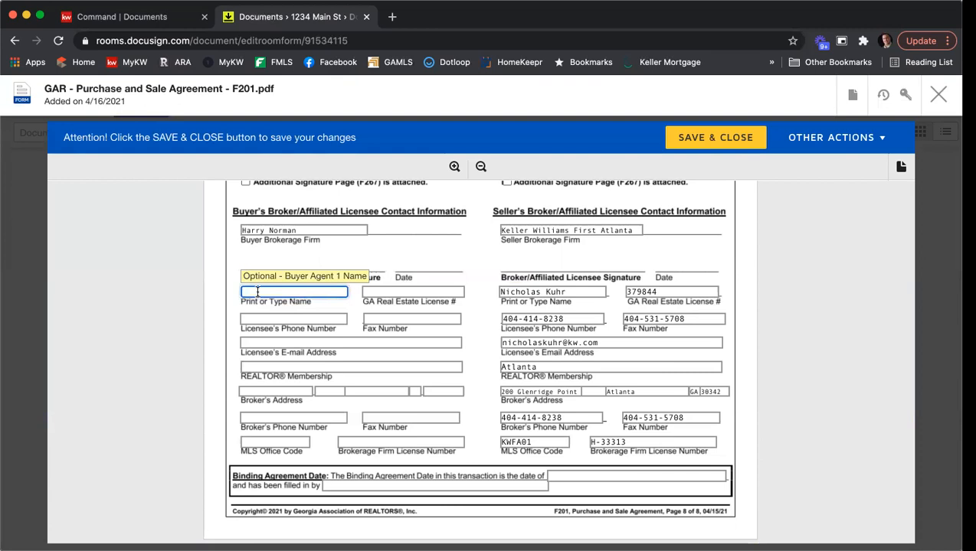
{"action": "type", "text": "John Doe"}
{"action": "key", "text": "Tab"}
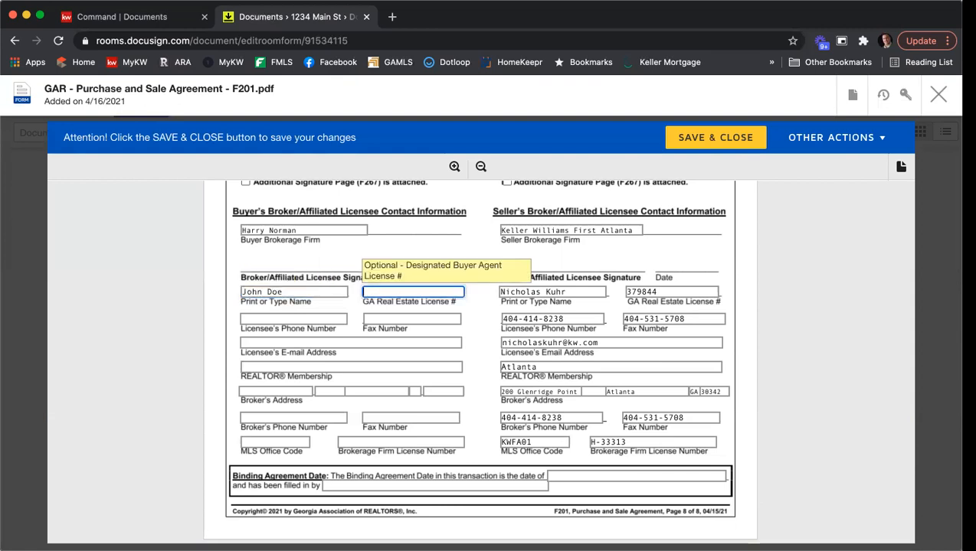
{"action": "type", "text": "123456"}
Add the buyer agent's phone number and e-mail address
{"action": "left_click", "coordinate": [254, 318]}
{"action": "type", "text": "404"}
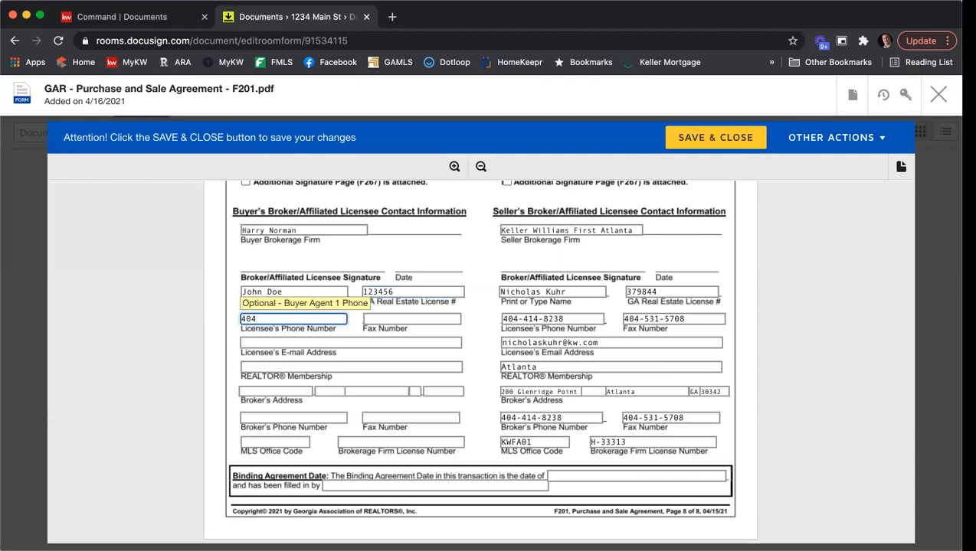
{"action": "type", "text": "-123-4657"}
{"action": "left_click", "coordinate": [260, 344]}
{"action": "type", "text": "e"}
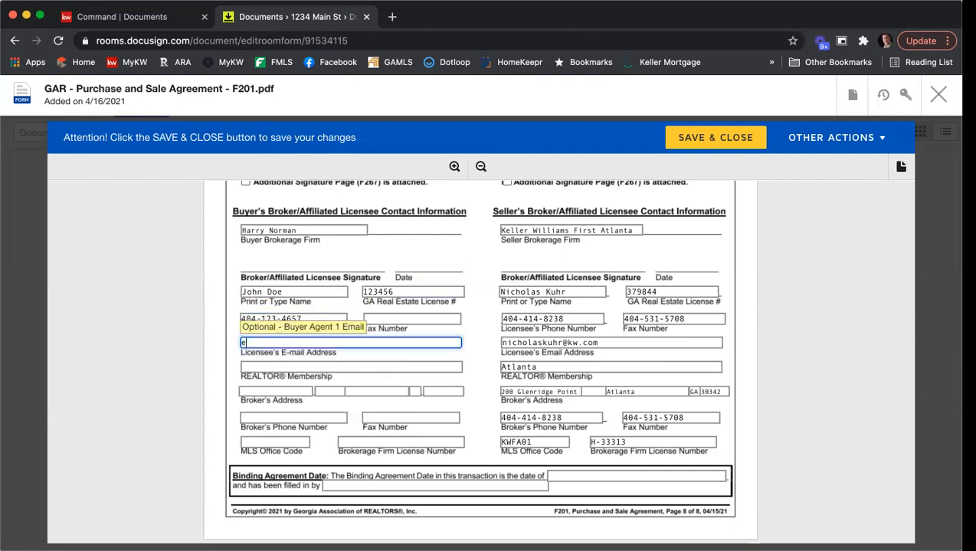
{"action": "type", "text": "mail@email.com"}
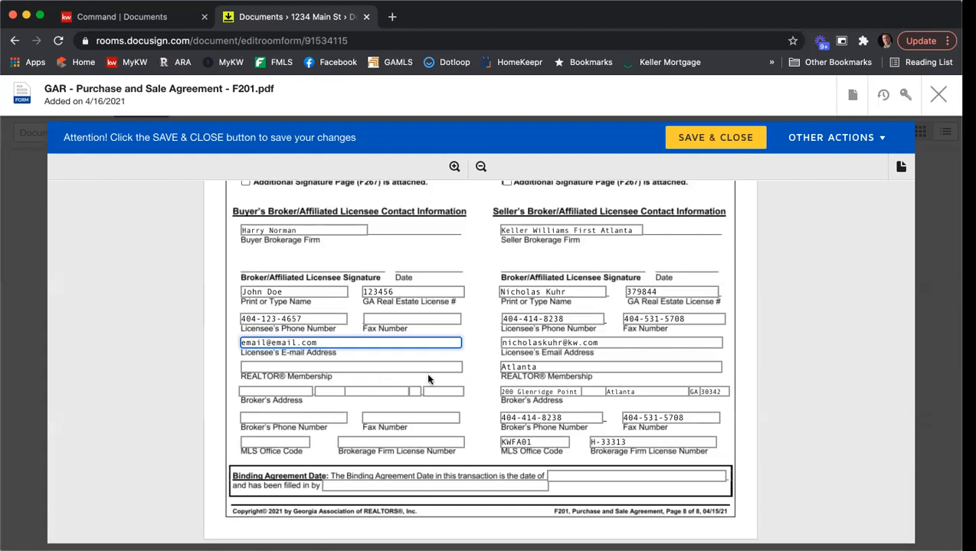
{"action": "scroll", "coordinate": [463, 356], "scroll_direction": "down", "scroll_amount": 3}
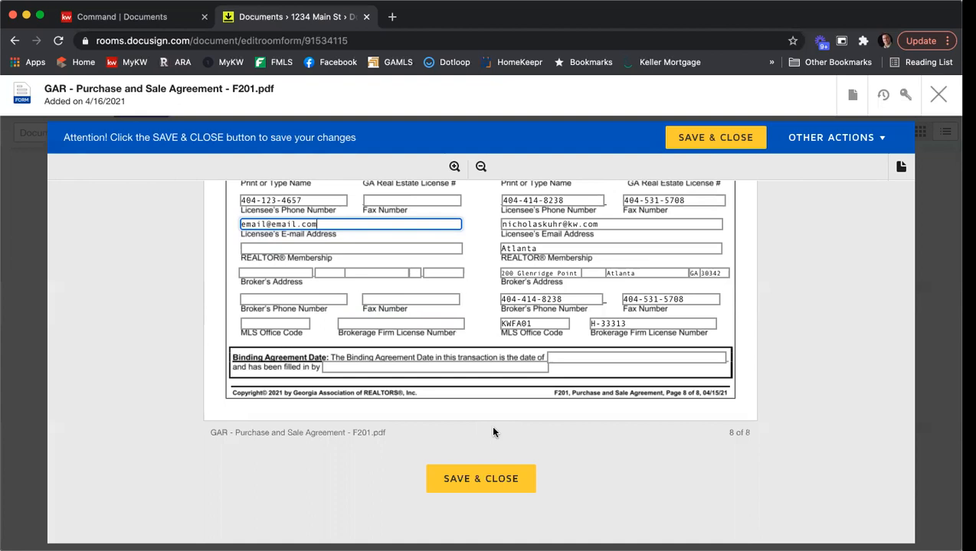
Save and close the F201 Purchase and Sale Agreement, returning to the room's documents
{"action": "left_click", "coordinate": [467, 487]}
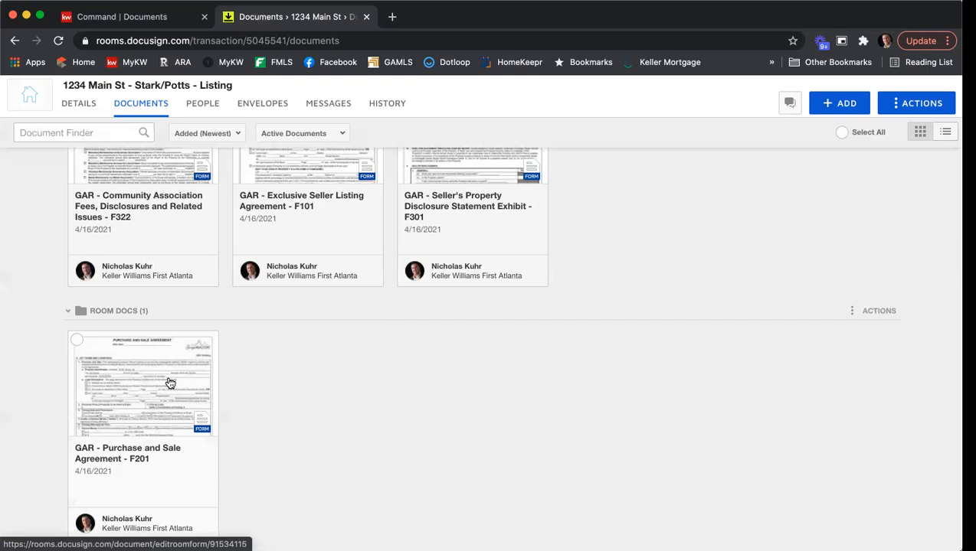
{"action": "scroll", "coordinate": [175, 384], "scroll_direction": "up", "scroll_amount": 2}
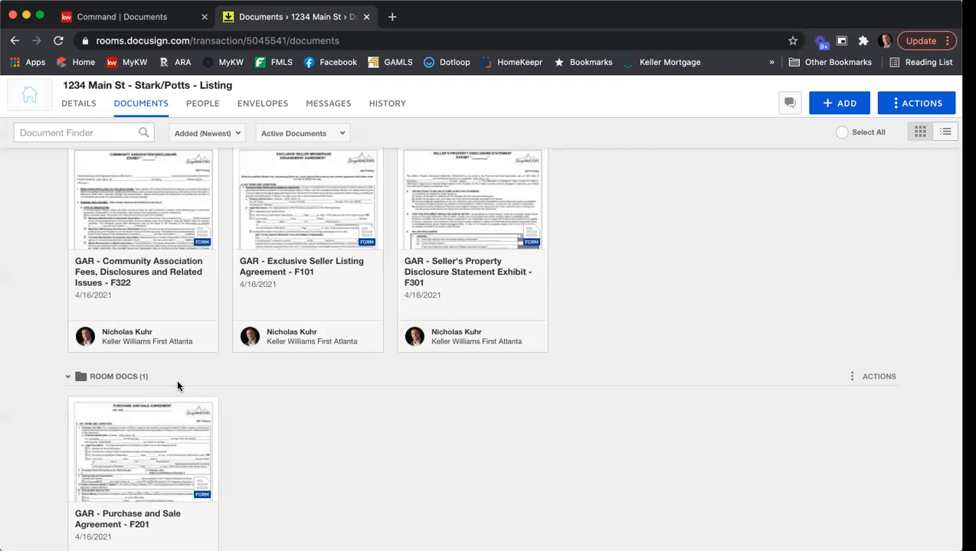
Select the F322 and F101 document cards, then go to the room's empty Envelopes page
{"action": "scroll", "coordinate": [647, 440], "scroll_direction": "up", "scroll_amount": 2}
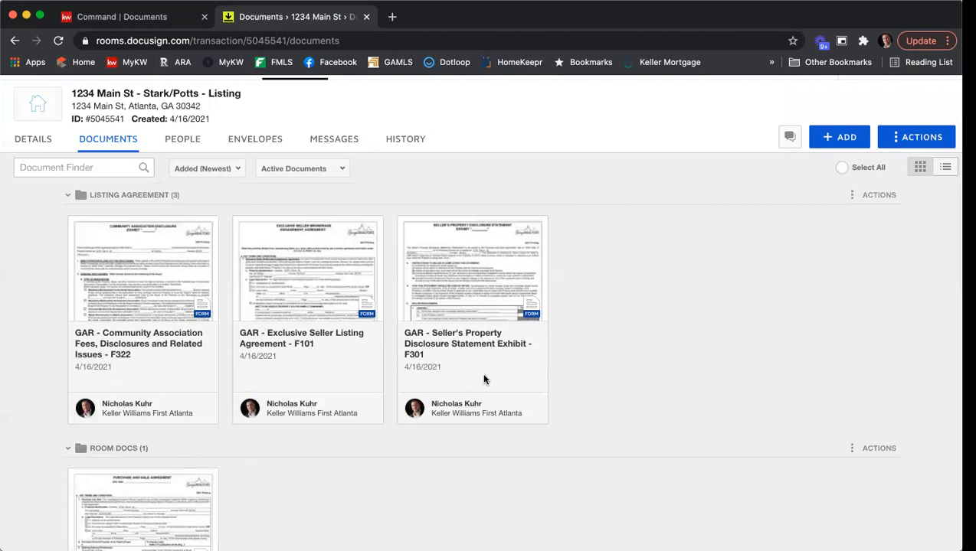
{"action": "left_click", "coordinate": [77, 227]}
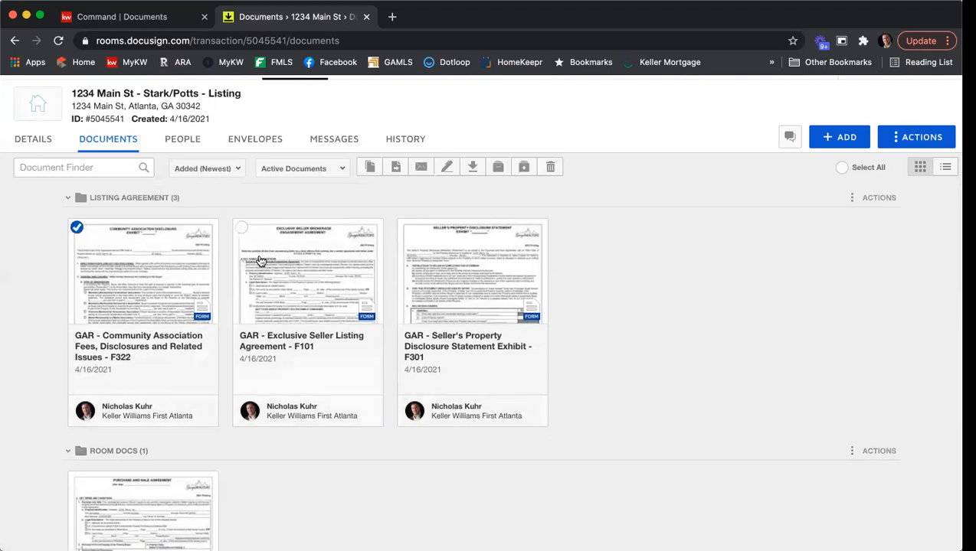
{"action": "left_click", "coordinate": [240, 229]}
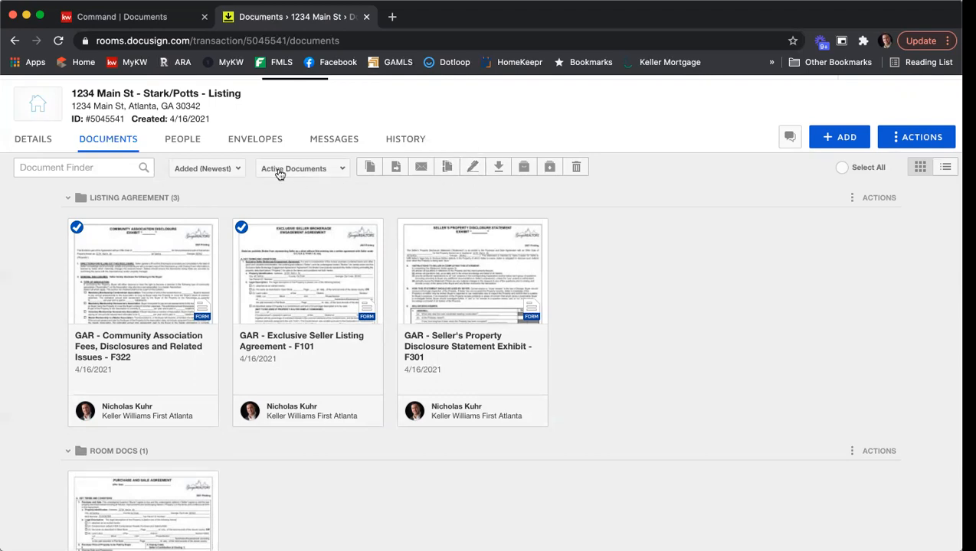
{"action": "left_click", "coordinate": [257, 143]}
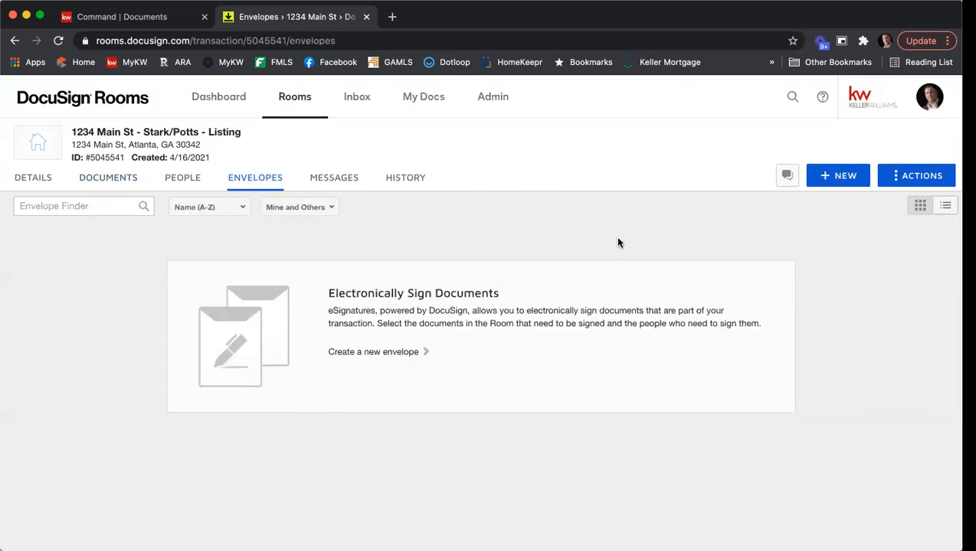
Create a new envelope and replace its 'Please DocuSign' name with '1234 Main St - ESLA & PSA'
{"action": "left_click", "coordinate": [836, 180]}
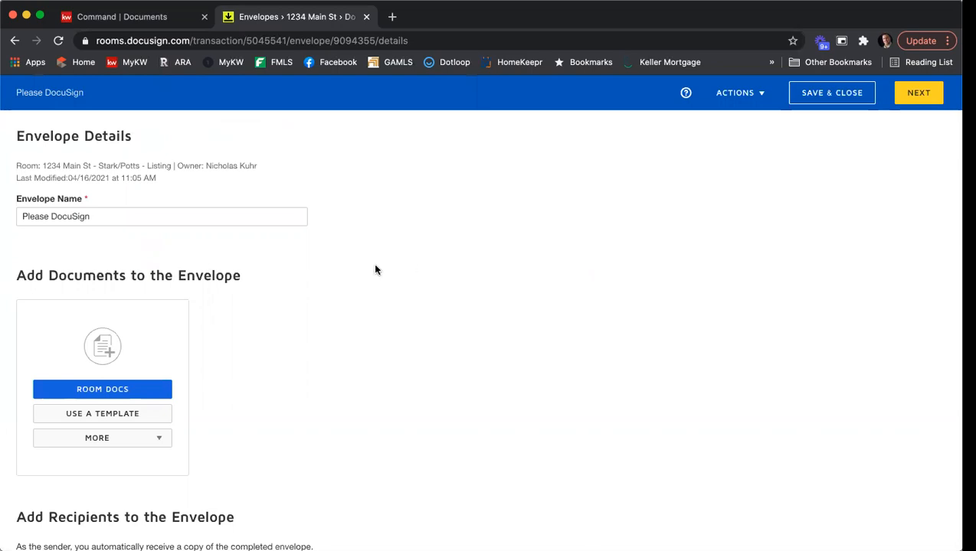
{"action": "left_click_drag", "start_coordinate": [115, 217], "coordinate": [17, 217]}
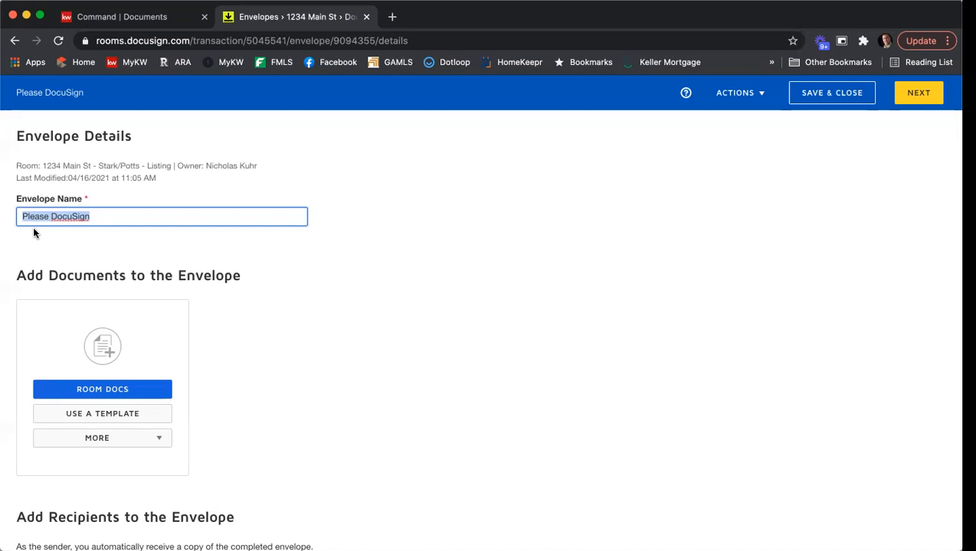
{"action": "type", "text": "1234 M"}
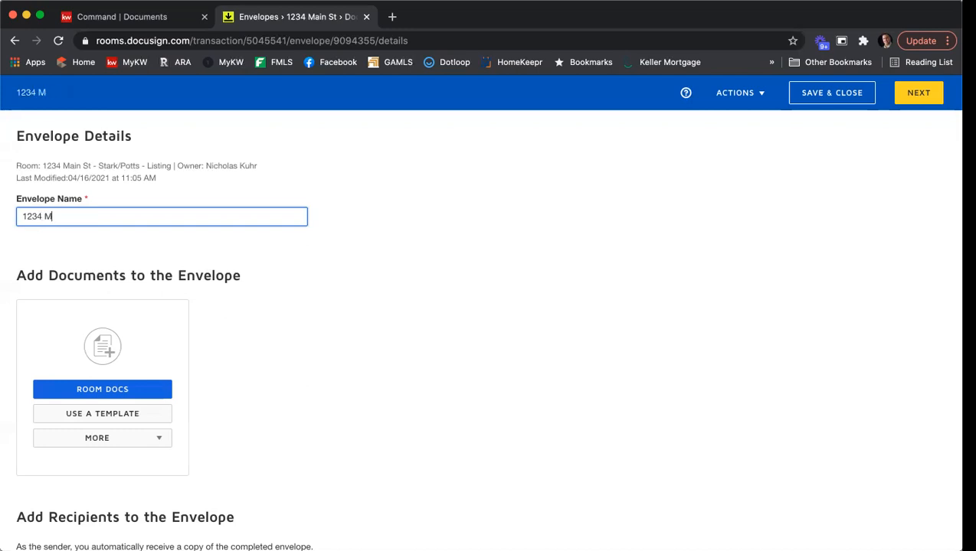
{"action": "type", "text": "ain St - ESLA & PSA"}
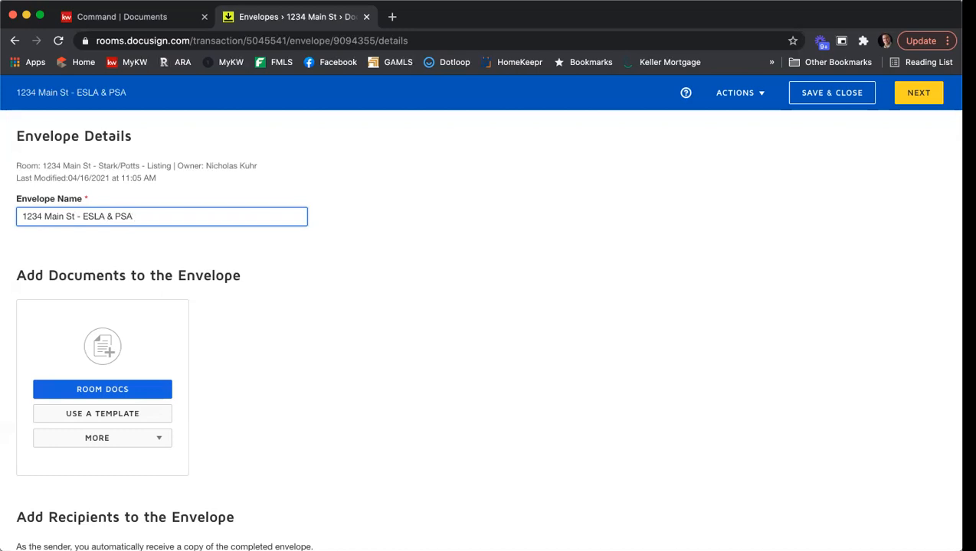
{"action": "scroll", "coordinate": [429, 328], "scroll_direction": "down", "scroll_amount": 2}
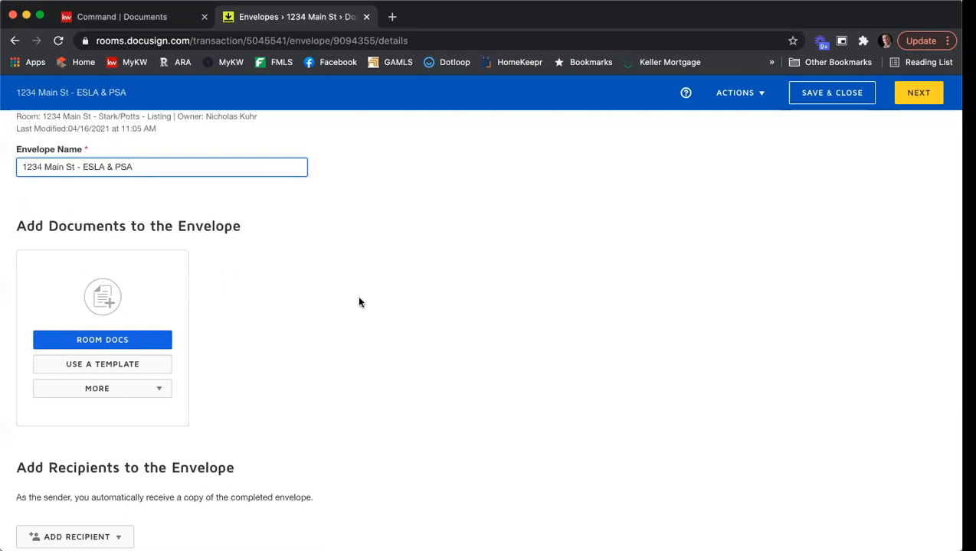
Add the F322, F101, F201 and F301 GAR forms to the envelope from Room Docs
{"action": "left_click", "coordinate": [100, 341]}
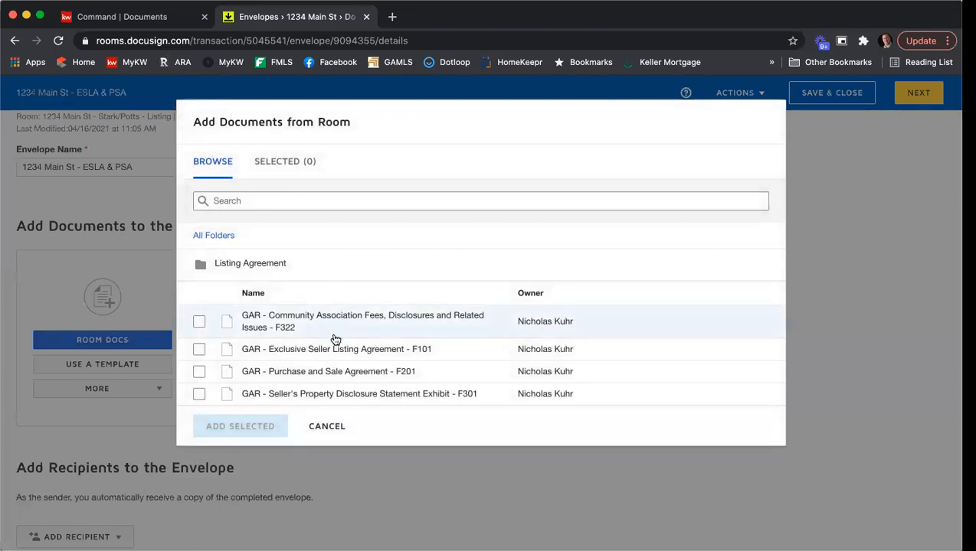
{"action": "left_click", "coordinate": [199, 322]}
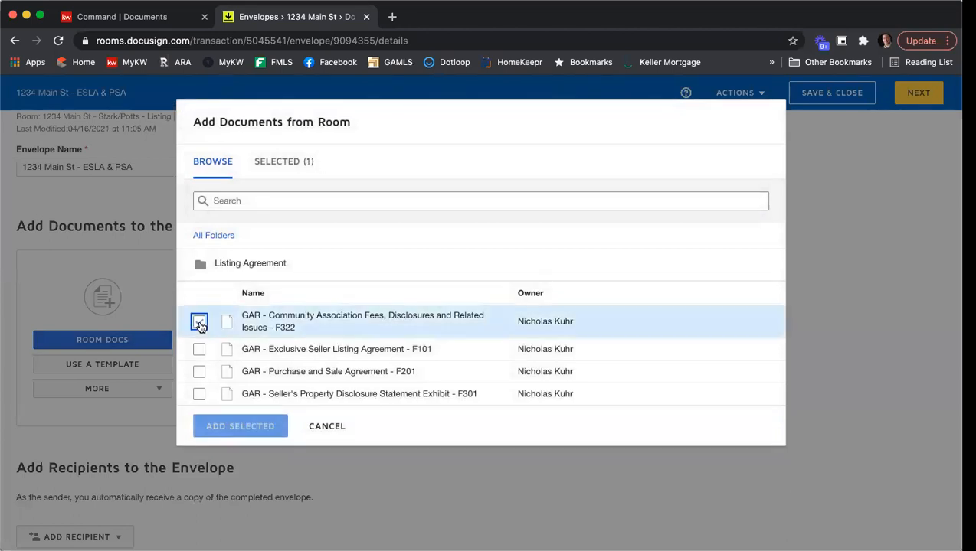
{"action": "left_click", "coordinate": [199, 350]}
{"action": "left_click", "coordinate": [198, 372]}
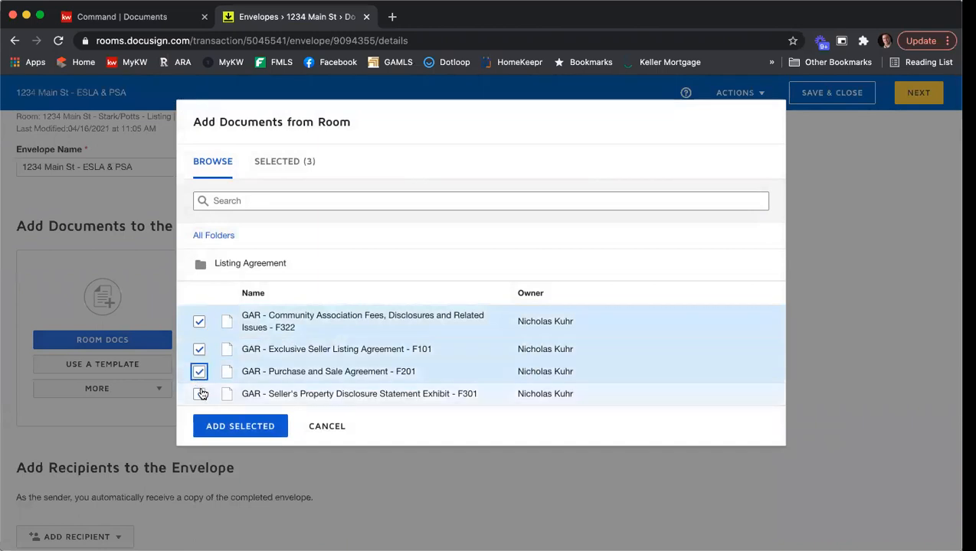
{"action": "left_click", "coordinate": [199, 395]}
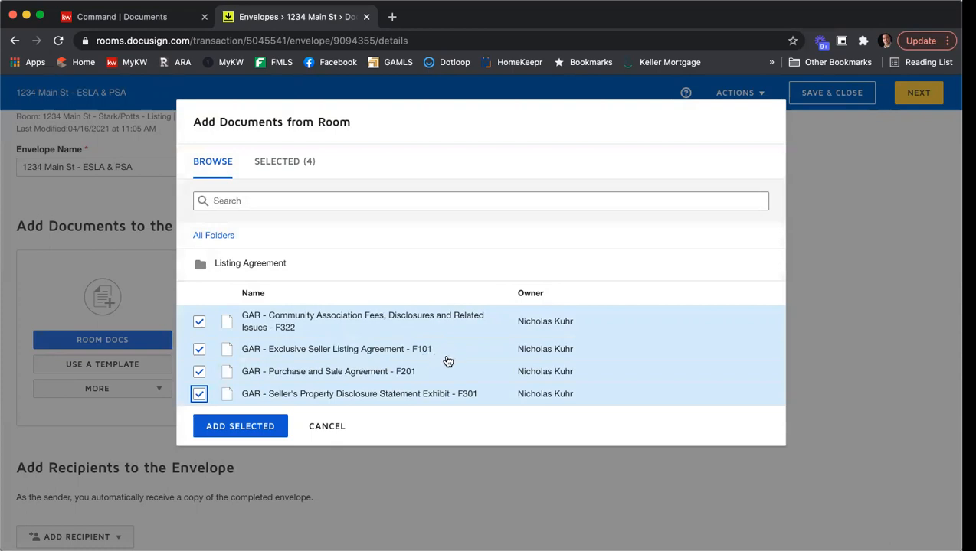
{"action": "left_click", "coordinate": [270, 426]}
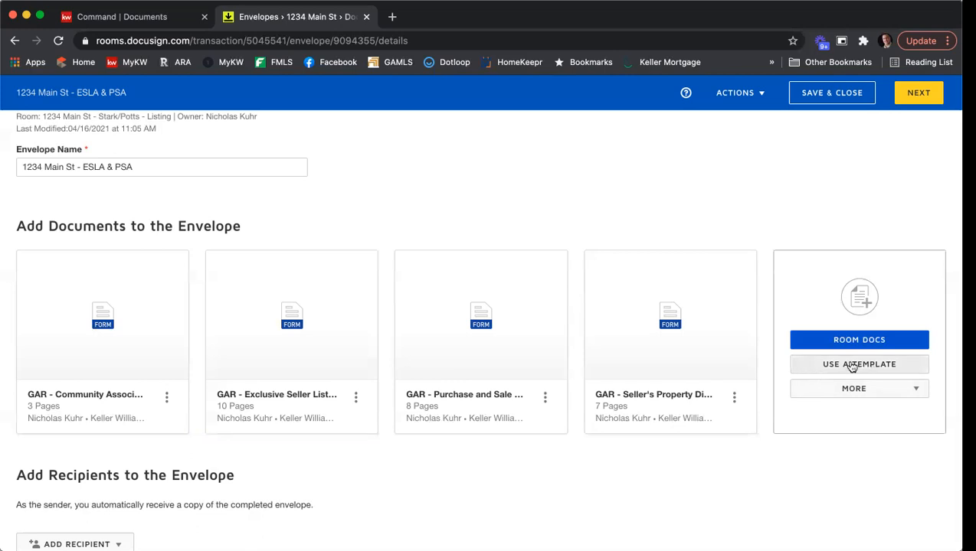
Add the shared 'Seller - Affiliated Marketing Disclosure' and 'Seller - Wire Fraud Disclosure' templates to the envelope
{"action": "left_click", "coordinate": [881, 364]}
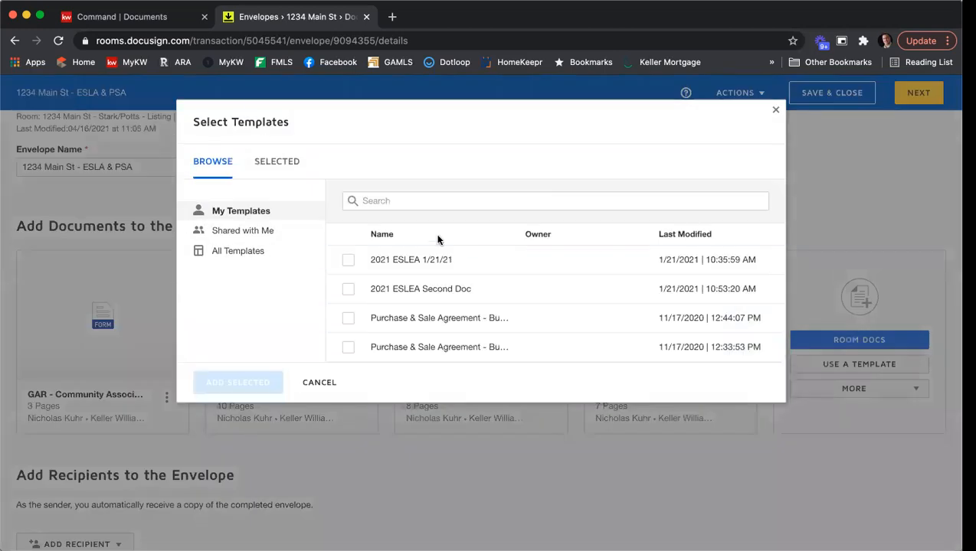
{"action": "left_click", "coordinate": [268, 238]}
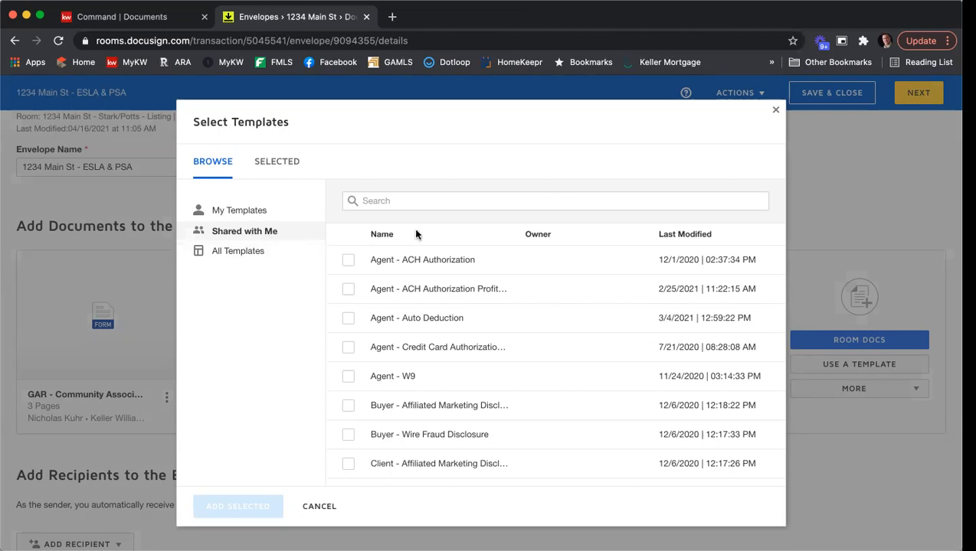
{"action": "scroll", "coordinate": [504, 202], "scroll_direction": "down", "scroll_amount": 3}
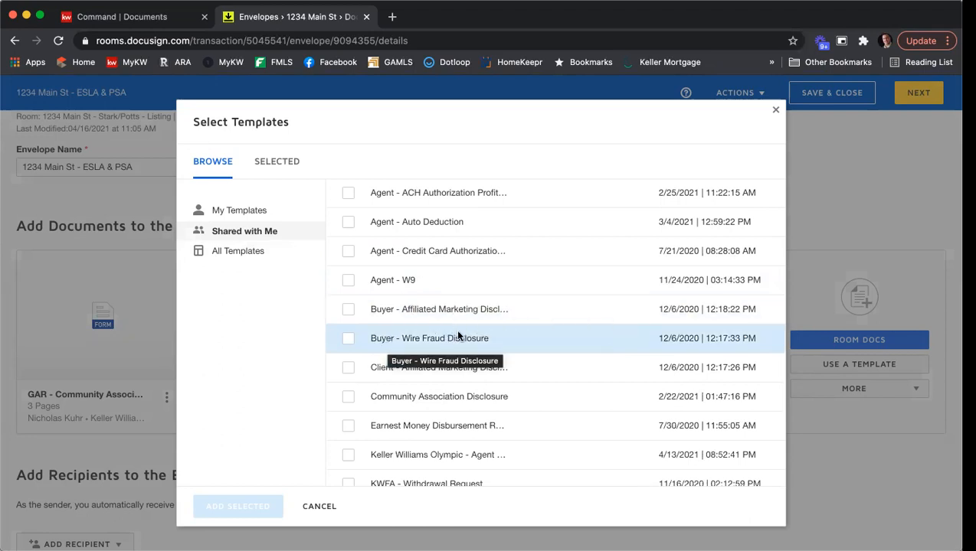
{"action": "scroll", "coordinate": [492, 311], "scroll_direction": "down", "scroll_amount": 9}
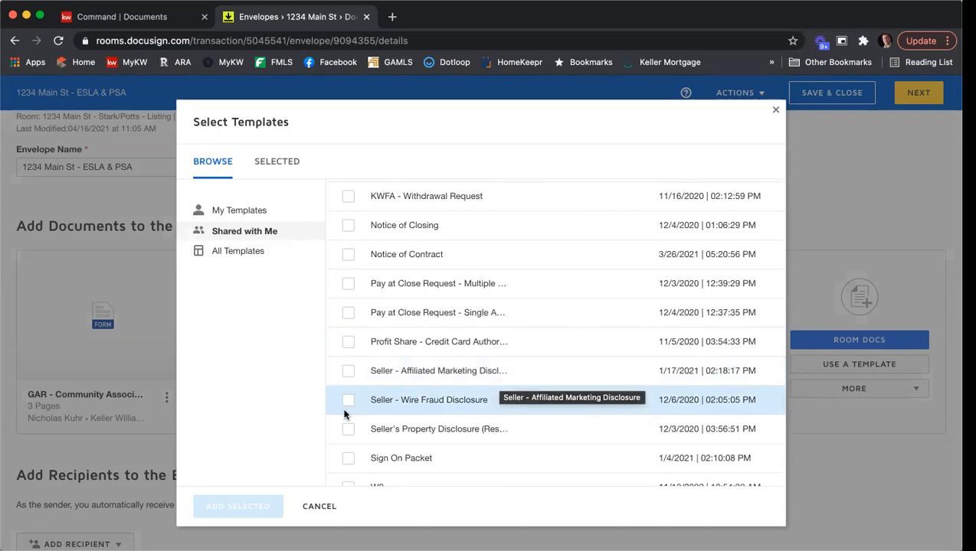
{"action": "left_click", "coordinate": [347, 370]}
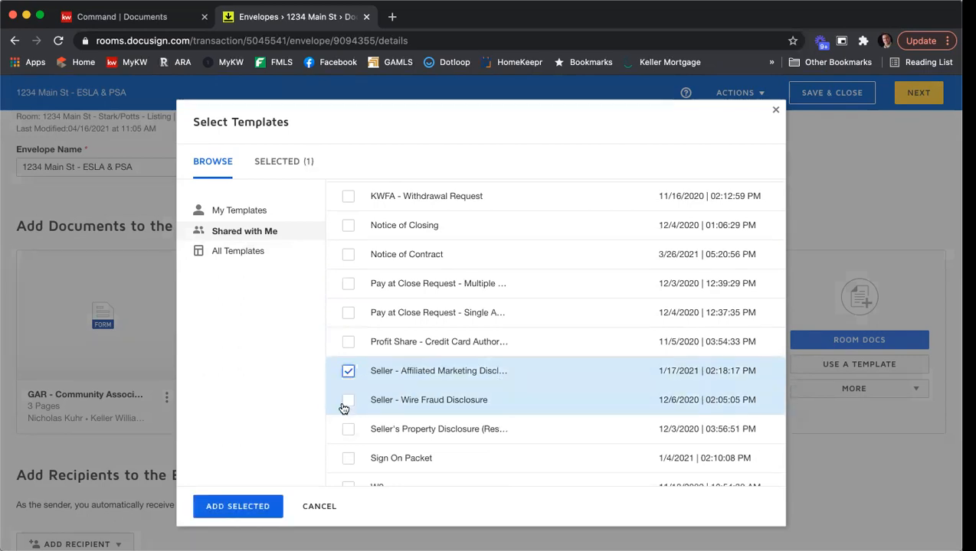
{"action": "left_click", "coordinate": [348, 401]}
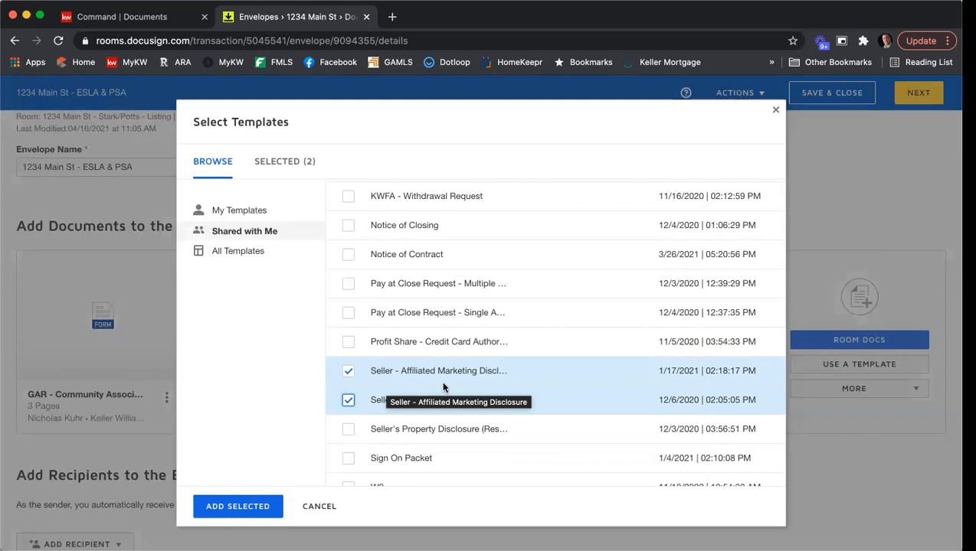
{"action": "left_click", "coordinate": [237, 506]}
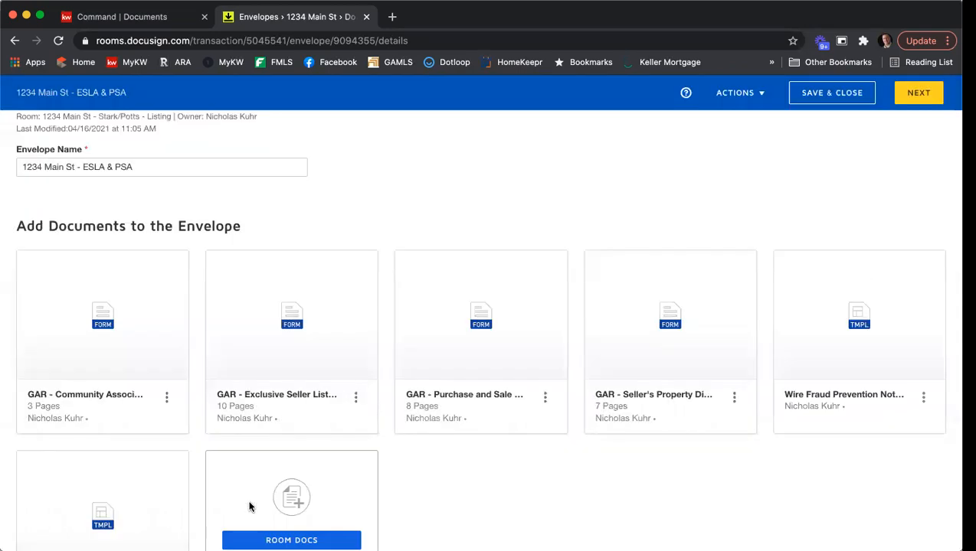
Move the Exclusive Seller Listing form to first place and the Seller's Property Disclosure to second
{"action": "scroll", "coordinate": [521, 499], "scroll_direction": "down", "scroll_amount": 2}
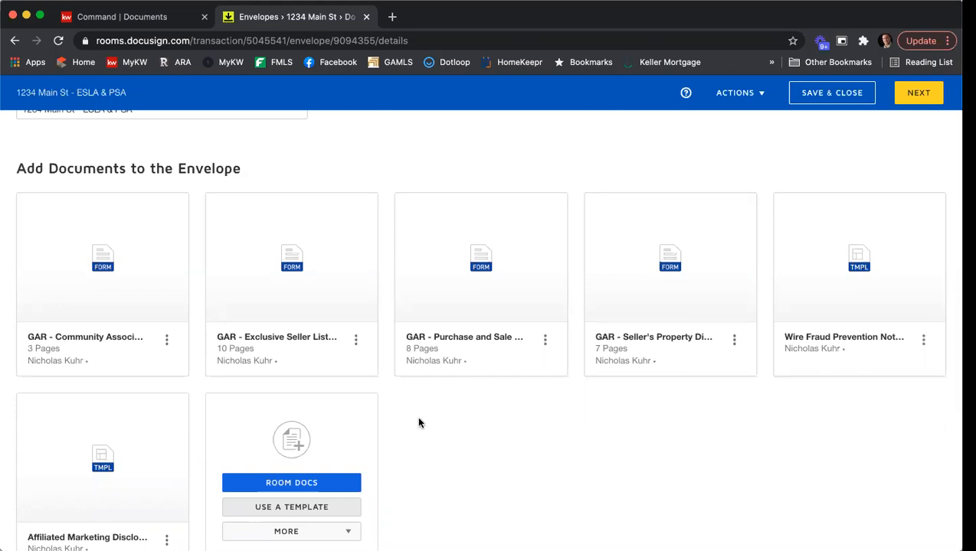
{"action": "mouse_move", "coordinate": [345, 270]}
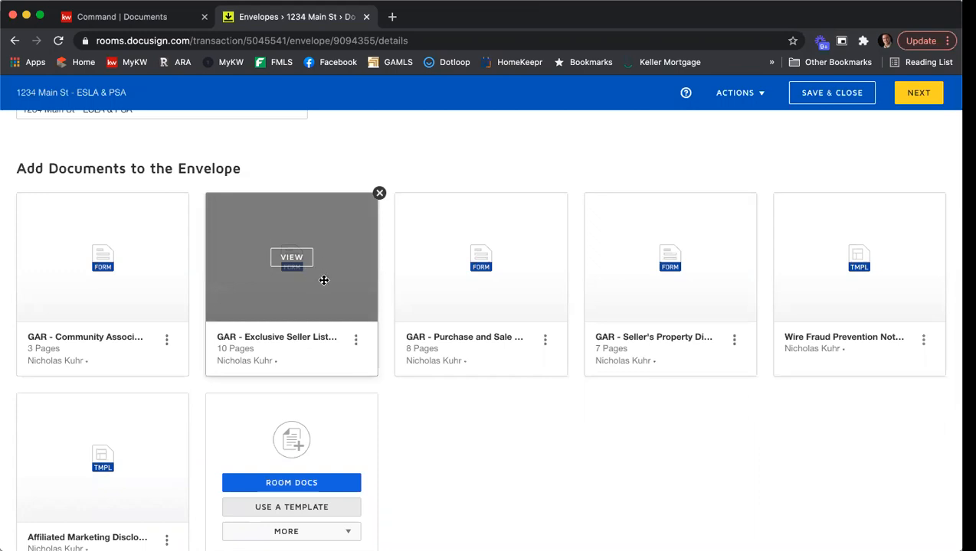
{"action": "left_click_drag", "start_coordinate": [324, 280], "coordinate": [122, 279]}
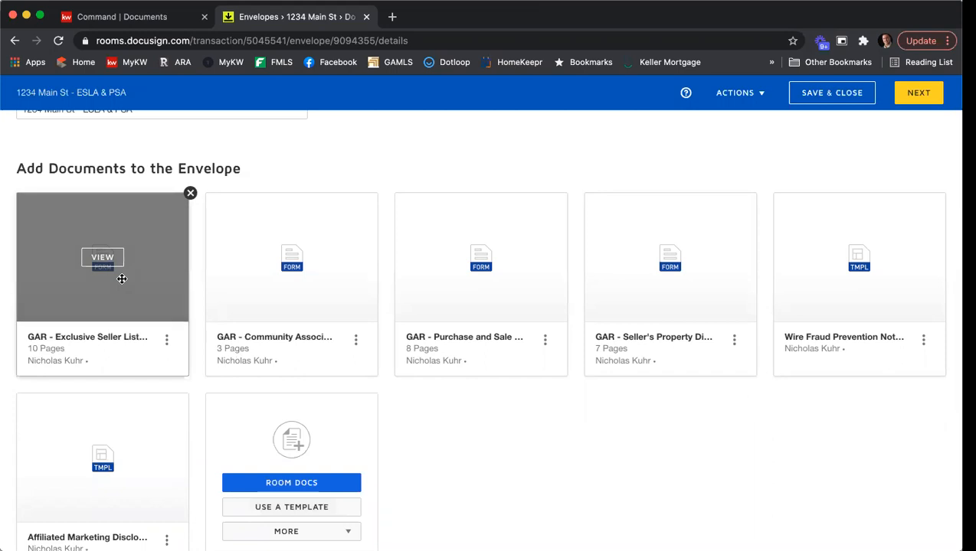
{"action": "scroll", "coordinate": [99, 306], "scroll_direction": "up", "scroll_amount": 1}
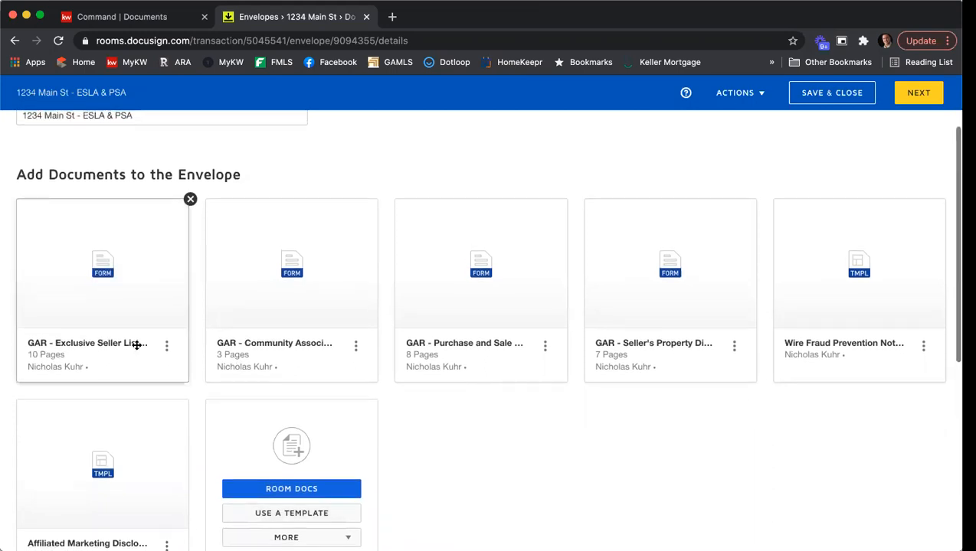
{"action": "left_click_drag", "start_coordinate": [686, 304], "coordinate": [292, 307]}
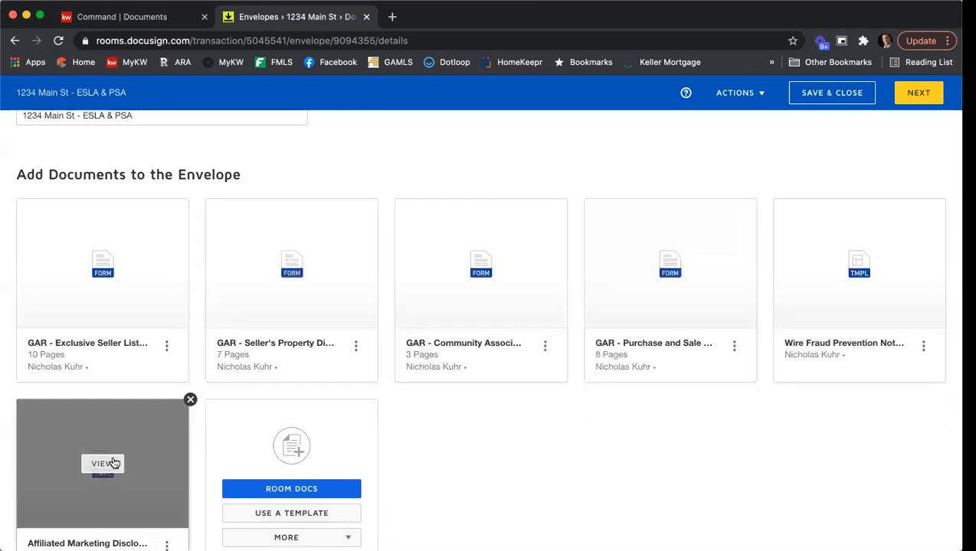
Preview the Affiliated Marketing disclosure, then move it and the Wire Fraud Prevention notice into the top row
{"action": "left_click", "coordinate": [107, 464]}
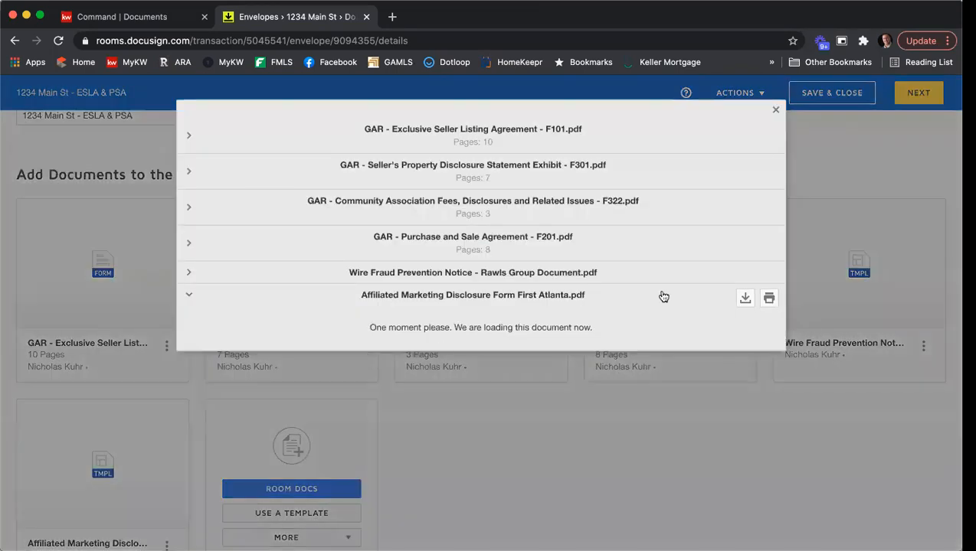
{"action": "left_click", "coordinate": [774, 111]}
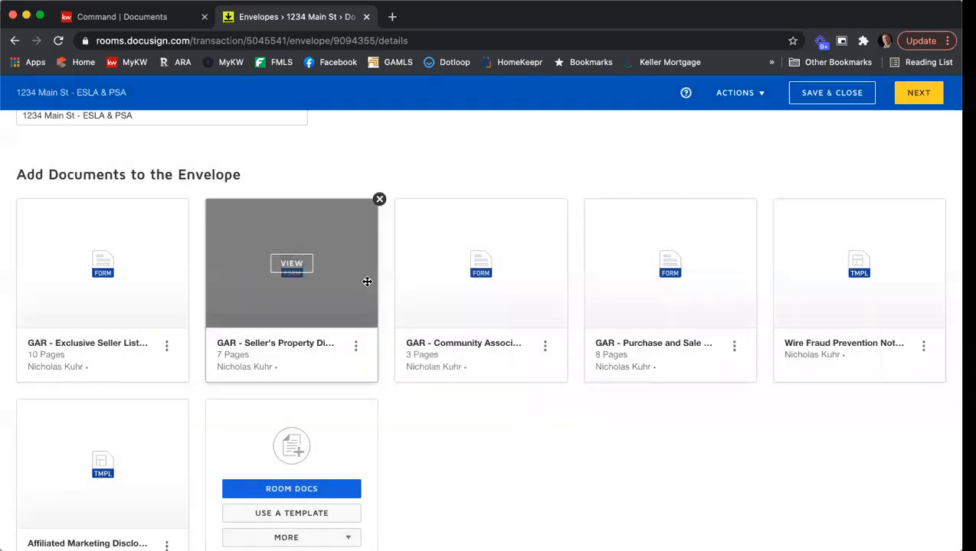
{"action": "left_click_drag", "start_coordinate": [154, 447], "coordinate": [758, 285]}
{"action": "left_click_drag", "start_coordinate": [168, 425], "coordinate": [864, 306]}
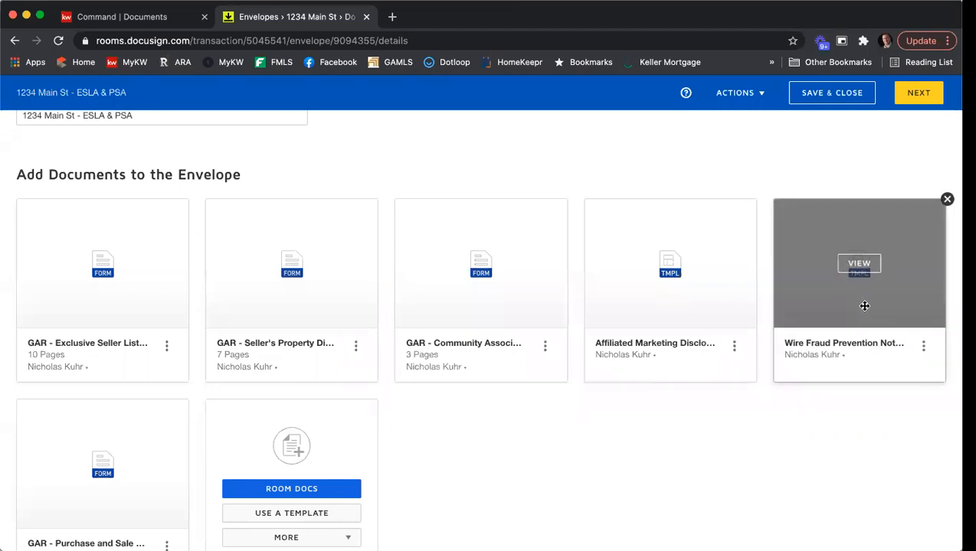
Try More > Upload to add a document from the computer, then cancel back to the envelope
{"action": "scroll", "coordinate": [244, 425], "scroll_direction": "down", "scroll_amount": 1}
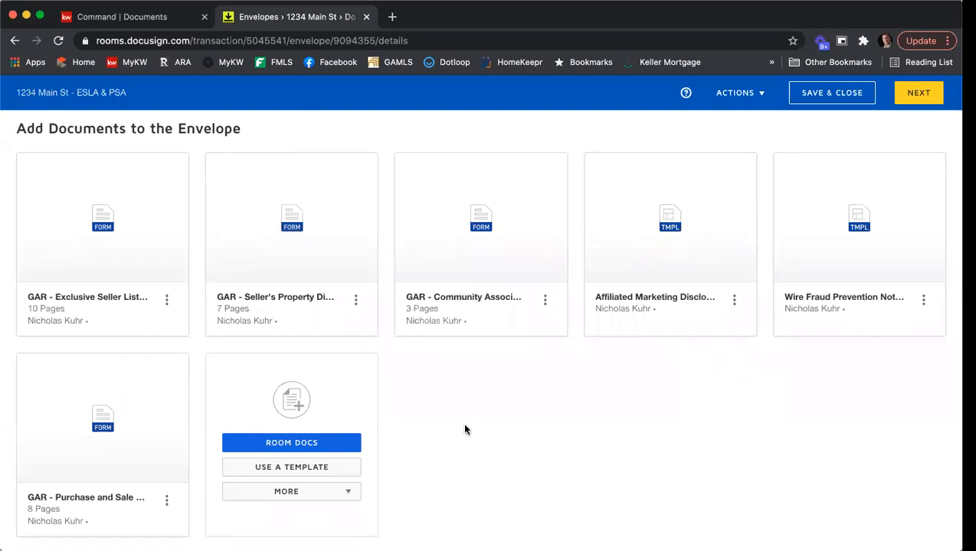
{"action": "scroll", "coordinate": [464, 429], "scroll_direction": "down", "scroll_amount": 1}
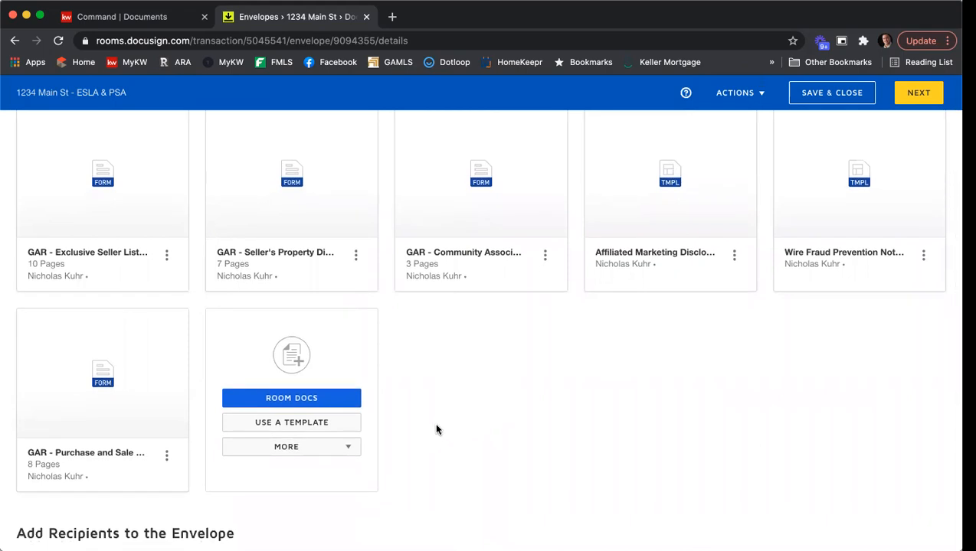
{"action": "scroll", "coordinate": [390, 429], "scroll_direction": "down", "scroll_amount": 1}
{"action": "left_click", "coordinate": [310, 434]}
{"action": "left_click", "coordinate": [299, 456]}
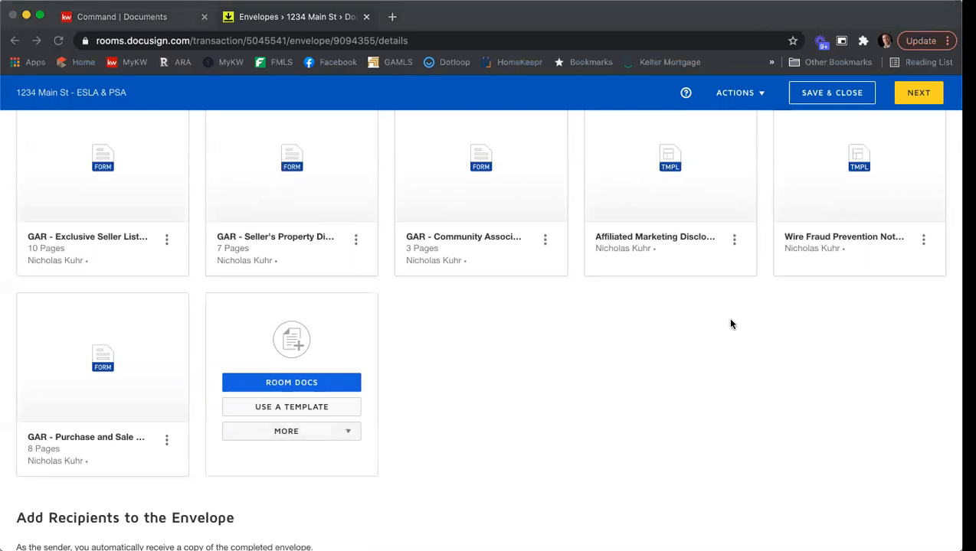
{"action": "left_click", "coordinate": [874, 336]}
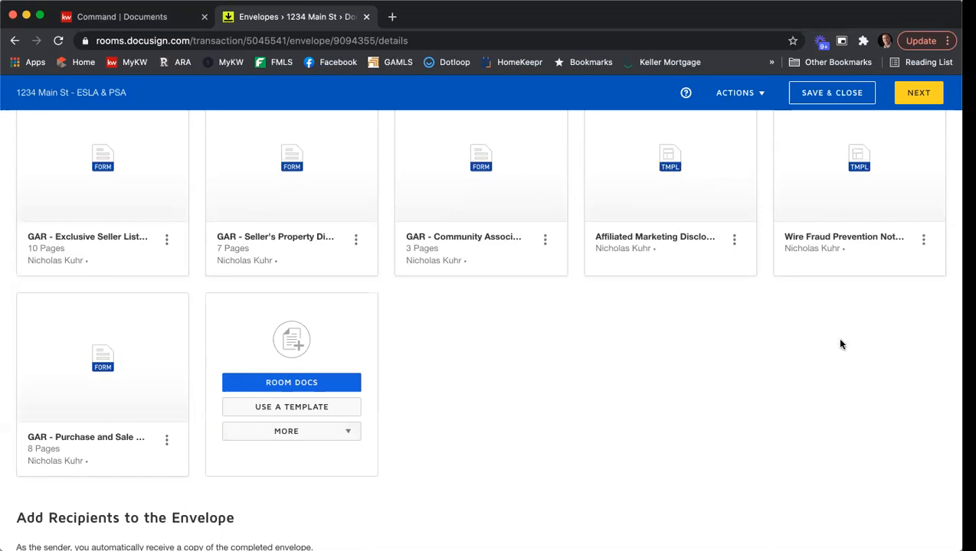
{"action": "scroll", "coordinate": [742, 345], "scroll_direction": "up", "scroll_amount": 2}
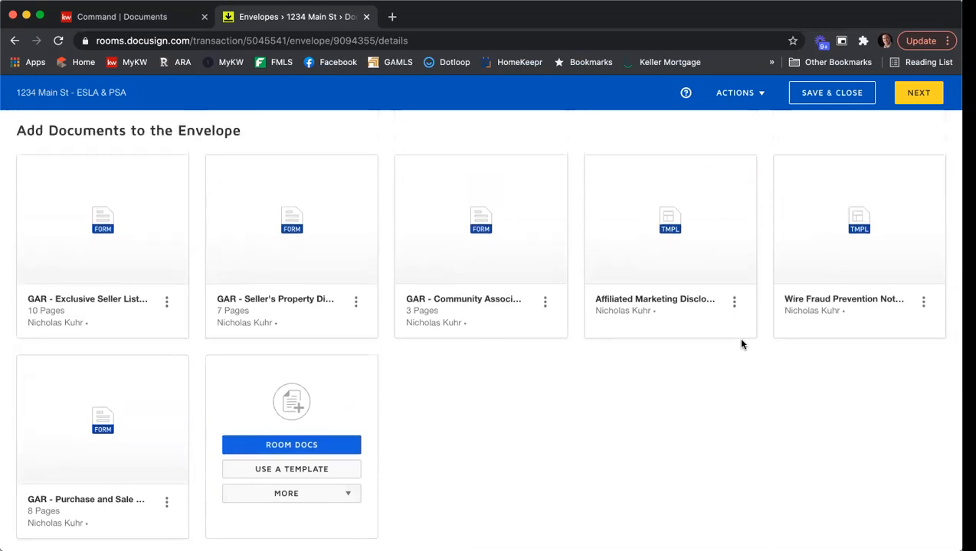
{"action": "scroll", "coordinate": [742, 344], "scroll_direction": "down", "scroll_amount": 5}
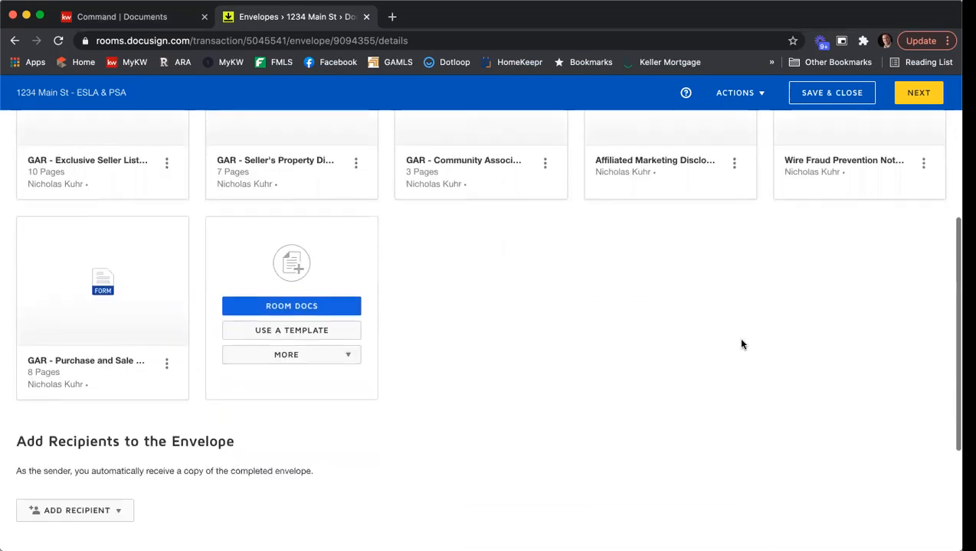
Scroll to Add Recipients to the Envelope and open the ADD RECIPIENT dropdown
{"action": "scroll", "coordinate": [707, 330], "scroll_direction": "down", "scroll_amount": 2}
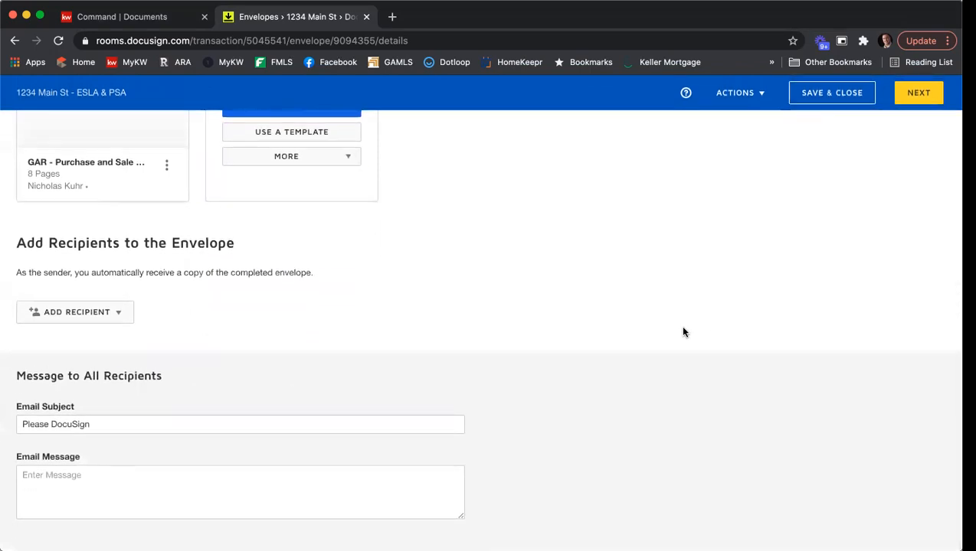
{"action": "left_click", "coordinate": [109, 321]}
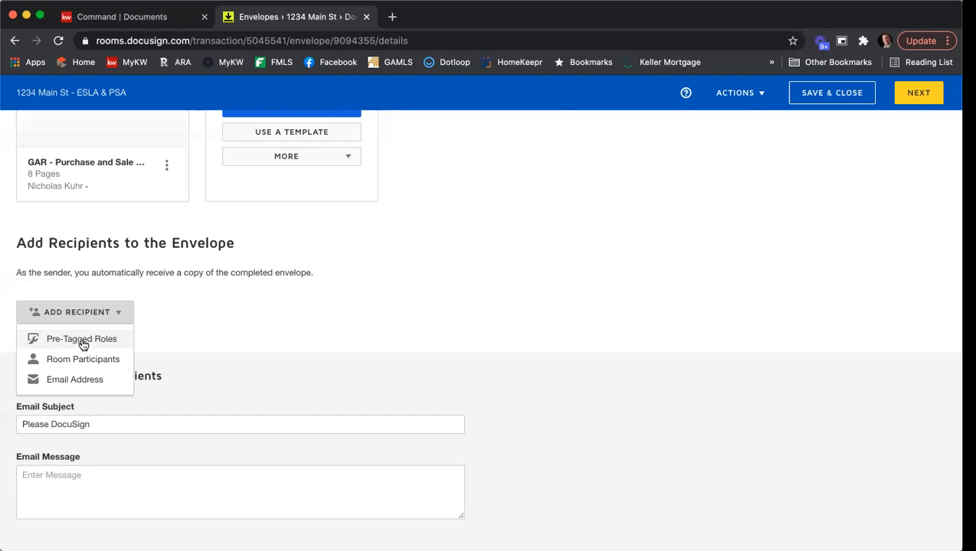
{"action": "scroll", "coordinate": [82, 344], "scroll_direction": "up", "scroll_amount": 1}
From Pre-Tagged Roles, assign contacts to Seller One, Seller Two and Listing Agent, and add them
{"action": "left_click", "coordinate": [82, 354]}
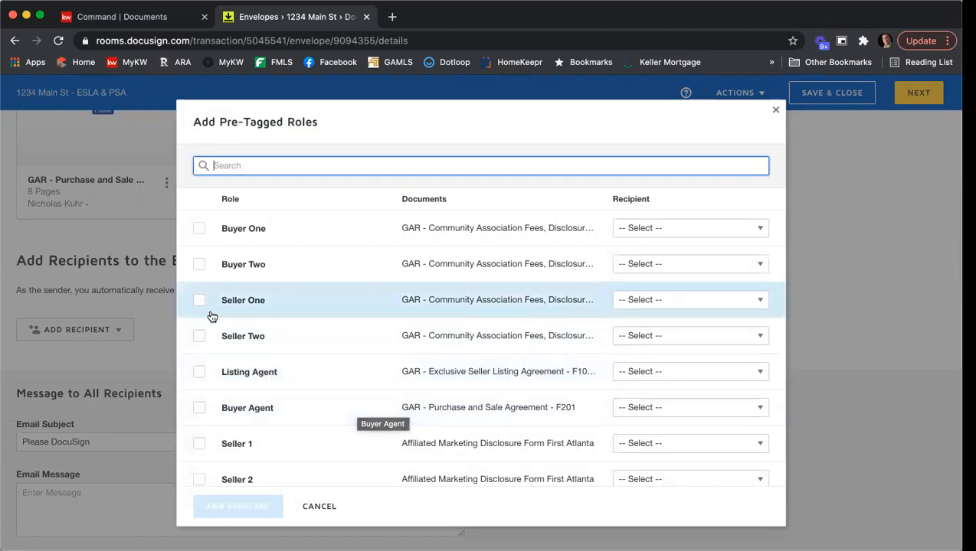
{"action": "left_click", "coordinate": [664, 301]}
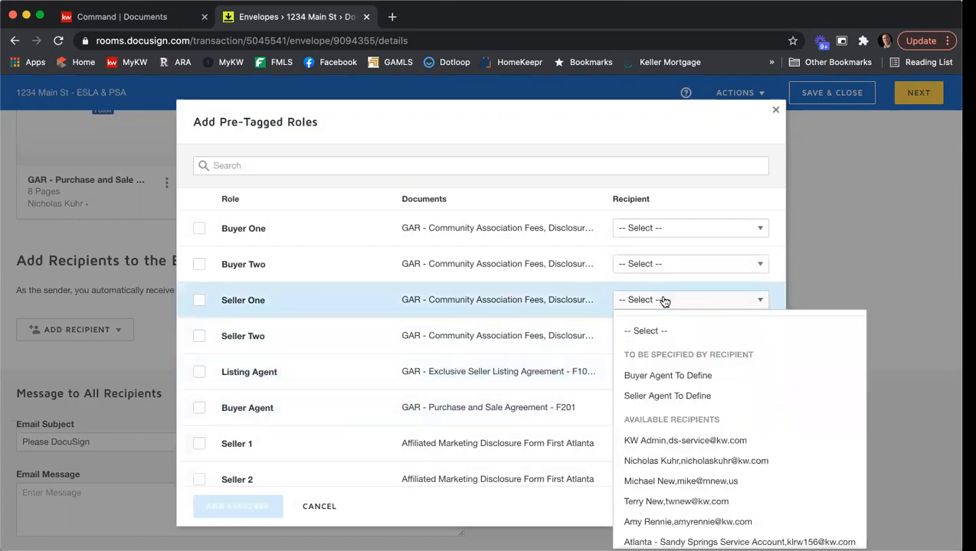
{"action": "scroll", "coordinate": [680, 352], "scroll_direction": "down", "scroll_amount": 1}
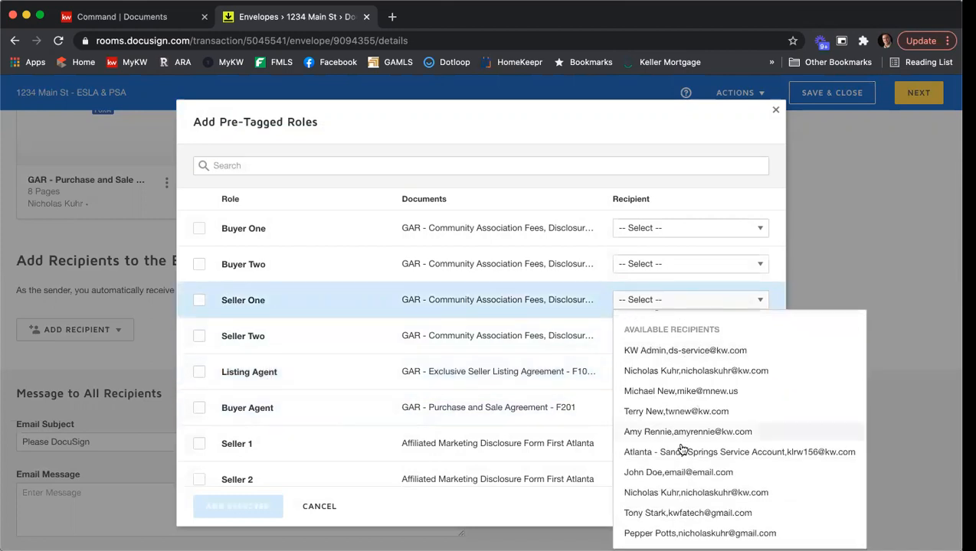
{"action": "left_click", "coordinate": [678, 514]}
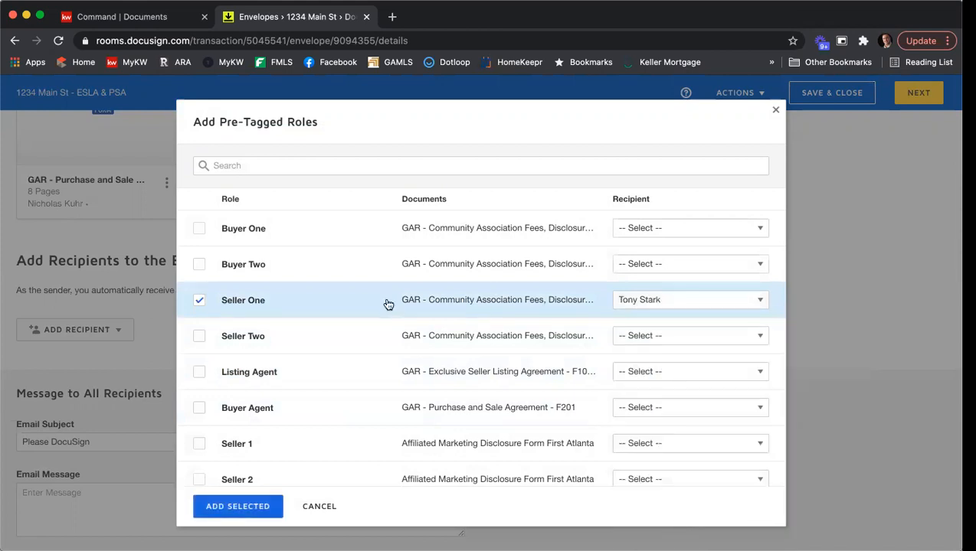
{"action": "left_click", "coordinate": [628, 342]}
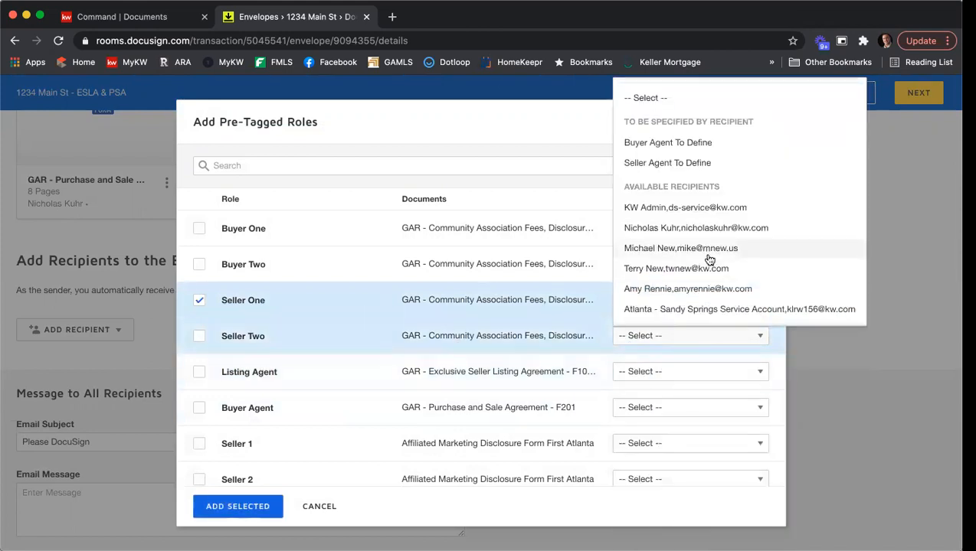
{"action": "scroll", "coordinate": [693, 253], "scroll_direction": "down", "scroll_amount": 2}
{"action": "left_click", "coordinate": [703, 312]}
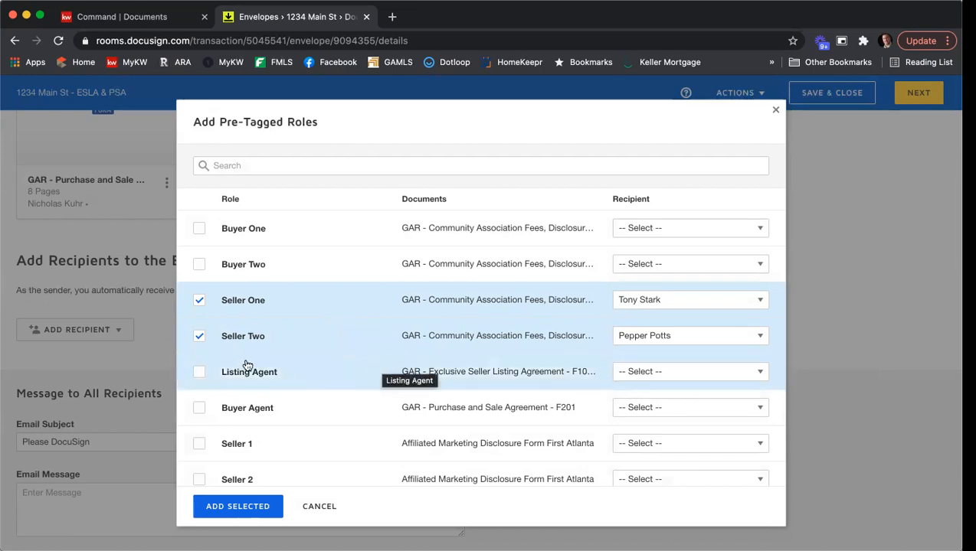
{"action": "left_click", "coordinate": [668, 374]}
{"action": "scroll", "coordinate": [689, 353], "scroll_direction": "down", "scroll_amount": 2}
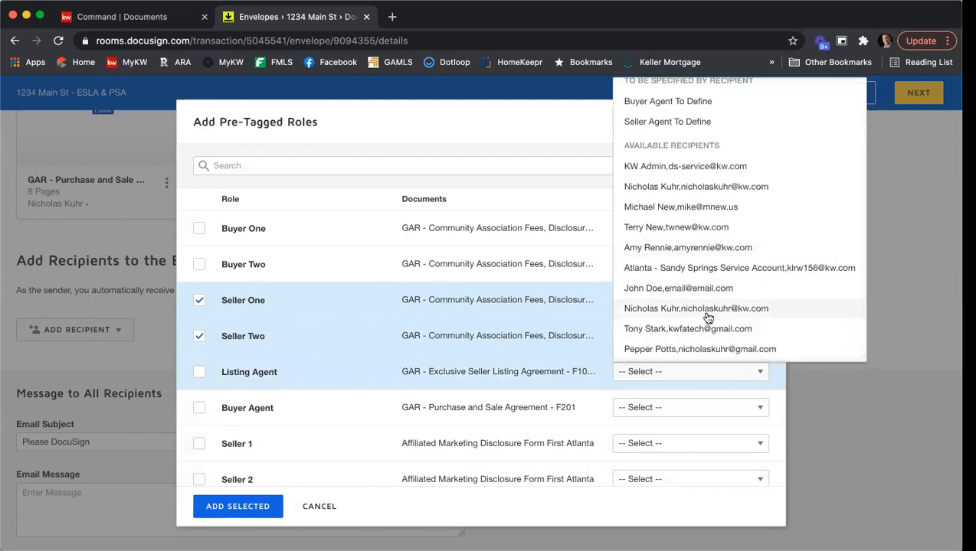
{"action": "left_click", "coordinate": [708, 310]}
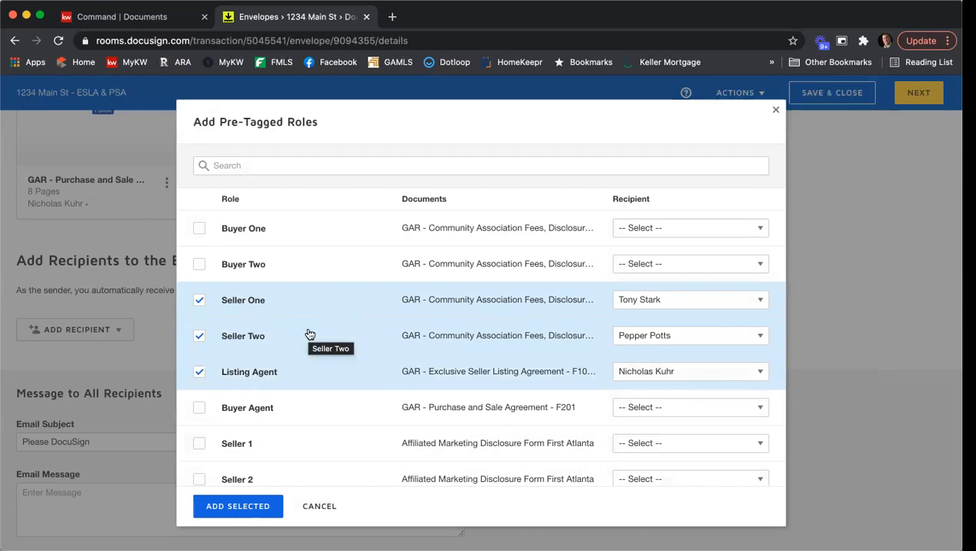
{"action": "left_click", "coordinate": [239, 508]}
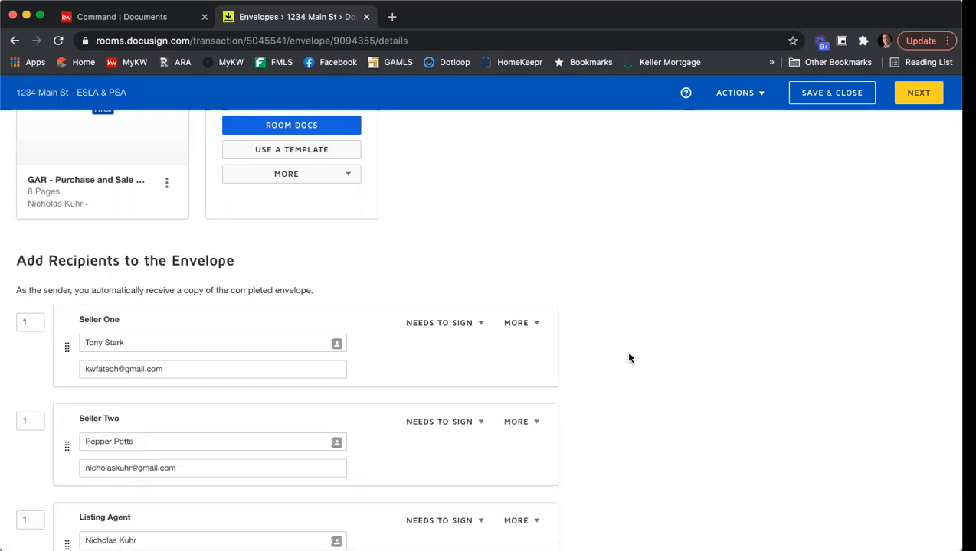
{"action": "scroll", "coordinate": [628, 358], "scroll_direction": "down", "scroll_amount": 3}
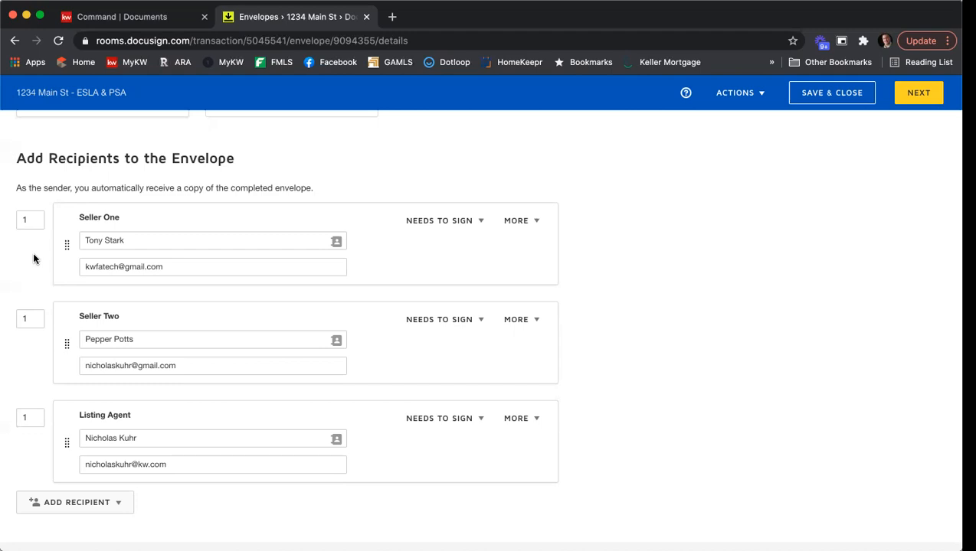
Give Seller Two routing order 2 and the Listing Agent routing order 3
{"action": "left_click", "coordinate": [32, 317]}
{"action": "type", "text": "2"}
{"action": "left_click", "coordinate": [36, 362]}
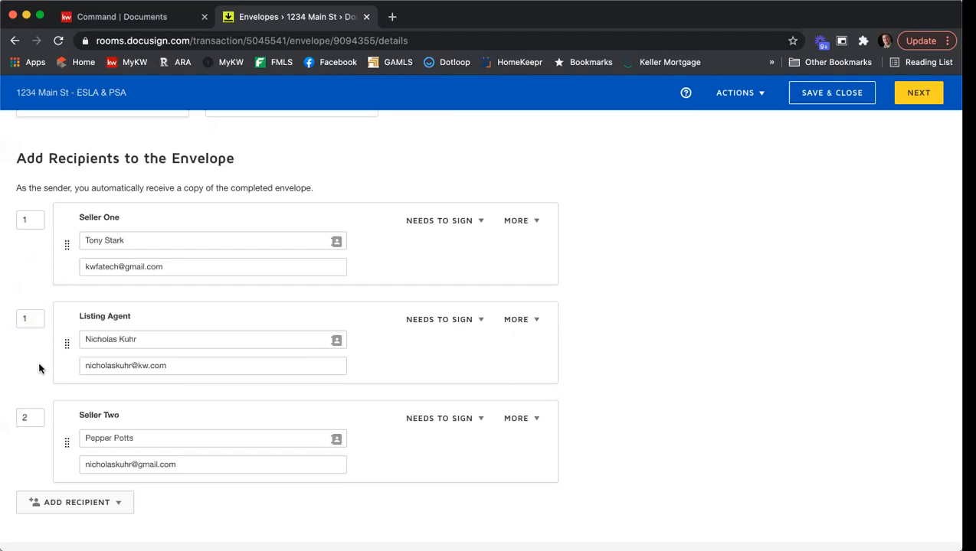
{"action": "left_click", "coordinate": [38, 317]}
{"action": "type", "text": "3"}
{"action": "left_click", "coordinate": [661, 336]}
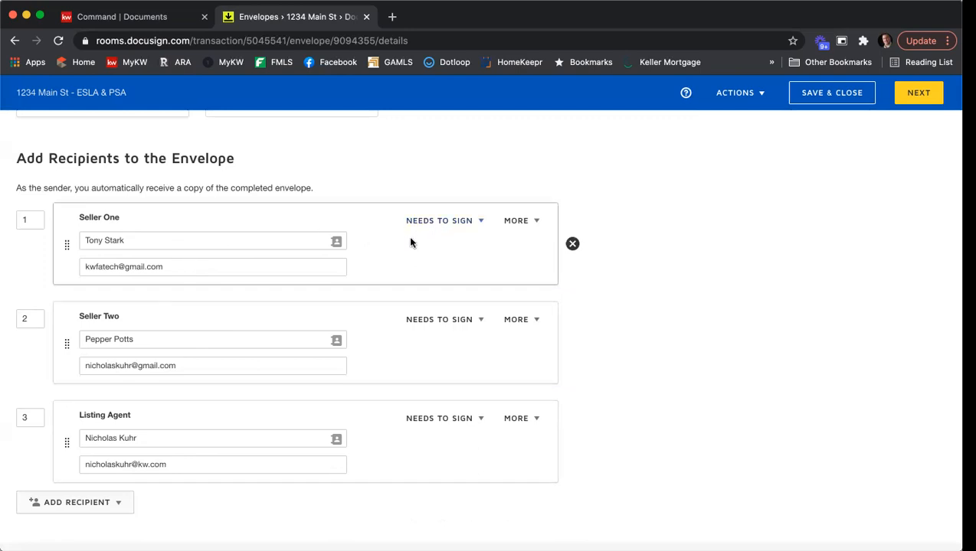
{"action": "left_click", "coordinate": [478, 224]}
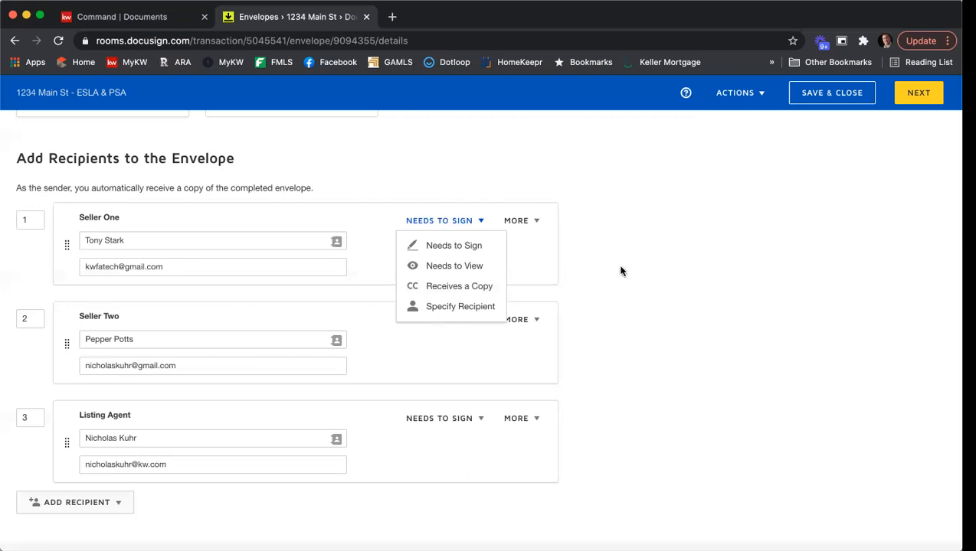
{"action": "left_click", "coordinate": [629, 307]}
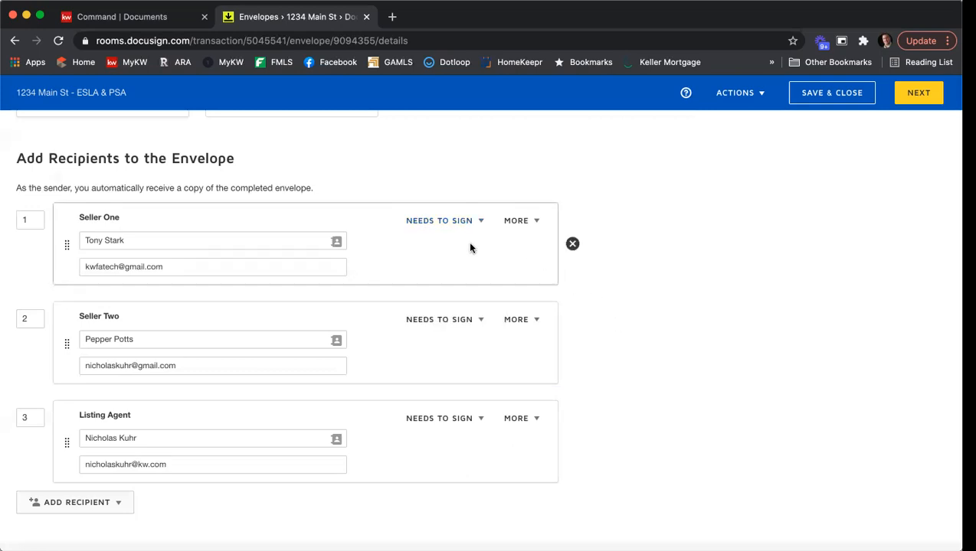
{"action": "left_click", "coordinate": [536, 227]}
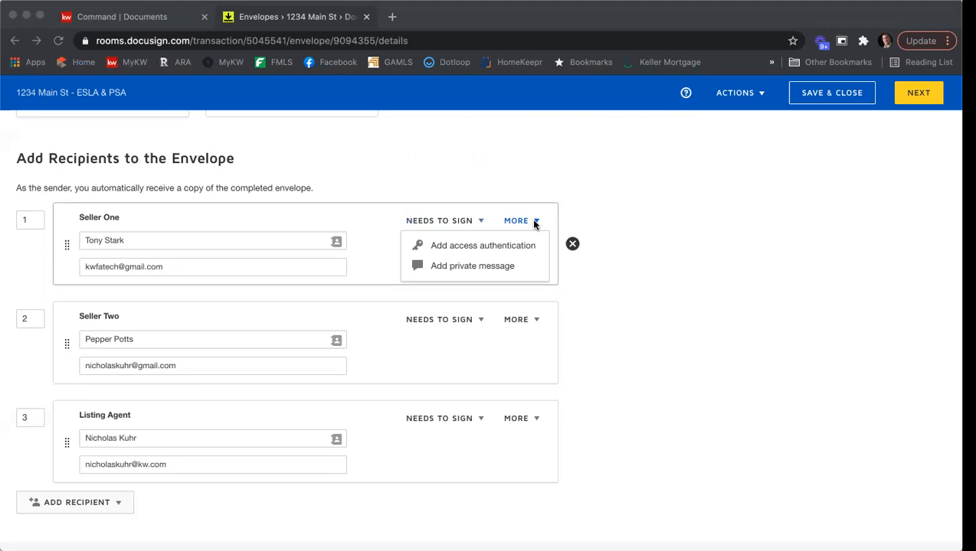
{"action": "left_click", "coordinate": [466, 246]}
{"action": "left_click", "coordinate": [466, 245]}
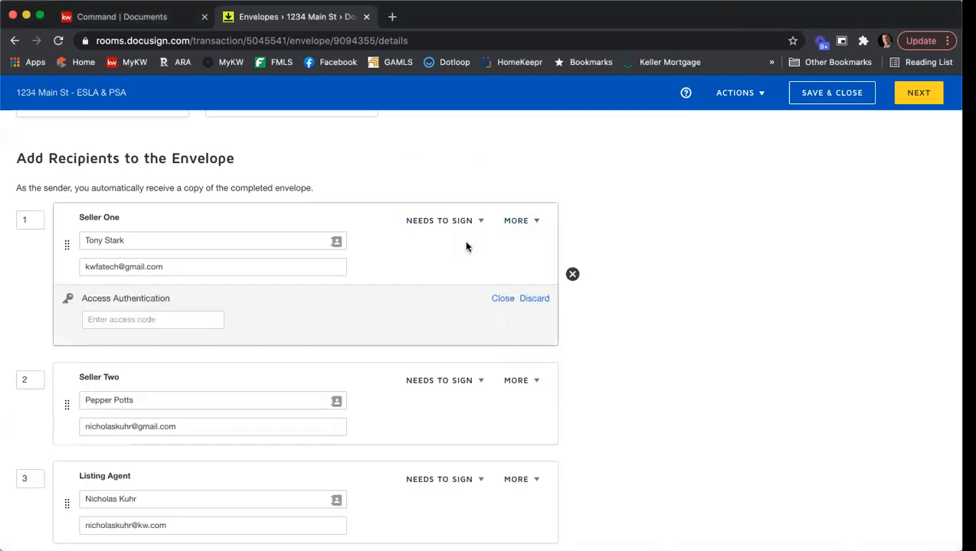
{"action": "left_click", "coordinate": [164, 320]}
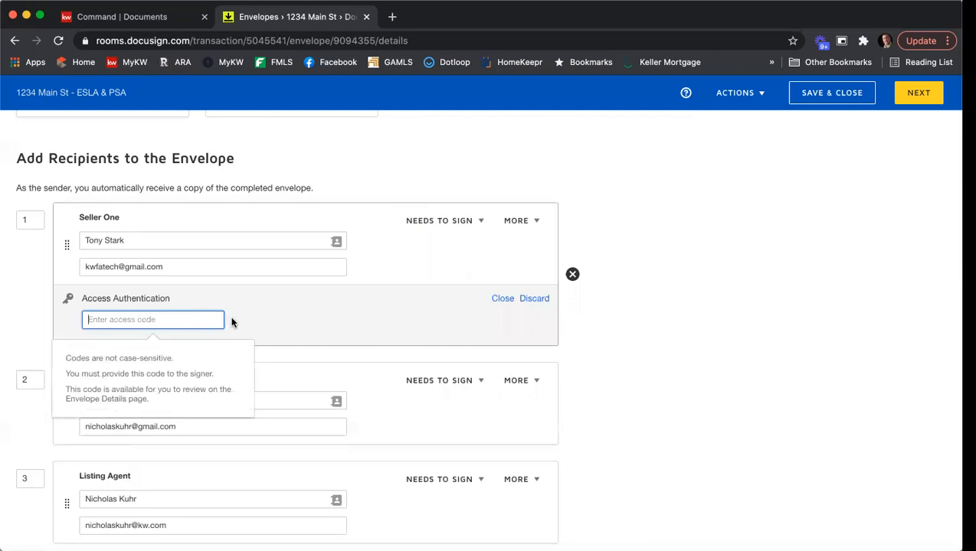
{"action": "type", "text": "12345"}
{"action": "left_click", "coordinate": [534, 299]}
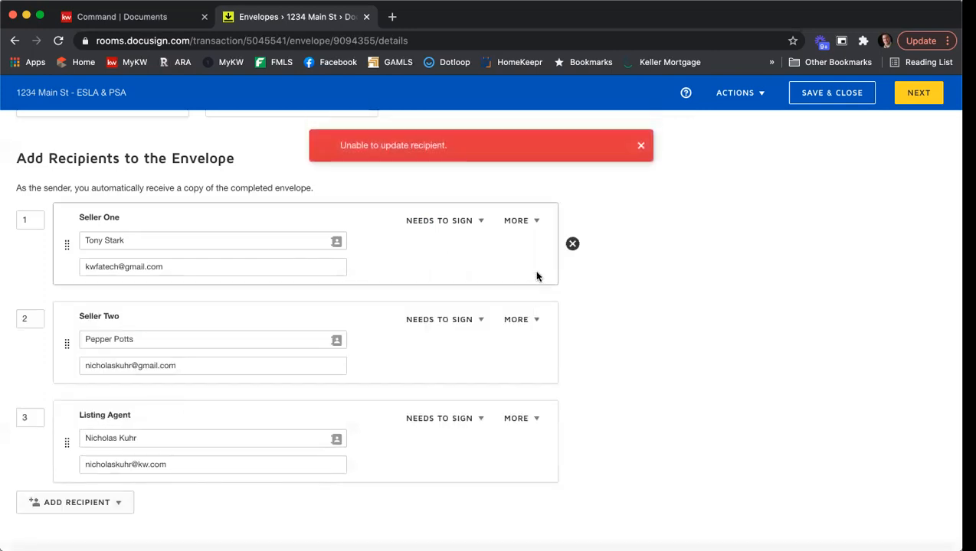
{"action": "left_click", "coordinate": [641, 147]}
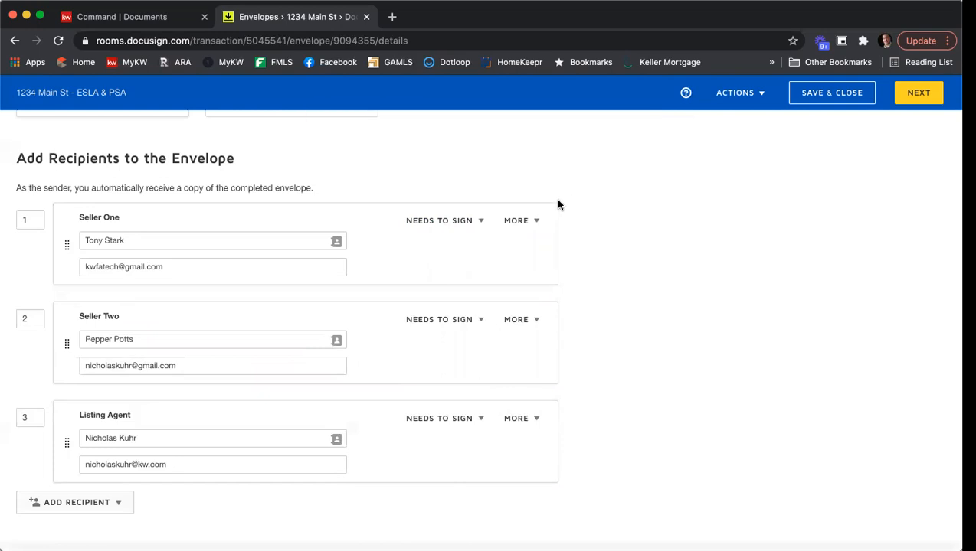
Add a private message to Seller One: 'be sure to fill in the SPD and CAD.' with greeting and sign-off
{"action": "left_click", "coordinate": [515, 221]}
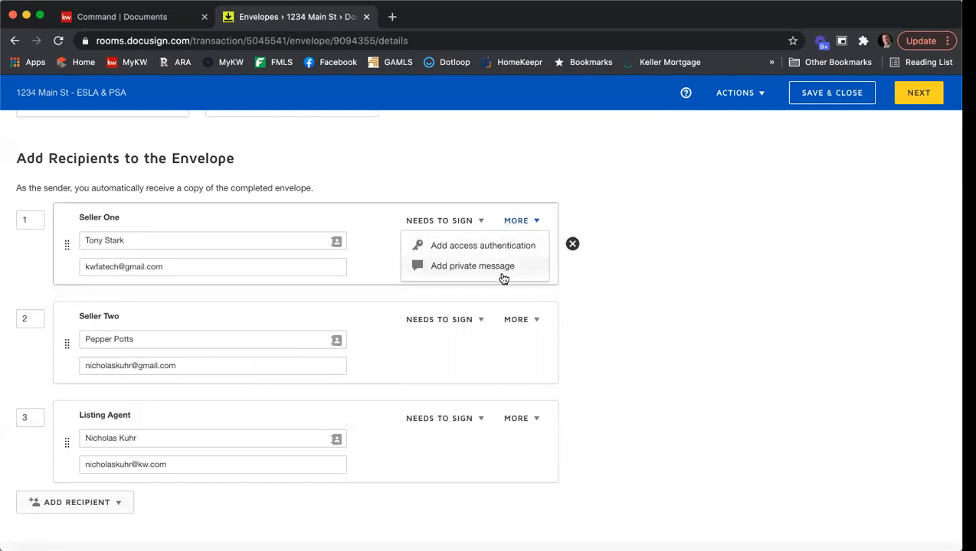
{"action": "left_click", "coordinate": [502, 268]}
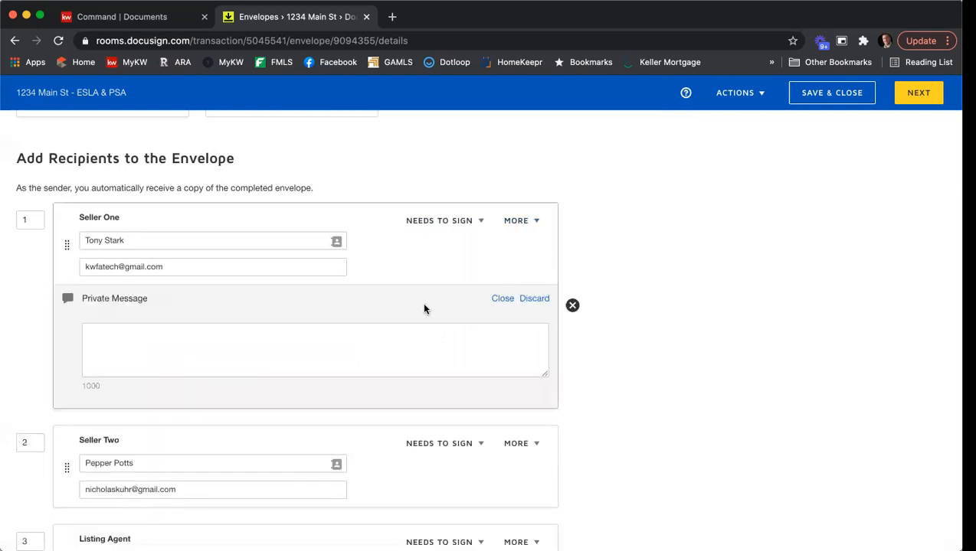
{"action": "left_click", "coordinate": [441, 345]}
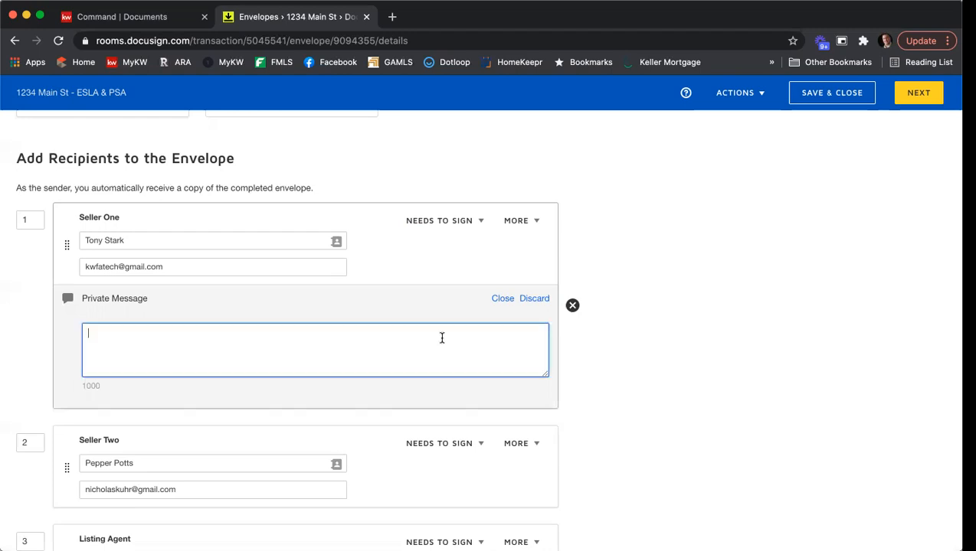
{"action": "type", "text": "Hi Tony,"}
{"action": "key", "text": "Return"}
{"action": "type", "text": "Pleasee be"}
{"action": "key", "text": "BackSpace"}
{"action": "key", "text": "BackSpace"}
{"action": "key", "text": "BackSpace"}
{"action": "key", "text": "BackSpace"}
{"action": "type", "text": "be sure "}
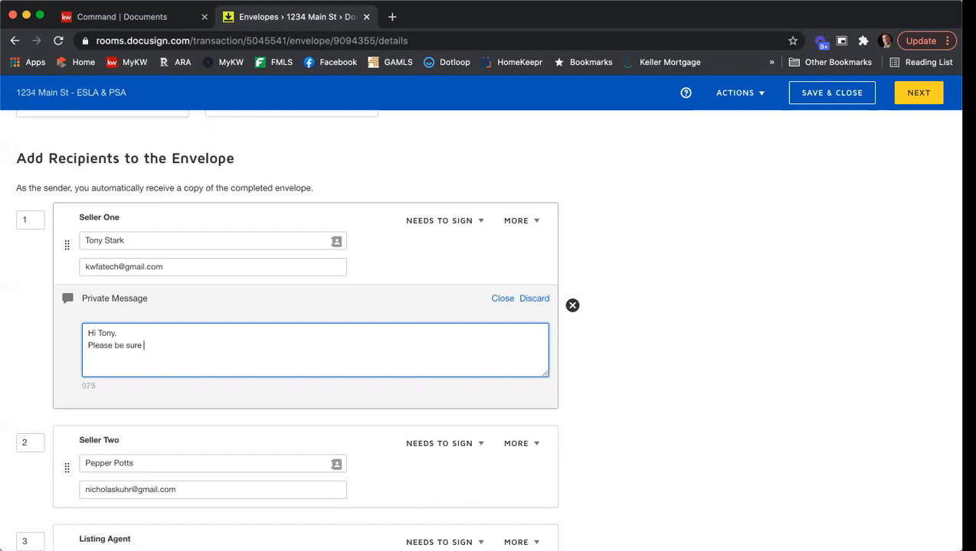
{"action": "type", "text": "to fill in the SPD and CAD."}
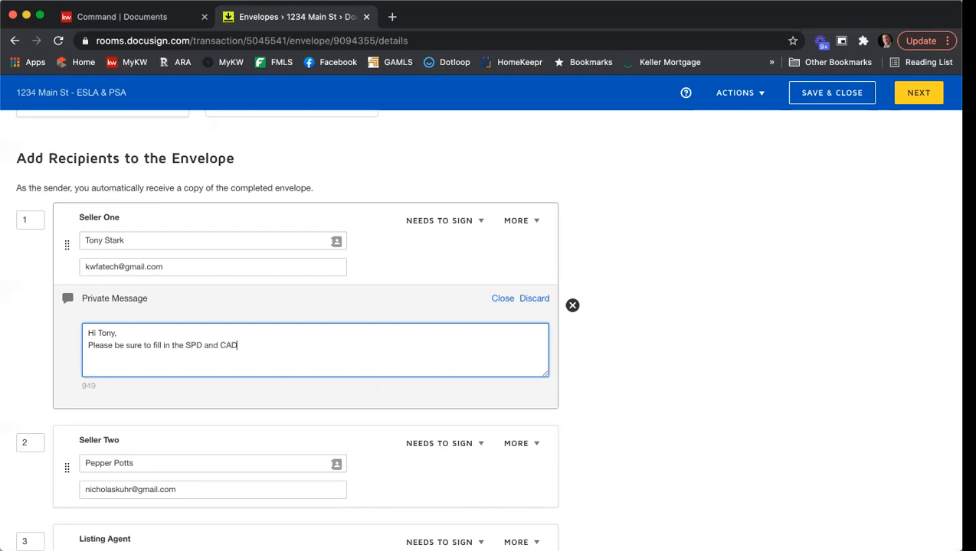
{"action": "key", "text": "Return"}
{"action": "type", "text": "Thank you,"}
{"action": "key", "text": "Return"}
{"action": "type", "text": "Nick"}
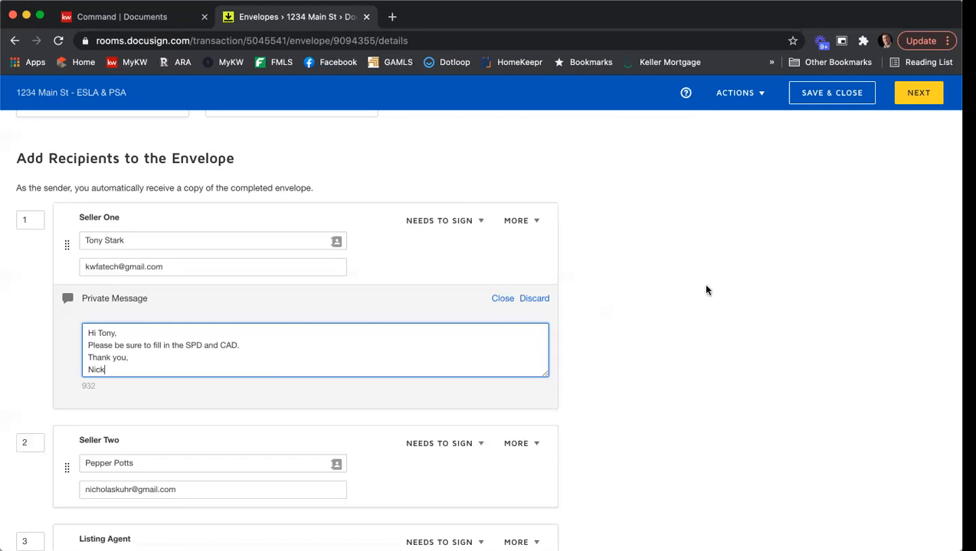
{"action": "scroll", "coordinate": [707, 290], "scroll_direction": "down", "scroll_amount": 2}
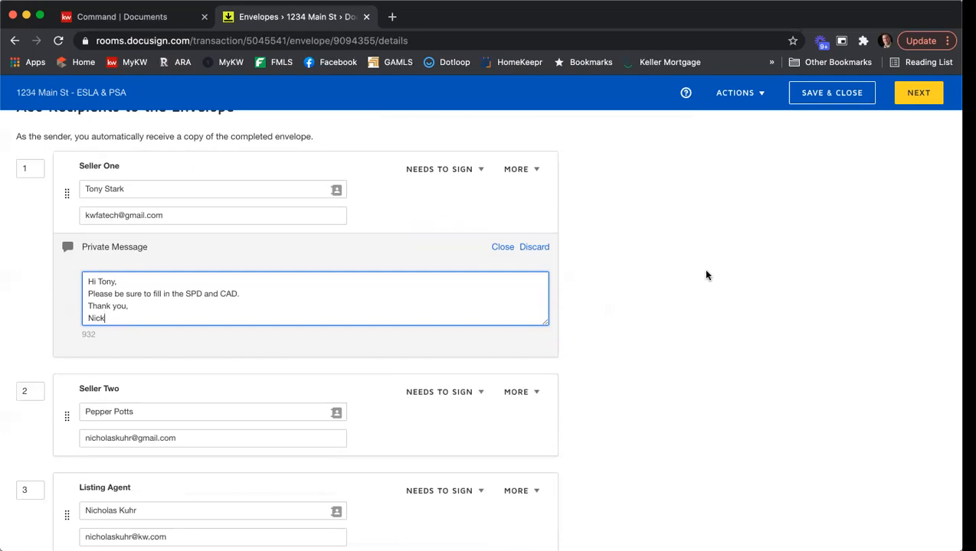
{"action": "scroll", "coordinate": [706, 274], "scroll_direction": "down", "scroll_amount": 5}
{"action": "scroll", "coordinate": [707, 274], "scroll_direction": "down", "scroll_amount": 2}
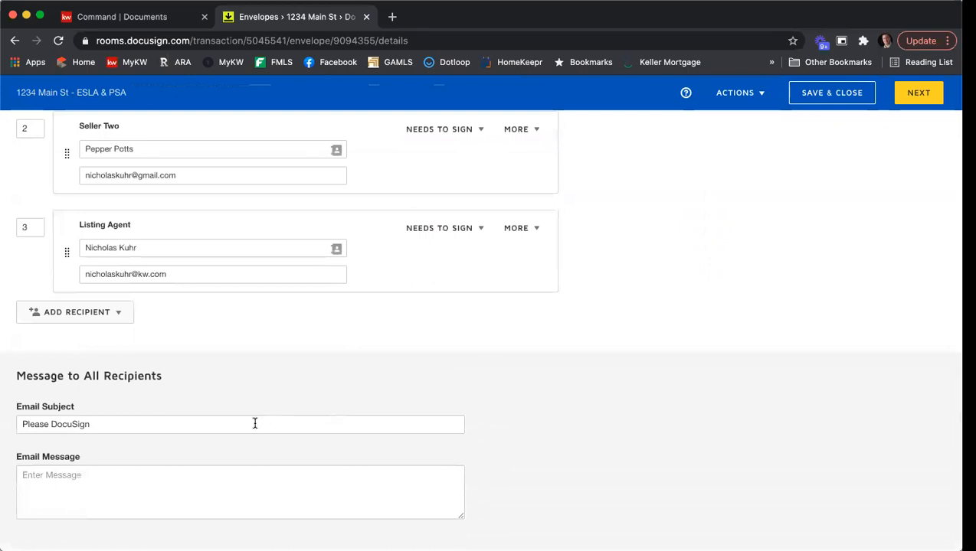
Append '- 1234 Main St ESLA & PSA' to the subject and write a 'Please review and sign.' message to both sellers
{"action": "left_click", "coordinate": [119, 424]}
{"action": "type", "text": "- 1234 Main St ES"}
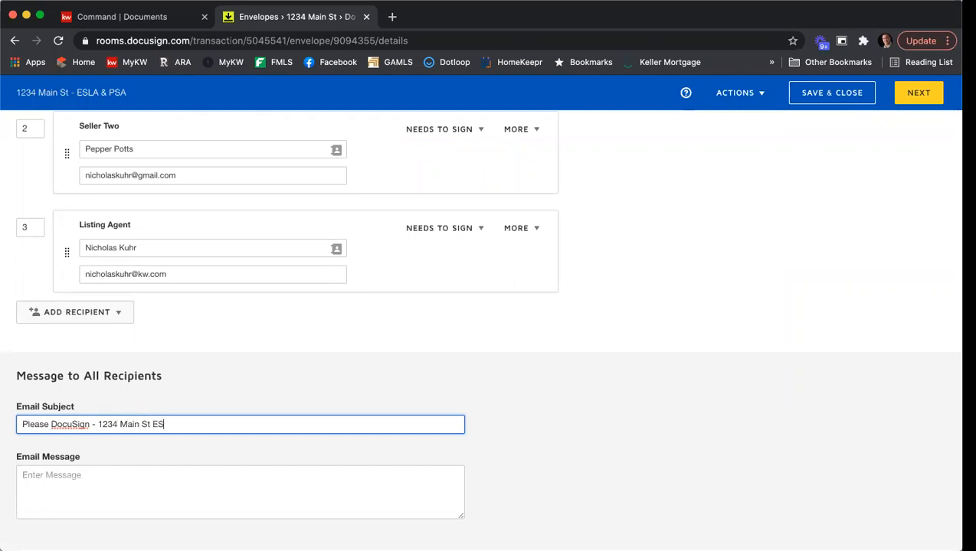
{"action": "type", "text": "LA & PSA"}
{"action": "left_click", "coordinate": [164, 477]}
{"action": "type", "text": "Hi Tony & Pepper,"}
{"action": "key", "text": "Return"}
{"action": "type", "text": "Please review and sign."}
{"action": "key", "text": "Return"}
{"action": "type", "text": "Thank you,"}
{"action": "key", "text": "Return"}
{"action": "type", "text": "Nick"}
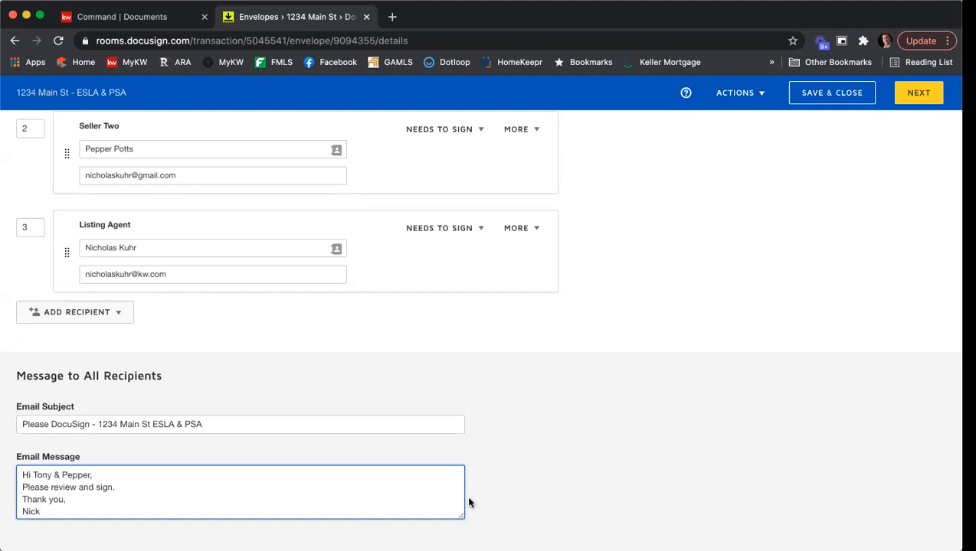
{"action": "scroll", "coordinate": [468, 503], "scroll_direction": "up", "scroll_amount": 15}
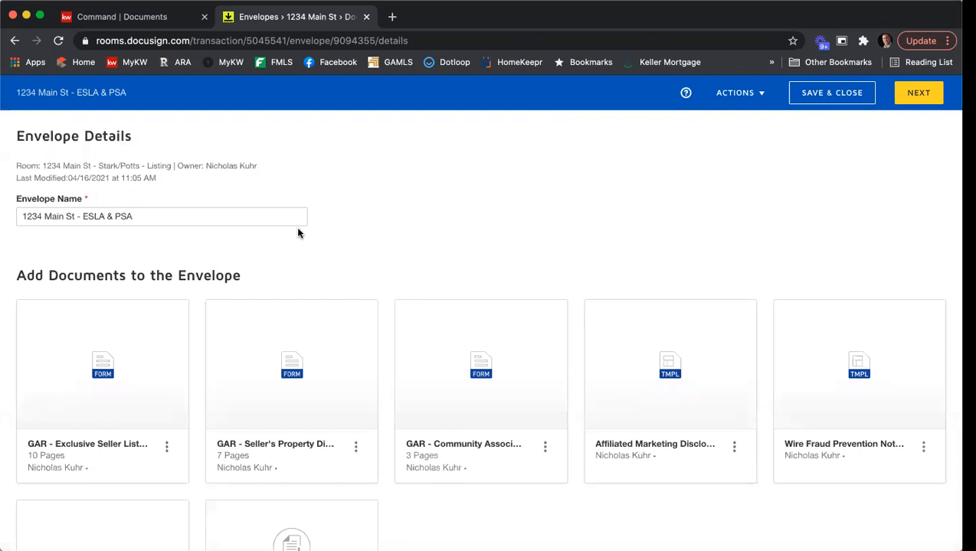
{"action": "scroll", "coordinate": [299, 234], "scroll_direction": "down", "scroll_amount": 2}
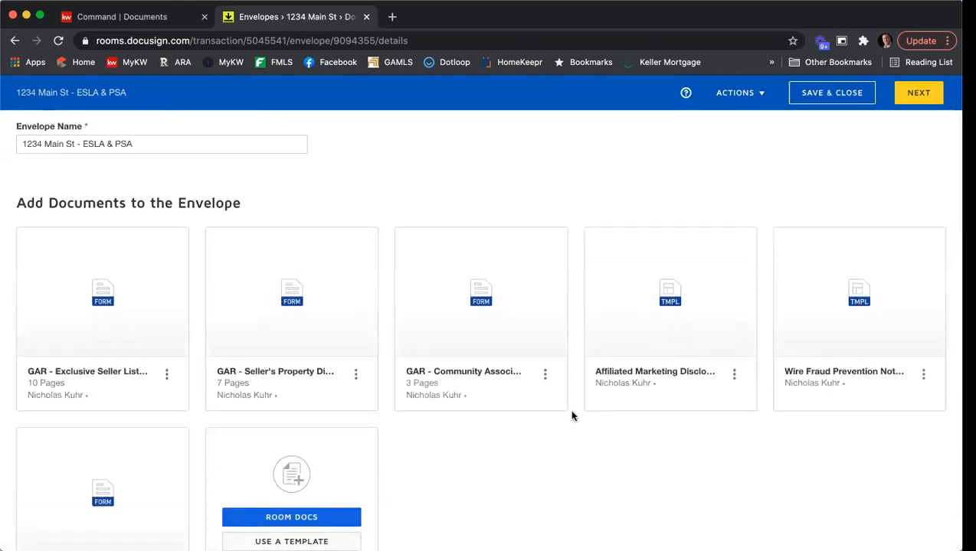
{"action": "scroll", "coordinate": [572, 416], "scroll_direction": "down", "scroll_amount": 10}
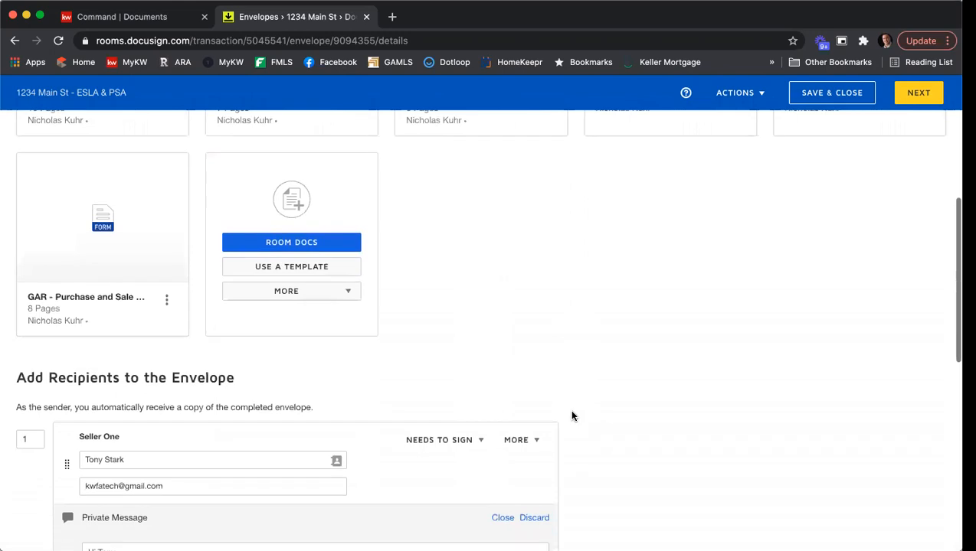
{"action": "scroll", "coordinate": [620, 433], "scroll_direction": "down", "scroll_amount": 1}
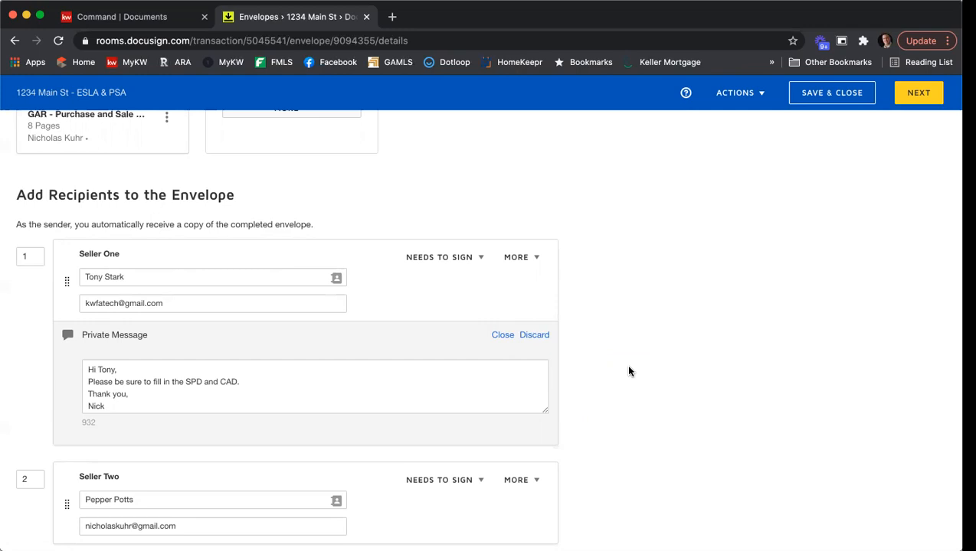
{"action": "scroll", "coordinate": [662, 341], "scroll_direction": "down", "scroll_amount": 5}
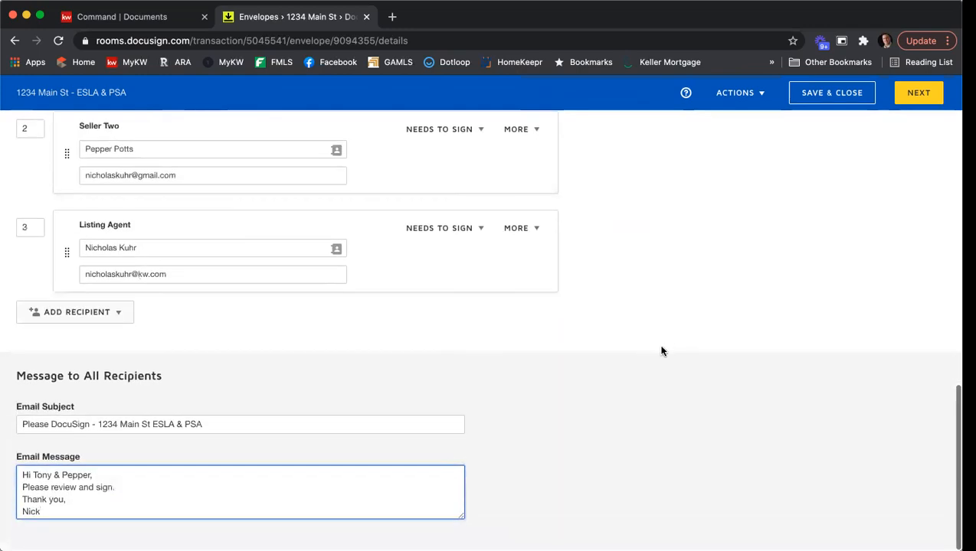
Proceed to field placement and set the second seller as the recipient for new fields
{"action": "left_click", "coordinate": [905, 104]}
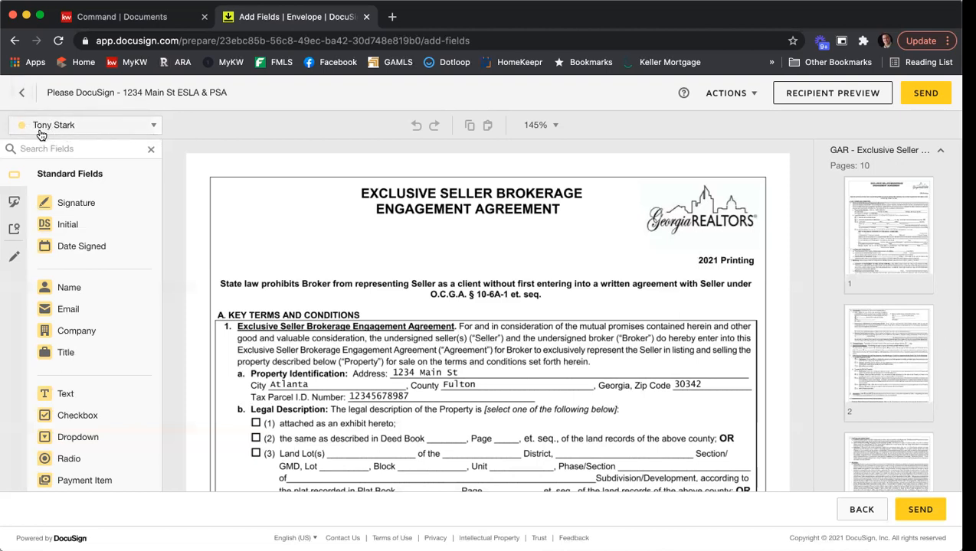
{"action": "left_click", "coordinate": [156, 126]}
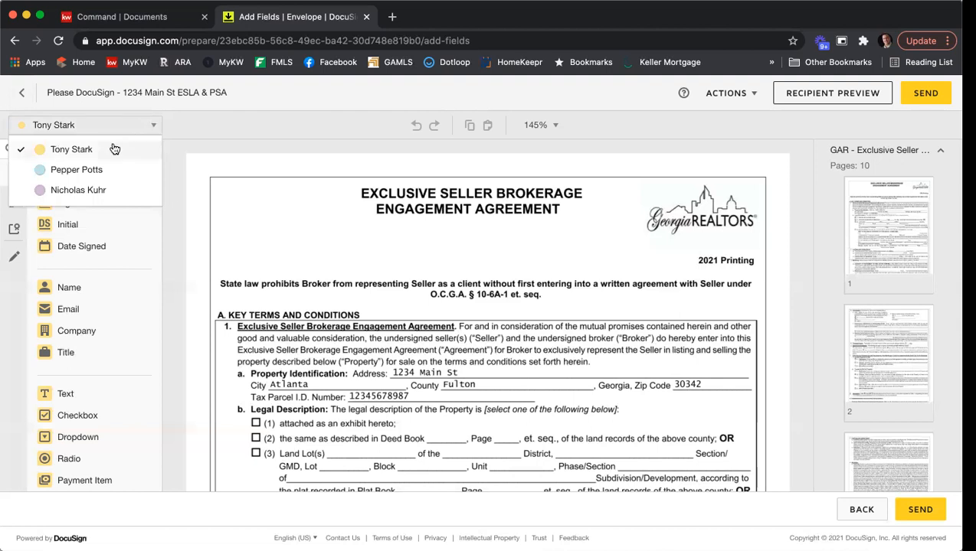
{"action": "left_click", "coordinate": [238, 141]}
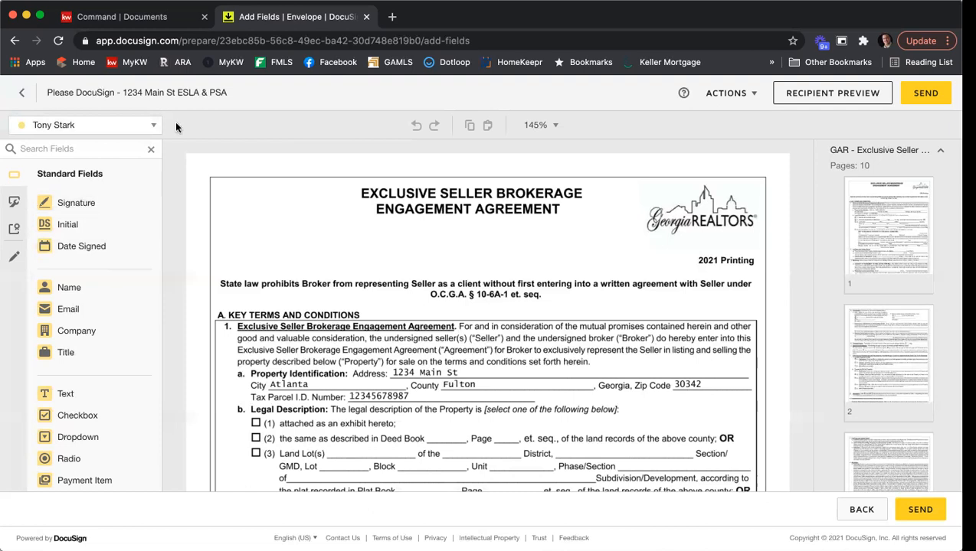
{"action": "left_click", "coordinate": [147, 126]}
{"action": "left_click", "coordinate": [113, 171]}
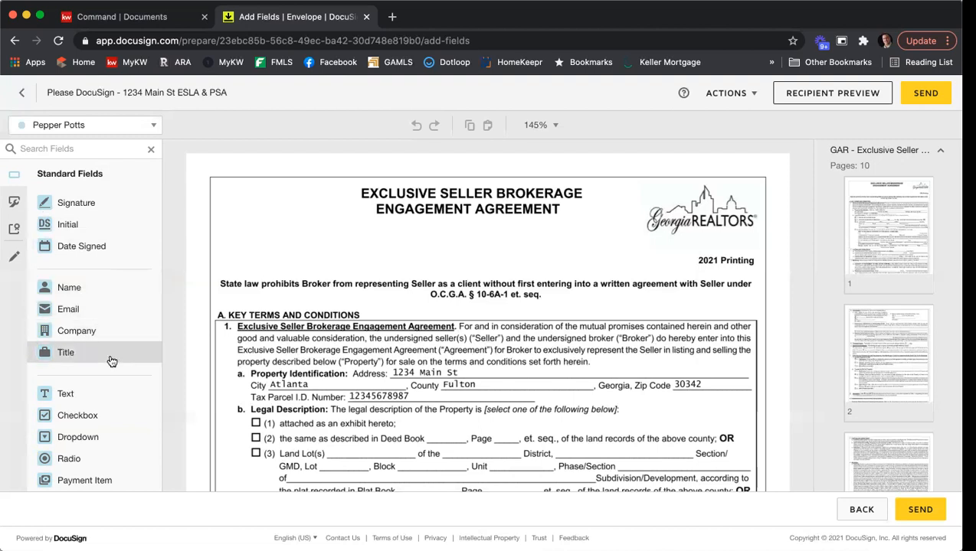
{"action": "scroll", "coordinate": [120, 409], "scroll_direction": "down", "scroll_amount": 5}
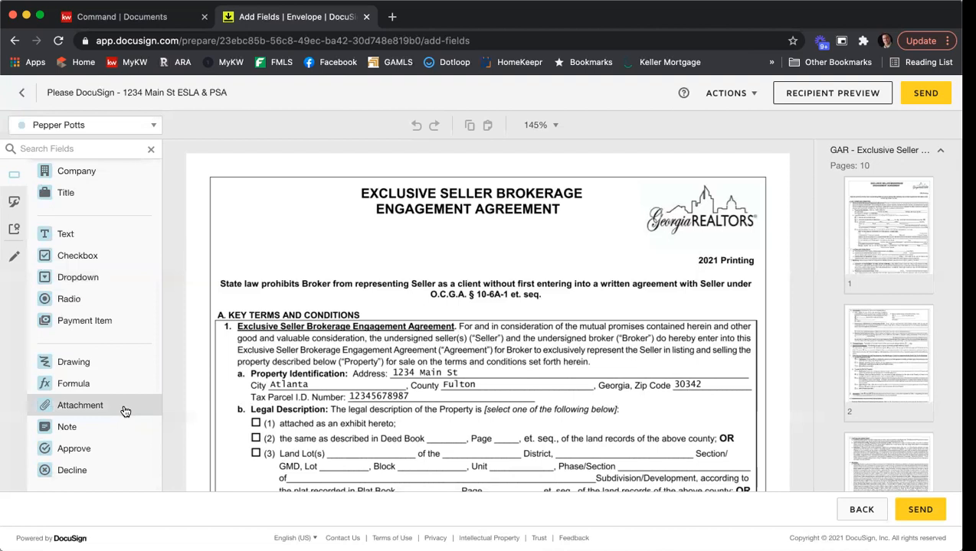
{"action": "scroll", "coordinate": [123, 412], "scroll_direction": "up", "scroll_amount": 5}
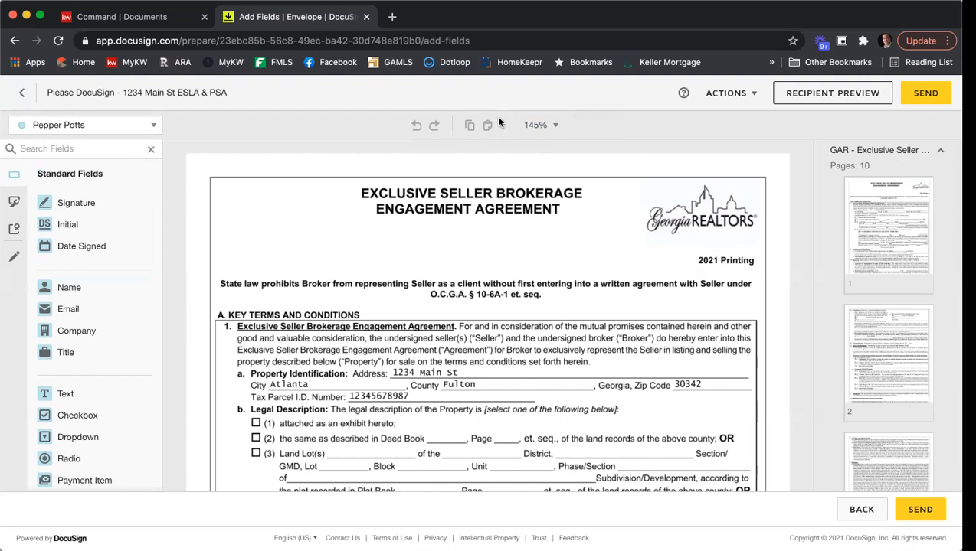
{"action": "left_click", "coordinate": [839, 149]}
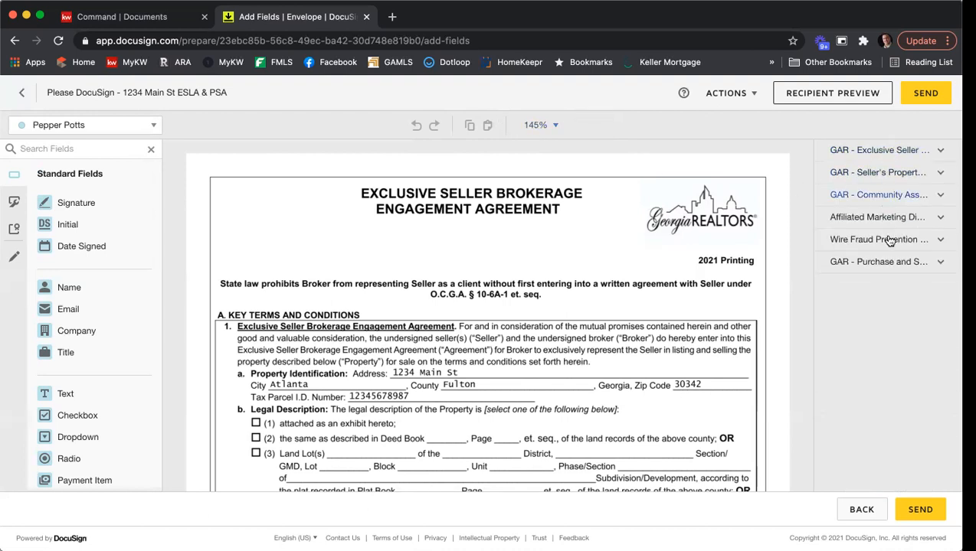
{"action": "left_click", "coordinate": [872, 152]}
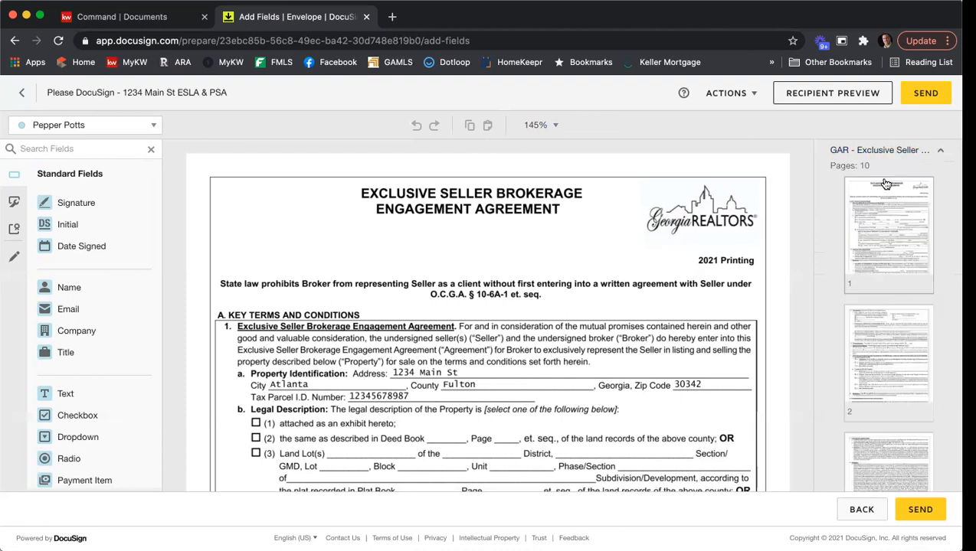
{"action": "scroll", "coordinate": [893, 220], "scroll_direction": "down", "scroll_amount": 2}
{"action": "scroll", "coordinate": [894, 221], "scroll_direction": "down", "scroll_amount": 5}
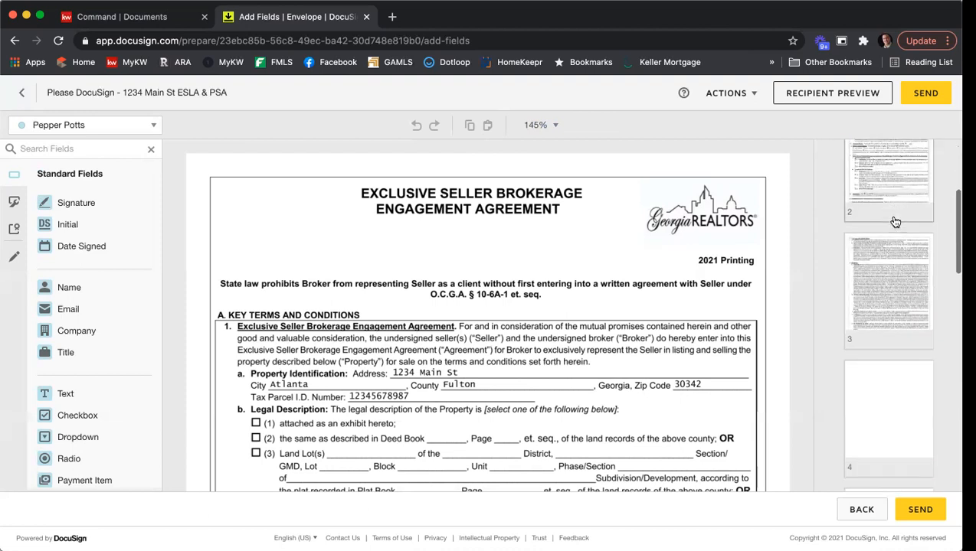
{"action": "scroll", "coordinate": [895, 221], "scroll_direction": "down", "scroll_amount": 6}
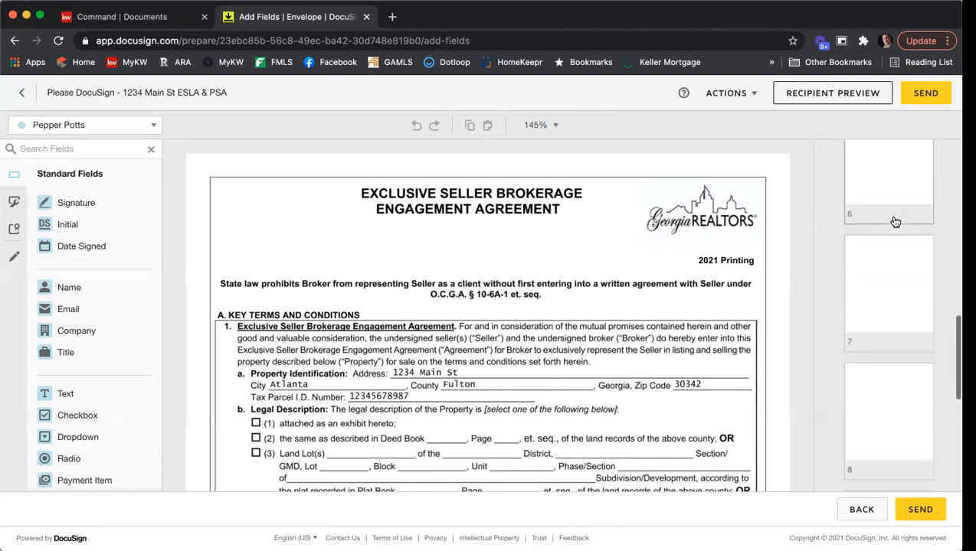
{"action": "scroll", "coordinate": [896, 222], "scroll_direction": "down", "scroll_amount": 3}
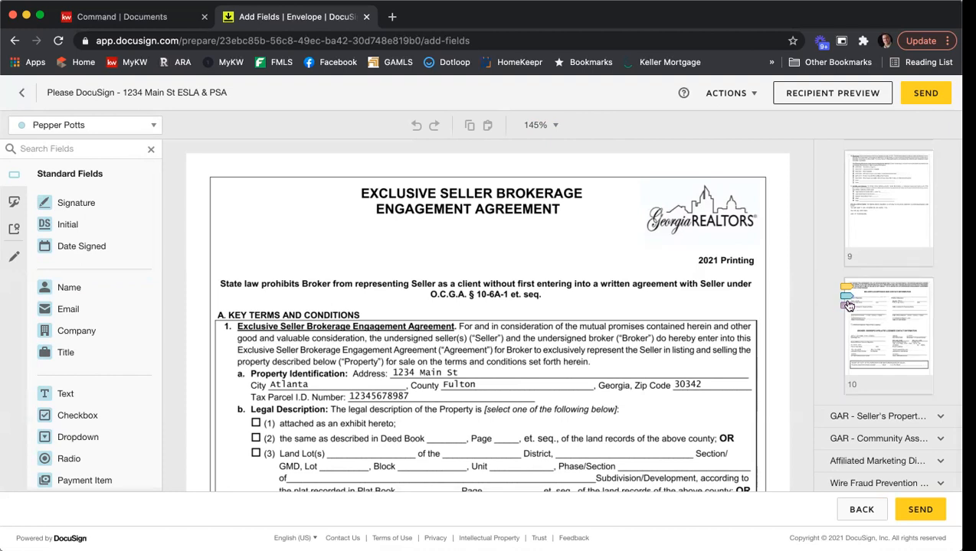
{"action": "left_click", "coordinate": [848, 306]}
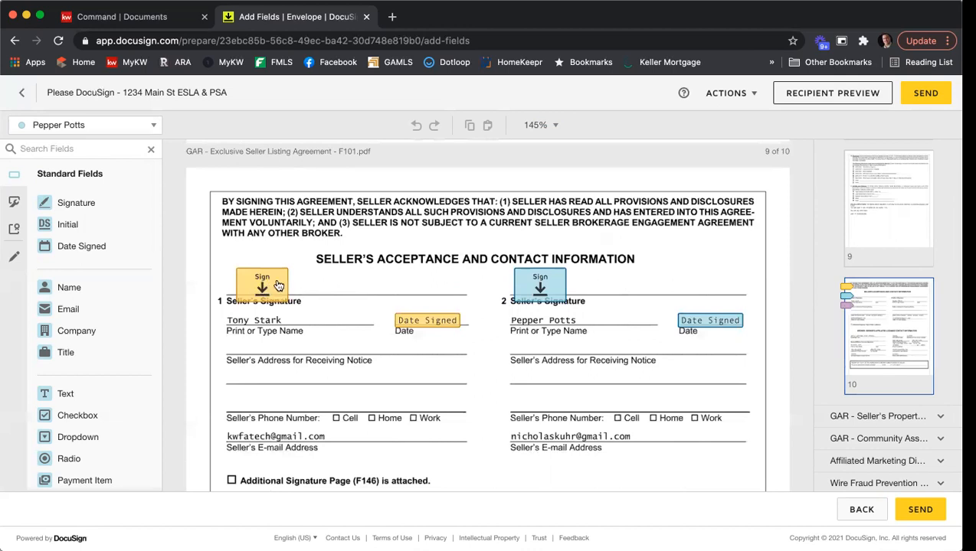
{"action": "scroll", "coordinate": [543, 290], "scroll_direction": "down", "scroll_amount": 5}
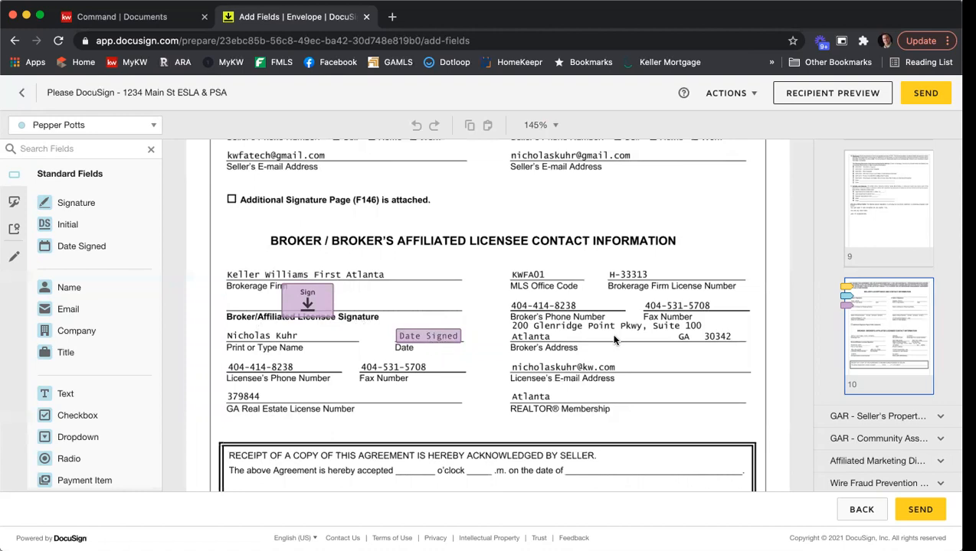
{"action": "scroll", "coordinate": [614, 340], "scroll_direction": "up", "scroll_amount": 1}
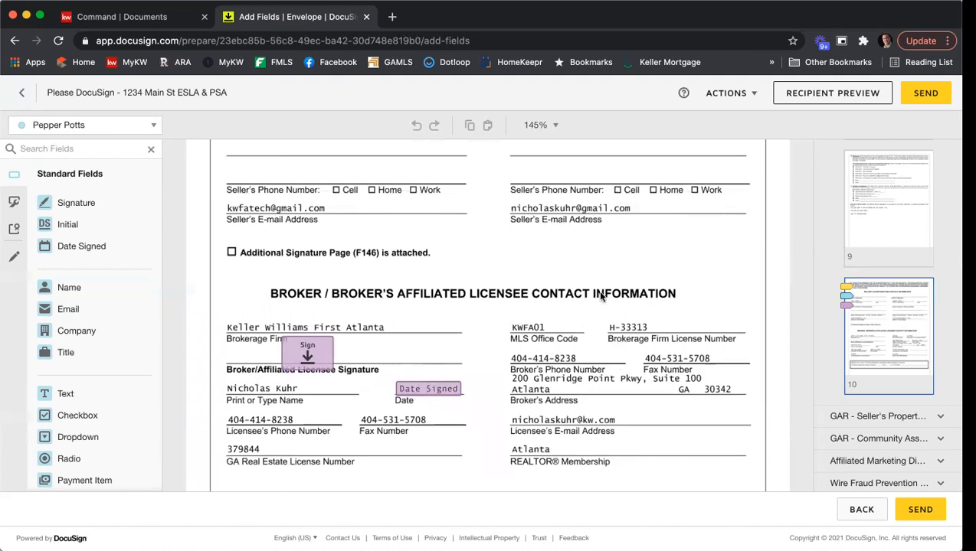
{"action": "scroll", "coordinate": [897, 275], "scroll_direction": "up", "scroll_amount": 10}
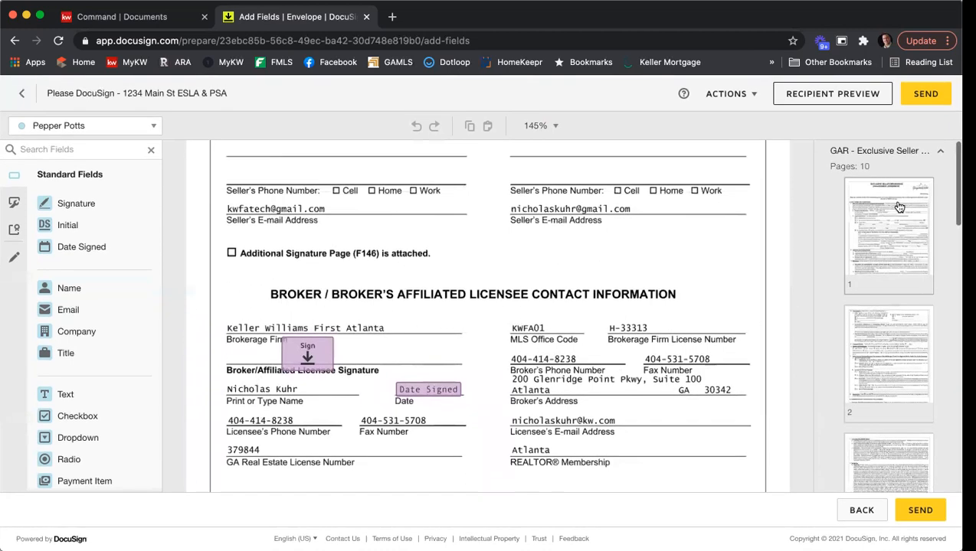
{"action": "left_click", "coordinate": [888, 230]}
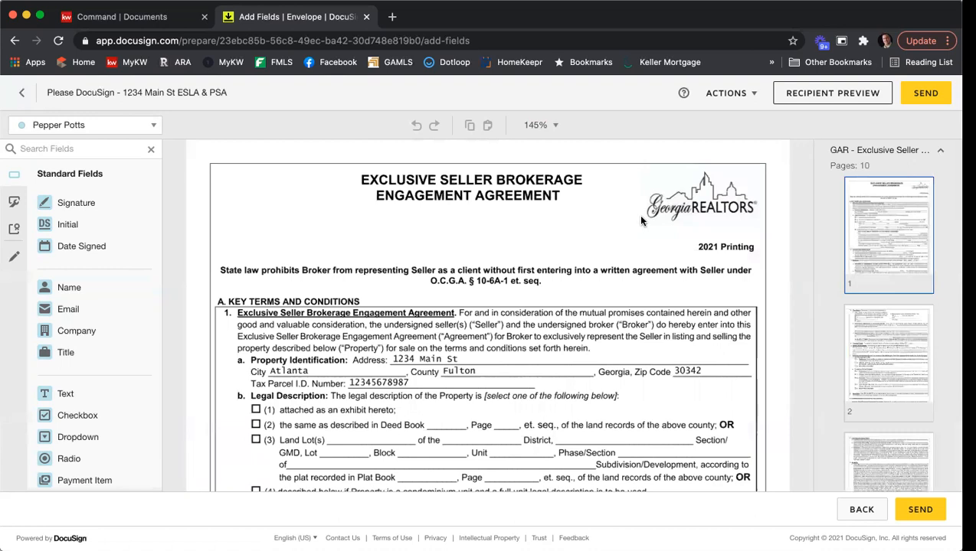
{"action": "scroll", "coordinate": [637, 218], "scroll_direction": "down", "scroll_amount": 3}
{"action": "scroll", "coordinate": [642, 220], "scroll_direction": "down", "scroll_amount": 1}
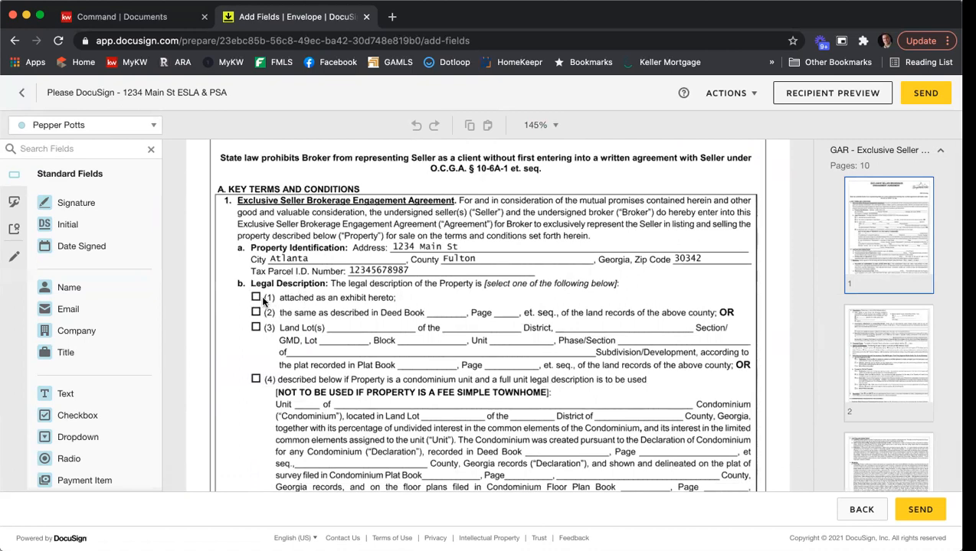
Switch the recipient to the broker and place a checkbox over Legal Description option (1)
{"action": "left_click", "coordinate": [153, 127]}
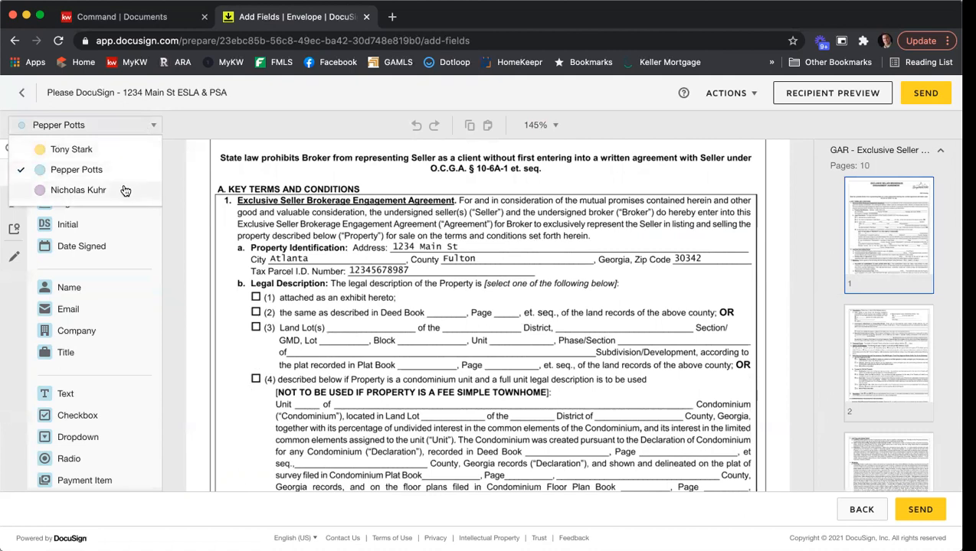
{"action": "left_click", "coordinate": [80, 190]}
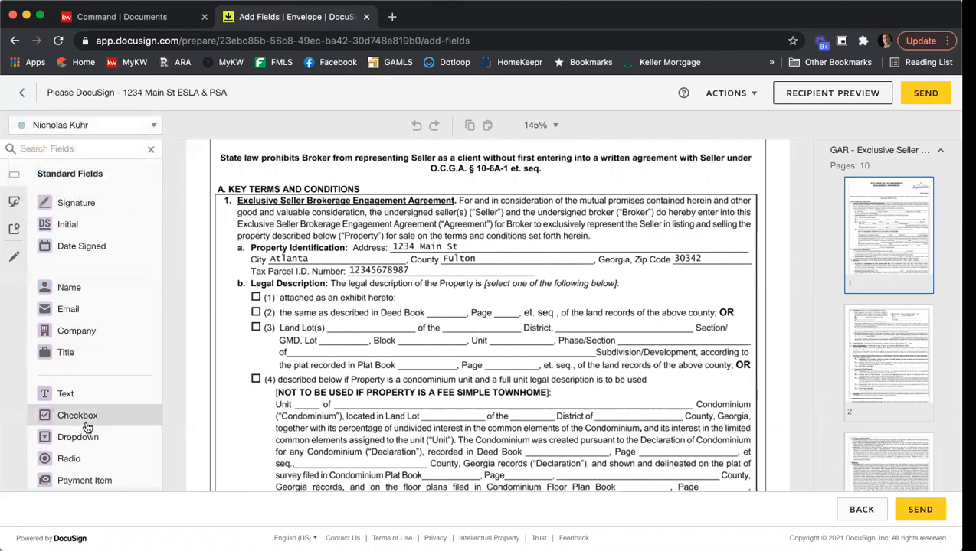
{"action": "left_click_drag", "start_coordinate": [83, 423], "coordinate": [253, 296]}
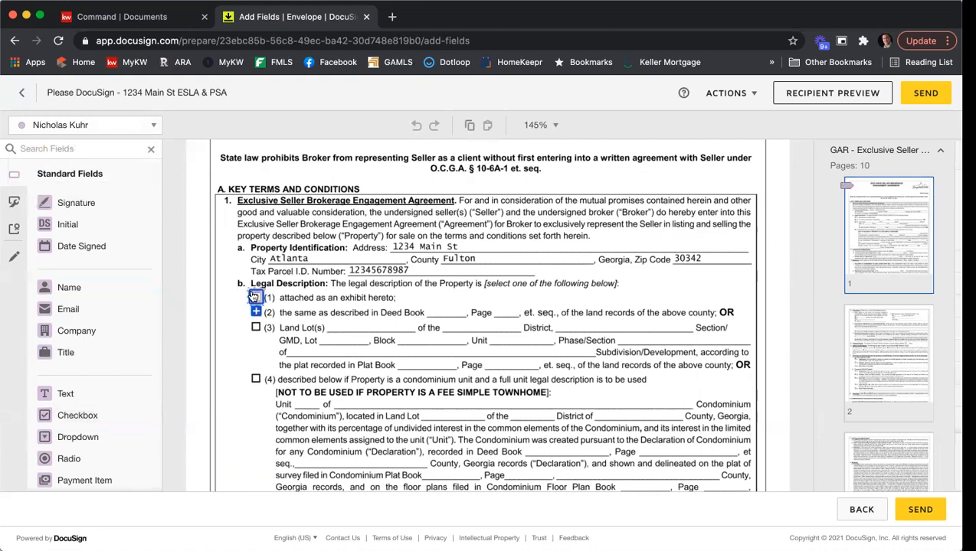
{"action": "left_click", "coordinate": [359, 288]}
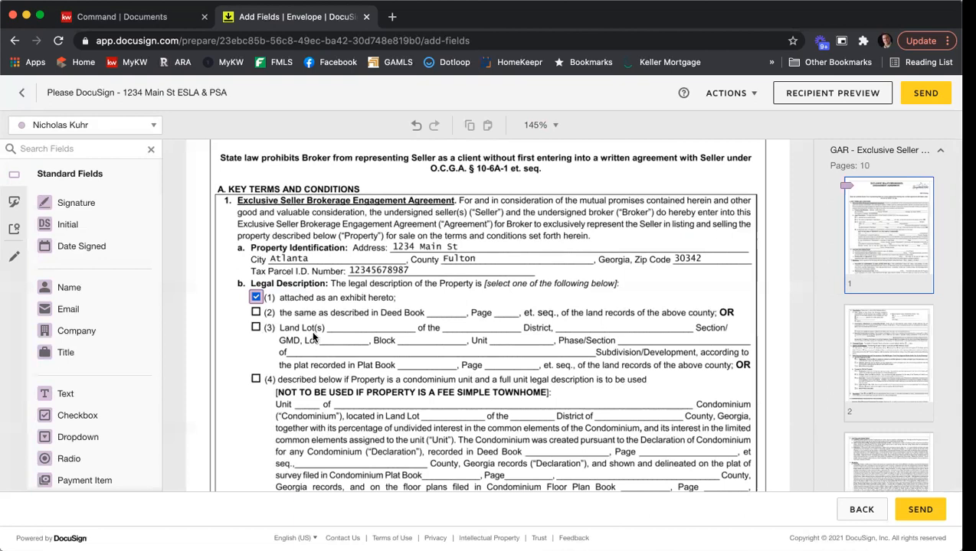
{"action": "scroll", "coordinate": [616, 280], "scroll_direction": "down", "scroll_amount": 3}
{"action": "scroll", "coordinate": [621, 284], "scroll_direction": "down", "scroll_amount": 2}
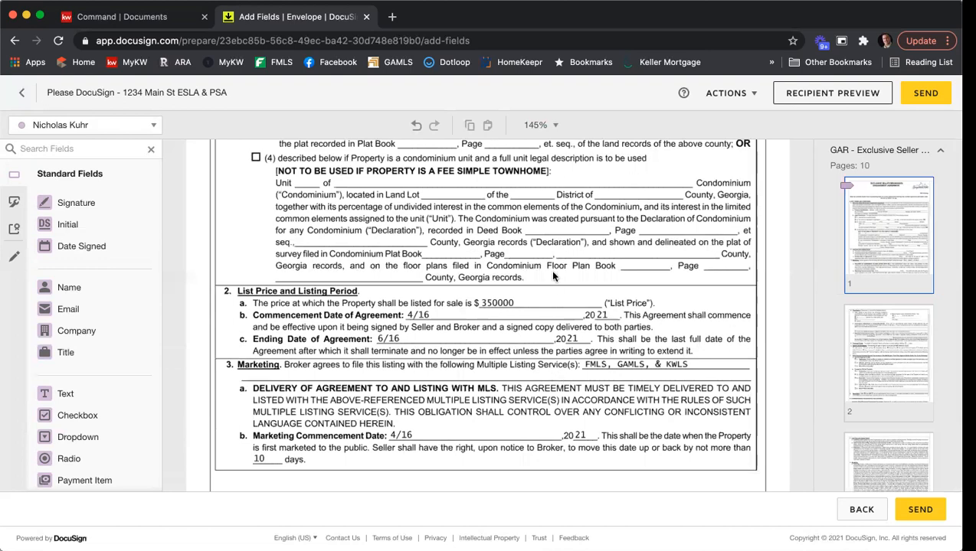
{"action": "scroll", "coordinate": [555, 274], "scroll_direction": "up", "scroll_amount": 5}
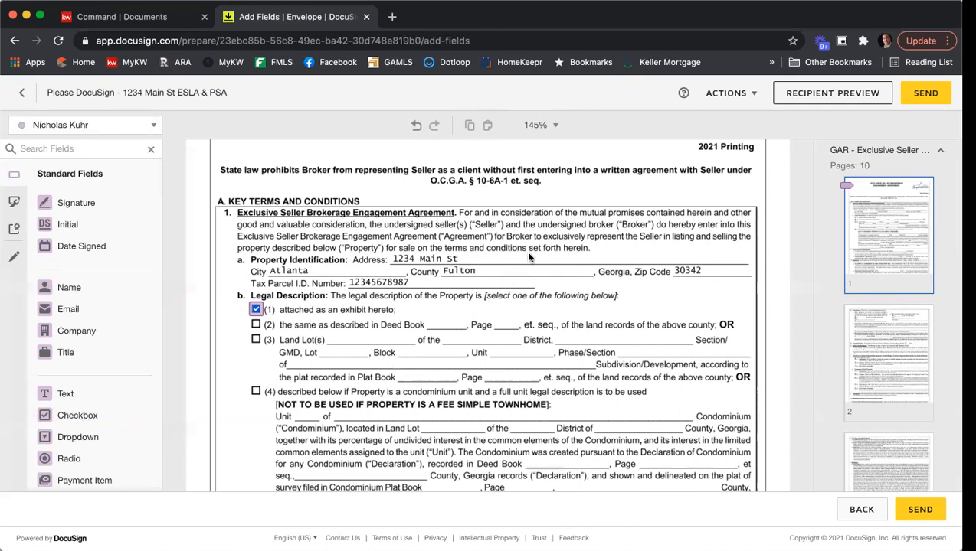
Scroll down to the seller receipt acknowledgement box below the broker section on page 10
{"action": "scroll", "coordinate": [536, 253], "scroll_direction": "down", "scroll_amount": 10}
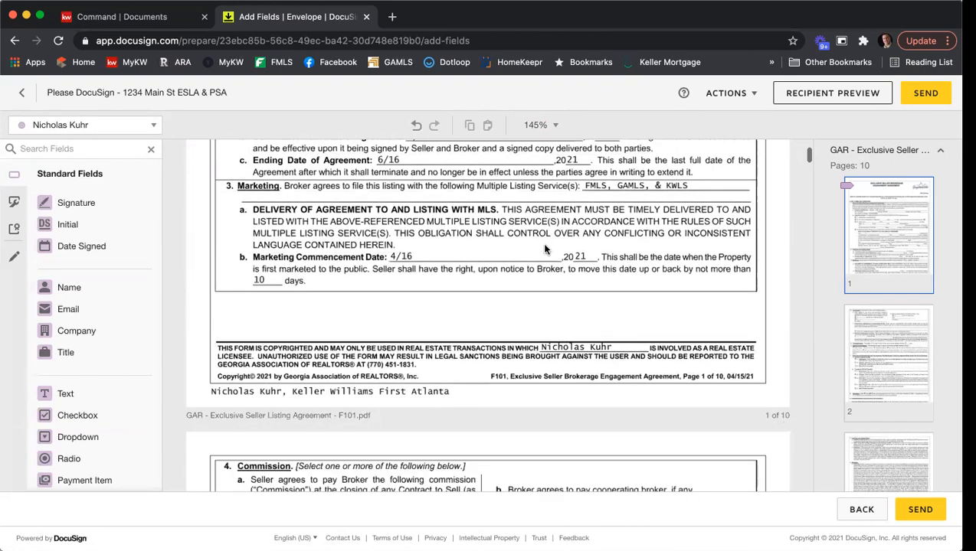
{"action": "scroll", "coordinate": [545, 249], "scroll_direction": "down", "scroll_amount": 10}
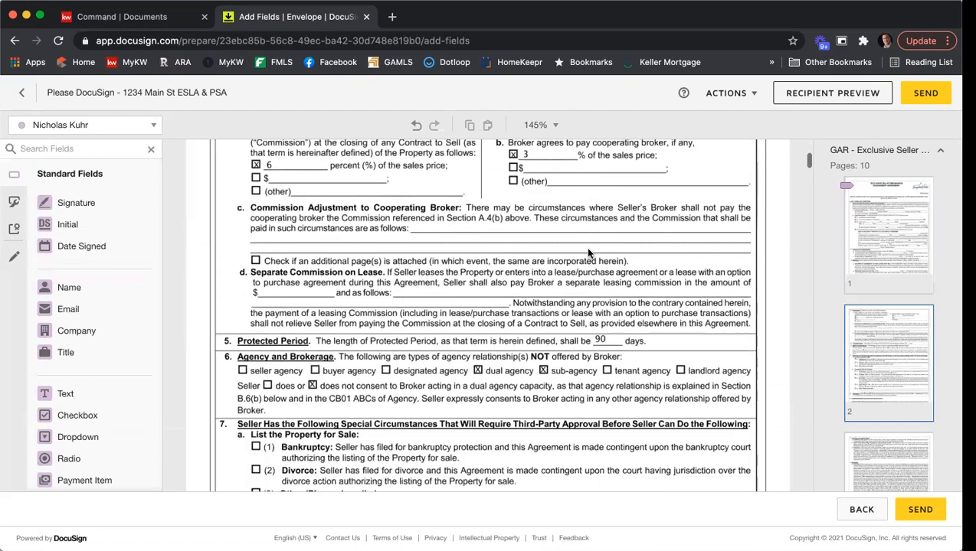
{"action": "scroll", "coordinate": [588, 252], "scroll_direction": "down", "scroll_amount": 2}
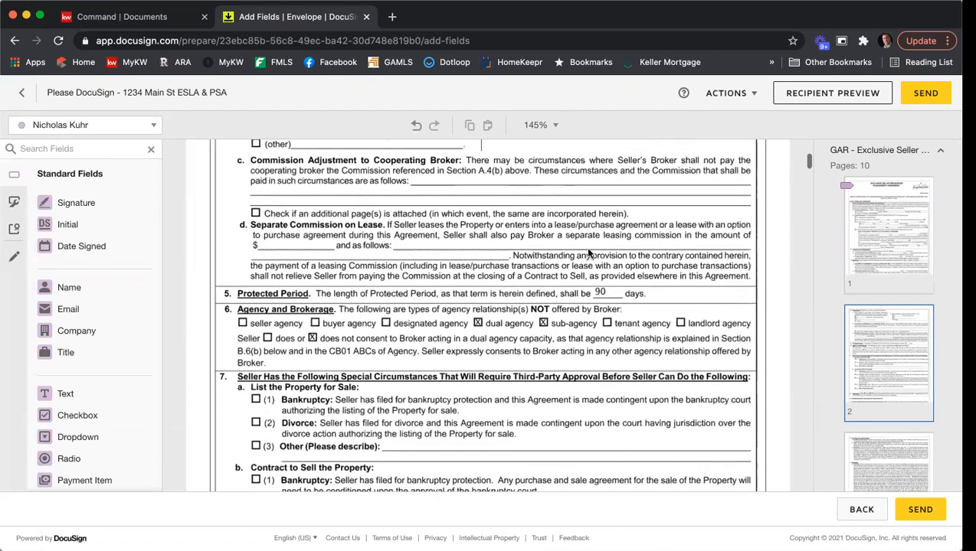
{"action": "scroll", "coordinate": [579, 300], "scroll_direction": "down", "scroll_amount": 5}
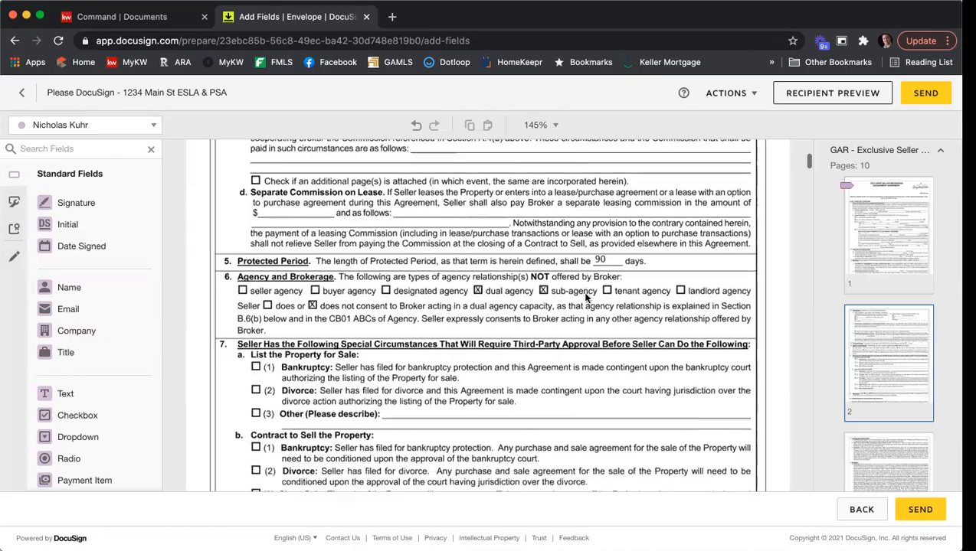
{"action": "scroll", "coordinate": [586, 298], "scroll_direction": "down", "scroll_amount": 15}
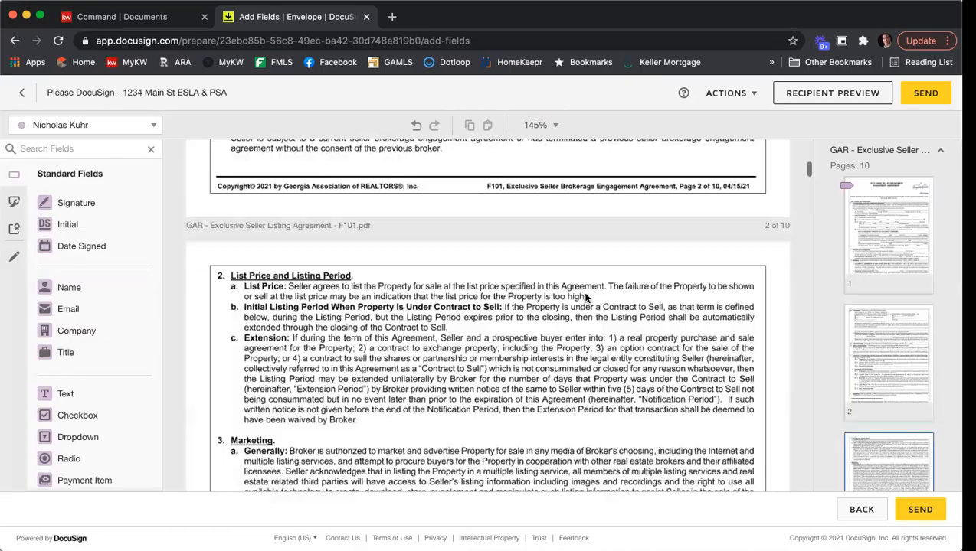
{"action": "scroll", "coordinate": [586, 298], "scroll_direction": "down", "scroll_amount": 20}
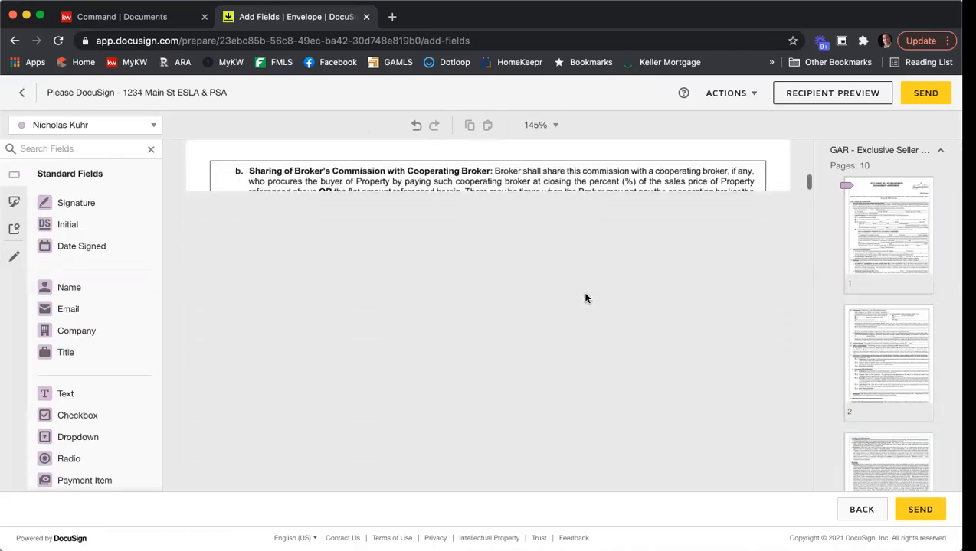
{"action": "scroll", "coordinate": [584, 298], "scroll_direction": "down", "scroll_amount": 10}
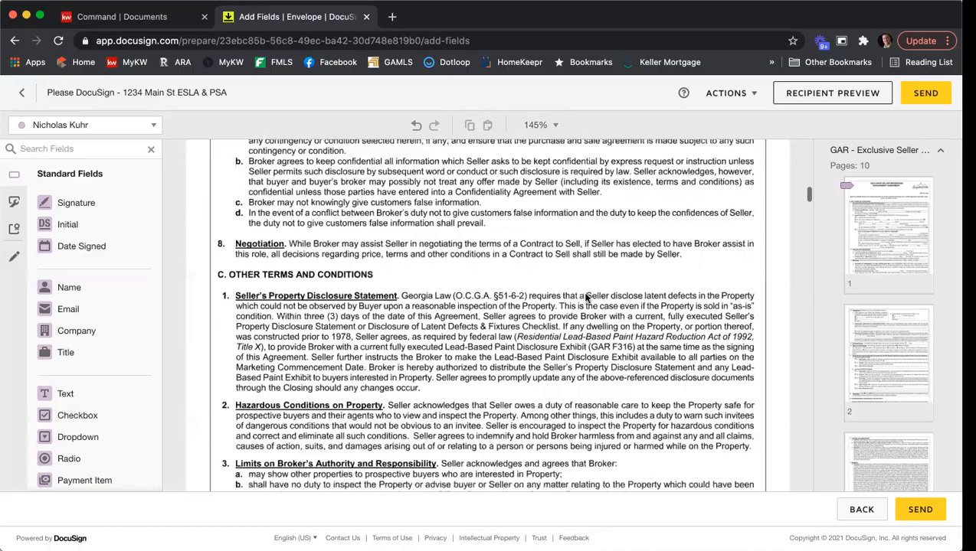
{"action": "scroll", "coordinate": [582, 296], "scroll_direction": "down", "scroll_amount": 10}
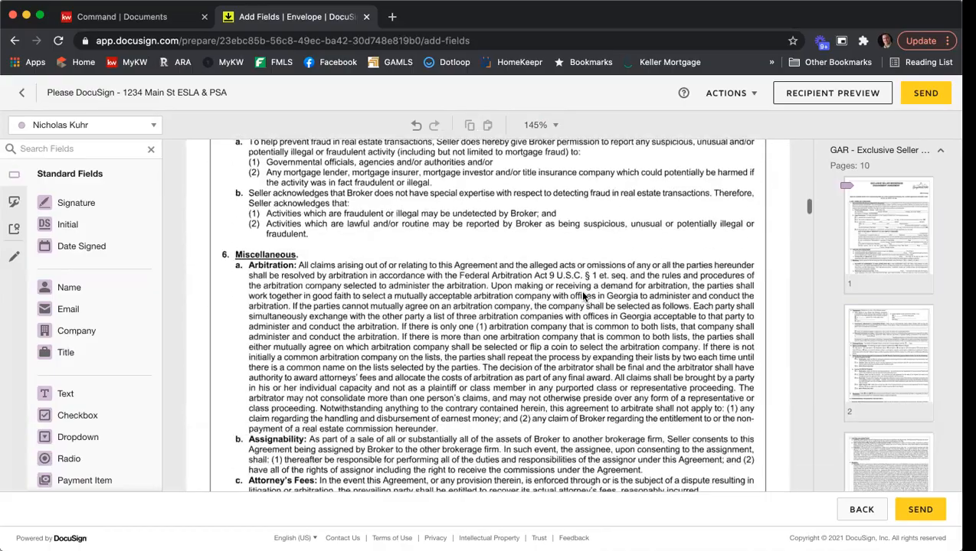
{"action": "scroll", "coordinate": [580, 296], "scroll_direction": "down", "scroll_amount": 10}
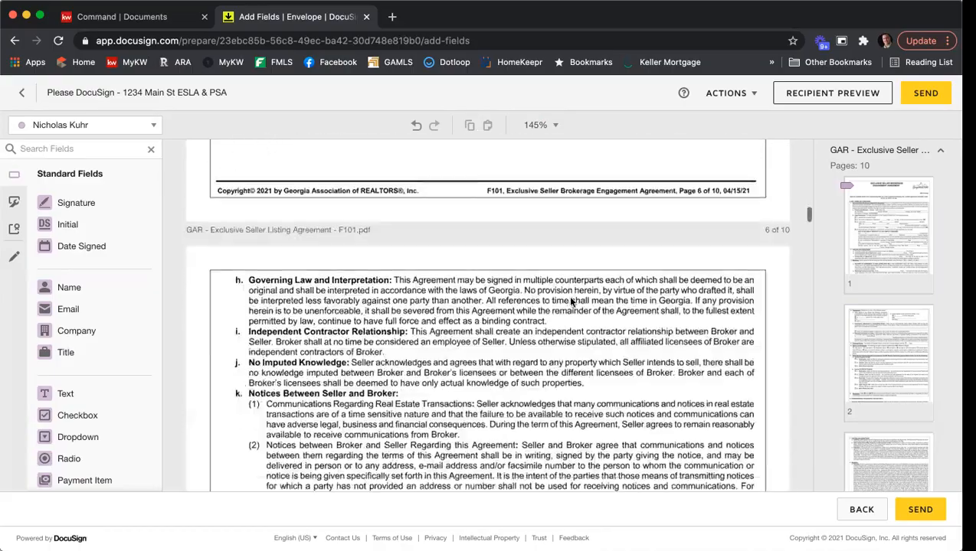
{"action": "scroll", "coordinate": [576, 297], "scroll_direction": "down", "scroll_amount": 10}
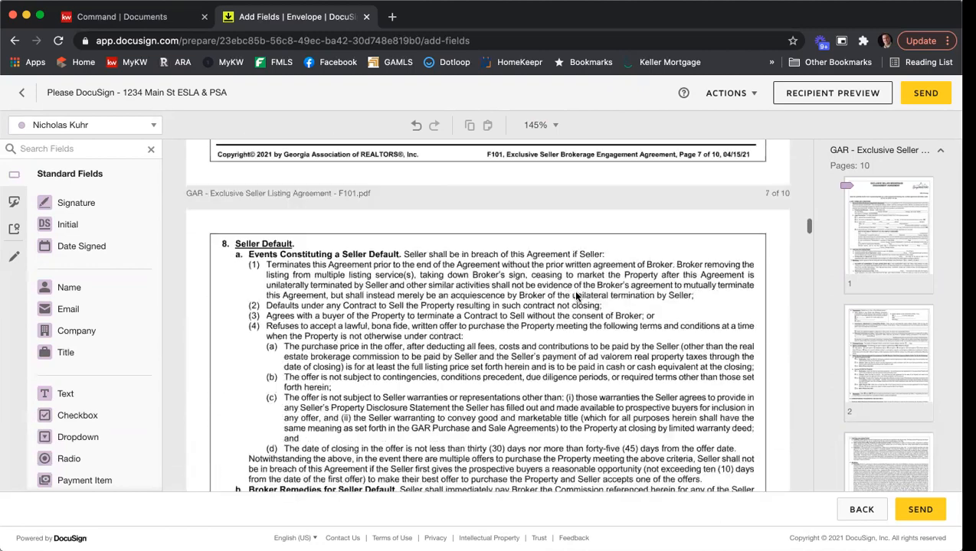
{"action": "scroll", "coordinate": [577, 296], "scroll_direction": "down", "scroll_amount": 5}
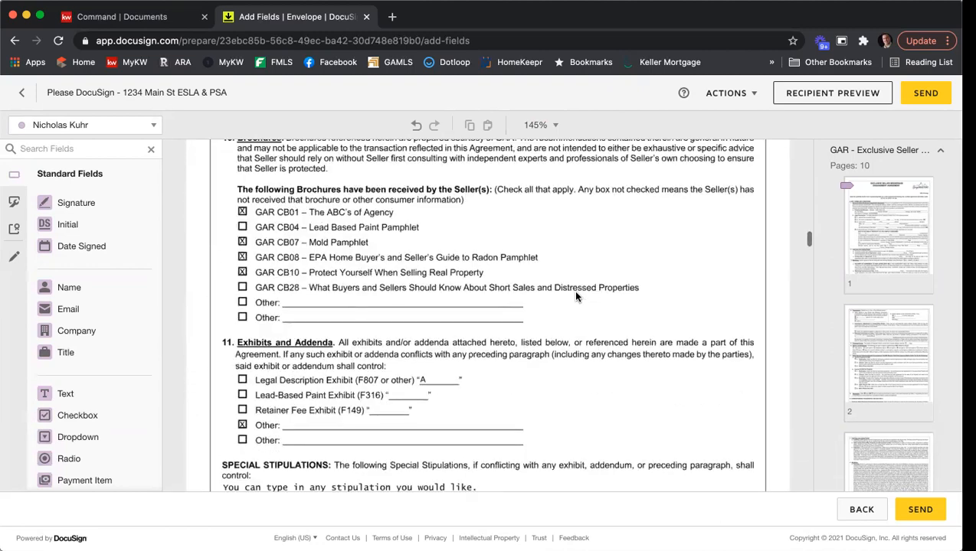
{"action": "scroll", "coordinate": [576, 300], "scroll_direction": "down", "scroll_amount": 8}
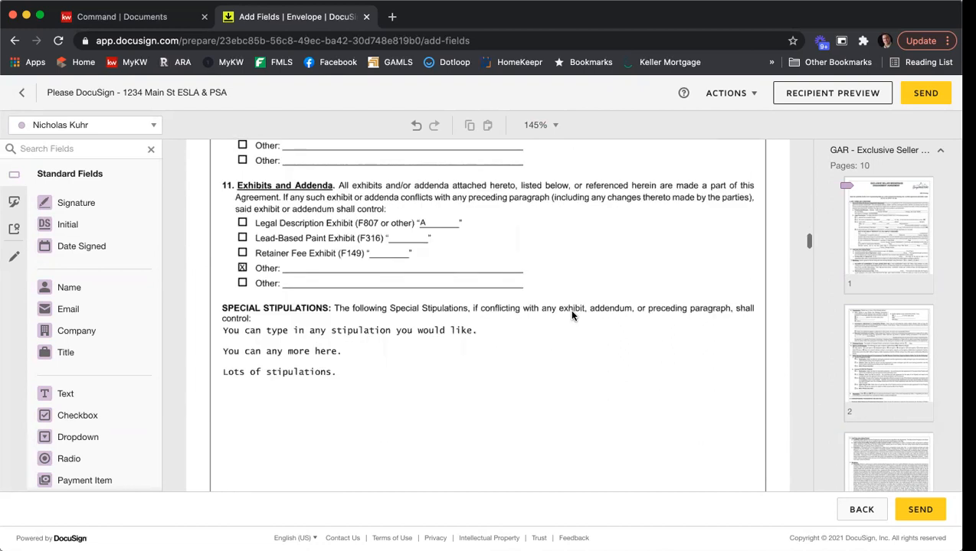
{"action": "scroll", "coordinate": [421, 274], "scroll_direction": "down", "scroll_amount": 5}
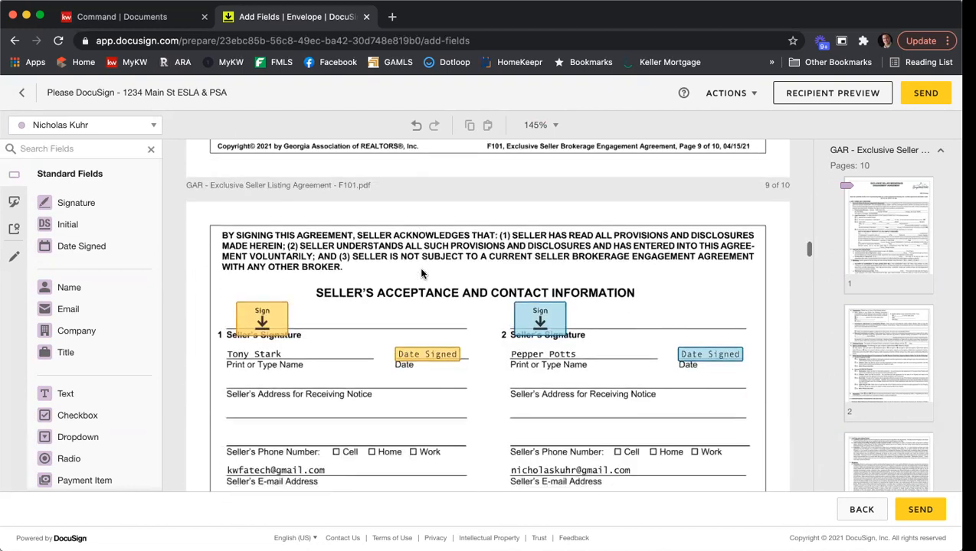
{"action": "scroll", "coordinate": [607, 323], "scroll_direction": "down", "scroll_amount": 6}
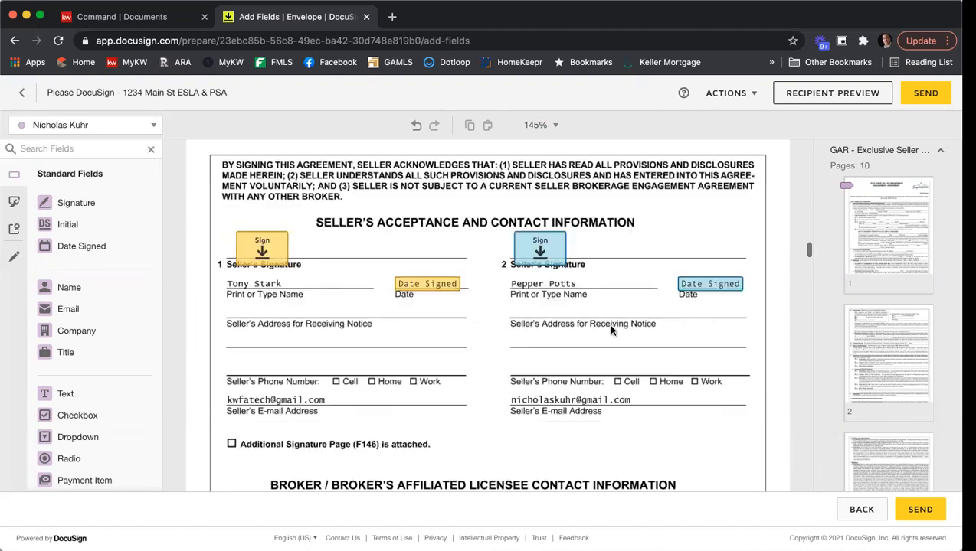
{"action": "scroll", "coordinate": [502, 291], "scroll_direction": "down", "scroll_amount": 1}
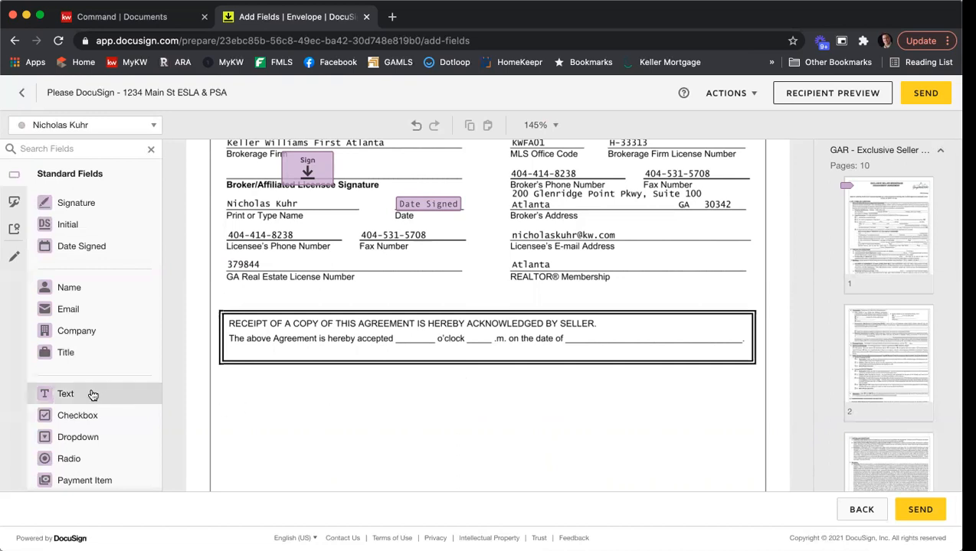
Place resized text fields in the hour blank and before '.m.', plus a Date Signed field after 'on the date of'
{"action": "left_click_drag", "start_coordinate": [77, 393], "coordinate": [400, 328]}
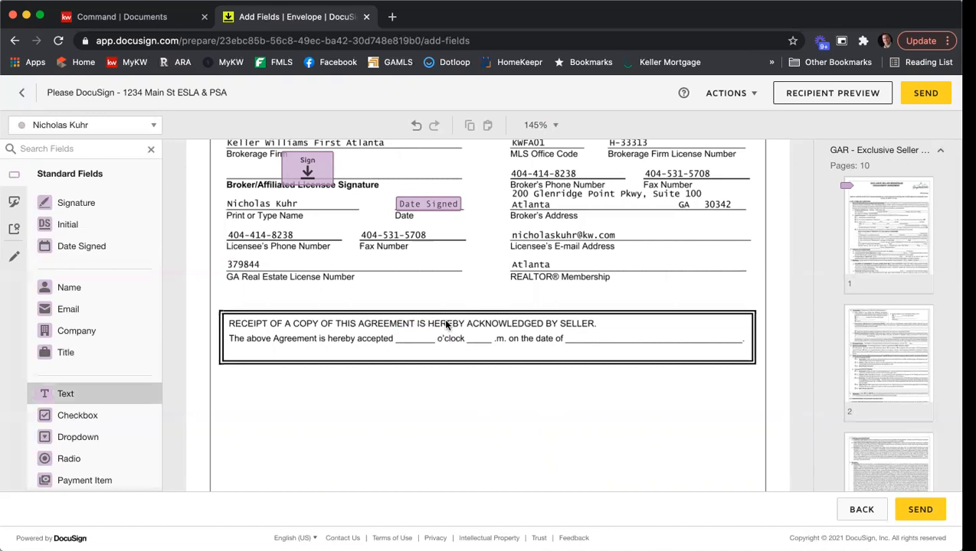
{"action": "left_click_drag", "start_coordinate": [472, 324], "coordinate": [413, 337]}
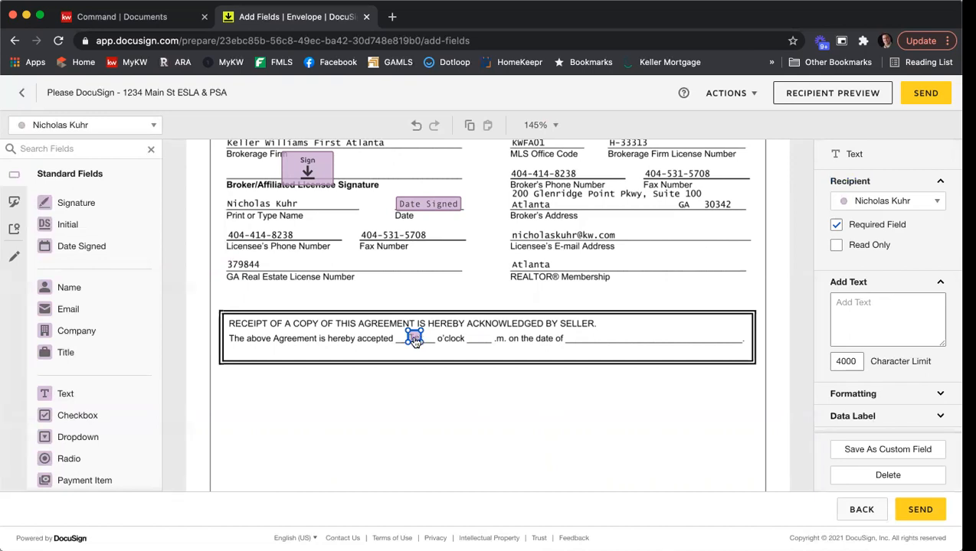
{"action": "right_click", "coordinate": [412, 337]}
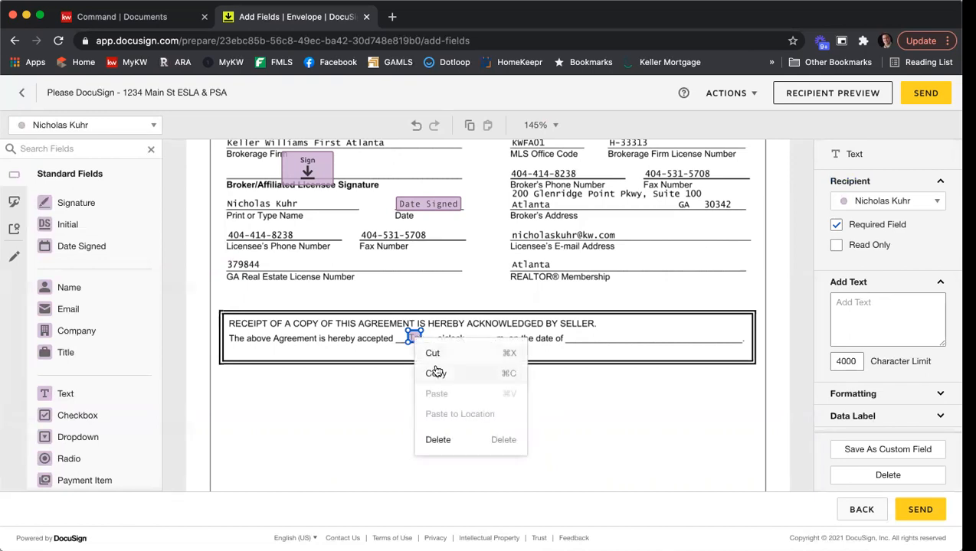
{"action": "left_click", "coordinate": [436, 370]}
{"action": "right_click", "coordinate": [443, 354]}
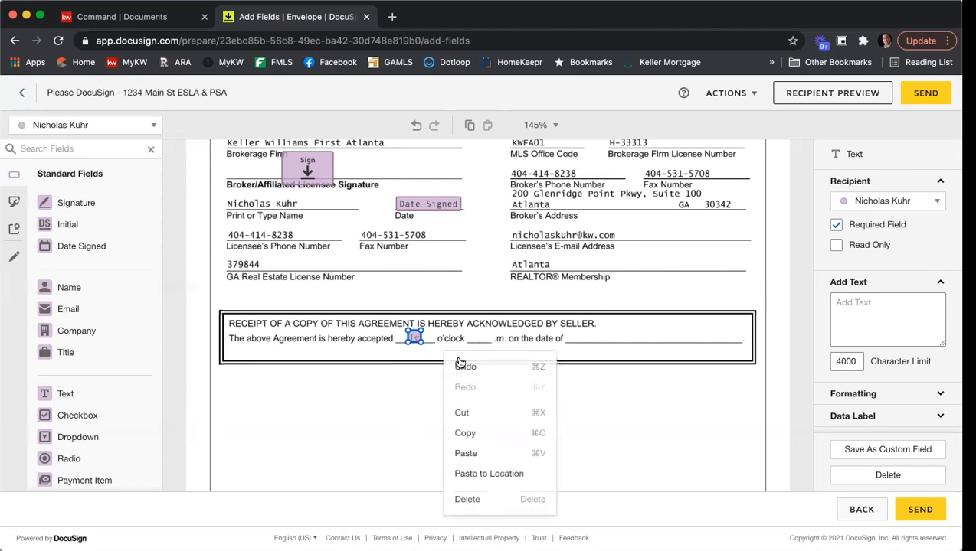
{"action": "left_click", "coordinate": [479, 452]}
{"action": "left_click_drag", "start_coordinate": [426, 349], "coordinate": [479, 337]}
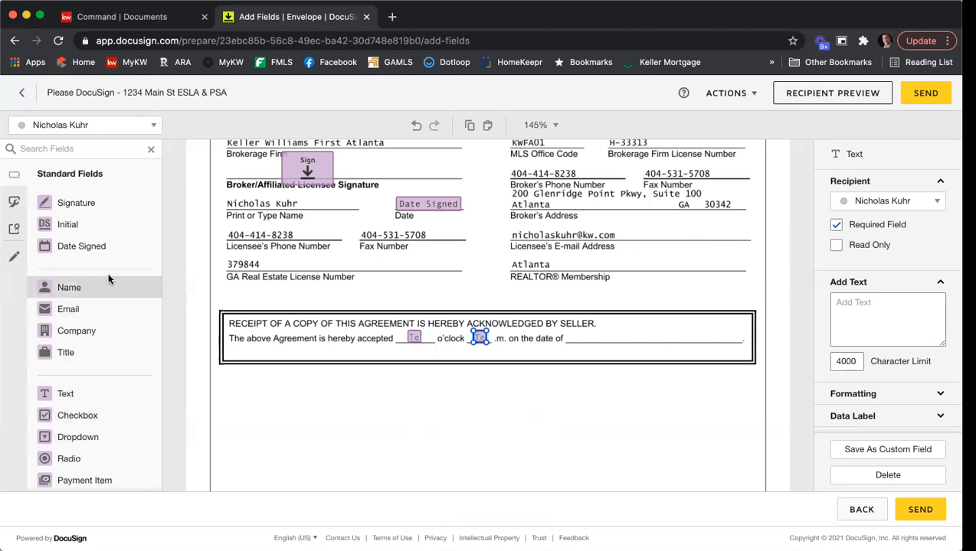
{"action": "left_click_drag", "start_coordinate": [81, 246], "coordinate": [579, 334]}
{"action": "left_click", "coordinate": [547, 398]}
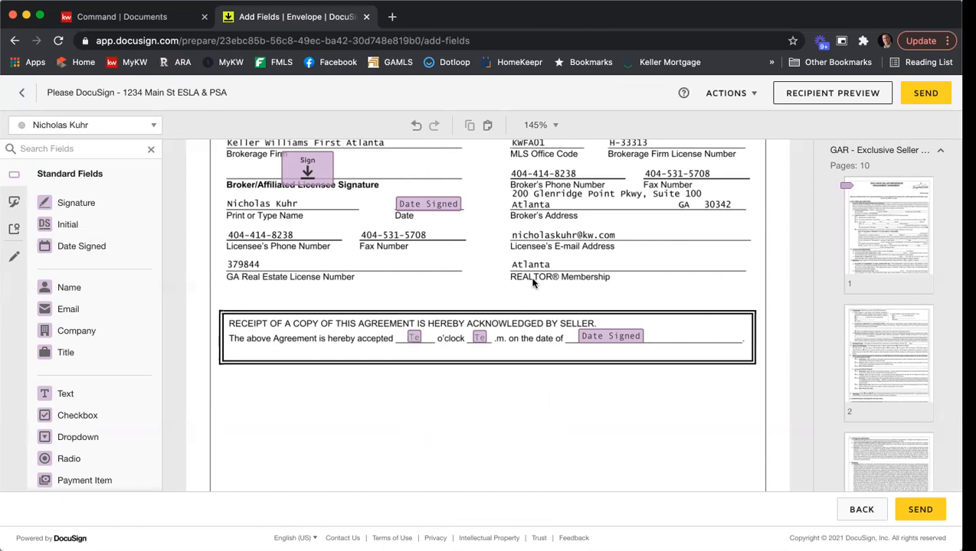
Scroll past page 10 to the Seller Disclosures table in section C of the disclosure statement
{"action": "scroll", "coordinate": [532, 283], "scroll_direction": "down", "scroll_amount": 10}
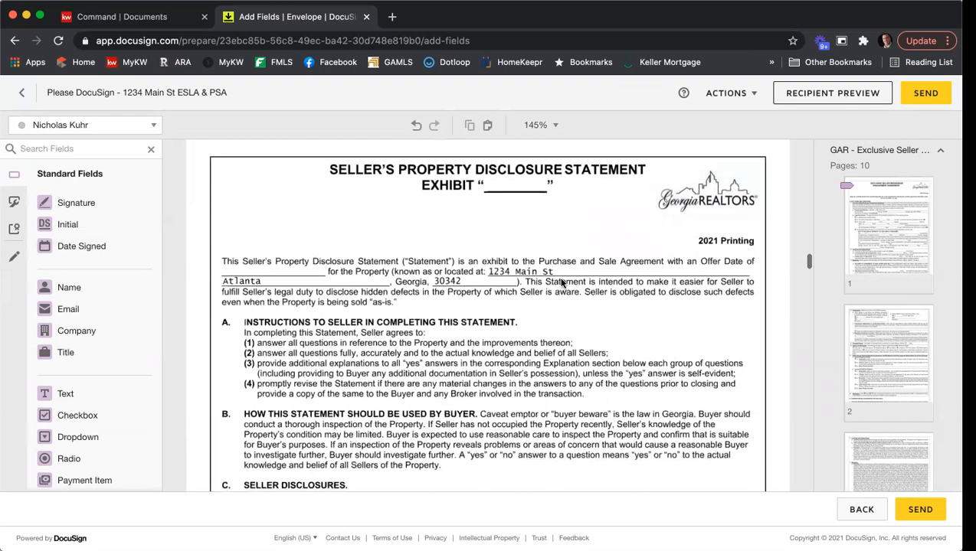
{"action": "scroll", "coordinate": [636, 277], "scroll_direction": "down", "scroll_amount": 4}
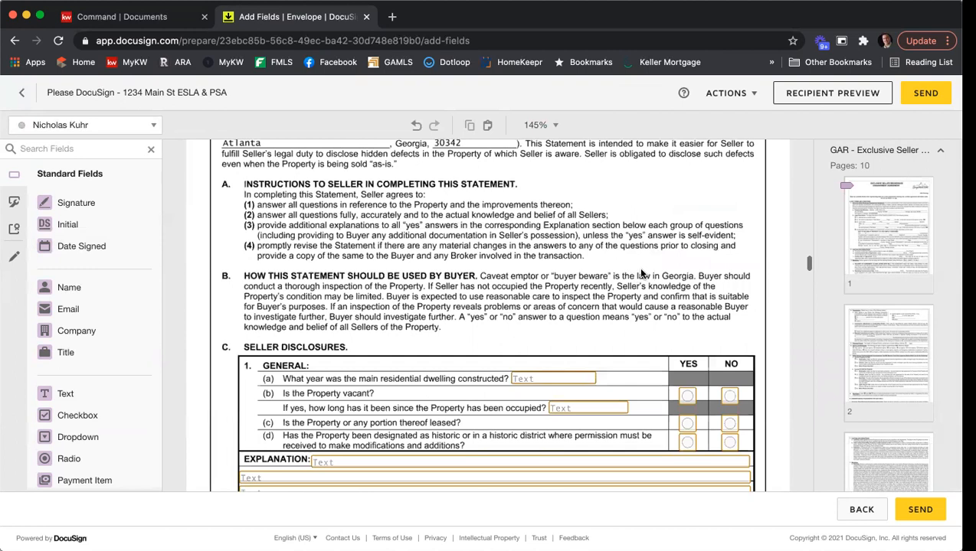
{"action": "scroll", "coordinate": [582, 260], "scroll_direction": "down", "scroll_amount": 1}
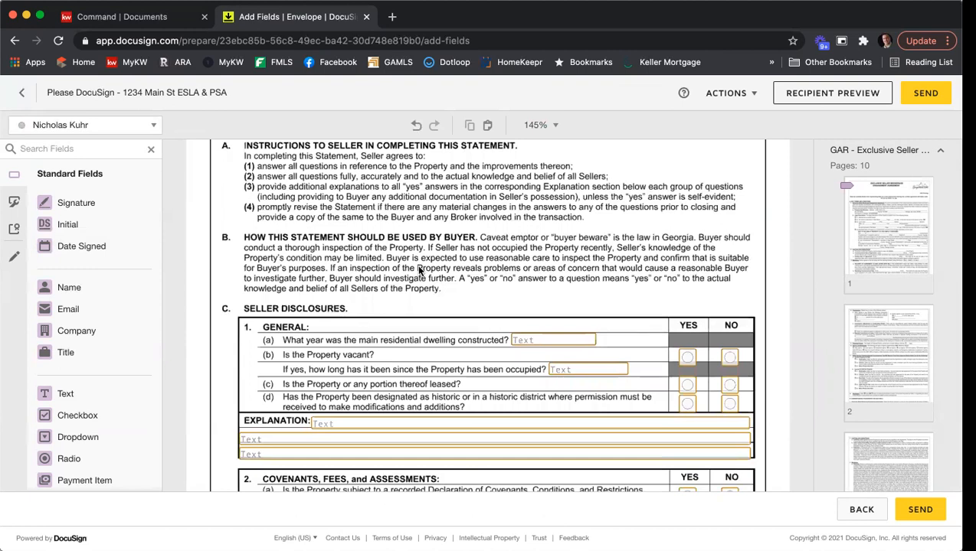
Assign new fields to the first seller and select the construction-year text field
{"action": "left_click", "coordinate": [129, 133]}
{"action": "left_click", "coordinate": [93, 148]}
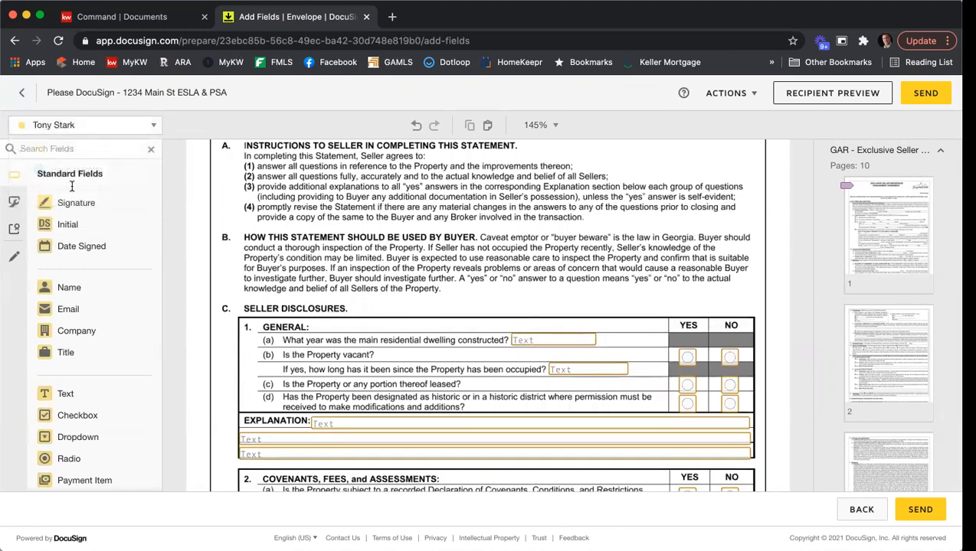
{"action": "scroll", "coordinate": [536, 285], "scroll_direction": "down", "scroll_amount": 1}
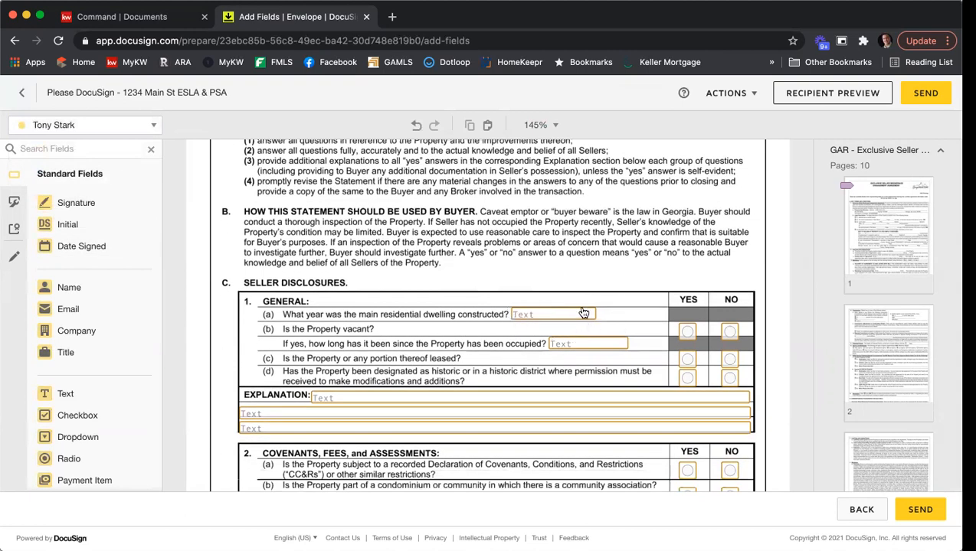
{"action": "left_click", "coordinate": [539, 314]}
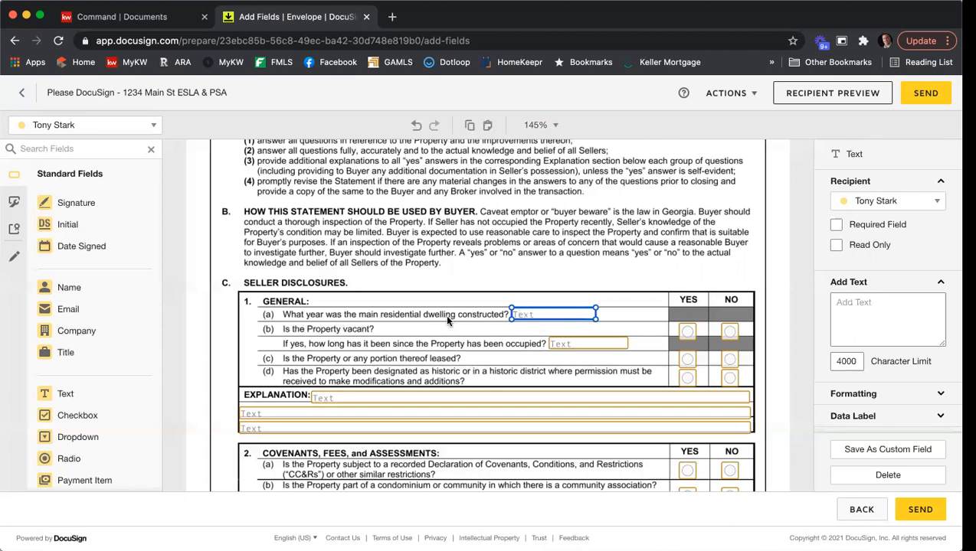
Tick Required Field on the first seller's year-built text field in the Seller Disclosures table
{"action": "left_click", "coordinate": [860, 229]}
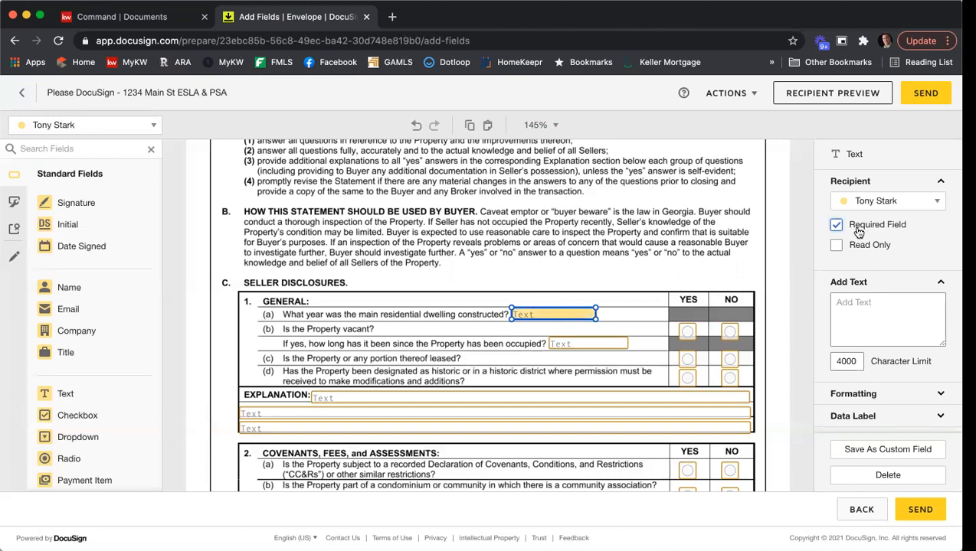
{"action": "left_click", "coordinate": [627, 280]}
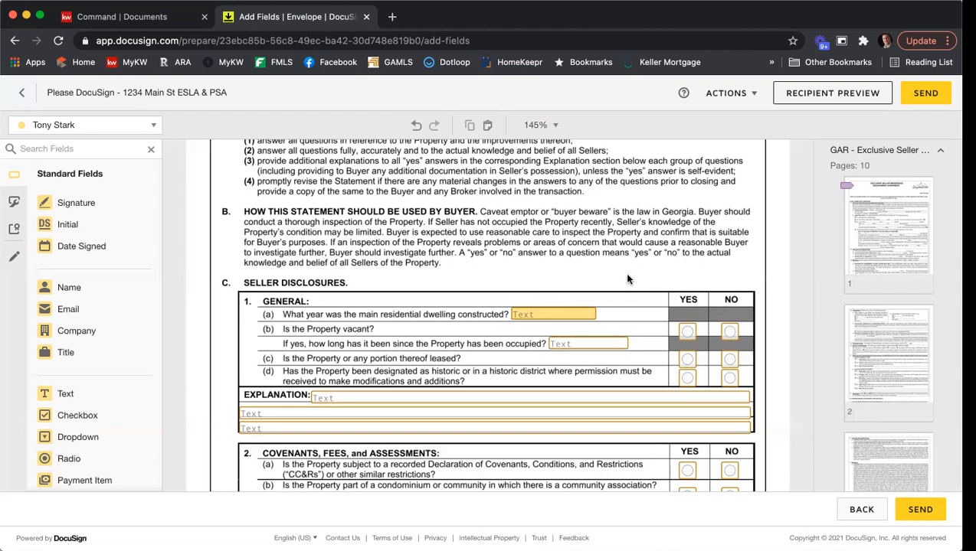
Scroll through the Seller's Property Disclosure to Section C, Contact Information, of the Community Association Disclosure
{"action": "scroll", "coordinate": [628, 280], "scroll_direction": "down", "scroll_amount": 3}
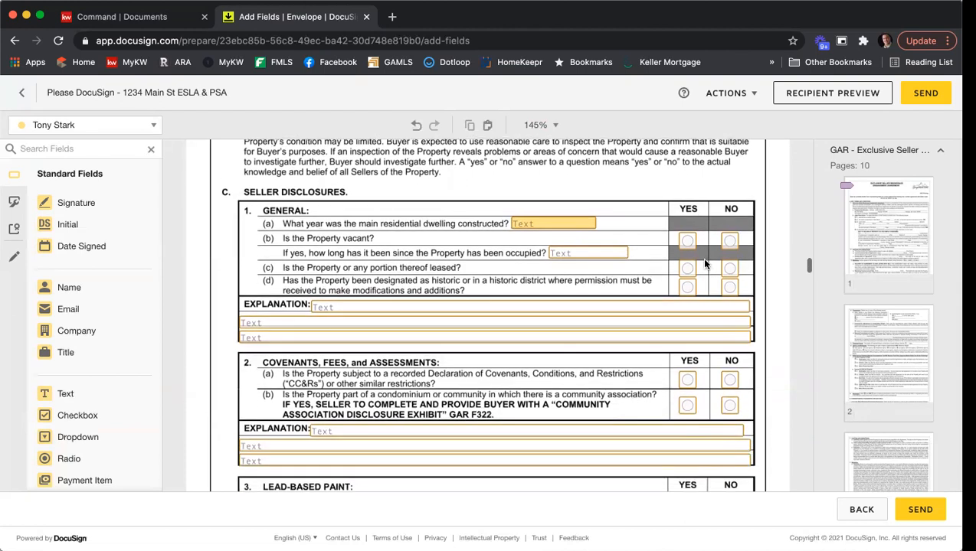
{"action": "scroll", "coordinate": [717, 277], "scroll_direction": "down", "scroll_amount": 20}
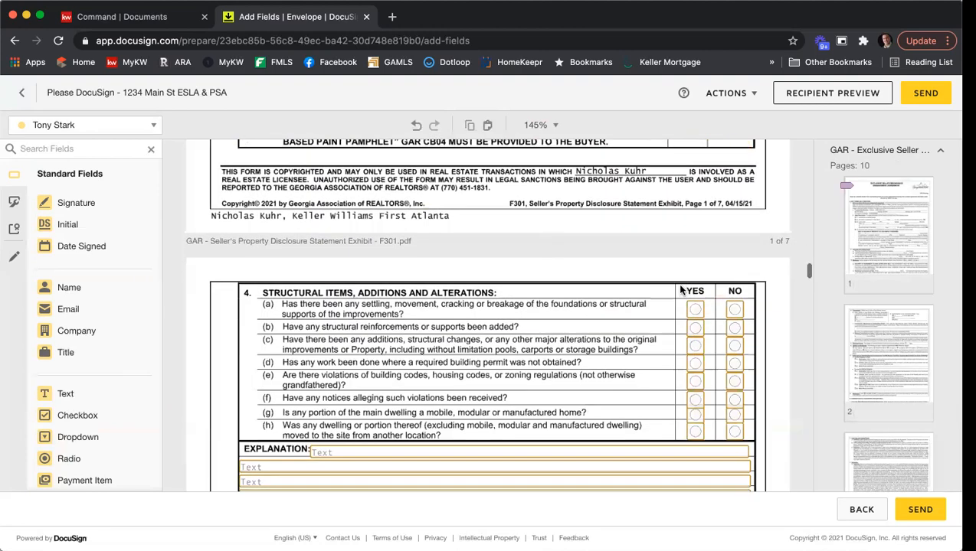
{"action": "scroll", "coordinate": [677, 300], "scroll_direction": "down", "scroll_amount": 20}
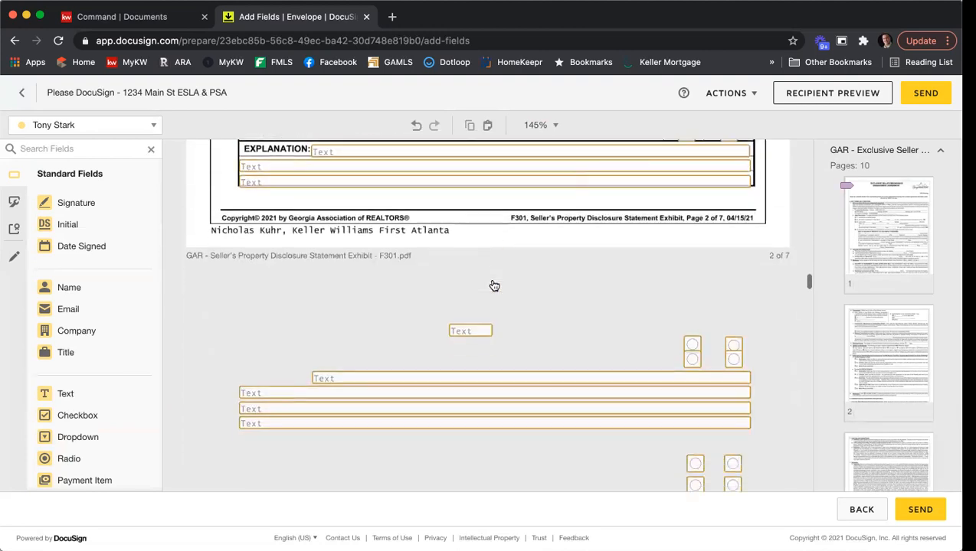
{"action": "scroll", "coordinate": [494, 285], "scroll_direction": "down", "scroll_amount": 20}
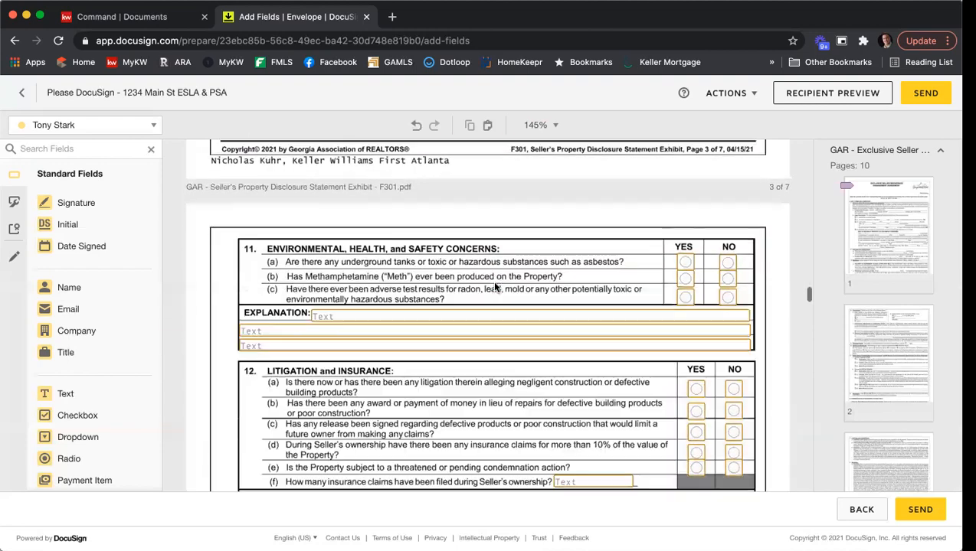
{"action": "scroll", "coordinate": [494, 287], "scroll_direction": "down", "scroll_amount": 20}
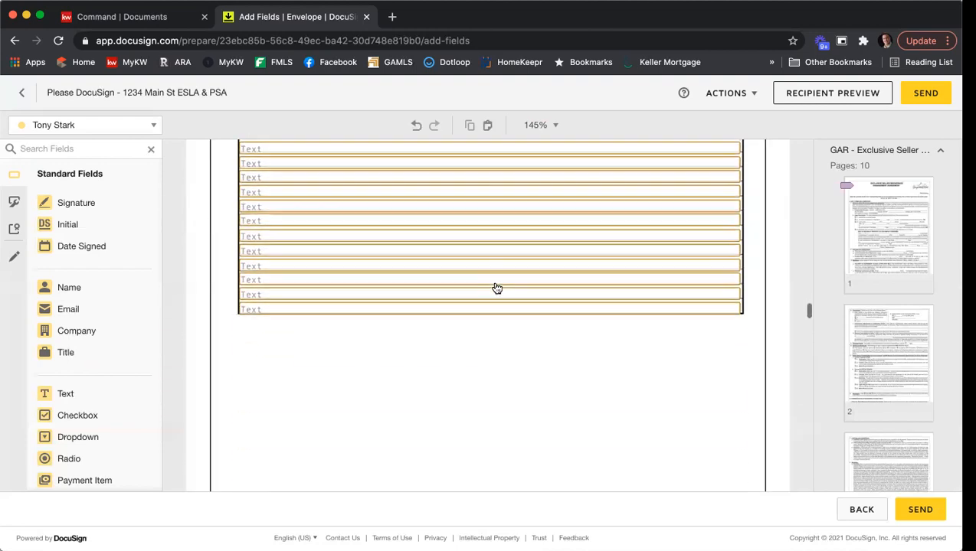
{"action": "scroll", "coordinate": [497, 288], "scroll_direction": "down", "scroll_amount": 20}
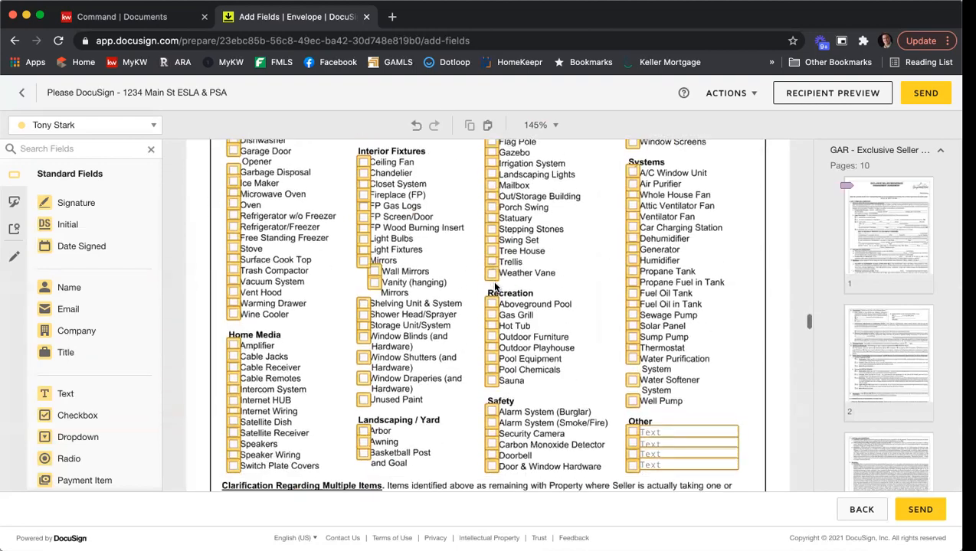
{"action": "scroll", "coordinate": [497, 286], "scroll_direction": "down", "scroll_amount": 15}
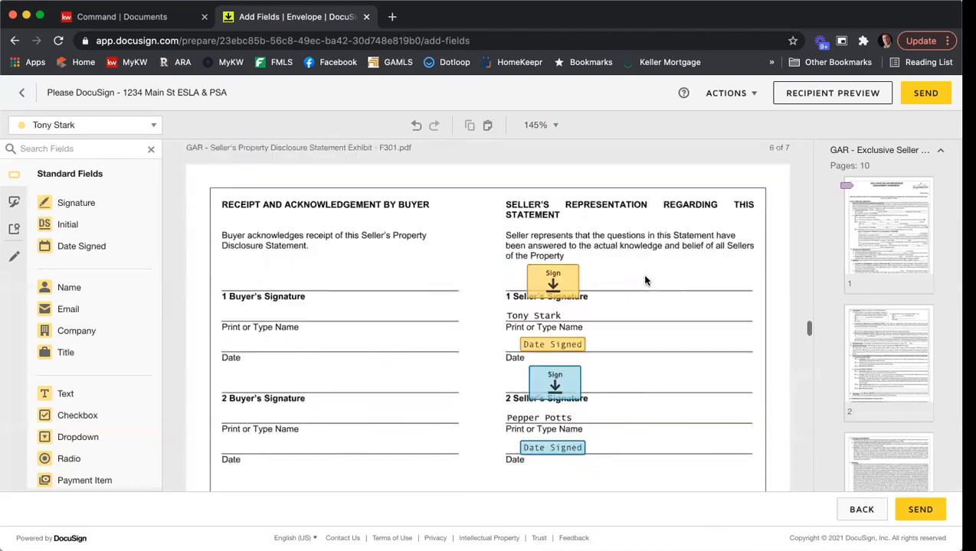
{"action": "scroll", "coordinate": [644, 280], "scroll_direction": "down", "scroll_amount": 15}
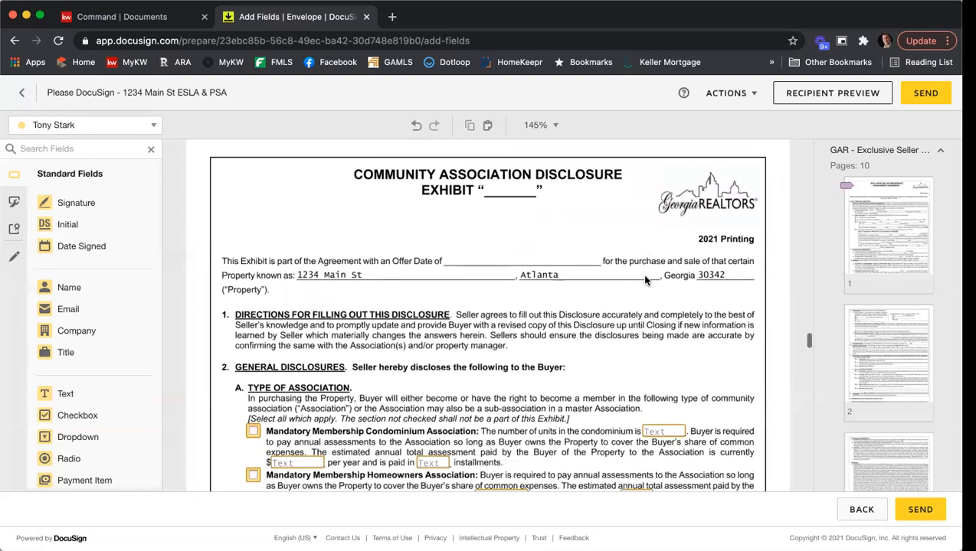
{"action": "scroll", "coordinate": [644, 280], "scroll_direction": "down", "scroll_amount": 5}
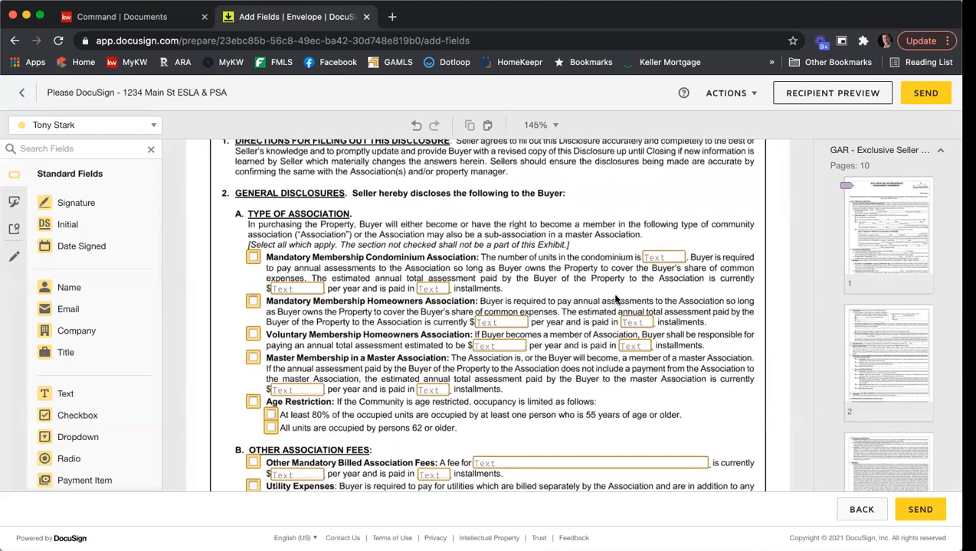
{"action": "scroll", "coordinate": [615, 299], "scroll_direction": "down", "scroll_amount": 2}
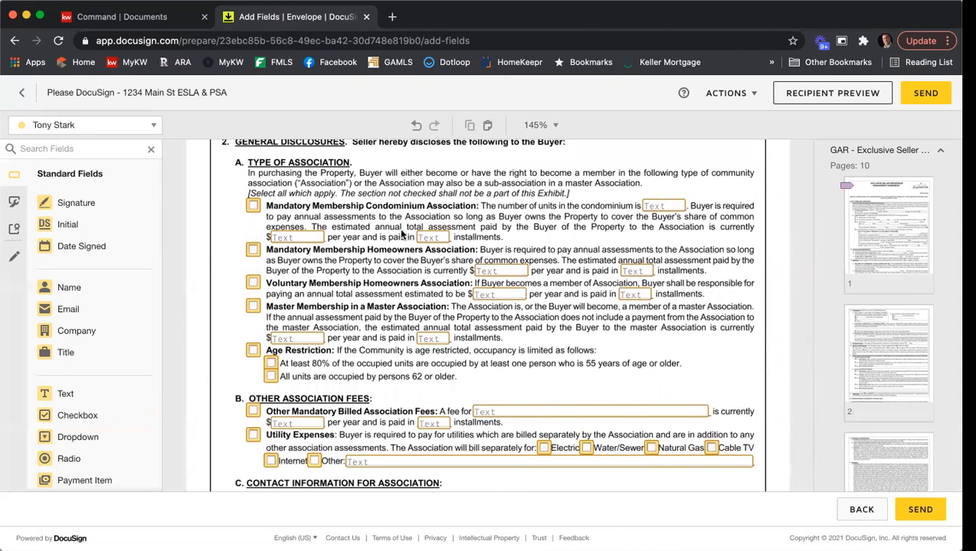
{"action": "scroll", "coordinate": [402, 232], "scroll_direction": "down", "scroll_amount": 2}
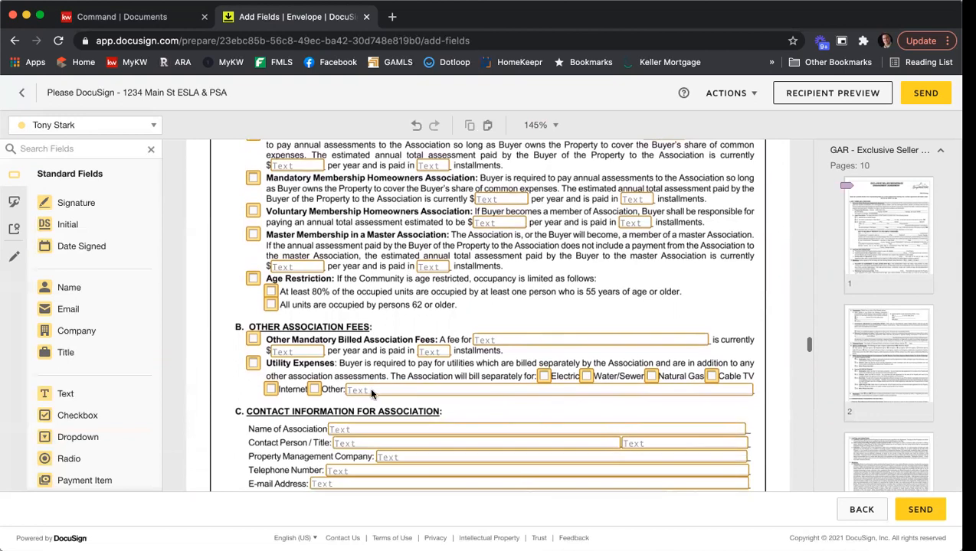
Make the Name of Association field required, then scroll to the Keller Williams Affiliated Marketing Disclosure
{"action": "left_click", "coordinate": [354, 433]}
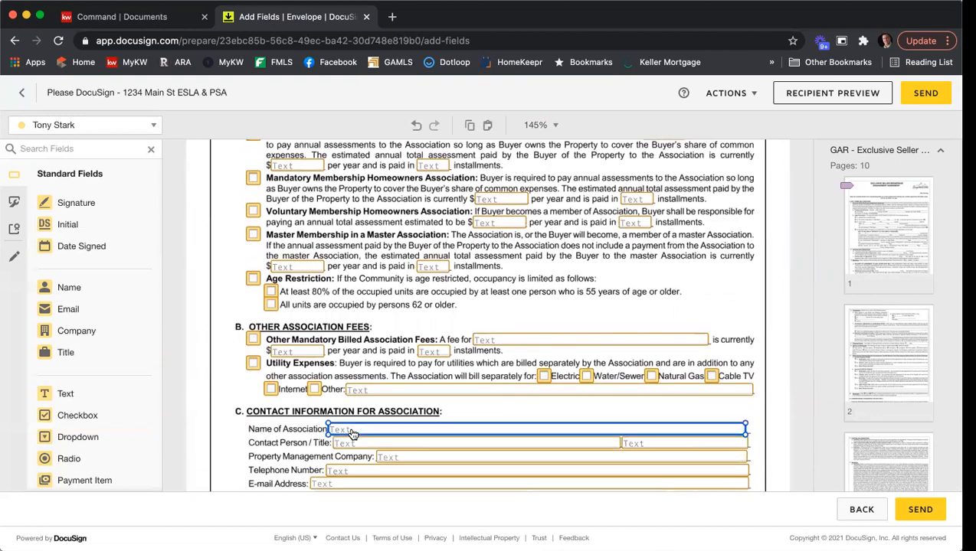
{"action": "left_click", "coordinate": [865, 228]}
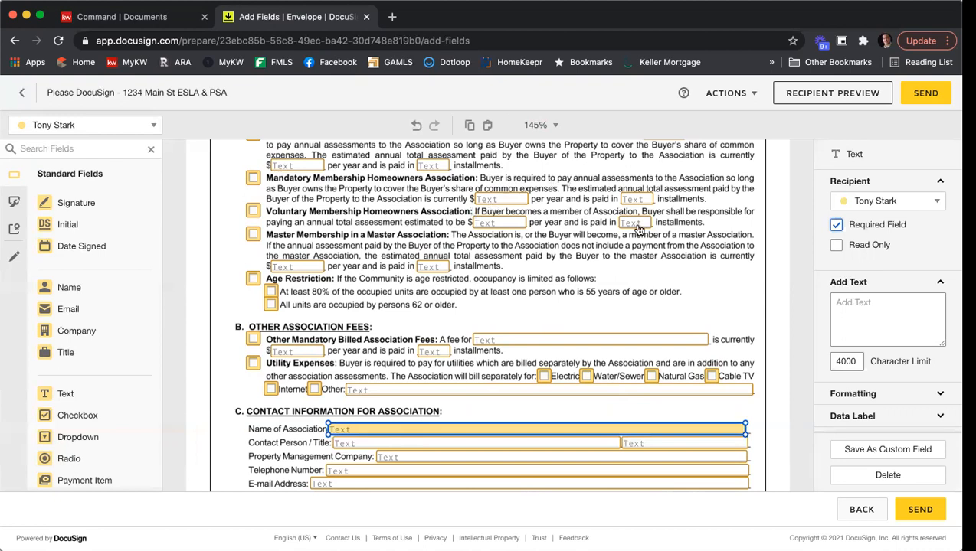
{"action": "scroll", "coordinate": [727, 244], "scroll_direction": "down", "scroll_amount": 2}
{"action": "scroll", "coordinate": [738, 242], "scroll_direction": "down", "scroll_amount": 10}
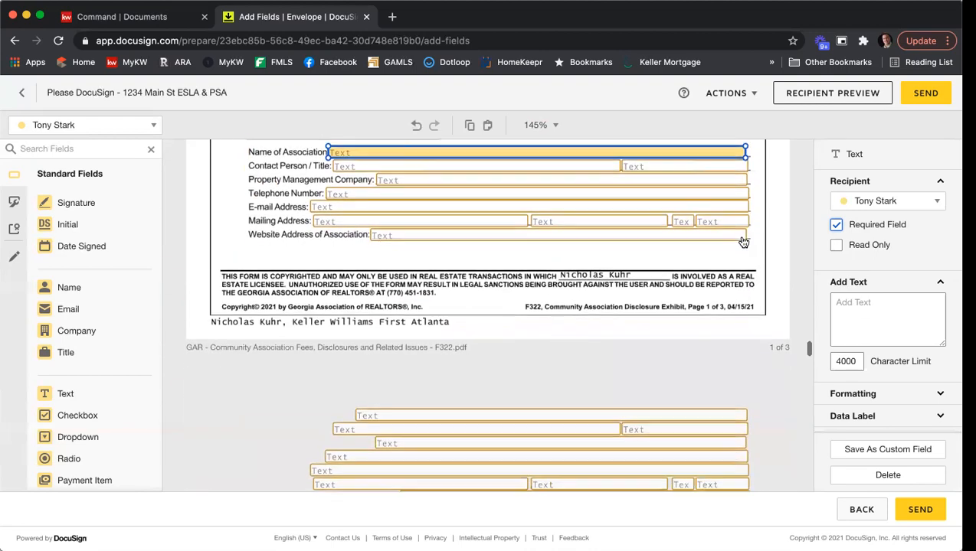
{"action": "scroll", "coordinate": [742, 242], "scroll_direction": "down", "scroll_amount": 12}
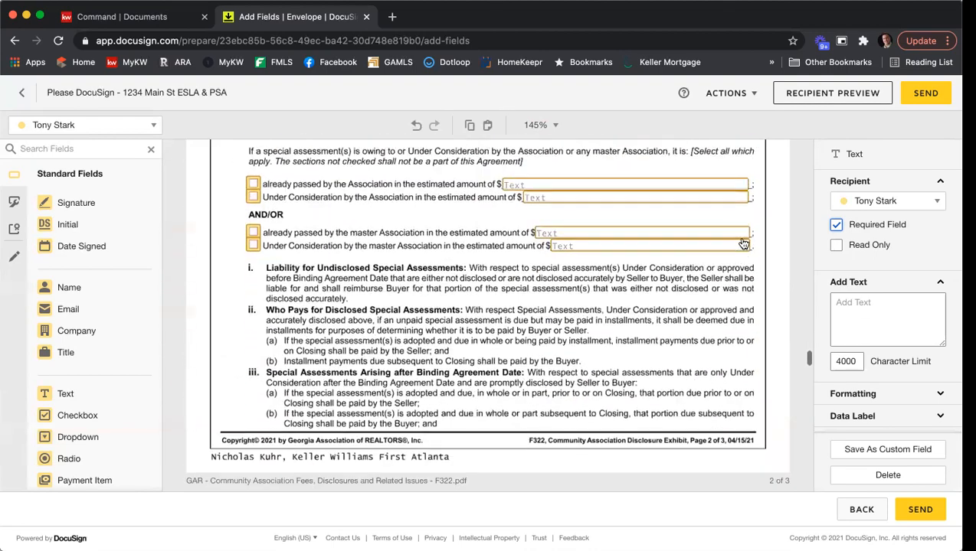
{"action": "scroll", "coordinate": [742, 244], "scroll_direction": "down", "scroll_amount": 12}
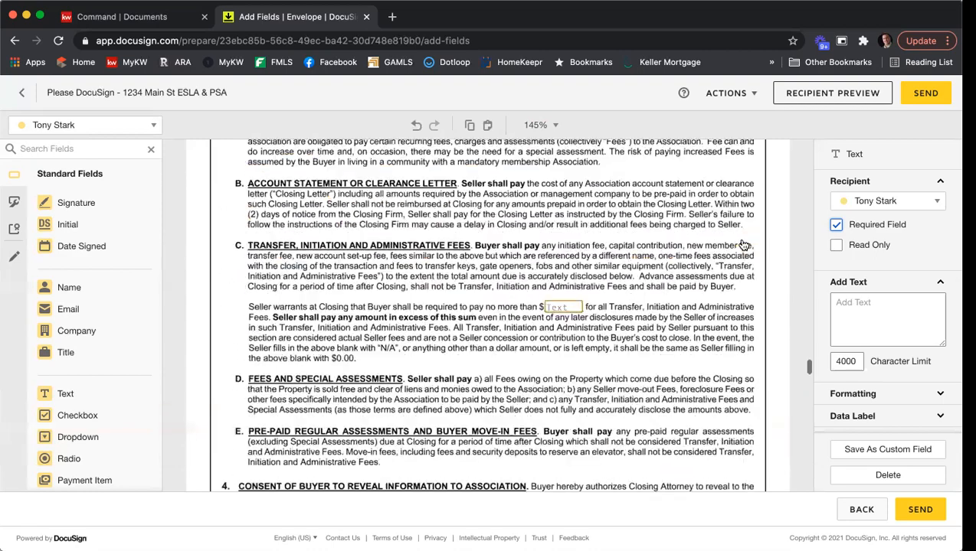
{"action": "scroll", "coordinate": [712, 234], "scroll_direction": "up", "scroll_amount": 4}
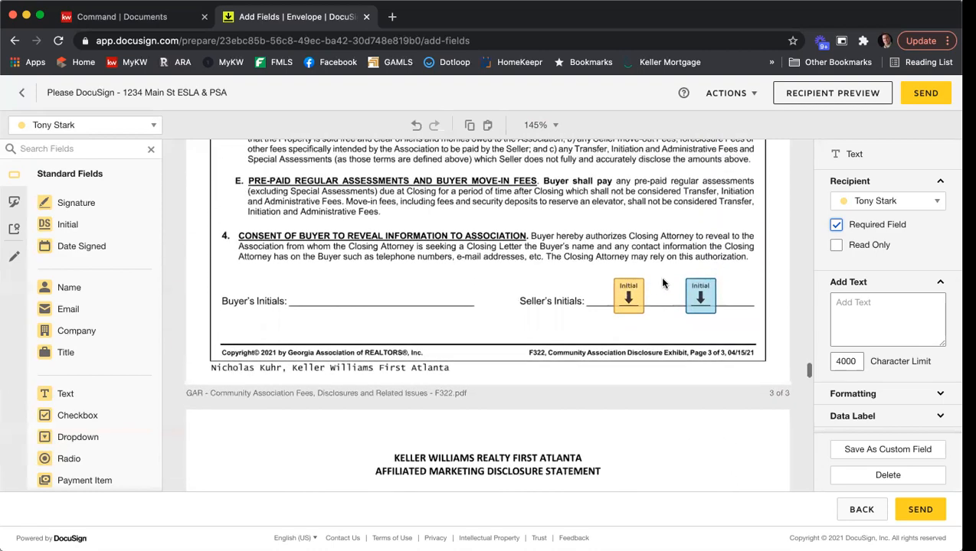
{"action": "scroll", "coordinate": [682, 227], "scroll_direction": "down", "scroll_amount": 10}
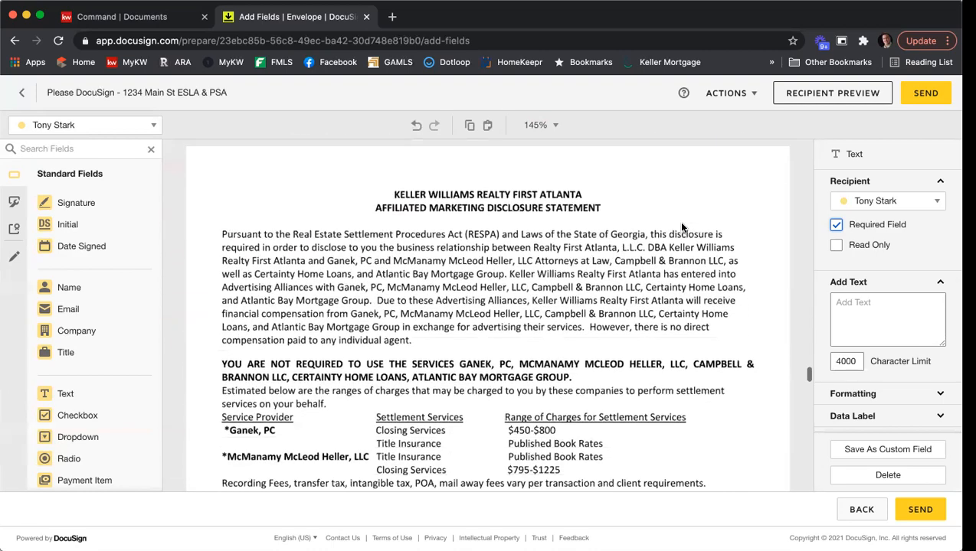
Add Signature and Date Signed fields to Client box one for signer one and box two for signer two
{"action": "scroll", "coordinate": [684, 228], "scroll_direction": "down", "scroll_amount": 10}
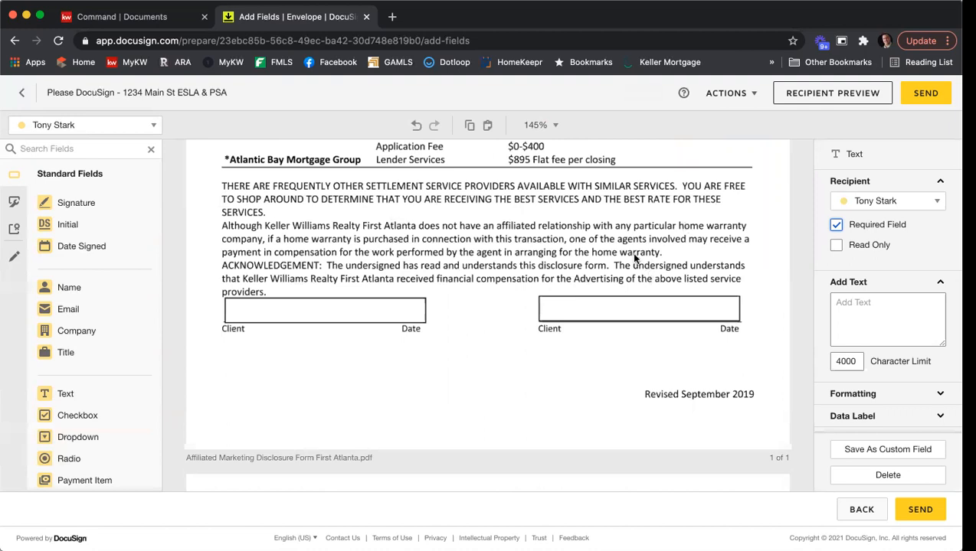
{"action": "mouse_move", "coordinate": [72, 203]}
{"action": "left_mouse_down"}
{"action": "mouse_move", "coordinate": [276, 317]}
{"action": "mouse_move", "coordinate": [230, 306]}
{"action": "mouse_move", "coordinate": [233, 297]}
{"action": "left_mouse_up"}
{"action": "left_click_drag", "start_coordinate": [77, 246], "coordinate": [317, 314]}
{"action": "left_click", "coordinate": [122, 126]}
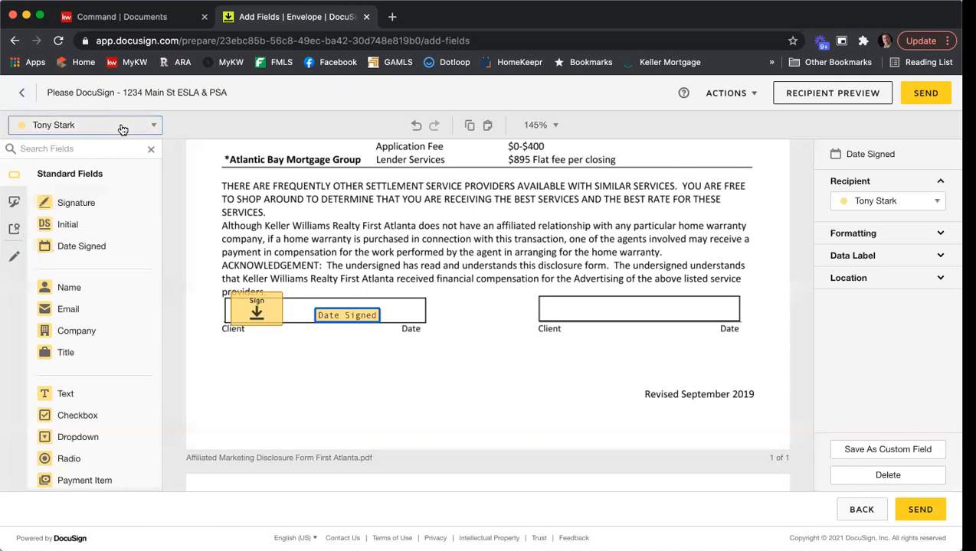
{"action": "left_click", "coordinate": [80, 166]}
{"action": "mouse_move", "coordinate": [92, 200]}
{"action": "left_mouse_down"}
{"action": "mouse_move", "coordinate": [557, 284]}
{"action": "mouse_move", "coordinate": [543, 295]}
{"action": "left_mouse_up"}
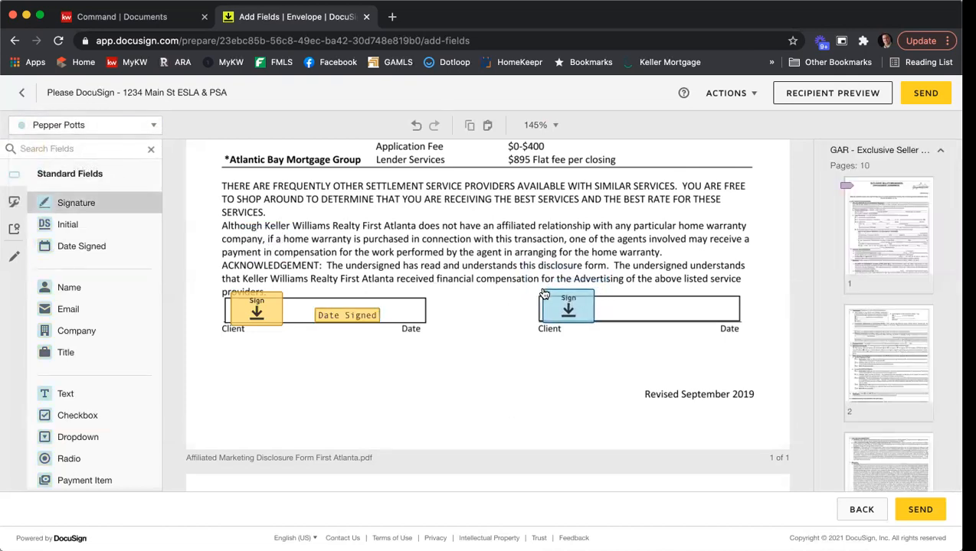
{"action": "left_click", "coordinate": [644, 312]}
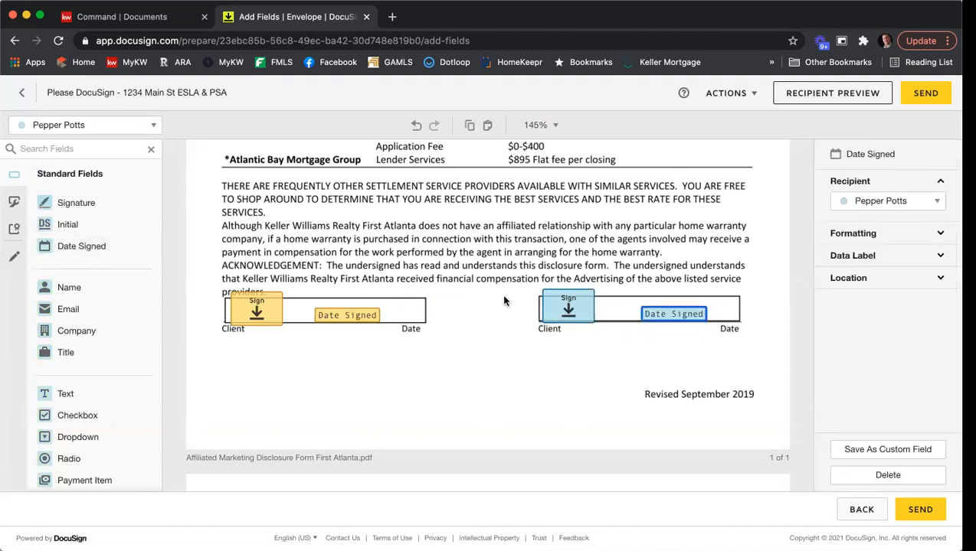
Nudge both signers' signature fields up so they sit above the Client lines
{"action": "scroll", "coordinate": [485, 288], "scroll_direction": "down", "scroll_amount": 5}
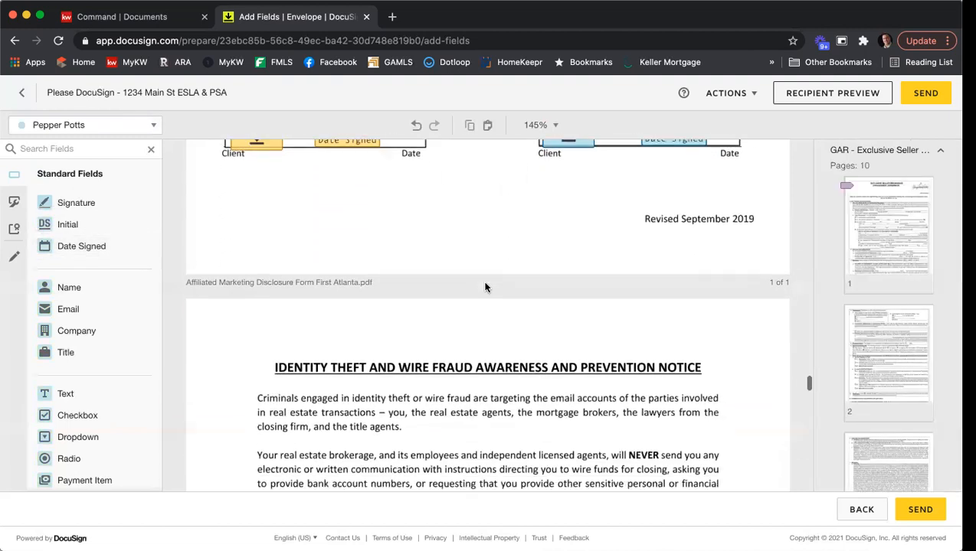
{"action": "scroll", "coordinate": [485, 288], "scroll_direction": "up", "scroll_amount": 1}
{"action": "scroll", "coordinate": [485, 287], "scroll_direction": "down", "scroll_amount": 10}
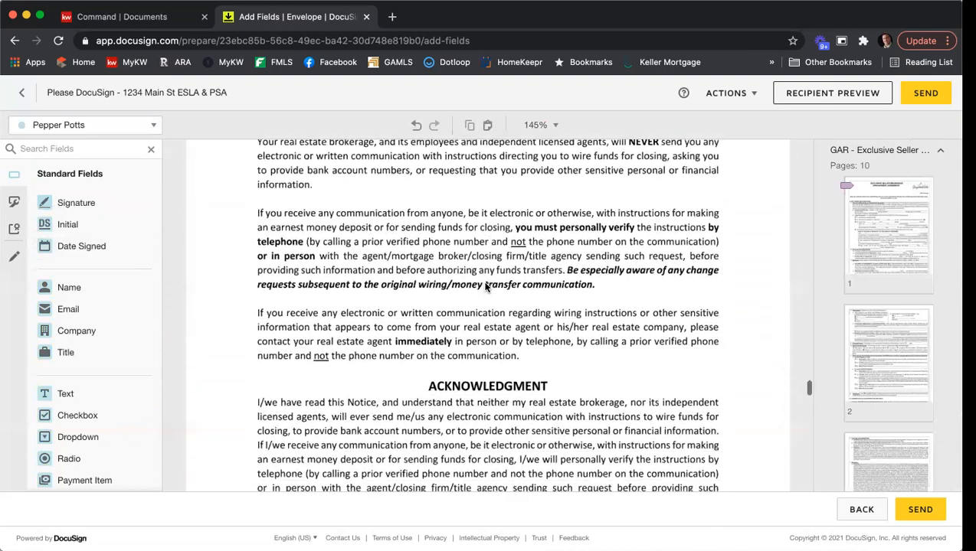
{"action": "scroll", "coordinate": [485, 288], "scroll_direction": "down", "scroll_amount": 3}
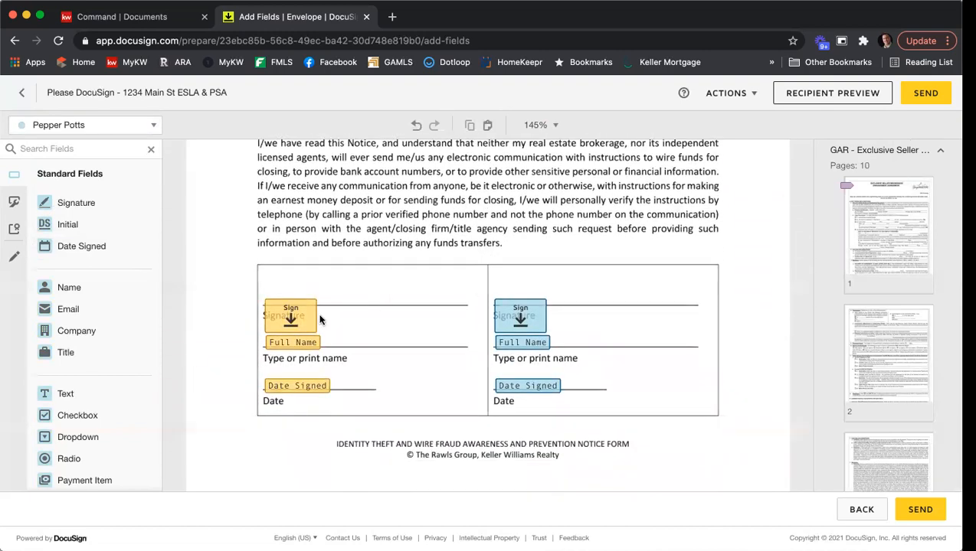
{"action": "left_click_drag", "start_coordinate": [301, 325], "coordinate": [303, 294]}
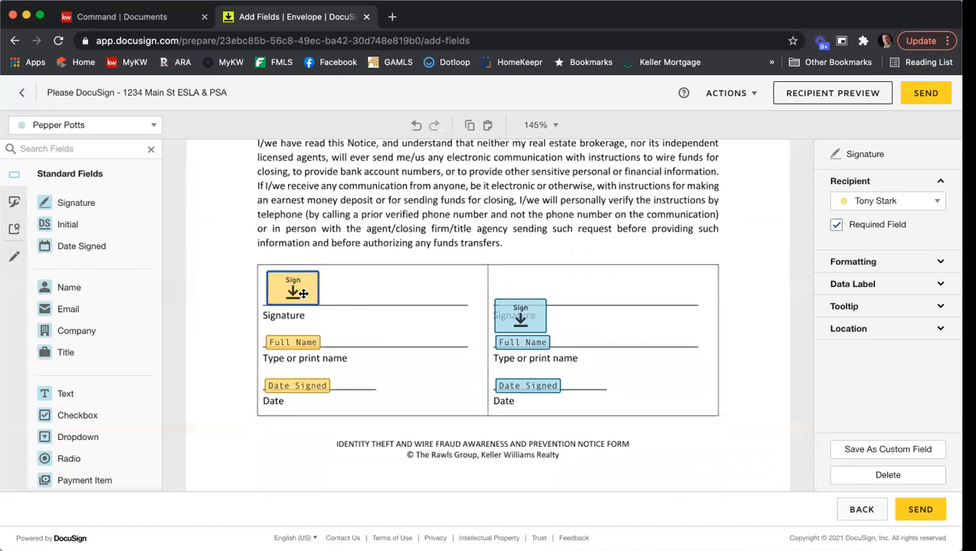
{"action": "left_click_drag", "start_coordinate": [529, 328], "coordinate": [532, 307]}
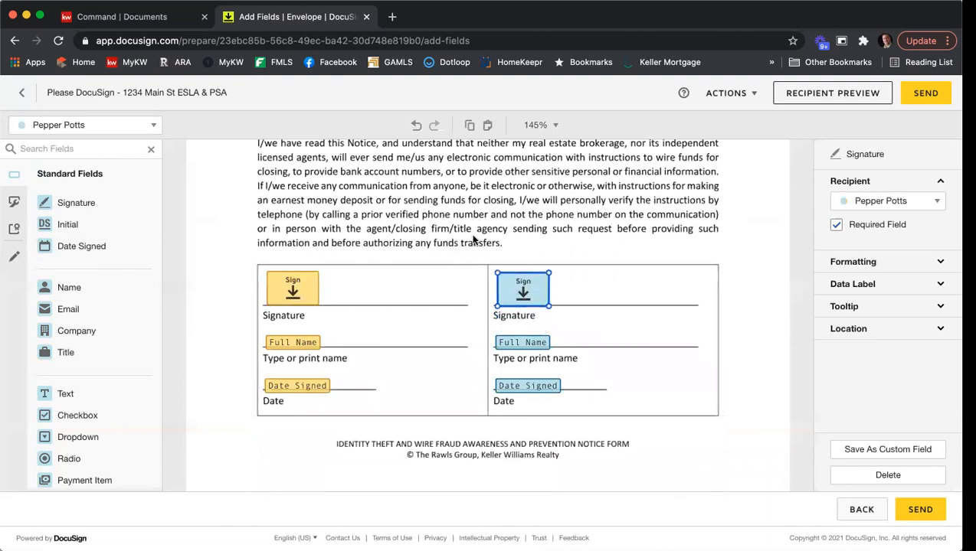
Scroll down to the Special Stipulations on page 7 of the Purchase and Sale Agreement
{"action": "scroll", "coordinate": [438, 243], "scroll_direction": "down", "scroll_amount": 3}
{"action": "scroll", "coordinate": [438, 242], "scroll_direction": "down", "scroll_amount": 9}
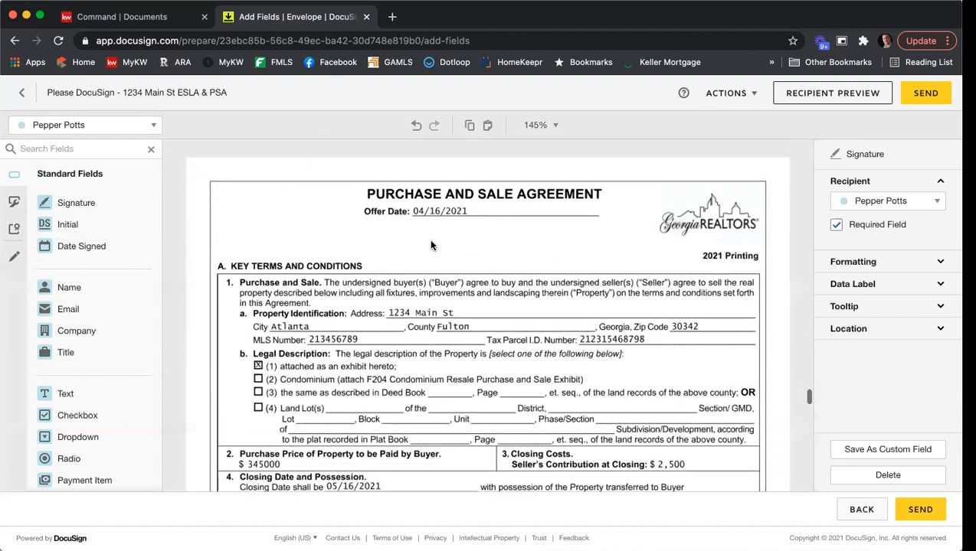
{"action": "scroll", "coordinate": [508, 253], "scroll_direction": "down", "scroll_amount": 6}
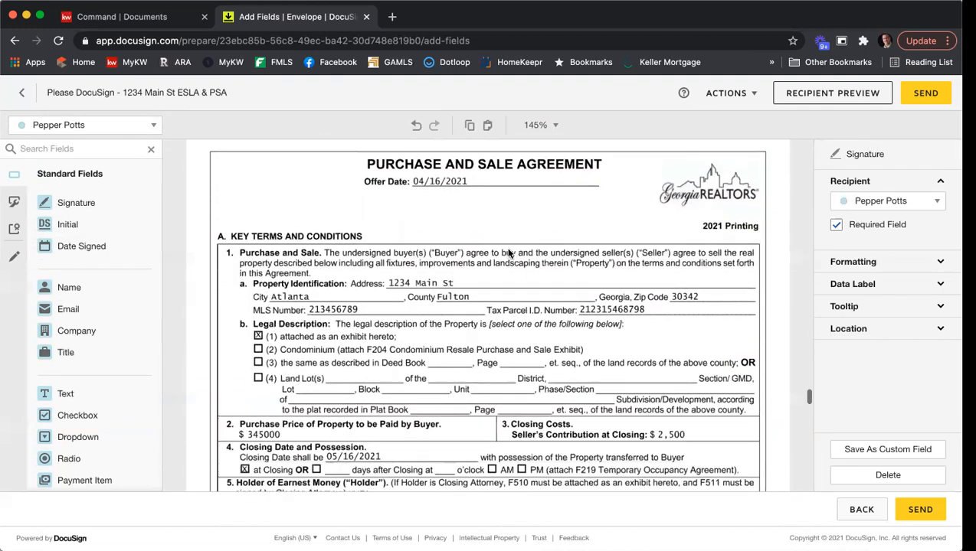
{"action": "scroll", "coordinate": [508, 254], "scroll_direction": "down", "scroll_amount": 6}
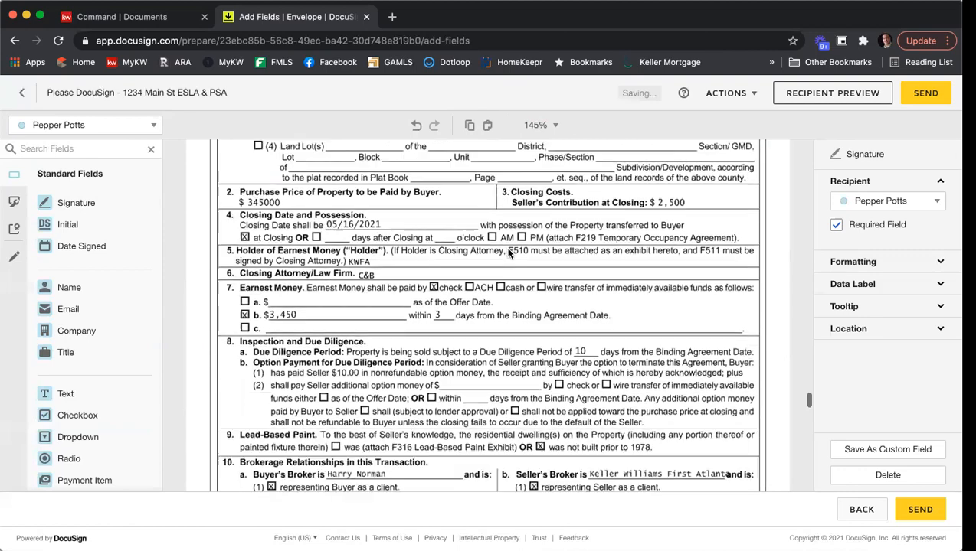
{"action": "scroll", "coordinate": [509, 254], "scroll_direction": "down", "scroll_amount": 15}
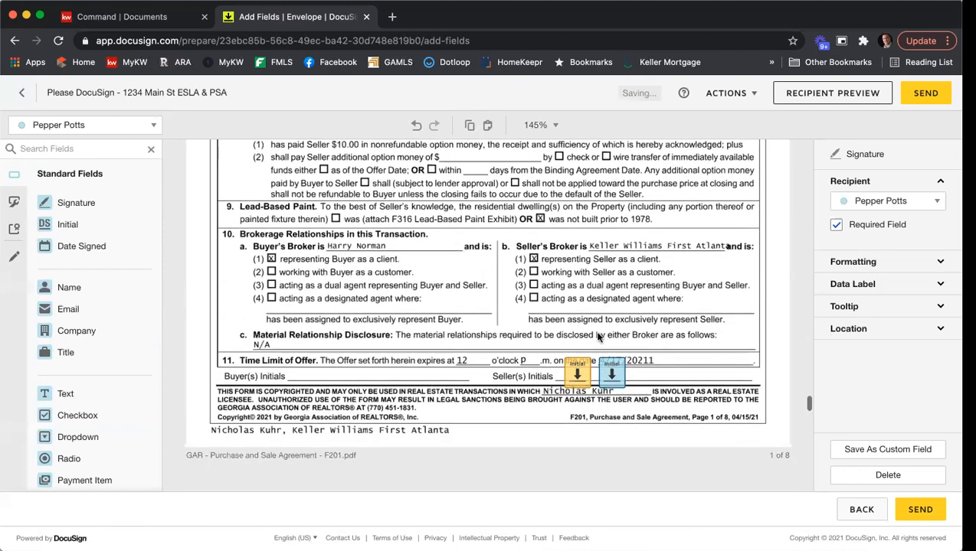
{"action": "scroll", "coordinate": [312, 254], "scroll_direction": "down", "scroll_amount": 20}
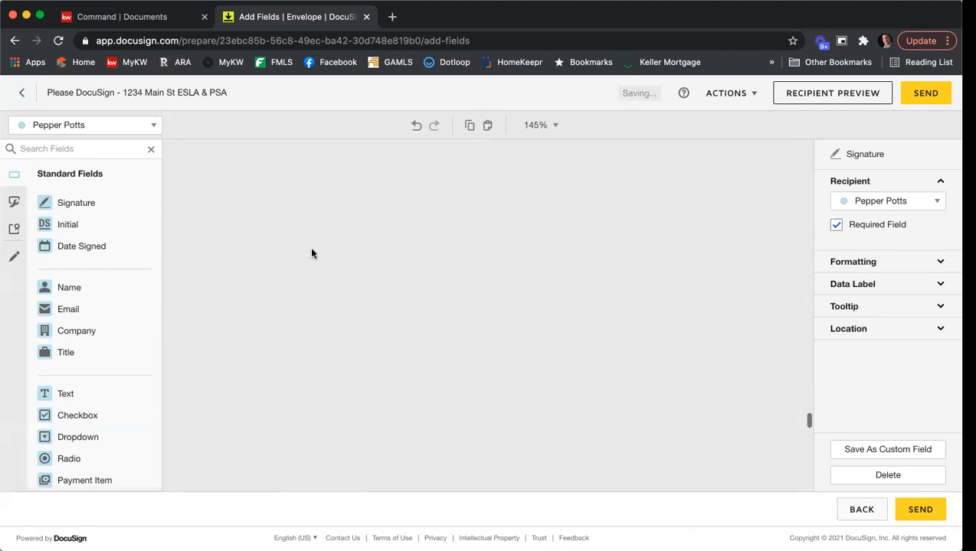
{"action": "scroll", "coordinate": [313, 253], "scroll_direction": "down", "scroll_amount": 15}
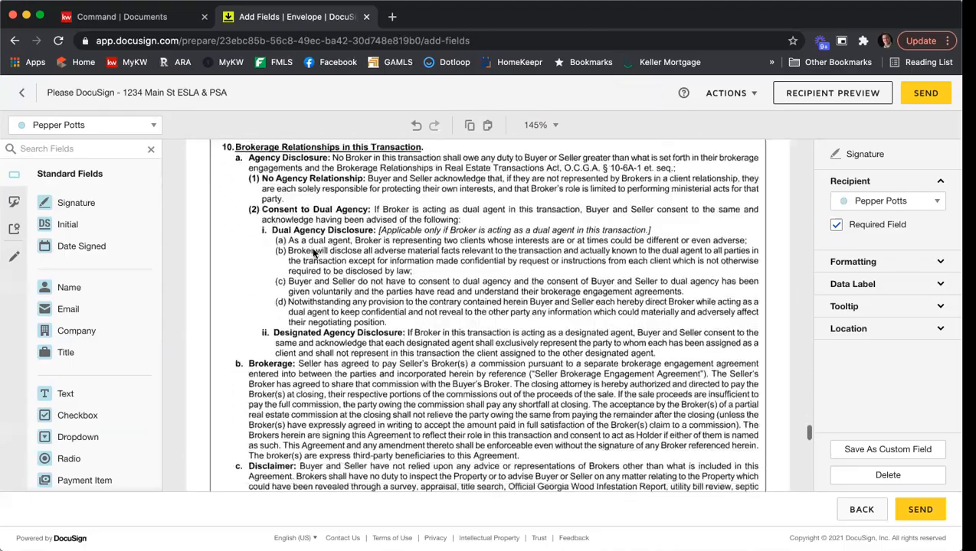
{"action": "scroll", "coordinate": [313, 253], "scroll_direction": "down", "scroll_amount": 15}
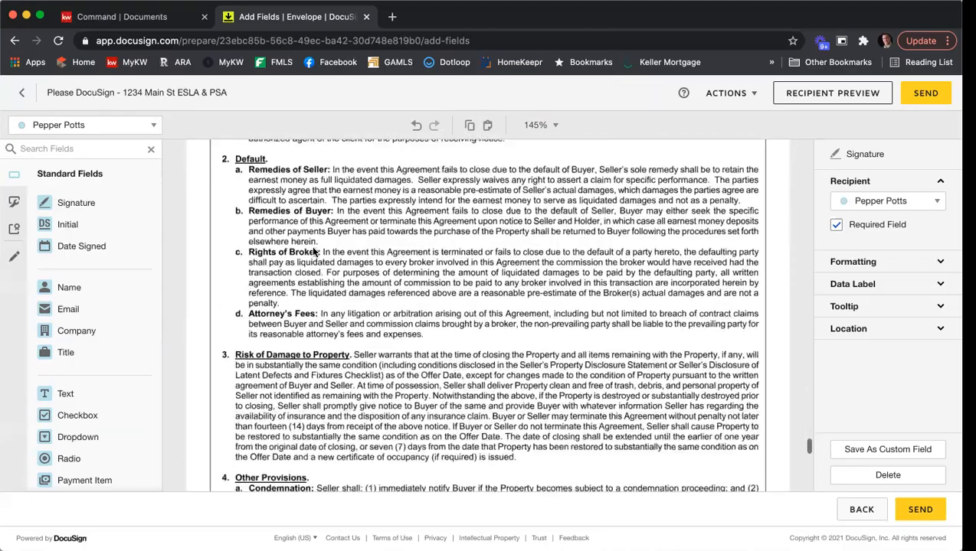
{"action": "scroll", "coordinate": [314, 253], "scroll_direction": "down", "scroll_amount": 15}
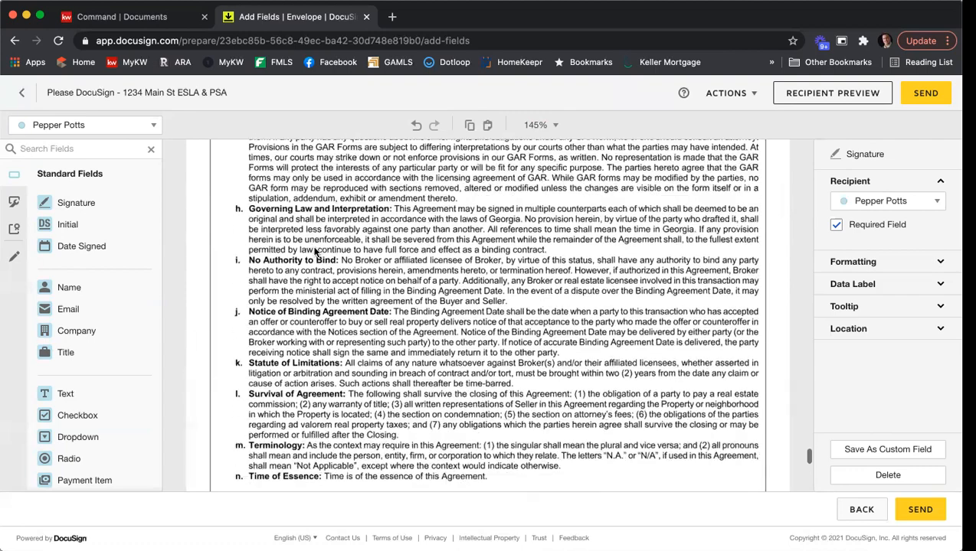
{"action": "scroll", "coordinate": [315, 251], "scroll_direction": "down", "scroll_amount": 20}
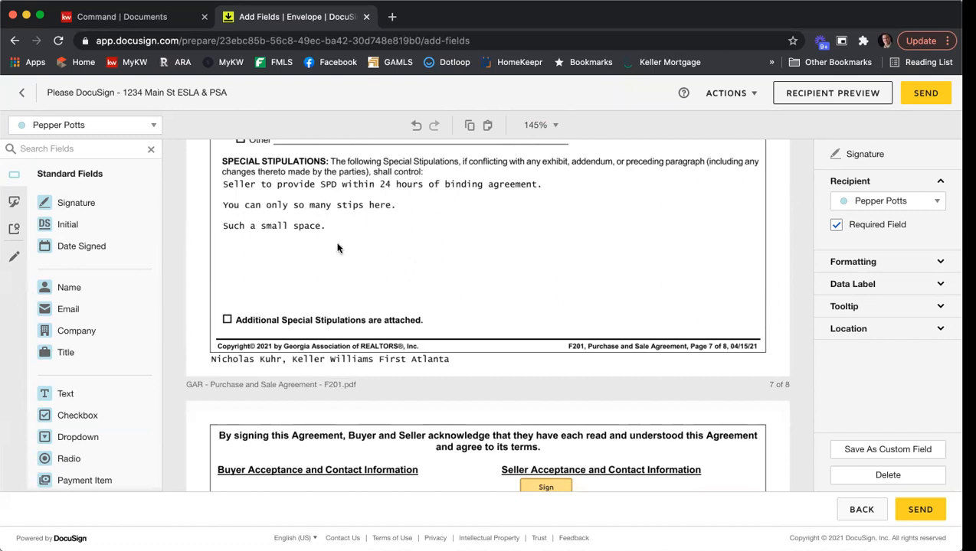
Place a wide agent-assigned Text field below the existing Special Stipulations
{"action": "left_click", "coordinate": [153, 125]}
{"action": "left_click", "coordinate": [97, 193]}
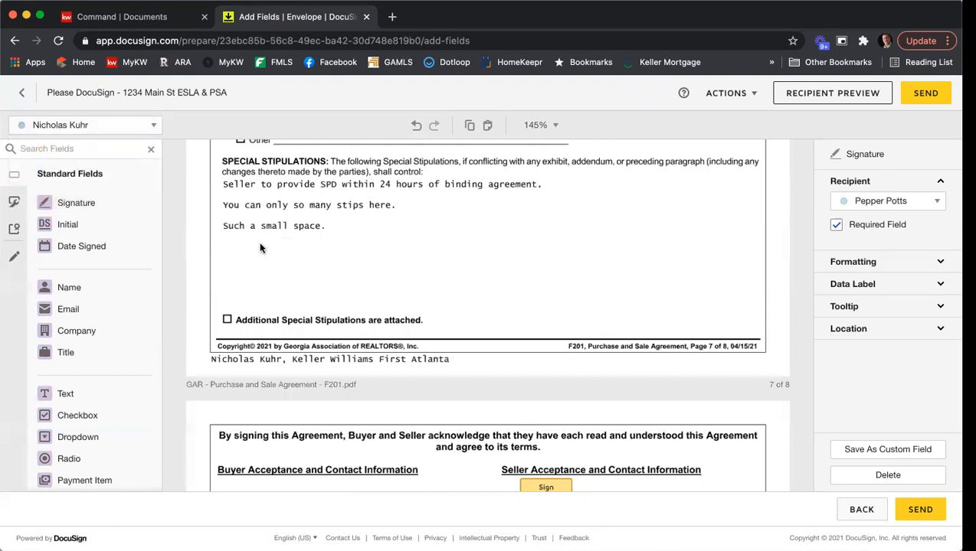
{"action": "left_click", "coordinate": [65, 393]}
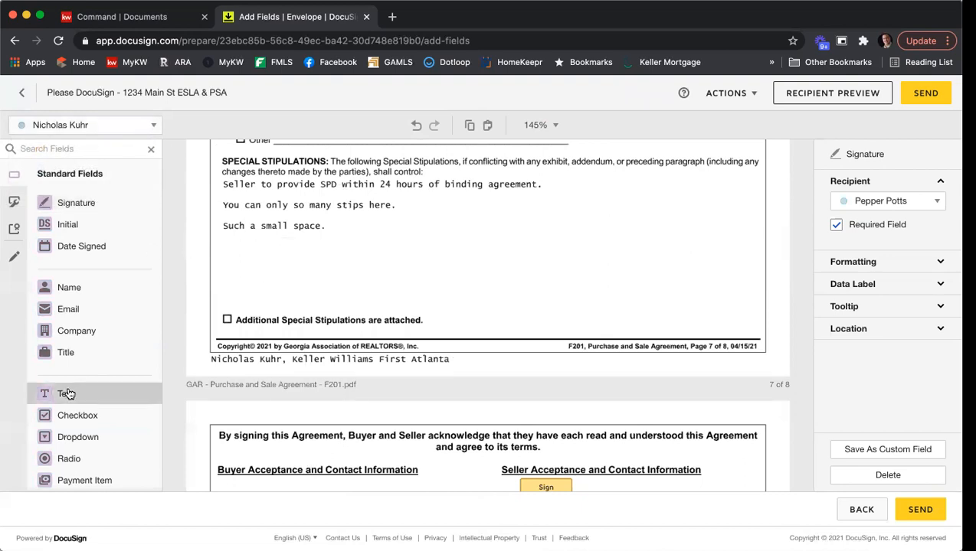
{"action": "left_click", "coordinate": [227, 234]}
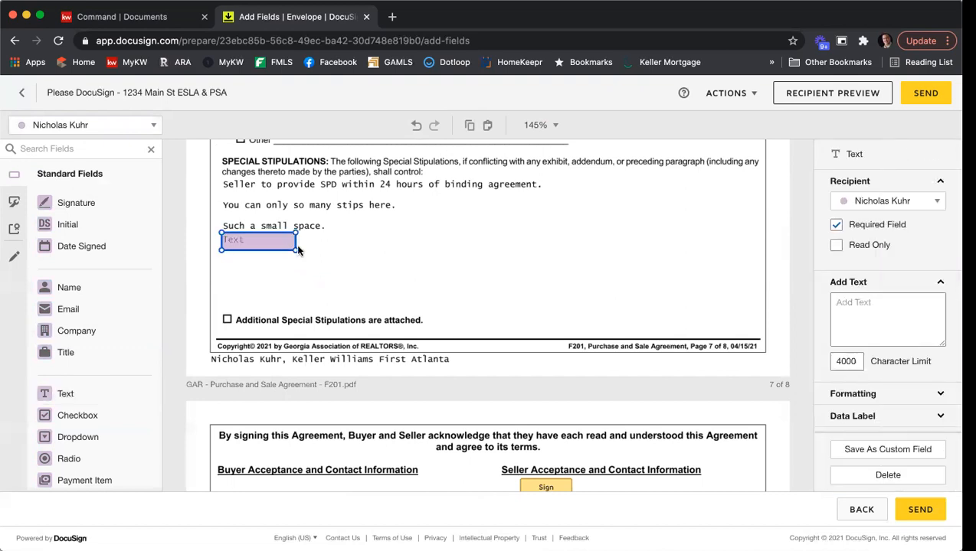
{"action": "left_click_drag", "start_coordinate": [277, 251], "coordinate": [762, 312]}
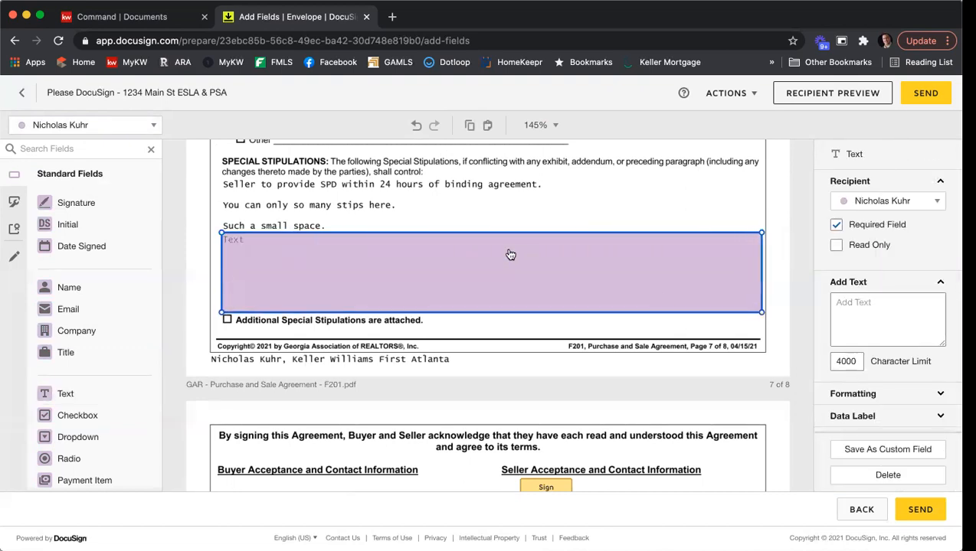
Enter the lines 'Start typing my stuipMore Even more', 'Lots more' and 'More' into the field
{"action": "left_click", "coordinate": [510, 255]}
{"action": "type", "text": "Start typing my stu"}
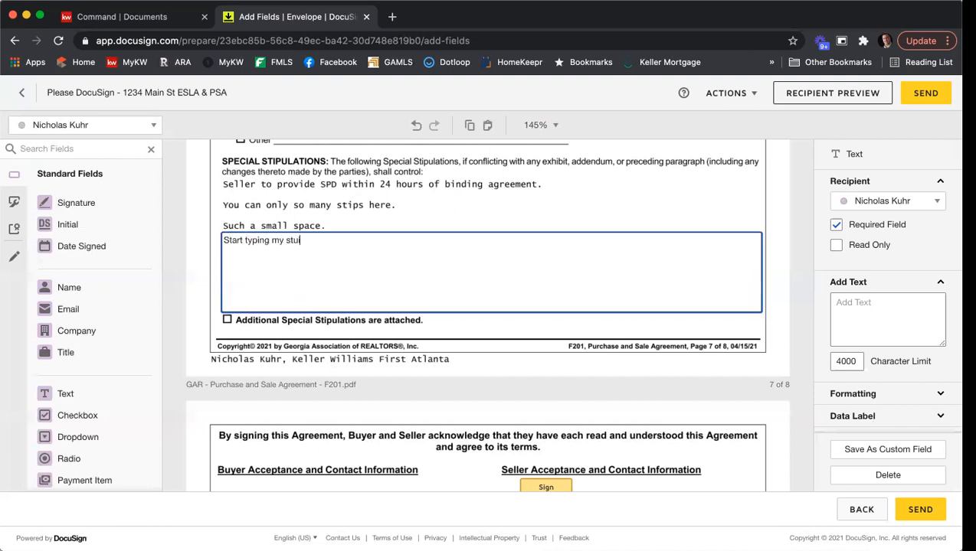
{"action": "type", "text": "ipMore "}
{"action": "type", "text": "Even more"}
{"action": "key", "text": "Return"}
{"action": "key", "text": "Return"}
{"action": "type", "text": "Lots "}
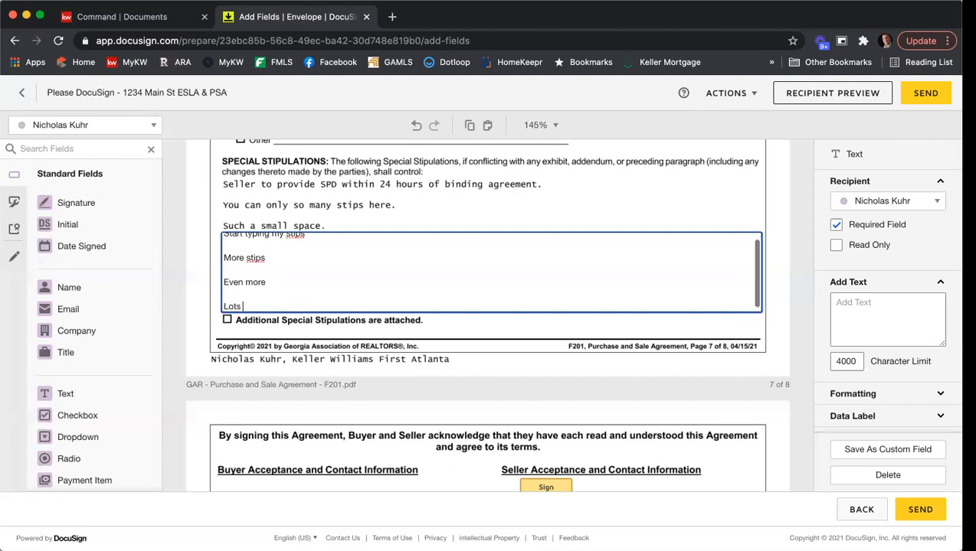
{"action": "type", "text": "more"}
{"action": "key", "text": "Return"}
{"action": "type", "text": "More"}
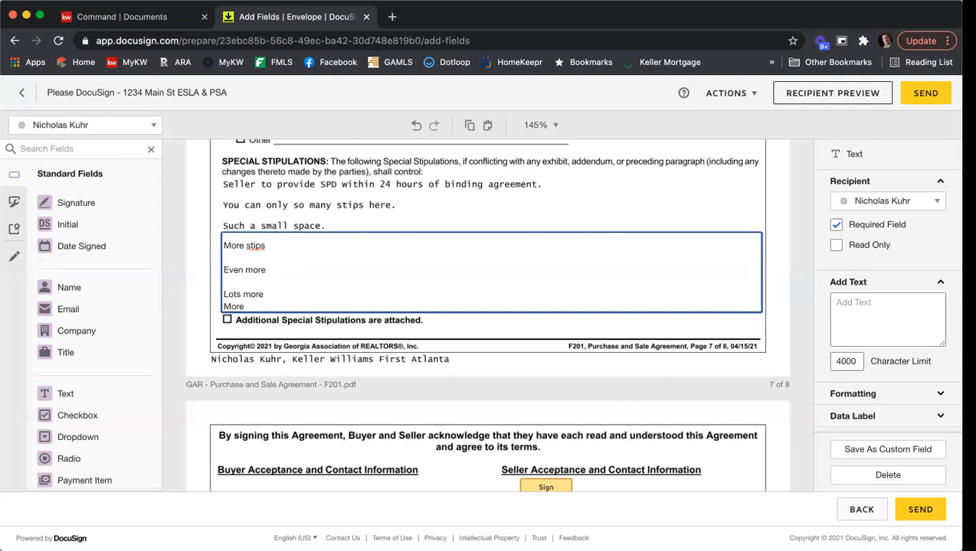
{"action": "scroll", "coordinate": [453, 264], "scroll_direction": "up", "scroll_amount": 1}
{"action": "scroll", "coordinate": [459, 268], "scroll_direction": "up", "scroll_amount": 2}
{"action": "scroll", "coordinate": [479, 273], "scroll_direction": "down", "scroll_amount": 2}
{"action": "scroll", "coordinate": [480, 273], "scroll_direction": "up", "scroll_amount": 2}
{"action": "scroll", "coordinate": [479, 274], "scroll_direction": "down", "scroll_amount": 2}
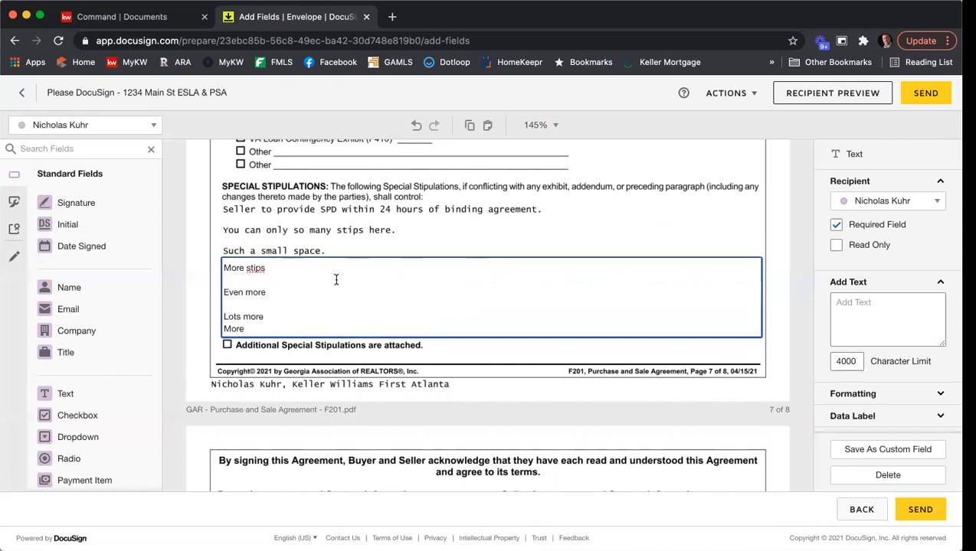
Make the stipulations field optional and read-only with font size 7
{"action": "key", "text": "super+a"}
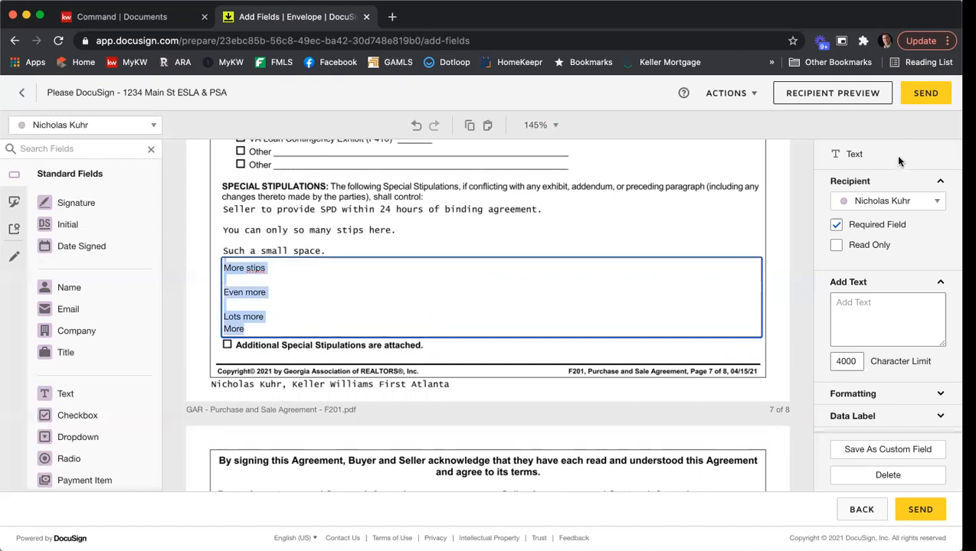
{"action": "left_click", "coordinate": [857, 227]}
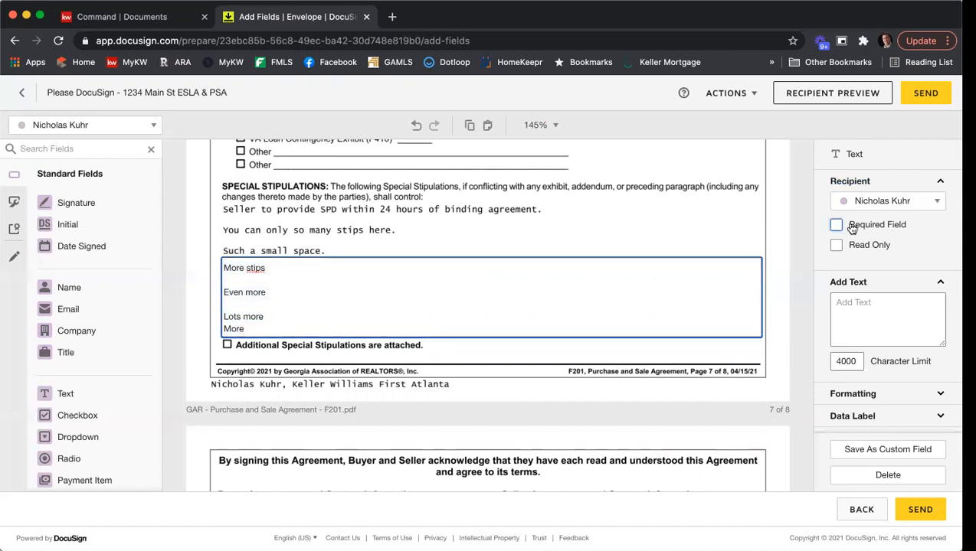
{"action": "left_click", "coordinate": [837, 244]}
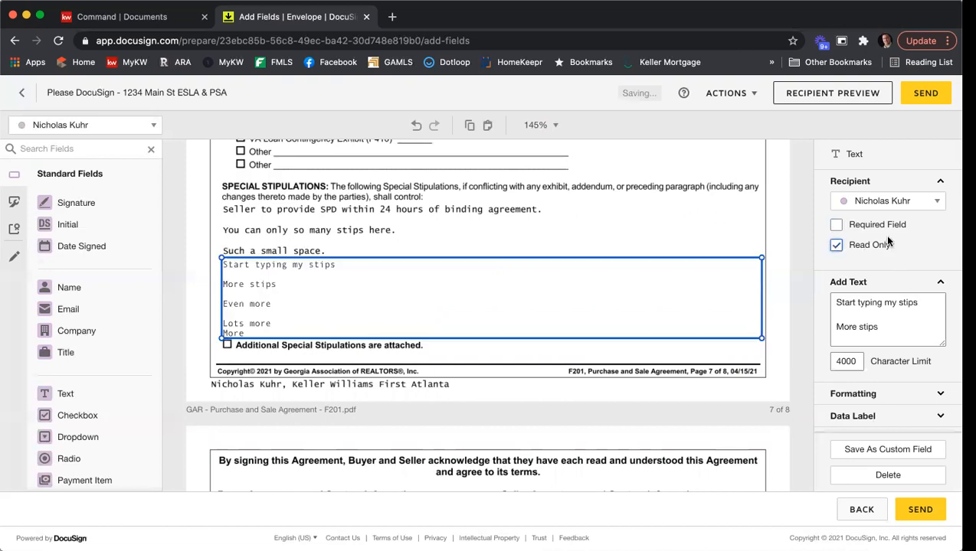
{"action": "scroll", "coordinate": [889, 291], "scroll_direction": "down", "scroll_amount": 2}
{"action": "left_click", "coordinate": [896, 346]}
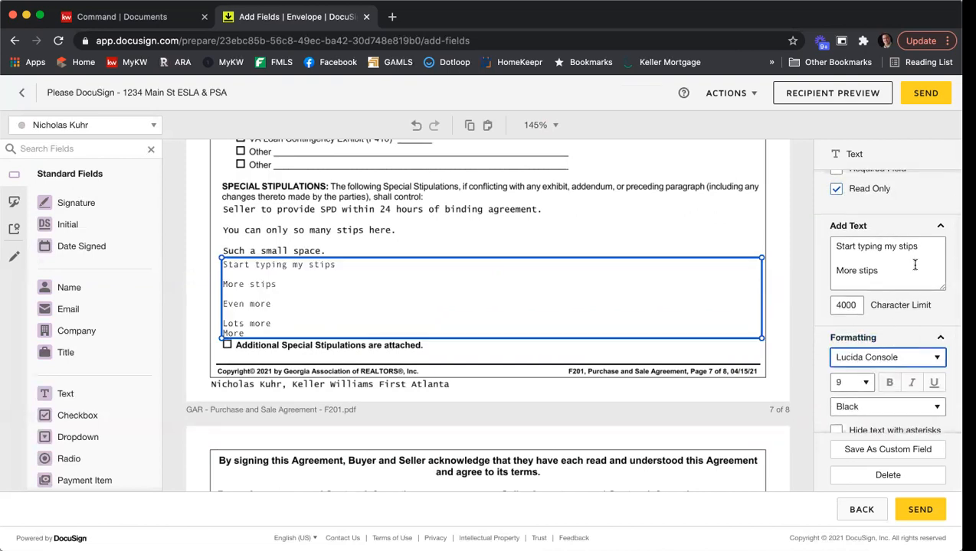
{"action": "scroll", "coordinate": [852, 262], "scroll_direction": "down", "scroll_amount": 2}
{"action": "left_click", "coordinate": [867, 381]}
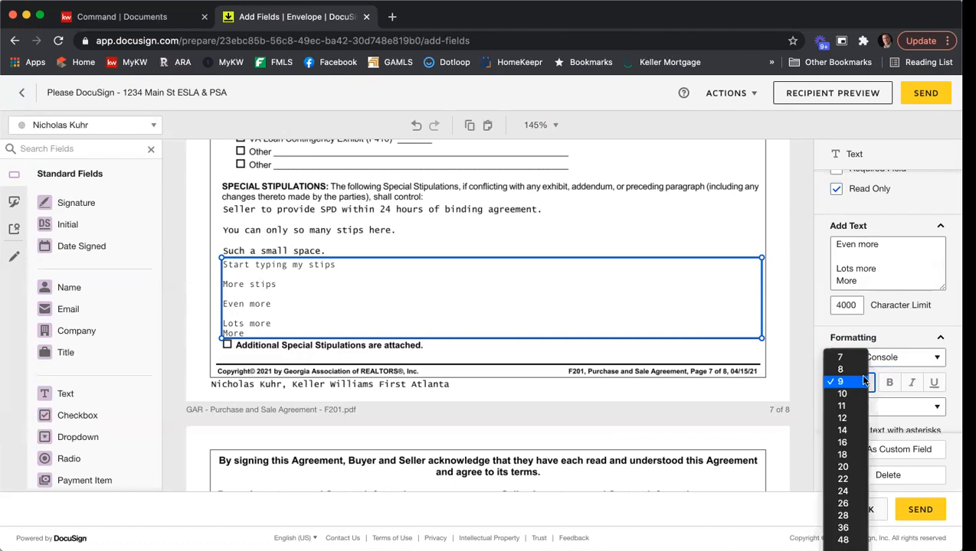
{"action": "left_click", "coordinate": [847, 354]}
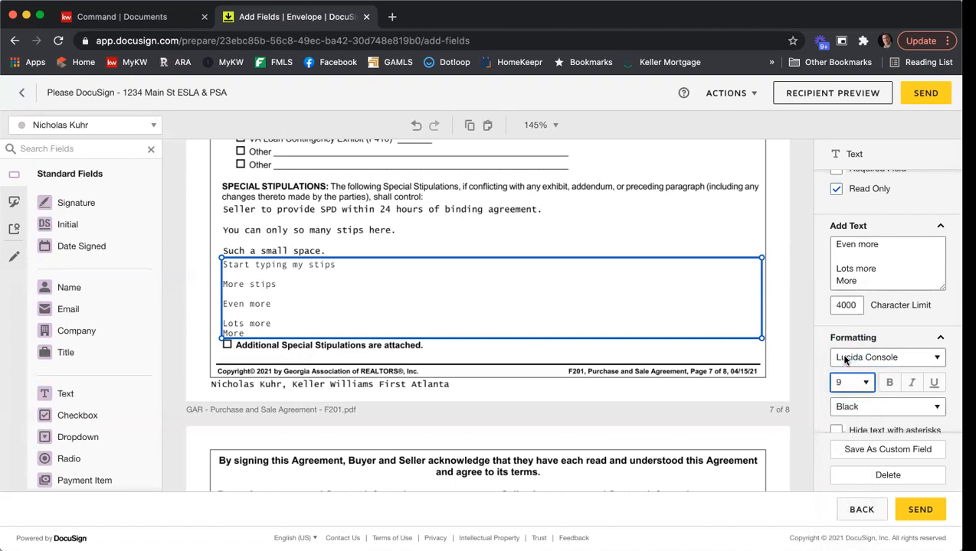
{"action": "left_click", "coordinate": [758, 233]}
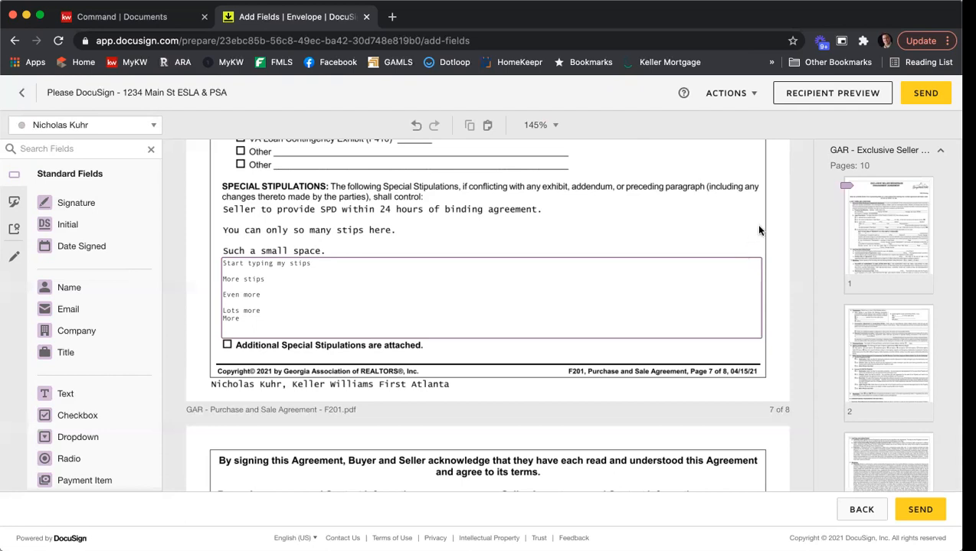
{"action": "scroll", "coordinate": [759, 229], "scroll_direction": "down", "scroll_amount": 3}
{"action": "scroll", "coordinate": [762, 223], "scroll_direction": "down", "scroll_amount": 8}
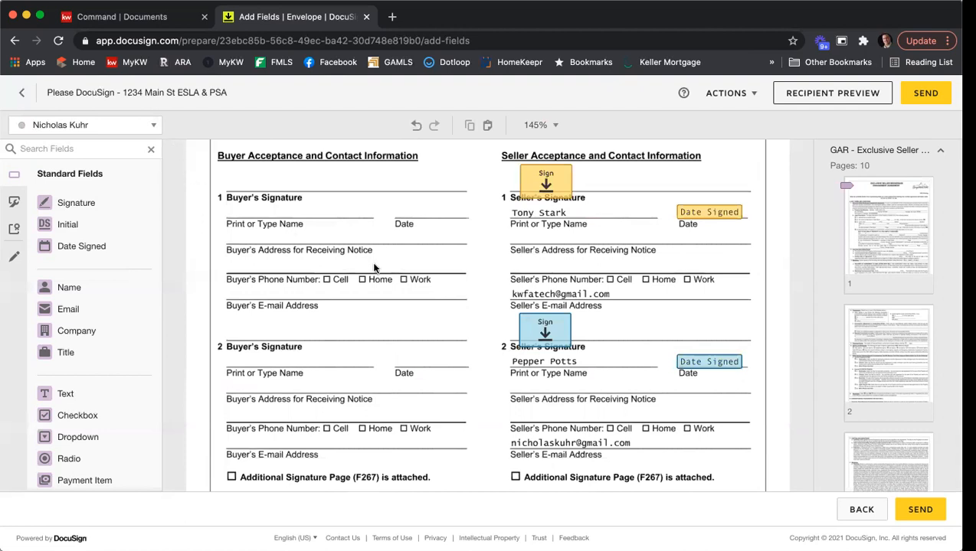
Draw a black, thickness-10 pre-fill line across the first Seller's E-mail Address line
{"action": "left_click", "coordinate": [16, 262]}
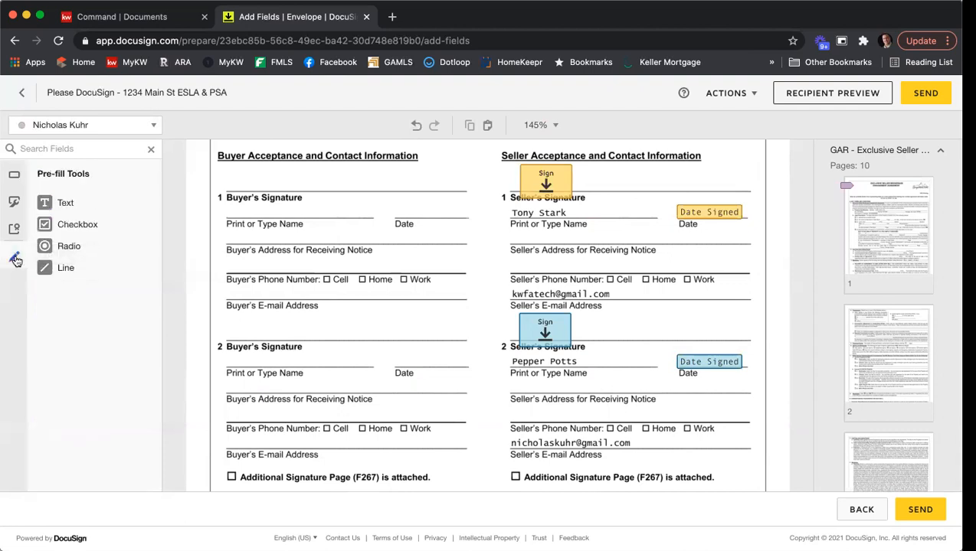
{"action": "left_click", "coordinate": [66, 270]}
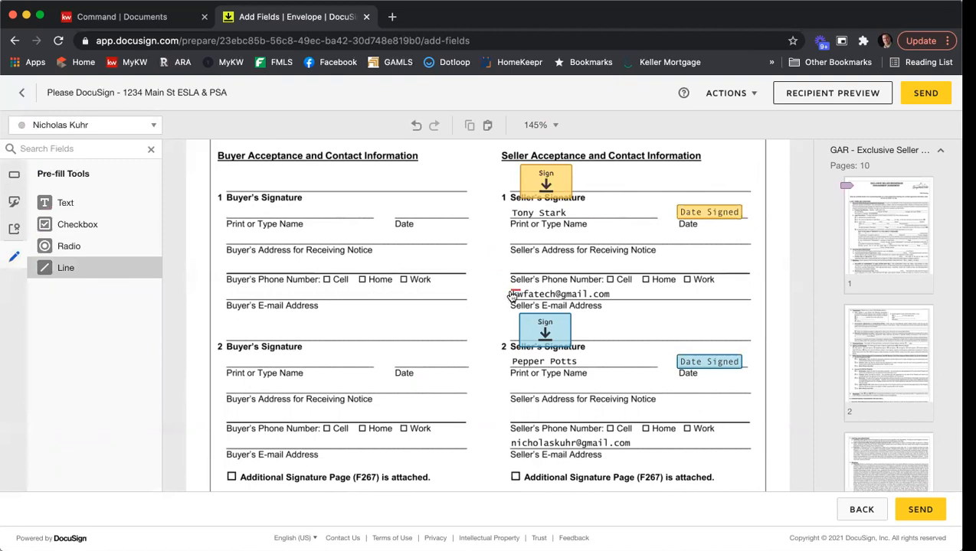
{"action": "left_click_drag", "start_coordinate": [510, 295], "coordinate": [628, 294]}
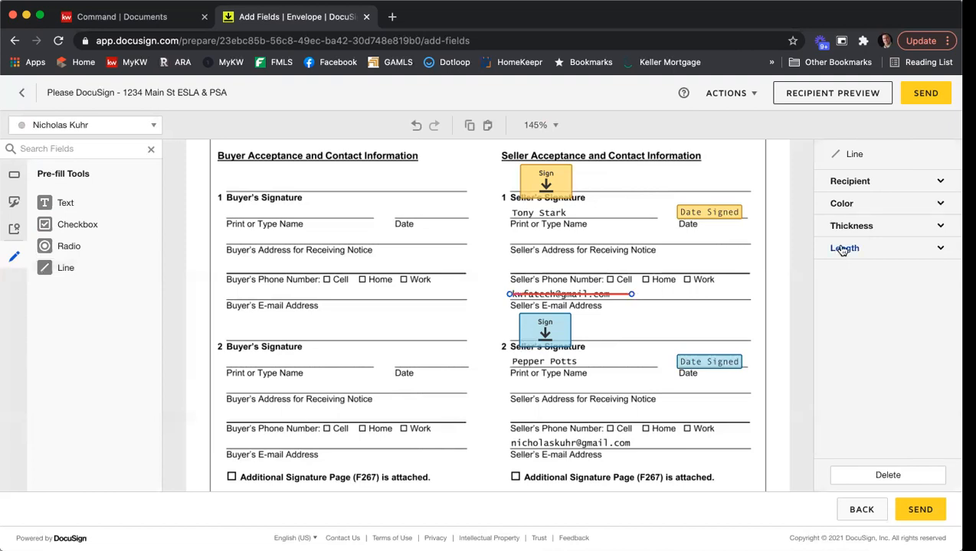
{"action": "left_click", "coordinate": [842, 204]}
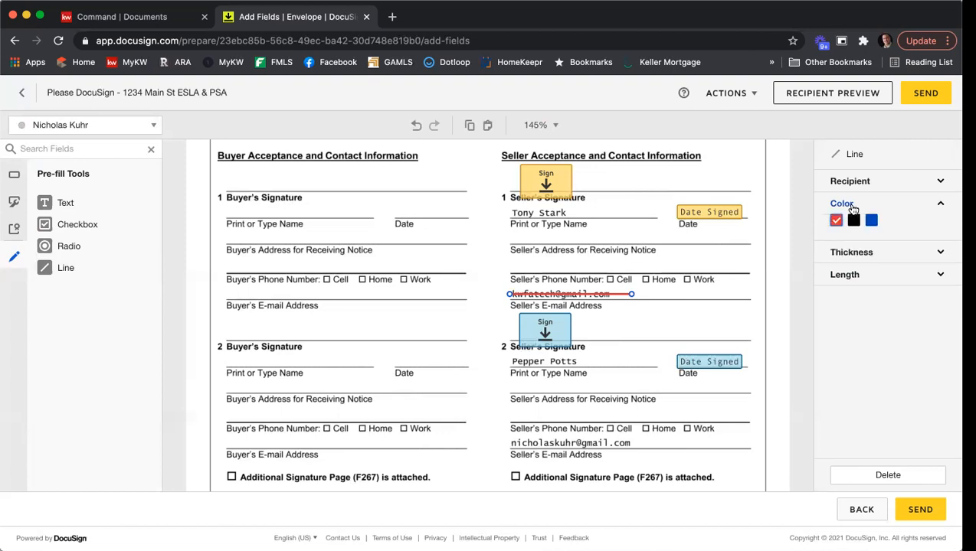
{"action": "left_click", "coordinate": [854, 221]}
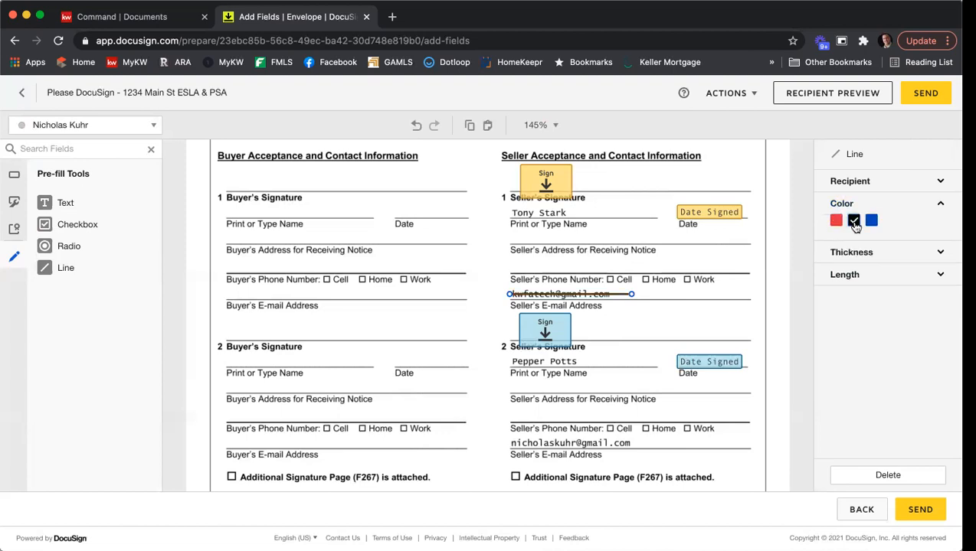
{"action": "left_click", "coordinate": [862, 252]}
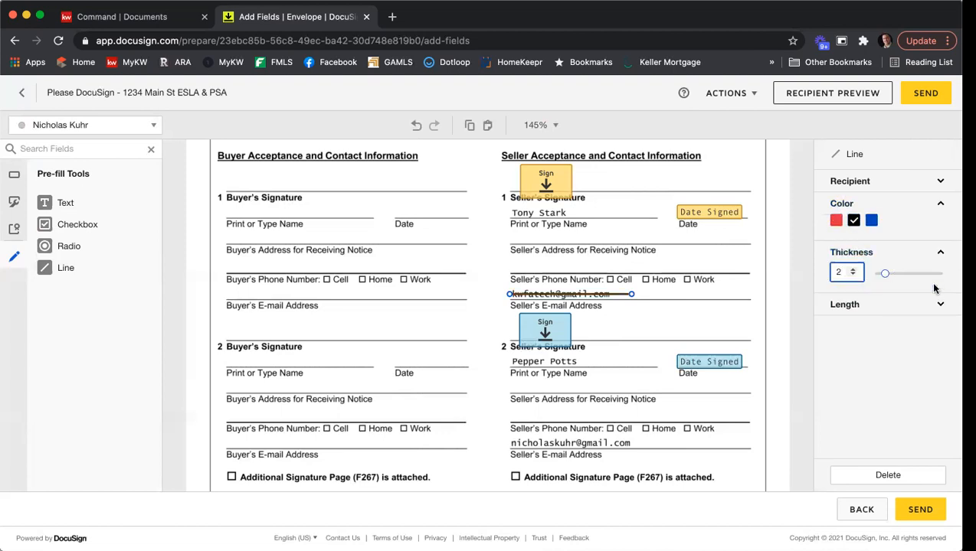
{"action": "left_click_drag", "start_coordinate": [884, 273], "coordinate": [937, 273]}
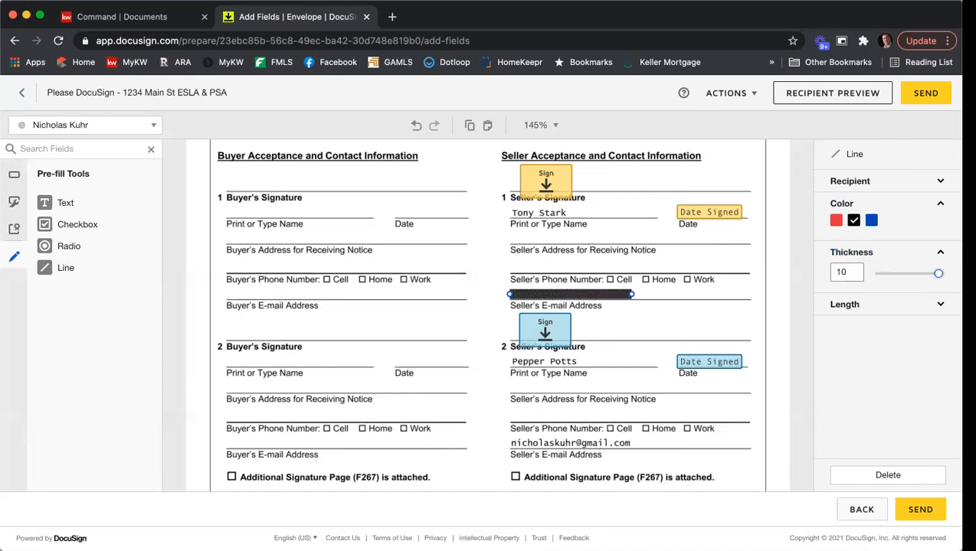
{"action": "left_click", "coordinate": [717, 297]}
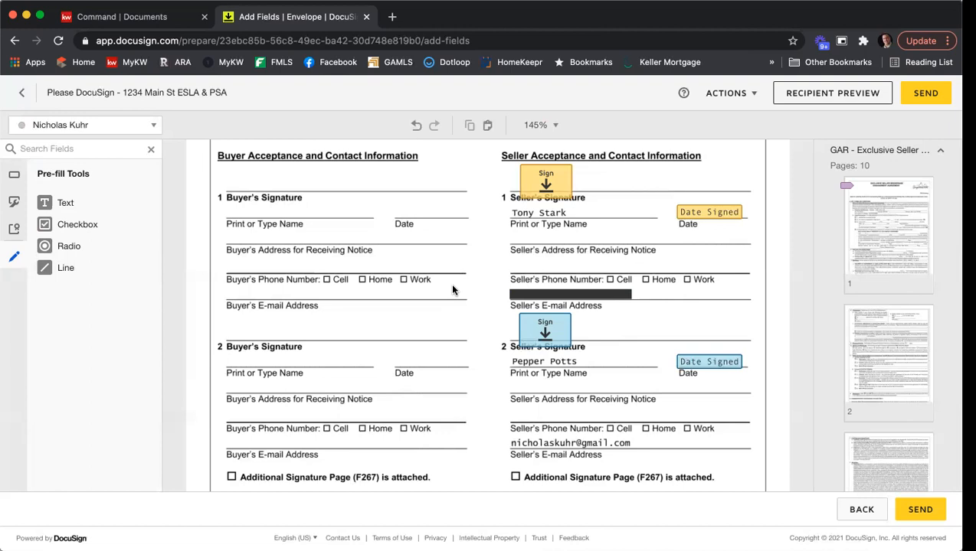
Copy the black line and paste the duplicate over the second Seller's E-mail Address line
{"action": "right_click", "coordinate": [527, 296]}
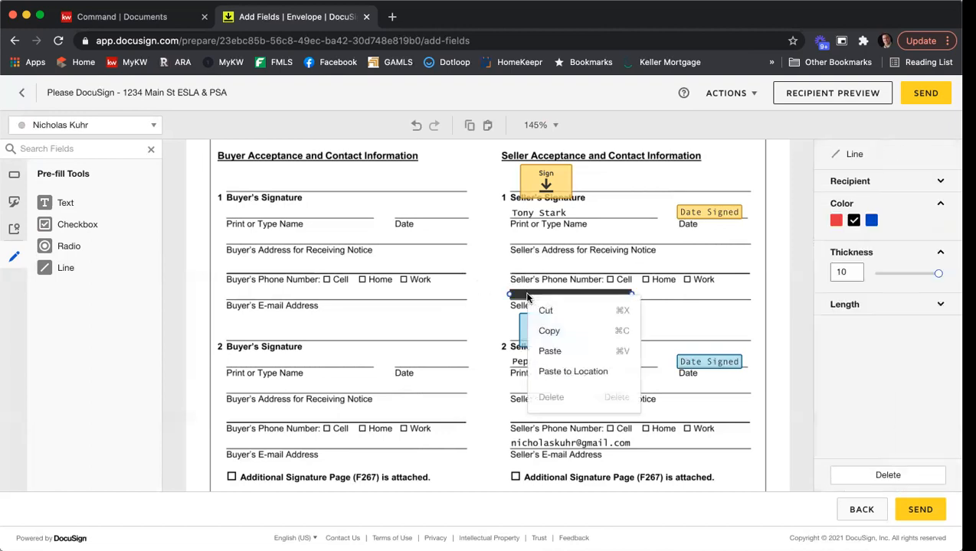
{"action": "left_click", "coordinate": [571, 331]}
{"action": "right_click", "coordinate": [467, 313]}
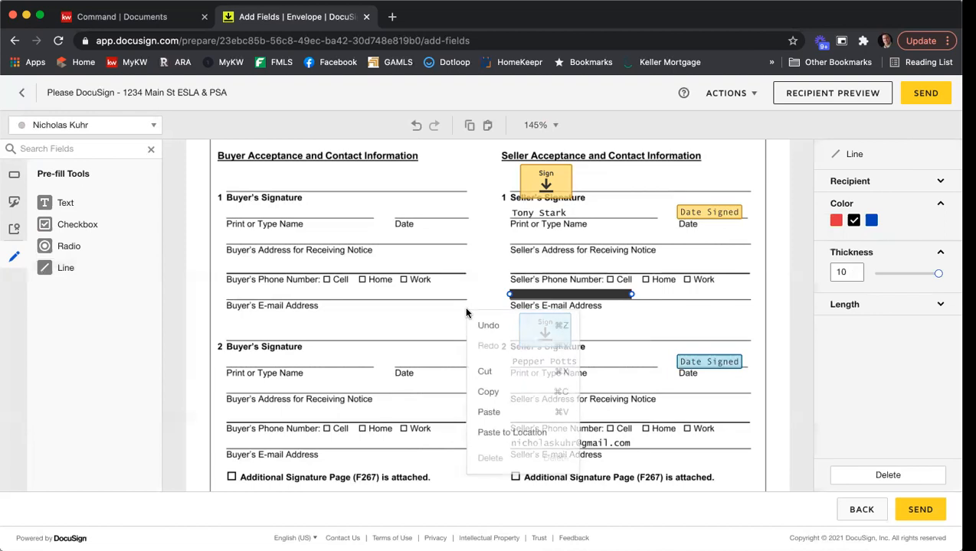
{"action": "left_click", "coordinate": [510, 412]}
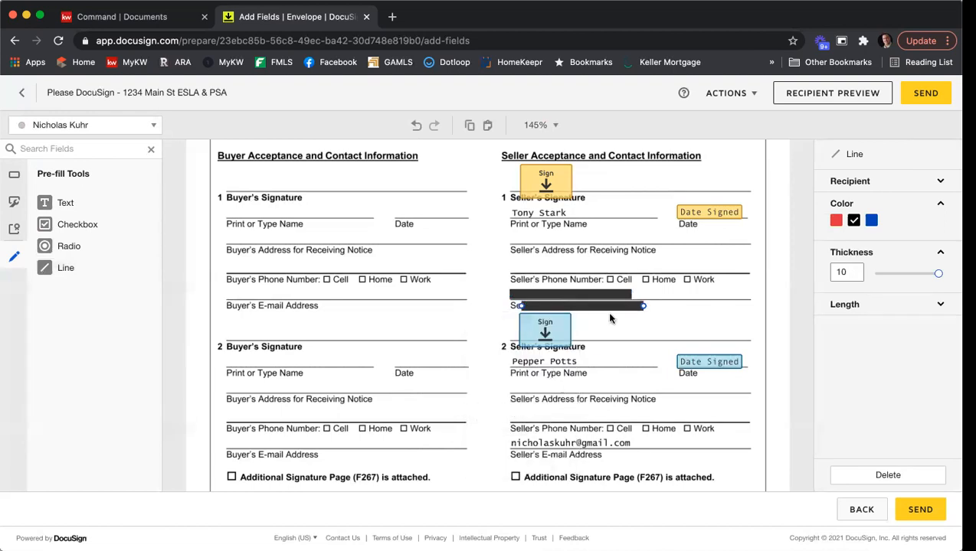
{"action": "left_click_drag", "start_coordinate": [610, 311], "coordinate": [599, 444]}
{"action": "left_click", "coordinate": [651, 406]}
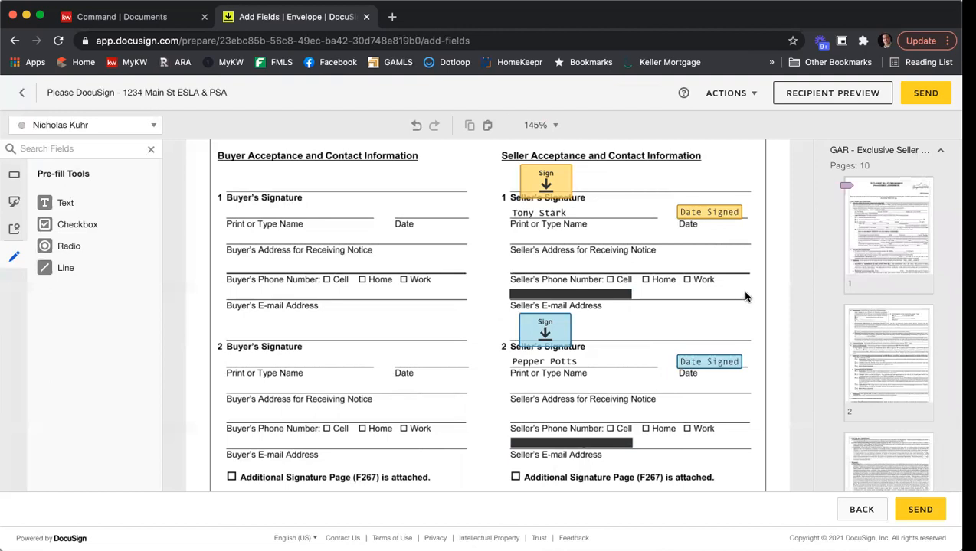
{"action": "scroll", "coordinate": [756, 276], "scroll_direction": "down", "scroll_amount": 5}
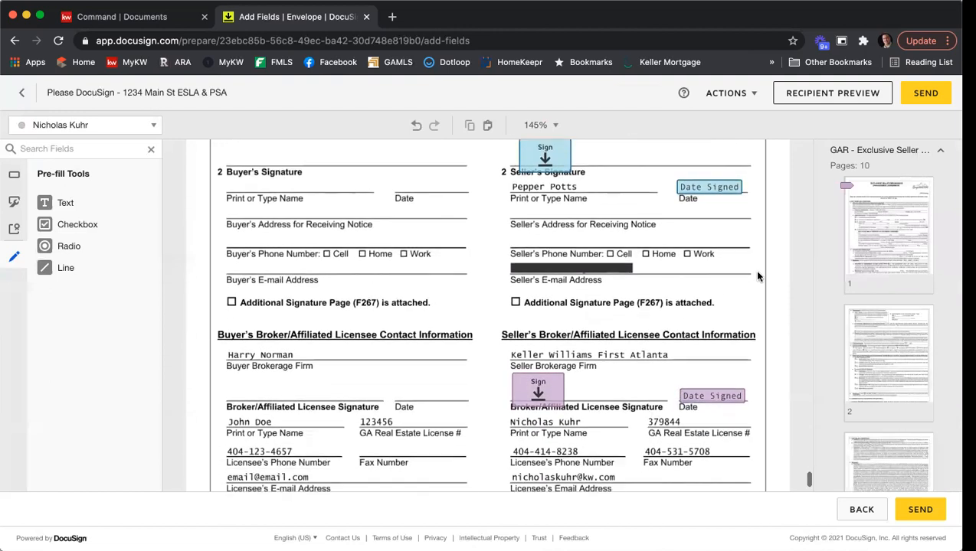
{"action": "scroll", "coordinate": [757, 276], "scroll_direction": "down", "scroll_amount": 2}
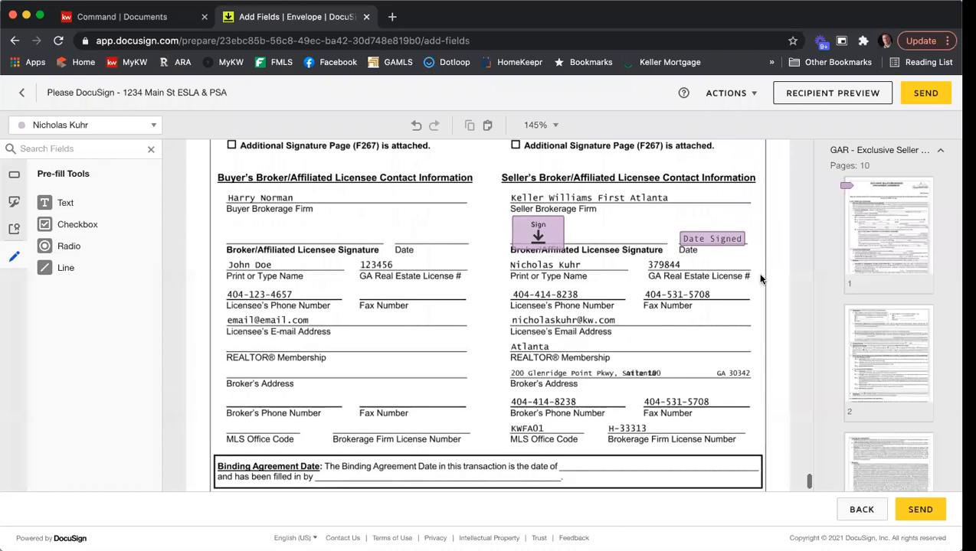
{"action": "scroll", "coordinate": [762, 289], "scroll_direction": "up", "scroll_amount": 6}
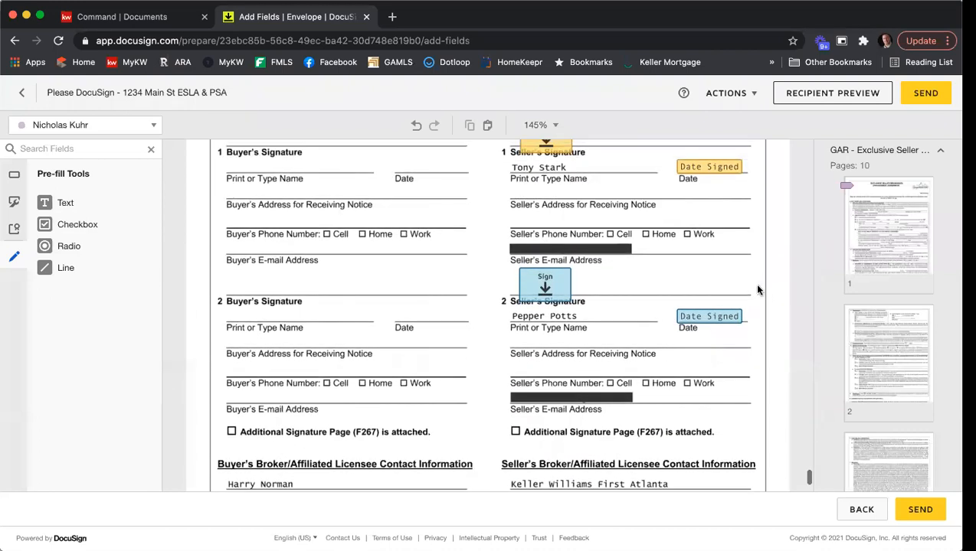
{"action": "scroll", "coordinate": [664, 268], "scroll_direction": "up", "scroll_amount": 2}
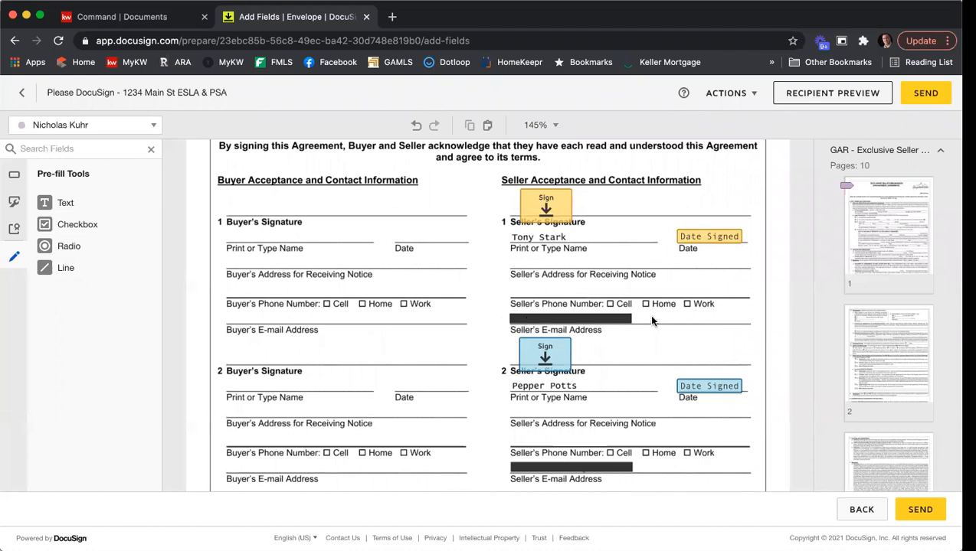
{"action": "left_click", "coordinate": [623, 322]}
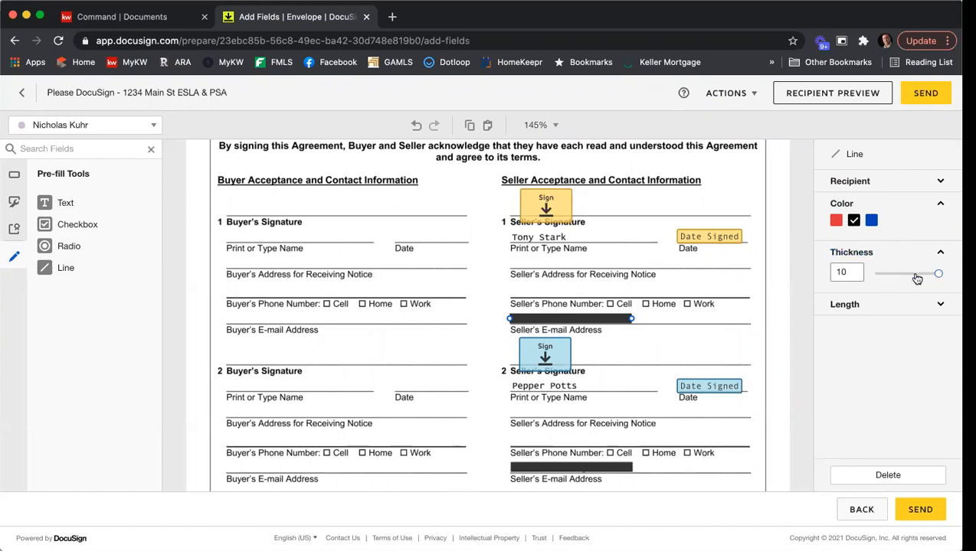
{"action": "left_click", "coordinate": [775, 326]}
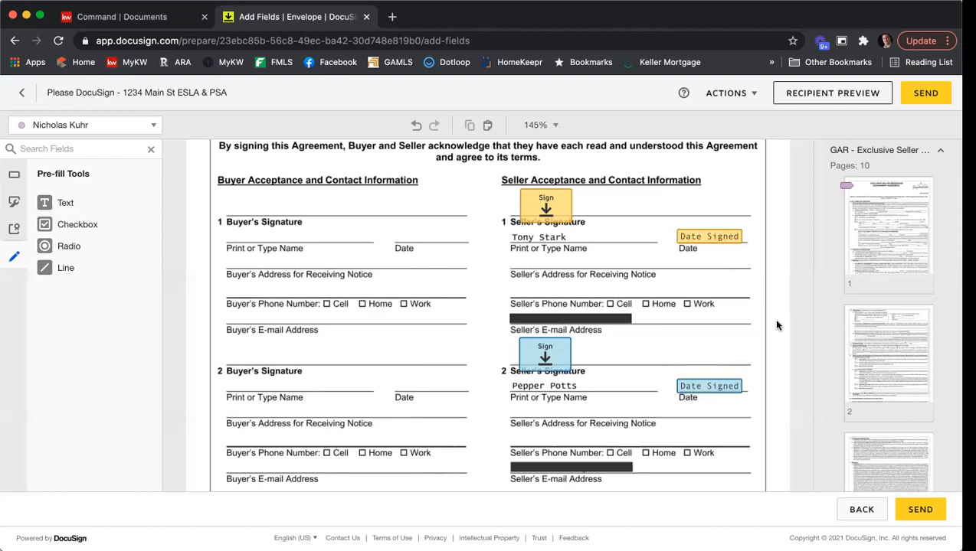
{"action": "scroll", "coordinate": [772, 294], "scroll_direction": "down", "scroll_amount": 1}
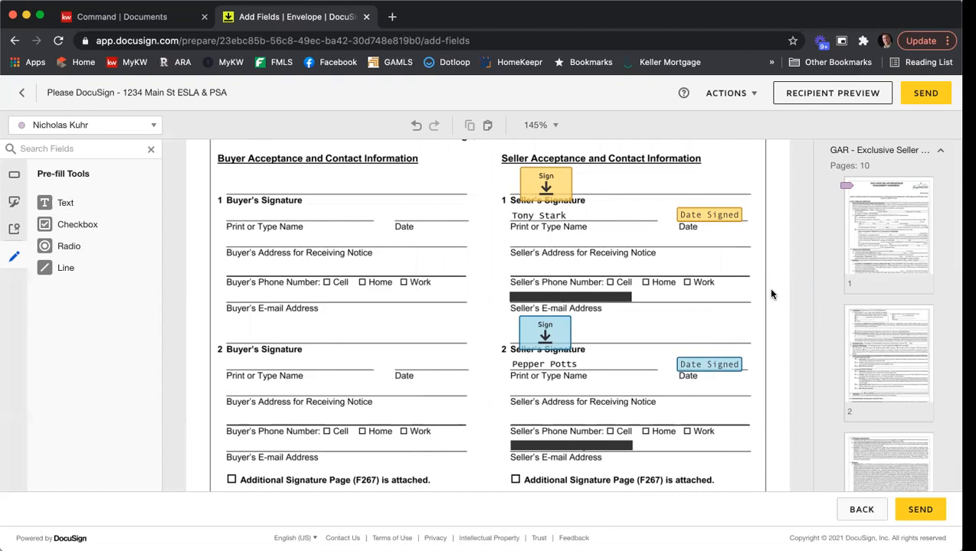
{"action": "scroll", "coordinate": [775, 286], "scroll_direction": "down", "scroll_amount": 2}
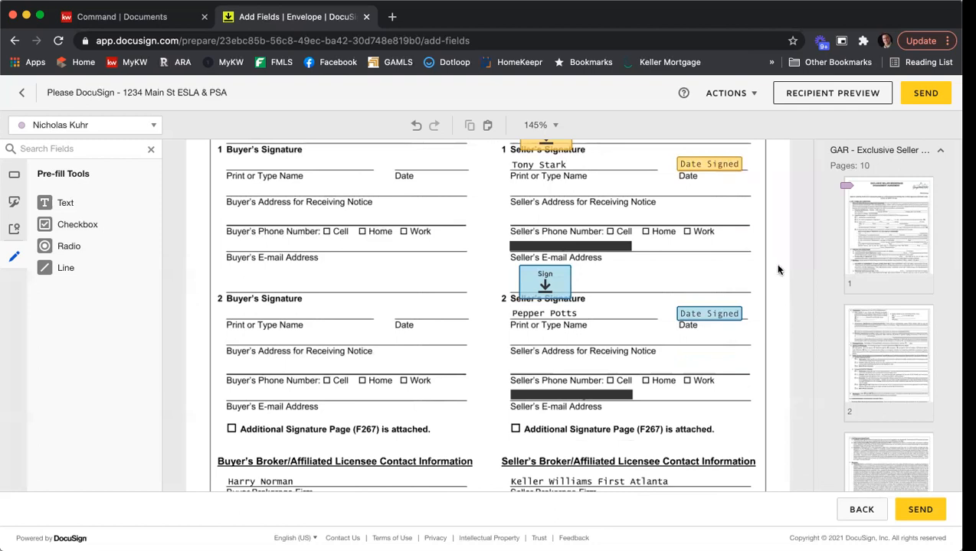
{"action": "scroll", "coordinate": [777, 269], "scroll_direction": "down", "scroll_amount": 1}
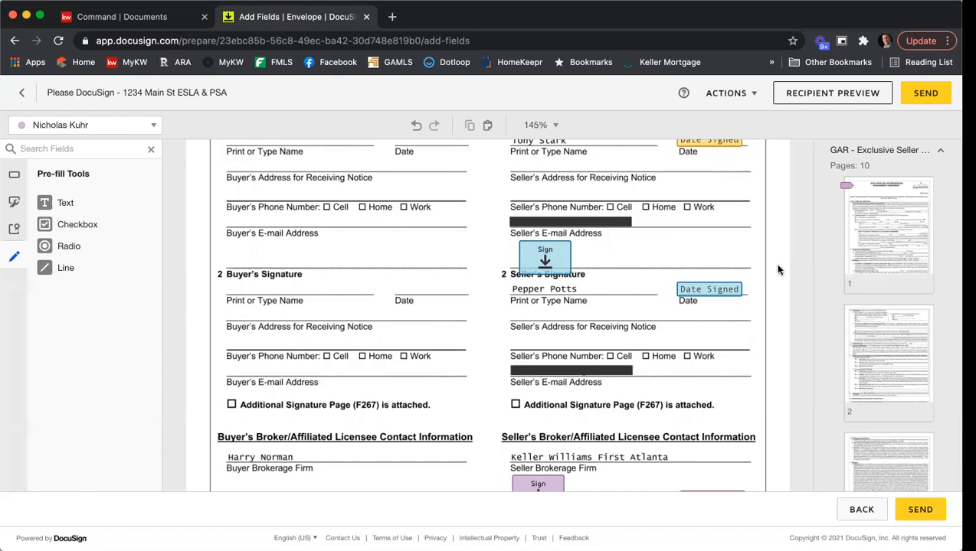
{"action": "scroll", "coordinate": [697, 253], "scroll_direction": "up", "scroll_amount": 2}
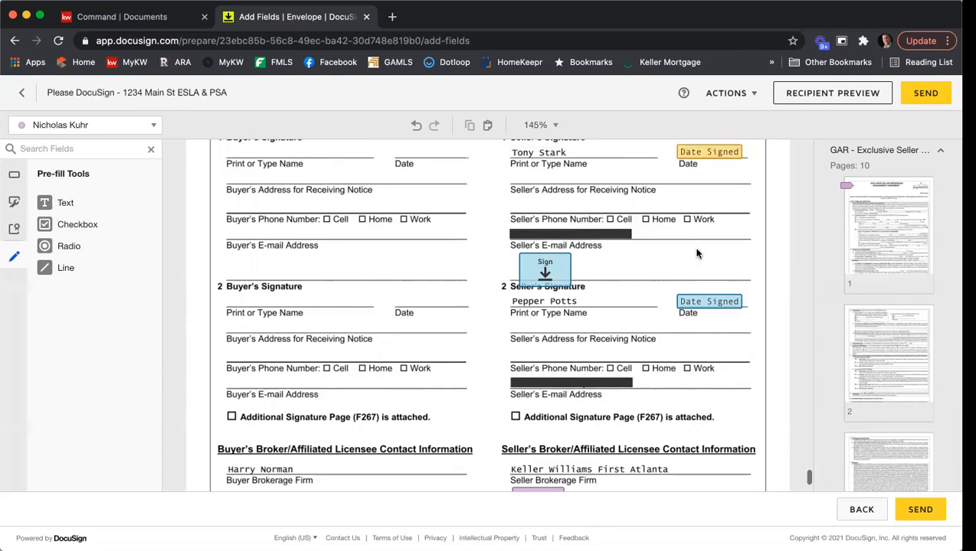
{"action": "scroll", "coordinate": [698, 275], "scroll_direction": "up", "scroll_amount": 3}
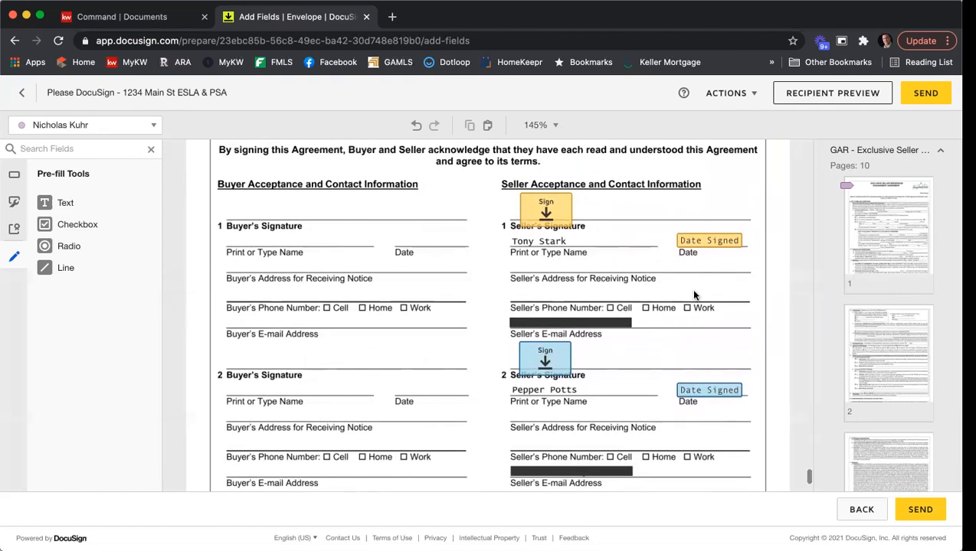
{"action": "scroll", "coordinate": [658, 305], "scroll_direction": "down", "scroll_amount": 4}
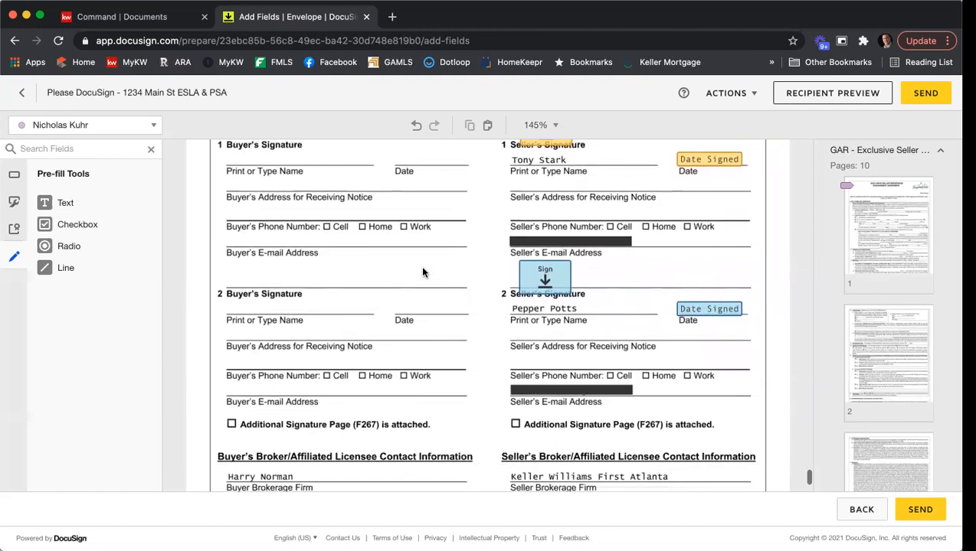
{"action": "scroll", "coordinate": [423, 272], "scroll_direction": "down", "scroll_amount": 1}
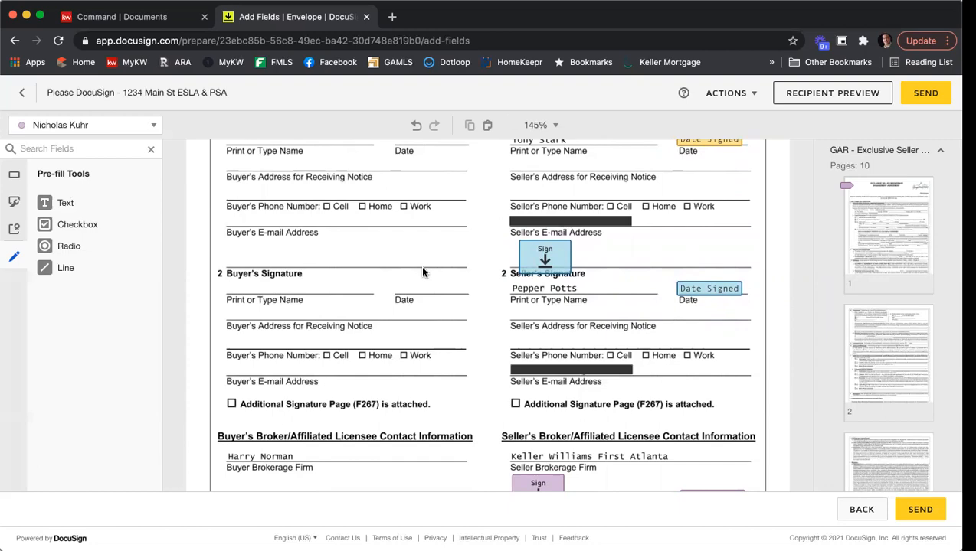
{"action": "scroll", "coordinate": [423, 272], "scroll_direction": "down", "scroll_amount": 3}
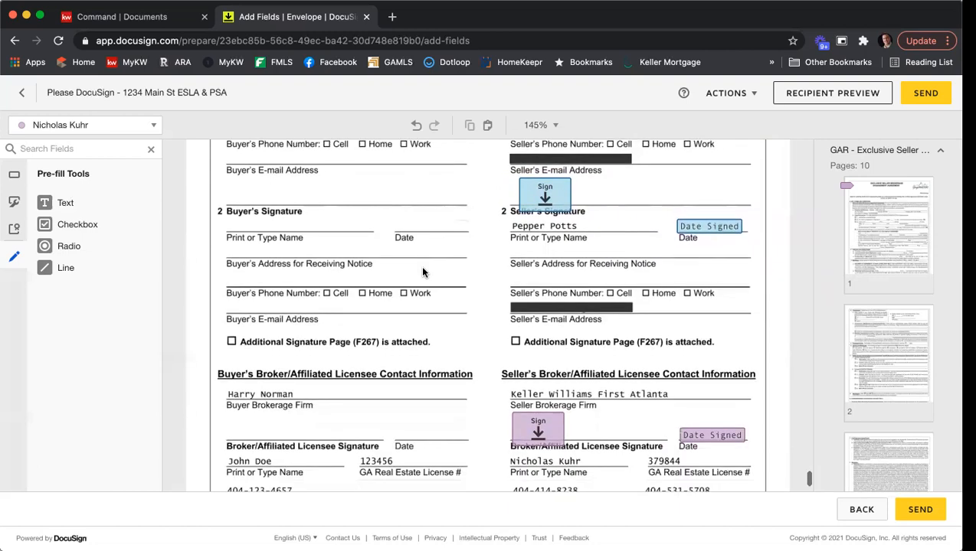
{"action": "scroll", "coordinate": [423, 270], "scroll_direction": "down", "scroll_amount": 5}
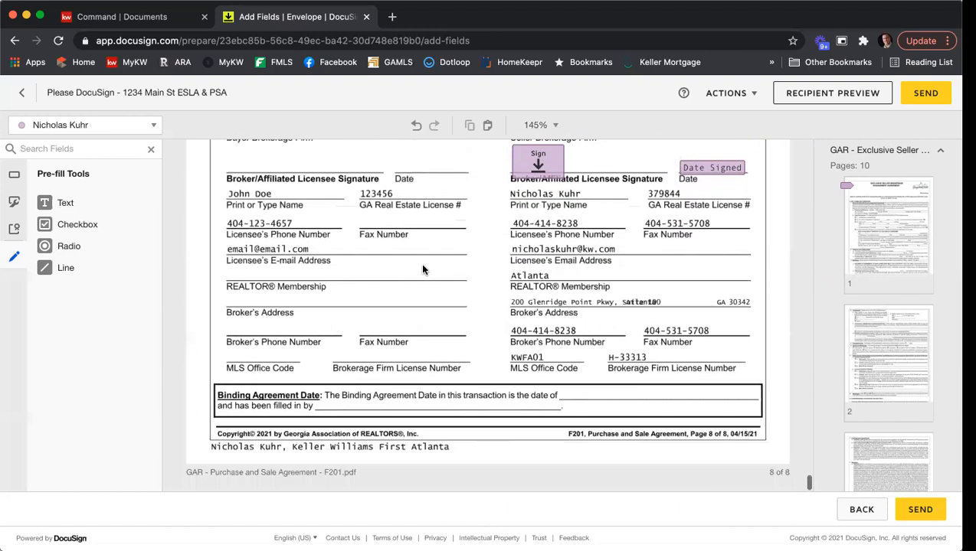
{"action": "scroll", "coordinate": [423, 270], "scroll_direction": "up", "scroll_amount": 3}
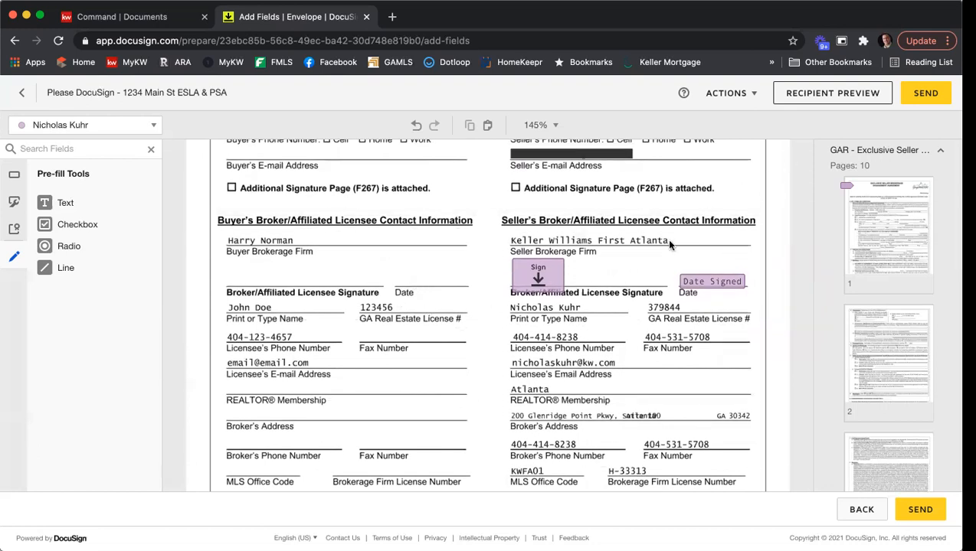
{"action": "left_click", "coordinate": [816, 99]}
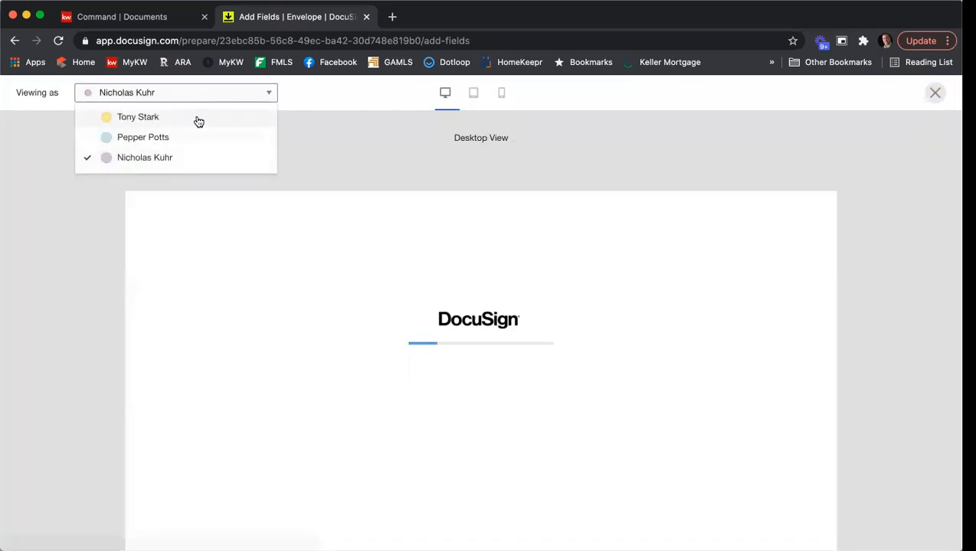
{"action": "left_click", "coordinate": [198, 118]}
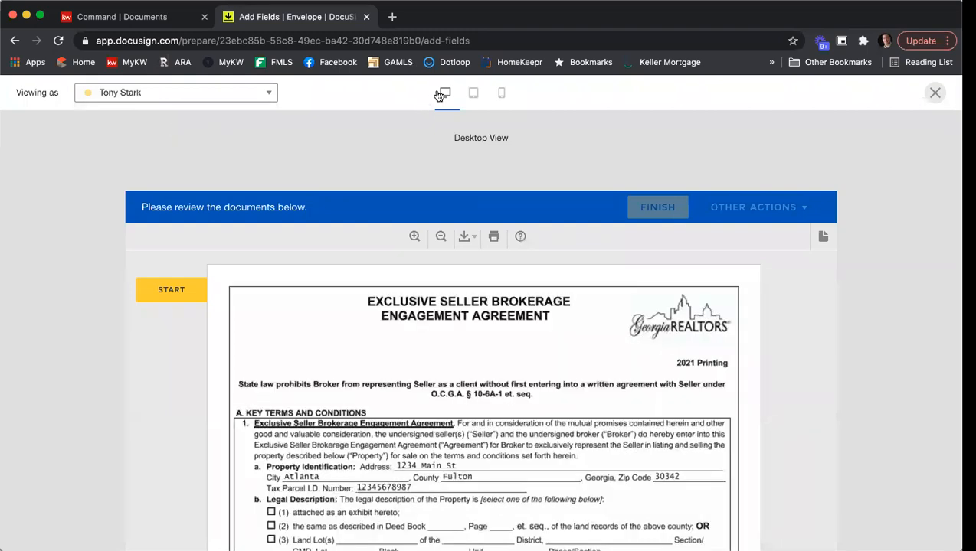
{"action": "left_click", "coordinate": [469, 95]}
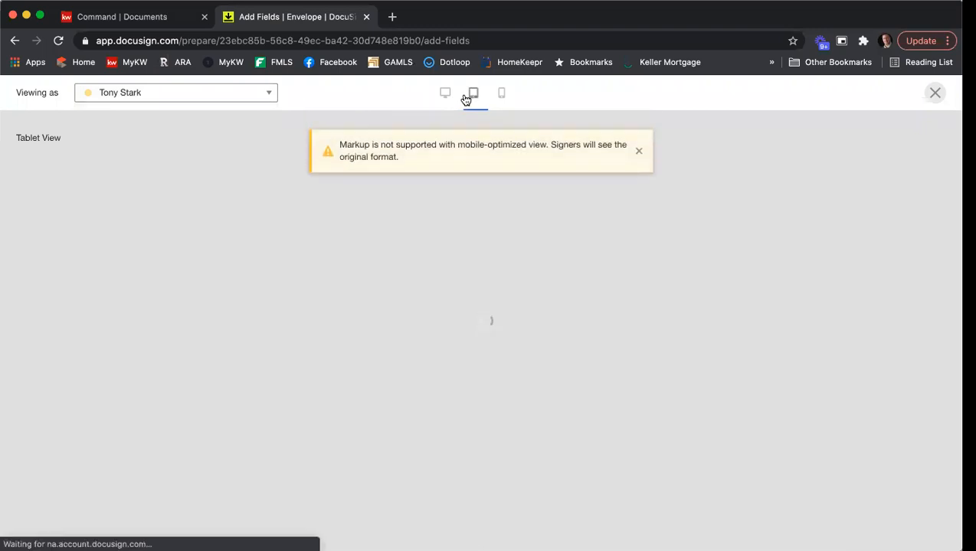
{"action": "left_click", "coordinate": [502, 94]}
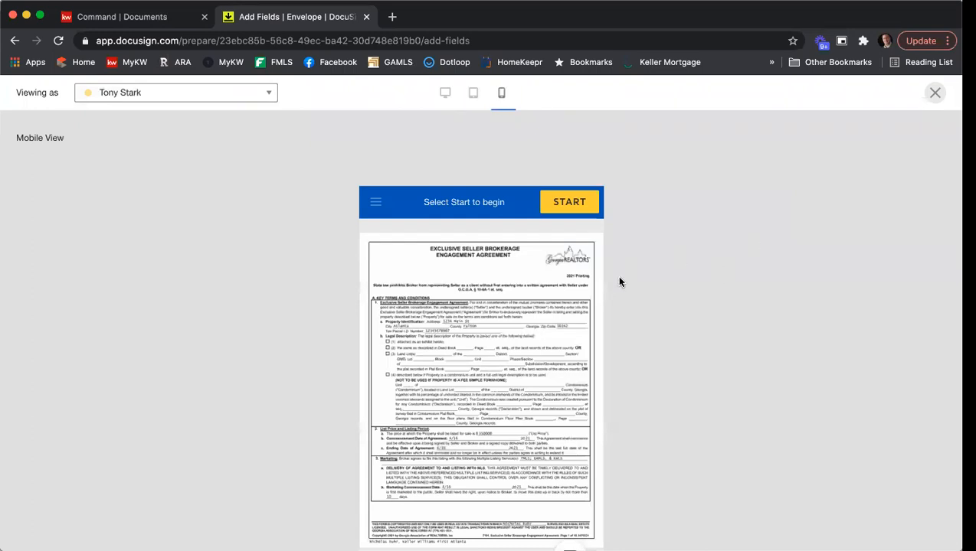
{"action": "scroll", "coordinate": [619, 282], "scroll_direction": "down", "scroll_amount": 2}
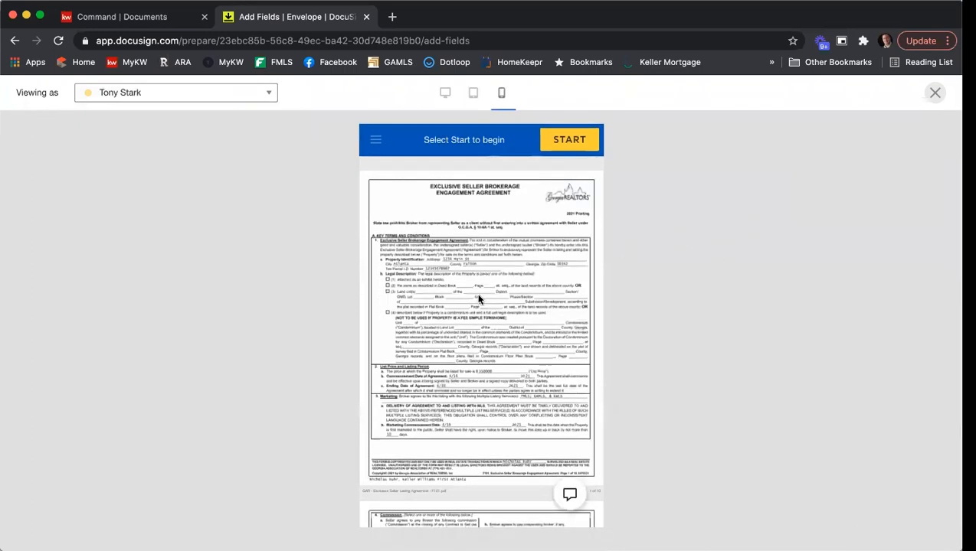
{"action": "scroll", "coordinate": [562, 262], "scroll_direction": "down", "scroll_amount": 4}
{"action": "scroll", "coordinate": [529, 256], "scroll_direction": "down", "scroll_amount": 6}
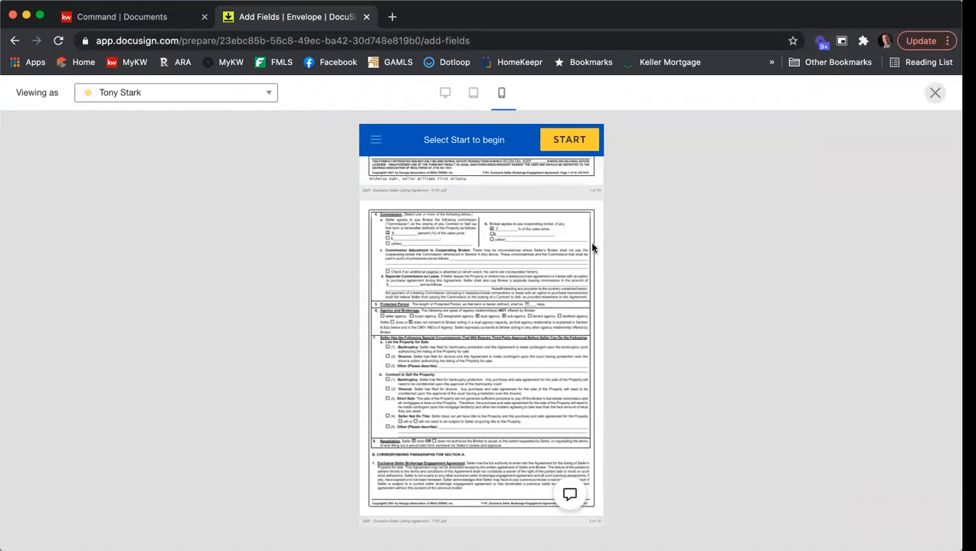
{"action": "left_click", "coordinate": [931, 94]}
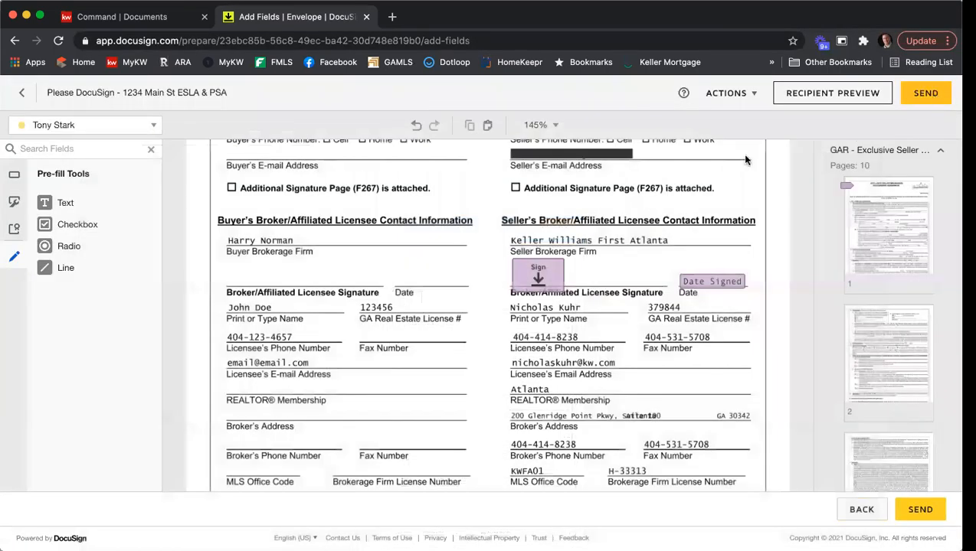
Send the 1234 Main St - ESLA & PSA envelope and open a new browser tab
{"action": "left_click", "coordinate": [925, 94]}
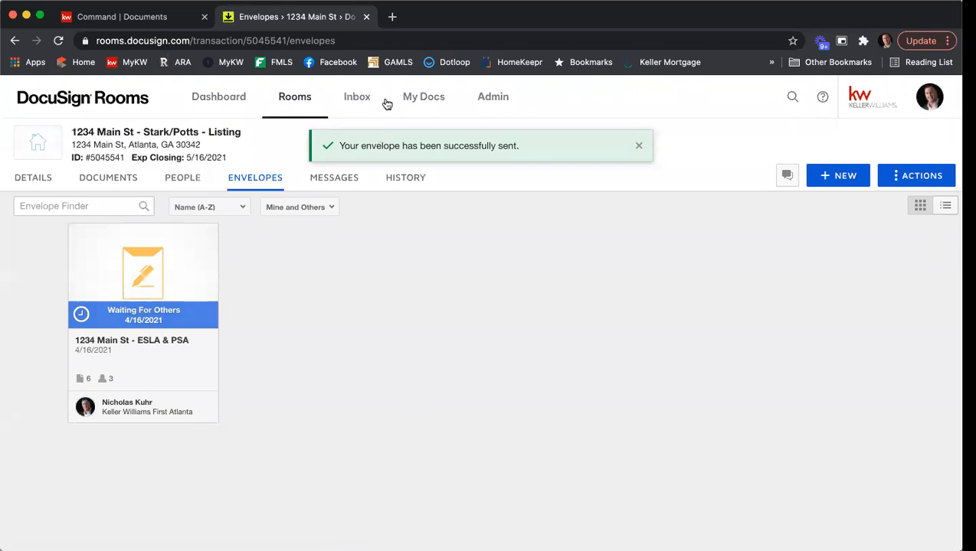
{"action": "left_click", "coordinate": [390, 17]}
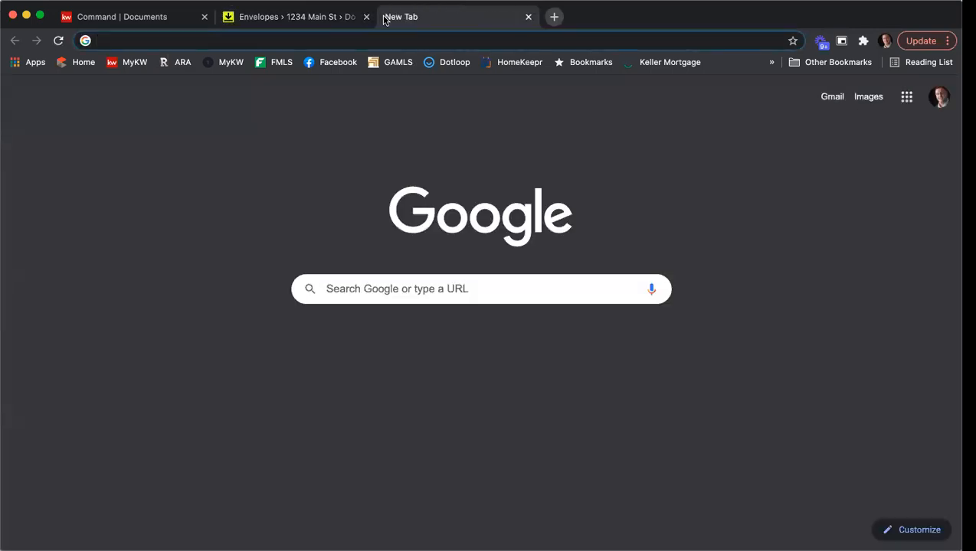
Open Gmail from a Google search, switch to the second account's inbox, and move its tab left
{"action": "type", "text": "gmail"}
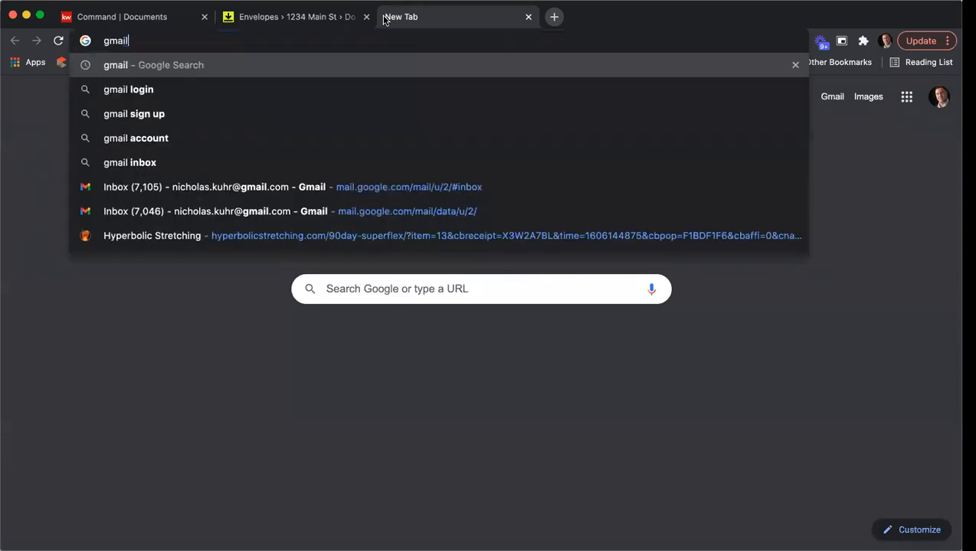
{"action": "key", "text": "Return"}
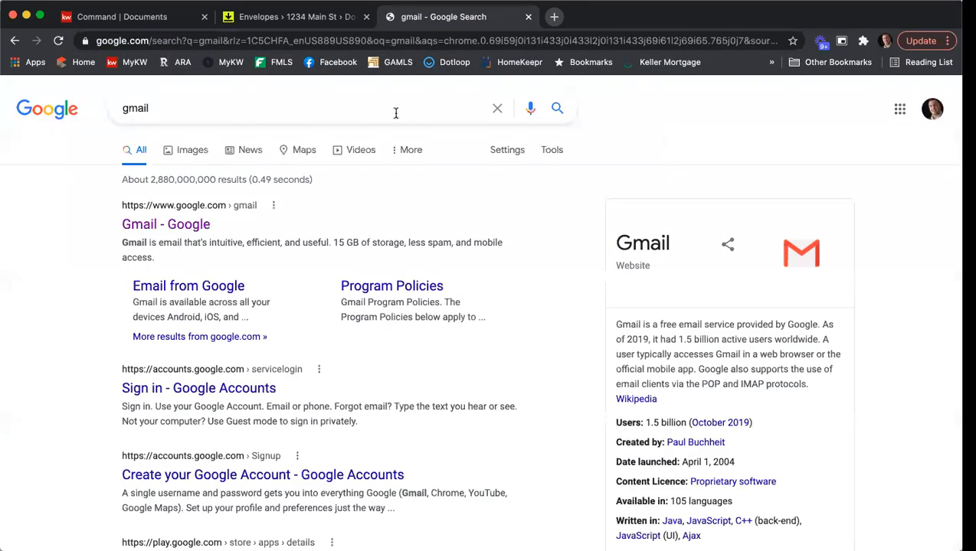
{"action": "left_click", "coordinate": [186, 230]}
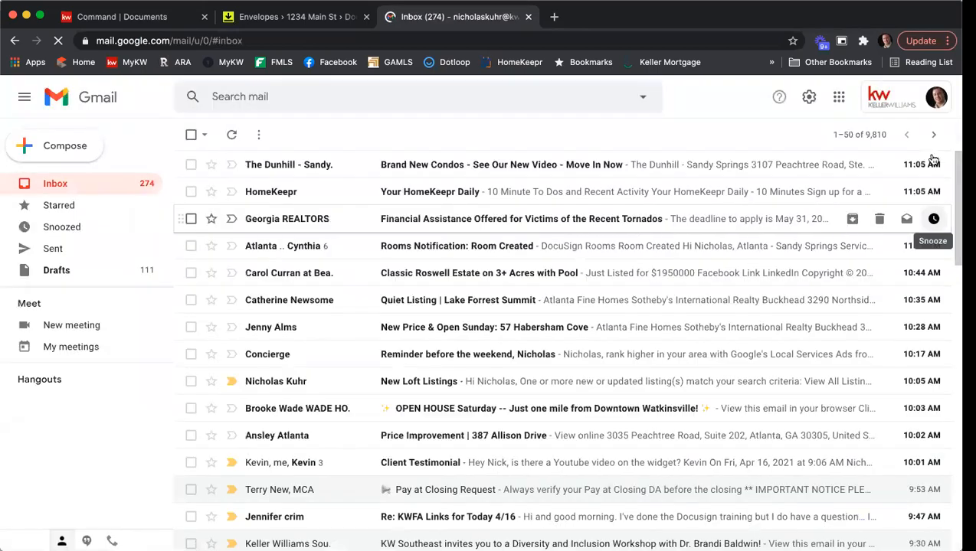
{"action": "left_click", "coordinate": [936, 97]}
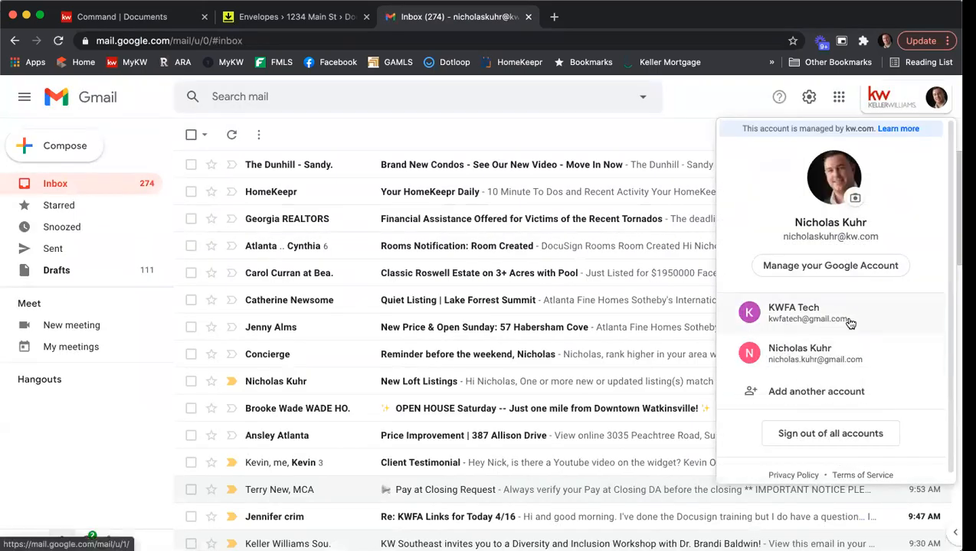
{"action": "left_click", "coordinate": [849, 317]}
{"action": "left_click_drag", "start_coordinate": [626, 21], "coordinate": [478, 18]}
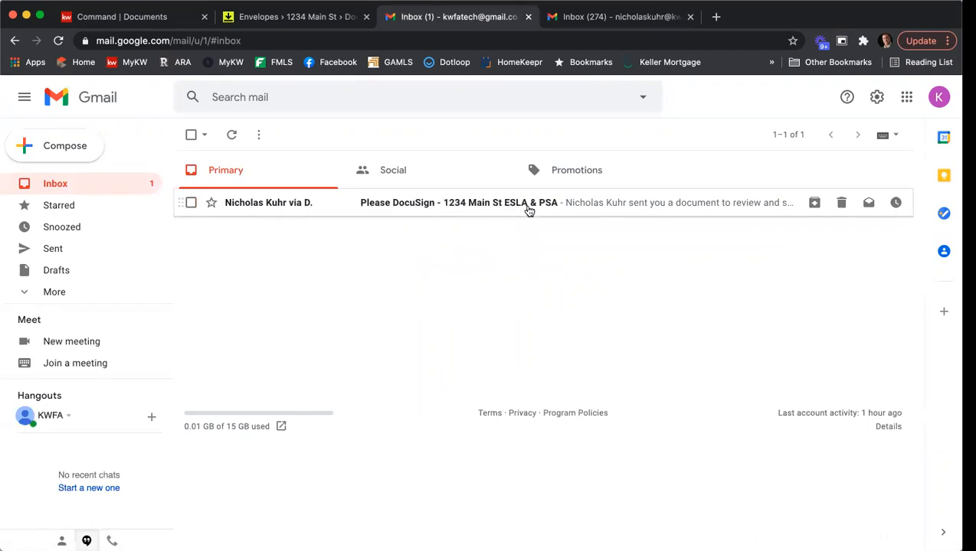
Open the 1234 Main St ESLA & PSA DocuSign email and launch REVIEW DOCUMENTS
{"action": "left_click", "coordinate": [528, 205]}
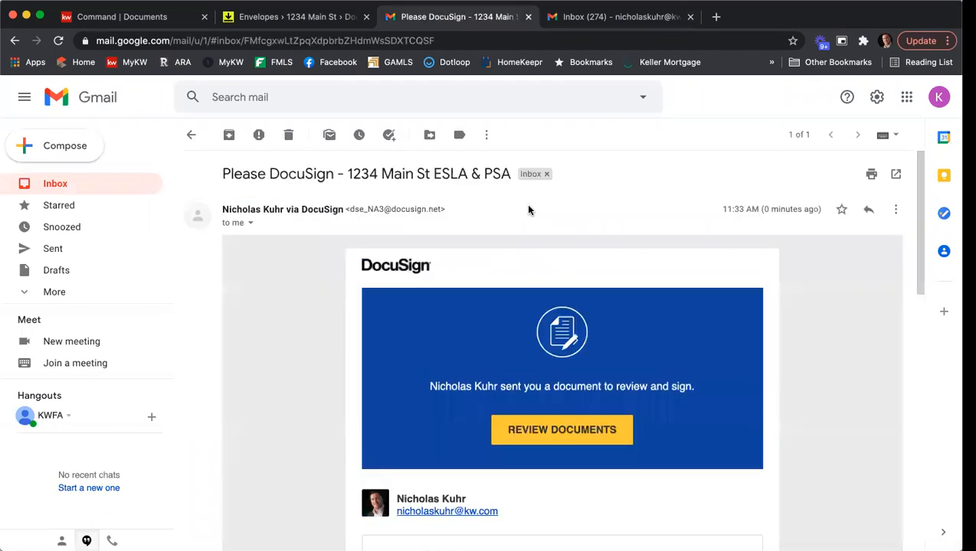
{"action": "scroll", "coordinate": [687, 222], "scroll_direction": "down", "scroll_amount": 5}
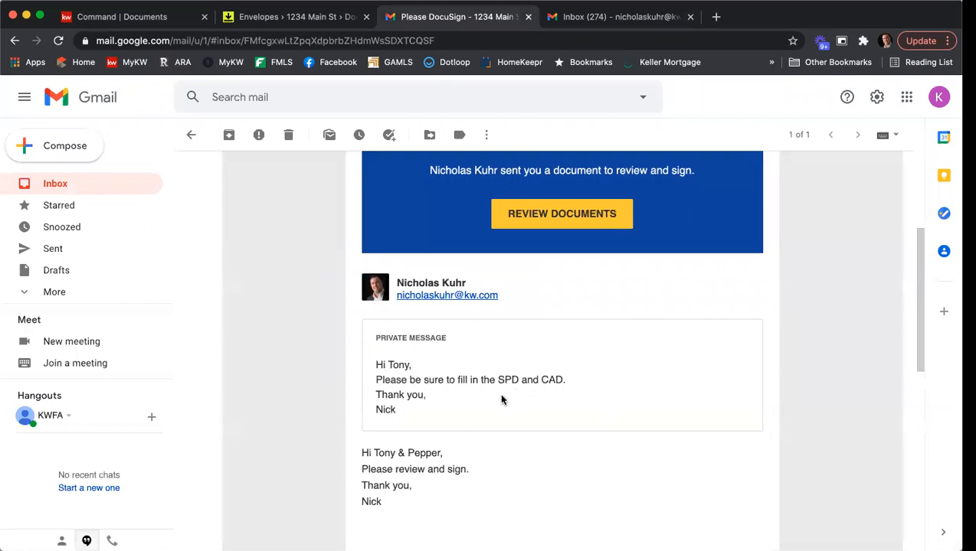
{"action": "left_click", "coordinate": [573, 221]}
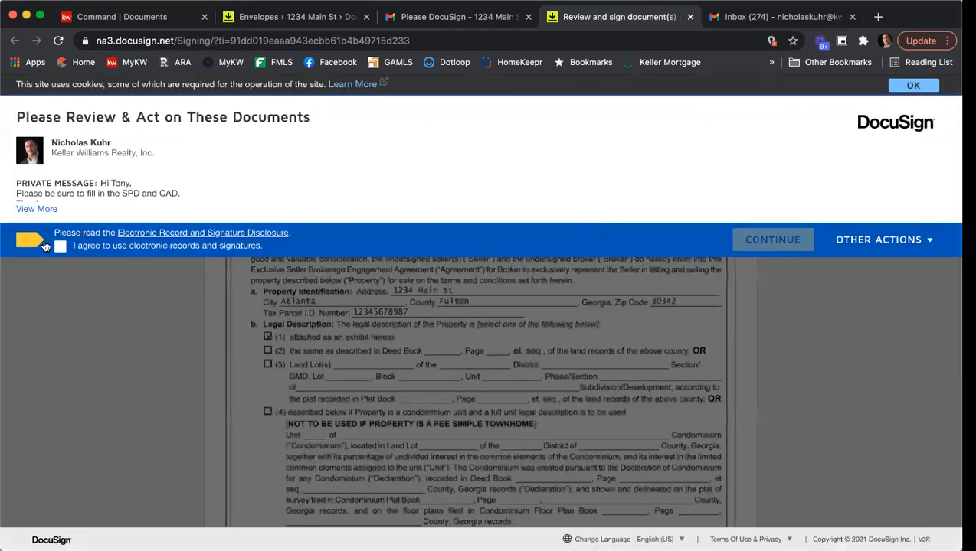
Consent to electronic records and signatures, then start at the first required field
{"action": "left_click", "coordinate": [60, 247]}
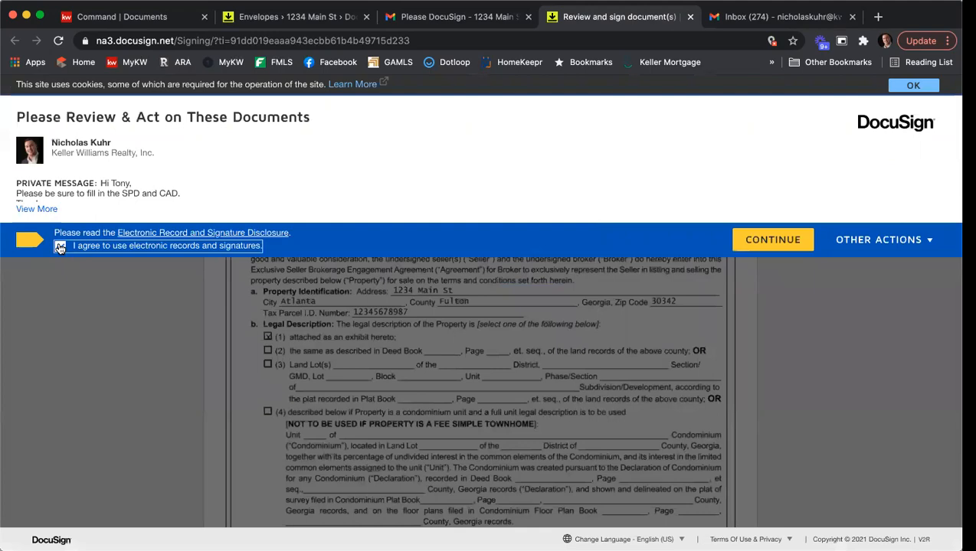
{"action": "left_click", "coordinate": [774, 239]}
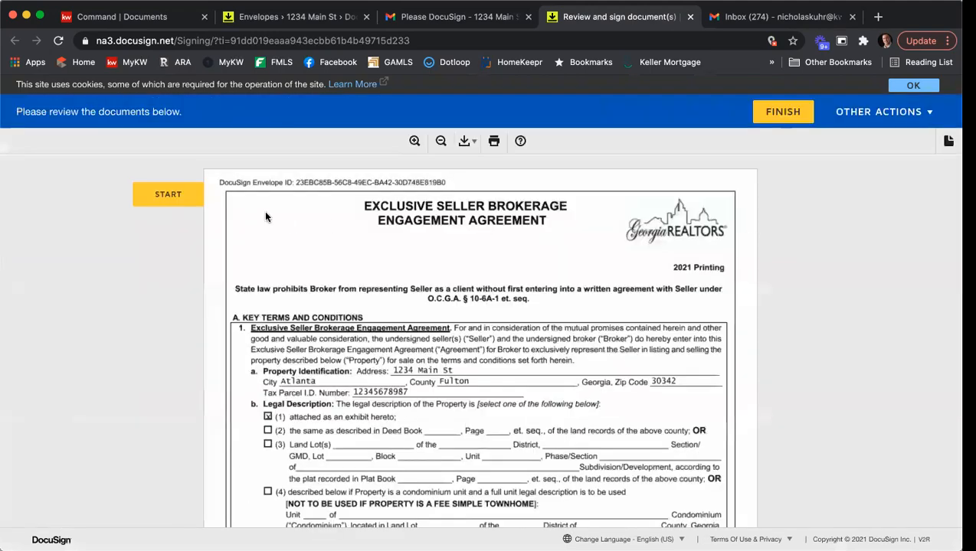
{"action": "left_click", "coordinate": [175, 196]}
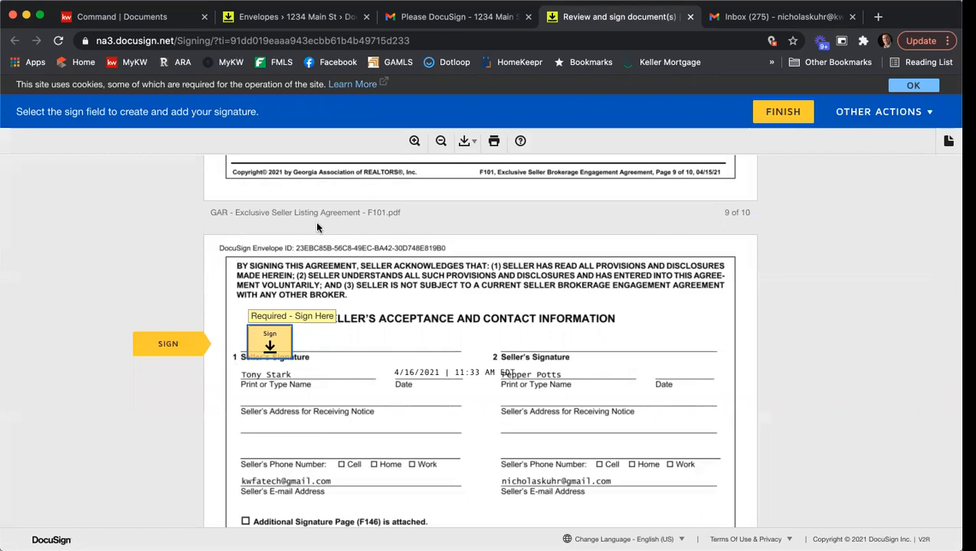
Adopt the first seller's signature and apply it to the listing agreement's signature line
{"action": "scroll", "coordinate": [340, 273], "scroll_direction": "up", "scroll_amount": 15}
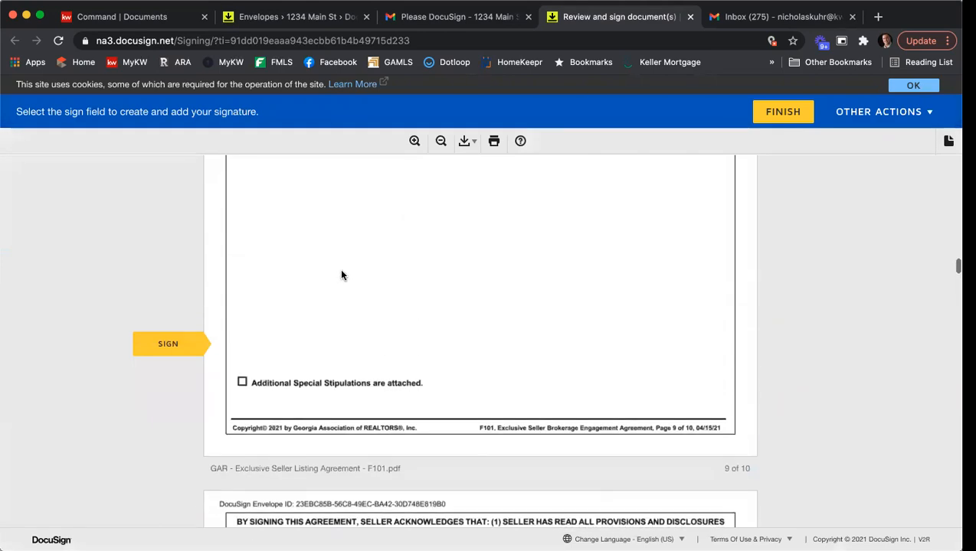
{"action": "scroll", "coordinate": [347, 261], "scroll_direction": "up", "scroll_amount": 6}
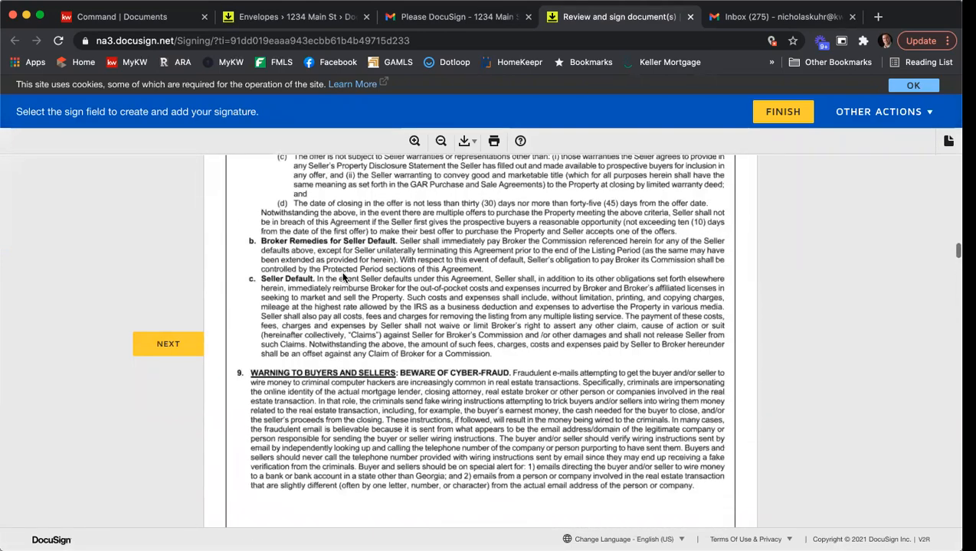
{"action": "scroll", "coordinate": [350, 241], "scroll_direction": "down", "scroll_amount": 8}
{"action": "scroll", "coordinate": [350, 241], "scroll_direction": "down", "scroll_amount": 12}
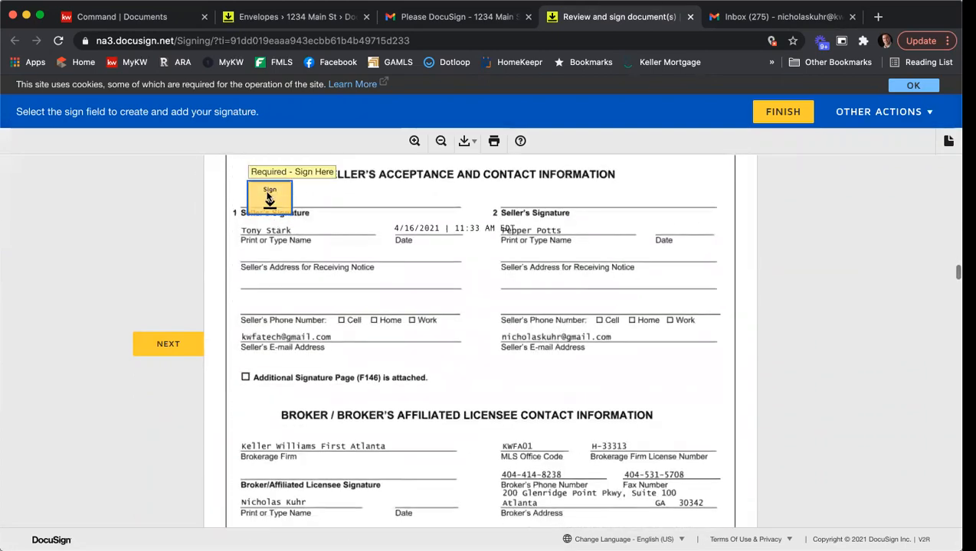
{"action": "left_click", "coordinate": [270, 203]}
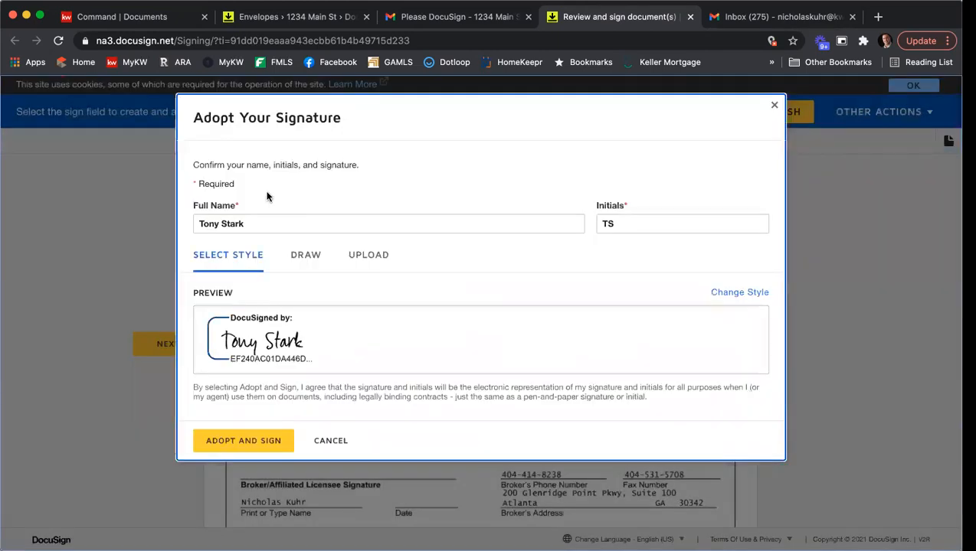
{"action": "left_click", "coordinate": [245, 441]}
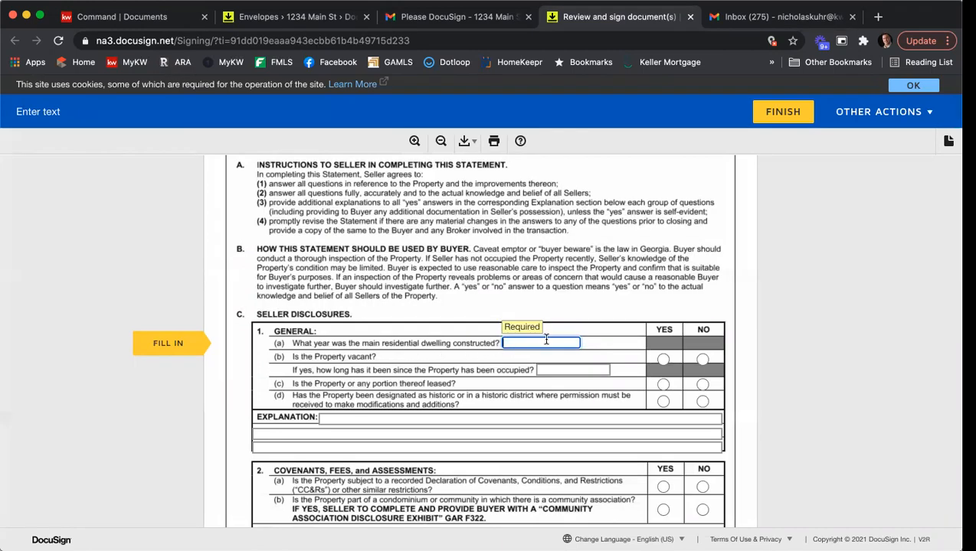
Enter year built 2011; answer vacant NO, leased NO, historic YES, covenants YES, condominium NO
{"action": "type", "text": "2011"}
{"action": "left_click", "coordinate": [662, 360]}
{"action": "left_click", "coordinate": [702, 360]}
{"action": "left_click", "coordinate": [702, 385]}
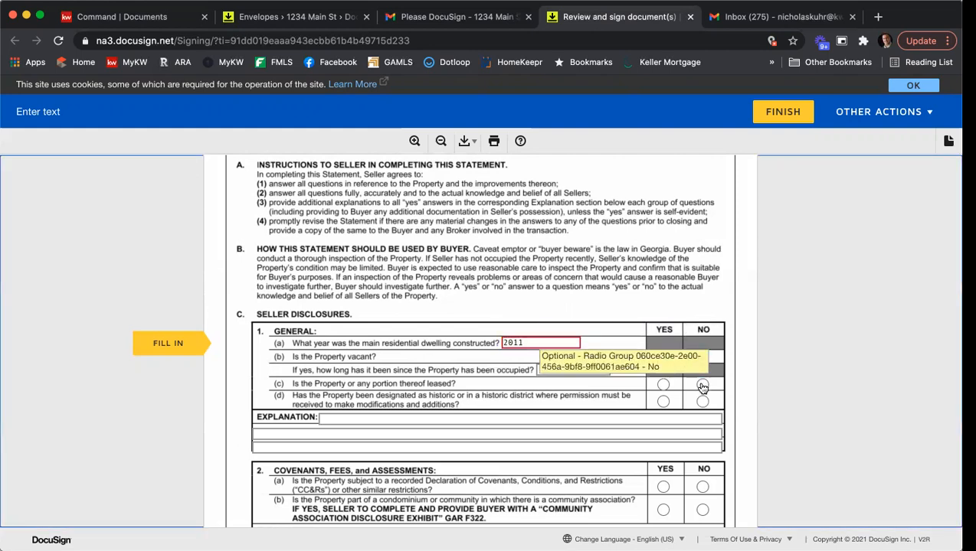
{"action": "left_click", "coordinate": [663, 403]}
{"action": "scroll", "coordinate": [664, 404], "scroll_direction": "down", "scroll_amount": 2}
{"action": "left_click", "coordinate": [663, 413]}
{"action": "left_click", "coordinate": [701, 438]}
{"action": "scroll", "coordinate": [700, 442], "scroll_direction": "down", "scroll_amount": 4}
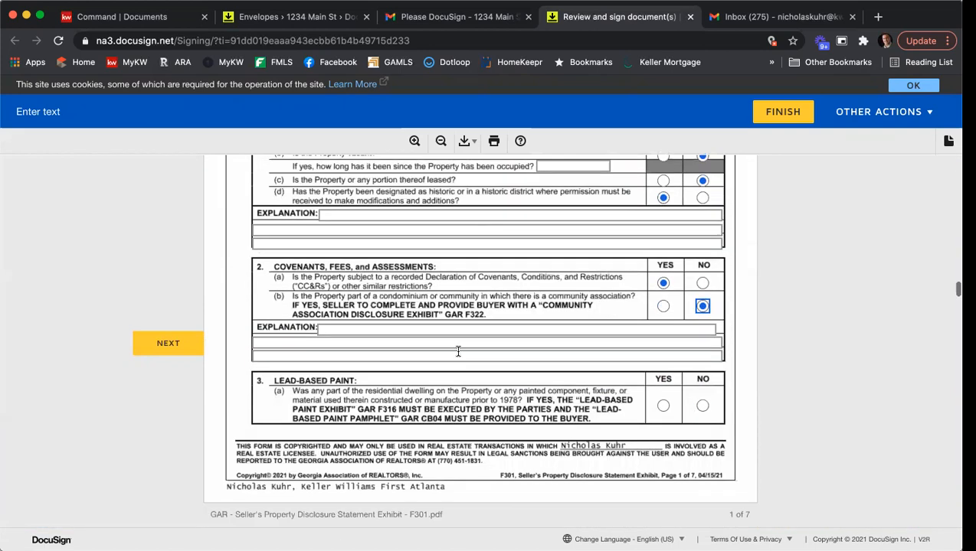
Write 'Info' and 'info' on section 2's explanation lines and answer lead-based paint NO
{"action": "left_click", "coordinate": [354, 327]}
{"action": "type", "text": "Info"}
{"action": "key", "text": "Tab"}
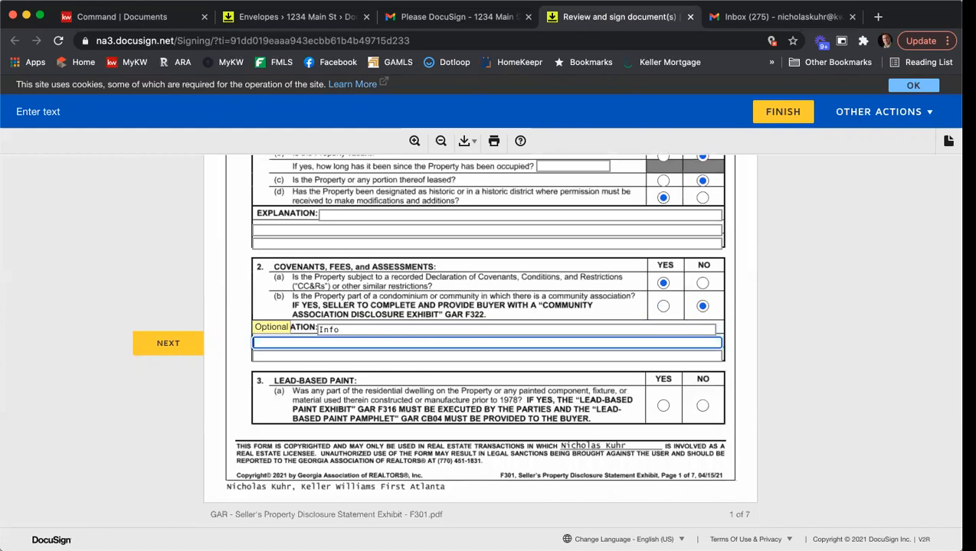
{"action": "key", "text": "Tab"}
{"action": "type", "text": "info"}
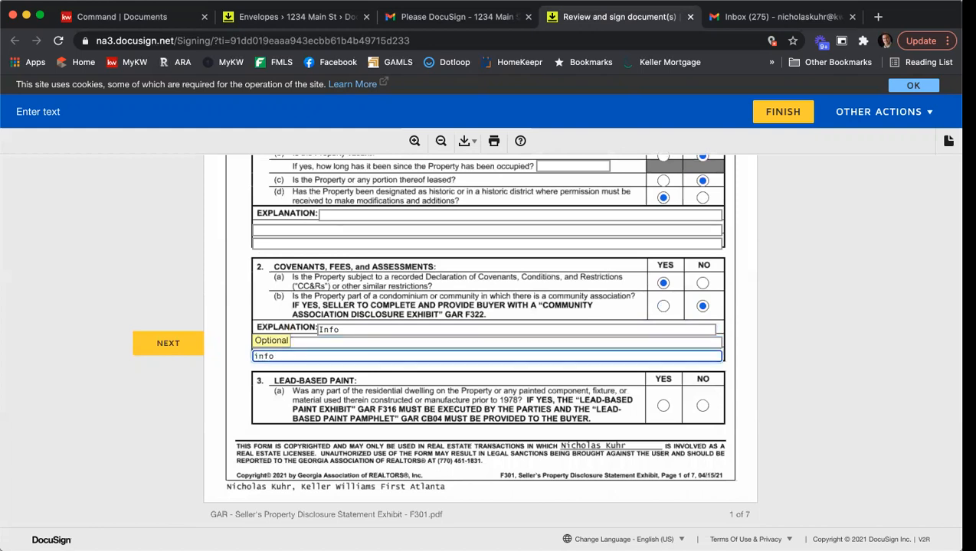
{"action": "left_click", "coordinate": [702, 406]}
Answer section 4: YES to 4(a), 4(b), 4(d), 4(e), 4(g), 4(h); NO to 4(c), 4(f)
{"action": "scroll", "coordinate": [612, 356], "scroll_direction": "down", "scroll_amount": 3}
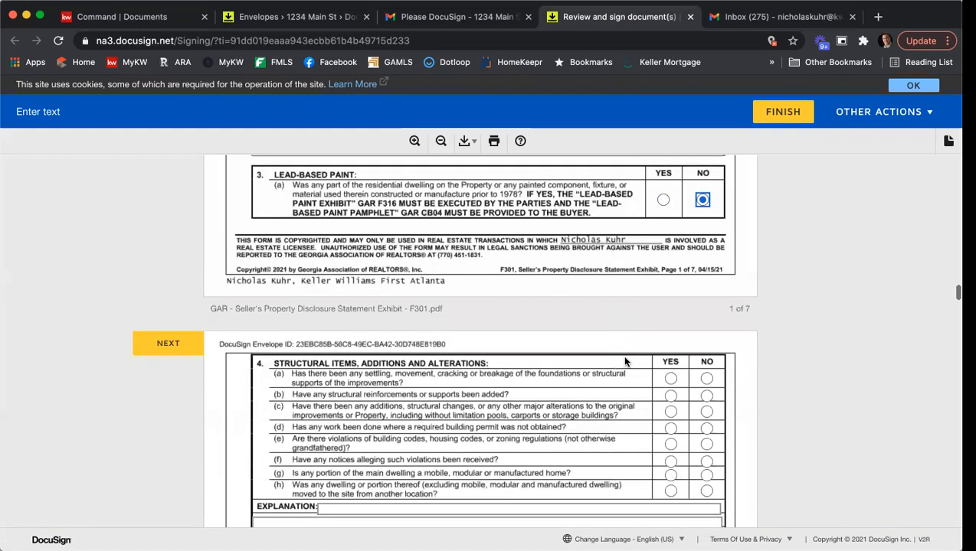
{"action": "left_click", "coordinate": [670, 379]}
{"action": "left_click", "coordinate": [671, 395]}
{"action": "left_click", "coordinate": [706, 412]}
{"action": "left_click", "coordinate": [670, 428]}
{"action": "left_click", "coordinate": [670, 445]}
{"action": "left_click", "coordinate": [706, 461]}
{"action": "left_click", "coordinate": [670, 477]}
{"action": "left_click", "coordinate": [670, 491]}
Answer section 5: YES to 5(a), 5(e), 5(f), 5(g), 5(h); NO to 5(c), 5(i)
{"action": "scroll", "coordinate": [659, 398], "scroll_direction": "down", "scroll_amount": 5}
{"action": "left_click", "coordinate": [671, 331]}
{"action": "left_click", "coordinate": [706, 358]}
{"action": "left_click", "coordinate": [671, 373]}
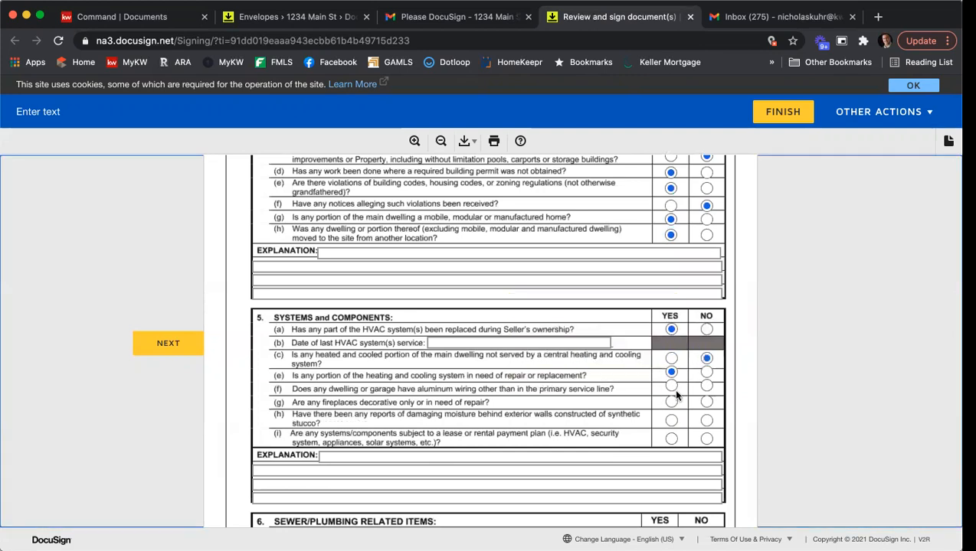
{"action": "left_click", "coordinate": [672, 387]}
{"action": "left_click", "coordinate": [672, 402]}
{"action": "left_click", "coordinate": [671, 421]}
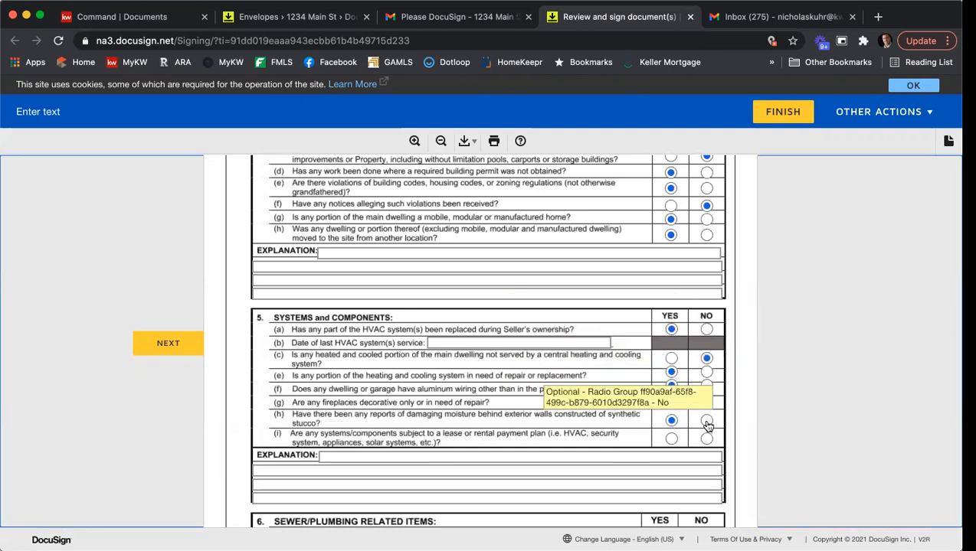
{"action": "left_click", "coordinate": [706, 439]}
Mark fixtures staying: Oven, both Refrigerators, Trash Compactor, Cable Remotes, Internet HUB, Ceiling Fan, Closet System, FP items, Dog House, Porch Swing, Statuary
{"action": "scroll", "coordinate": [641, 382], "scroll_direction": "down", "scroll_amount": 10}
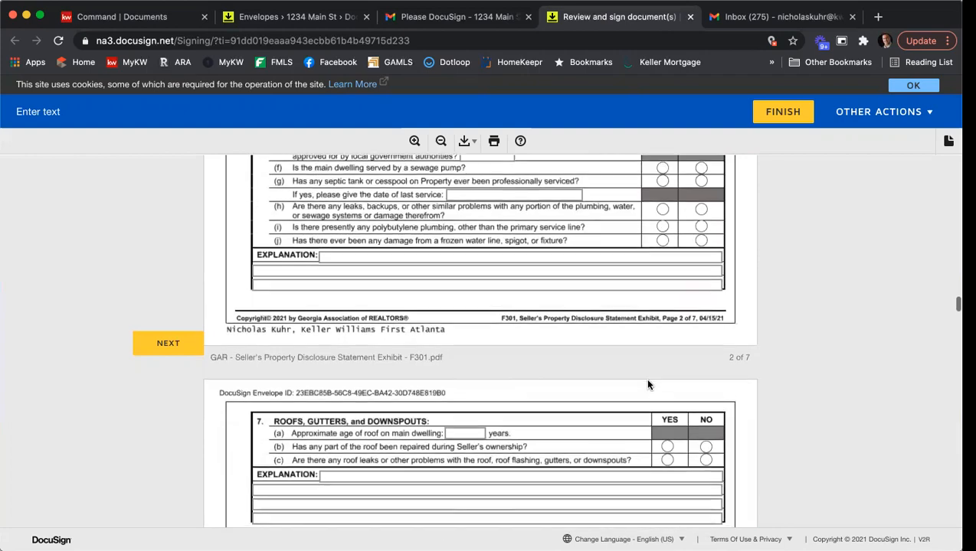
{"action": "scroll", "coordinate": [630, 381], "scroll_direction": "down", "scroll_amount": 20}
{"action": "scroll", "coordinate": [592, 373], "scroll_direction": "down", "scroll_amount": 20}
{"action": "scroll", "coordinate": [592, 374], "scroll_direction": "down", "scroll_amount": 10}
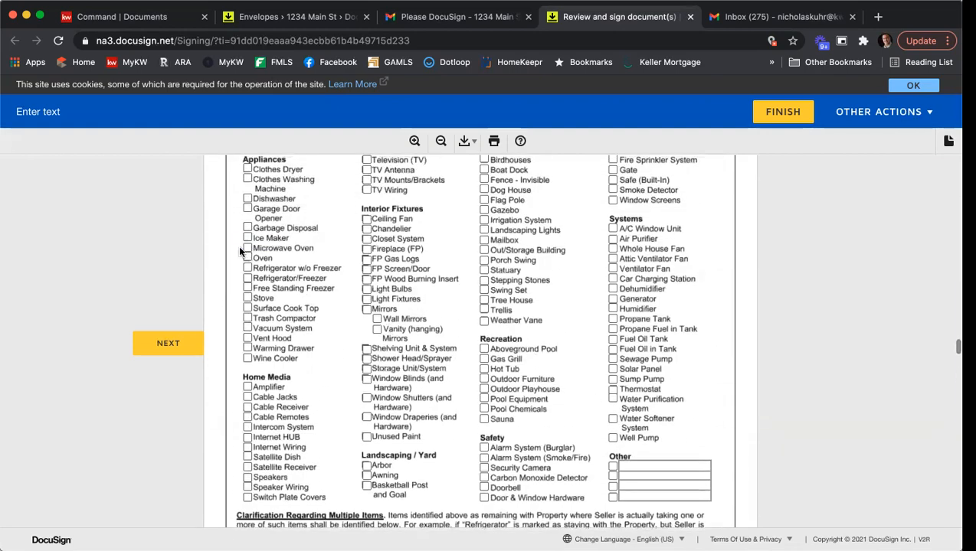
{"action": "left_click", "coordinate": [247, 258]}
{"action": "left_click", "coordinate": [247, 268]}
{"action": "left_click", "coordinate": [247, 278]}
{"action": "left_click", "coordinate": [247, 317]}
{"action": "left_click", "coordinate": [248, 416]}
{"action": "left_click", "coordinate": [248, 437]}
{"action": "left_click", "coordinate": [366, 219]}
{"action": "left_click", "coordinate": [366, 239]}
{"action": "left_click", "coordinate": [367, 258]}
{"action": "left_click", "coordinate": [366, 269]}
{"action": "left_click", "coordinate": [484, 190]}
{"action": "left_click", "coordinate": [484, 260]}
{"action": "left_click", "coordinate": [484, 271]}
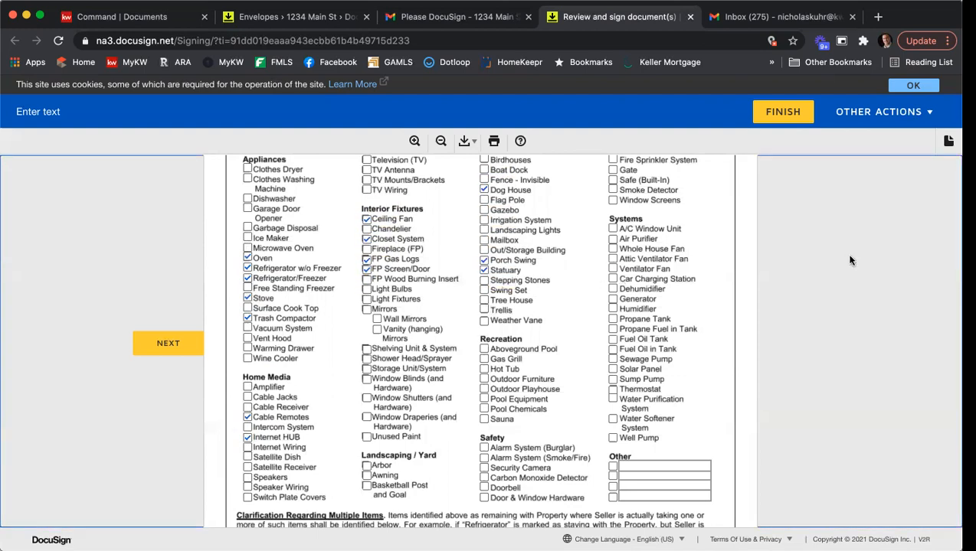
{"action": "scroll", "coordinate": [816, 249], "scroll_direction": "down", "scroll_amount": 5}
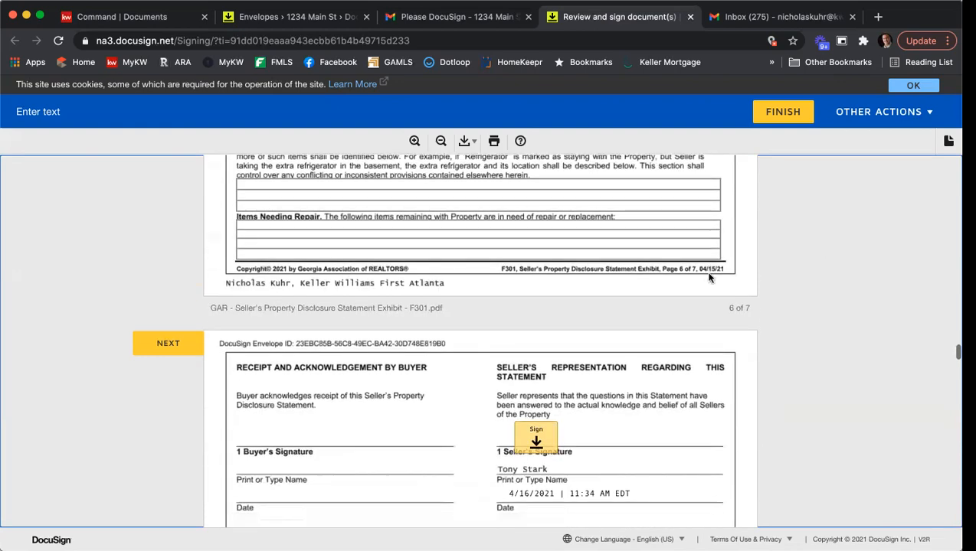
{"action": "scroll", "coordinate": [605, 404], "scroll_direction": "down", "scroll_amount": 2}
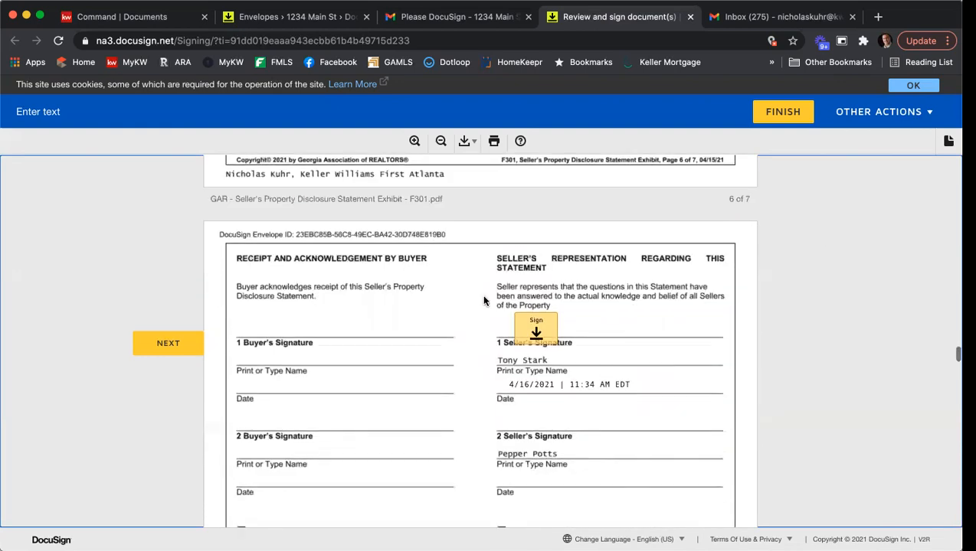
Enter 'name of HOA', choose Mandatory Membership Homeowners Association, and fill in 10 and 4 installments
{"action": "left_click", "coordinate": [535, 323]}
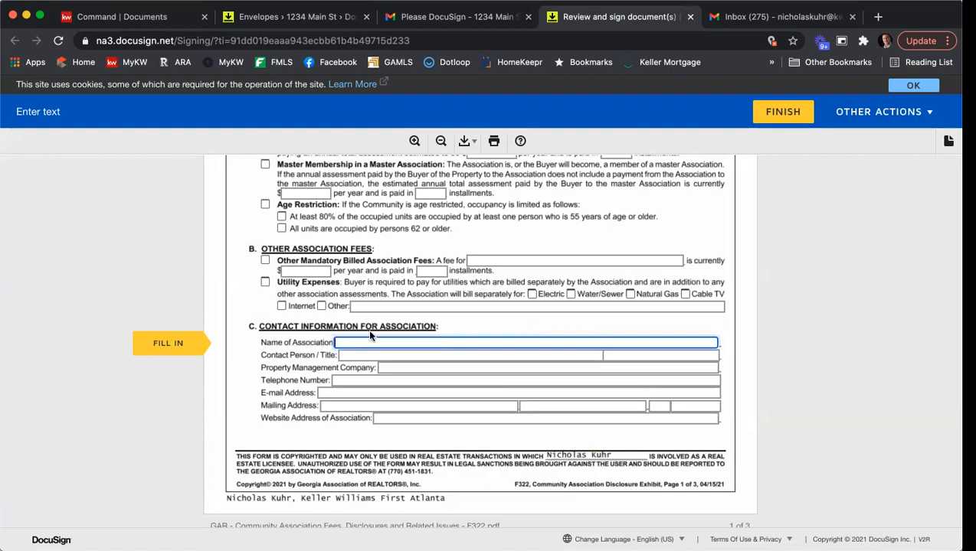
{"action": "type", "text": "name of HOA Here"}
{"action": "scroll", "coordinate": [406, 329], "scroll_direction": "up", "scroll_amount": 3}
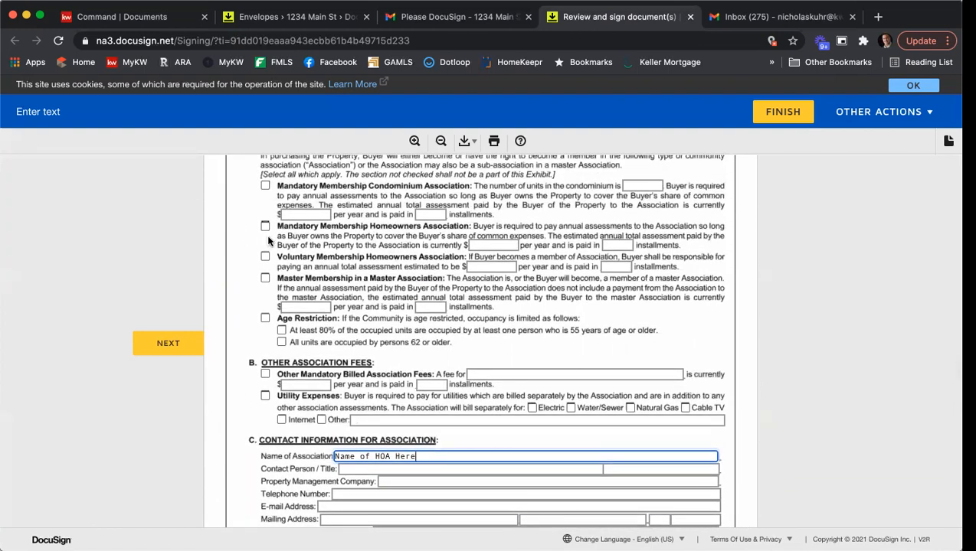
{"action": "left_click", "coordinate": [264, 227]}
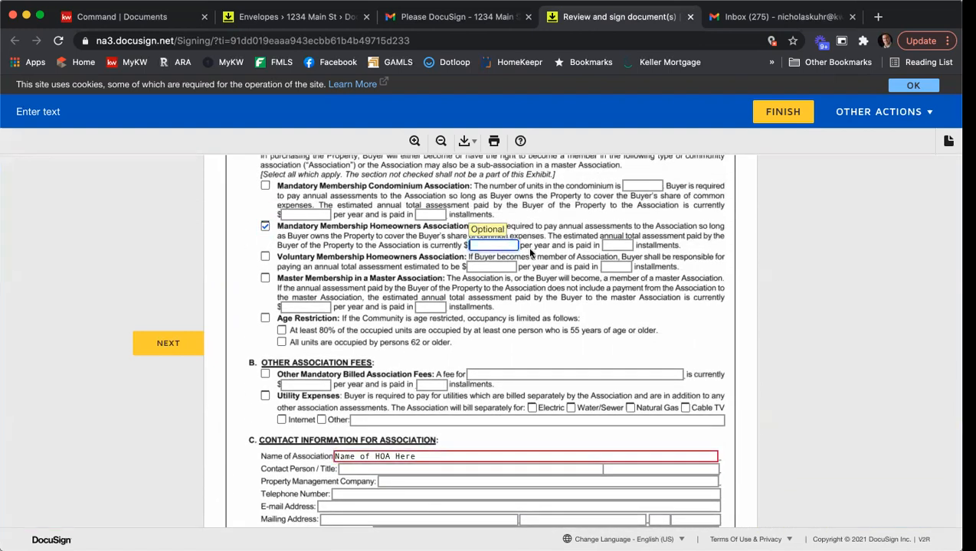
{"action": "type", "text": "1000"}
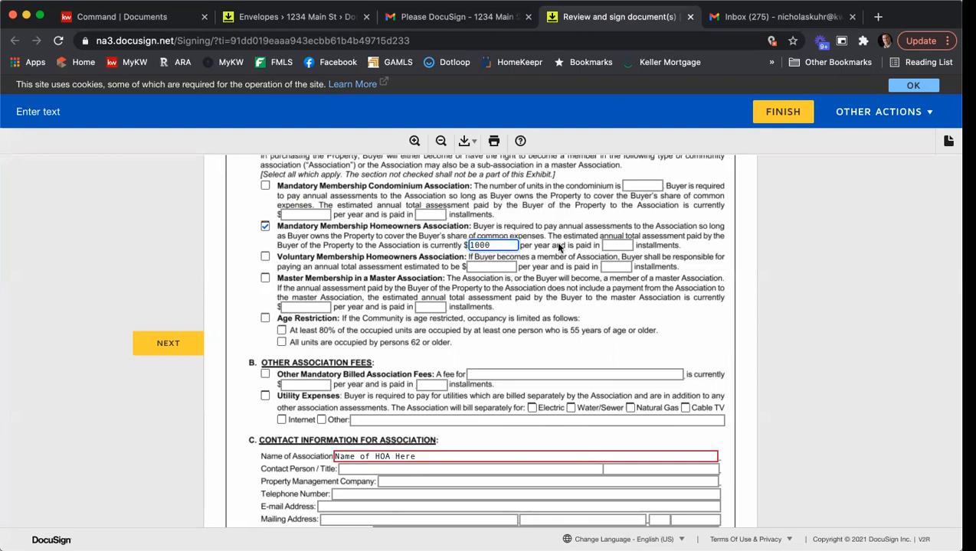
{"action": "left_click", "coordinate": [611, 244]}
{"action": "type", "text": "4"}
{"action": "scroll", "coordinate": [382, 355], "scroll_direction": "down", "scroll_amount": 3}
Fill contact person 'Name here' plus placeholder management company, phone, e-mail and mailing address entries
{"action": "left_click", "coordinate": [380, 335]}
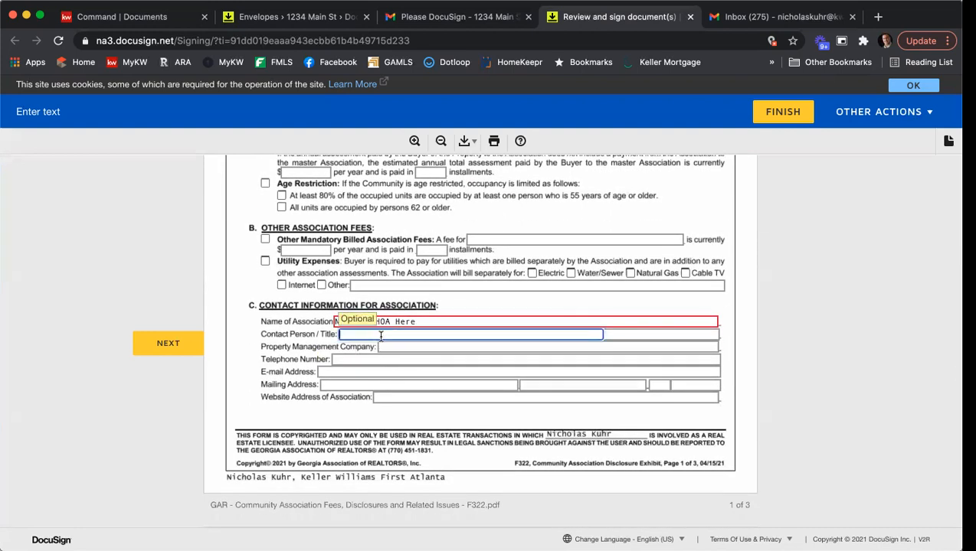
{"action": "type", "text": "Name here"}
{"action": "key", "text": "Tab"}
{"action": "type", "text": "kljdlfjk"}
{"action": "key", "text": "Tab"}
{"action": "type", "text": "sdfk;kj;sdfk"}
{"action": "key", "text": "Tab"}
{"action": "type", "text": "wk;sdflkjsdflkjloj"}
{"action": "key", "text": "Tab"}
{"action": "type", "text": "spdojflsdkjf"}
{"action": "key", "text": "Tab"}
{"action": "type", "text": ";ljsdflkjs"}
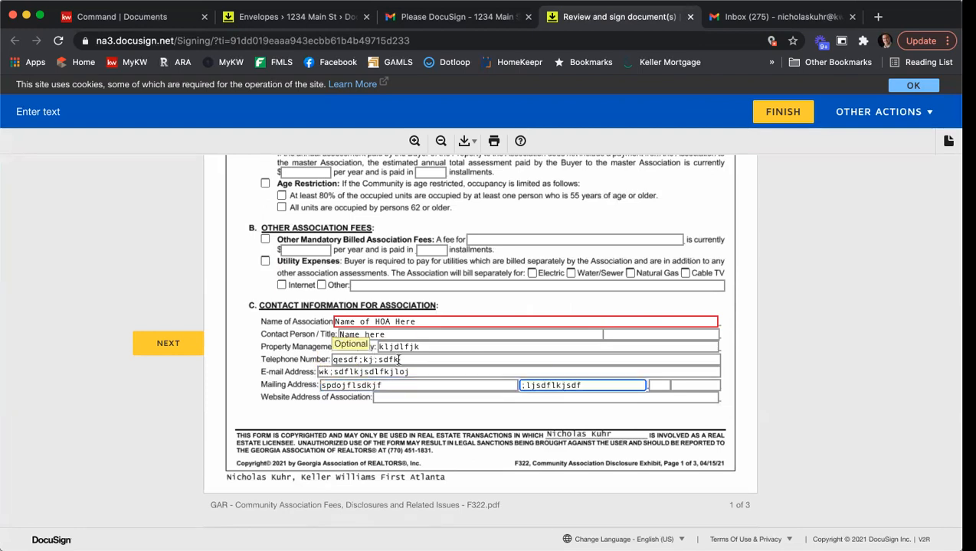
{"action": "scroll", "coordinate": [391, 378], "scroll_direction": "down", "scroll_amount": 5}
Tick Natural Gas, Water, Electricity, Concierge, Playground, Exercise Facility and Marina/Boat Storage as covered
{"action": "left_click", "coordinate": [371, 377]}
{"action": "left_click", "coordinate": [372, 389]}
{"action": "left_click", "coordinate": [281, 389]}
{"action": "scroll", "coordinate": [487, 412], "scroll_direction": "down", "scroll_amount": 2}
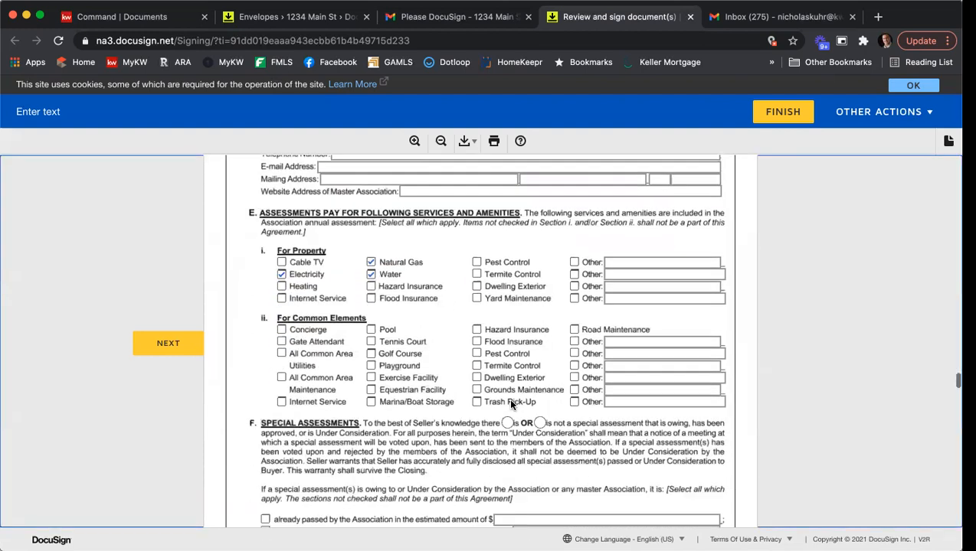
{"action": "left_click", "coordinate": [282, 287]}
{"action": "left_click", "coordinate": [371, 323]}
{"action": "left_click", "coordinate": [371, 335]}
{"action": "left_click", "coordinate": [370, 359]}
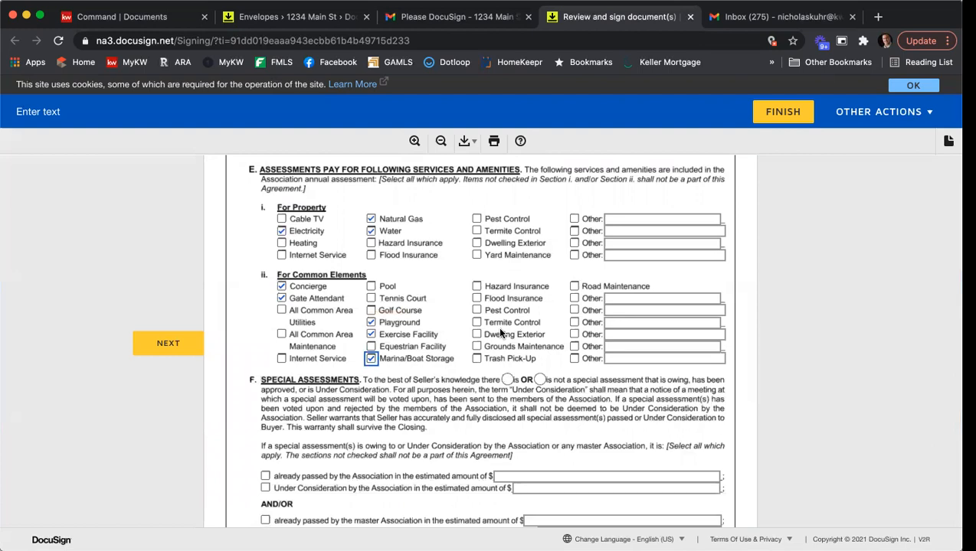
{"action": "scroll", "coordinate": [500, 333], "scroll_direction": "up", "scroll_amount": 10}
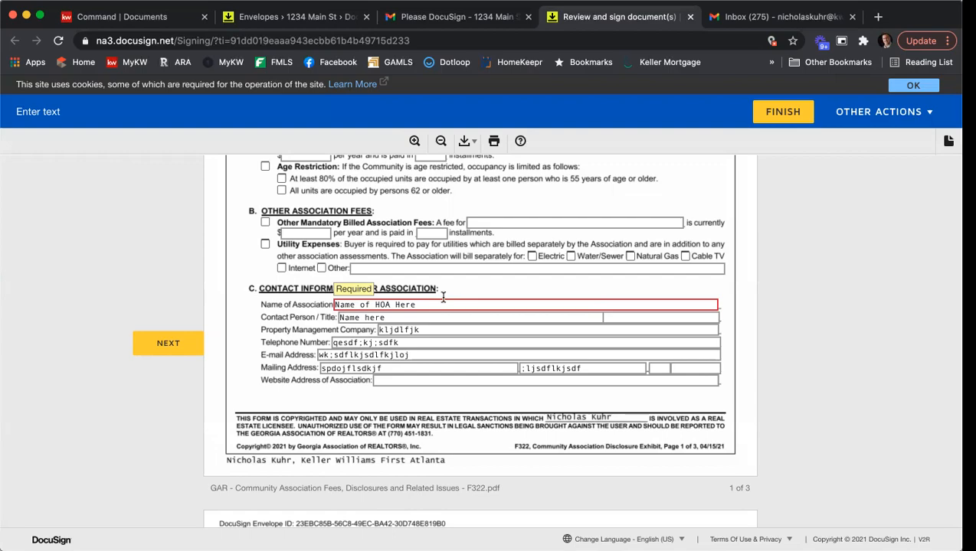
{"action": "scroll", "coordinate": [874, 286], "scroll_direction": "down", "scroll_amount": 15}
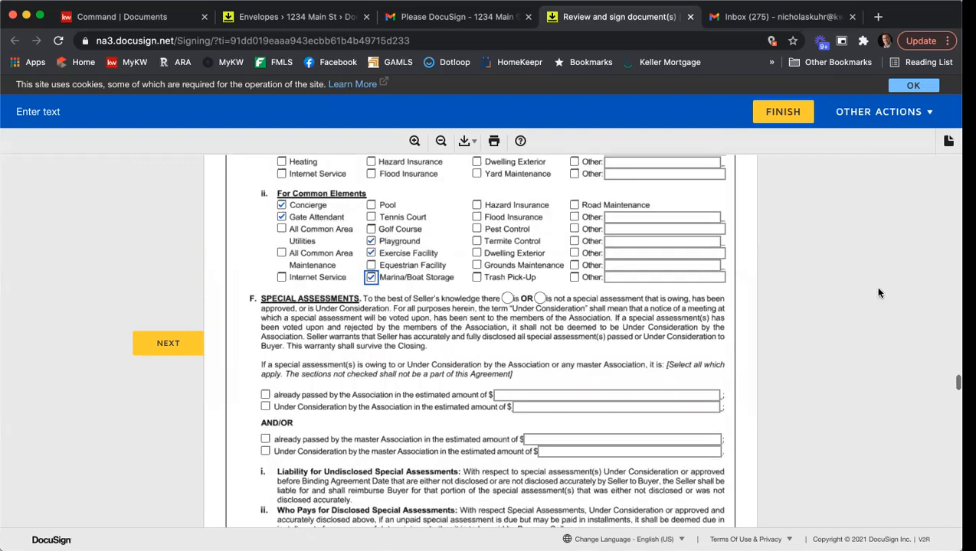
{"action": "scroll", "coordinate": [861, 302], "scroll_direction": "down", "scroll_amount": 10}
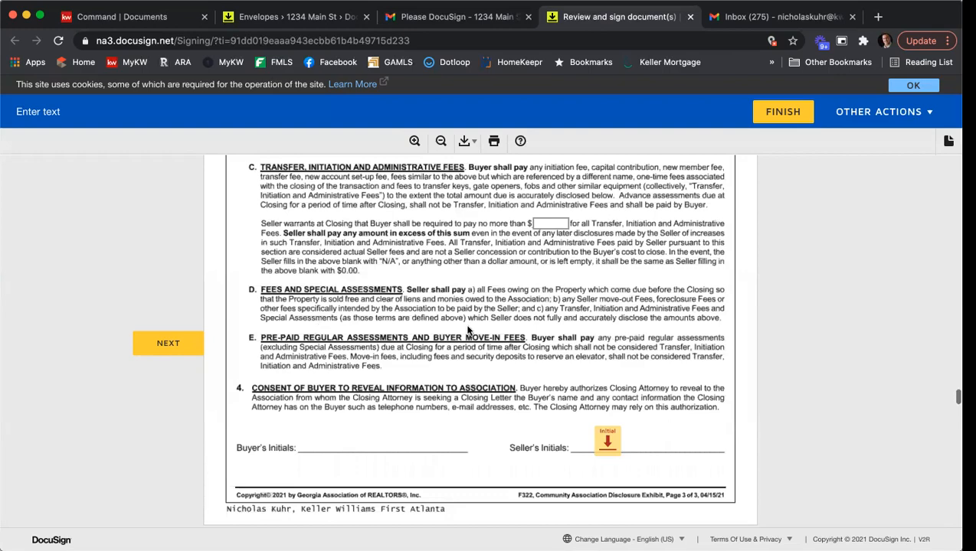
Apply seller initials on page 3 and purchase agreement page 1, plus signatures including page 8
{"action": "left_click", "coordinate": [605, 435]}
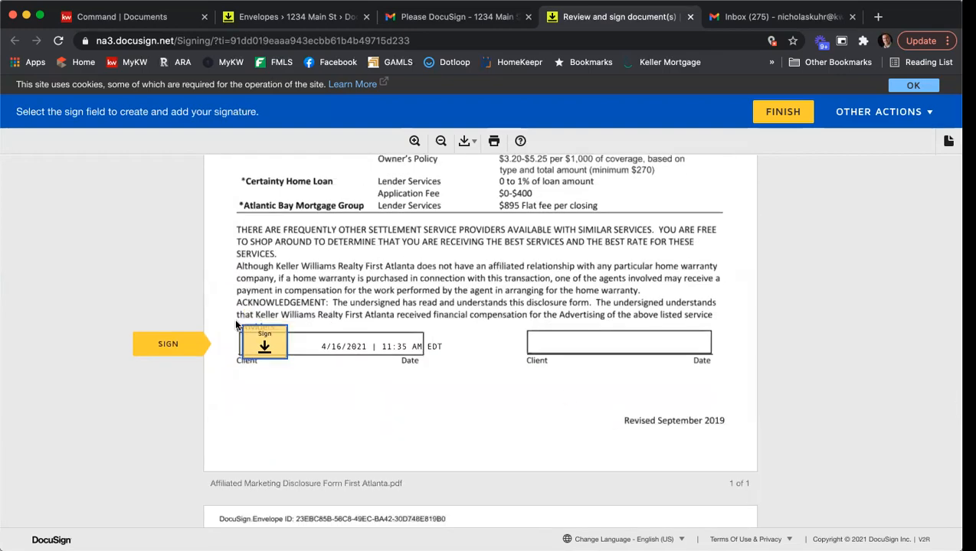
{"action": "left_click", "coordinate": [264, 346]}
{"action": "left_click", "coordinate": [291, 343]}
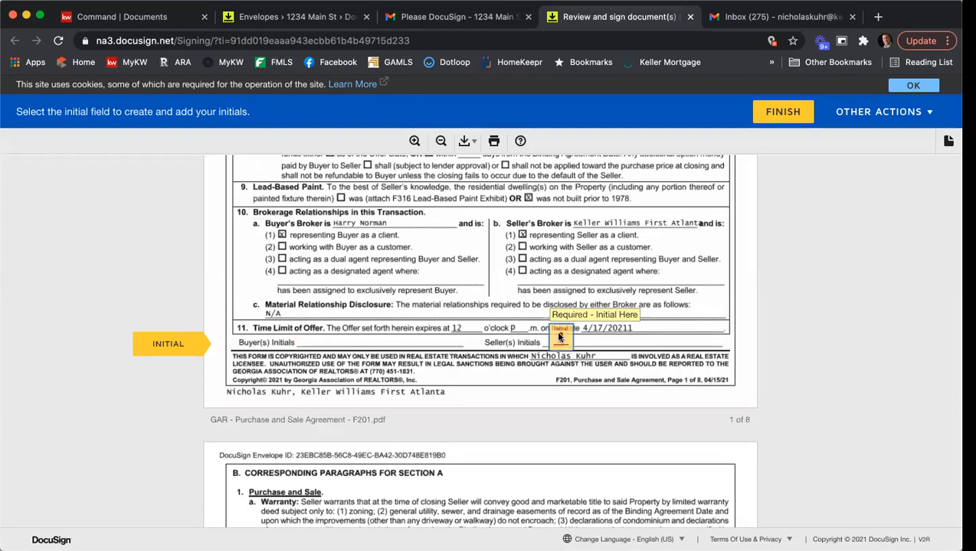
{"action": "left_click", "coordinate": [558, 337]}
{"action": "scroll", "coordinate": [555, 334], "scroll_direction": "up", "scroll_amount": 3}
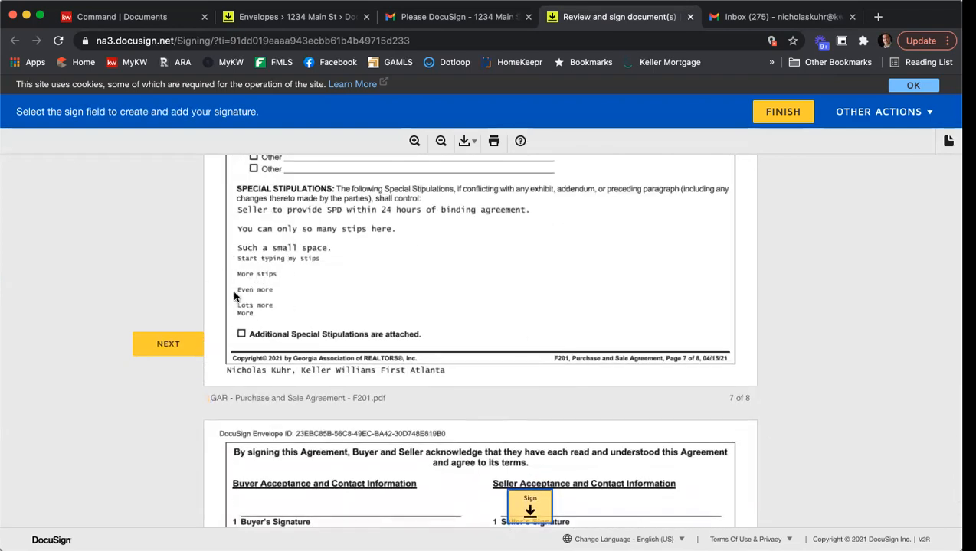
{"action": "scroll", "coordinate": [489, 279], "scroll_direction": "down", "scroll_amount": 5}
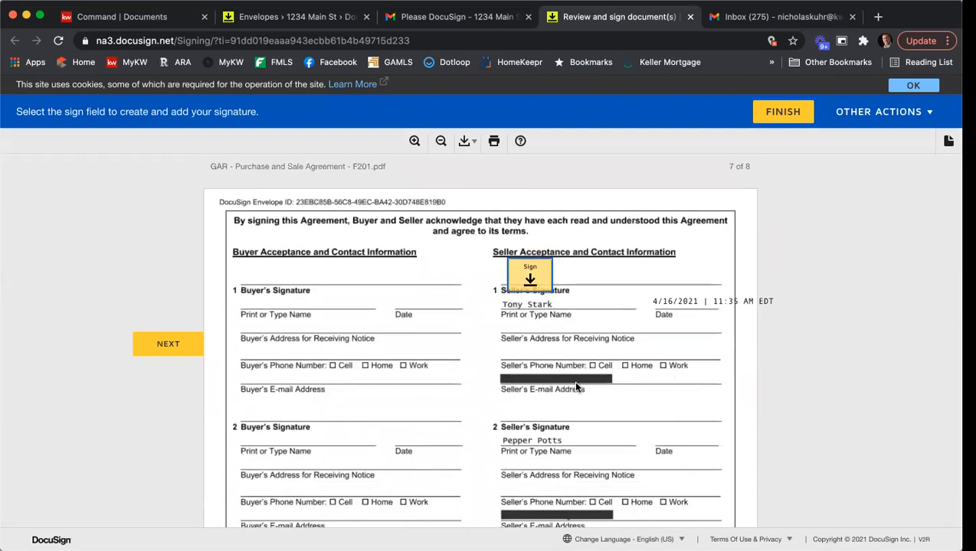
{"action": "left_click", "coordinate": [527, 279]}
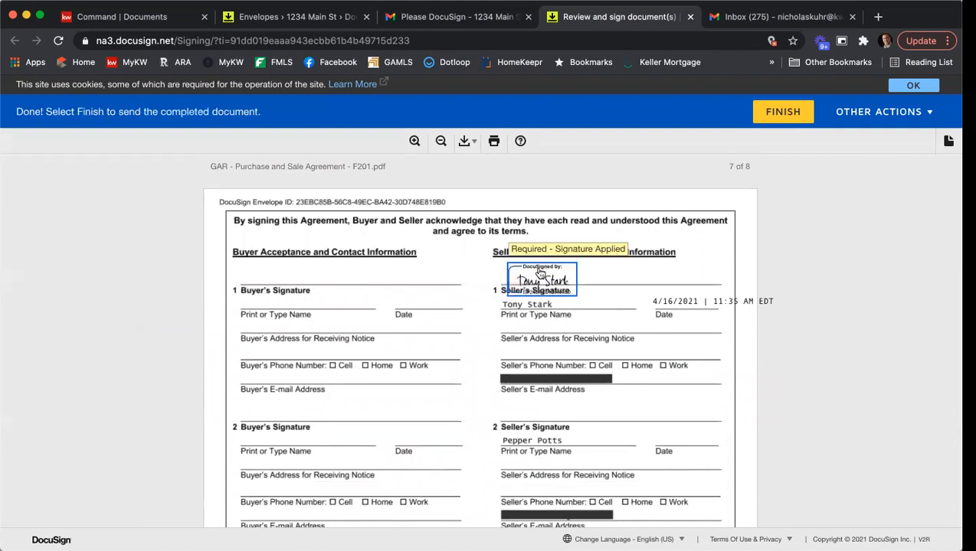
{"action": "scroll", "coordinate": [761, 155], "scroll_direction": "down", "scroll_amount": 15}
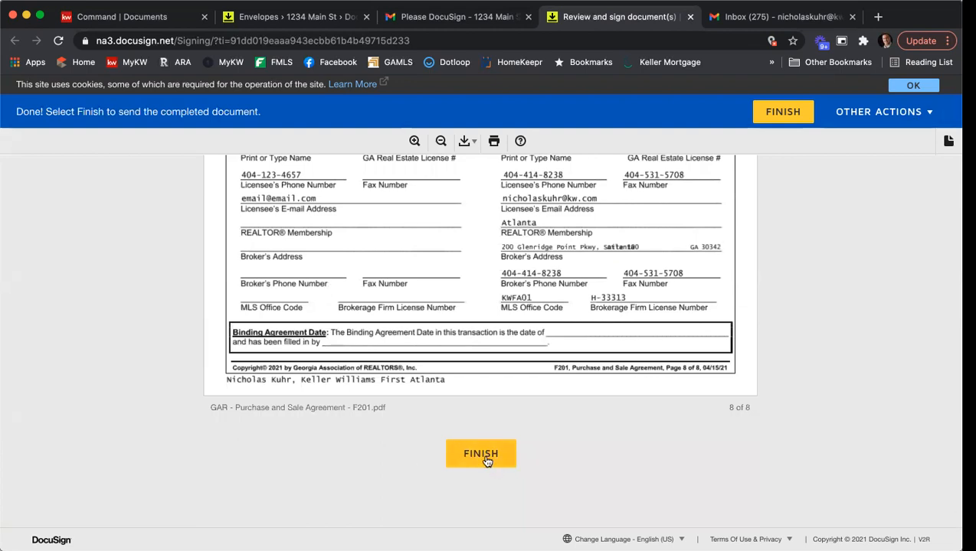
Finish signing, decline saving a copy with NO THANKS, and close the You're All Done page
{"action": "left_click", "coordinate": [485, 459]}
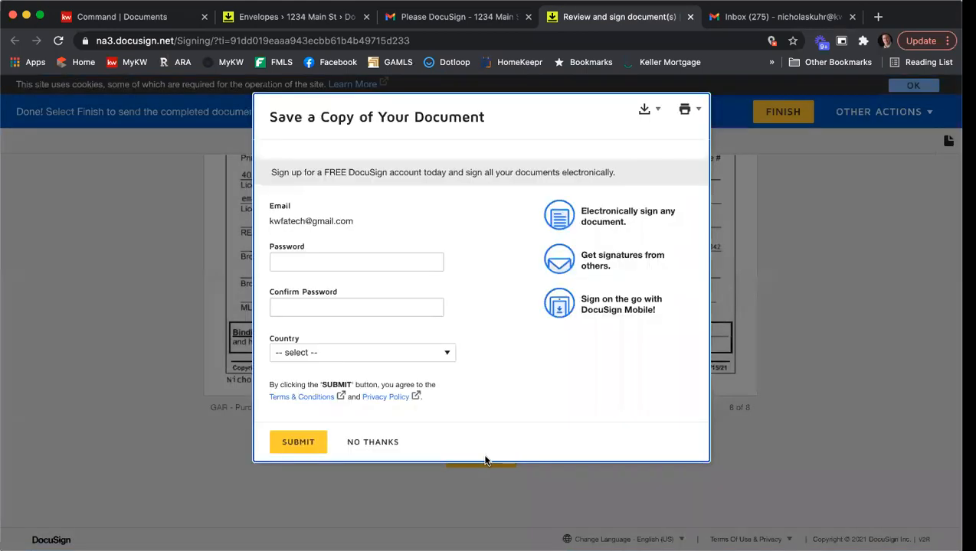
{"action": "left_click", "coordinate": [372, 442]}
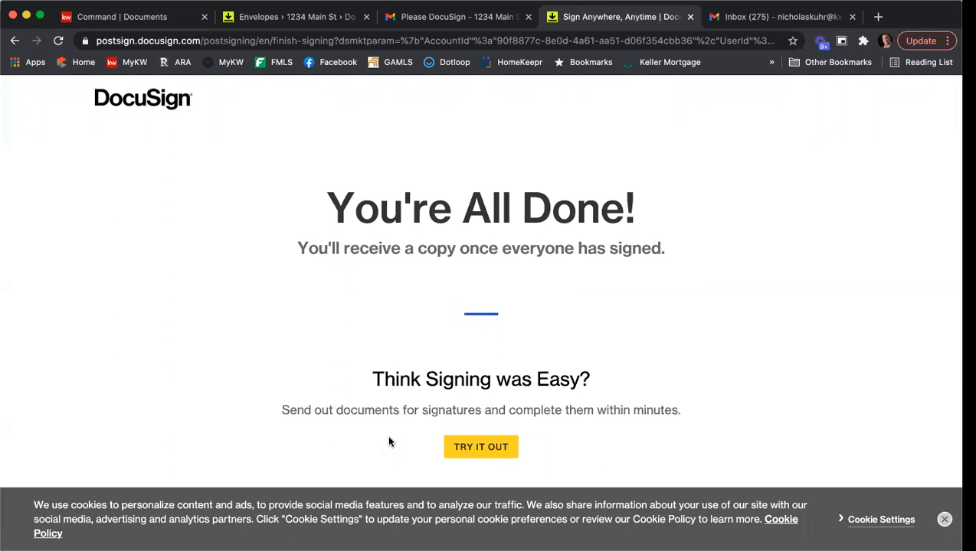
{"action": "left_click", "coordinate": [688, 17]}
Return to the inbox and switch Gmail to the second seller's account
{"action": "left_click", "coordinate": [191, 135]}
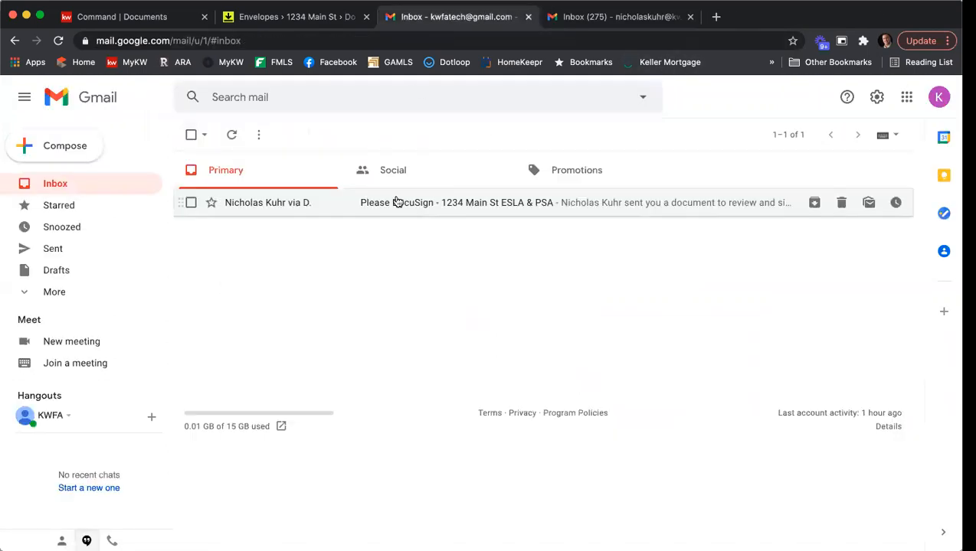
{"action": "left_click", "coordinate": [928, 102]}
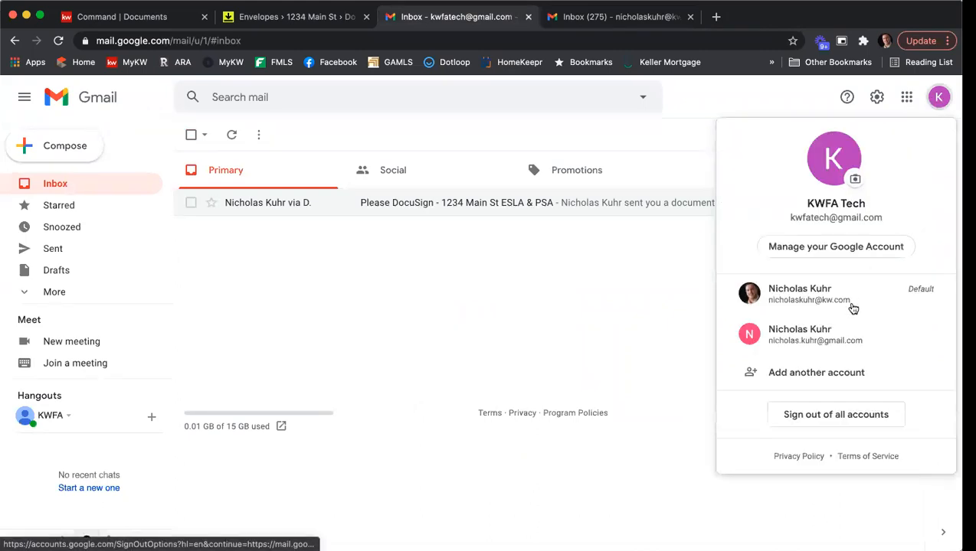
{"action": "left_click", "coordinate": [847, 337]}
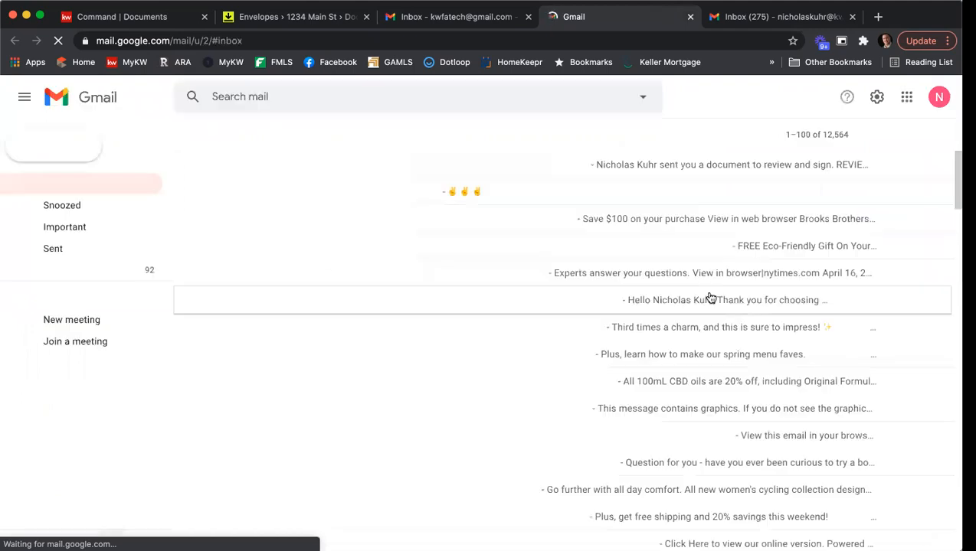
Open the second seller's ESLA & PSA DocuSign email and launch REVIEW DOCUMENTS
{"action": "left_click", "coordinate": [406, 168]}
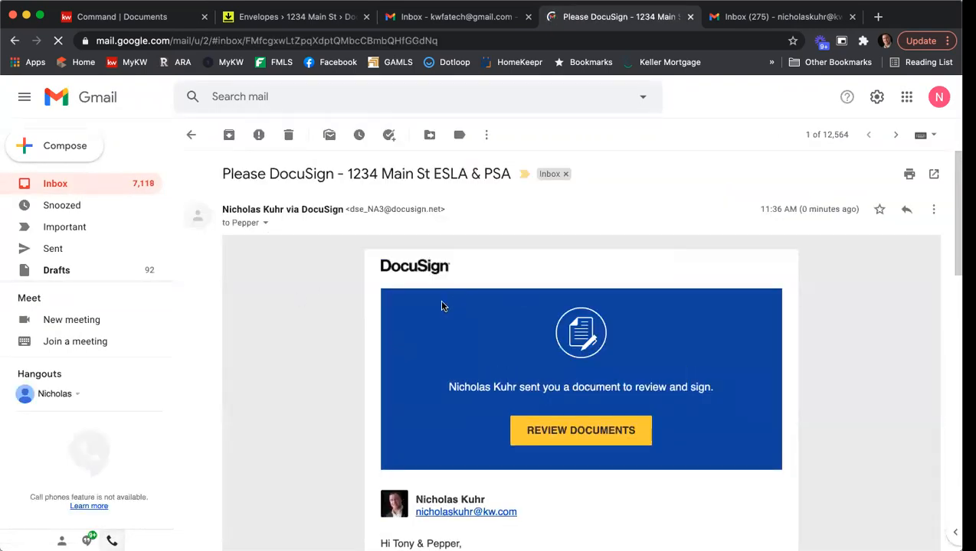
{"action": "scroll", "coordinate": [502, 422], "scroll_direction": "down", "scroll_amount": 5}
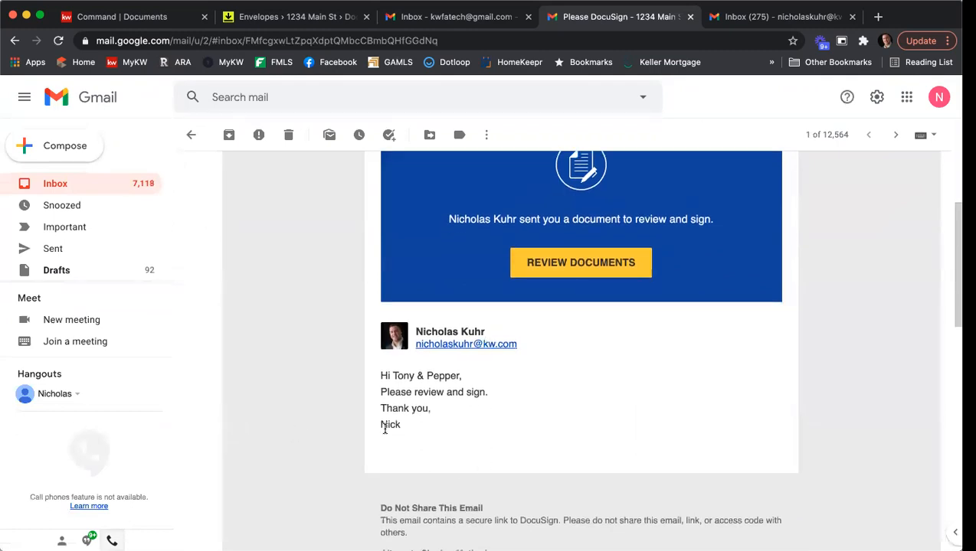
{"action": "left_click", "coordinate": [563, 264]}
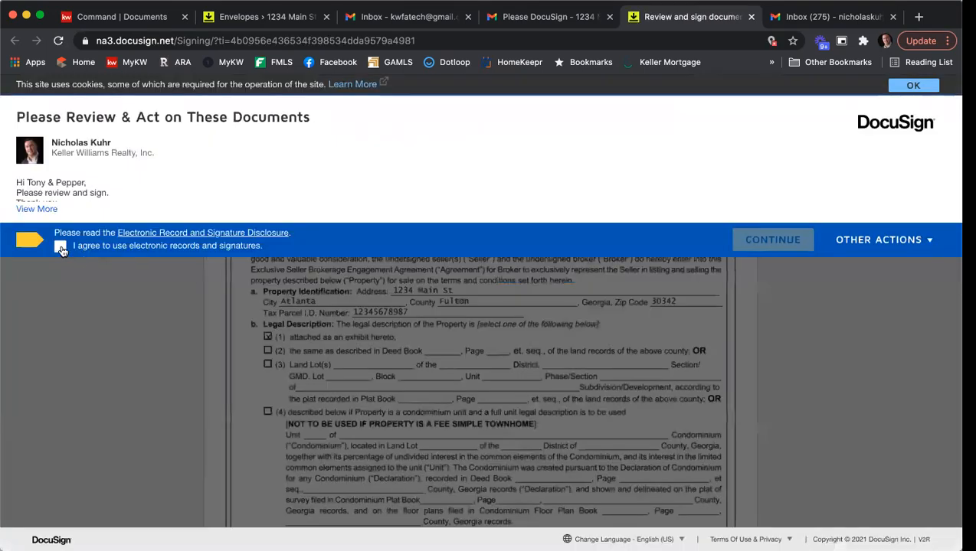
Accept the electronic records terms and adopt the second seller's signature on the first required field
{"action": "left_click", "coordinate": [61, 247]}
{"action": "left_click", "coordinate": [768, 240]}
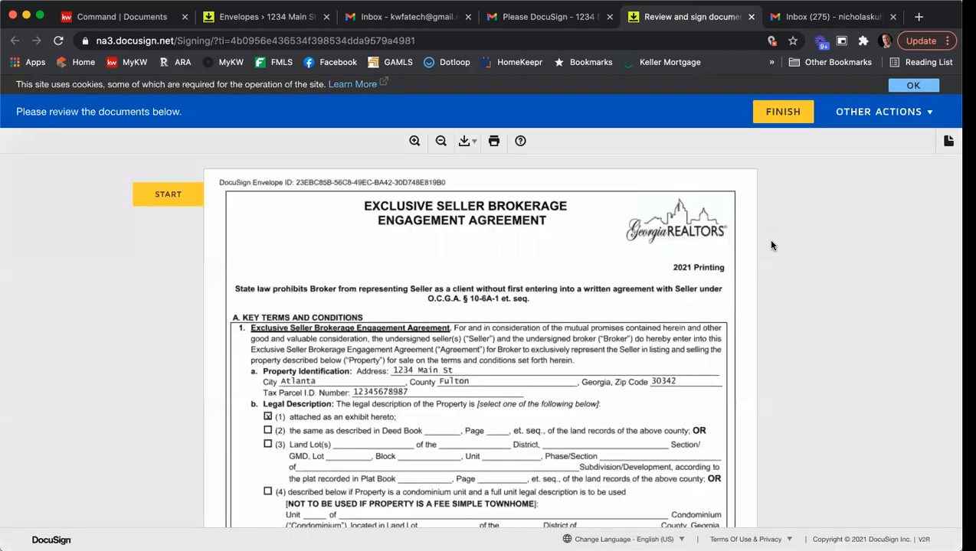
{"action": "left_click", "coordinate": [175, 203]}
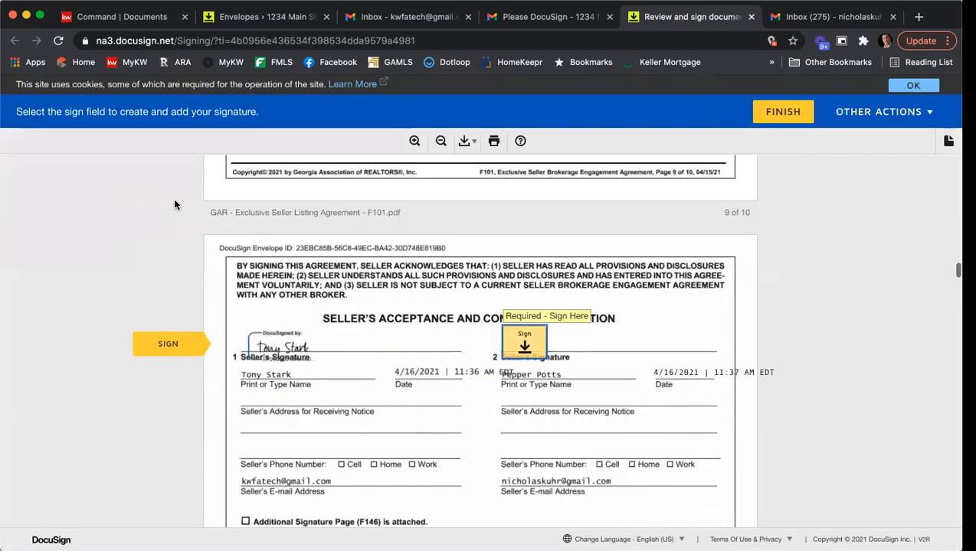
{"action": "left_click", "coordinate": [544, 331]}
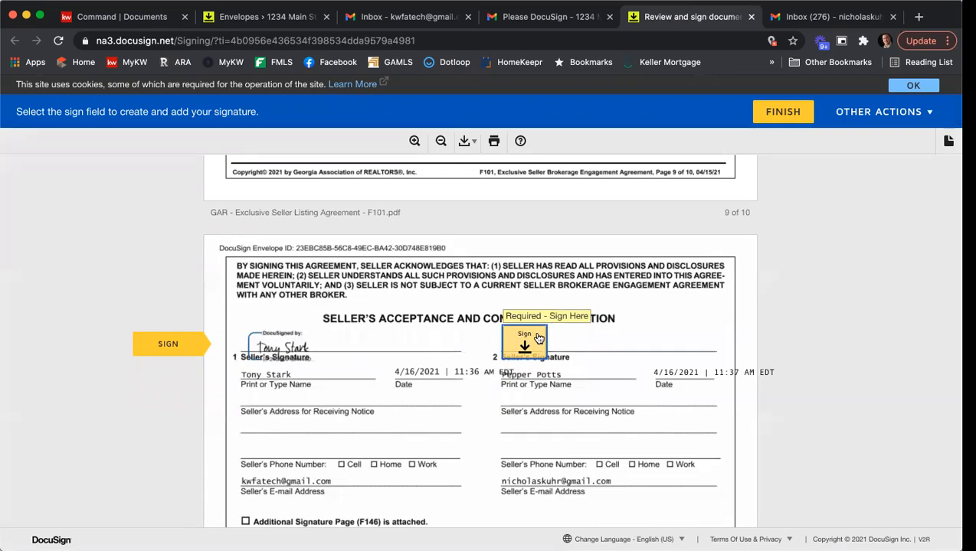
{"action": "left_click", "coordinate": [244, 441]}
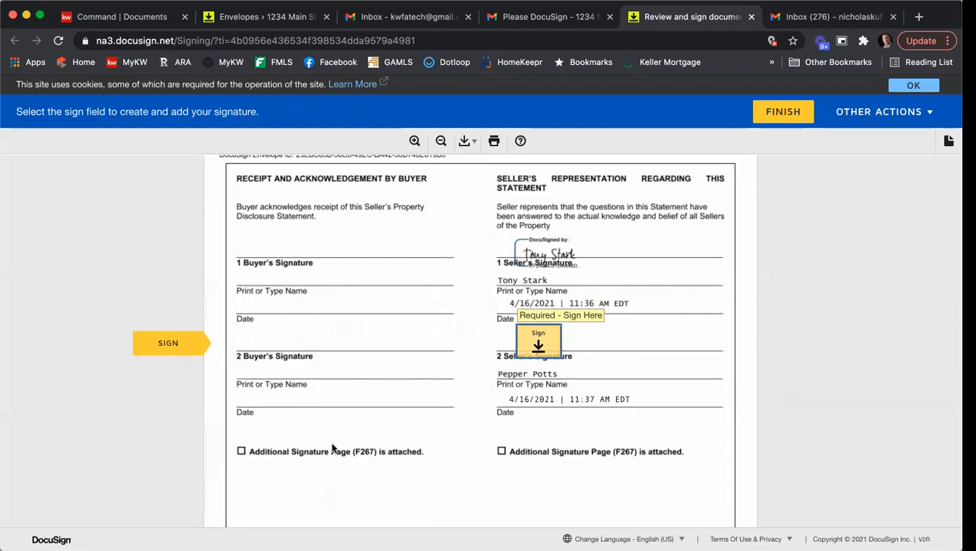
Apply the second seller's signature to the next required field further down the forms
{"action": "scroll", "coordinate": [383, 414], "scroll_direction": "up", "scroll_amount": 15}
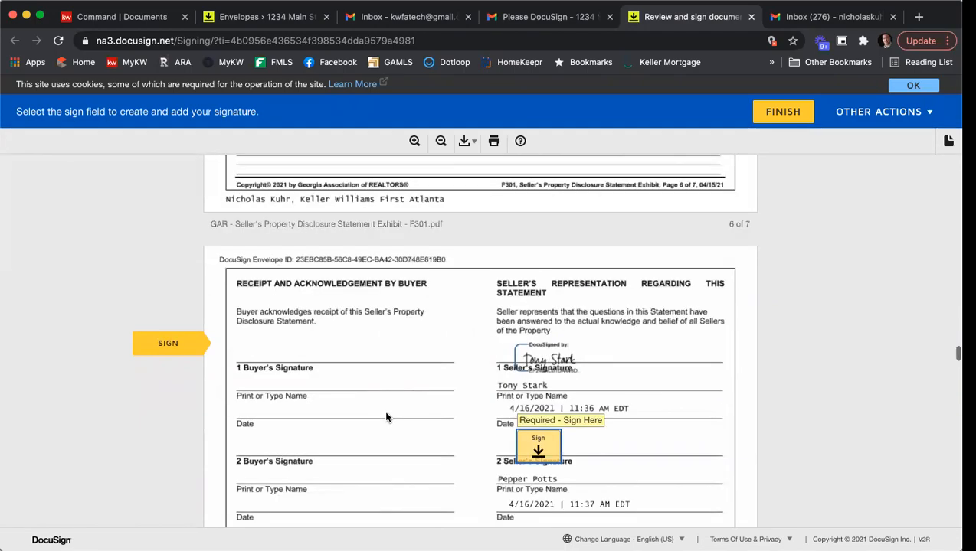
{"action": "scroll", "coordinate": [385, 419], "scroll_direction": "up", "scroll_amount": 15}
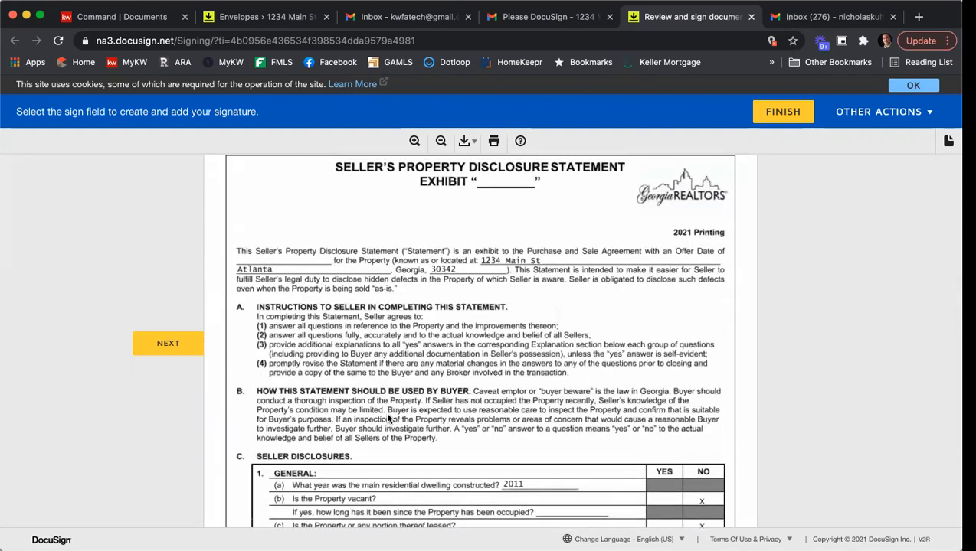
{"action": "scroll", "coordinate": [390, 412], "scroll_direction": "down", "scroll_amount": 4}
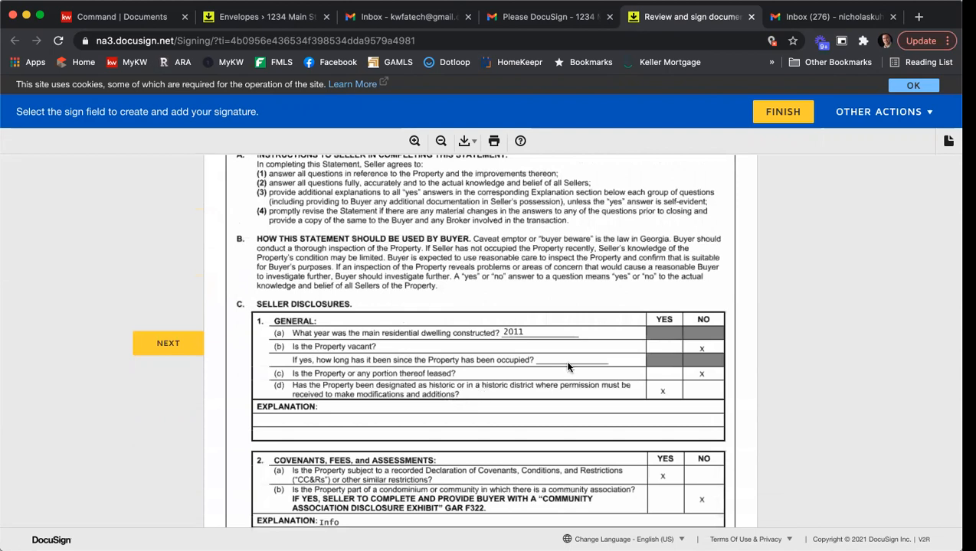
{"action": "scroll", "coordinate": [656, 322], "scroll_direction": "down", "scroll_amount": 2}
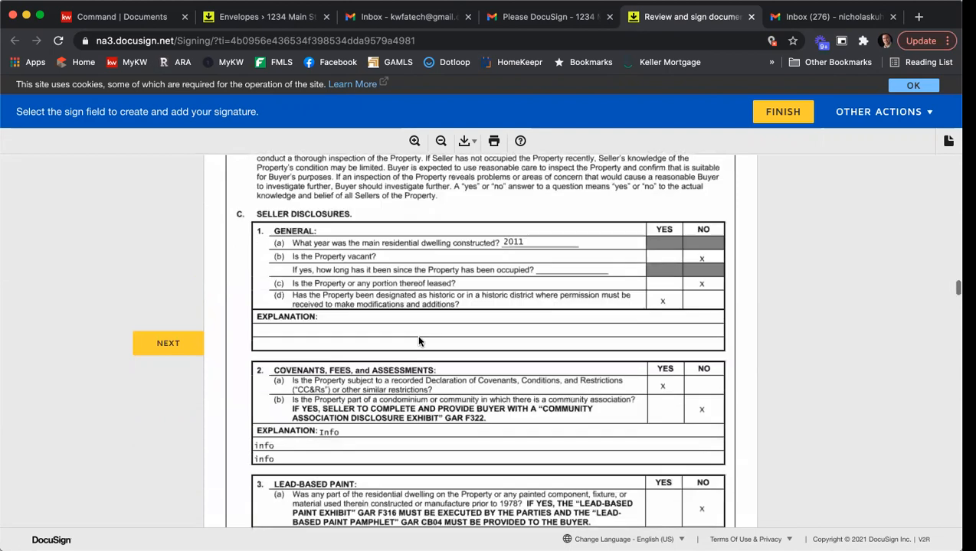
{"action": "scroll", "coordinate": [516, 356], "scroll_direction": "down", "scroll_amount": 3}
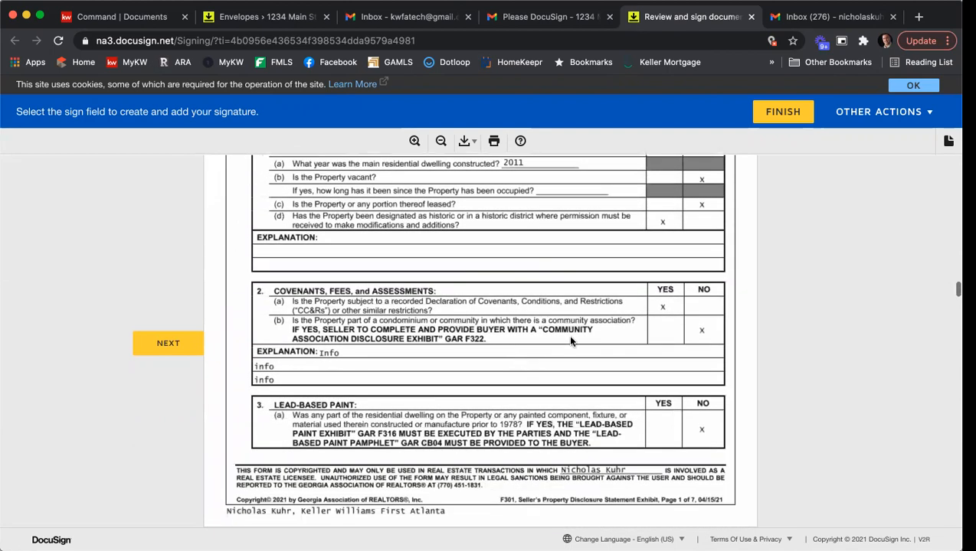
{"action": "scroll", "coordinate": [642, 329], "scroll_direction": "down", "scroll_amount": 9}
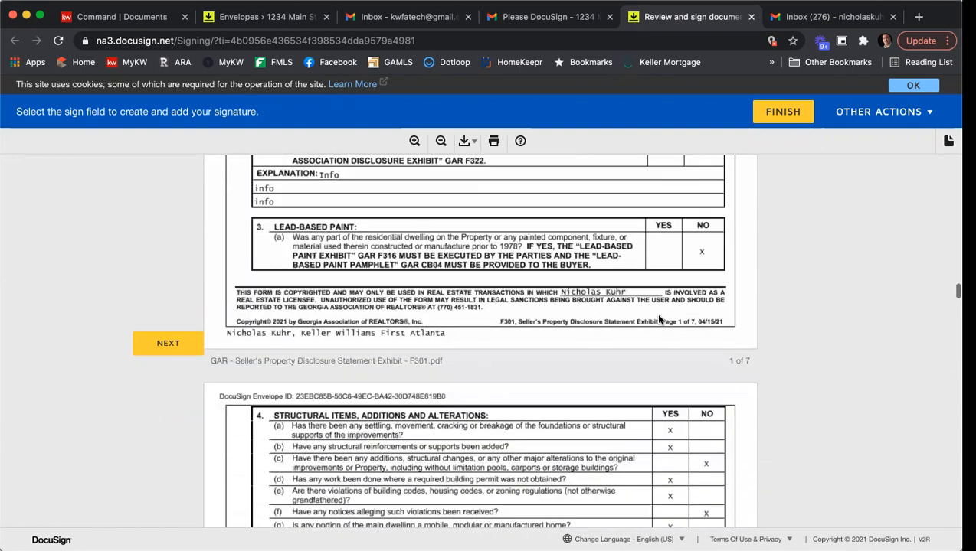
{"action": "scroll", "coordinate": [521, 296], "scroll_direction": "down", "scroll_amount": 5}
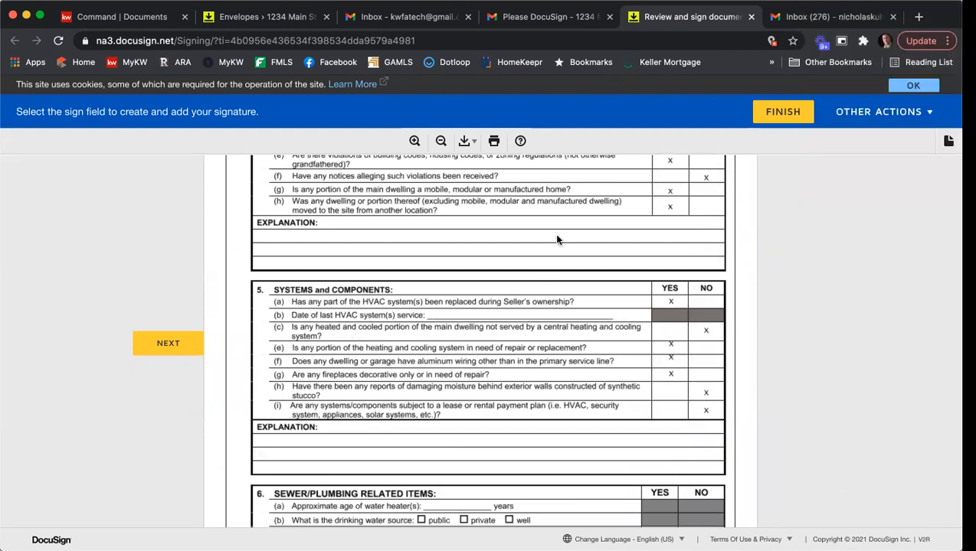
{"action": "scroll", "coordinate": [569, 222], "scroll_direction": "down", "scroll_amount": 3}
{"action": "scroll", "coordinate": [569, 222], "scroll_direction": "down", "scroll_amount": 10}
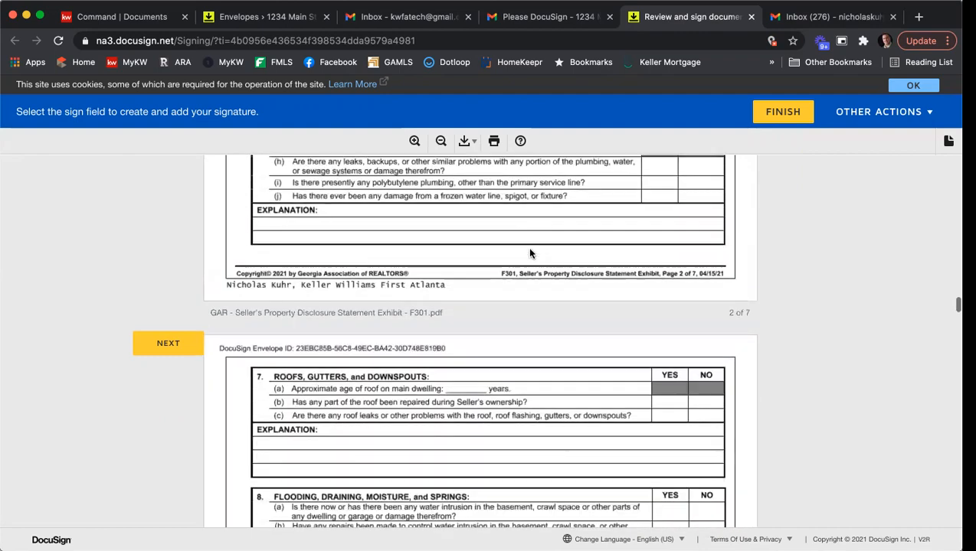
{"action": "scroll", "coordinate": [529, 252], "scroll_direction": "down", "scroll_amount": 15}
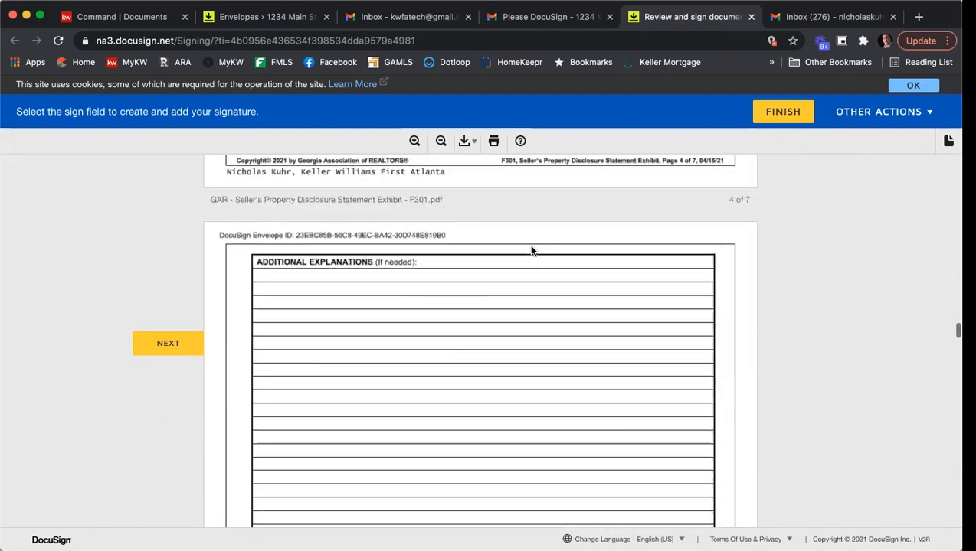
{"action": "scroll", "coordinate": [532, 252], "scroll_direction": "down", "scroll_amount": 3}
{"action": "scroll", "coordinate": [531, 251], "scroll_direction": "up", "scroll_amount": 4}
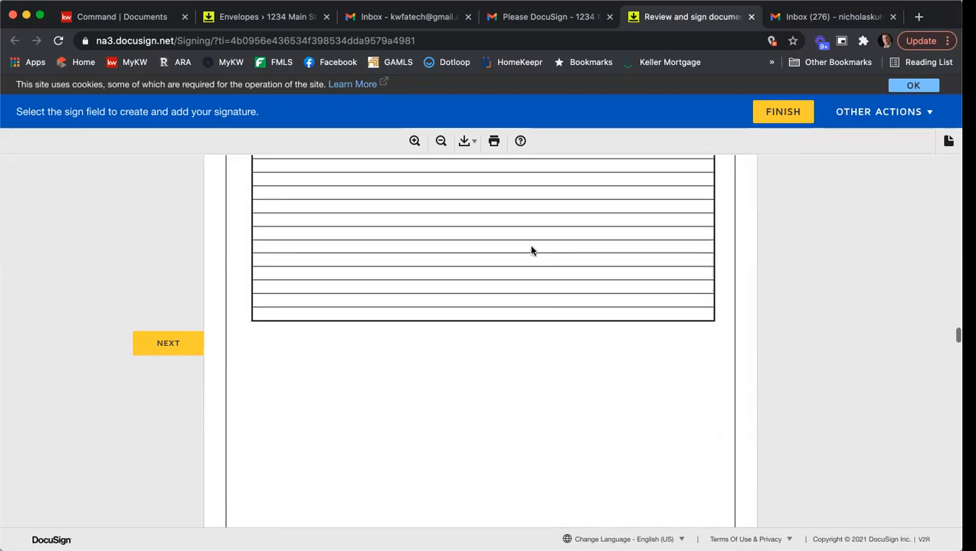
{"action": "scroll", "coordinate": [533, 251], "scroll_direction": "down", "scroll_amount": 20}
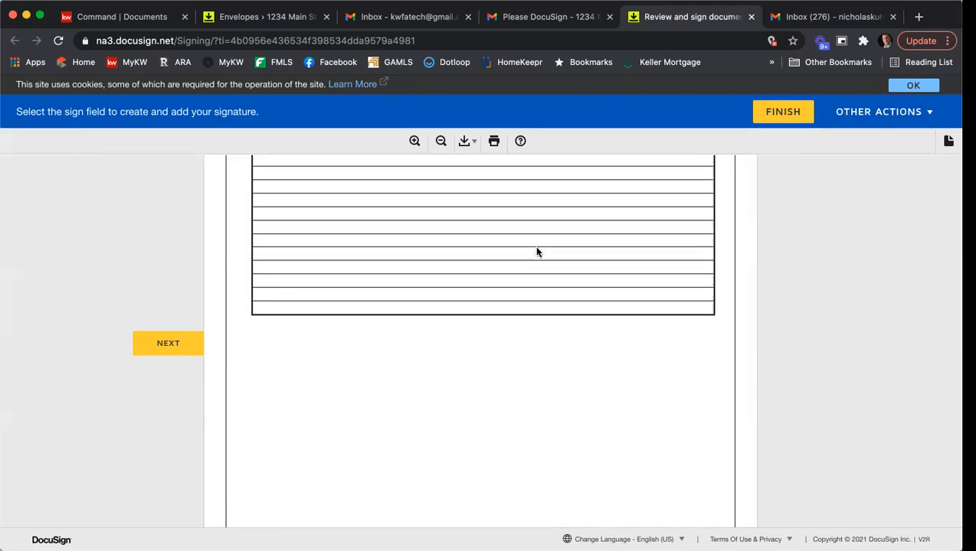
{"action": "scroll", "coordinate": [536, 251], "scroll_direction": "down", "scroll_amount": 5}
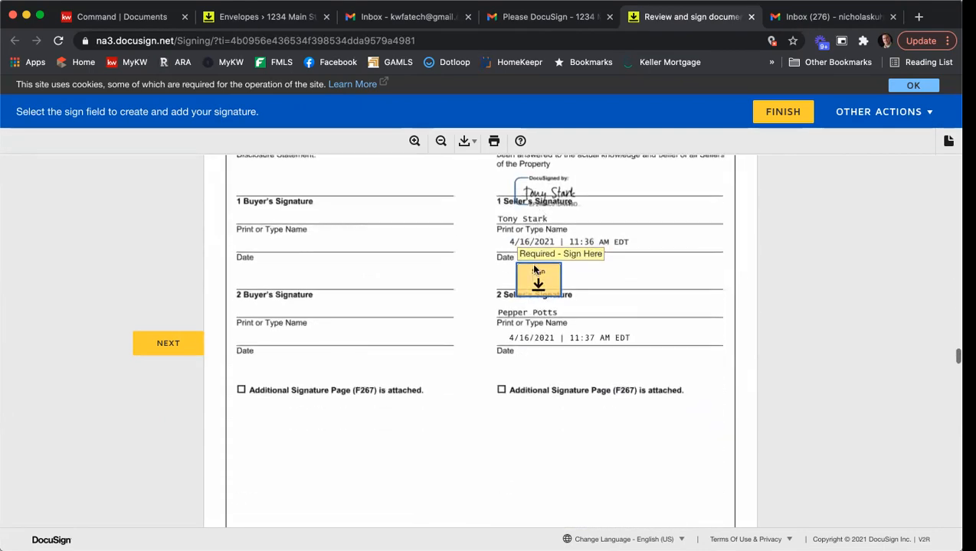
{"action": "left_click", "coordinate": [536, 281]}
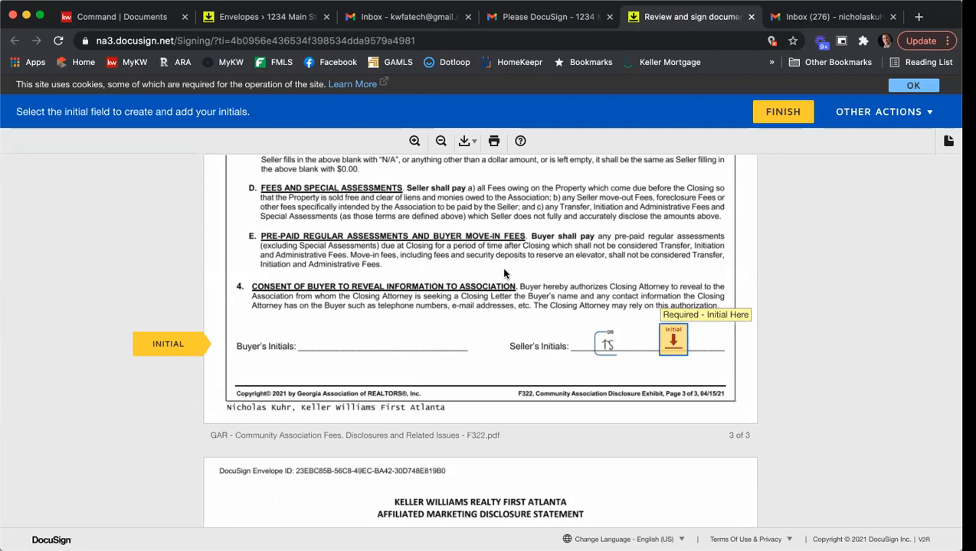
Add the seller's initials and sign the final signature field on the agreement's acceptance page
{"action": "scroll", "coordinate": [513, 271], "scroll_direction": "up", "scroll_amount": 20}
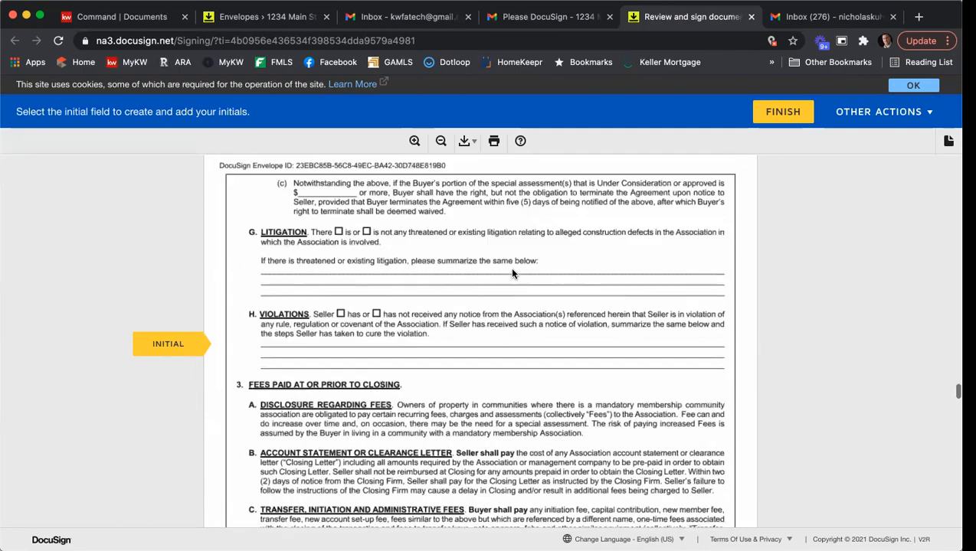
{"action": "scroll", "coordinate": [515, 276], "scroll_direction": "down", "scroll_amount": 1}
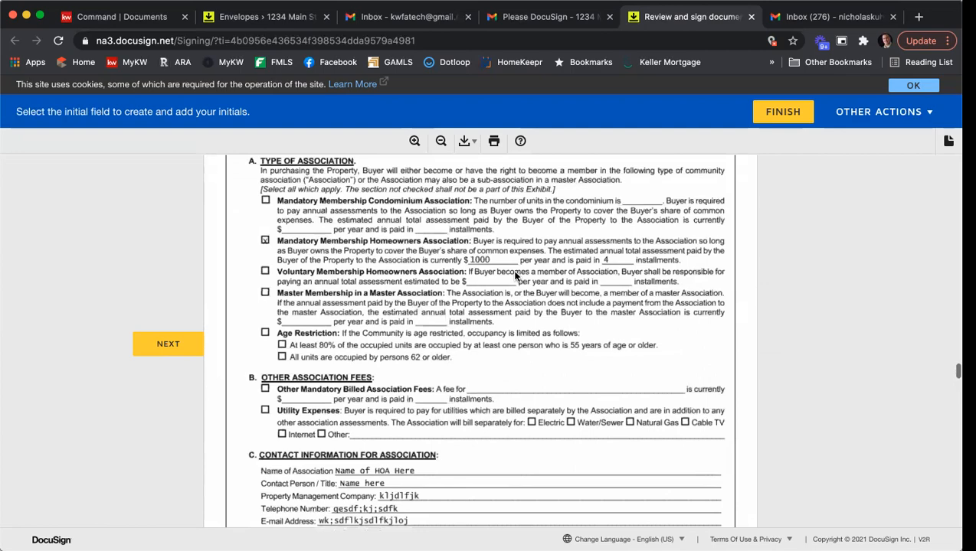
{"action": "scroll", "coordinate": [521, 266], "scroll_direction": "up", "scroll_amount": 3}
{"action": "scroll", "coordinate": [532, 249], "scroll_direction": "down", "scroll_amount": 4}
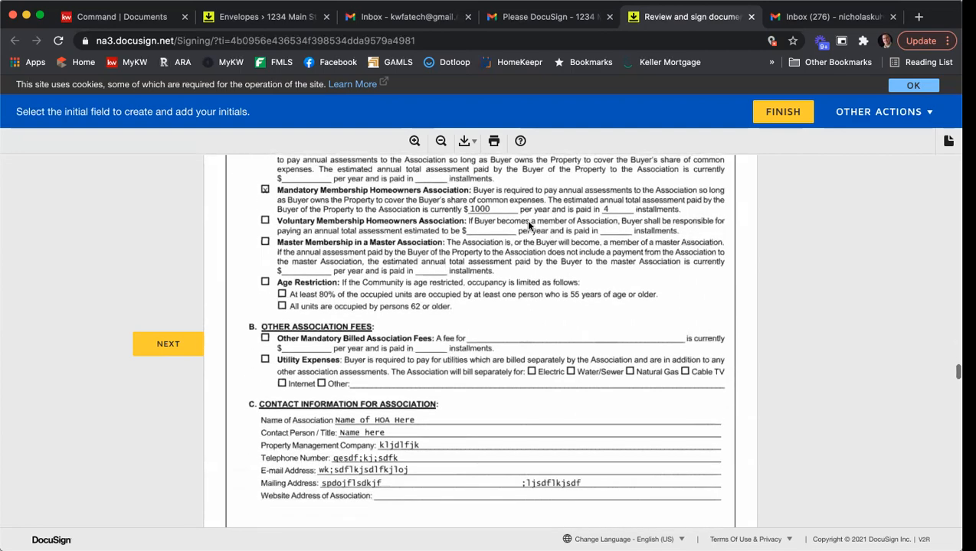
{"action": "scroll", "coordinate": [436, 445], "scroll_direction": "down", "scroll_amount": 20}
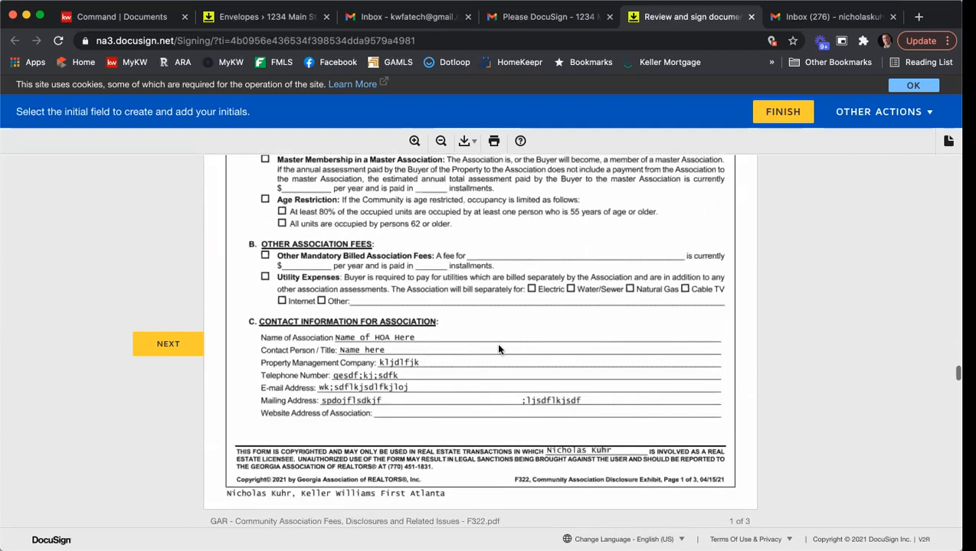
{"action": "scroll", "coordinate": [528, 340], "scroll_direction": "down", "scroll_amount": 20}
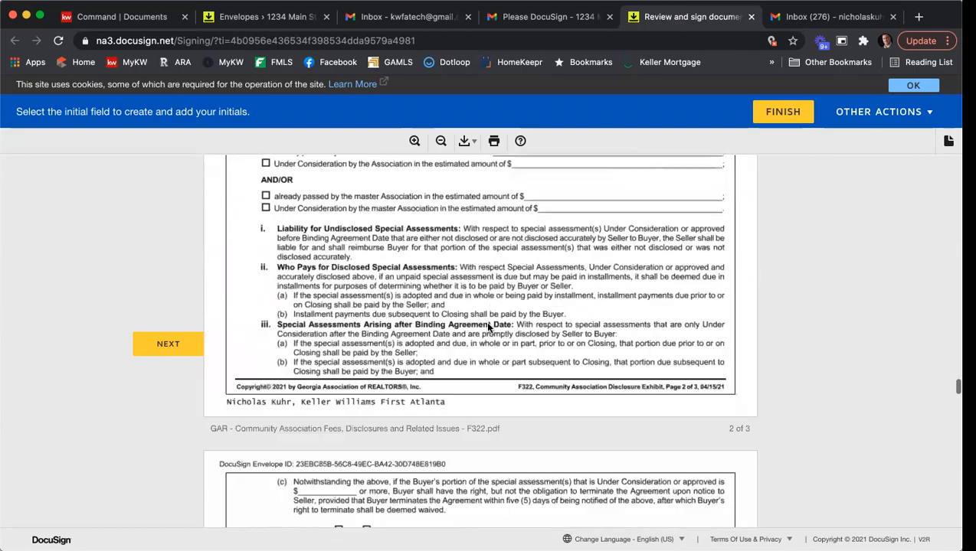
{"action": "scroll", "coordinate": [482, 326], "scroll_direction": "down", "scroll_amount": 20}
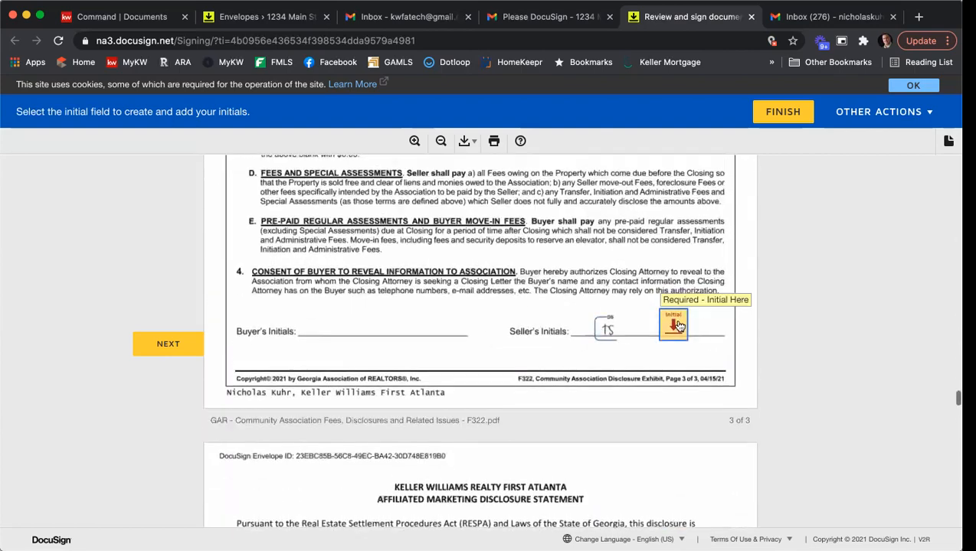
{"action": "scroll", "coordinate": [562, 344], "scroll_direction": "down", "scroll_amount": 15}
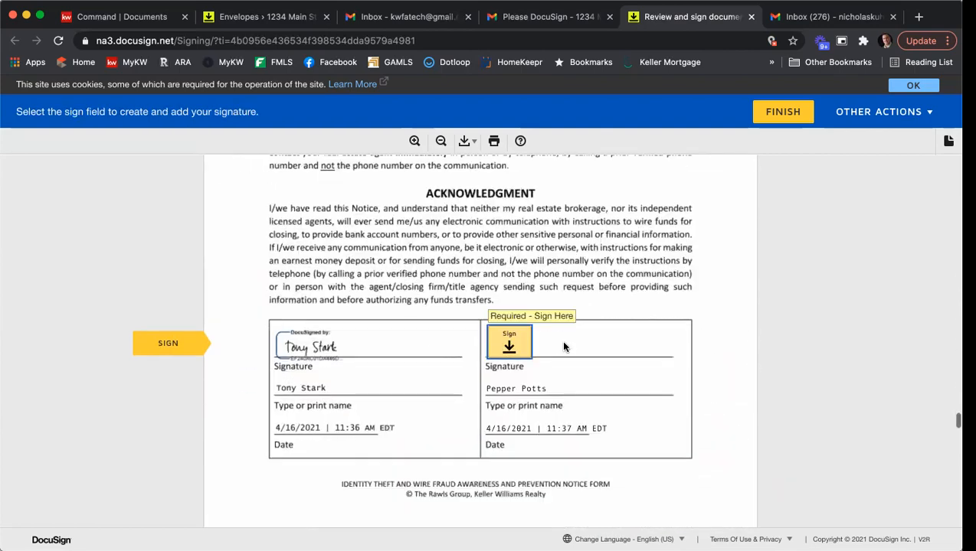
{"action": "scroll", "coordinate": [520, 342], "scroll_direction": "down", "scroll_amount": 15}
{"action": "left_click", "coordinate": [592, 337]}
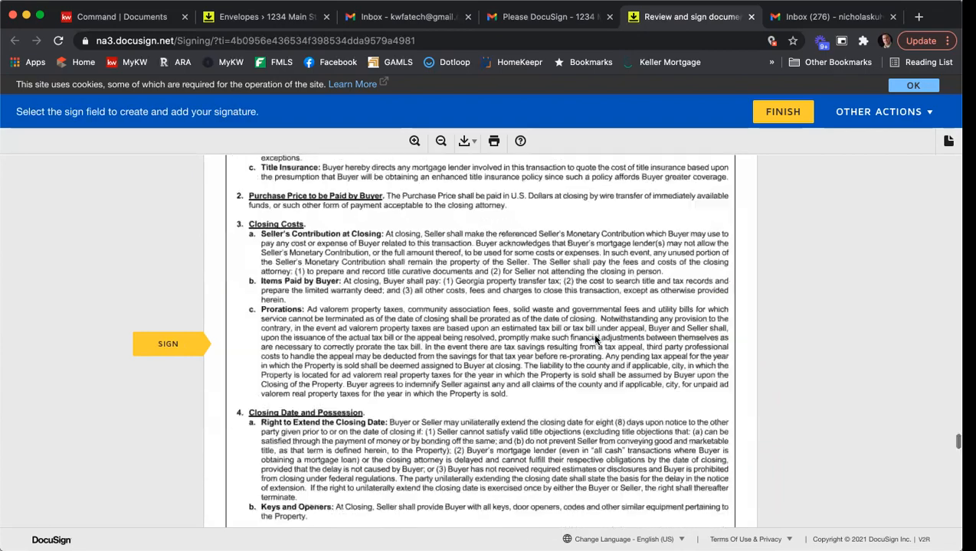
{"action": "left_click", "coordinate": [545, 350]}
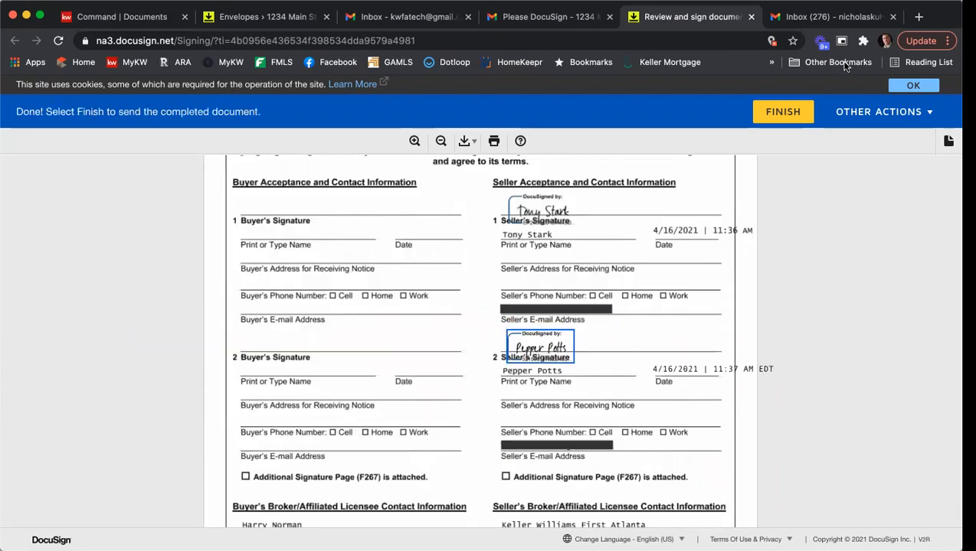
Finish the second seller's signing, decline saving a copy, and close the 'You're All Done' tab
{"action": "left_click", "coordinate": [785, 113]}
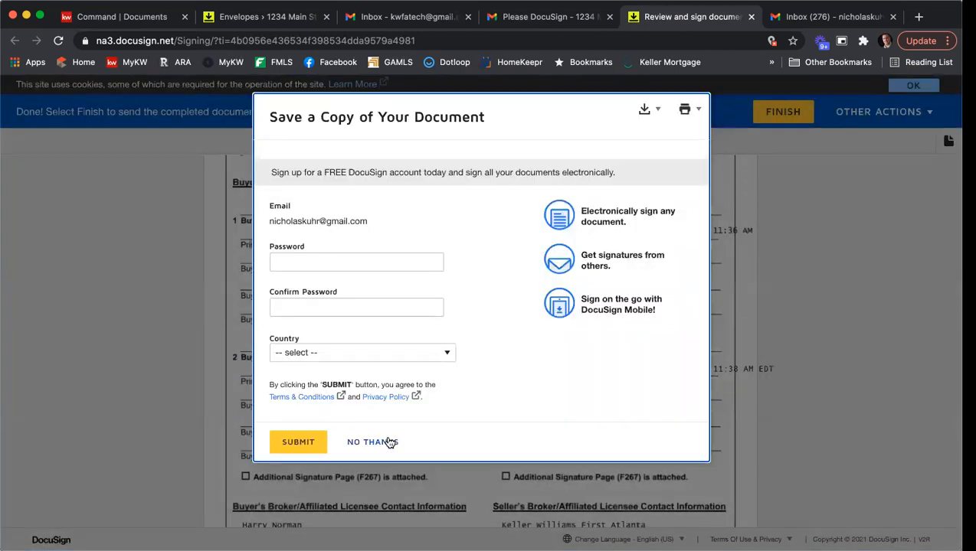
{"action": "left_click", "coordinate": [395, 438]}
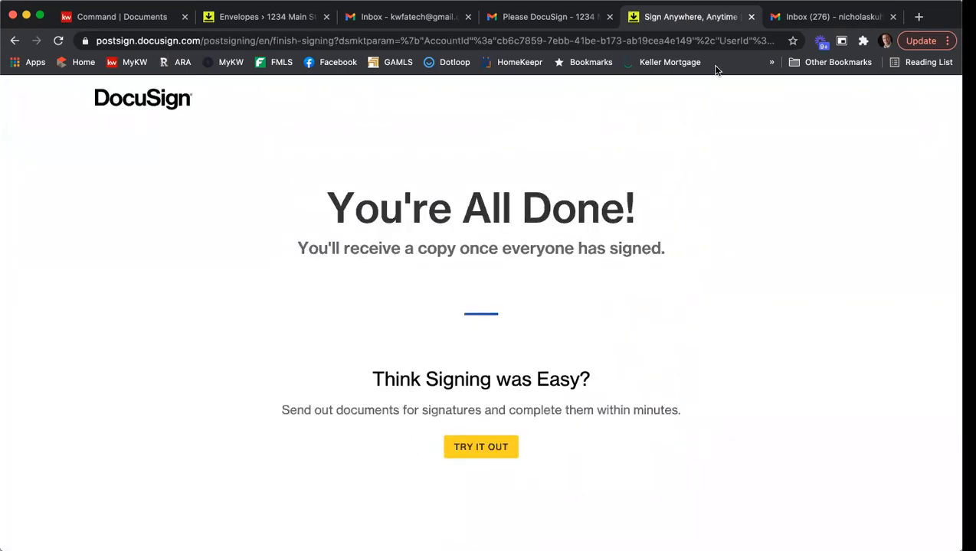
{"action": "left_click", "coordinate": [751, 16]}
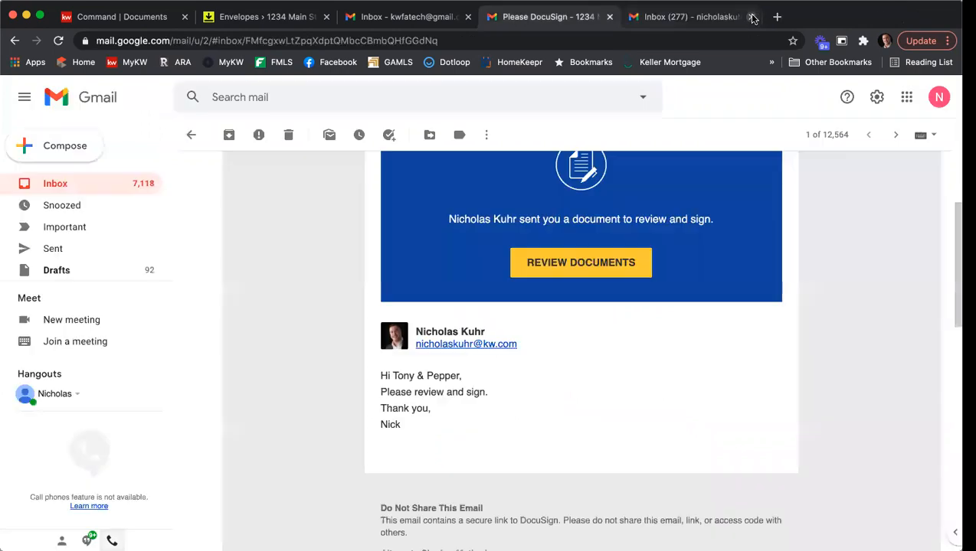
In the agent's Gmail, open the 1234 Main St 'Please DocuSign' email and launch Review Documents
{"action": "left_click", "coordinate": [190, 135]}
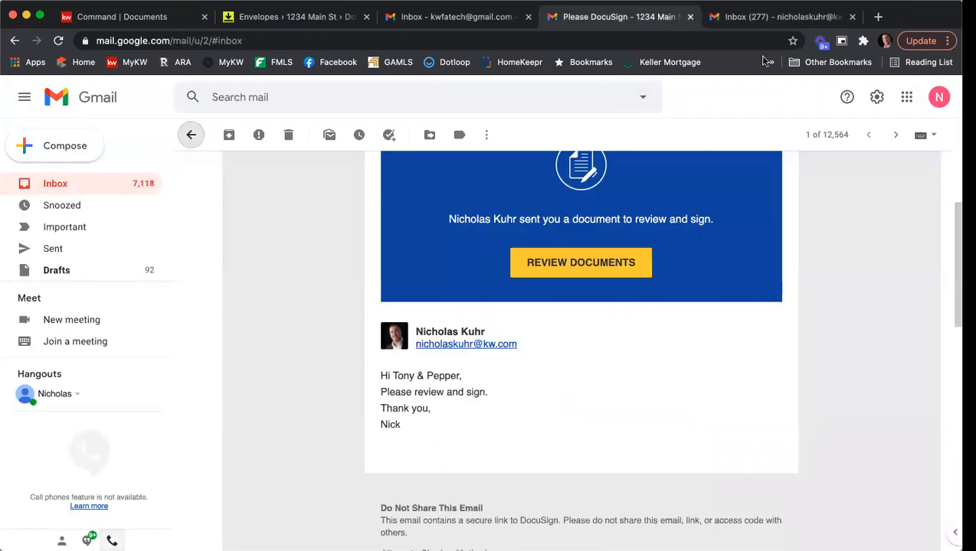
{"action": "left_click", "coordinate": [753, 17]}
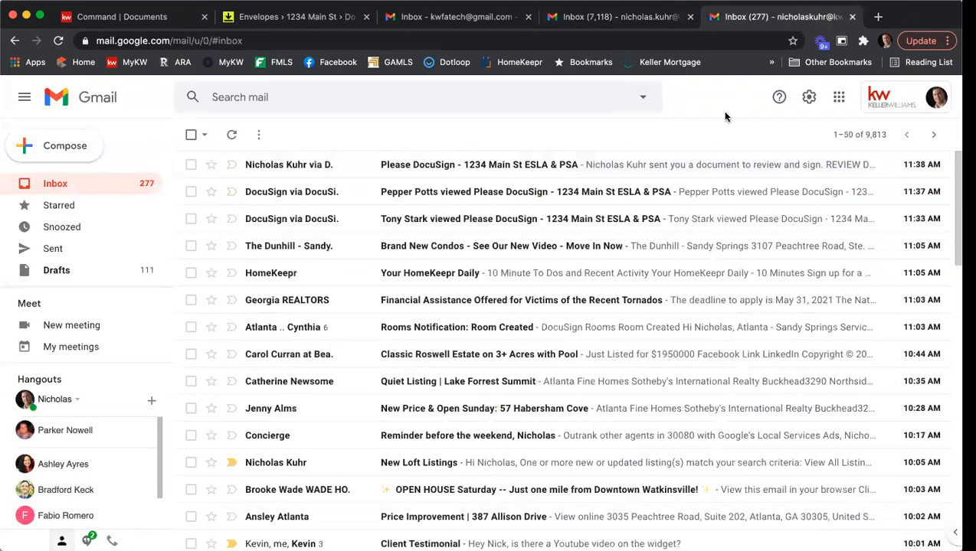
{"action": "left_click", "coordinate": [472, 169]}
{"action": "scroll", "coordinate": [508, 317], "scroll_direction": "down", "scroll_amount": 2}
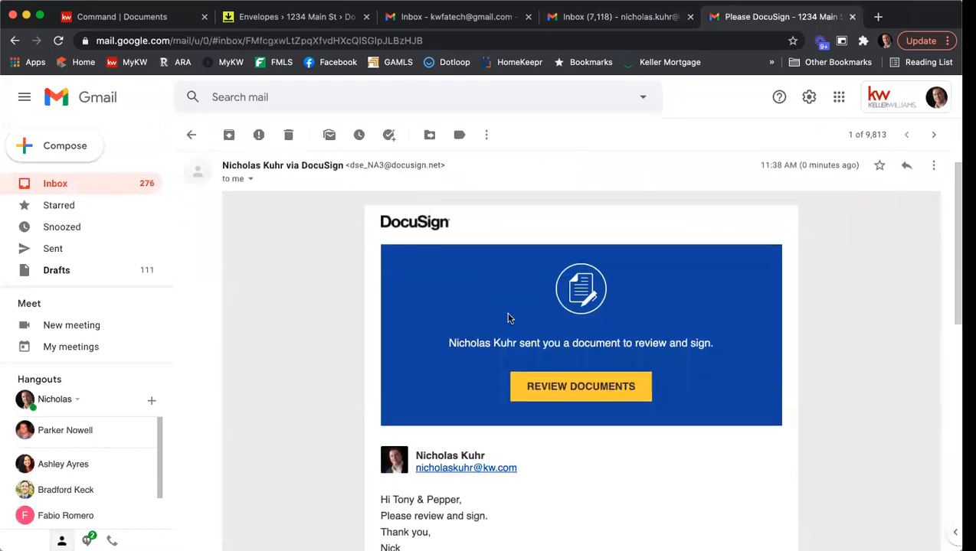
{"action": "scroll", "coordinate": [608, 377], "scroll_direction": "up", "scroll_amount": 1}
{"action": "left_click", "coordinate": [599, 371]}
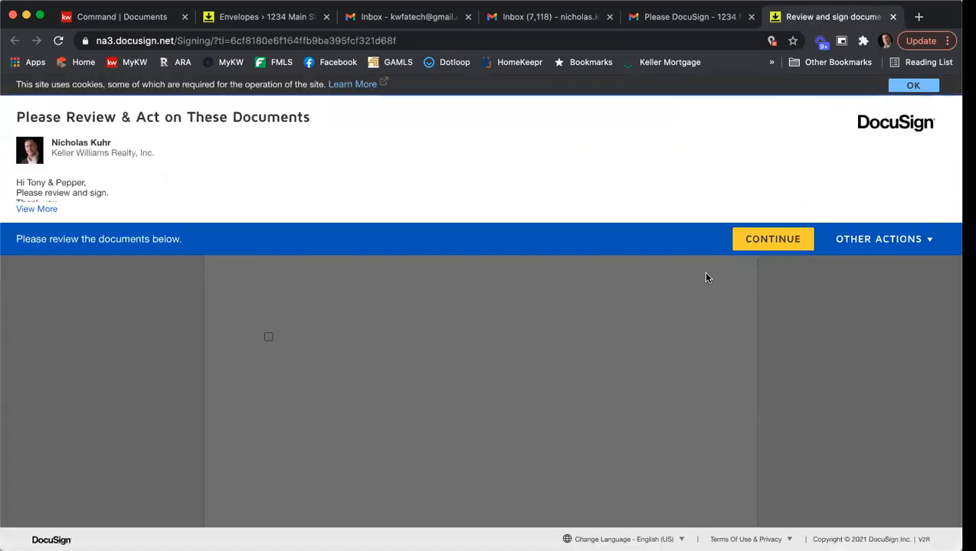
Sign the agent's broker field, record acceptance time 12 p.m., and sign the seller's broker line
{"action": "left_click", "coordinate": [748, 239]}
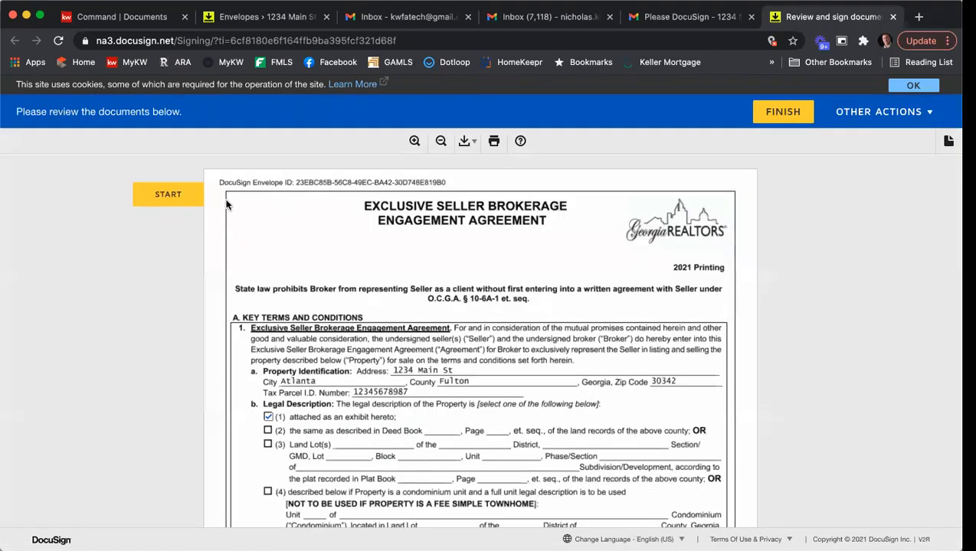
{"action": "left_click", "coordinate": [186, 199]}
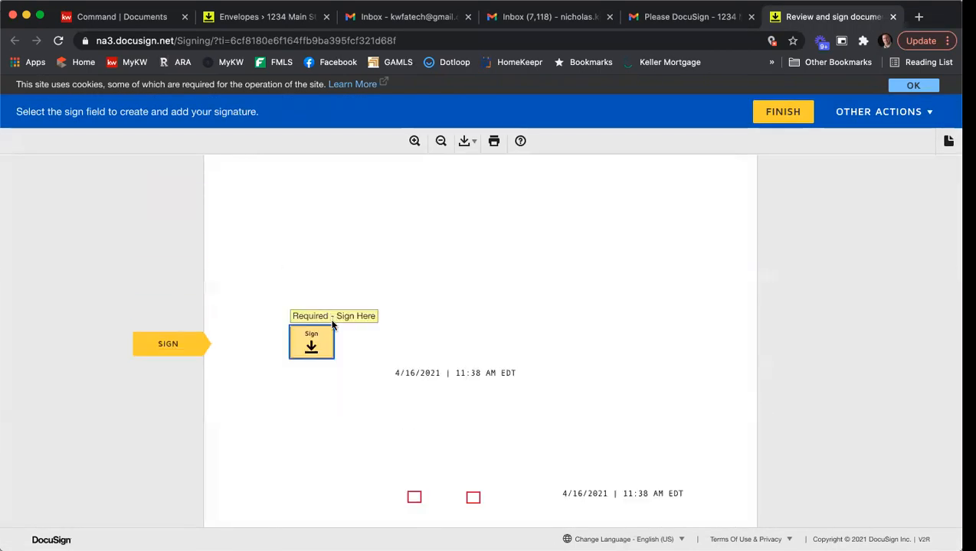
{"action": "left_click", "coordinate": [321, 341]}
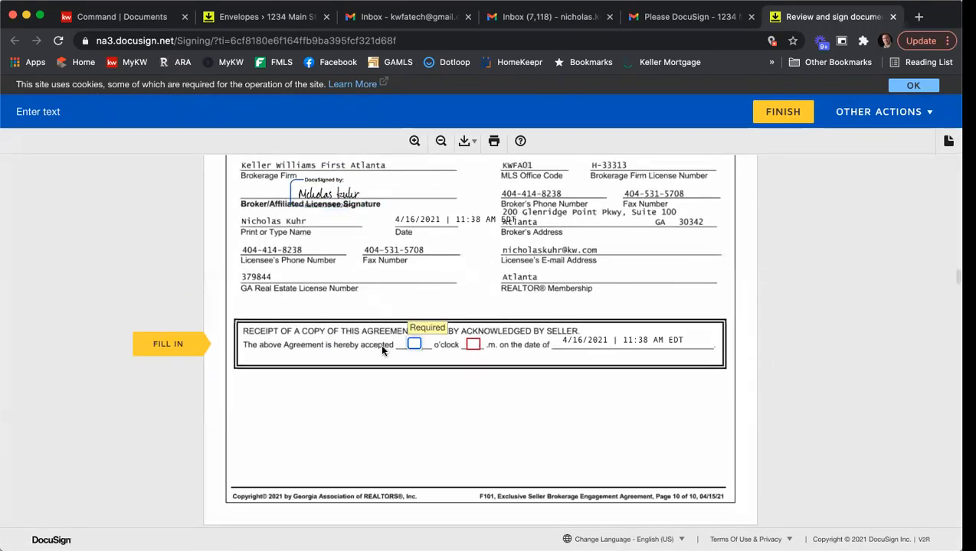
{"action": "type", "text": "12"}
{"action": "key", "text": "Tab"}
{"action": "type", "text": "p"}
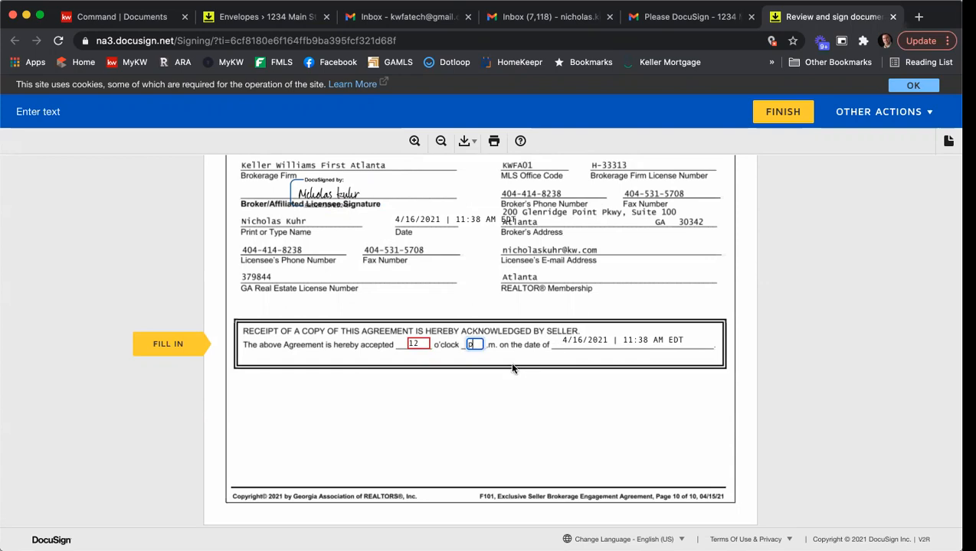
{"action": "left_click", "coordinate": [191, 350]}
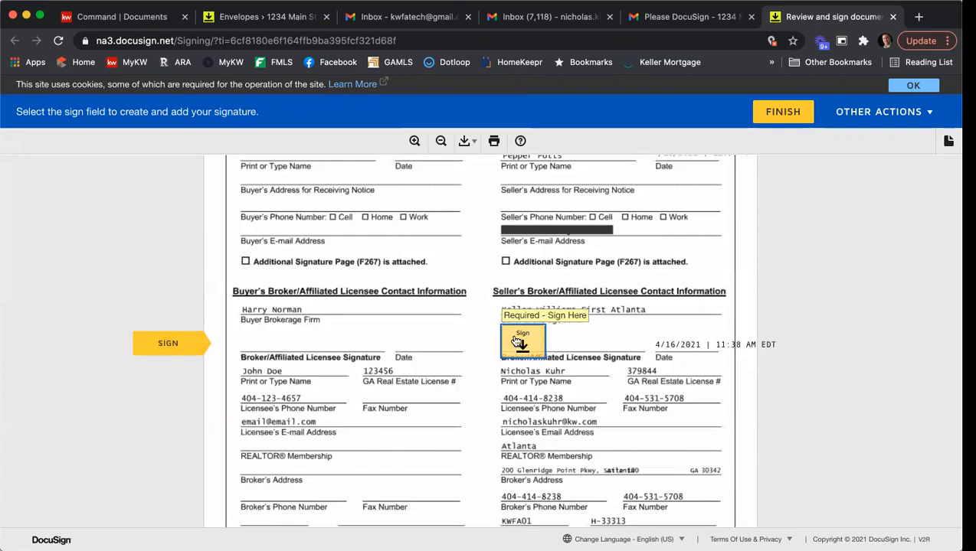
{"action": "left_click", "coordinate": [520, 342]}
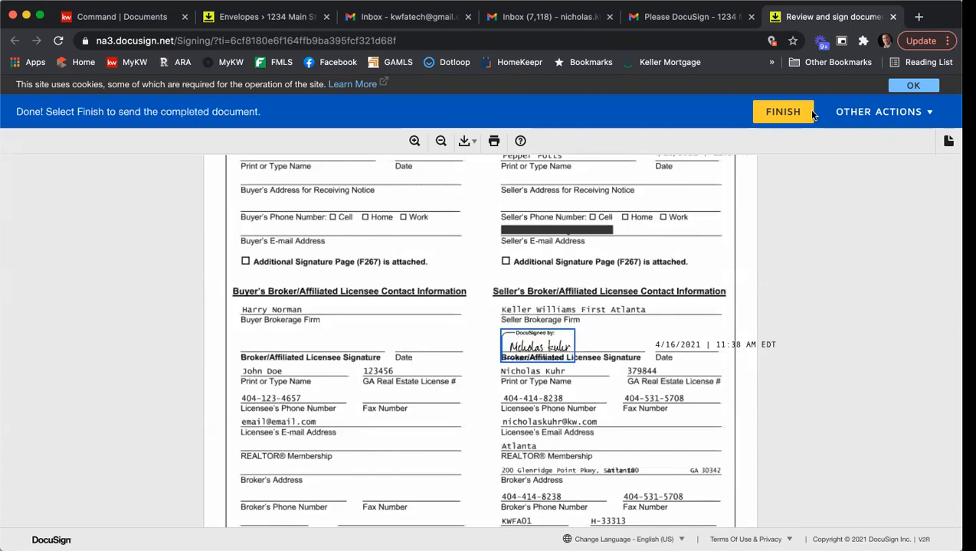
Submit the agent's signed documents, skip logging in for a copy, and close the signing tab
{"action": "left_click", "coordinate": [792, 113]}
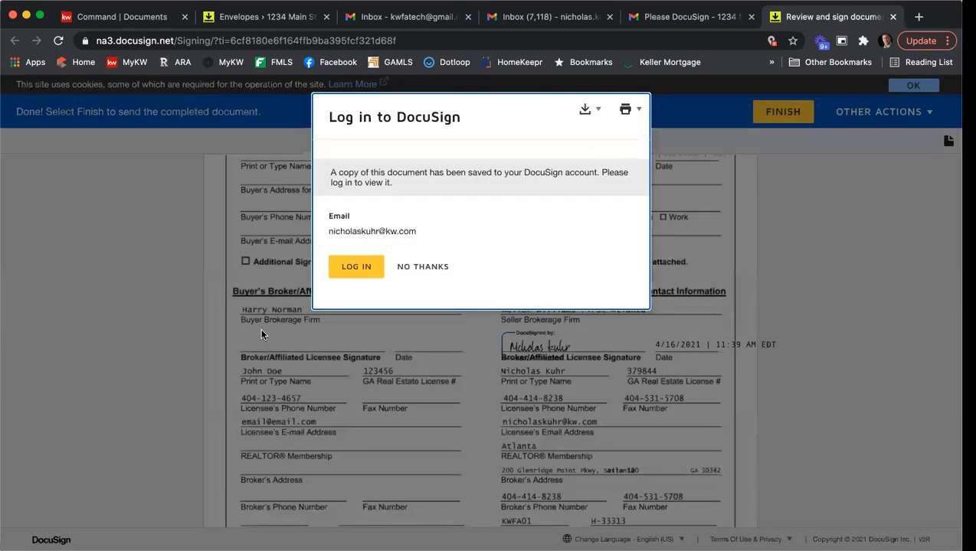
{"action": "left_click", "coordinate": [406, 265]}
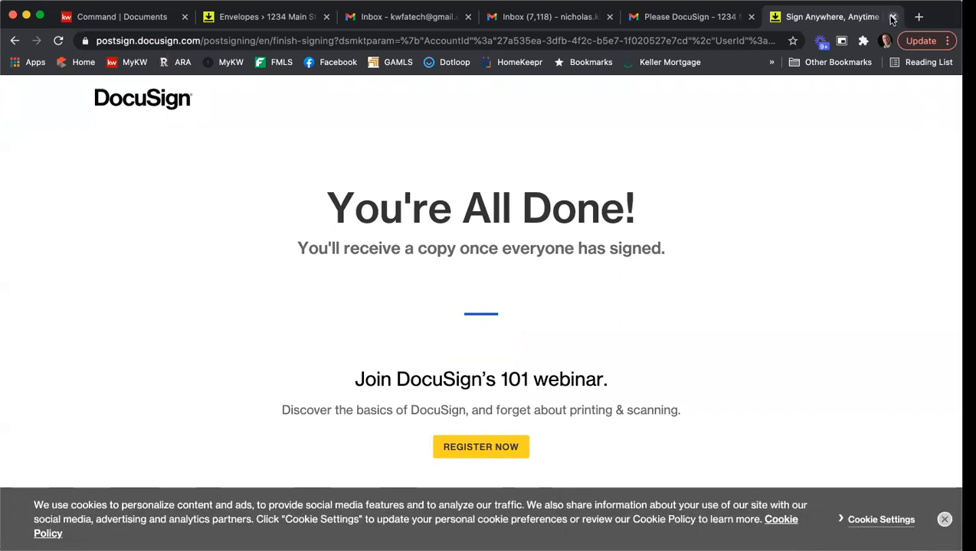
{"action": "left_click", "coordinate": [893, 16]}
{"action": "left_click", "coordinate": [467, 22]}
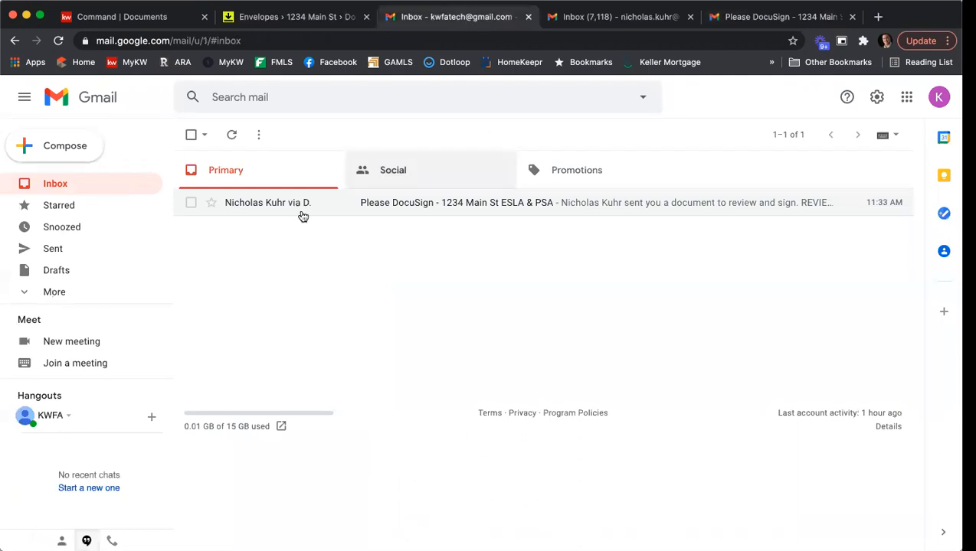
Refresh the seller's inbox and open the Completed email to see its six signed PDF attachments
{"action": "left_click", "coordinate": [46, 185]}
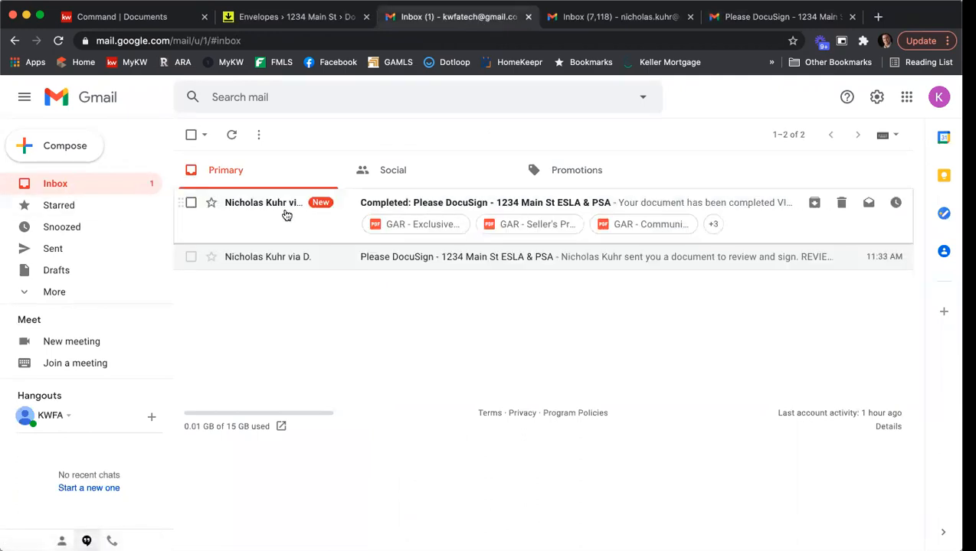
{"action": "left_click", "coordinate": [257, 205]}
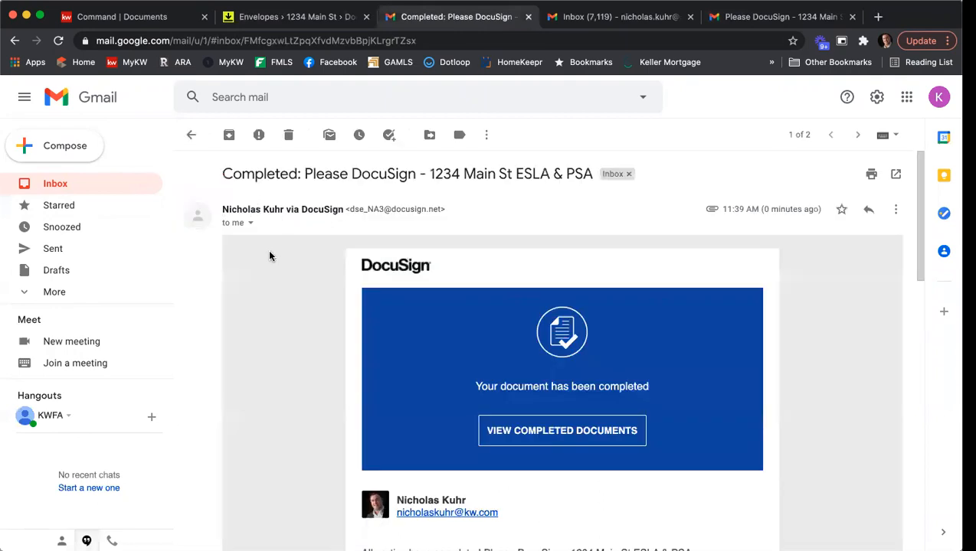
{"action": "scroll", "coordinate": [278, 255], "scroll_direction": "down", "scroll_amount": 2}
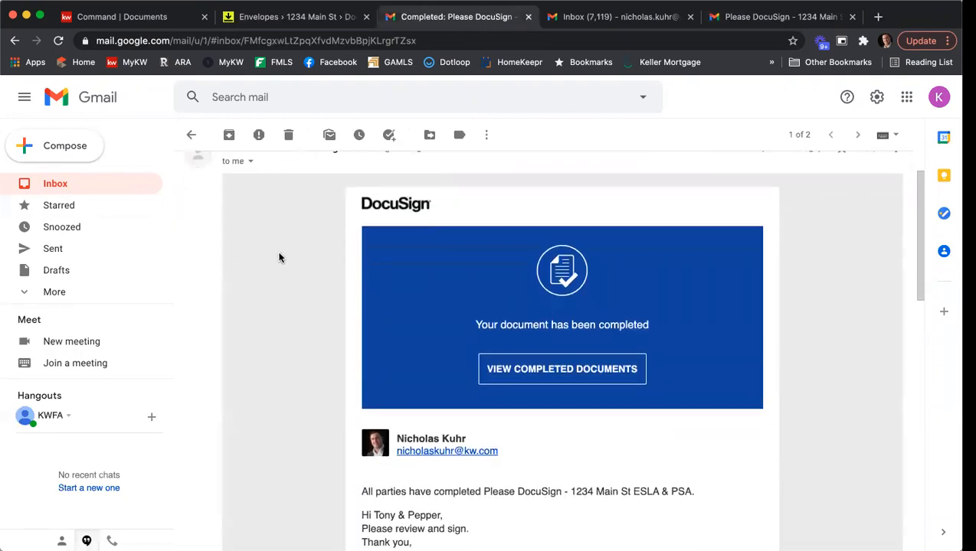
{"action": "scroll", "coordinate": [279, 257], "scroll_direction": "down", "scroll_amount": 15}
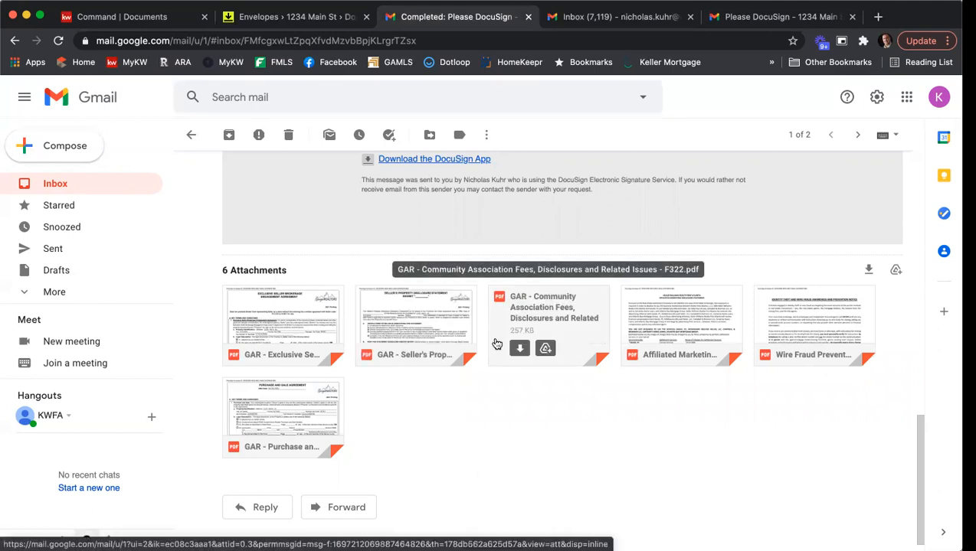
Reload the DocuSign Rooms envelopes page so the ESLA & PSA envelope shows Completed
{"action": "left_click", "coordinate": [316, 20]}
{"action": "left_click", "coordinate": [441, 44]}
{"action": "key", "text": "Return"}
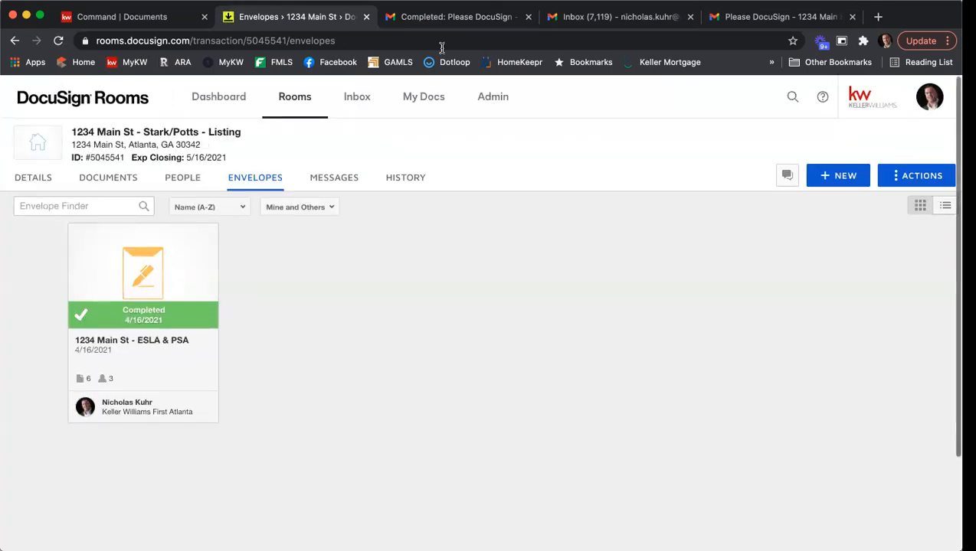
Check the ESLA & PSA envelope's recipients, then browse the room's Documents list down to Room Docs
{"action": "left_click", "coordinate": [157, 289]}
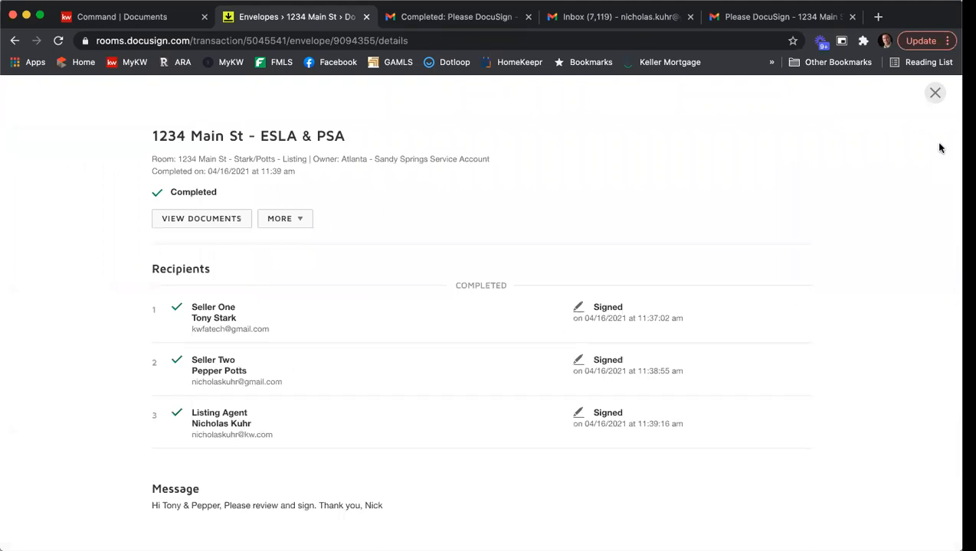
{"action": "left_click", "coordinate": [934, 92]}
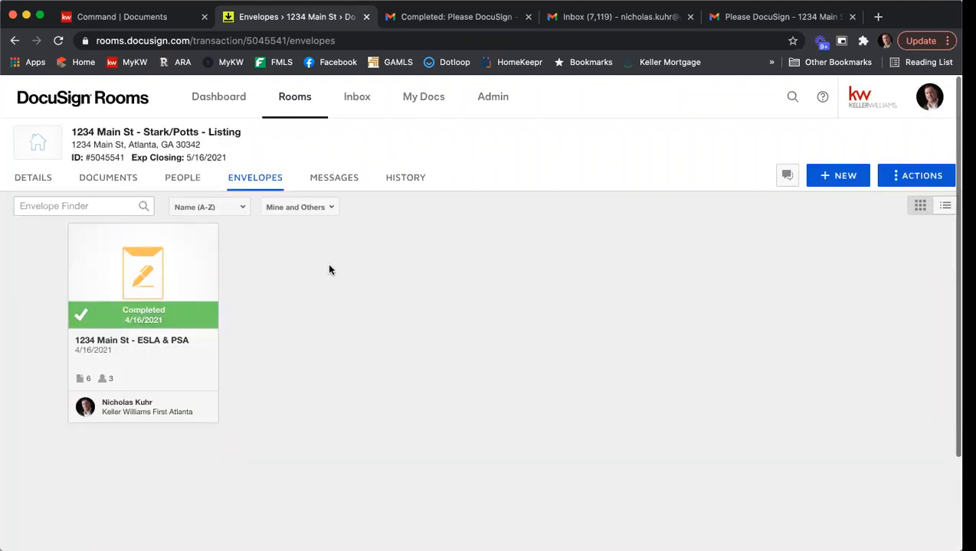
{"action": "left_click", "coordinate": [126, 188]}
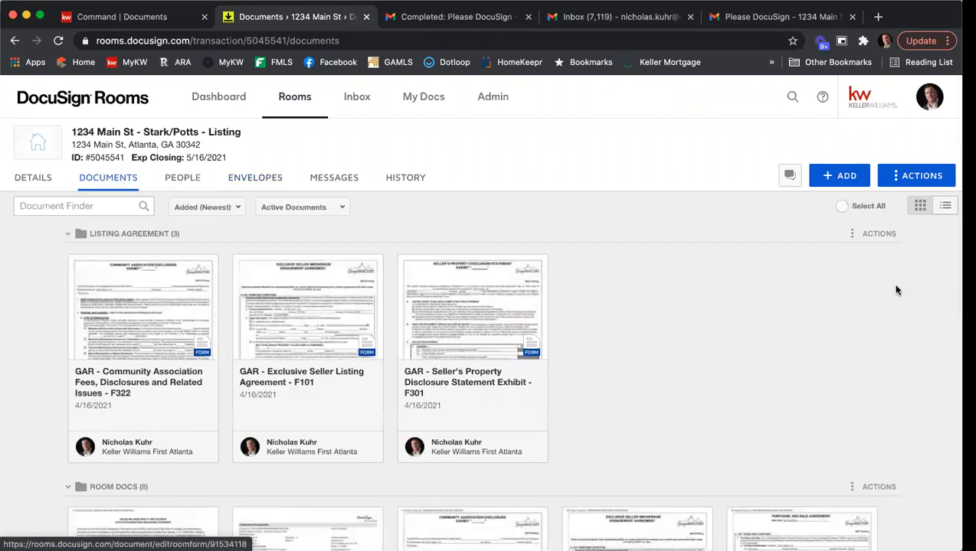
{"action": "scroll", "coordinate": [812, 261], "scroll_direction": "down", "scroll_amount": 5}
{"action": "scroll", "coordinate": [854, 255], "scroll_direction": "down", "scroll_amount": 4}
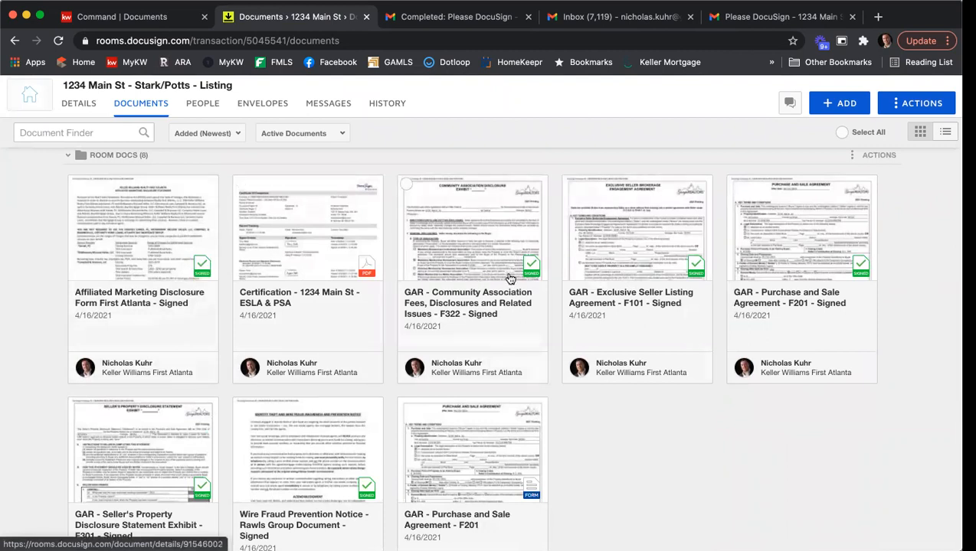
{"action": "scroll", "coordinate": [521, 425], "scroll_direction": "down", "scroll_amount": 2}
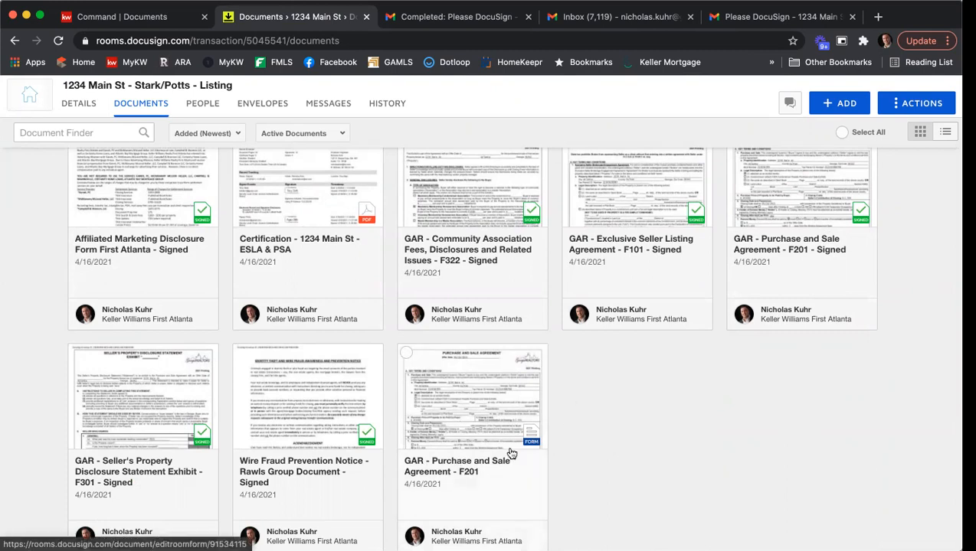
{"action": "scroll", "coordinate": [624, 505], "scroll_direction": "up", "scroll_amount": 2}
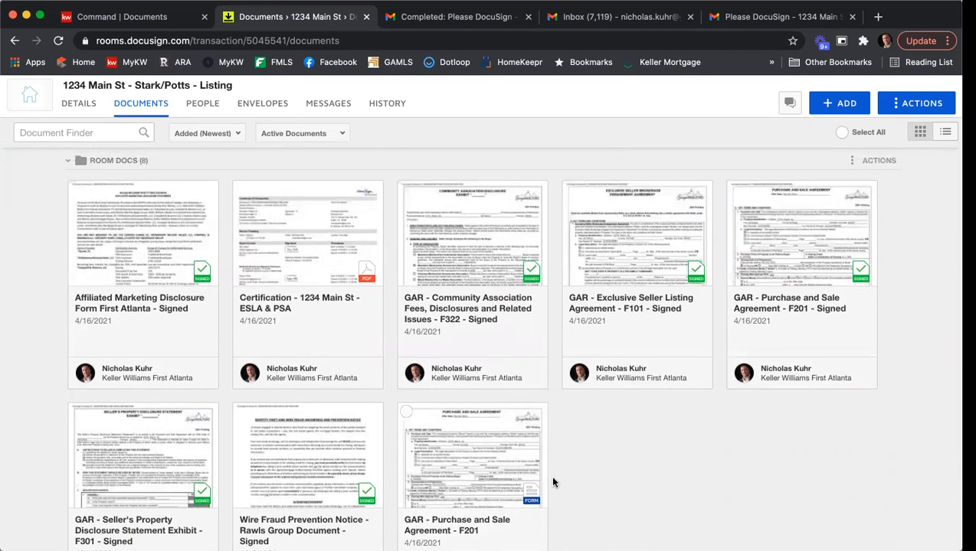
Select the five signed forms, from Affiliated Marketing Disclosure to Wire Fraud Prevention Notice
{"action": "left_click", "coordinate": [77, 189]}
{"action": "left_click", "coordinate": [406, 190]}
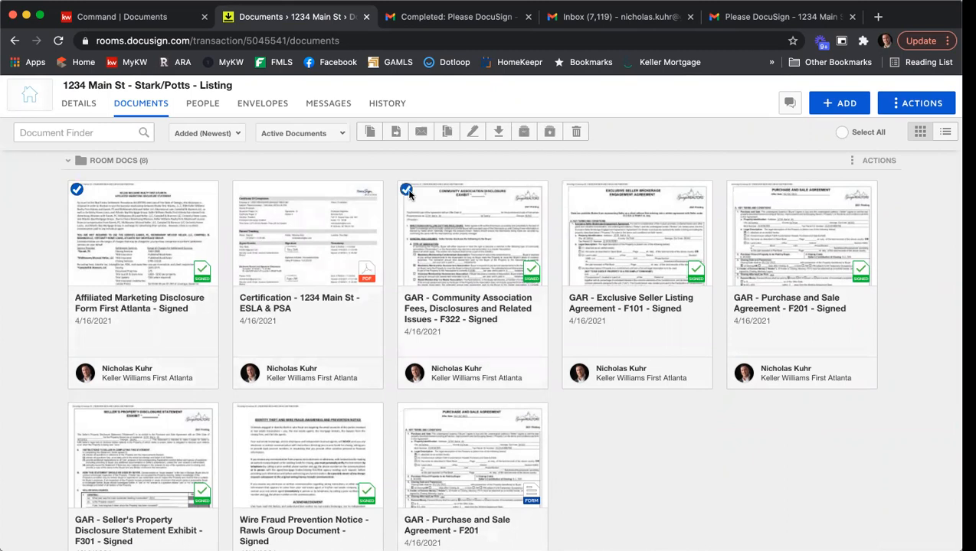
{"action": "left_click", "coordinate": [572, 190]}
{"action": "scroll", "coordinate": [613, 308], "scroll_direction": "down", "scroll_amount": 1}
{"action": "scroll", "coordinate": [612, 308], "scroll_direction": "up", "scroll_amount": 2}
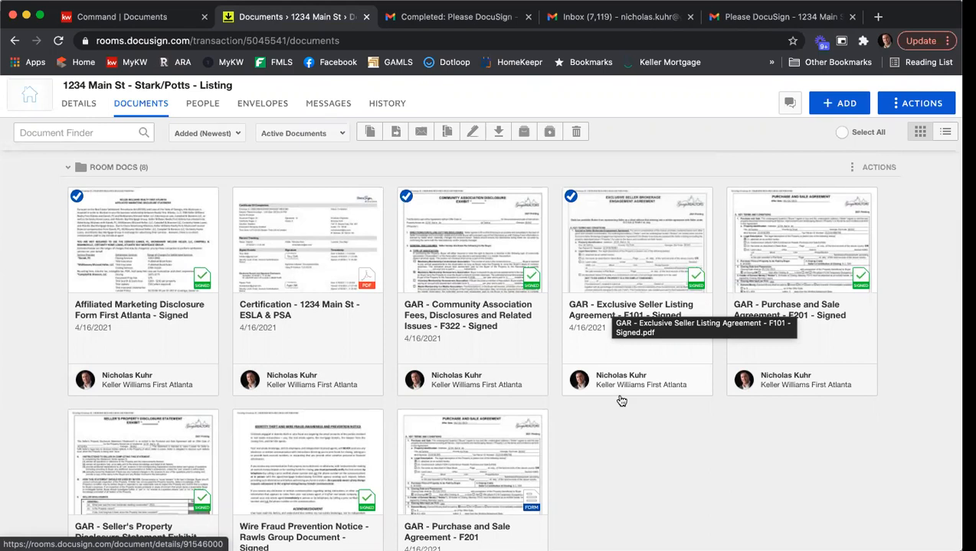
{"action": "scroll", "coordinate": [661, 439], "scroll_direction": "down", "scroll_amount": 2}
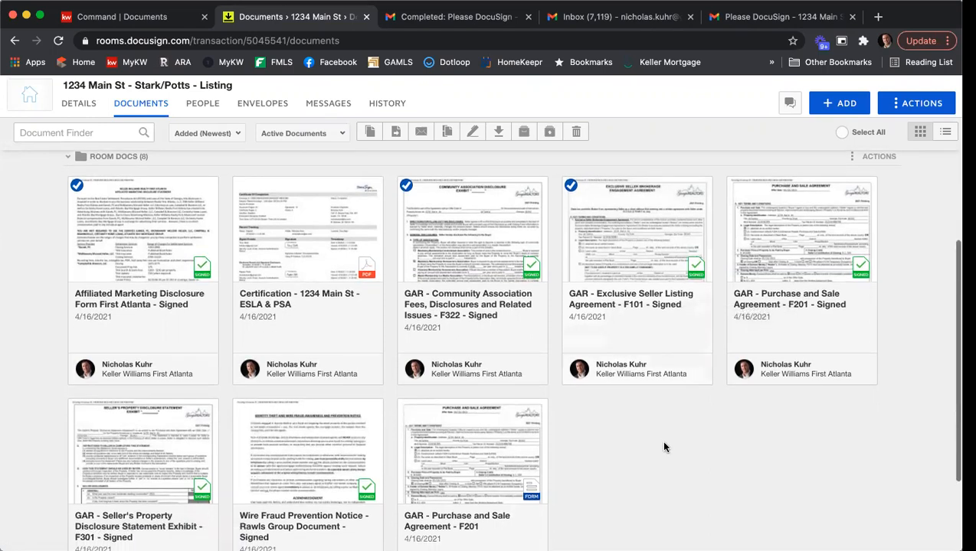
{"action": "left_click", "coordinate": [76, 357]}
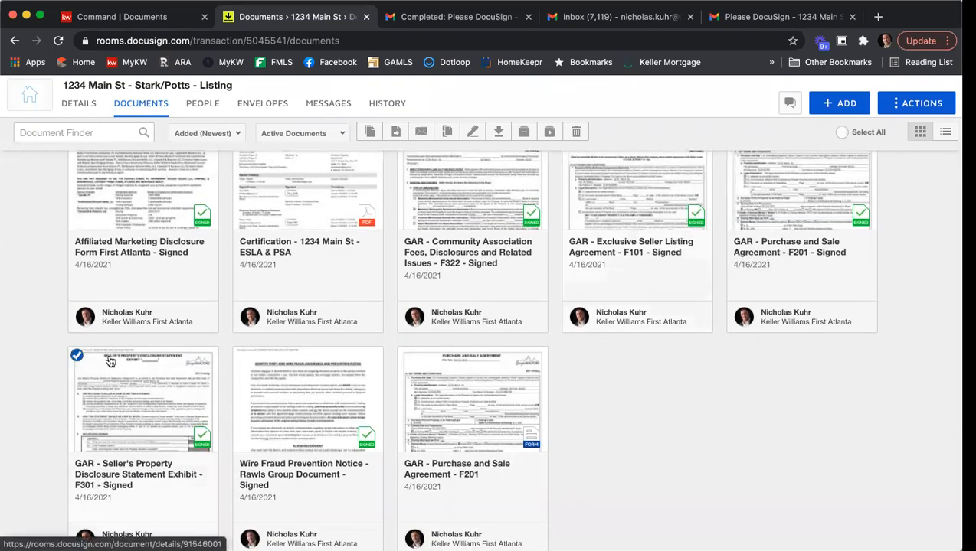
{"action": "left_click", "coordinate": [241, 356]}
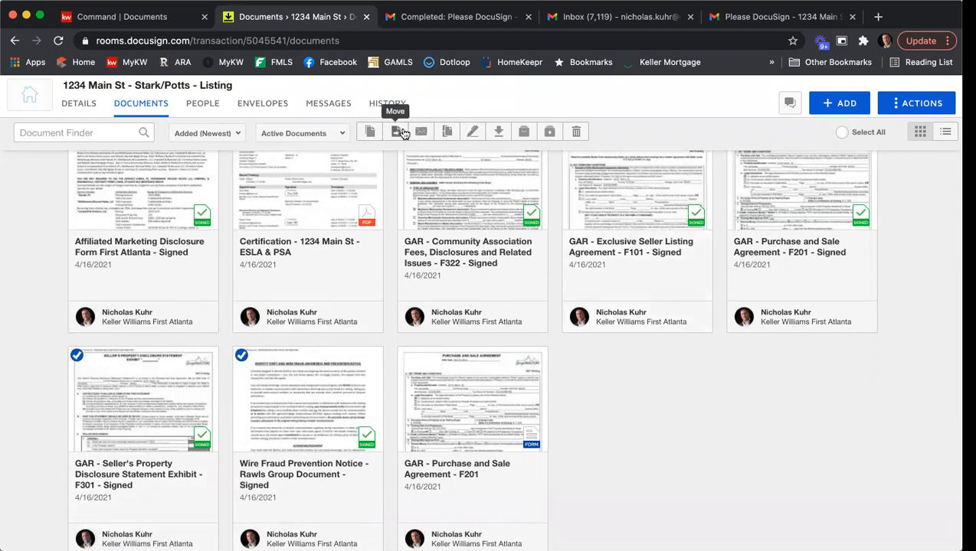
Move the selected documents into the current room's Listing Agreement folder
{"action": "left_click", "coordinate": [396, 132]}
{"action": "left_click", "coordinate": [432, 218]}
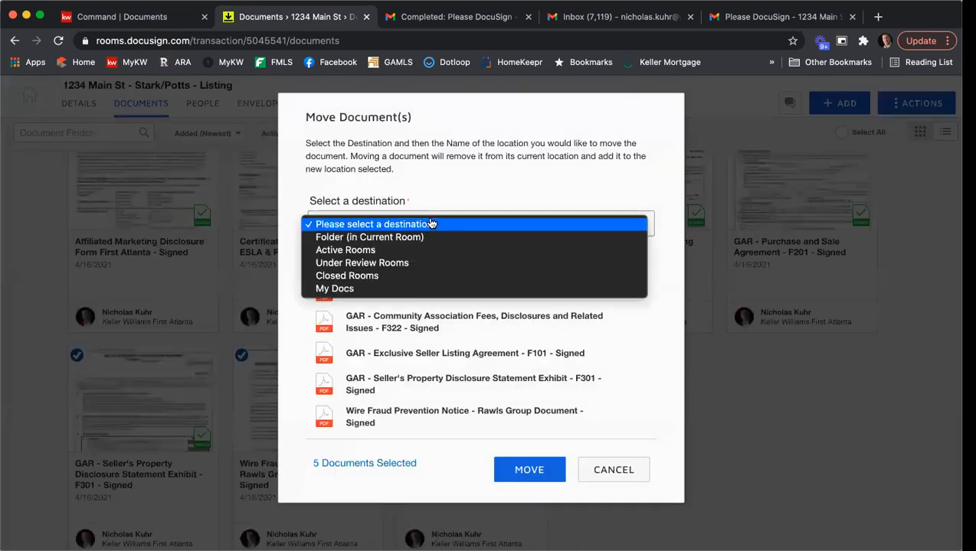
{"action": "left_click", "coordinate": [433, 237]}
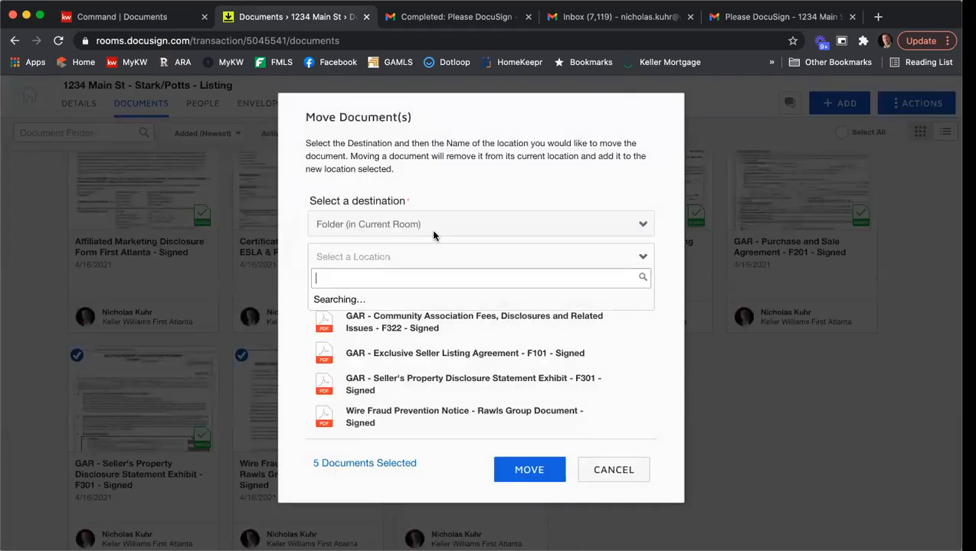
{"action": "left_click", "coordinate": [422, 299]}
{"action": "left_click", "coordinate": [527, 470]}
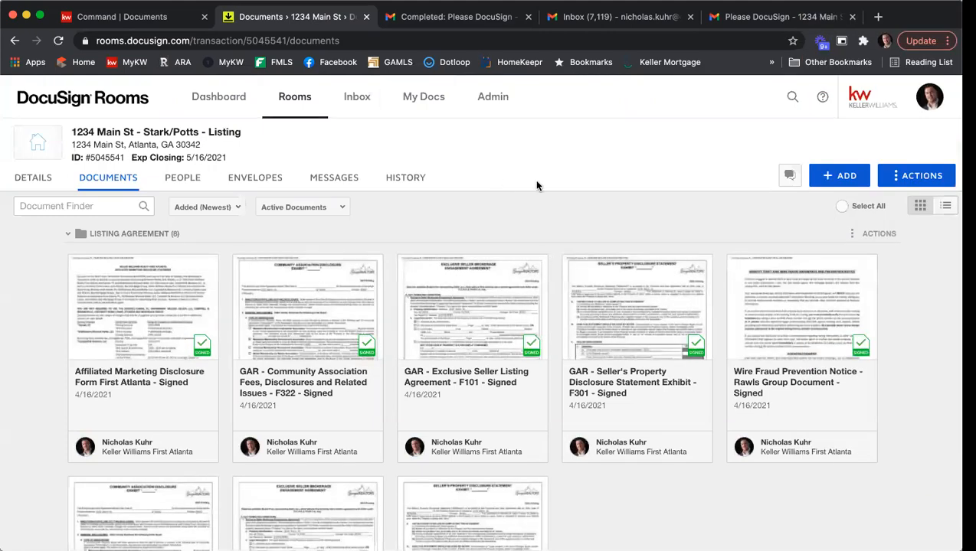
{"action": "scroll", "coordinate": [536, 182], "scroll_direction": "down", "scroll_amount": 1}
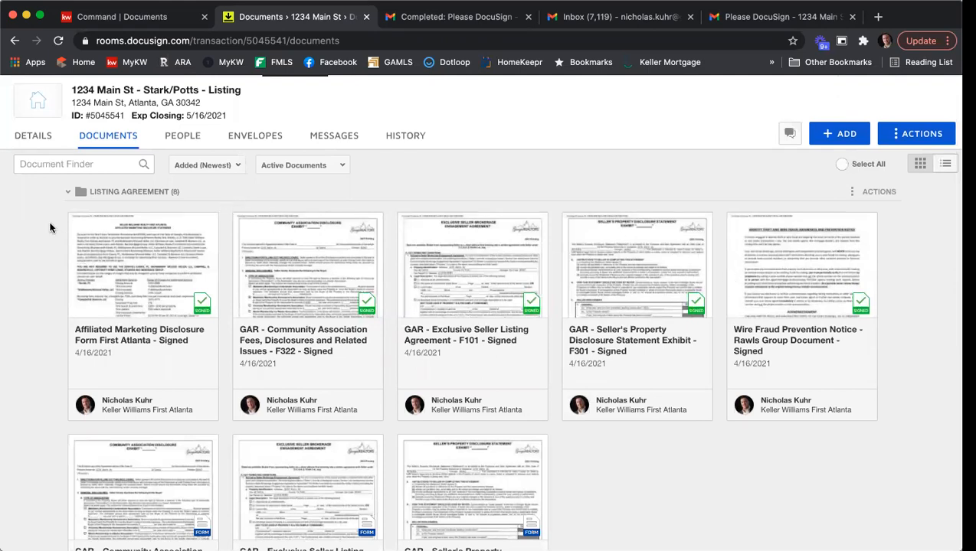
Select the five signed forms and start combining them under the name 'Binding Listing Agreement'
{"action": "left_click", "coordinate": [77, 222]}
{"action": "left_click", "coordinate": [241, 224]}
{"action": "left_click", "coordinate": [406, 224]}
{"action": "left_click", "coordinate": [571, 223]}
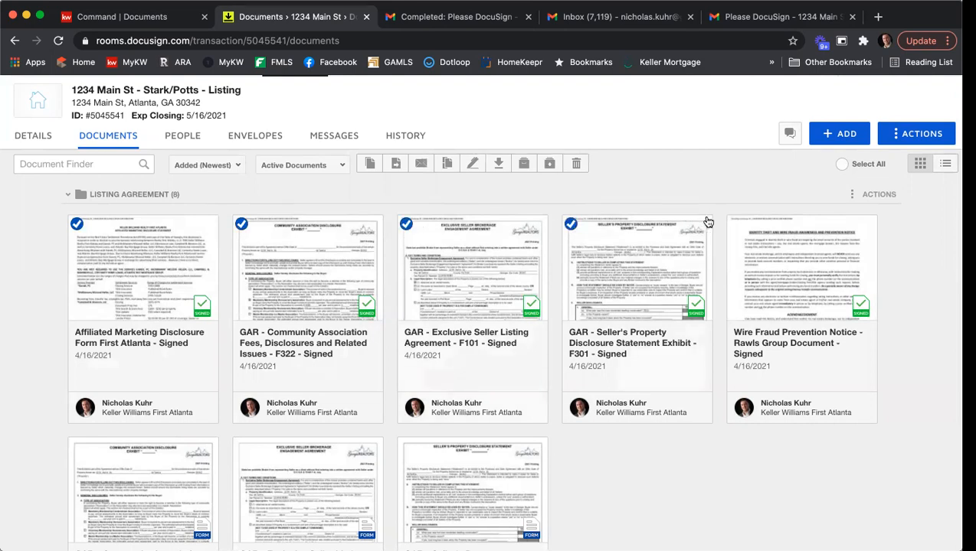
{"action": "left_click", "coordinate": [735, 224]}
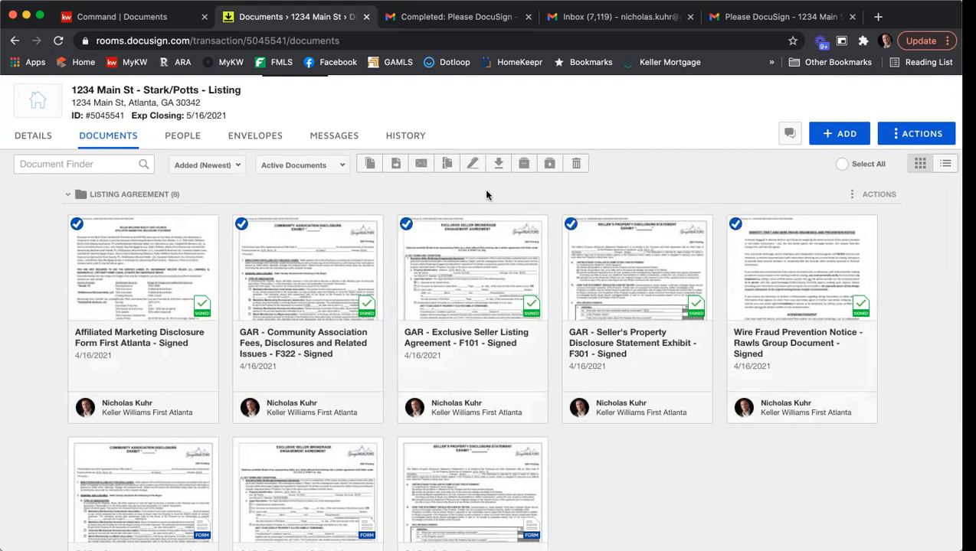
{"action": "left_click", "coordinate": [447, 164]}
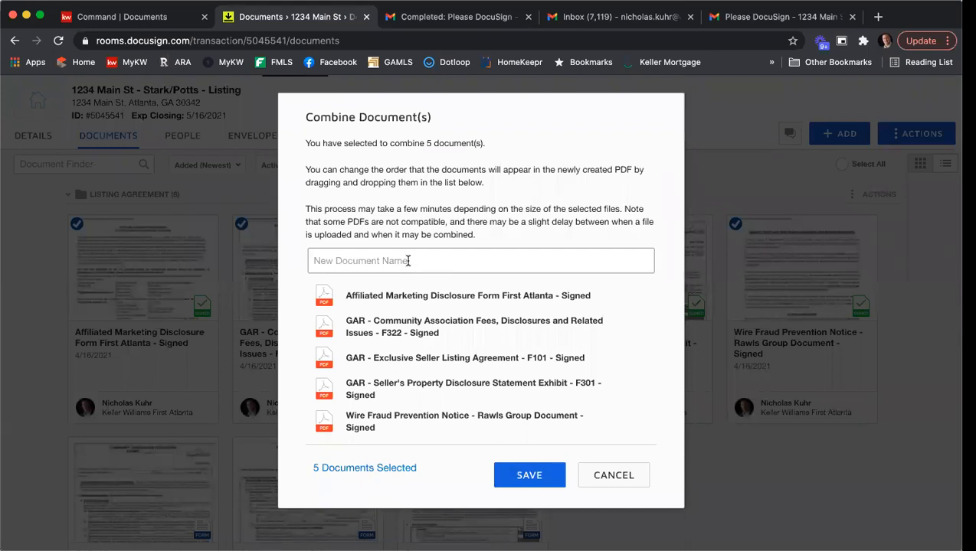
{"action": "type", "text": "Binding Listing Agreement"}
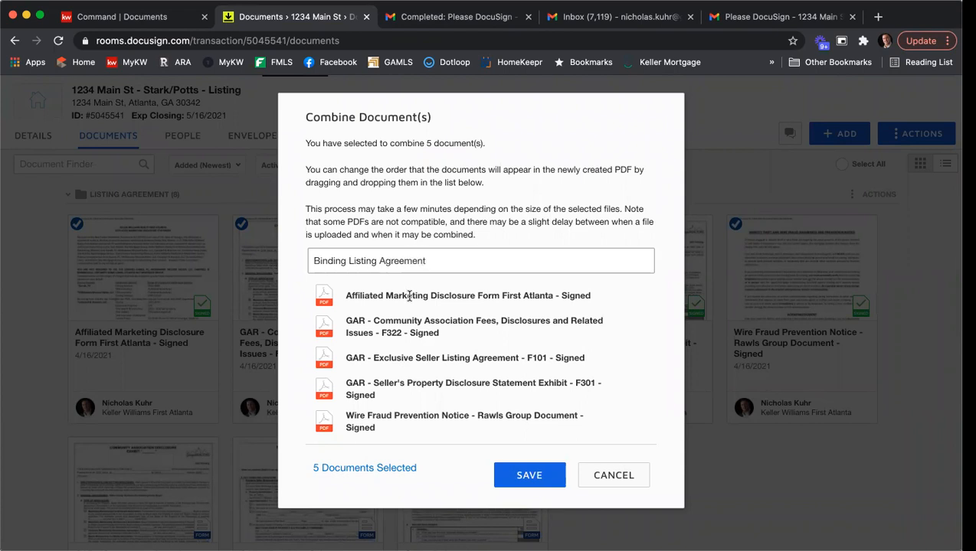
Reorder the combined files with the Exclusive Seller Listing Agreement first, then save the PDF
{"action": "left_click_drag", "start_coordinate": [410, 360], "coordinate": [404, 299]}
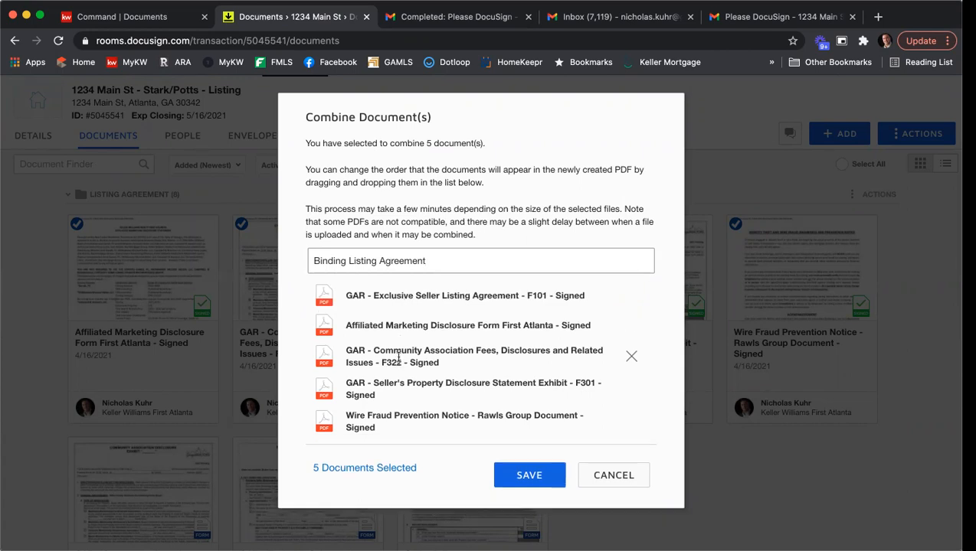
{"action": "left_click_drag", "start_coordinate": [399, 383], "coordinate": [399, 330]}
{"action": "left_click_drag", "start_coordinate": [396, 377], "coordinate": [398, 343]}
{"action": "left_click_drag", "start_coordinate": [408, 346], "coordinate": [408, 326]}
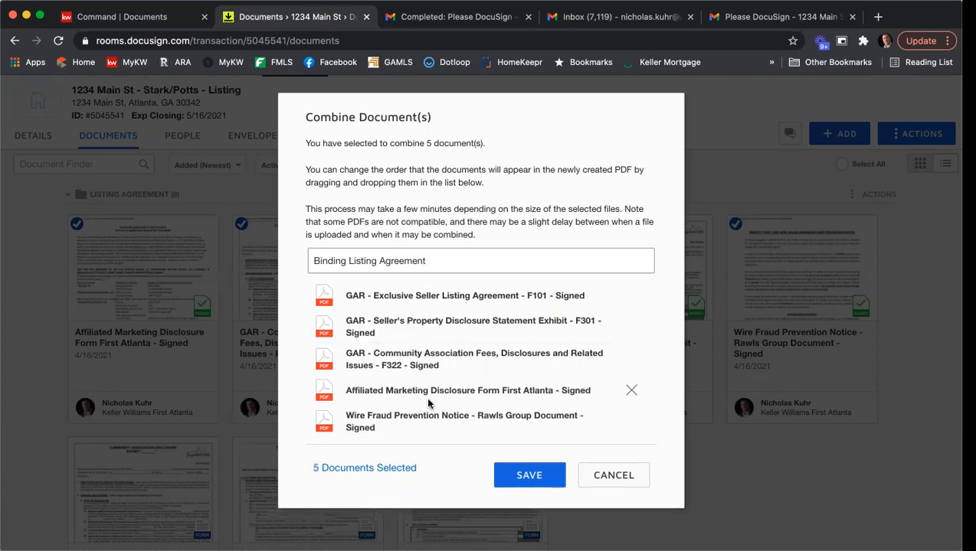
{"action": "left_click", "coordinate": [520, 475]}
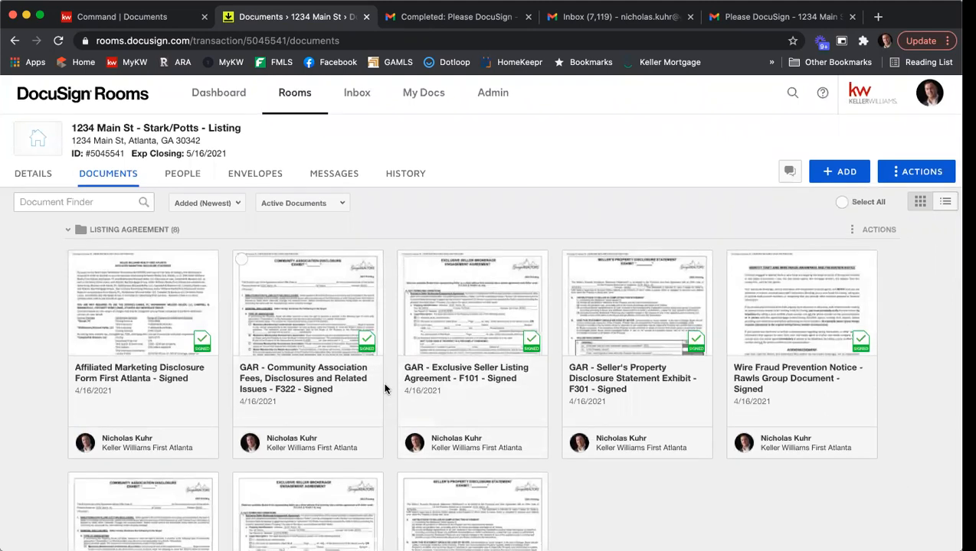
Preview and close the Binding Listing Agreement, tick its card, then go to KW Command's Documents checklist
{"action": "scroll", "coordinate": [385, 387], "scroll_direction": "down", "scroll_amount": 8}
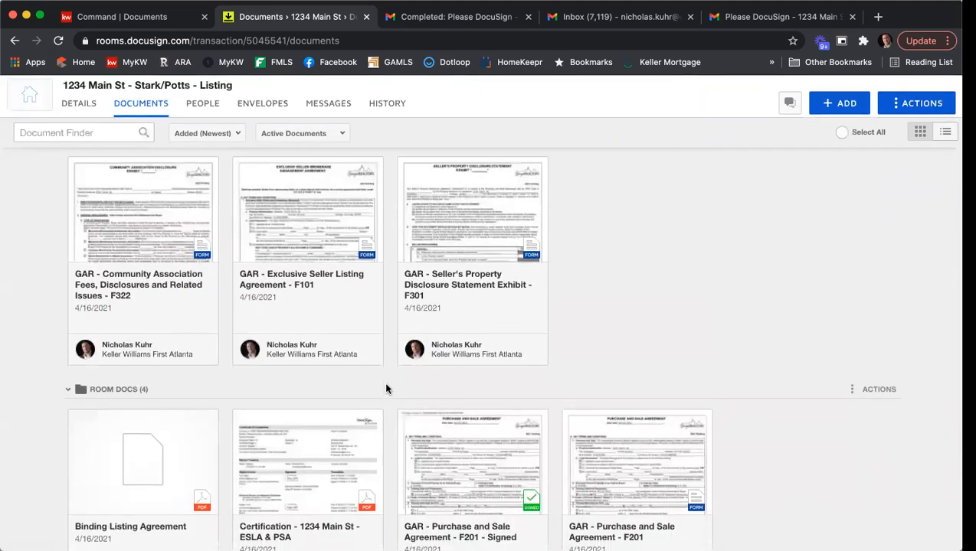
{"action": "scroll", "coordinate": [219, 391], "scroll_direction": "down", "scroll_amount": 3}
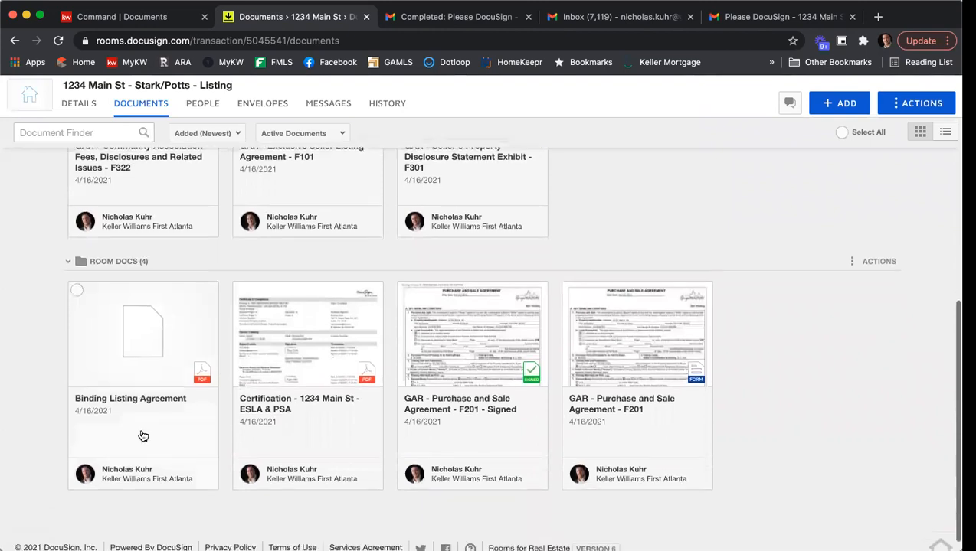
{"action": "left_click", "coordinate": [120, 350]}
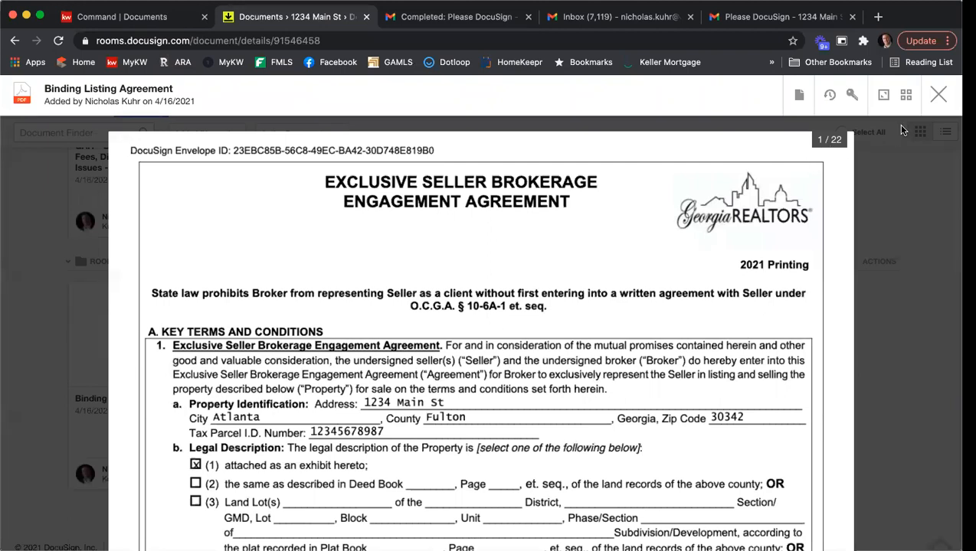
{"action": "left_click", "coordinate": [935, 96]}
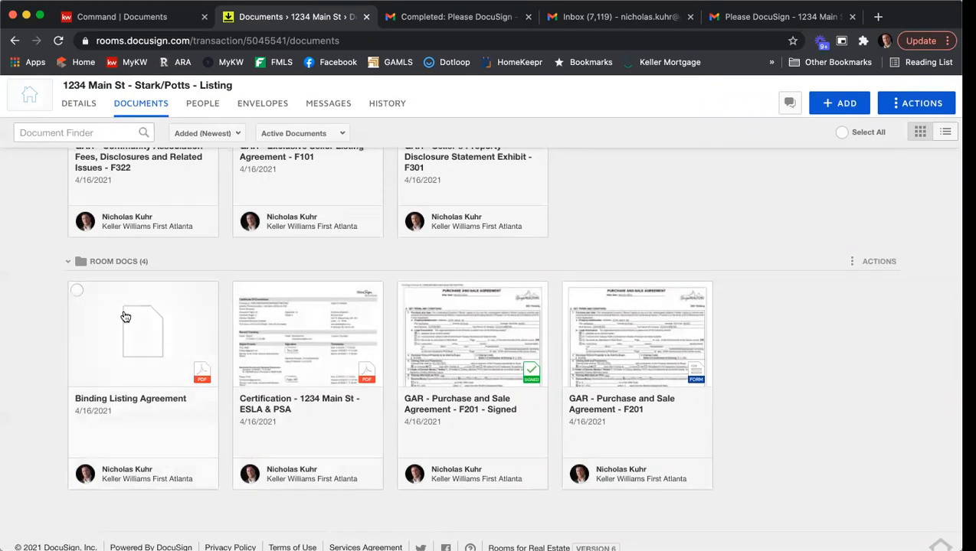
{"action": "left_click", "coordinate": [76, 290]}
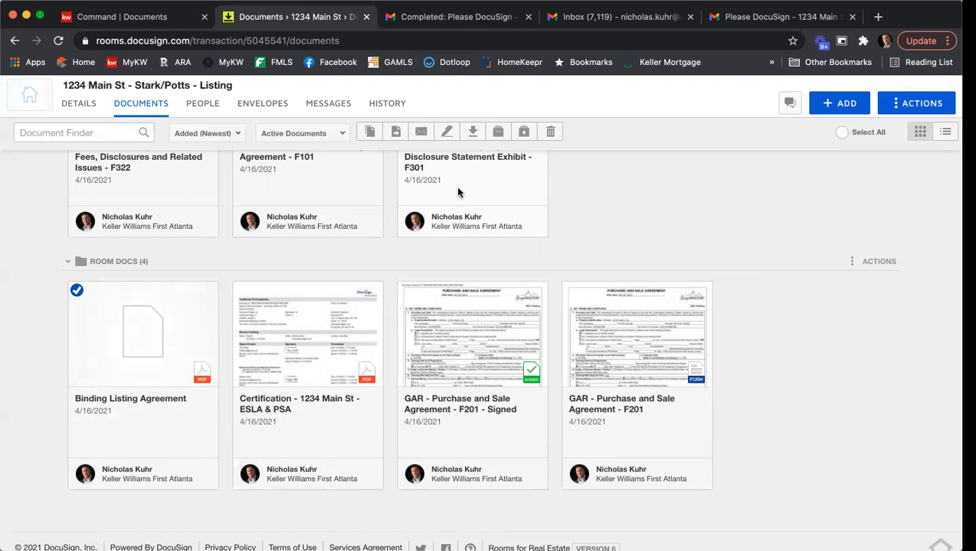
{"action": "left_click", "coordinate": [109, 23]}
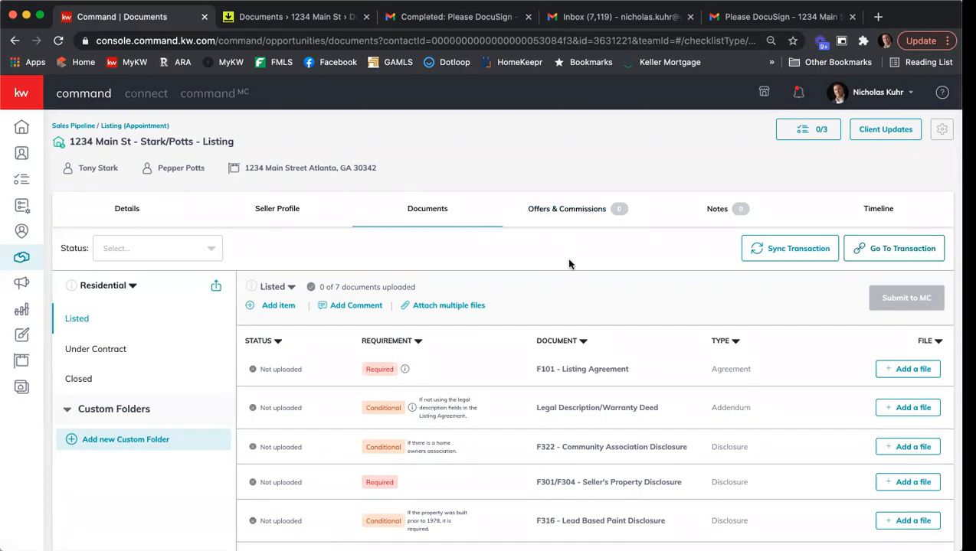
Attach the signed F101 Exclusive Seller Listing Agreement PDF from DocuSign to the F101 - Listing Agreement item
{"action": "scroll", "coordinate": [569, 265], "scroll_direction": "down", "scroll_amount": 2}
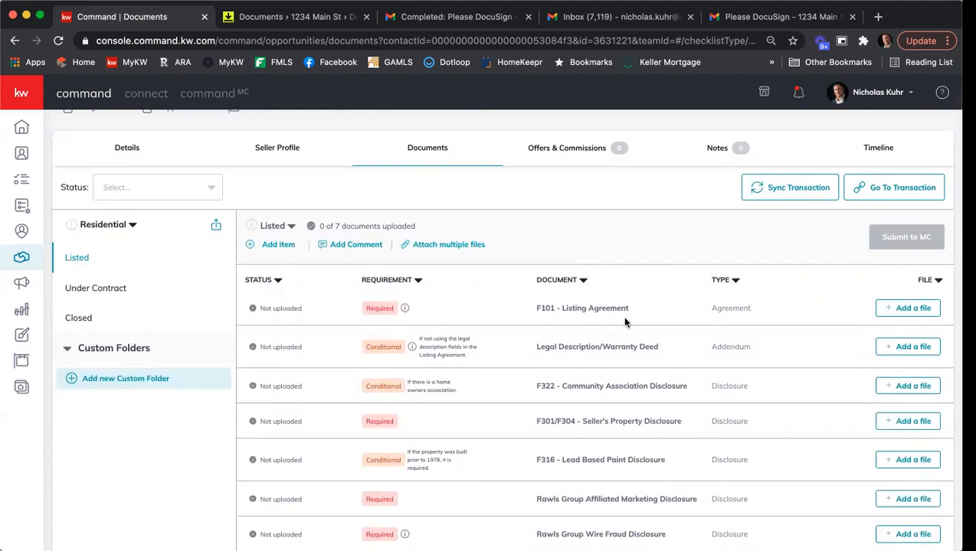
{"action": "left_click", "coordinate": [890, 311]}
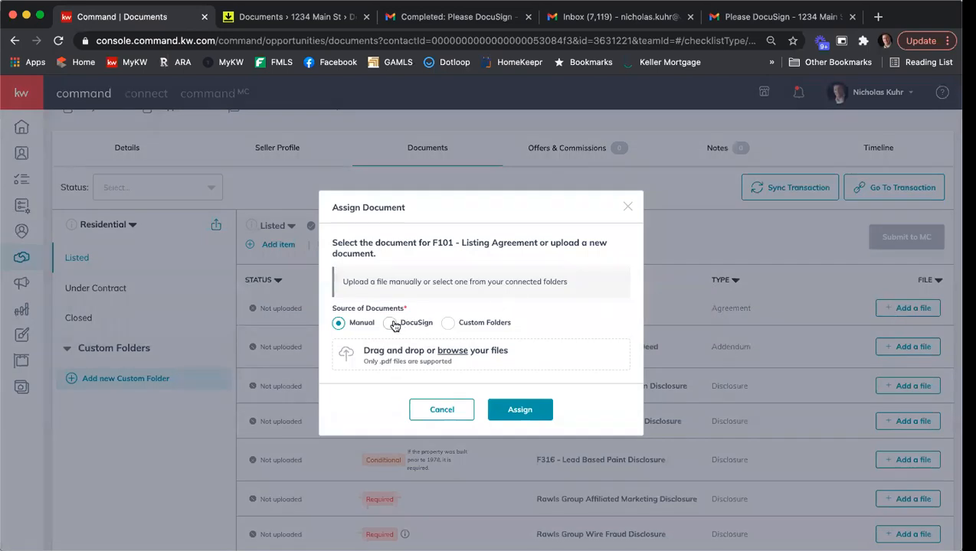
{"action": "left_click", "coordinate": [390, 324]}
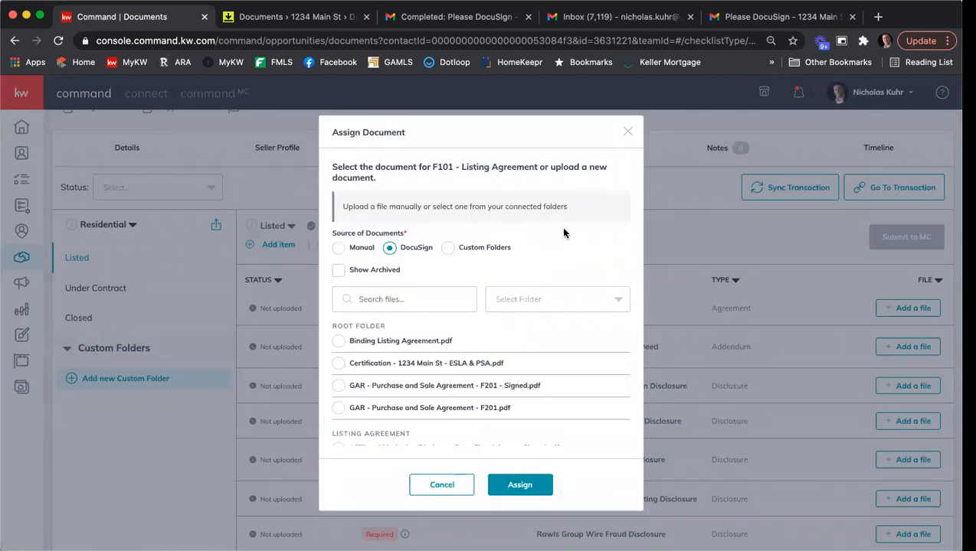
{"action": "scroll", "coordinate": [563, 233], "scroll_direction": "down", "scroll_amount": 1}
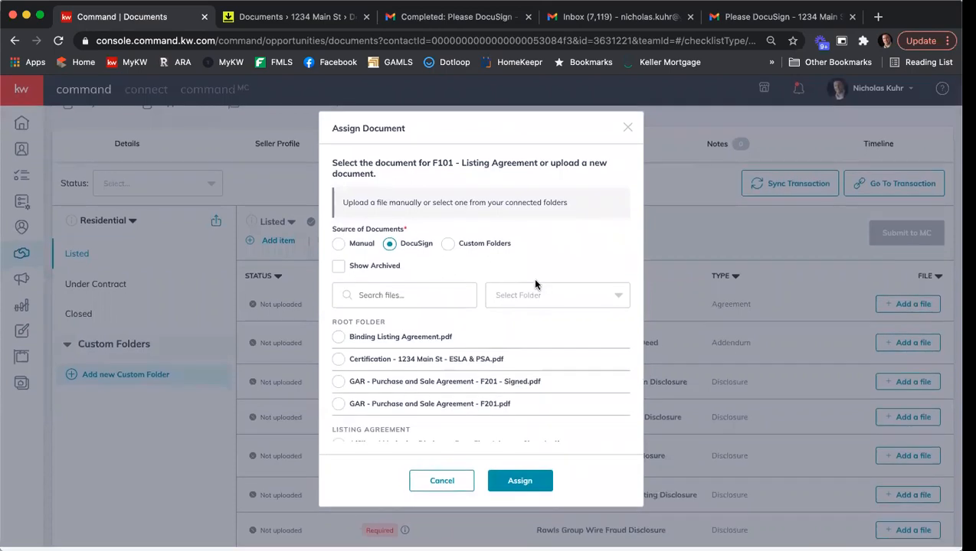
{"action": "scroll", "coordinate": [498, 352], "scroll_direction": "down", "scroll_amount": 2}
{"action": "scroll", "coordinate": [492, 354], "scroll_direction": "down", "scroll_amount": 4}
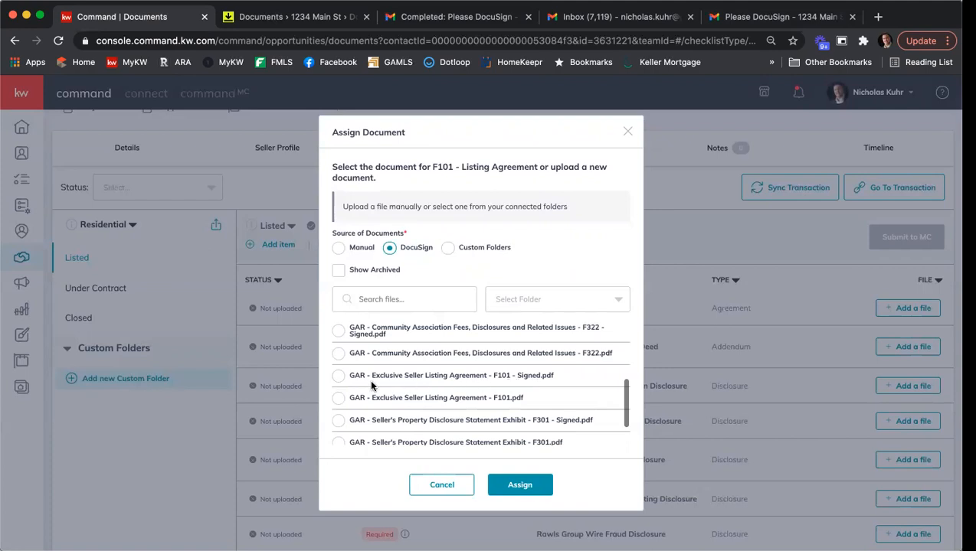
{"action": "left_click", "coordinate": [337, 376]}
{"action": "left_click", "coordinate": [534, 487]}
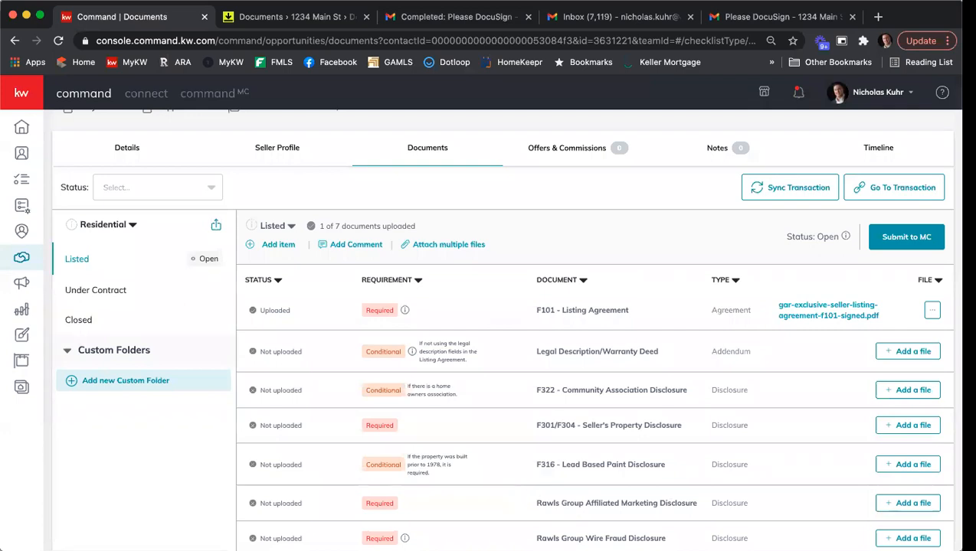
Pair DocuSign files with F322 (Community Association Fees) and F301/F304 (Seller's Property Disclosure Statement)
{"action": "left_click", "coordinate": [452, 246]}
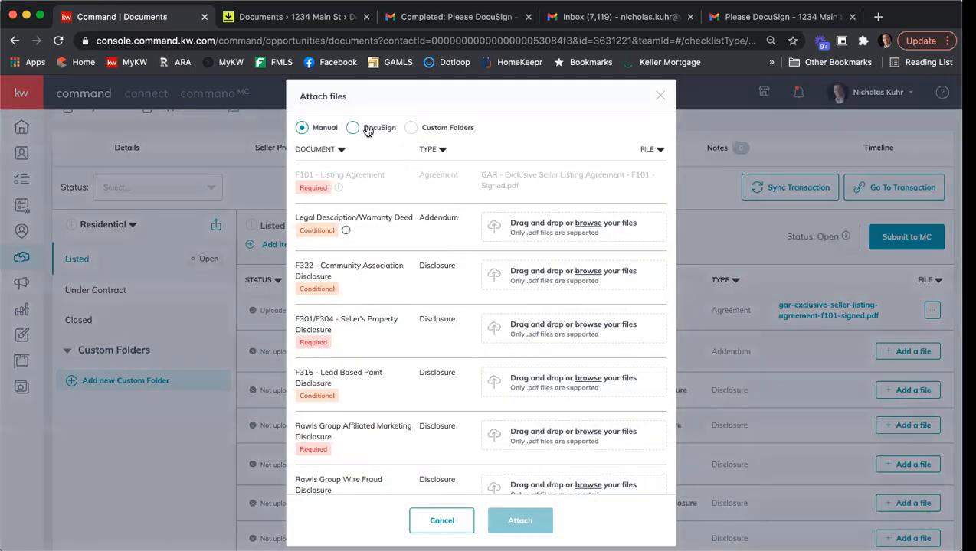
{"action": "left_click", "coordinate": [367, 129]}
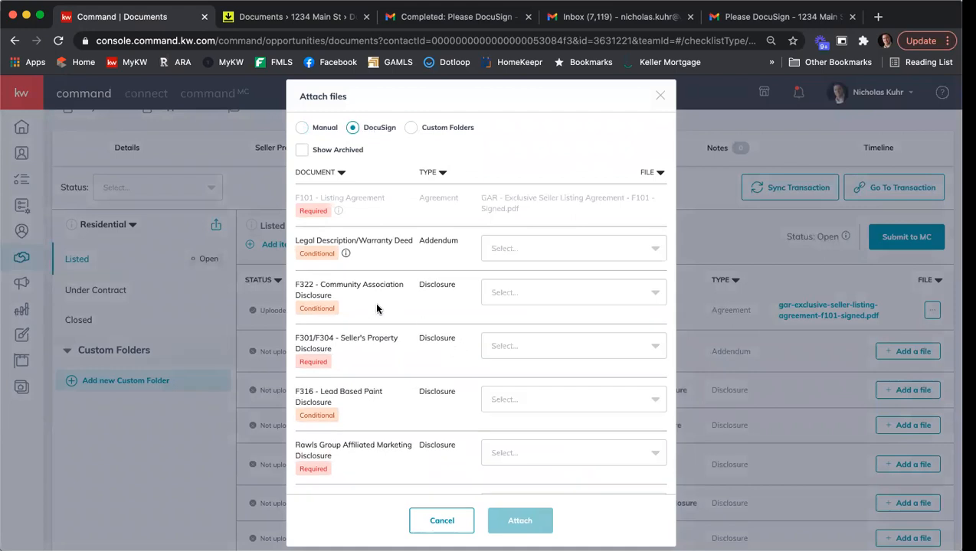
{"action": "left_click", "coordinate": [515, 291]}
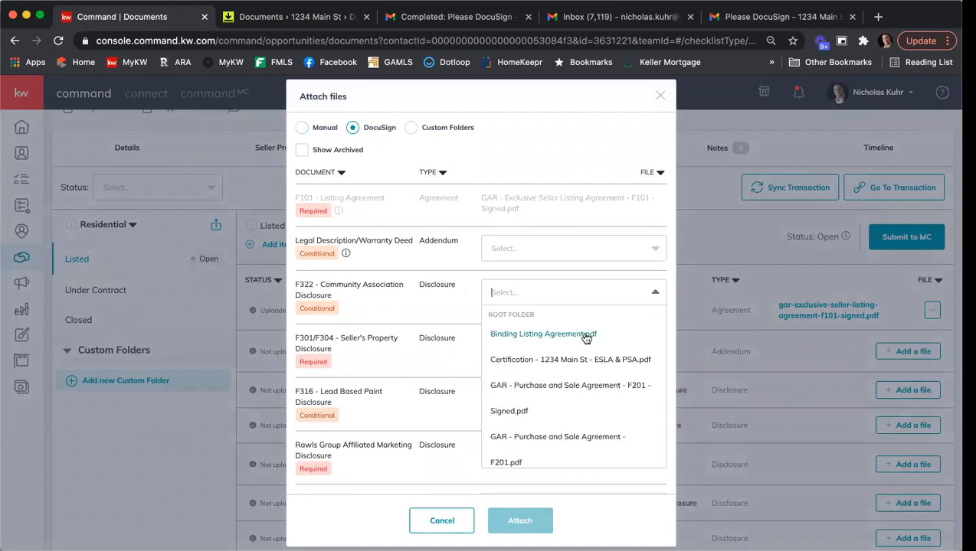
{"action": "scroll", "coordinate": [597, 354], "scroll_direction": "down", "scroll_amount": 2}
{"action": "scroll", "coordinate": [596, 355], "scroll_direction": "down", "scroll_amount": 3}
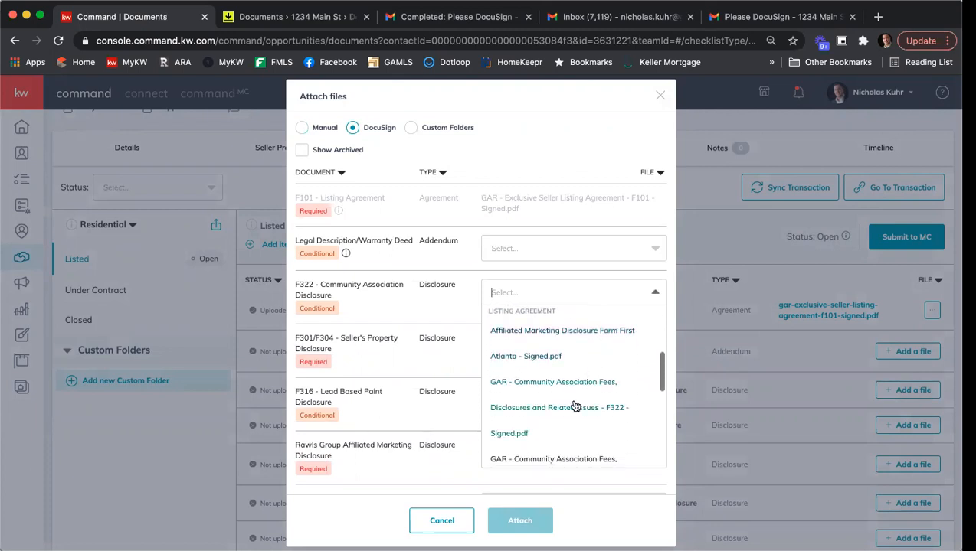
{"action": "left_click", "coordinate": [515, 435]}
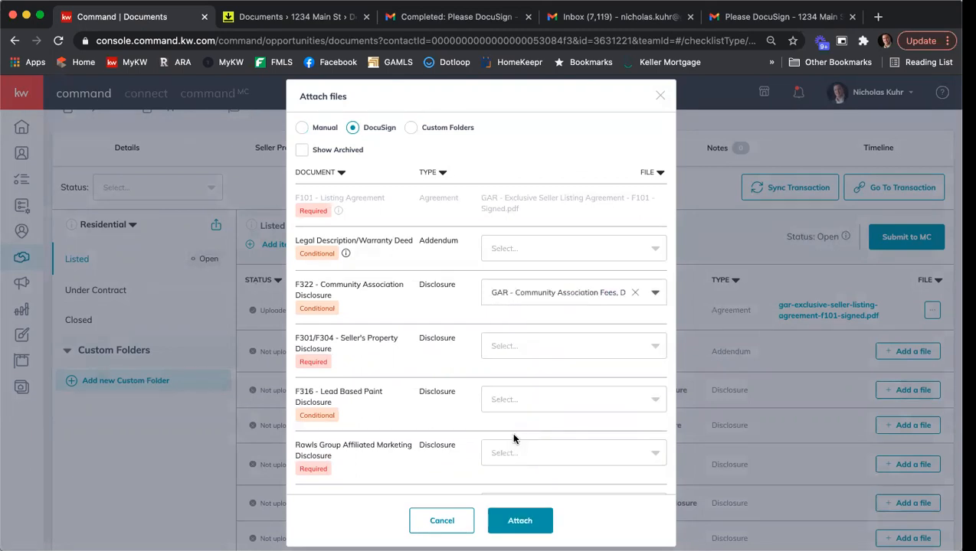
{"action": "left_click", "coordinate": [527, 351]}
{"action": "scroll", "coordinate": [585, 363], "scroll_direction": "down", "scroll_amount": 5}
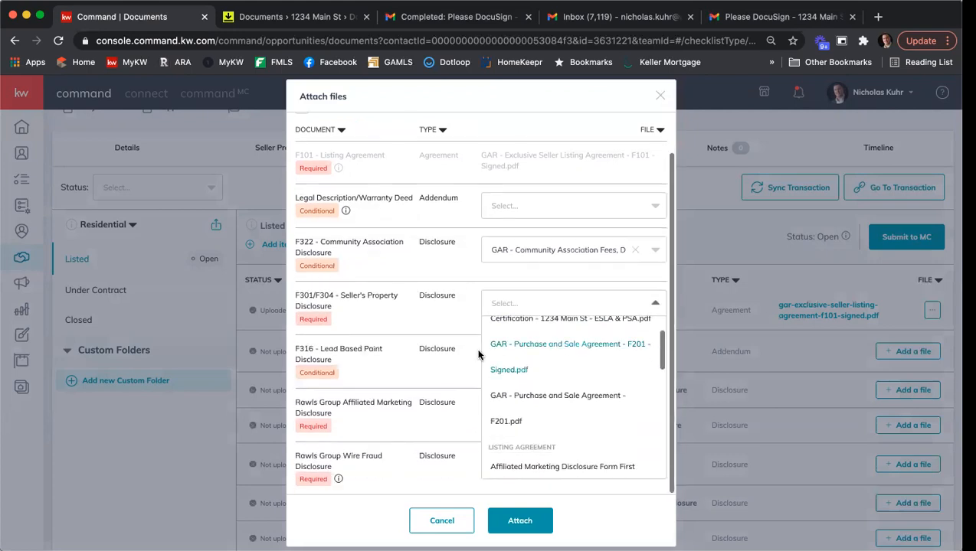
{"action": "scroll", "coordinate": [563, 373], "scroll_direction": "down", "scroll_amount": 6}
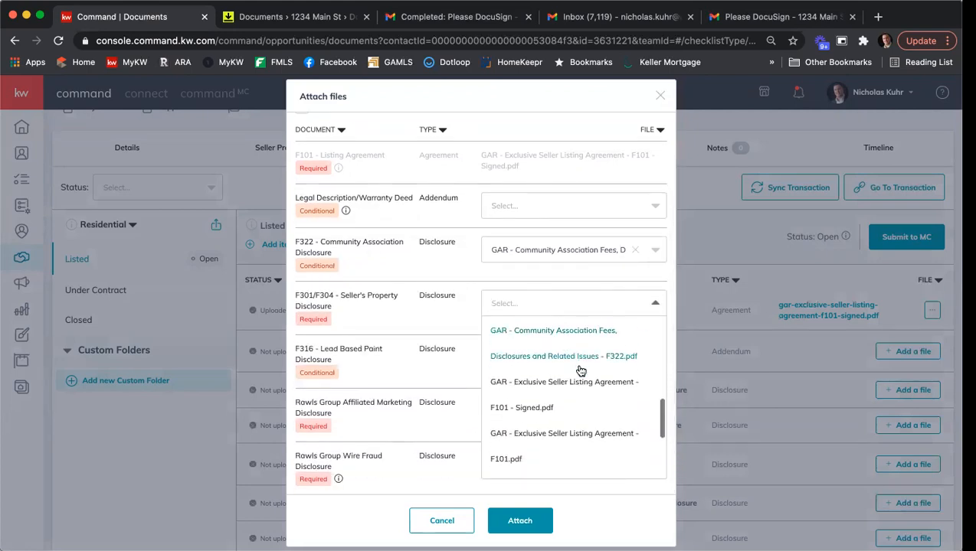
{"action": "left_click", "coordinate": [567, 404]}
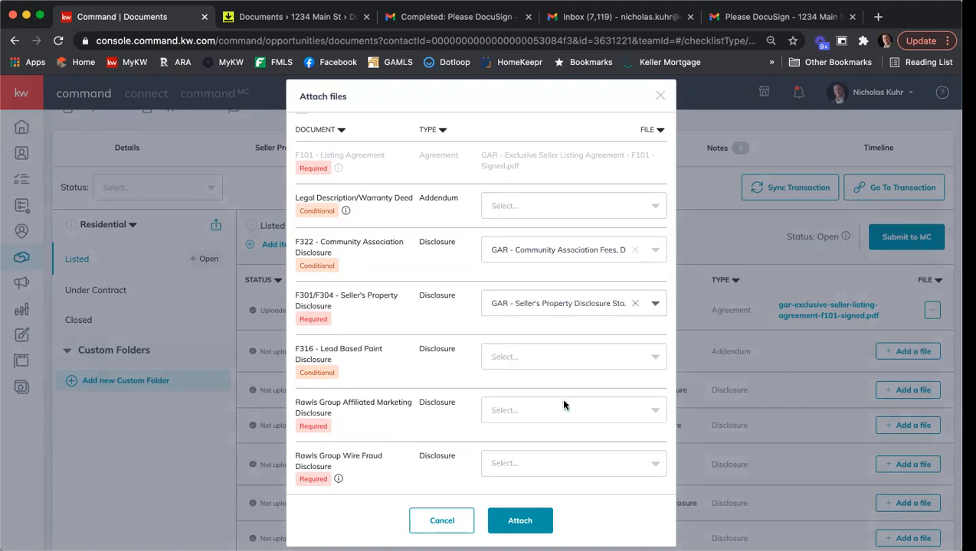
Pair the Rawls Group rows with the Affiliated Marketing Disclosure and Wire Fraud Prevention Notice files, then attach all
{"action": "left_click", "coordinate": [548, 410]}
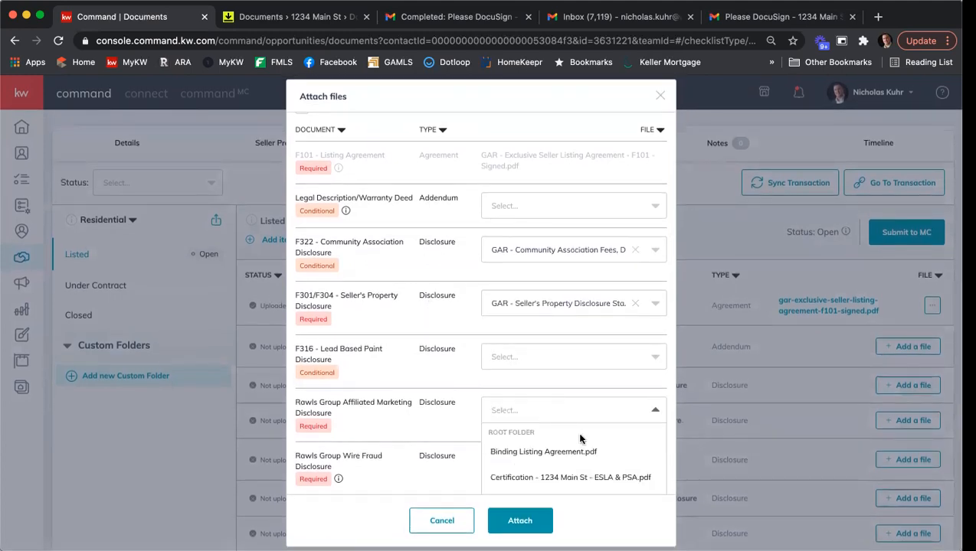
{"action": "scroll", "coordinate": [434, 355], "scroll_direction": "down", "scroll_amount": 3}
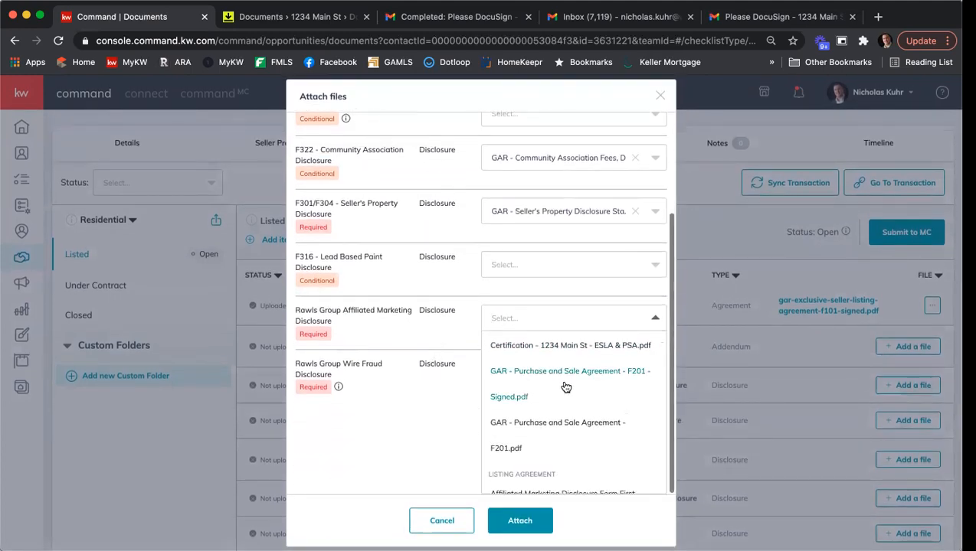
{"action": "scroll", "coordinate": [577, 387], "scroll_direction": "down", "scroll_amount": 1}
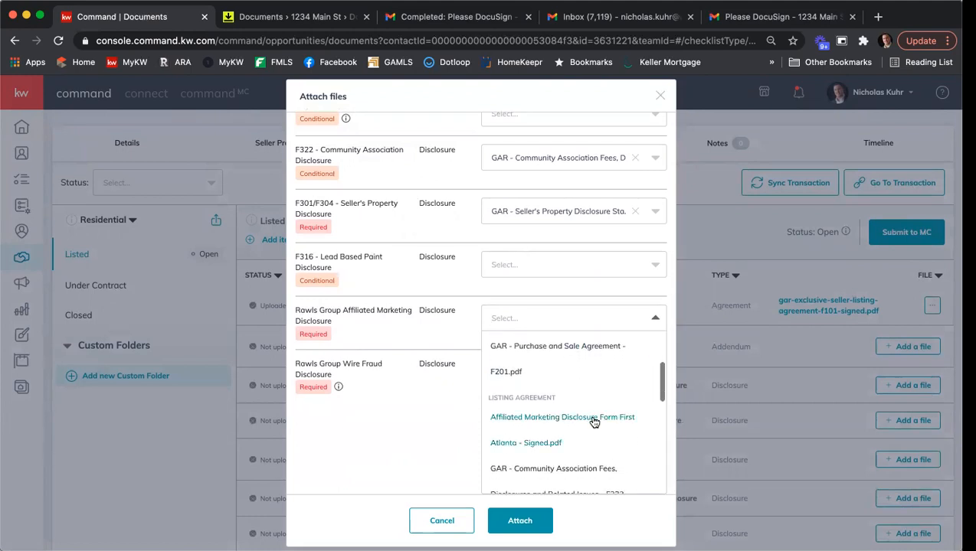
{"action": "left_click", "coordinate": [592, 418]}
{"action": "scroll", "coordinate": [429, 357], "scroll_direction": "up", "scroll_amount": 1}
{"action": "left_click", "coordinate": [557, 468]}
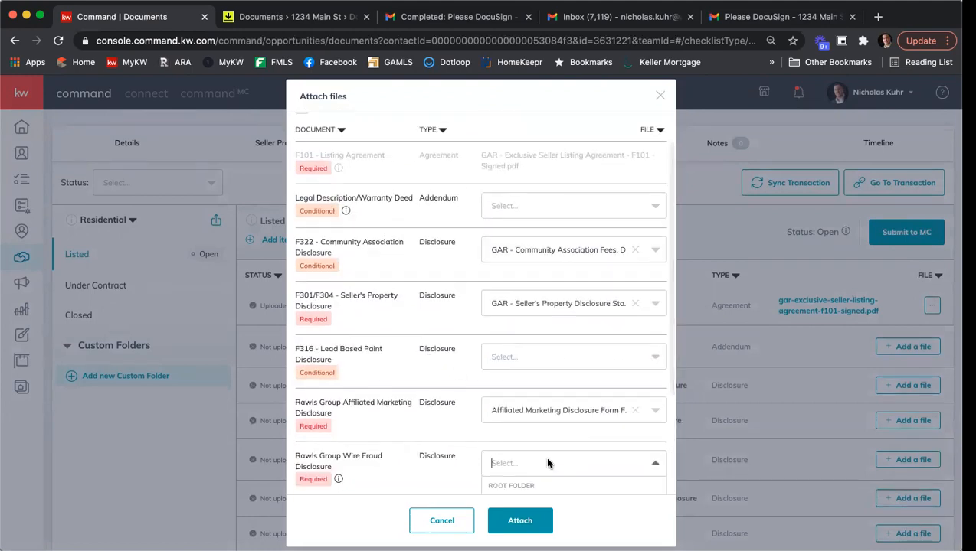
{"action": "scroll", "coordinate": [562, 406], "scroll_direction": "down", "scroll_amount": 10}
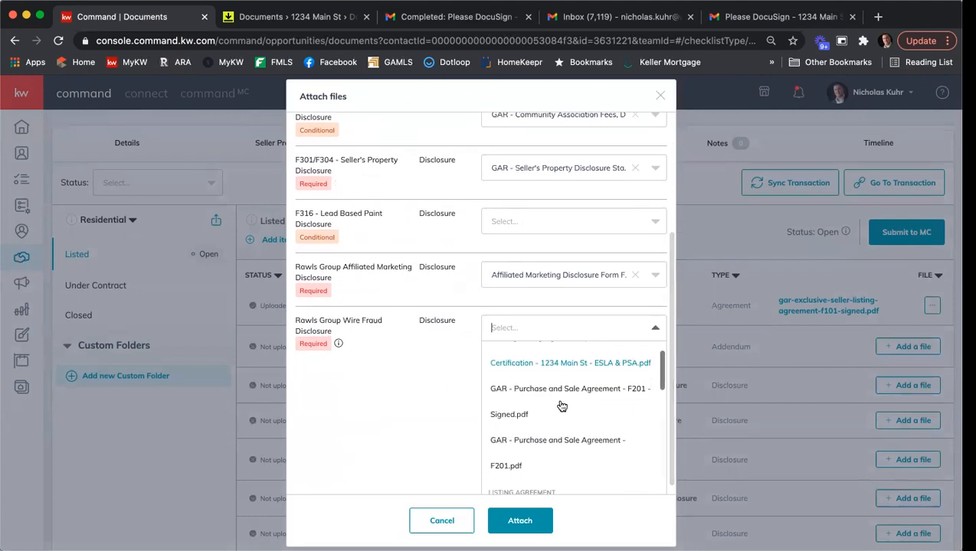
{"action": "scroll", "coordinate": [563, 406], "scroll_direction": "down", "scroll_amount": 2}
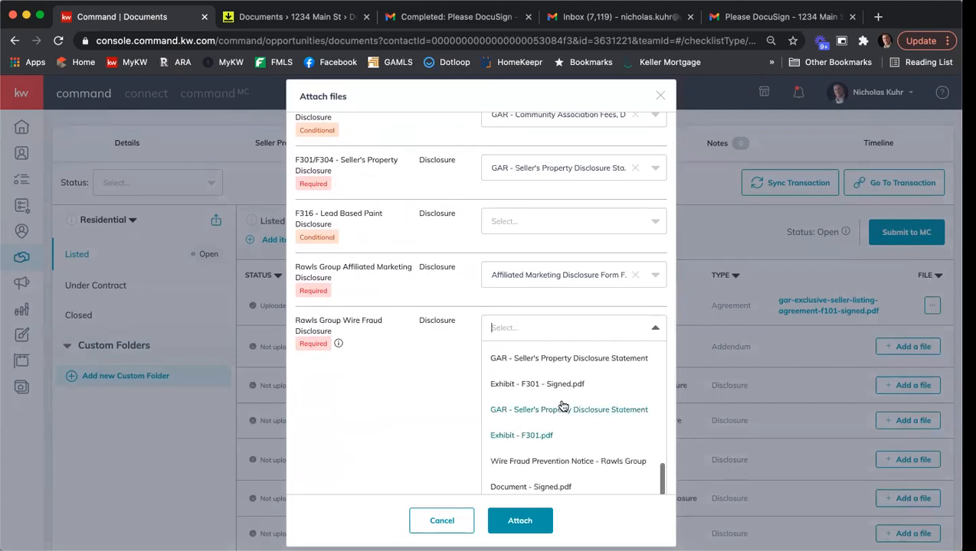
{"action": "left_click", "coordinate": [561, 464]}
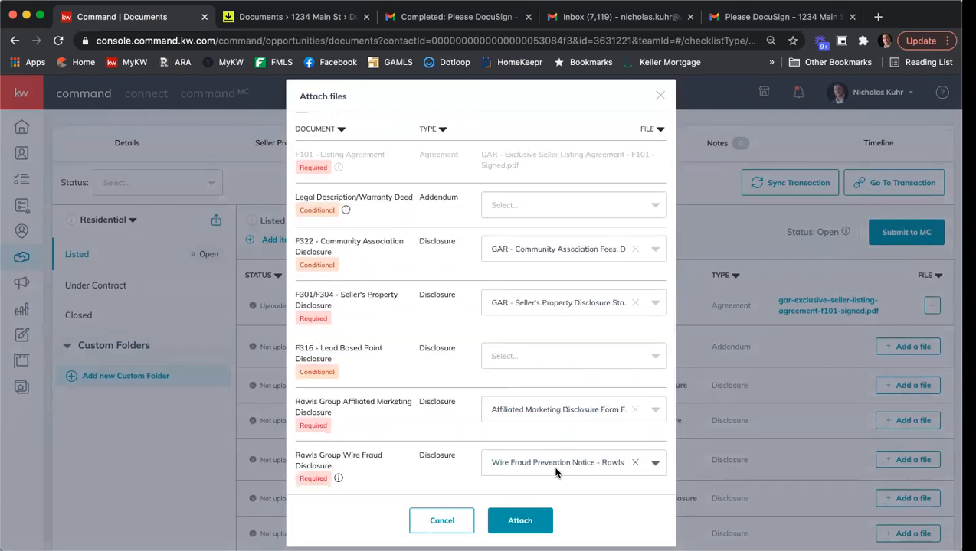
{"action": "left_click", "coordinate": [531, 525]}
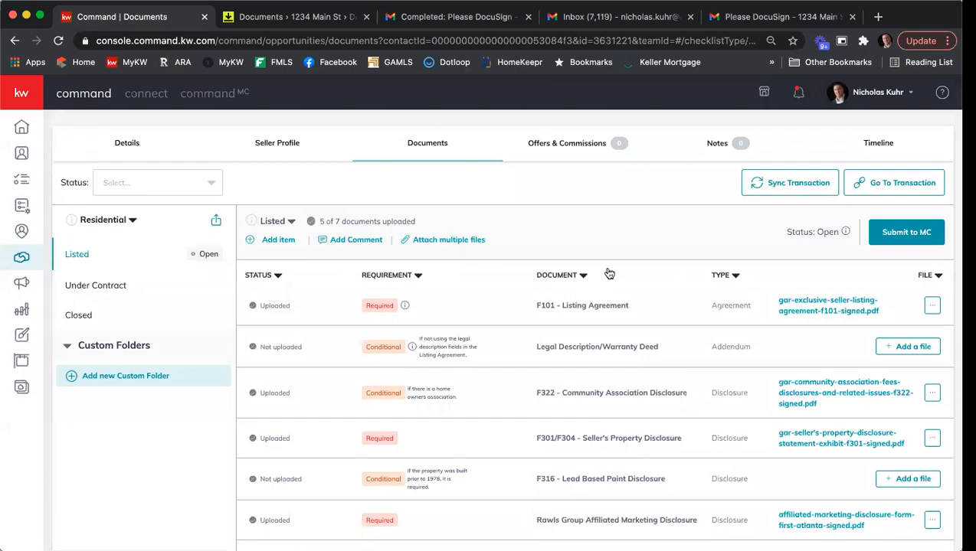
Scroll the Documents page to review the newly uploaded rows, now 5 of 7
{"action": "scroll", "coordinate": [611, 269], "scroll_direction": "down", "scroll_amount": 1}
{"action": "scroll", "coordinate": [612, 266], "scroll_direction": "up", "scroll_amount": 3}
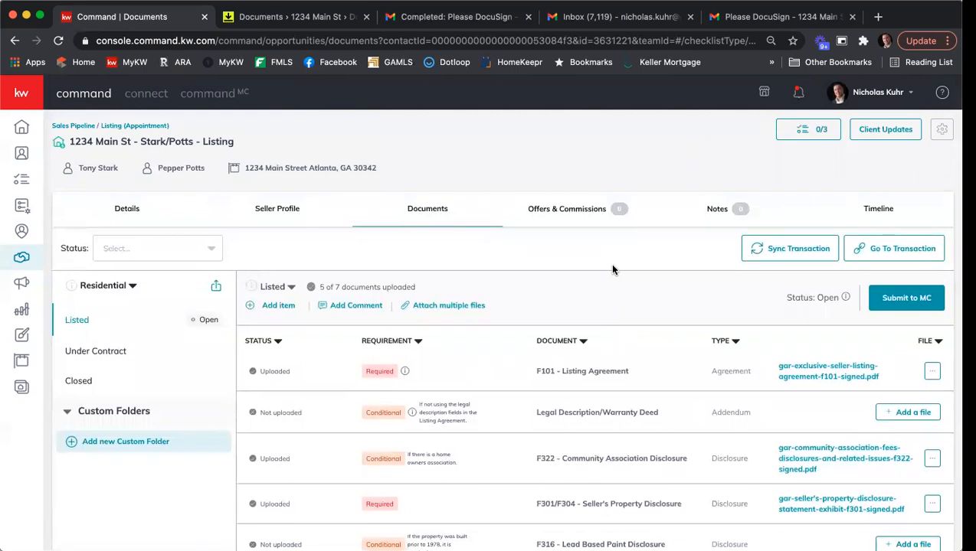
{"action": "scroll", "coordinate": [596, 329], "scroll_direction": "down", "scroll_amount": 2}
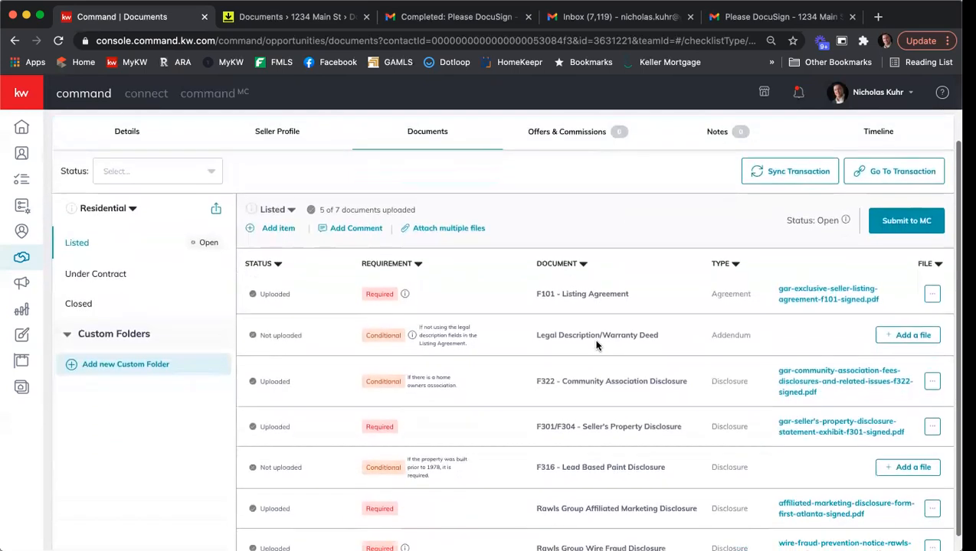
Add a new Listed checklist item named 'Full Binding Listing Agreement'
{"action": "left_click", "coordinate": [269, 232]}
{"action": "left_click", "coordinate": [457, 233]}
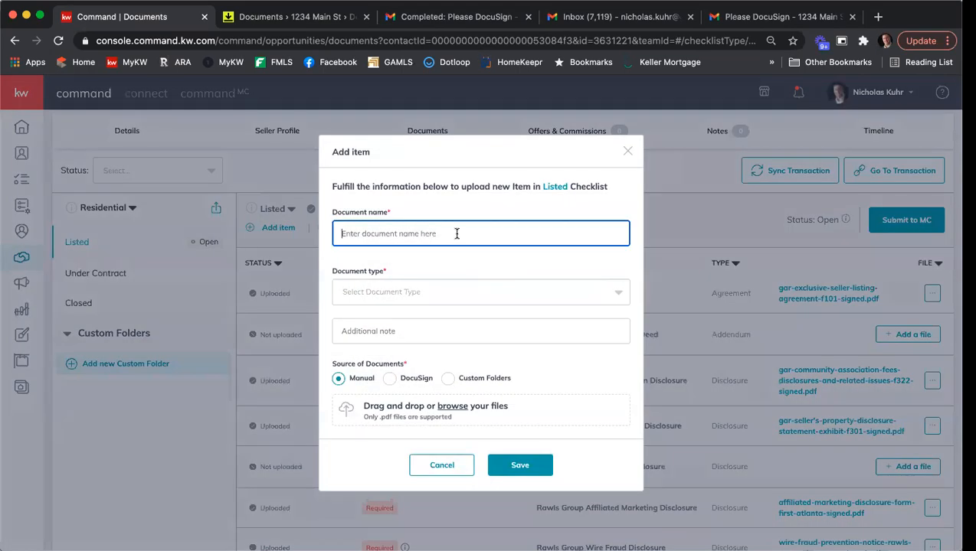
{"action": "type", "text": "B"}
{"action": "type", "text": "Fu"}
{"action": "key", "text": "BackSpace"}
{"action": "key", "text": "BackSpace"}
{"action": "key", "text": "BackSpace"}
{"action": "type", "text": "Full"}
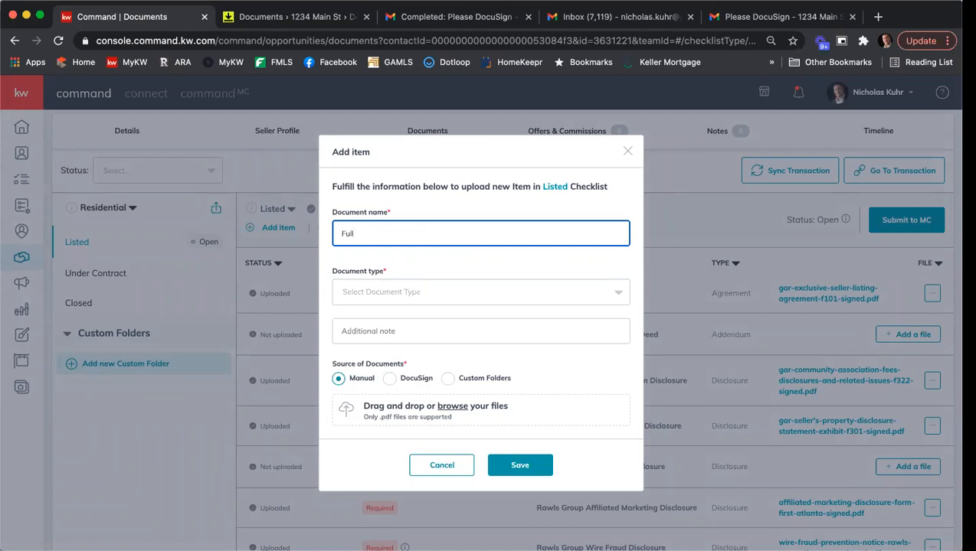
{"action": "type", "text": " Binding Listing Agreement"}
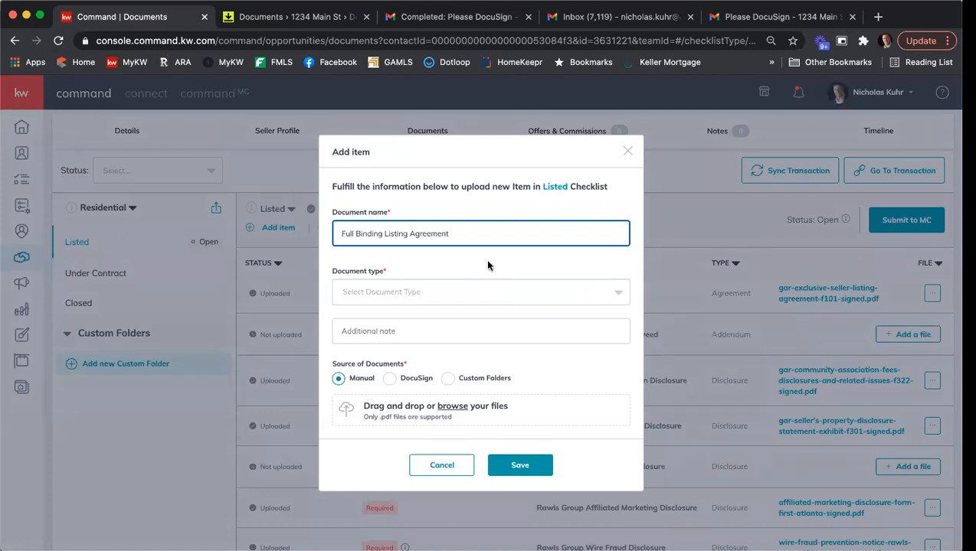
Give it document type Agreement, attach Binding Listing Agreement.pdf from DocuSign, and save
{"action": "left_click", "coordinate": [486, 293]}
{"action": "scroll", "coordinate": [499, 355], "scroll_direction": "down", "scroll_amount": 2}
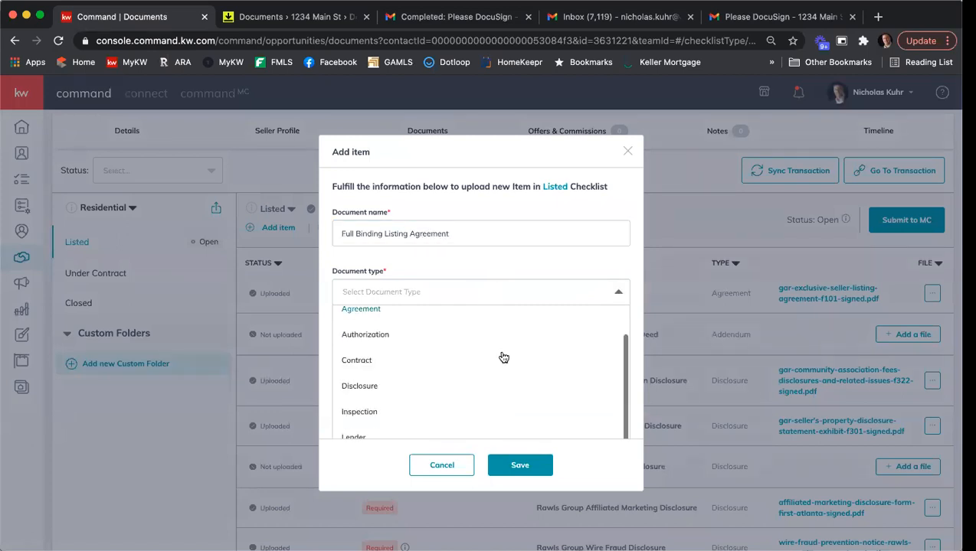
{"action": "scroll", "coordinate": [502, 356], "scroll_direction": "up", "scroll_amount": 1}
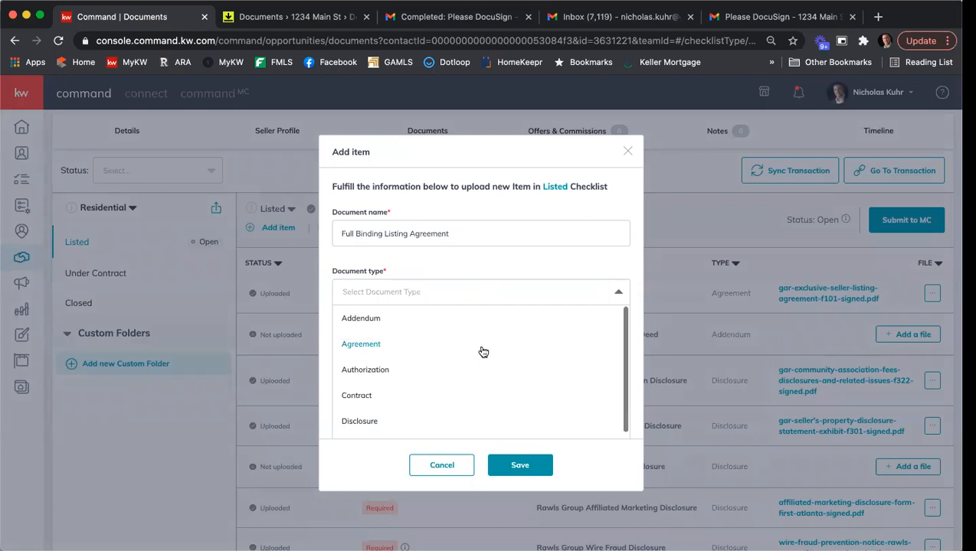
{"action": "left_click", "coordinate": [481, 349]}
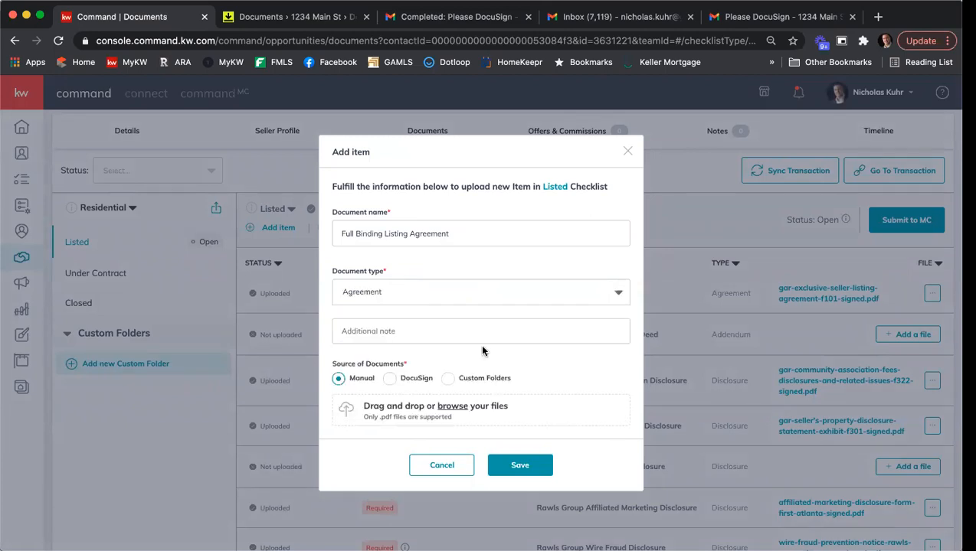
{"action": "left_click", "coordinate": [390, 378]}
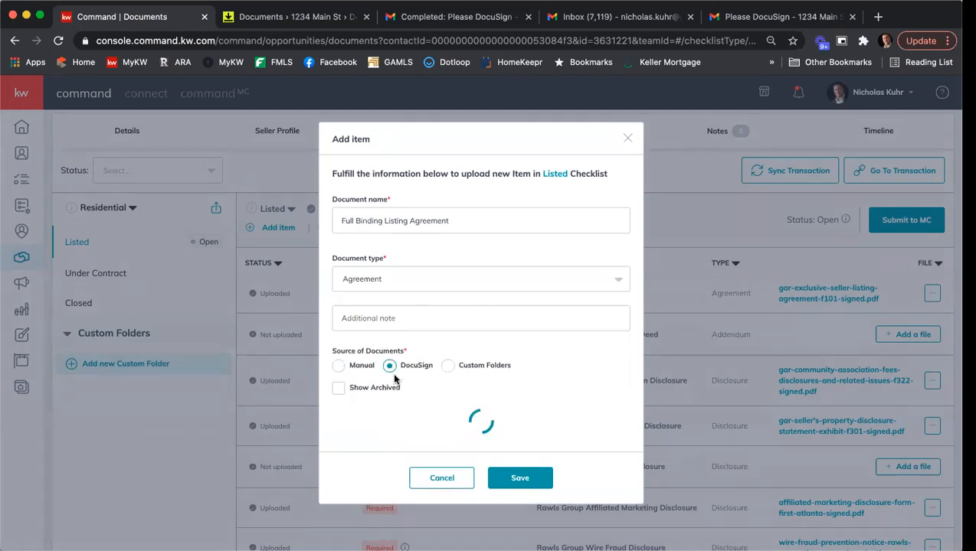
{"action": "scroll", "coordinate": [457, 375], "scroll_direction": "down", "scroll_amount": 1}
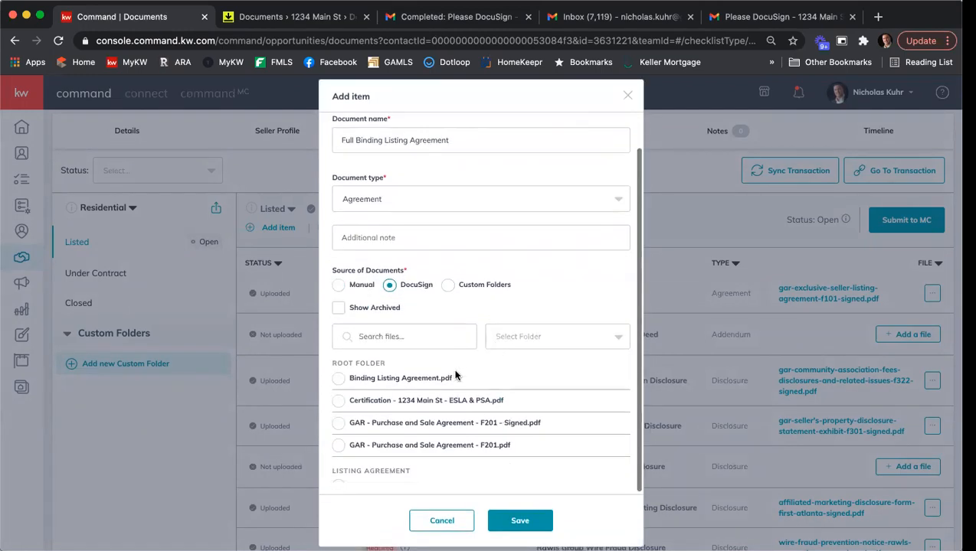
{"action": "left_click", "coordinate": [338, 378]}
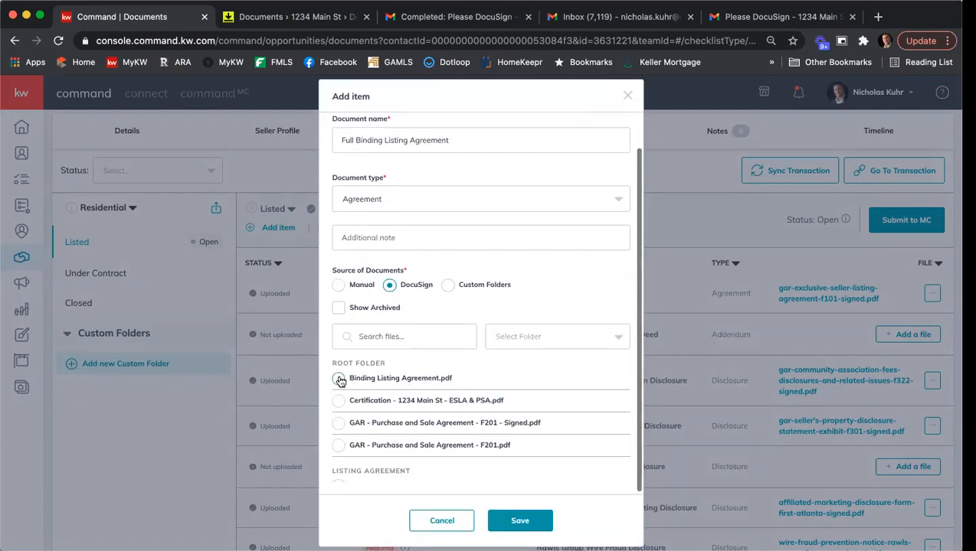
{"action": "left_click", "coordinate": [535, 522]}
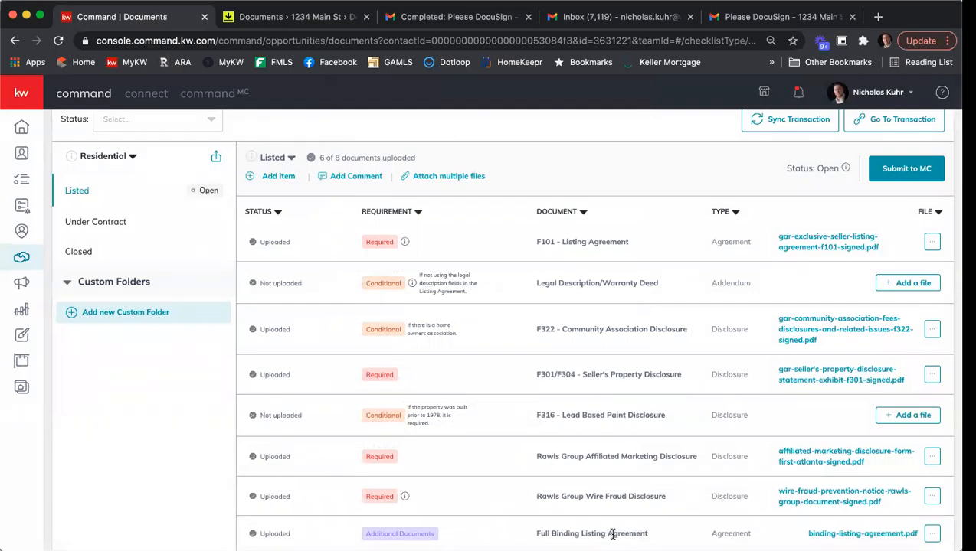
Switch to the Under Contract checklist, showing 0 of 17 documents uploaded
{"action": "scroll", "coordinate": [619, 463], "scroll_direction": "up", "scroll_amount": 3}
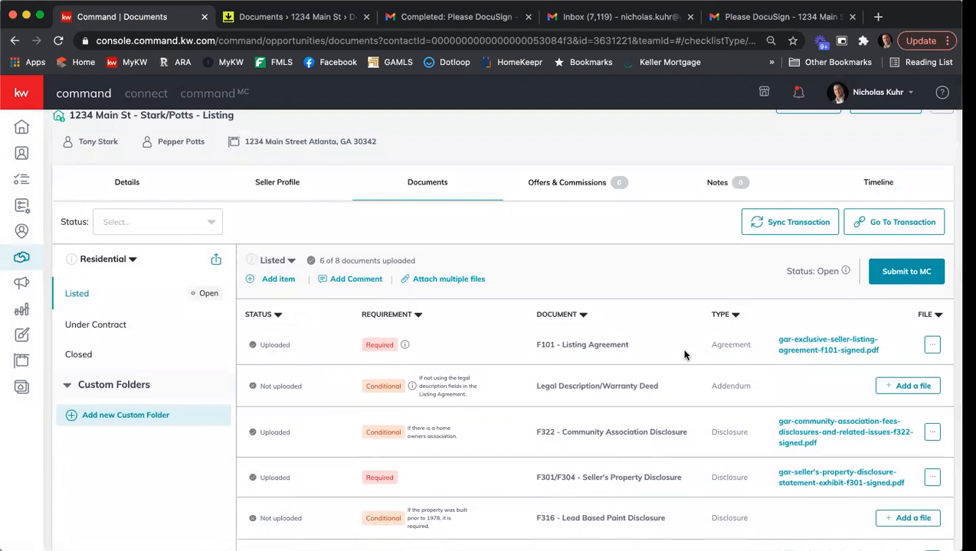
{"action": "left_click", "coordinate": [123, 327]}
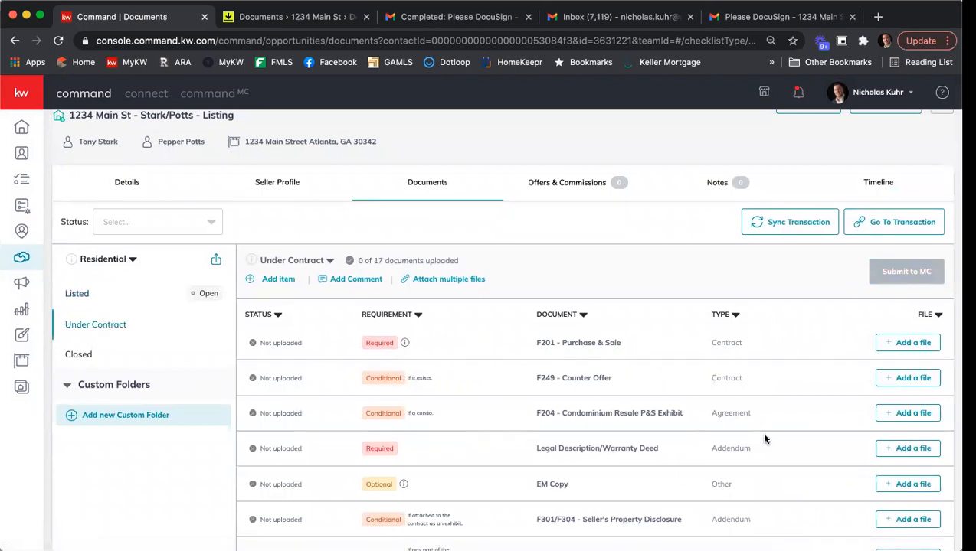
Go back to the Listed checklist, now at 6 of 8 documents uploaded
{"action": "left_click", "coordinate": [137, 291]}
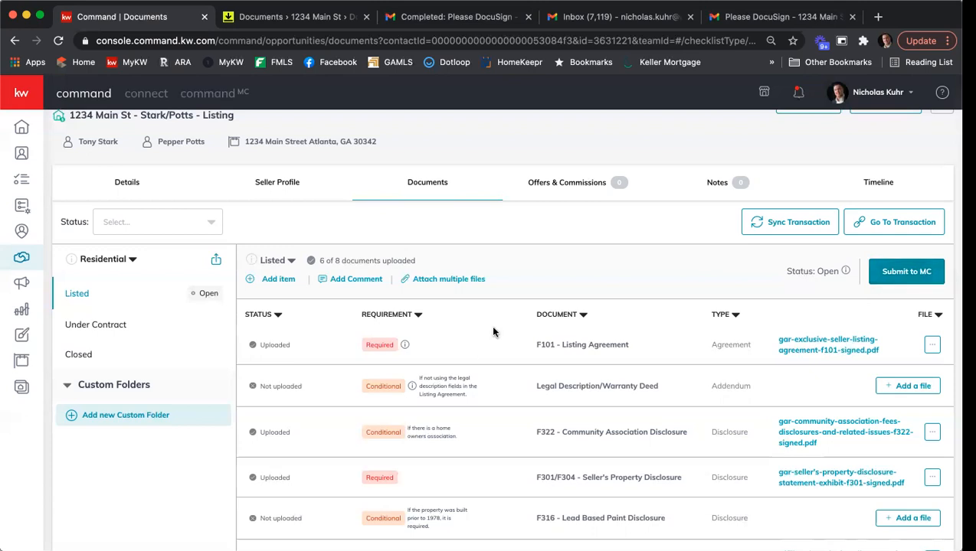
{"action": "left_click", "coordinate": [19, 260]}
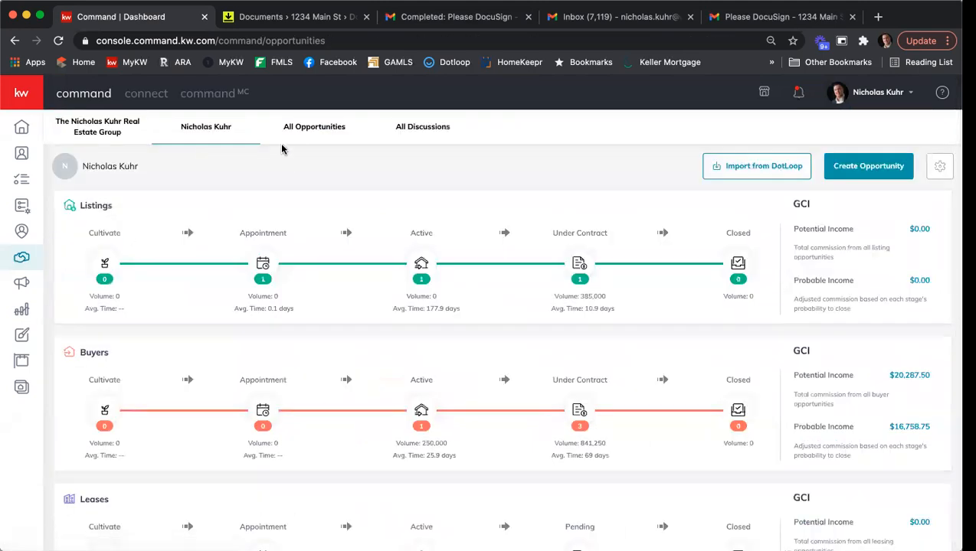
{"action": "left_click", "coordinate": [297, 140]}
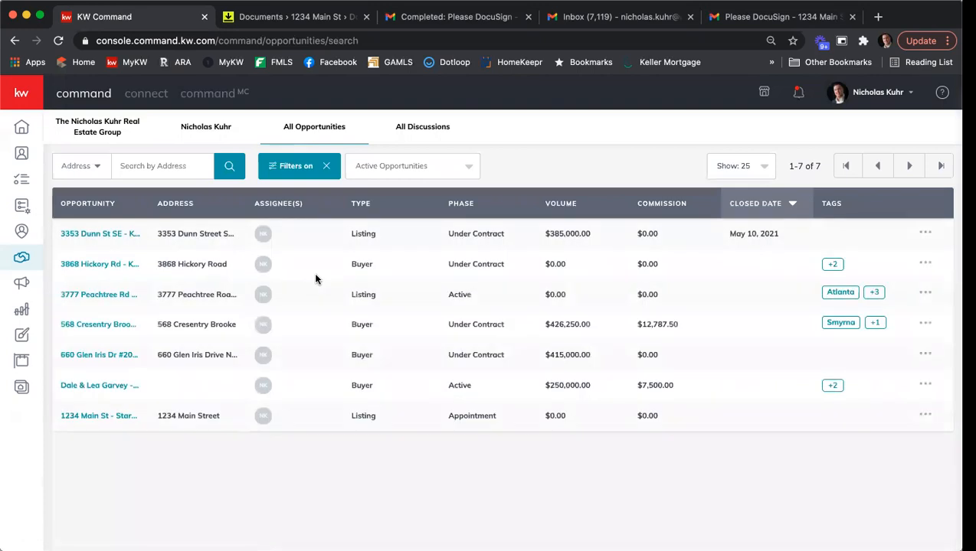
{"action": "left_click", "coordinate": [109, 235]}
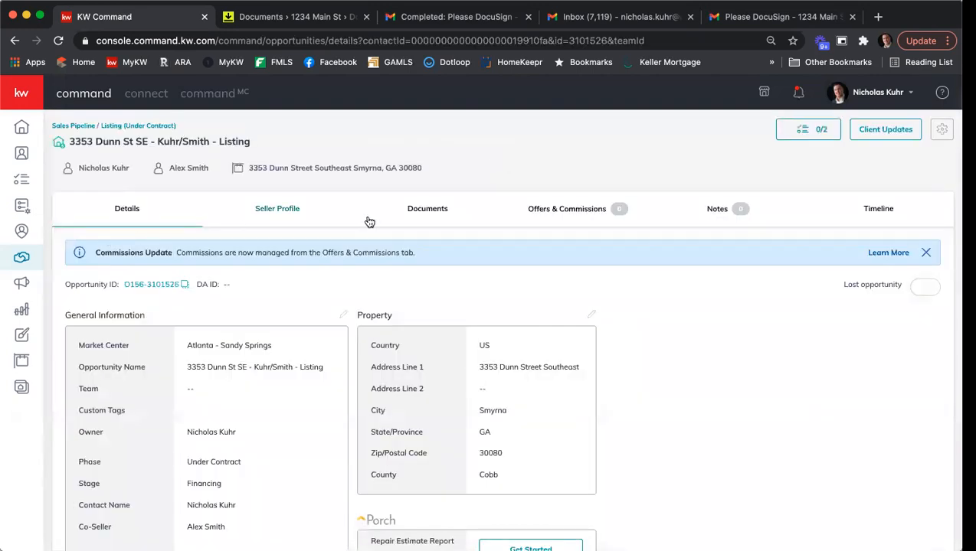
{"action": "left_click", "coordinate": [426, 220]}
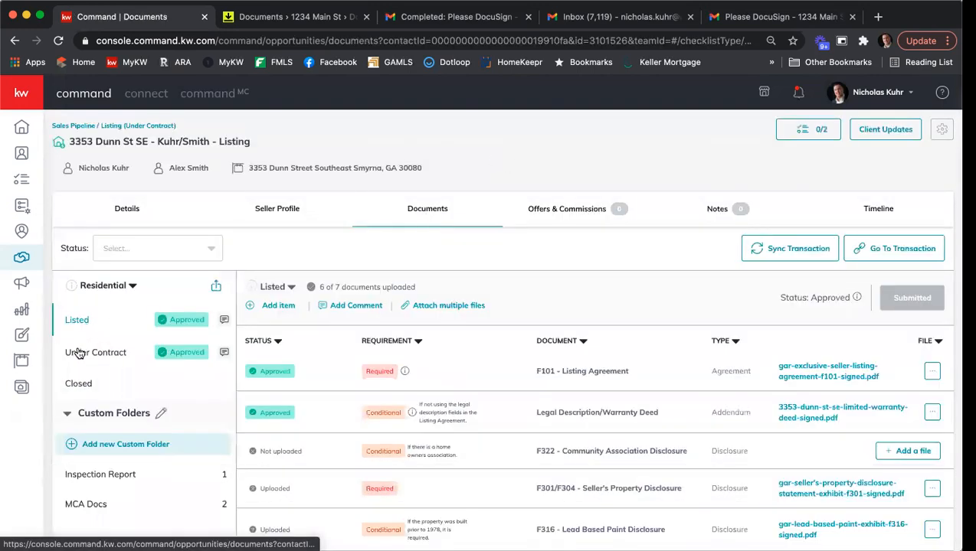
{"action": "left_click", "coordinate": [79, 353]}
{"action": "scroll", "coordinate": [342, 366], "scroll_direction": "down", "scroll_amount": 1}
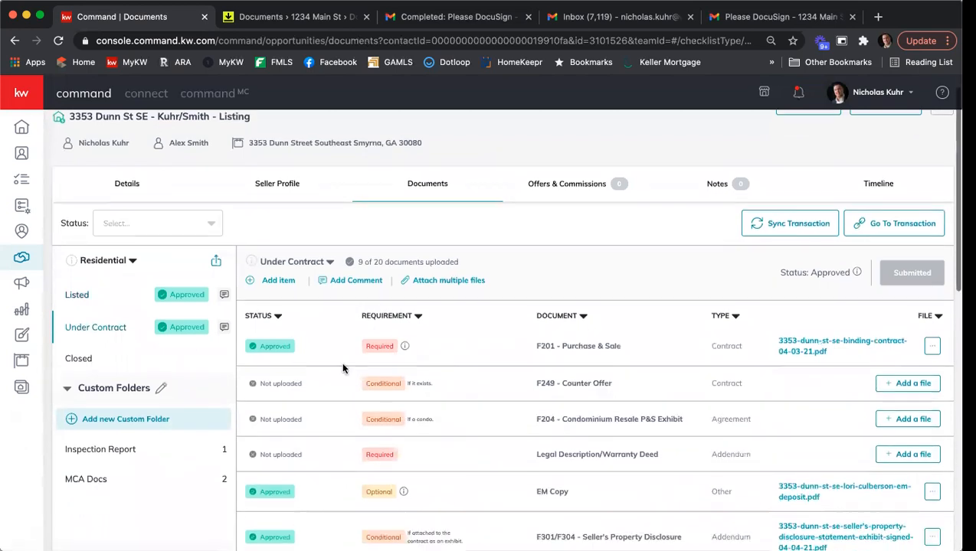
{"action": "scroll", "coordinate": [284, 349], "scroll_direction": "down", "scroll_amount": 3}
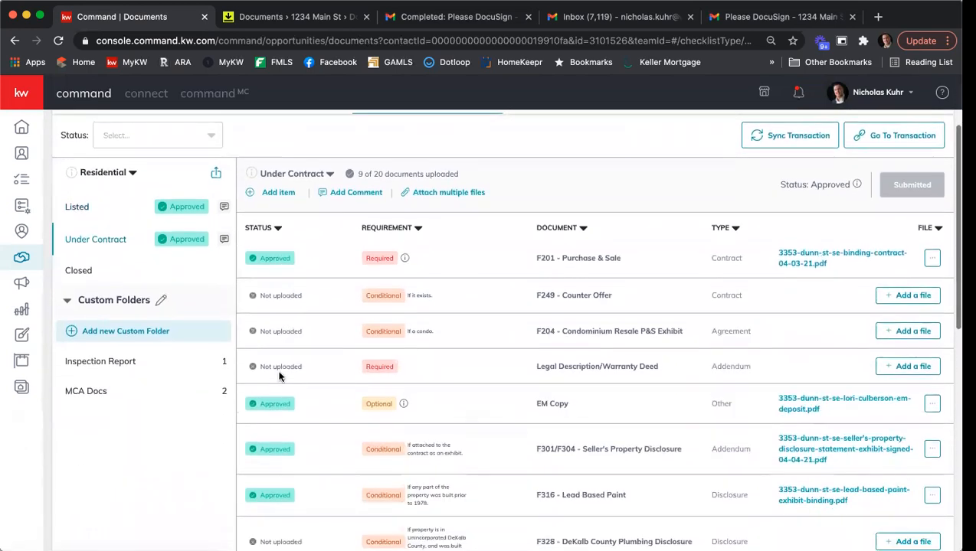
{"action": "scroll", "coordinate": [283, 399], "scroll_direction": "down", "scroll_amount": 14}
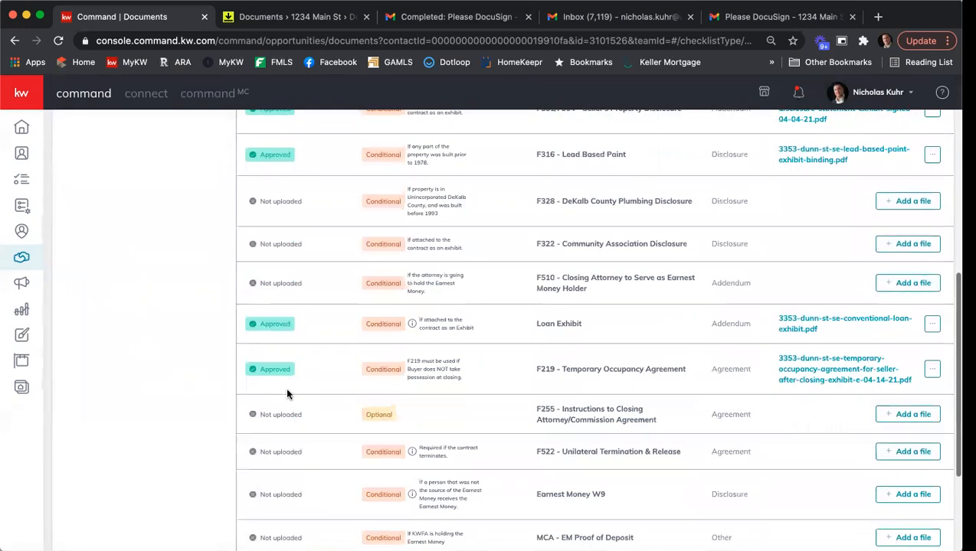
{"action": "scroll", "coordinate": [286, 395], "scroll_direction": "up", "scroll_amount": 3}
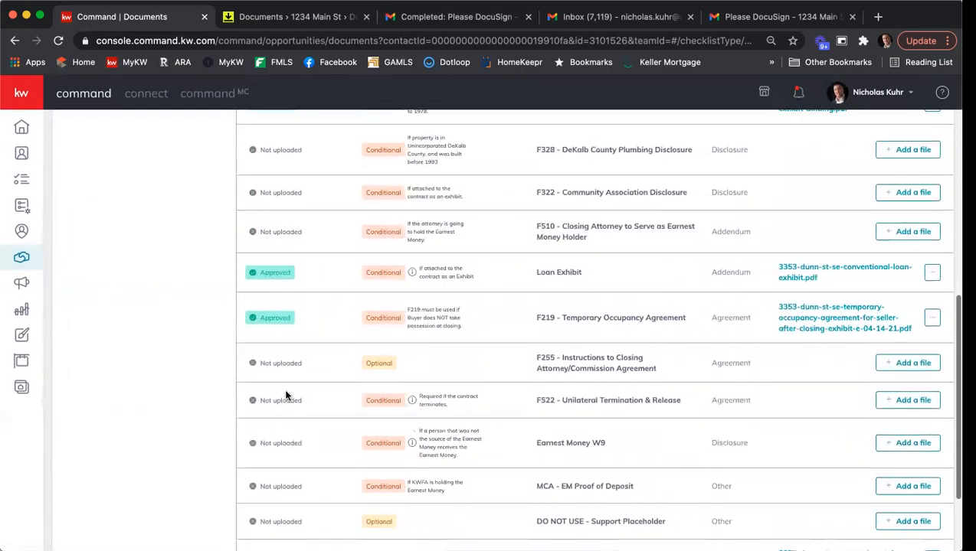
{"action": "scroll", "coordinate": [284, 388], "scroll_direction": "up", "scroll_amount": 12}
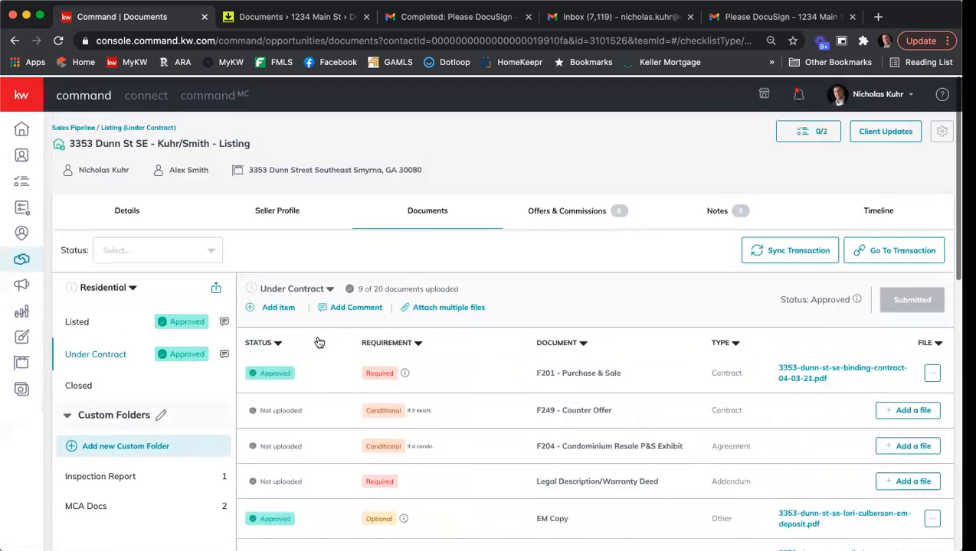
Assign the signed Amendment 1 PDF from DocuSign to F249 - Counter Offer, bringing uploads to 10 of 20
{"action": "left_click", "coordinate": [910, 409]}
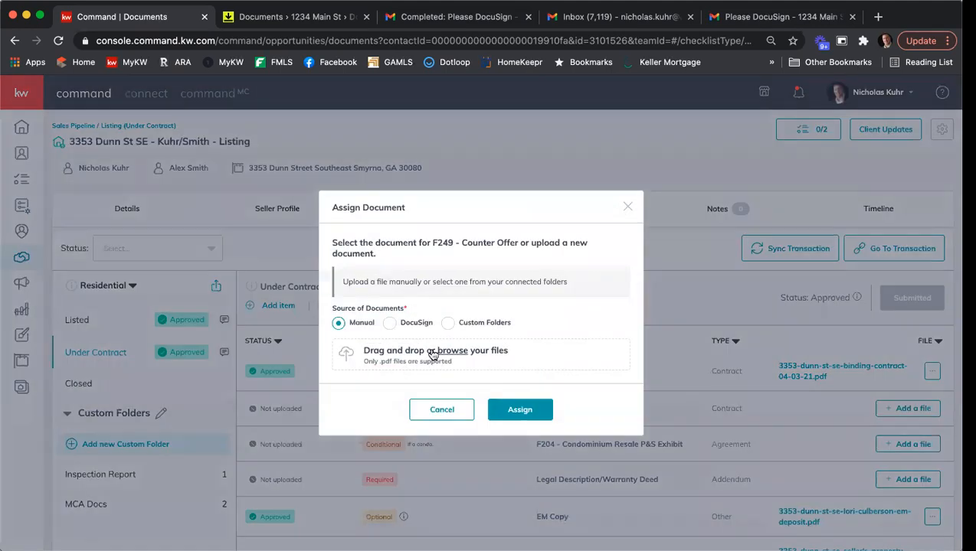
{"action": "left_click", "coordinate": [409, 320]}
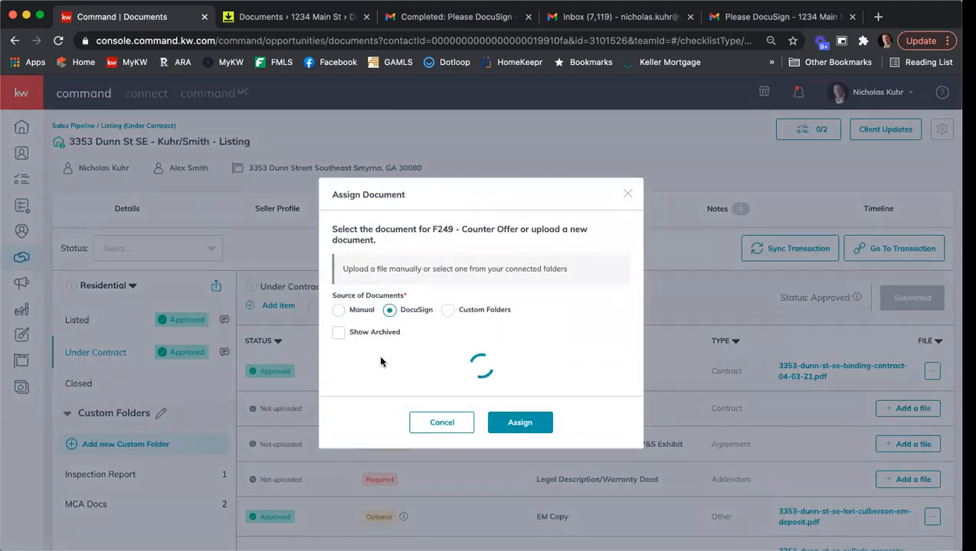
{"action": "left_click", "coordinate": [338, 341]}
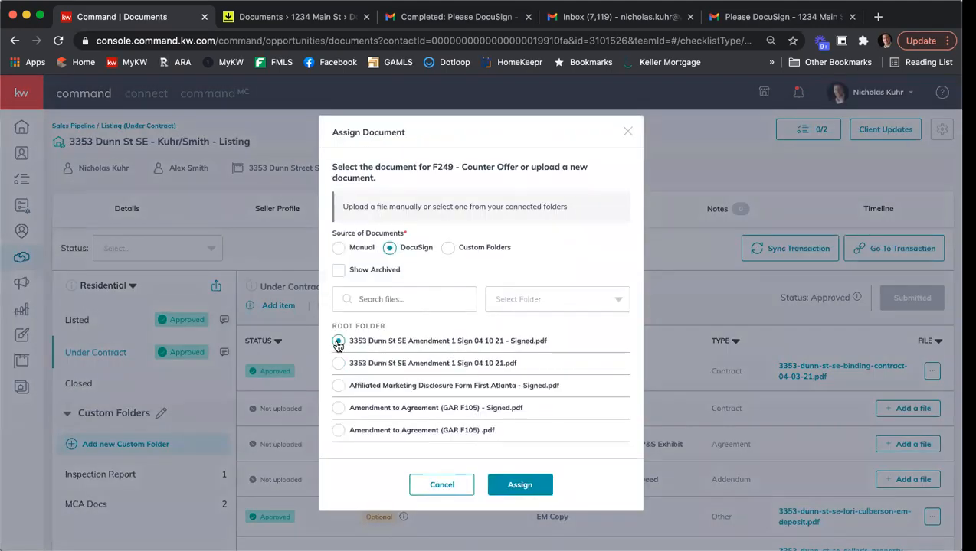
{"action": "left_click", "coordinate": [545, 491]}
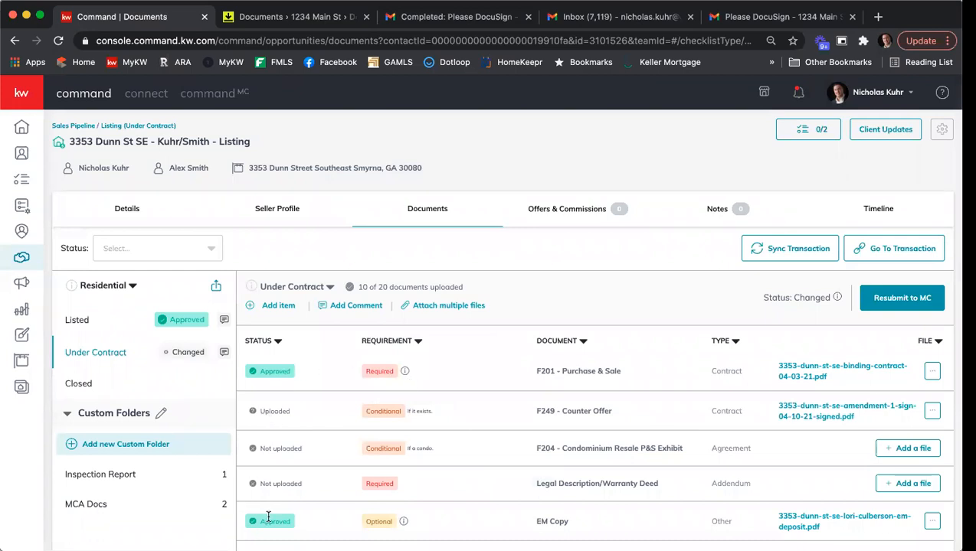
{"action": "left_click", "coordinate": [932, 414]}
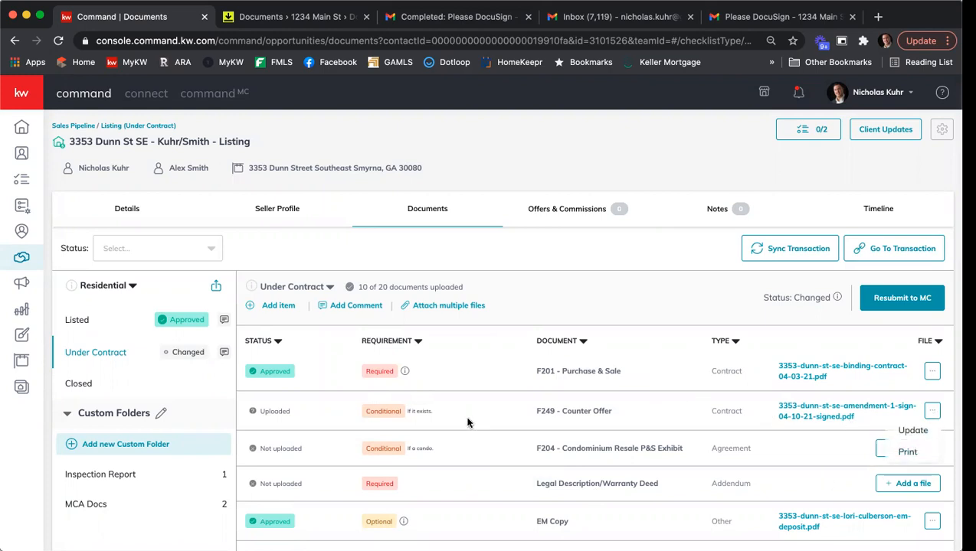
{"action": "left_click", "coordinate": [458, 258]}
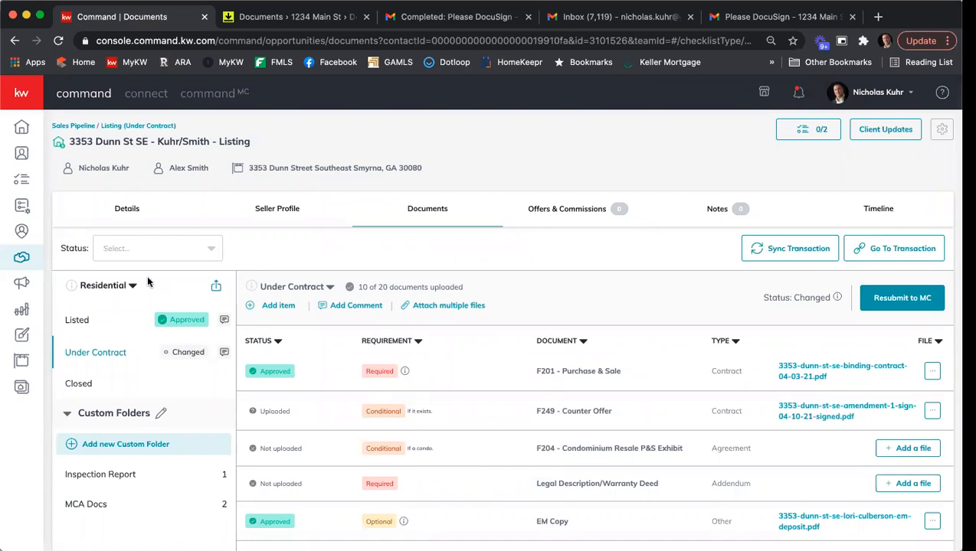